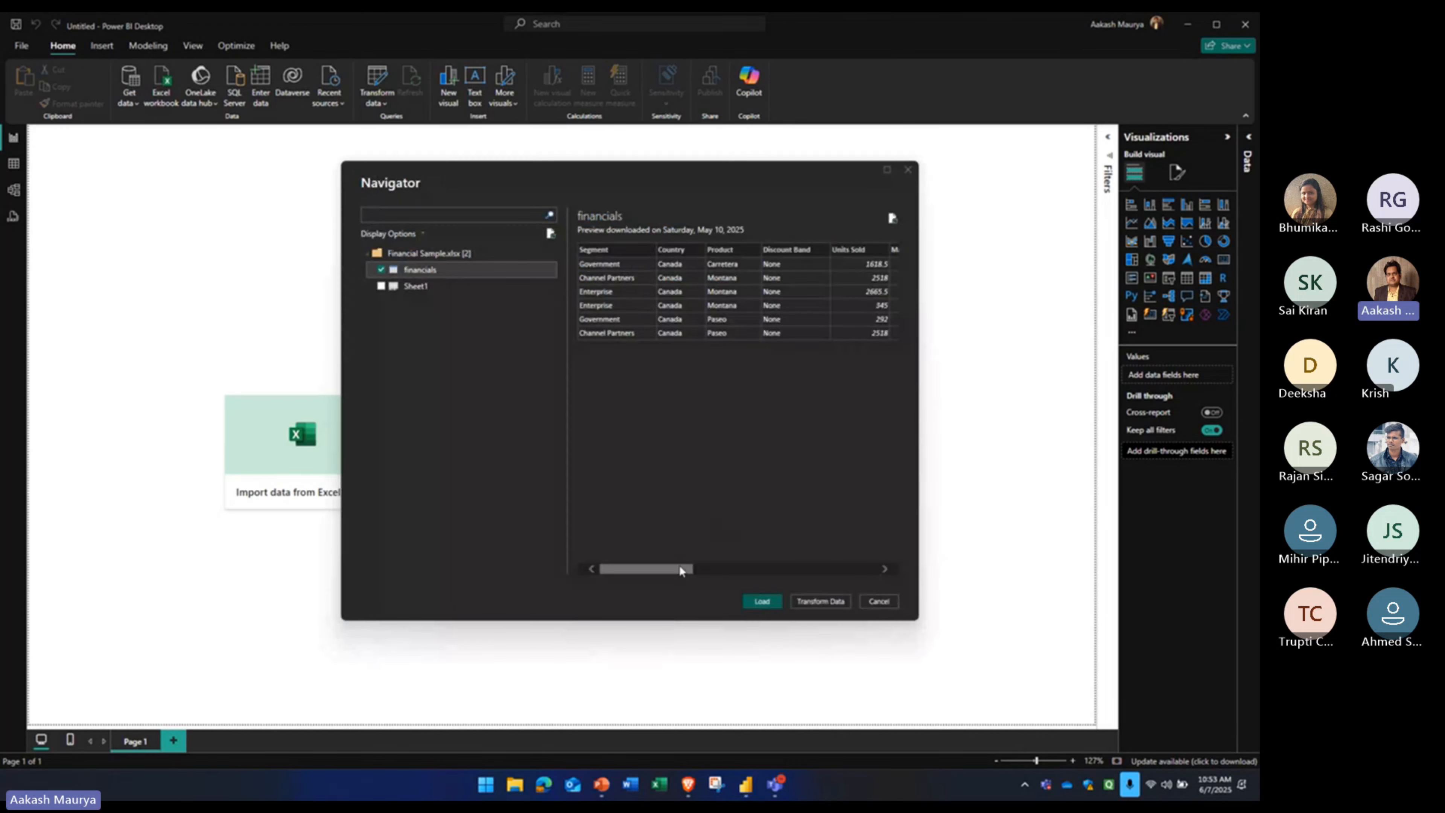
- Load the financials table from the Financial Sample.xlsx workbook into the report
left_click_drag(670, 569, 864, 568)
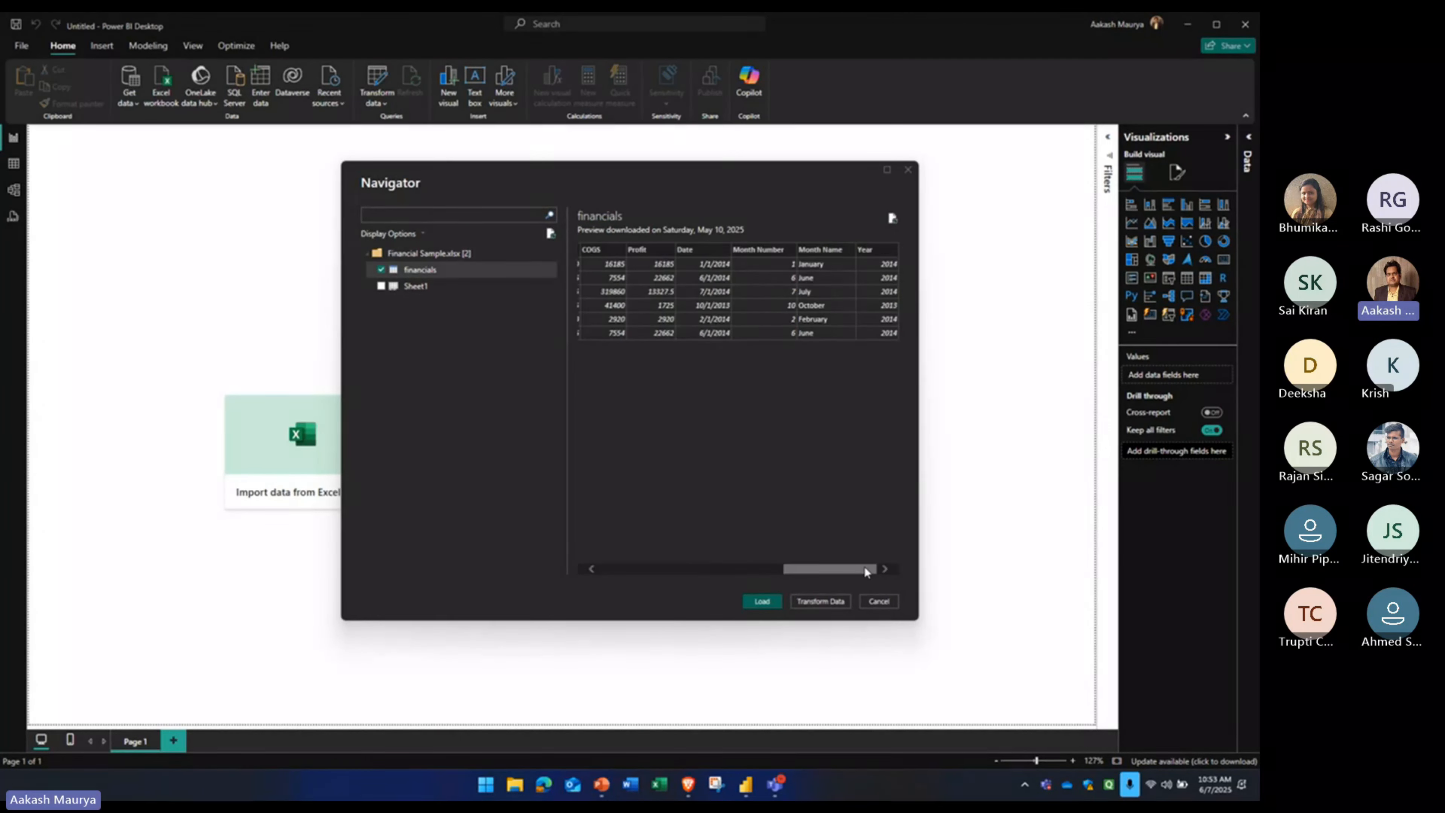
left_click(762, 601)
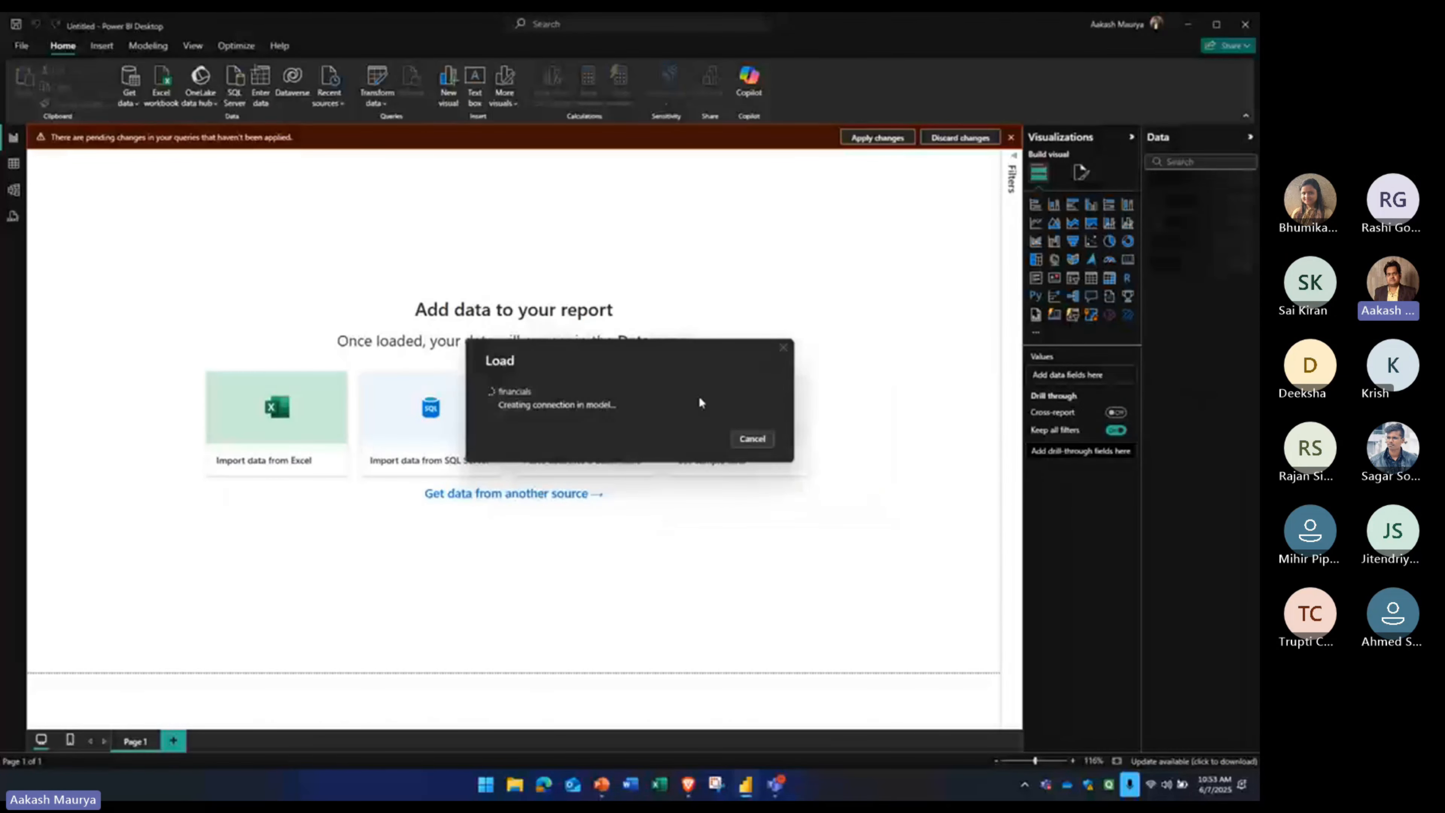
key("alt+Tab")
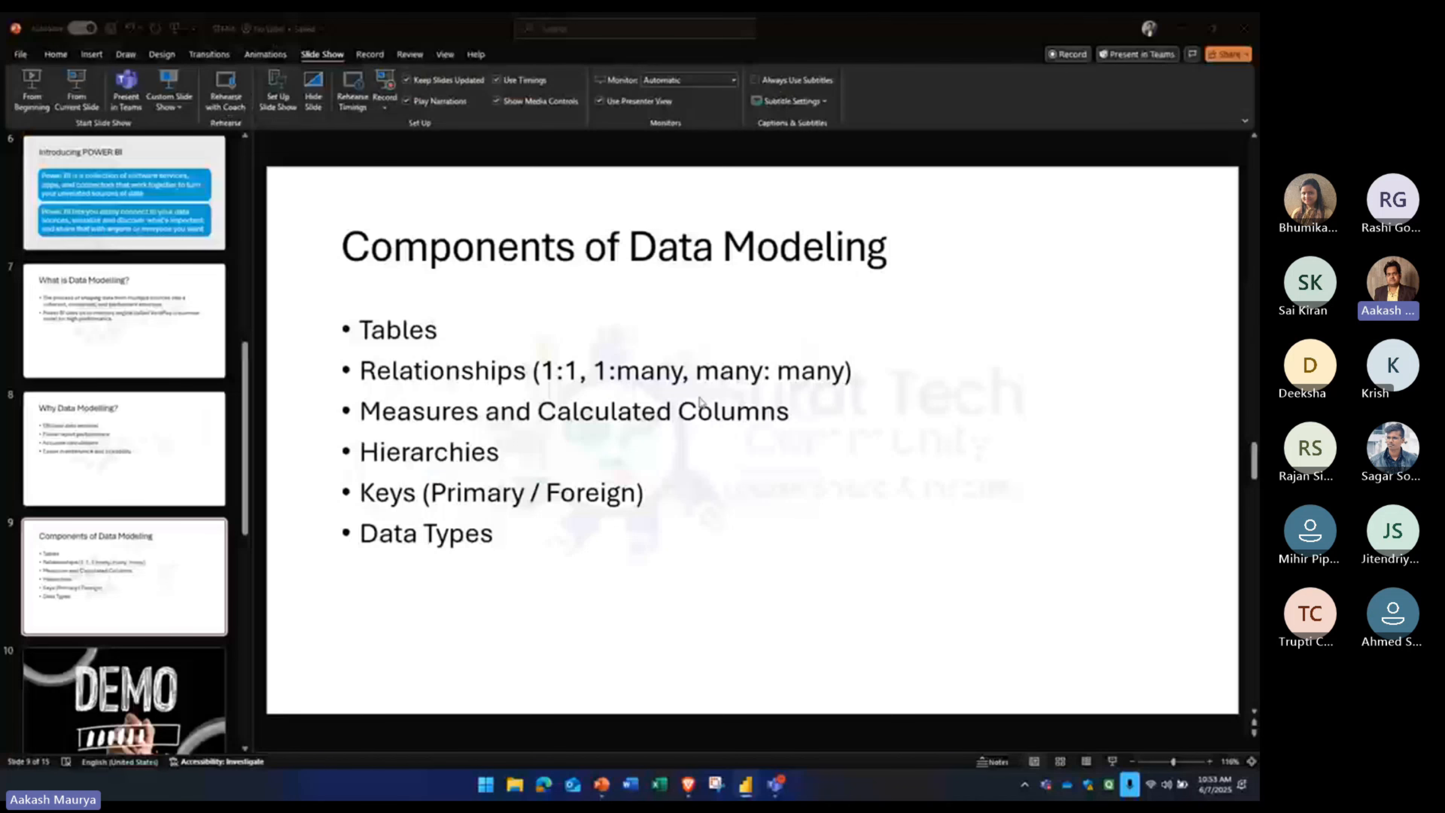
key("alt+Tab")
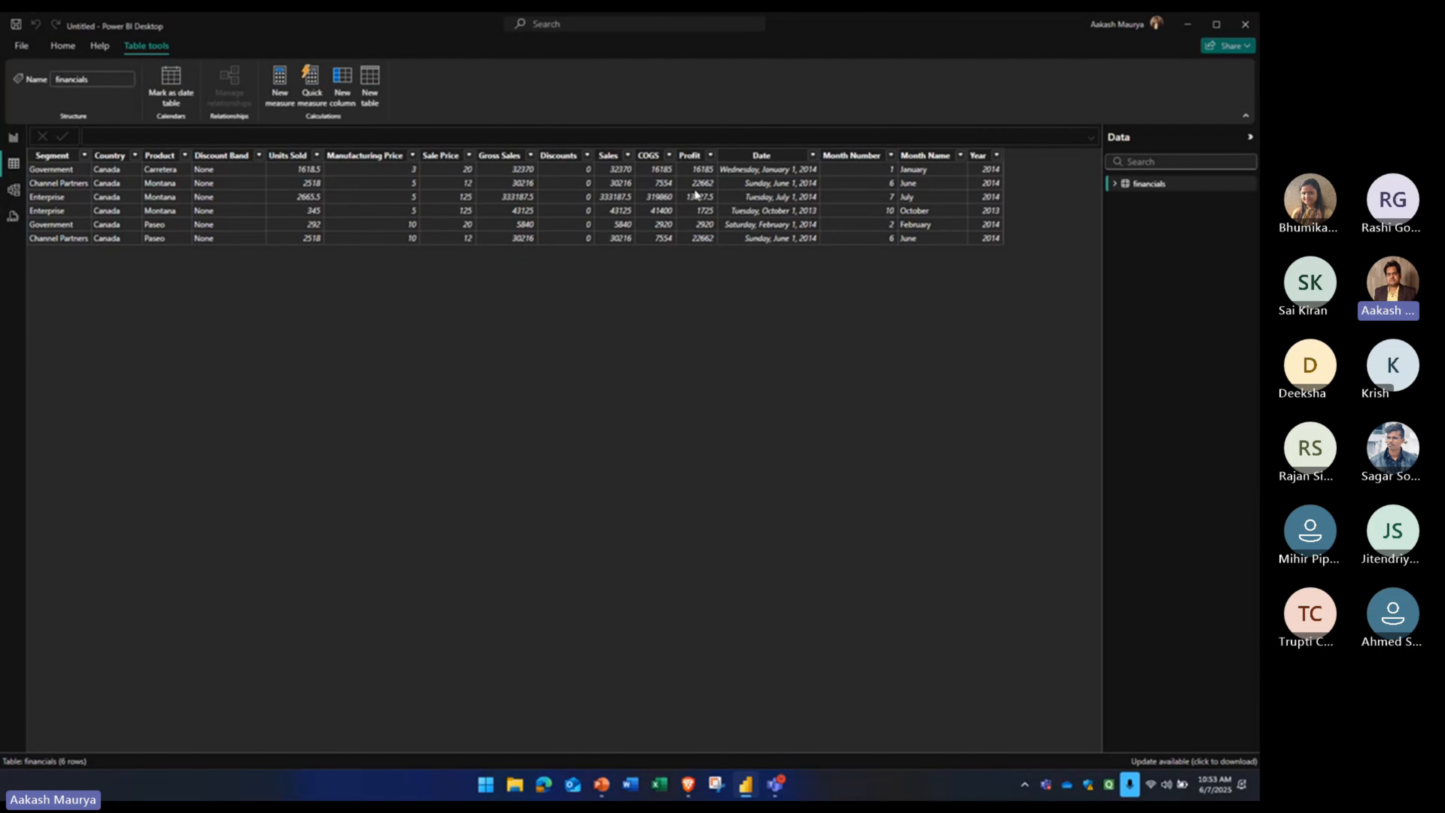
- Examine the fields of the loaded financials table and return to the report view
left_click(1115, 184)
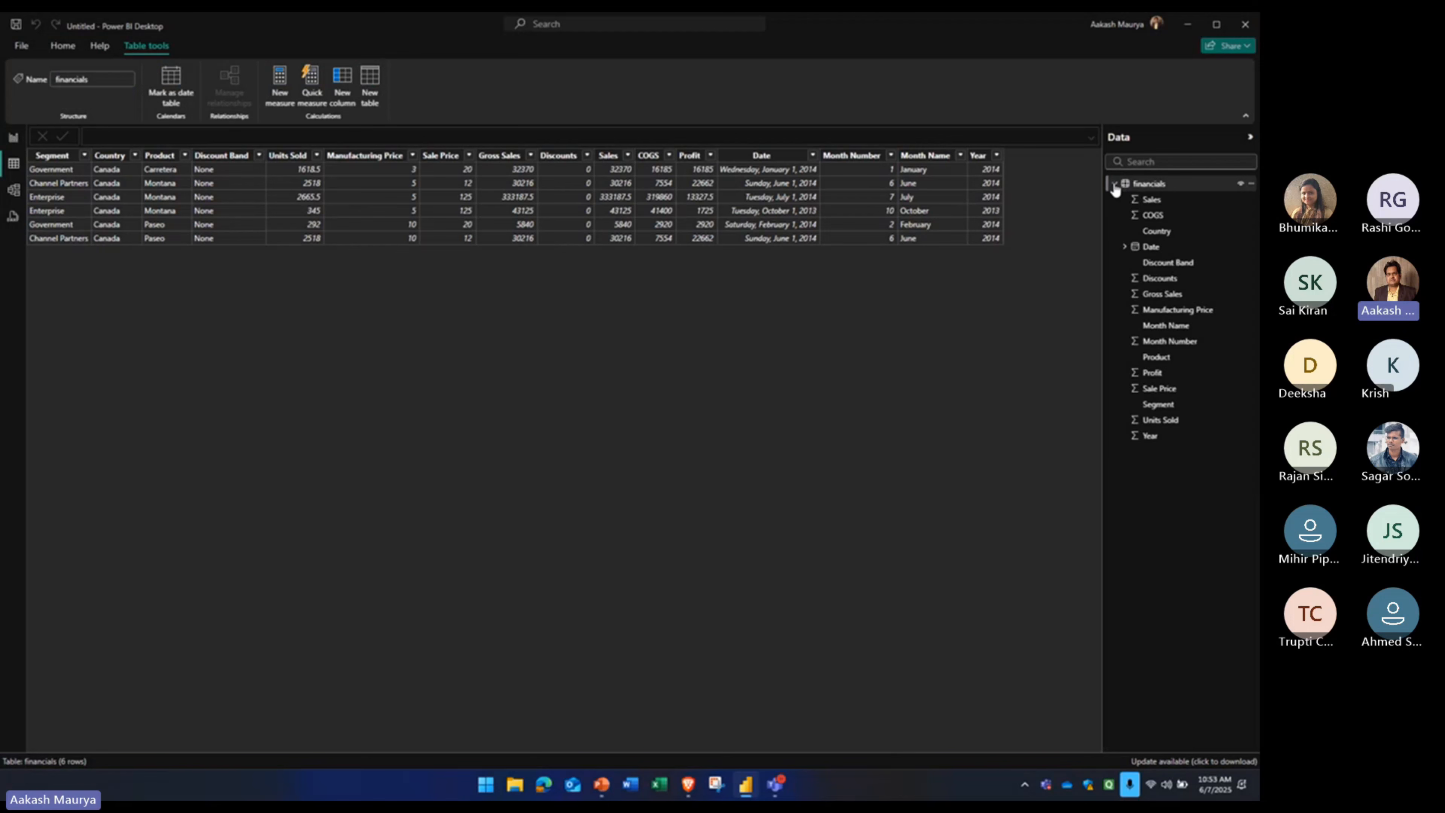
left_click(1115, 185)
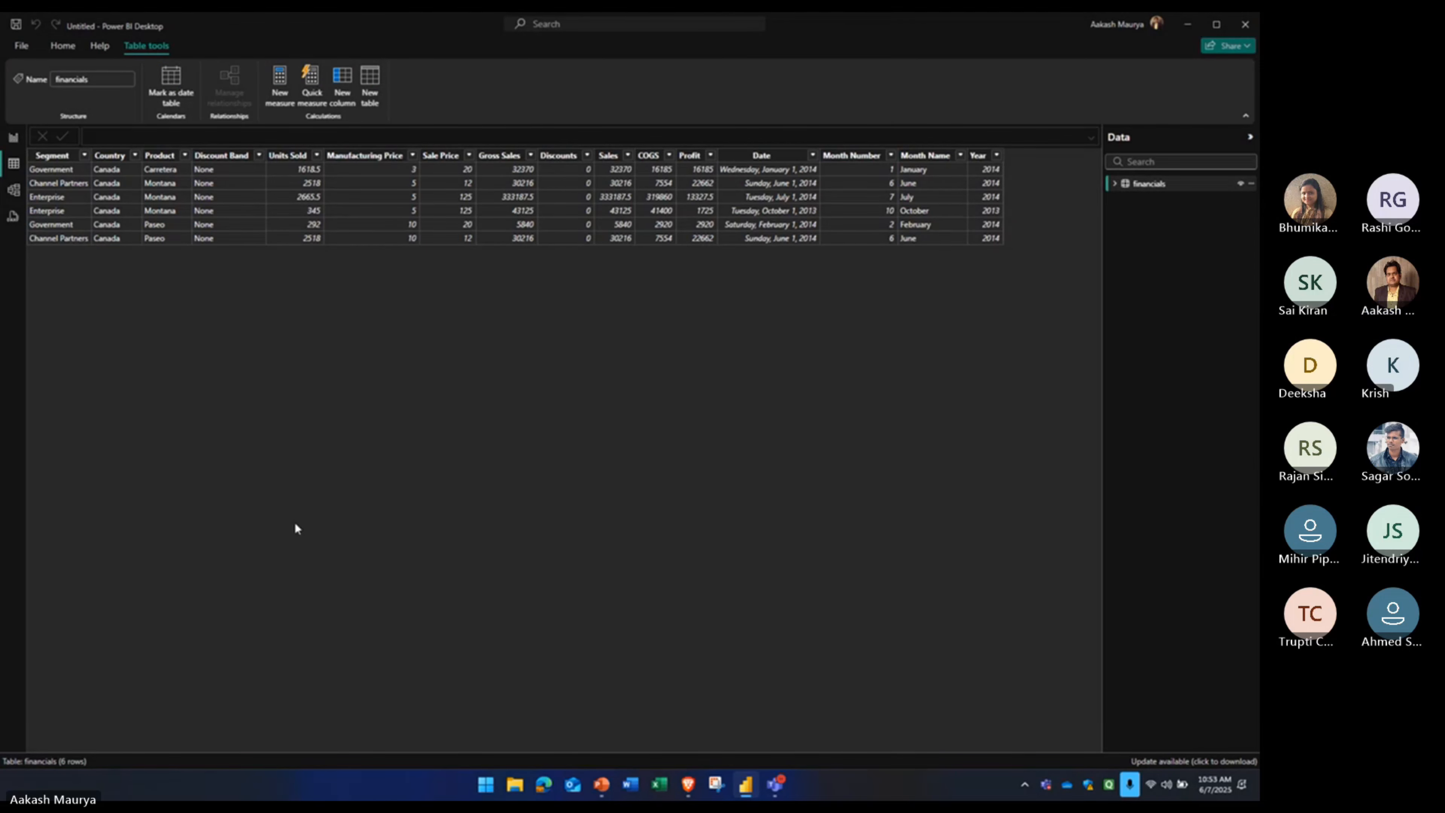
left_click(13, 138)
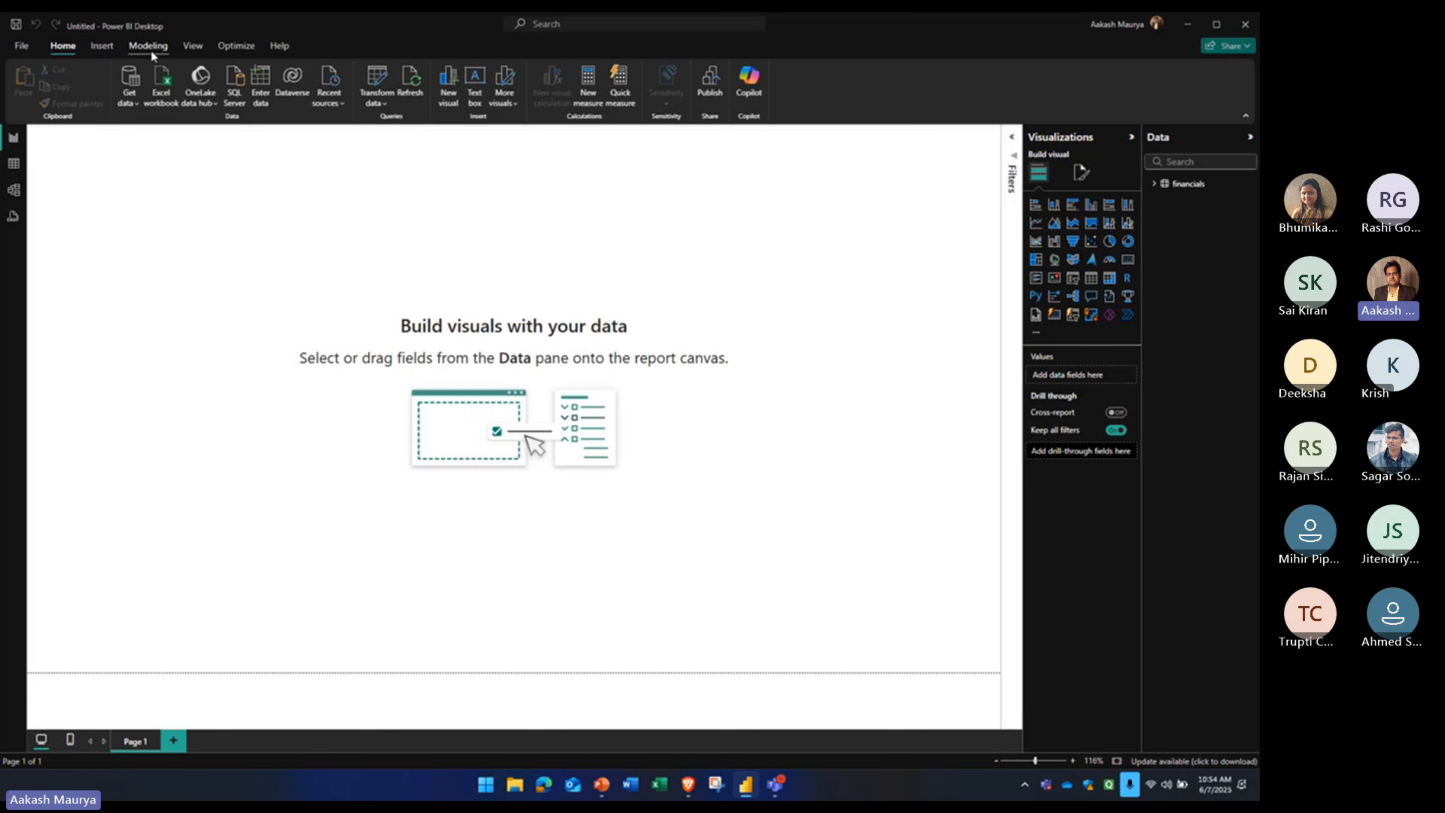
left_click(114, 52)
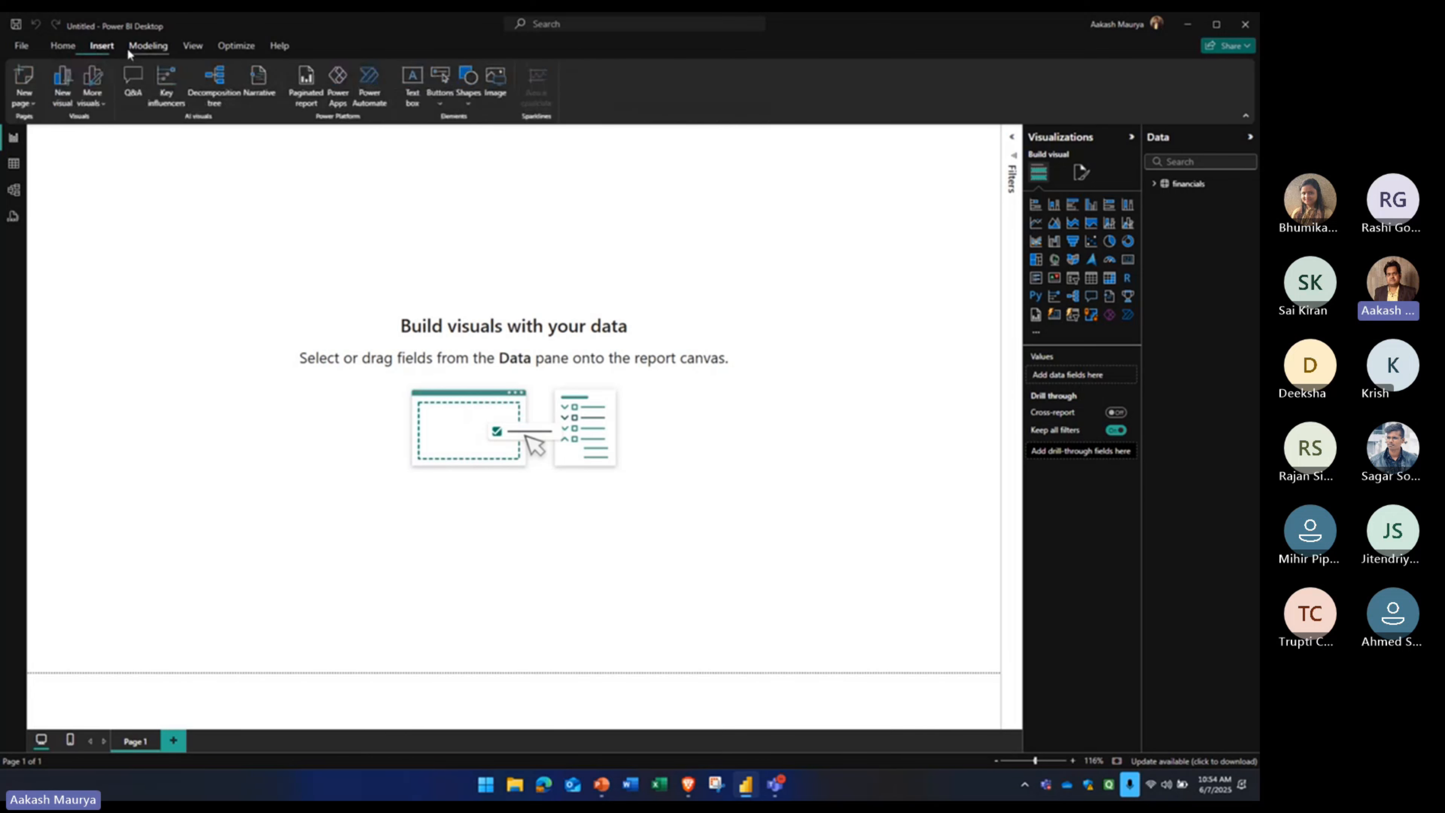
left_click(149, 48)
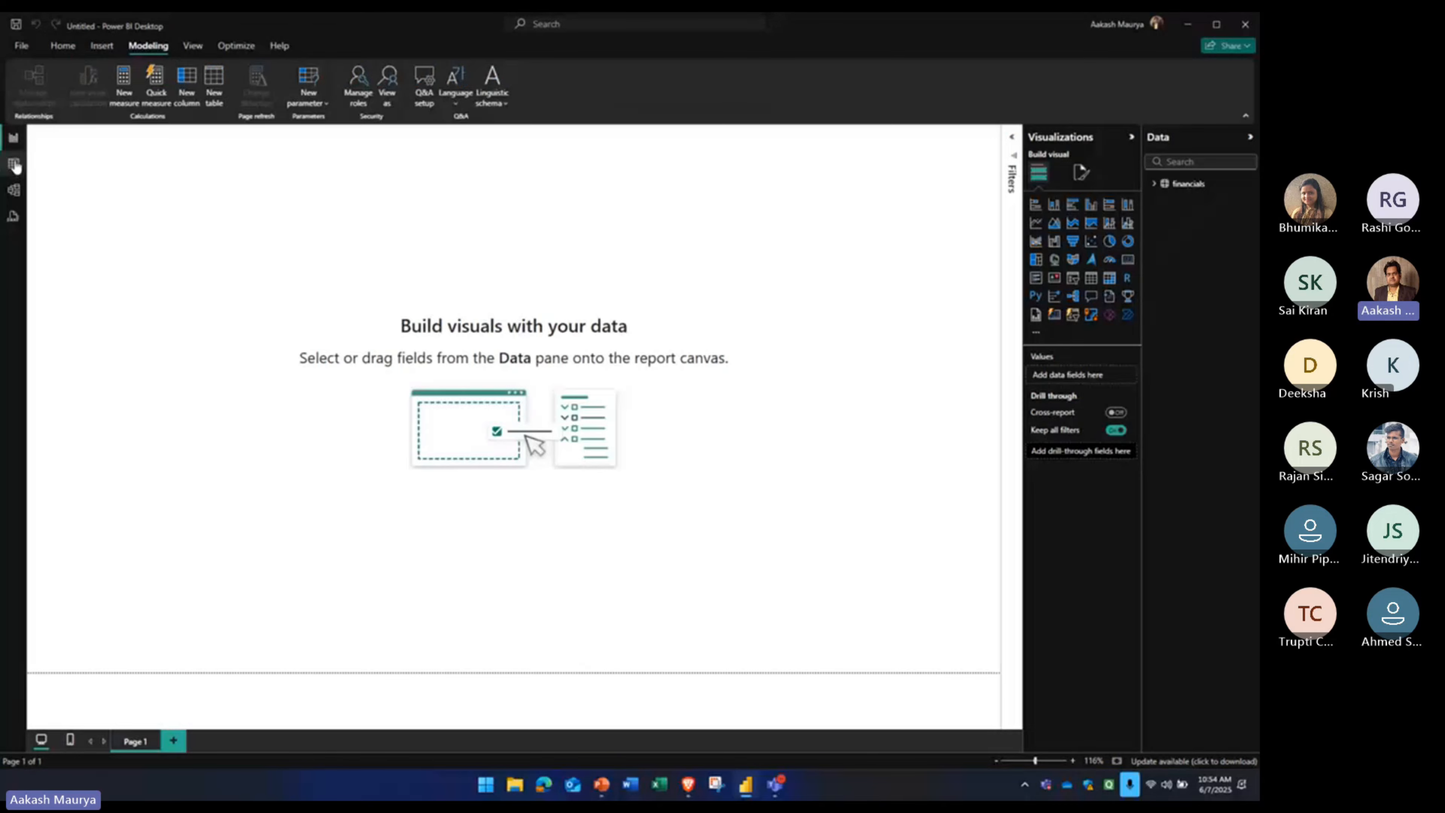
left_click(14, 164)
left_click(13, 138)
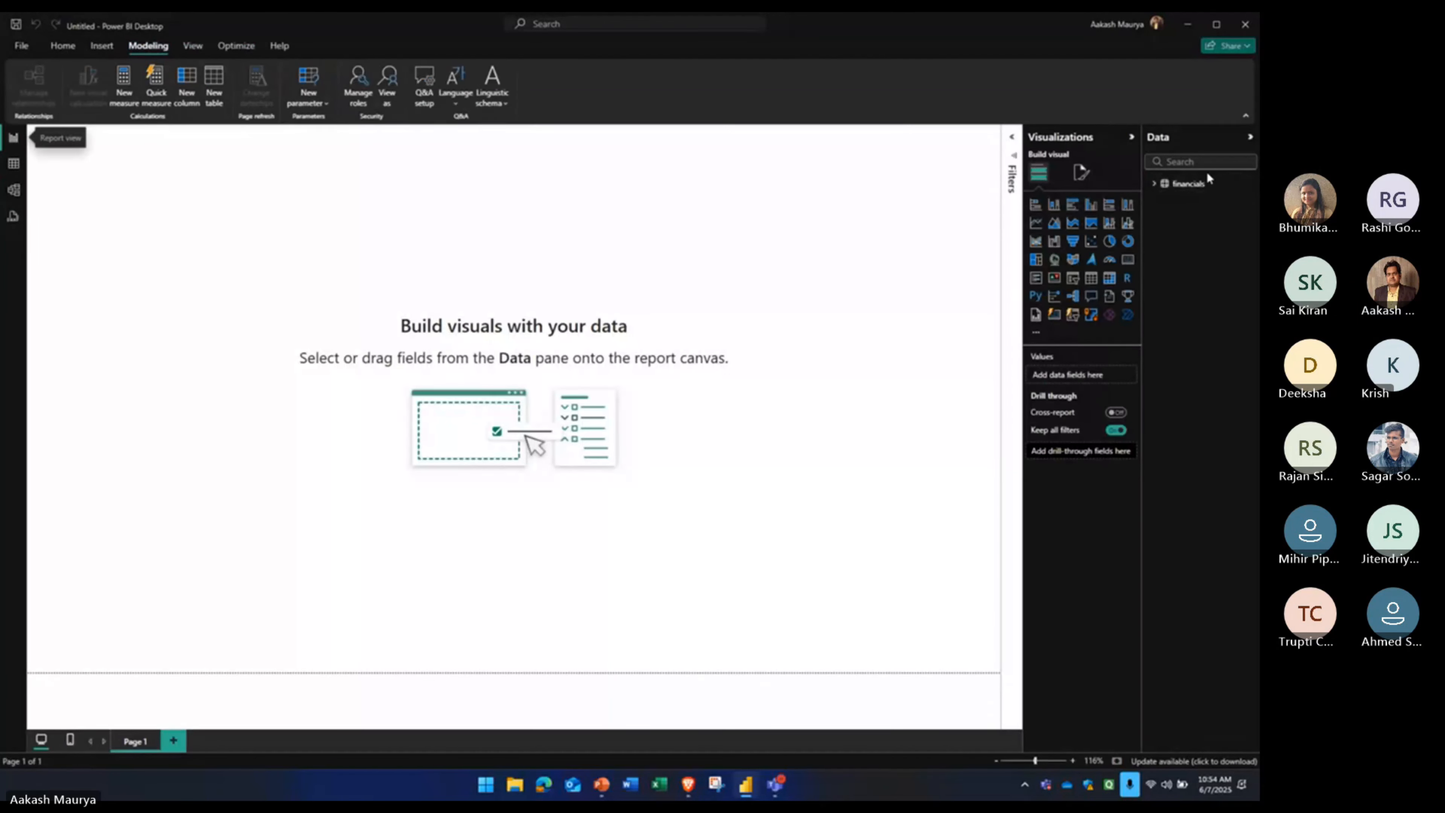
- Open the financials data for transformation in the Power Query Editor
left_click(63, 45)
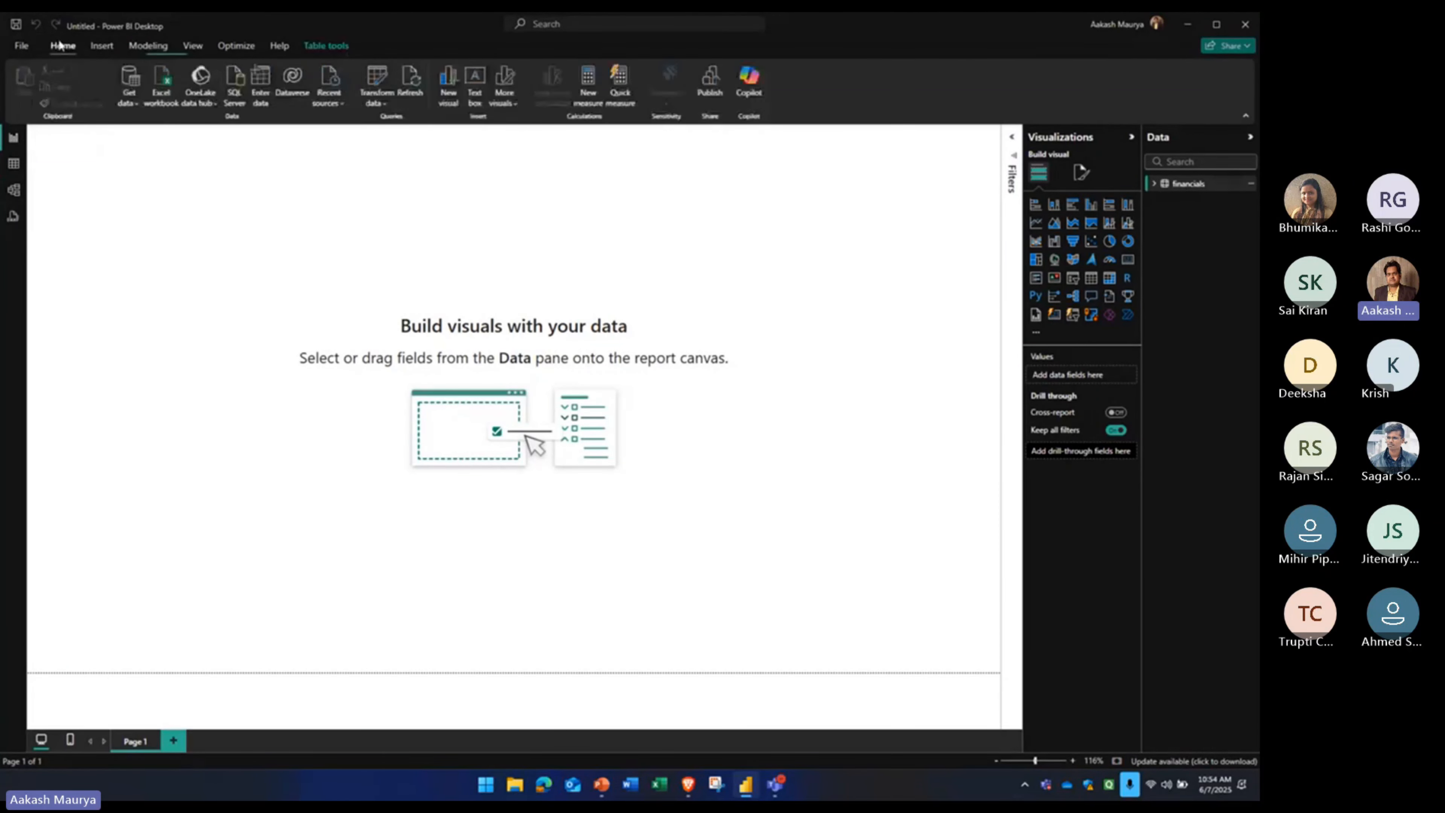
left_click(383, 105)
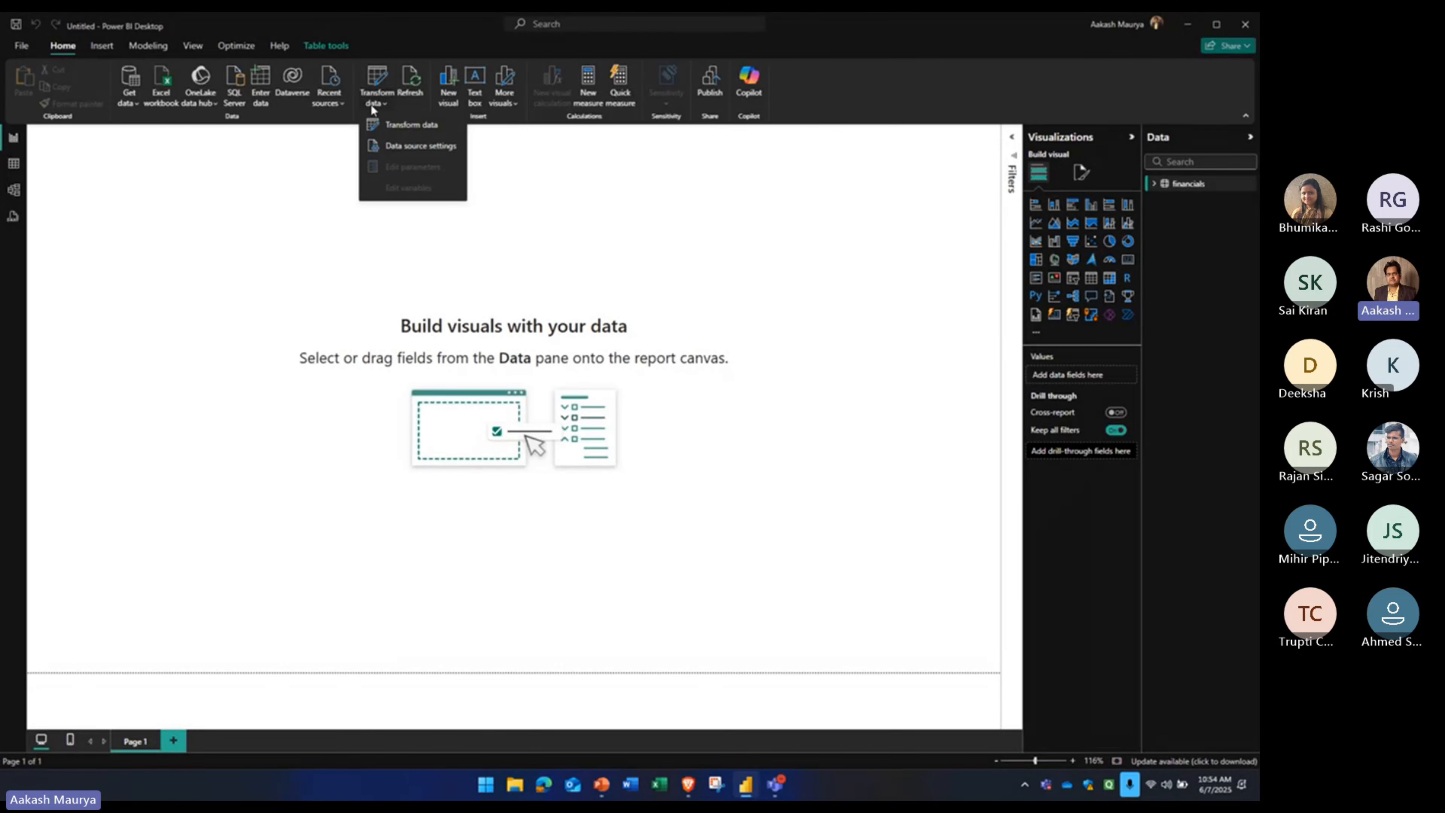
left_click(407, 128)
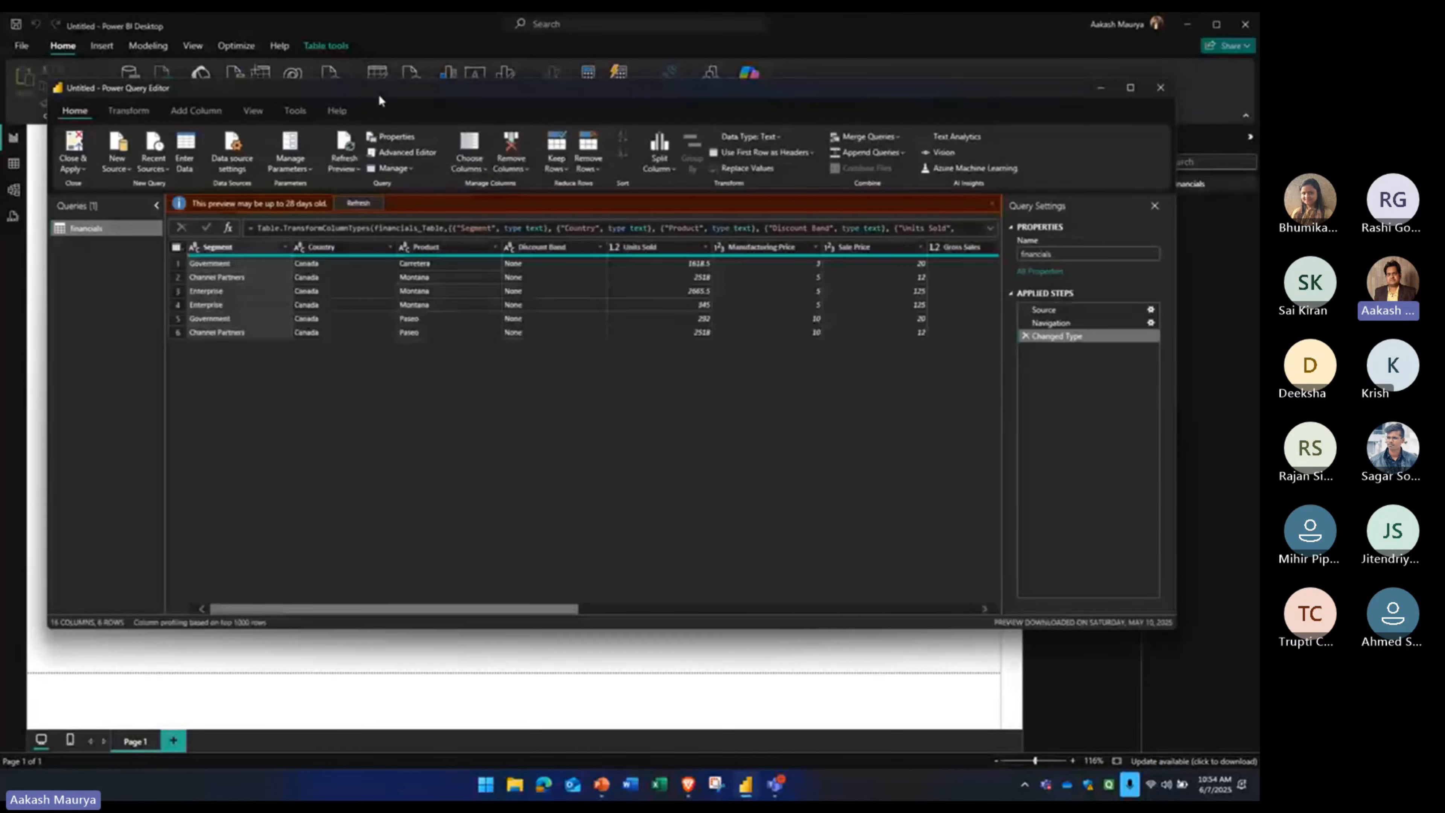
- Refresh the outdated preview of the financials query and maximize the editor window
left_click_drag(399, 94, 394, 72)
left_click(353, 181)
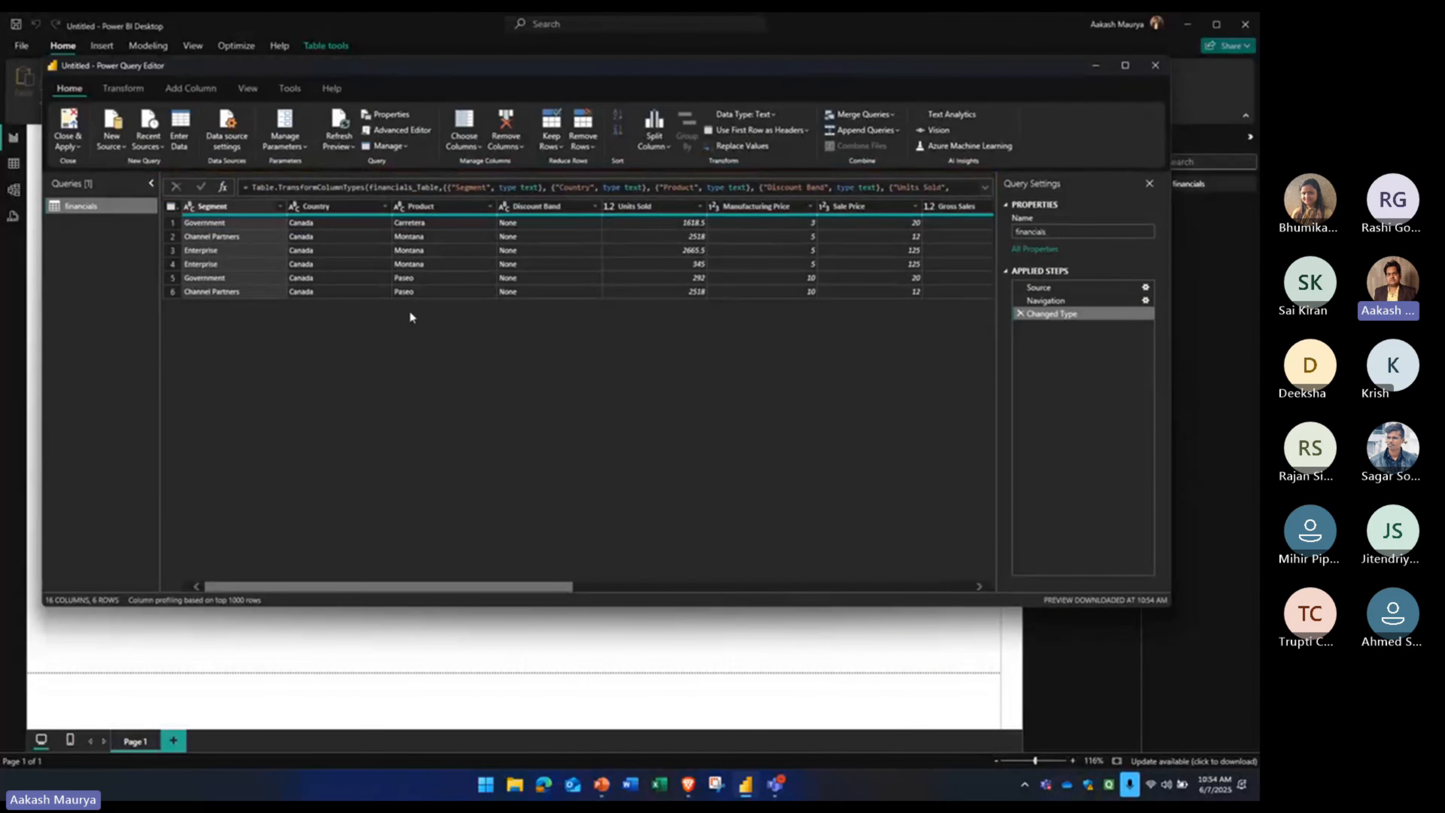
left_click_drag(405, 586, 371, 586)
left_click(1125, 65)
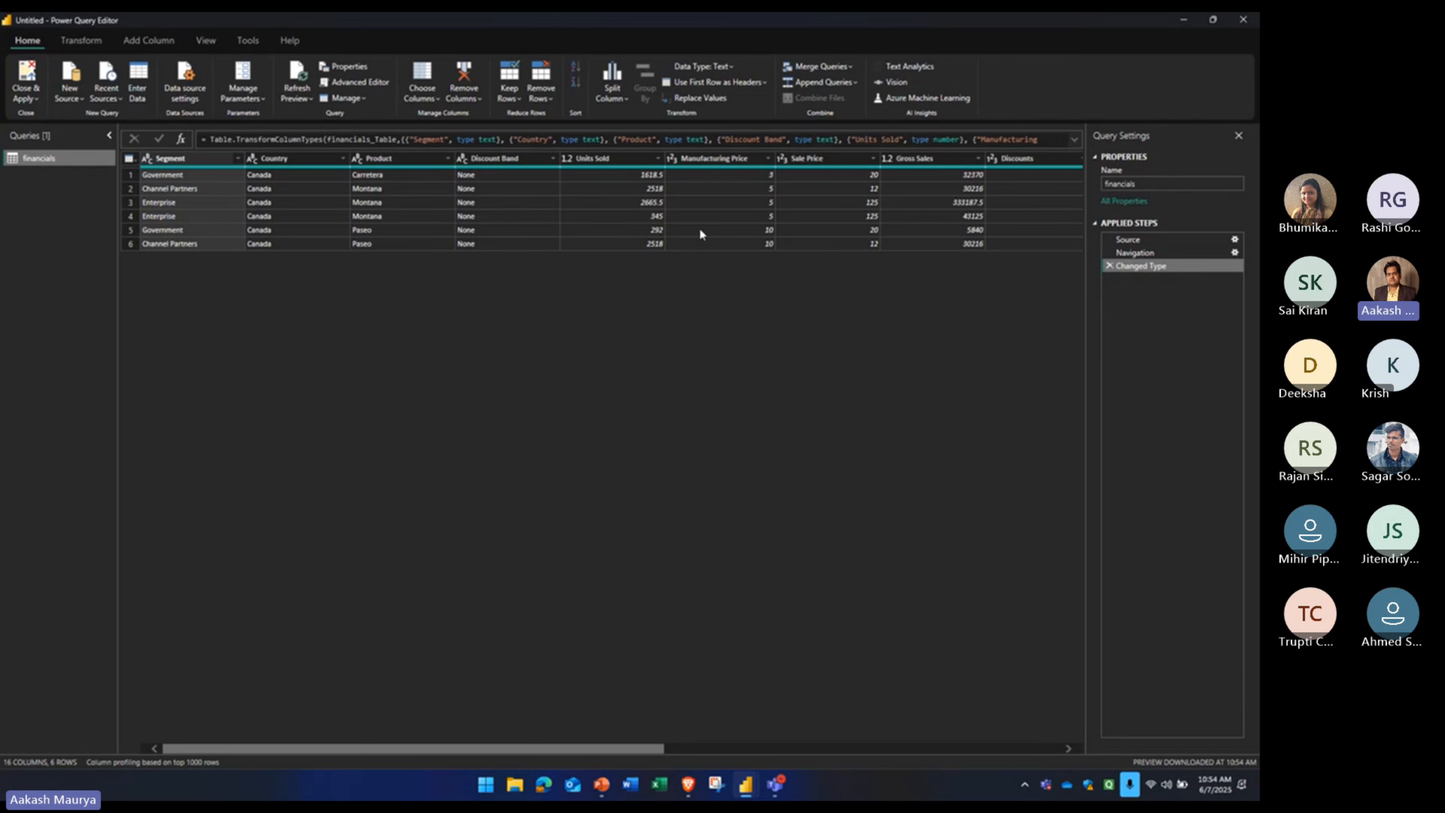
double_click(516, 139)
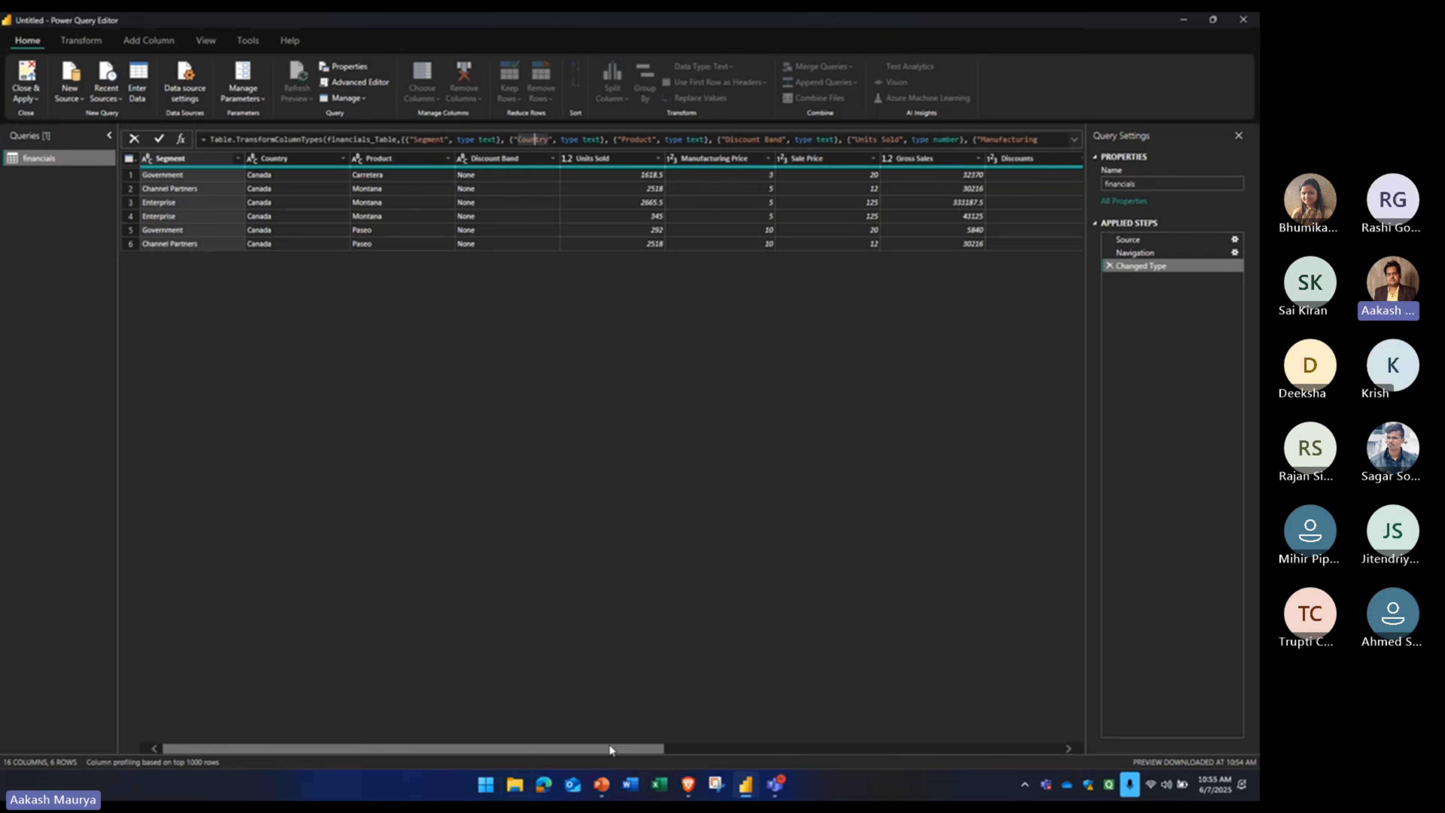
- Switch to File Explorer and open the Financial Sample workbook from the Downloads folder in Excel
left_click(515, 784)
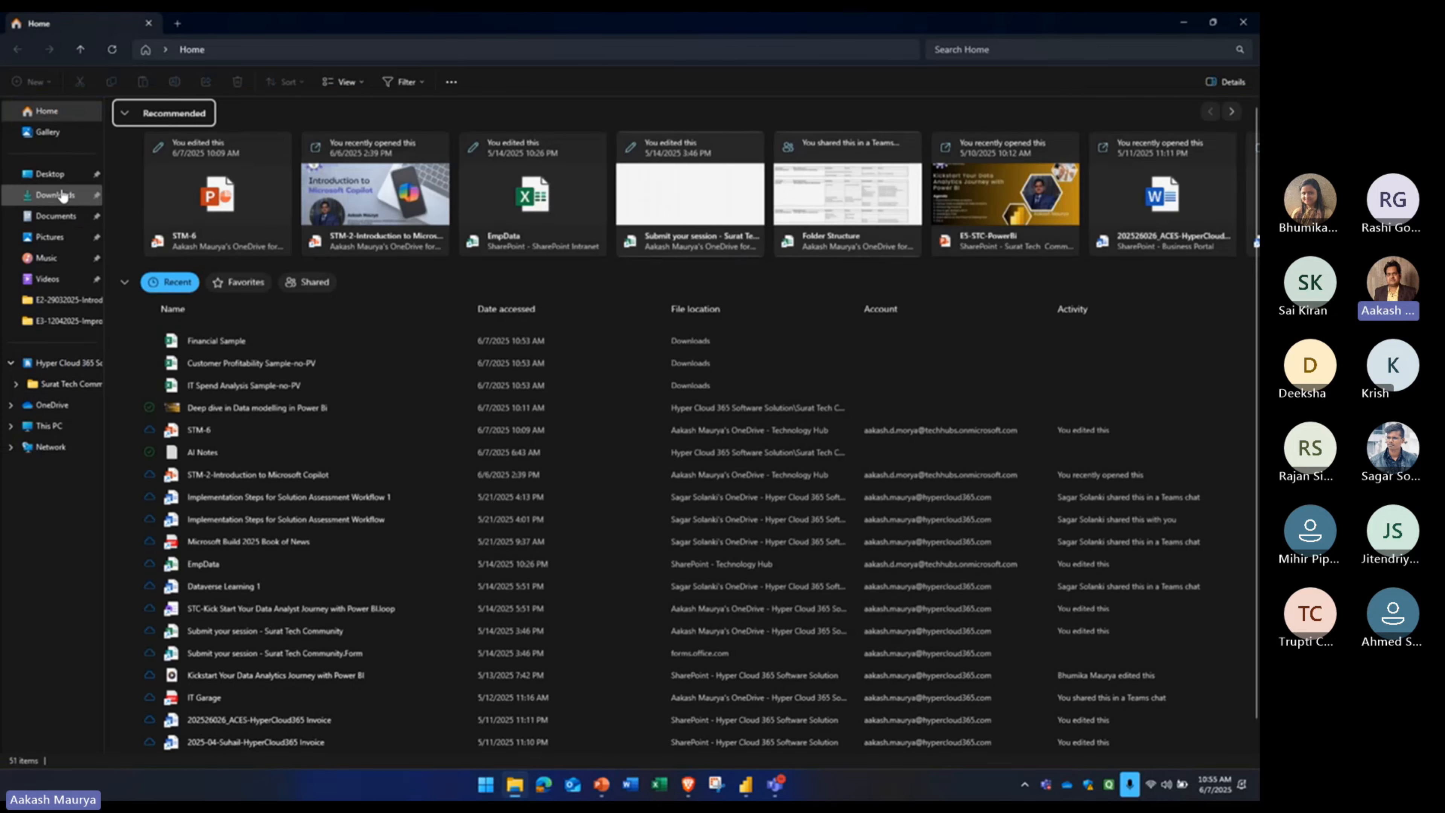
left_click(56, 194)
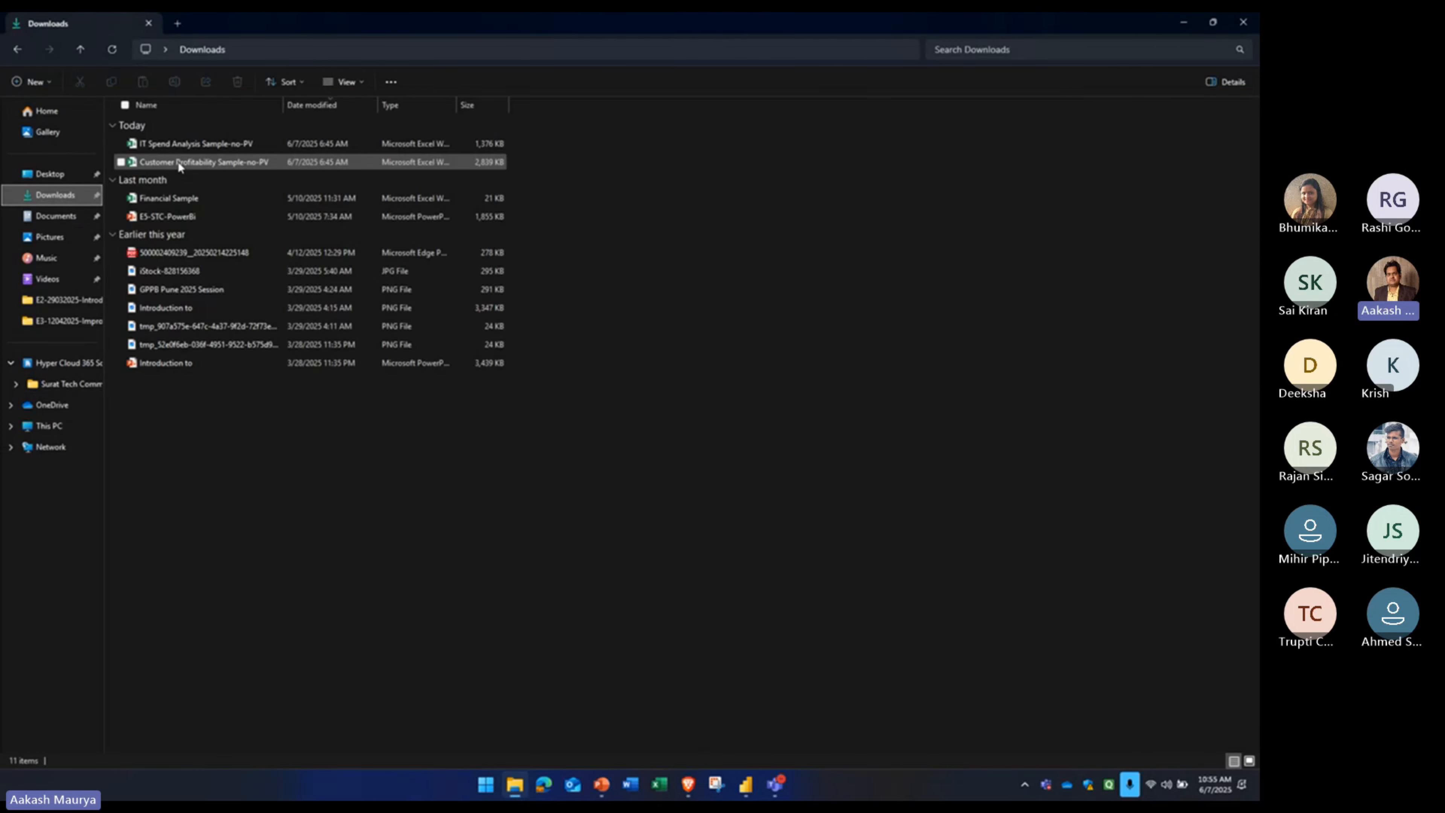
left_click(178, 197)
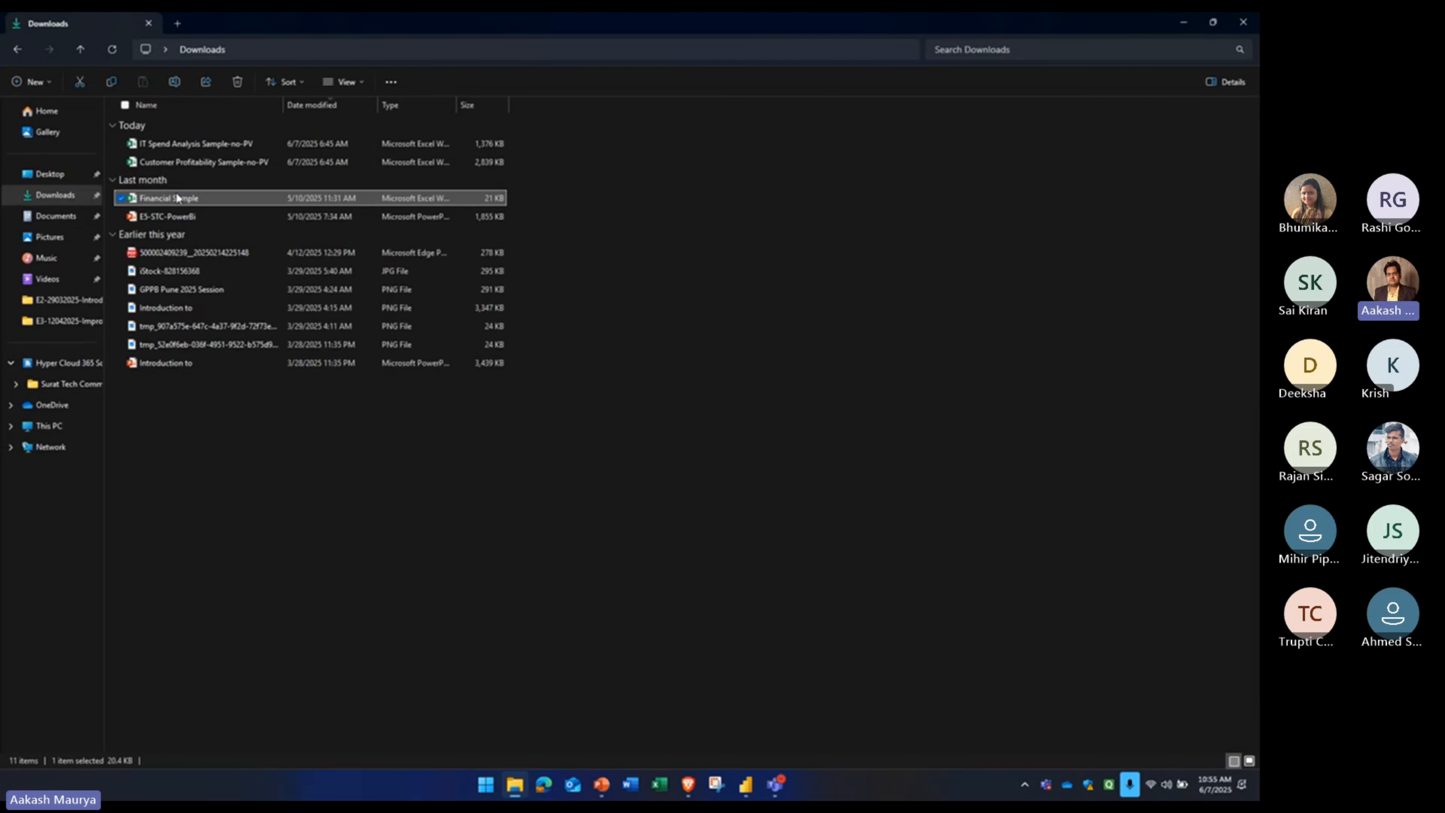
double_click(180, 198)
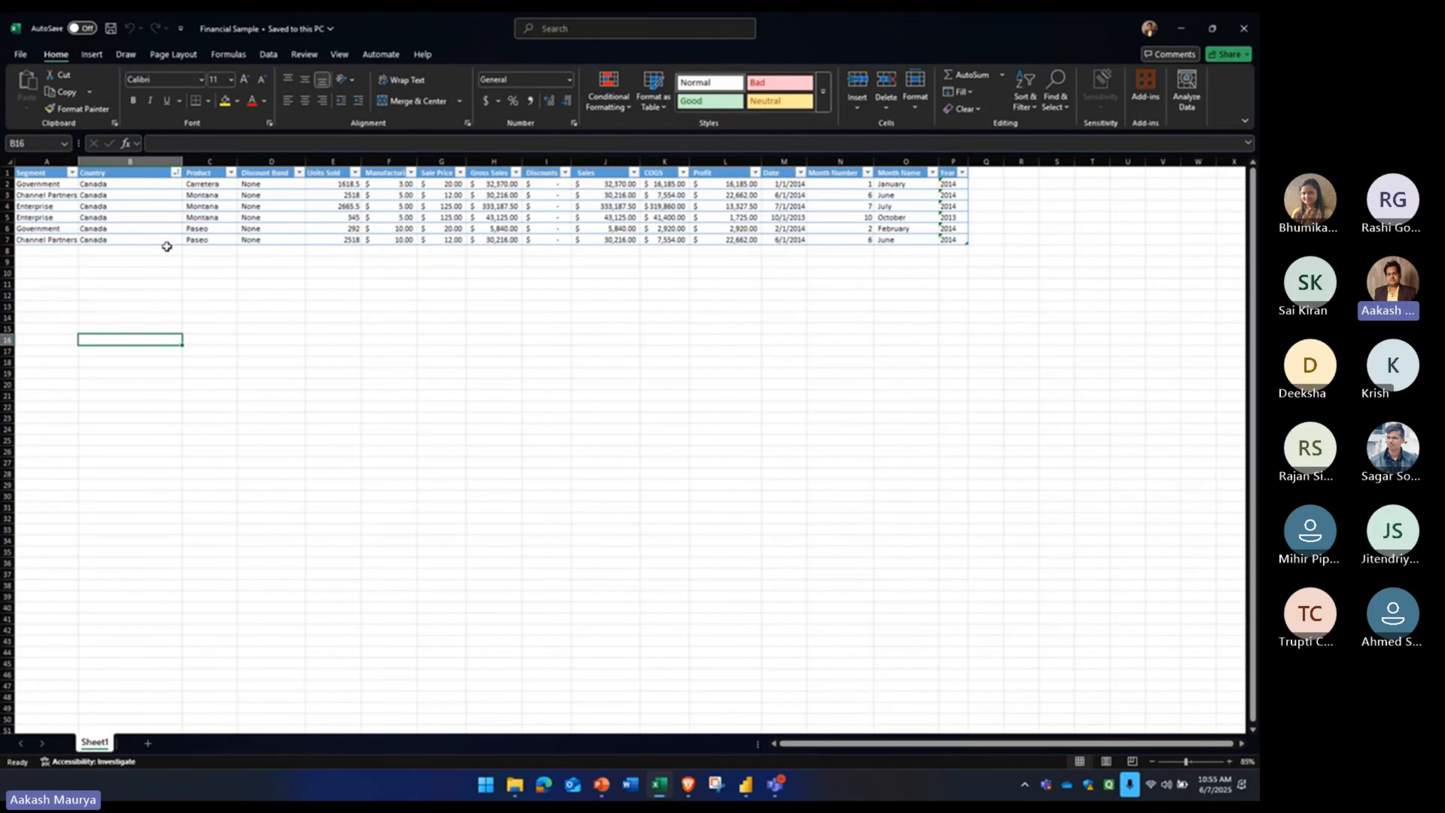
- Format all cells of Sheet1 as Text and close the Financial Sample workbook
key("ctrl+a")
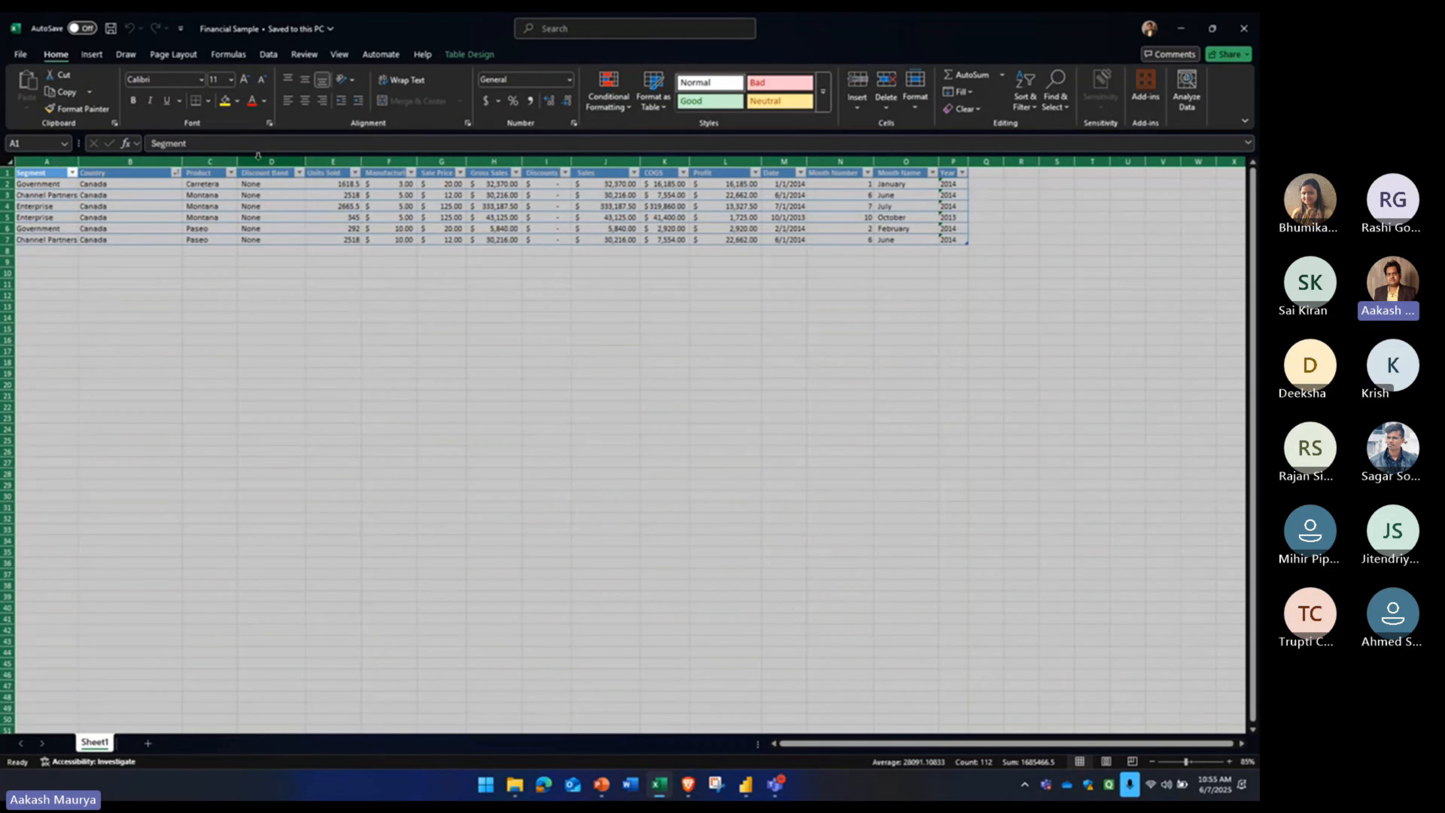
right_click(392, 188)
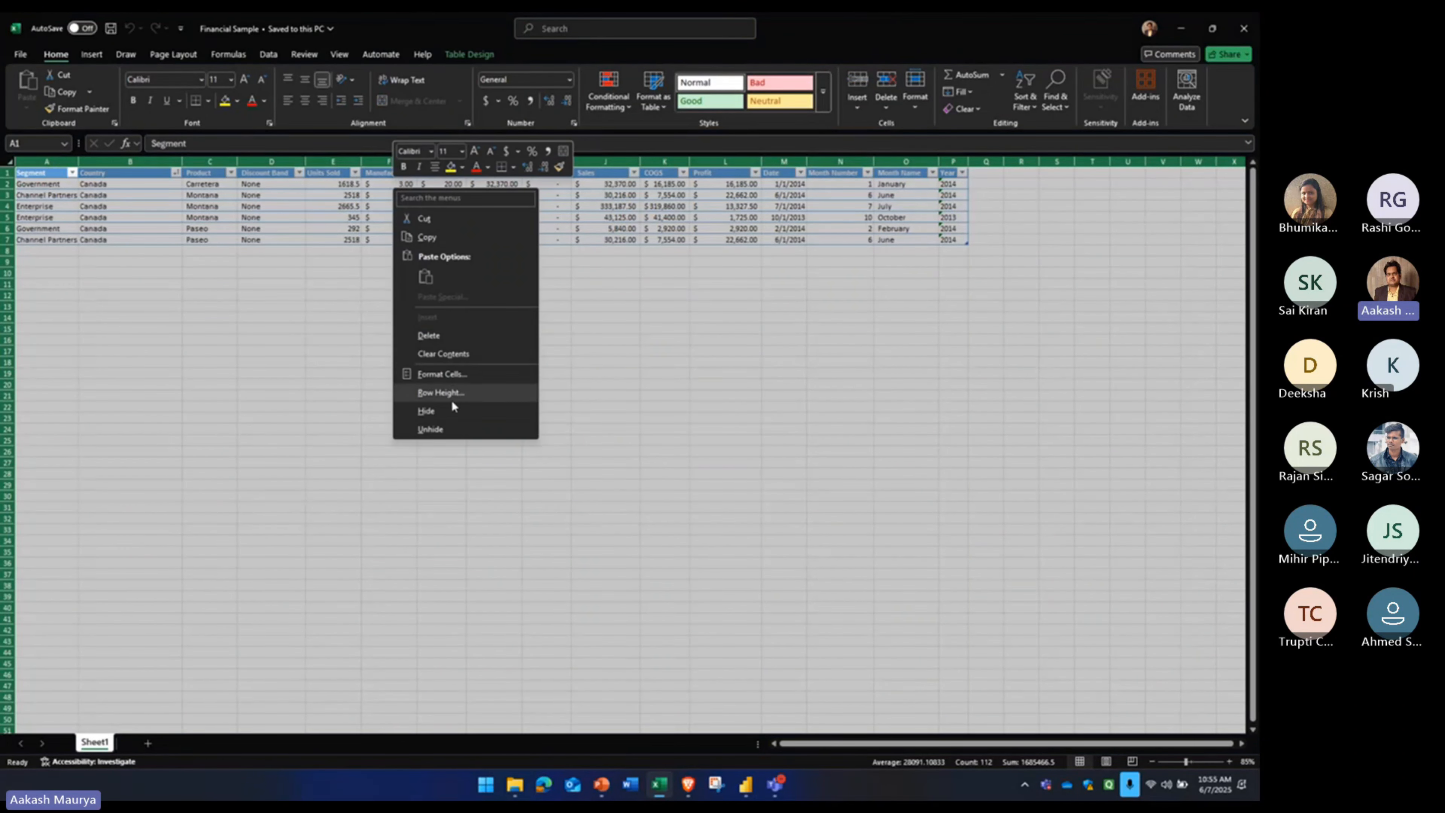
left_click(448, 372)
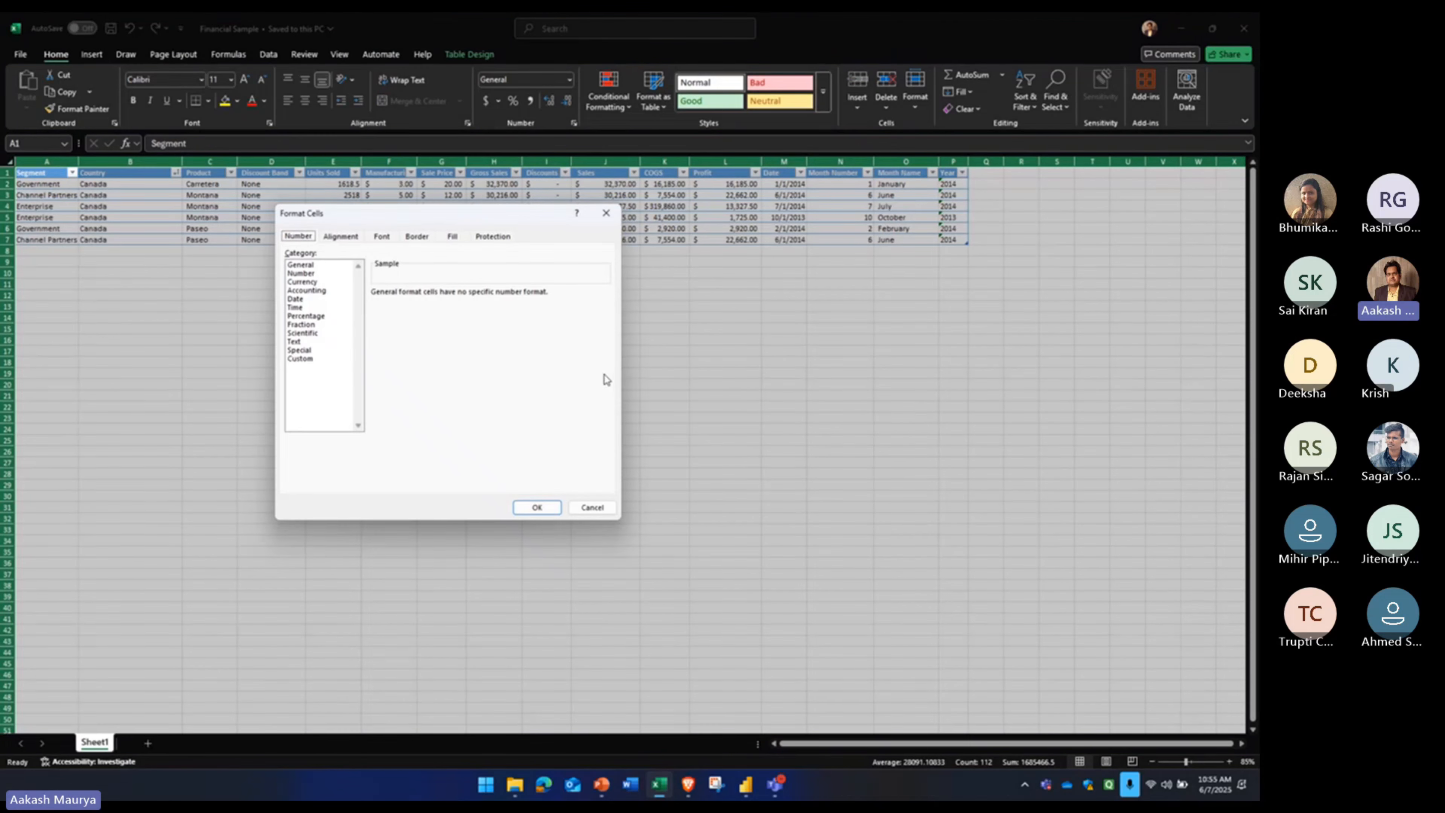
left_click(306, 342)
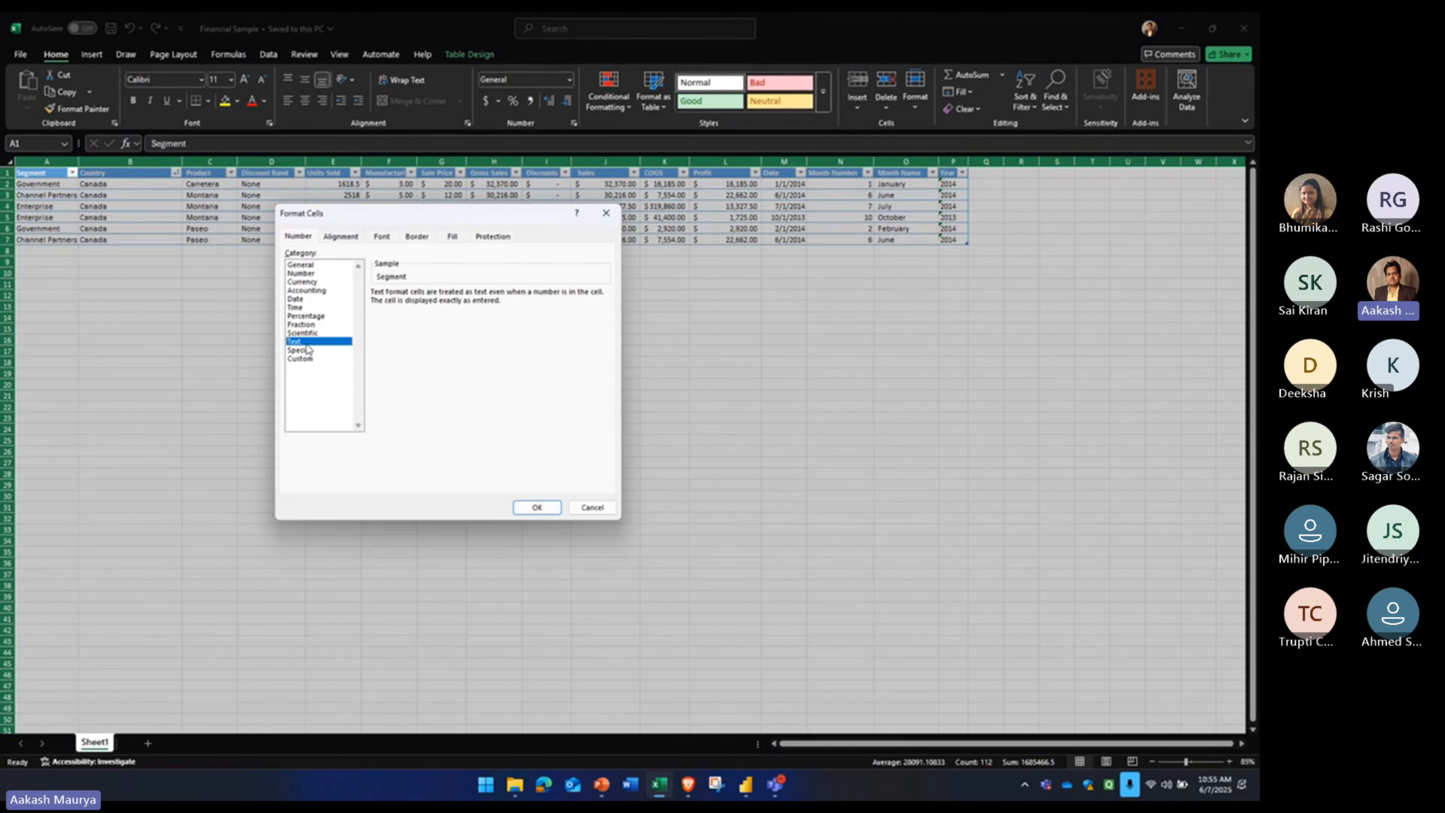
left_click(537, 506)
left_click(564, 249)
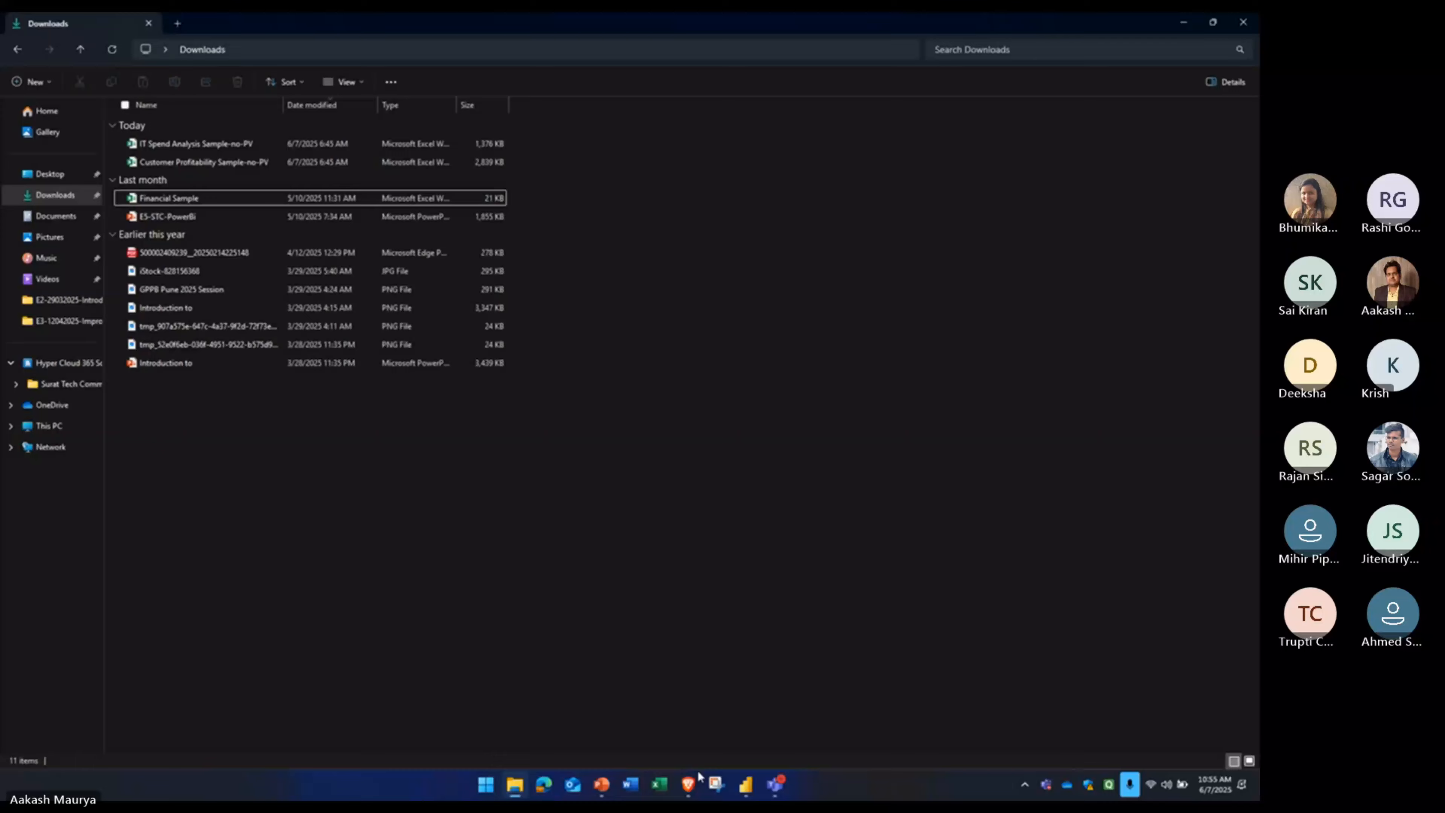
- Switch back to the Power Query Editor and refresh the preview of the financials query again
left_click(745, 785)
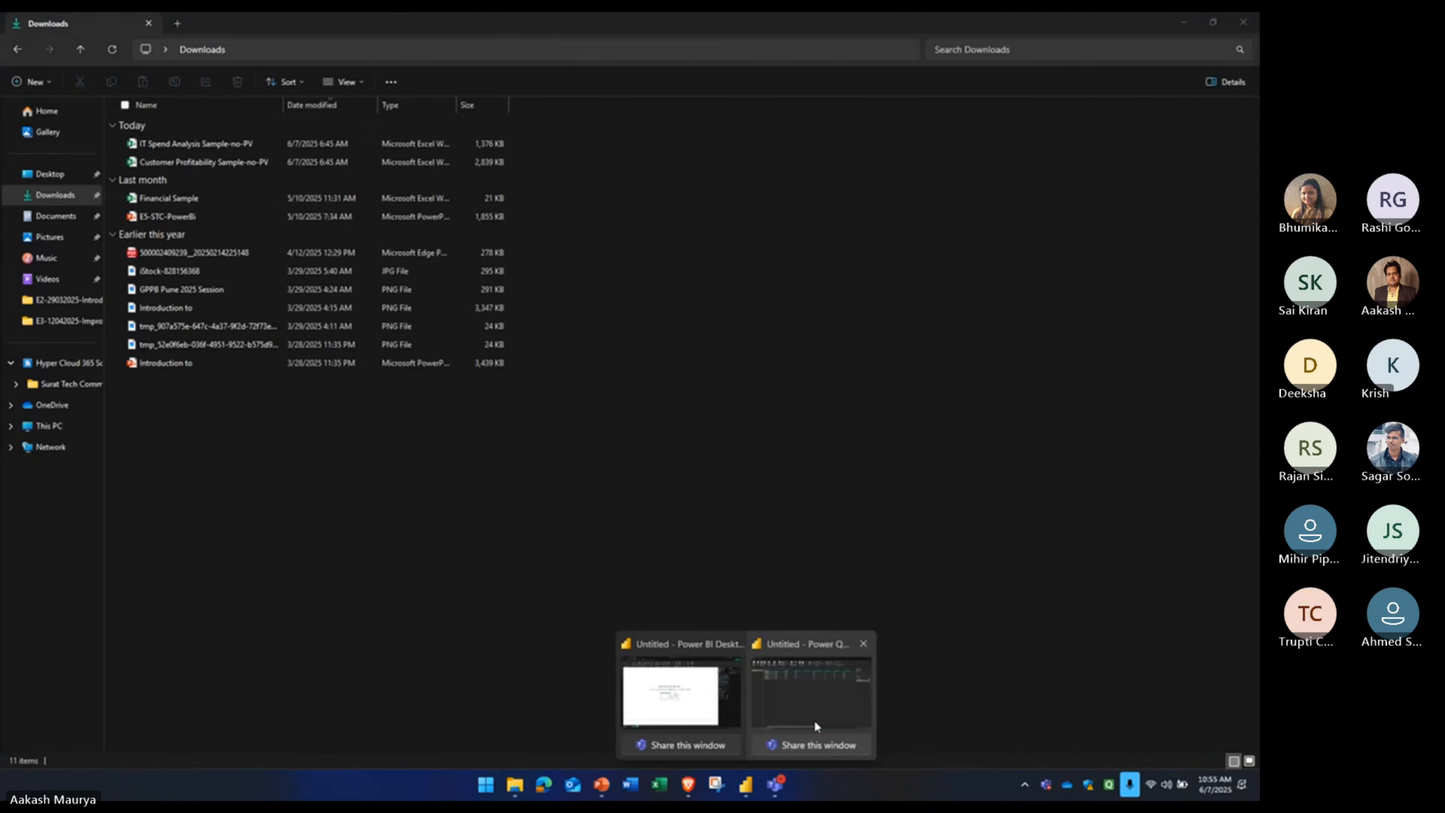
left_click(816, 724)
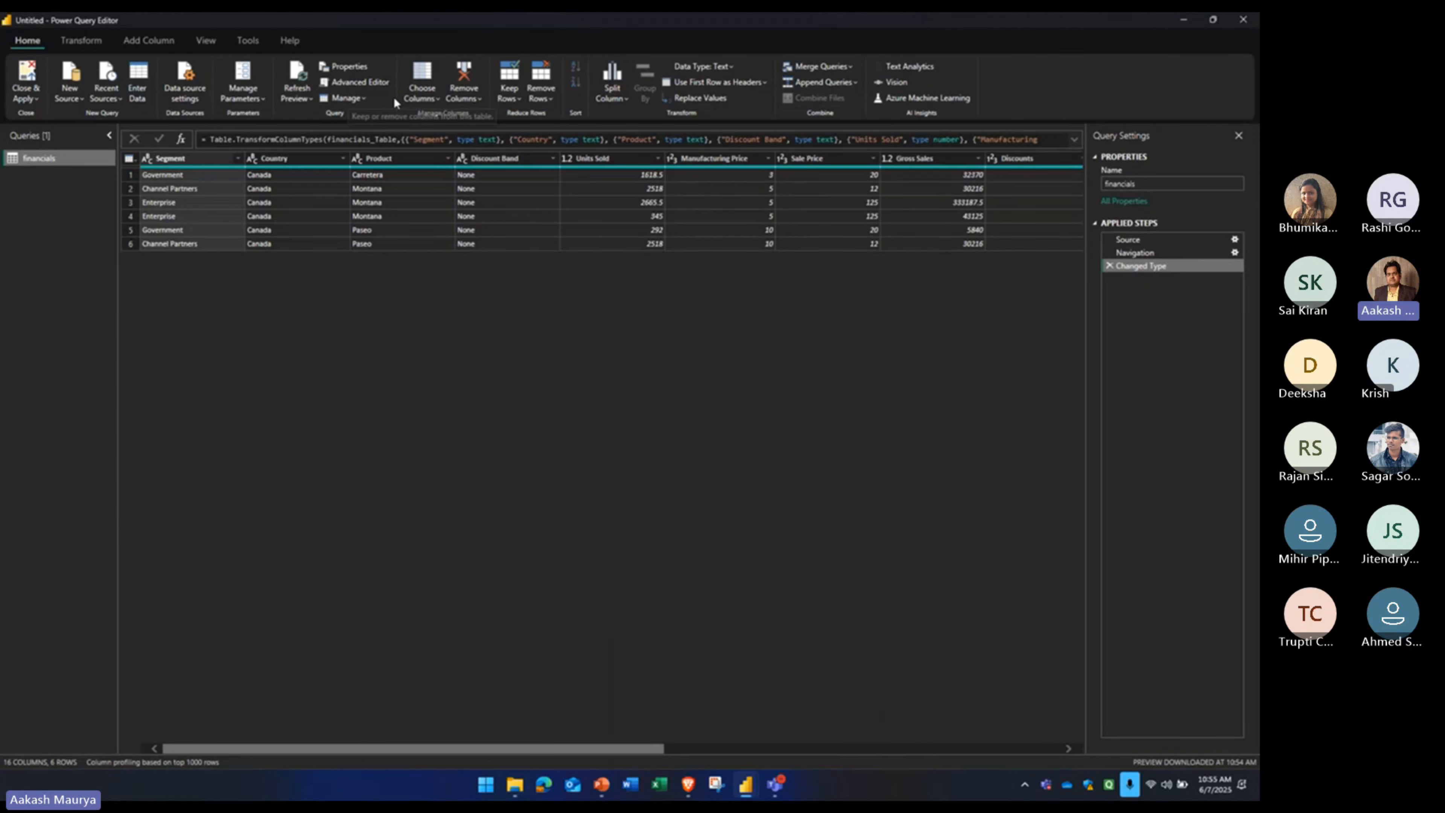
left_click(299, 99)
left_click(320, 137)
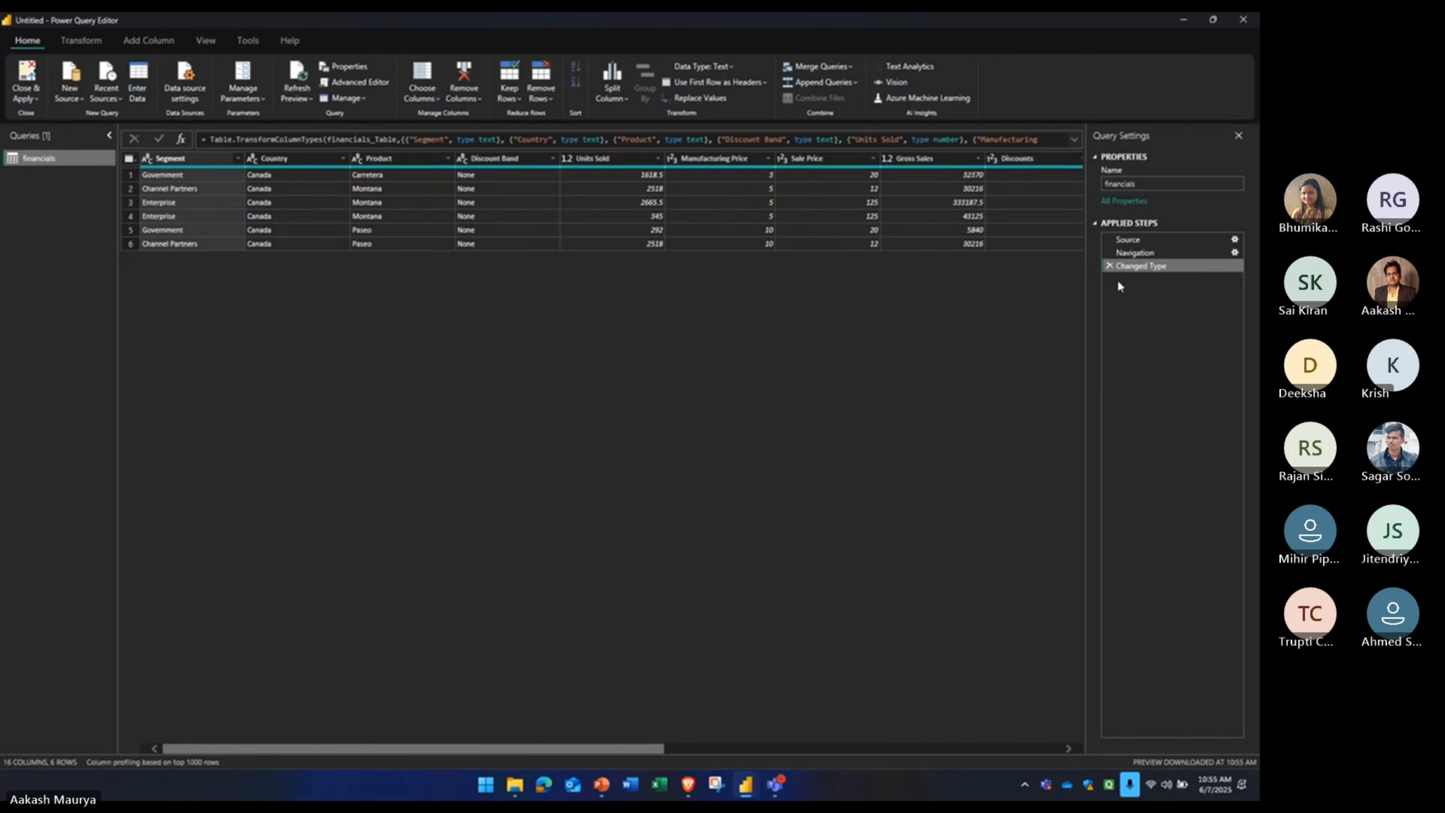
- Delete the Changed Type and Navigation steps and expand the financials table from the source again
left_click(1109, 265)
left_click(1109, 252)
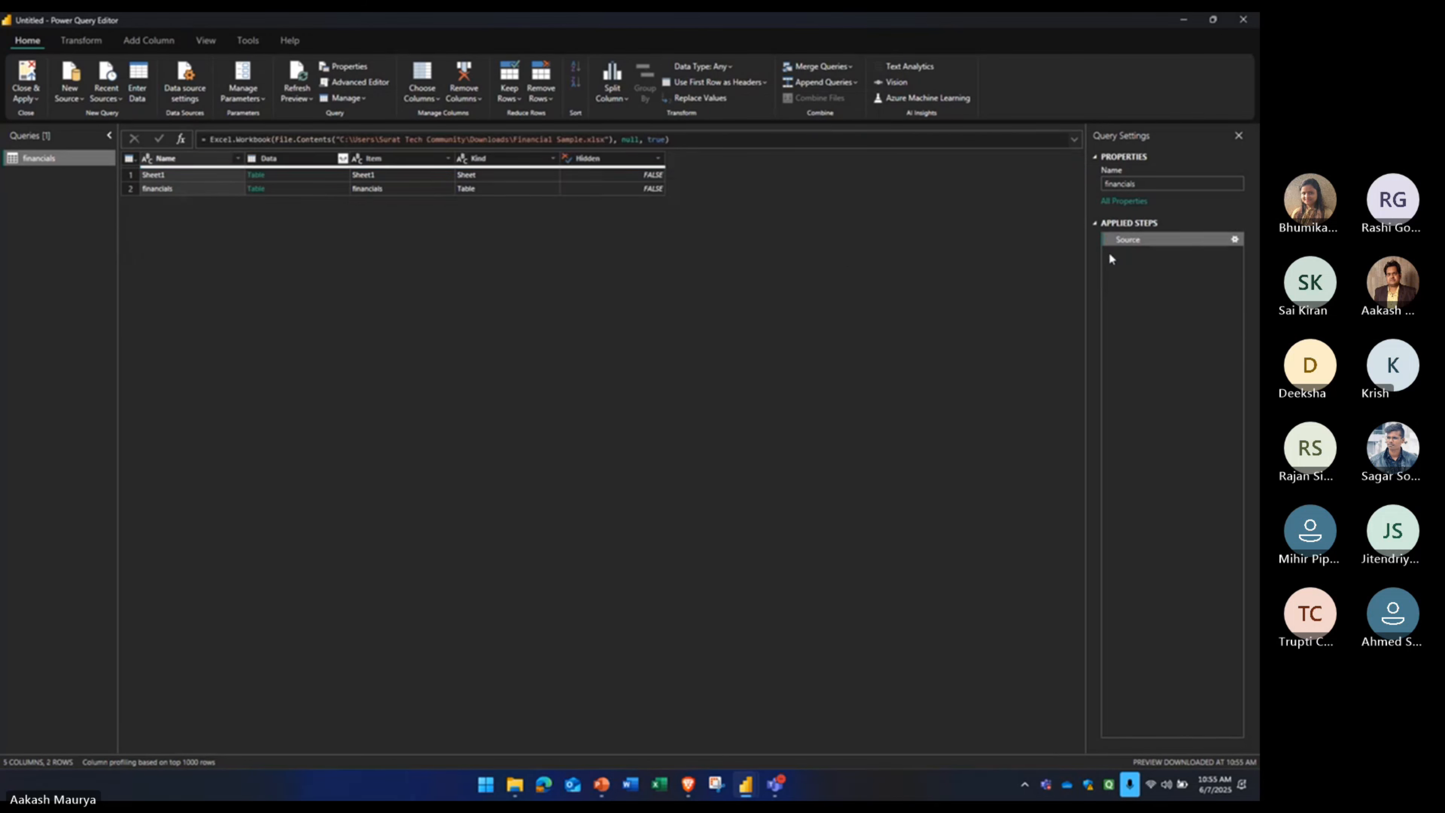
left_click(259, 192)
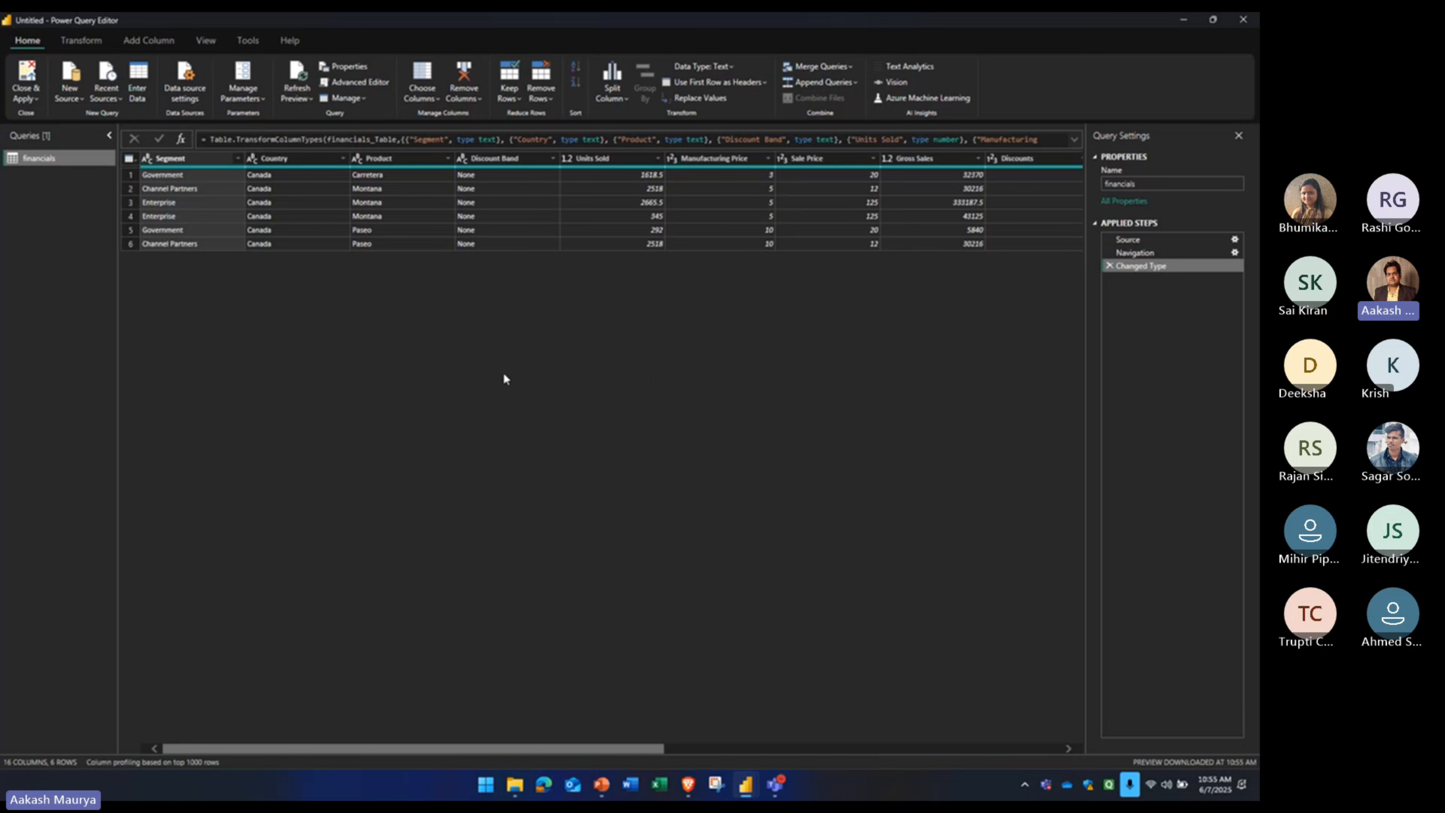
- Remove all columns except Discount Band from the financials query
left_click_drag(543, 750, 333, 755)
left_click(514, 158)
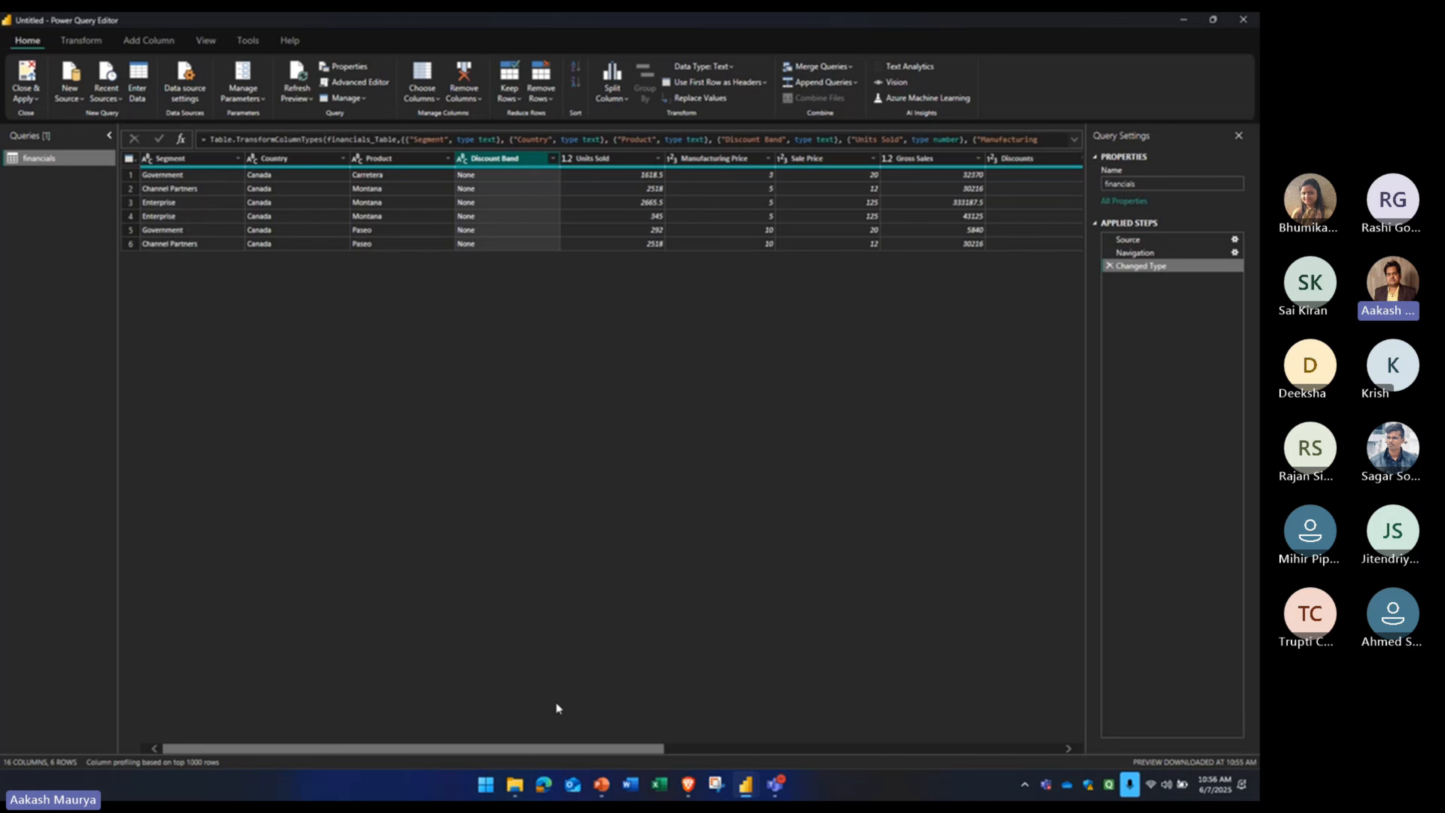
right_click(493, 157)
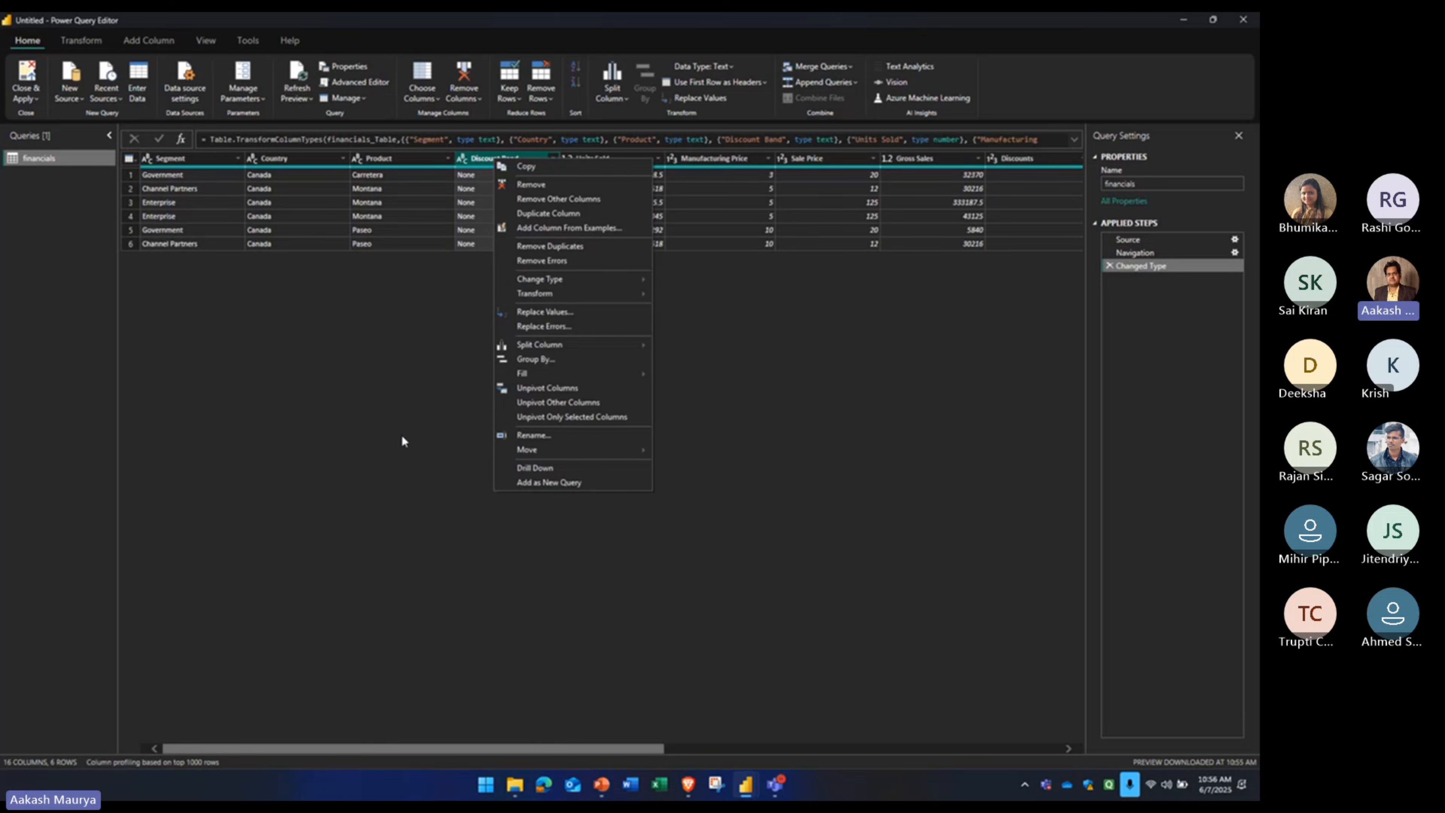
left_click(402, 372)
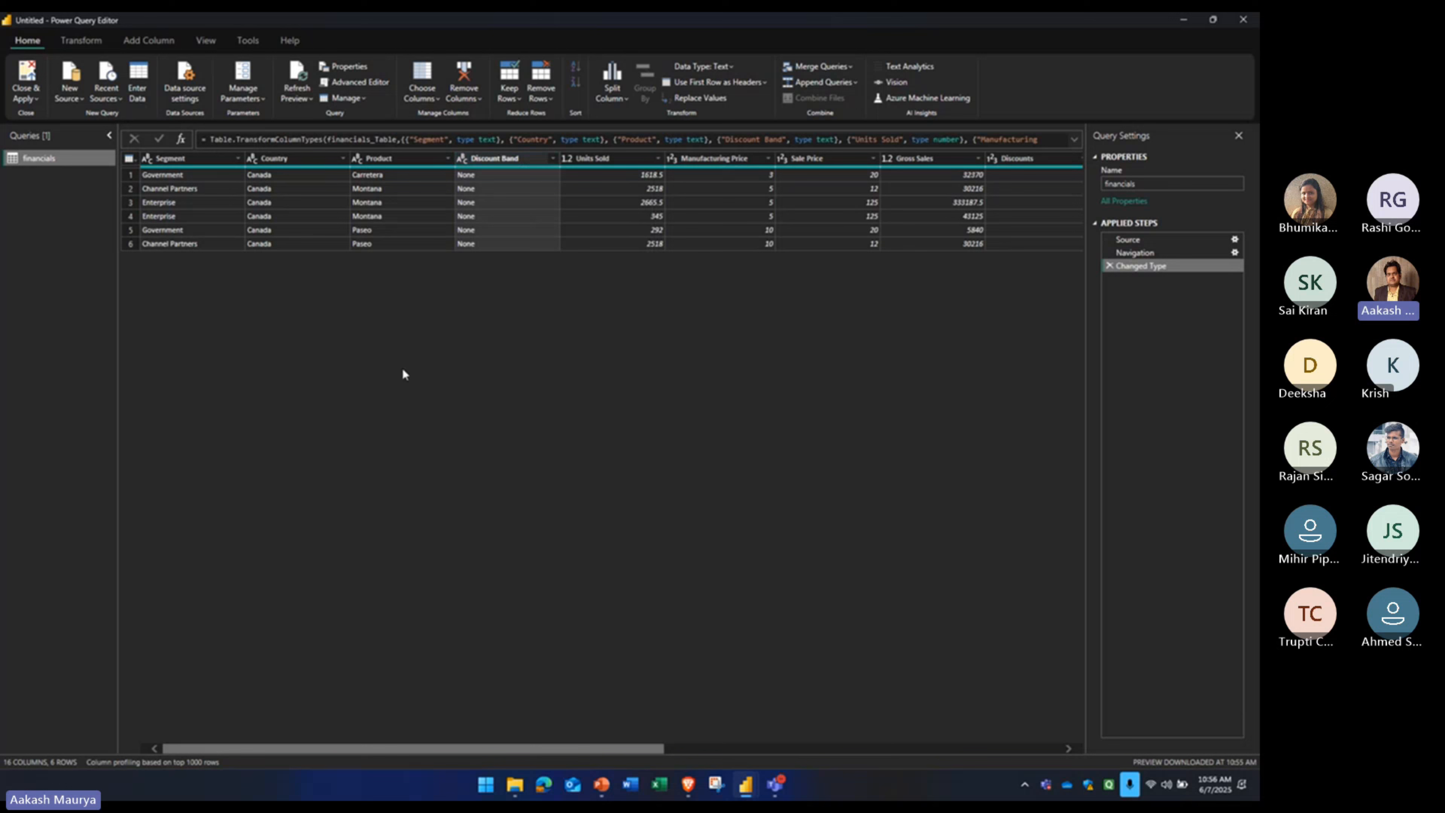
right_click(486, 164)
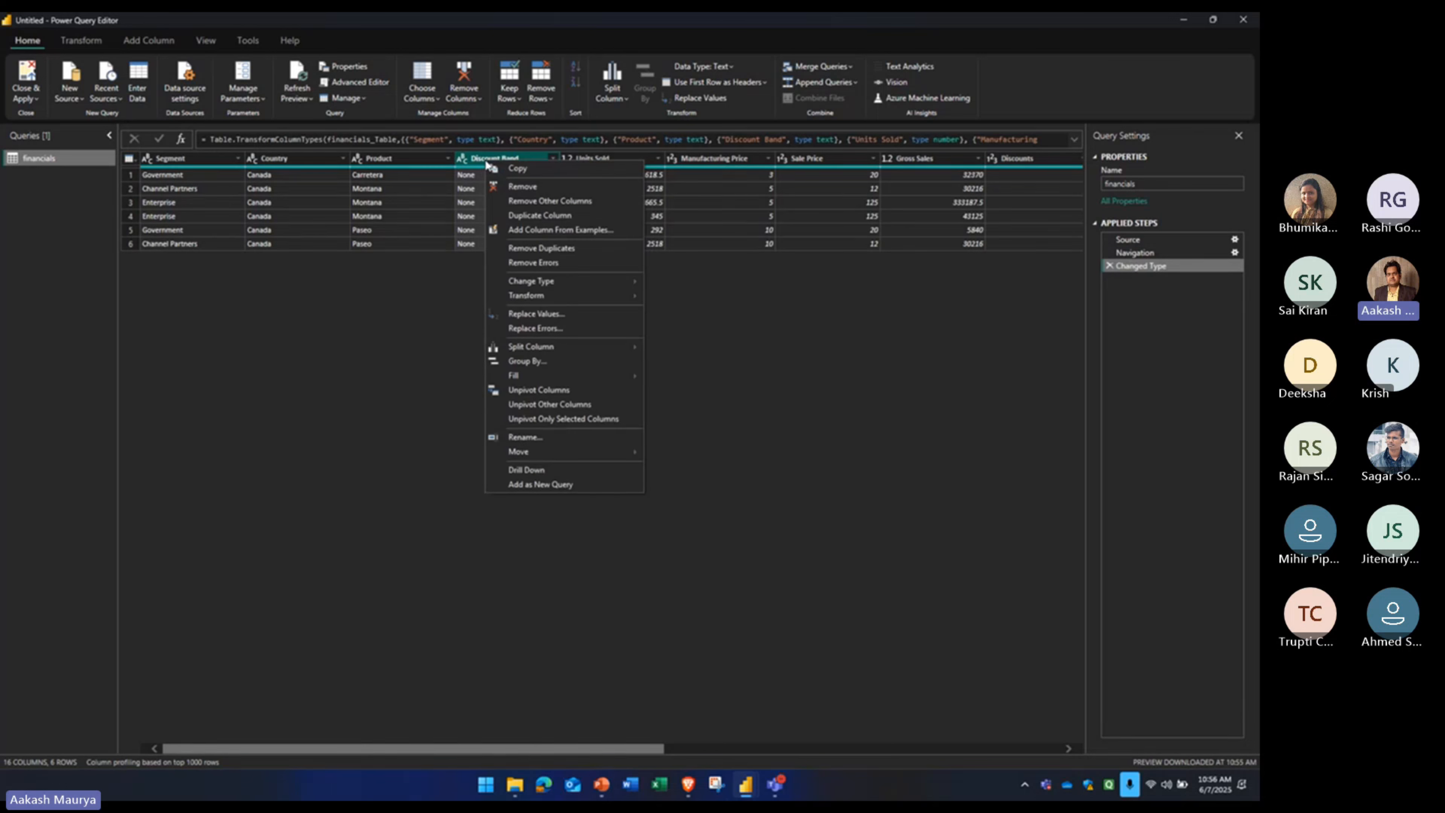
left_click(540, 202)
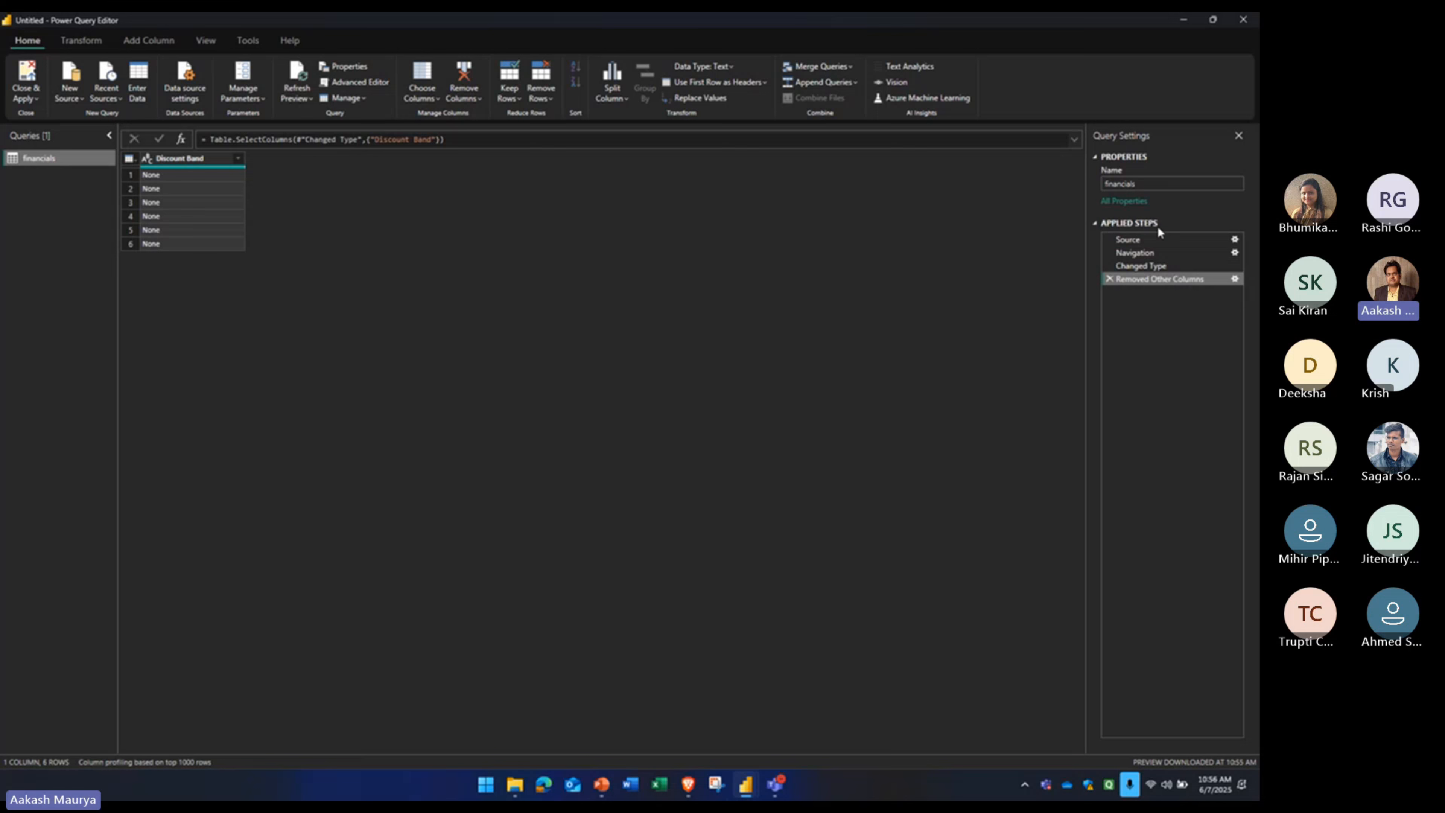
- Delete the Removed Other Columns step from the financials query and remove only the Discount Band column
left_click(1109, 278)
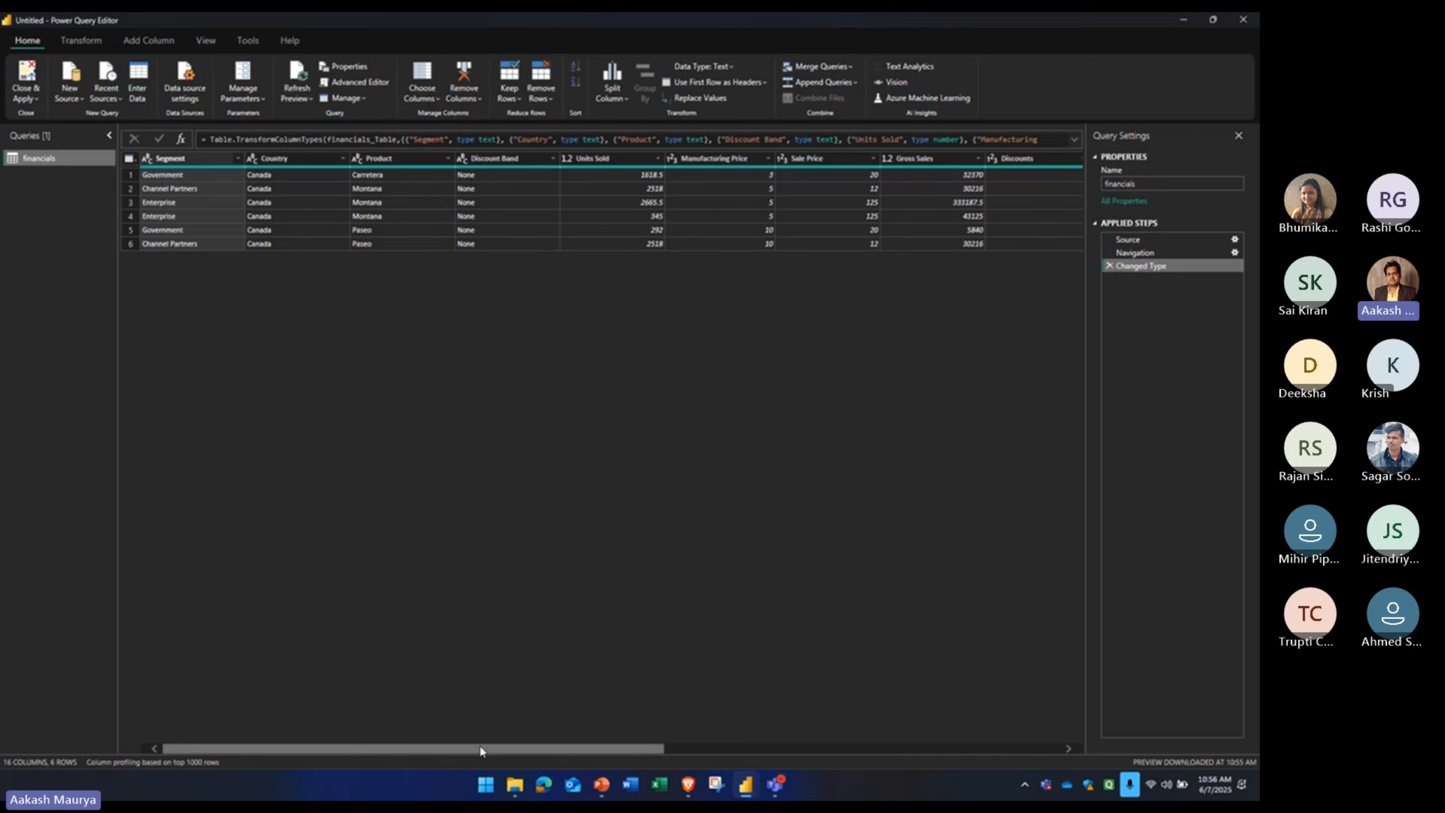
left_click_drag(480, 746, 394, 752)
left_click(499, 160)
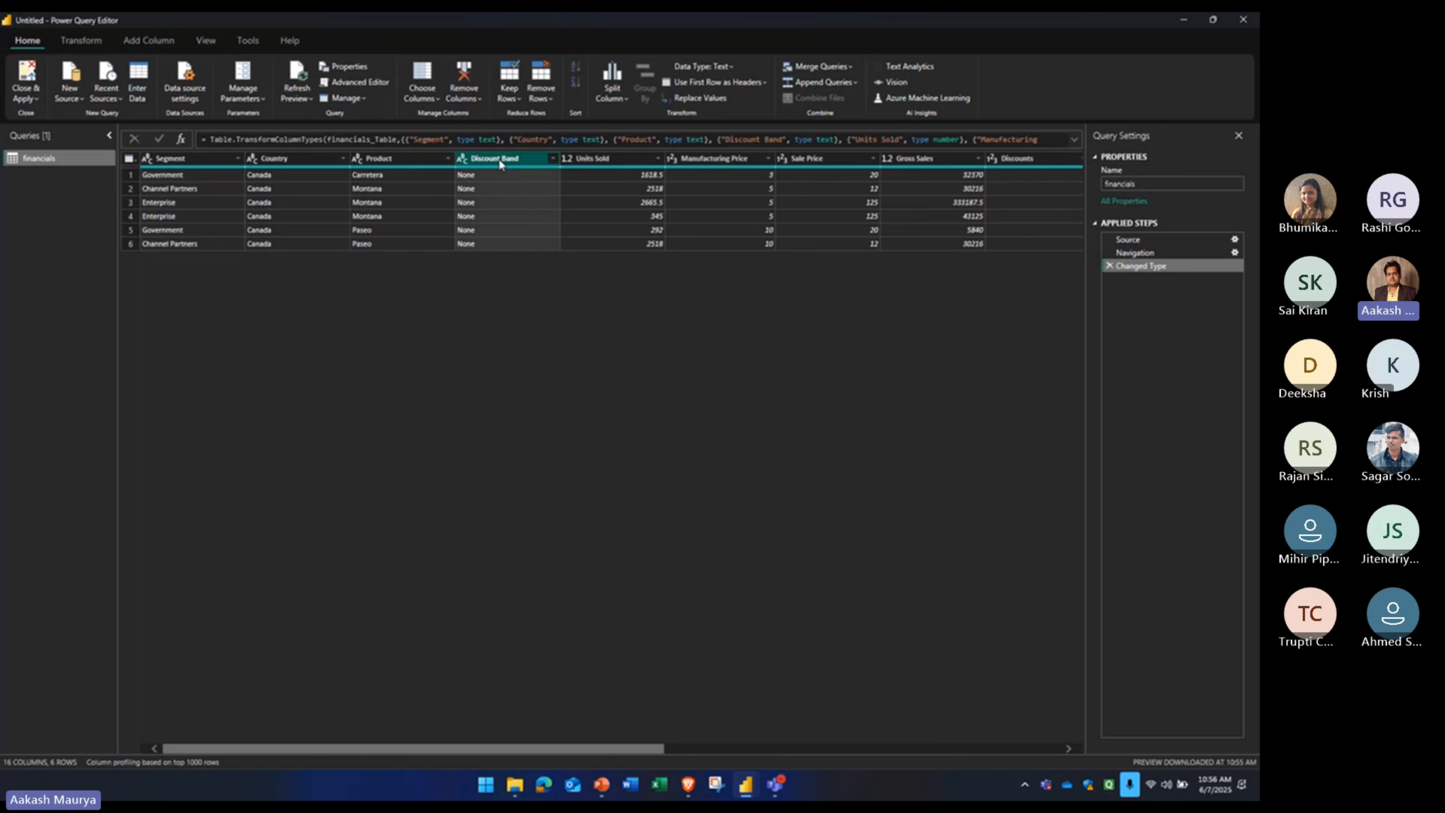
right_click(499, 161)
left_click(523, 188)
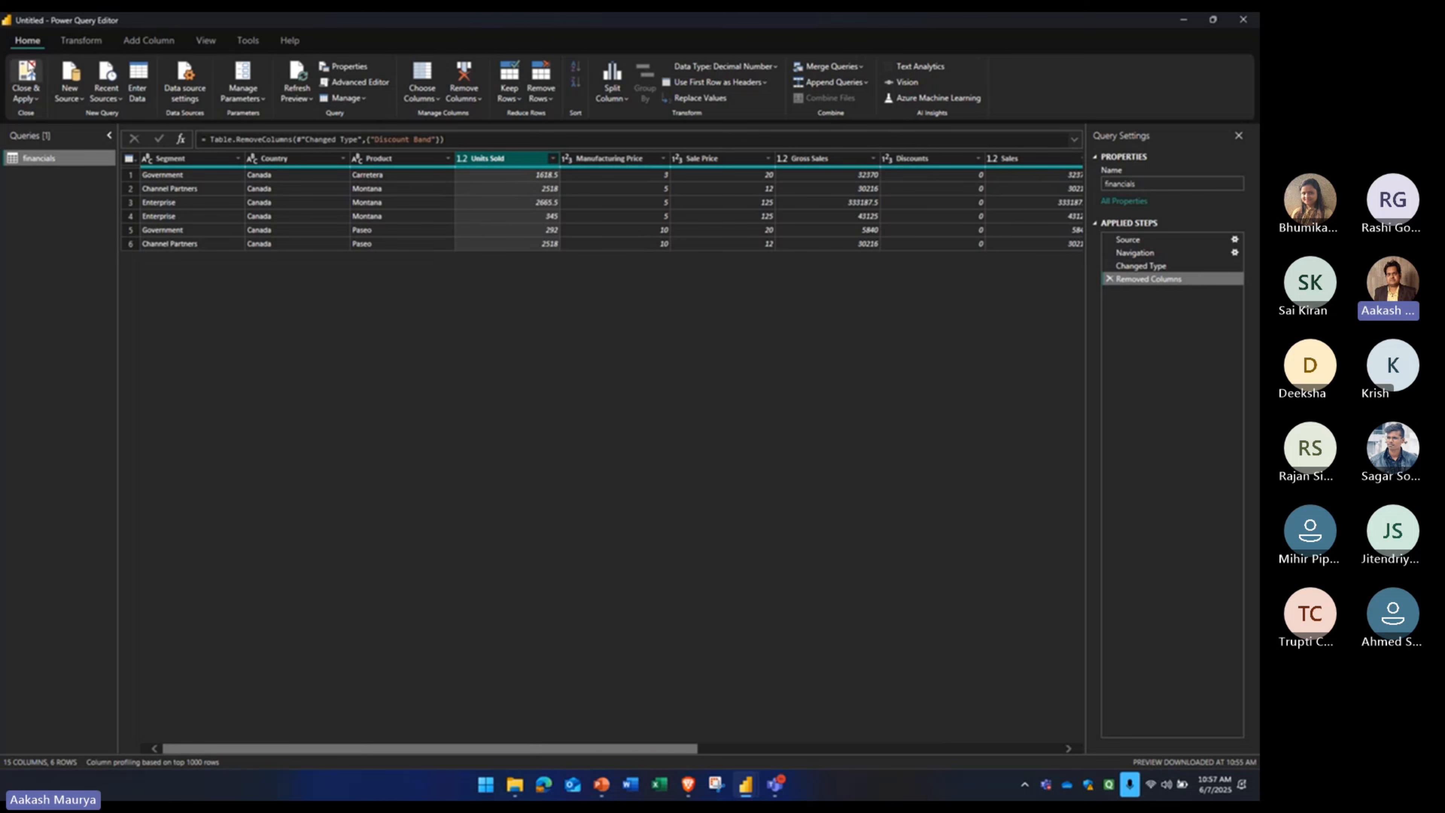
- Close and apply the query changes, and display the loaded financials data in Table view
left_click(26, 77)
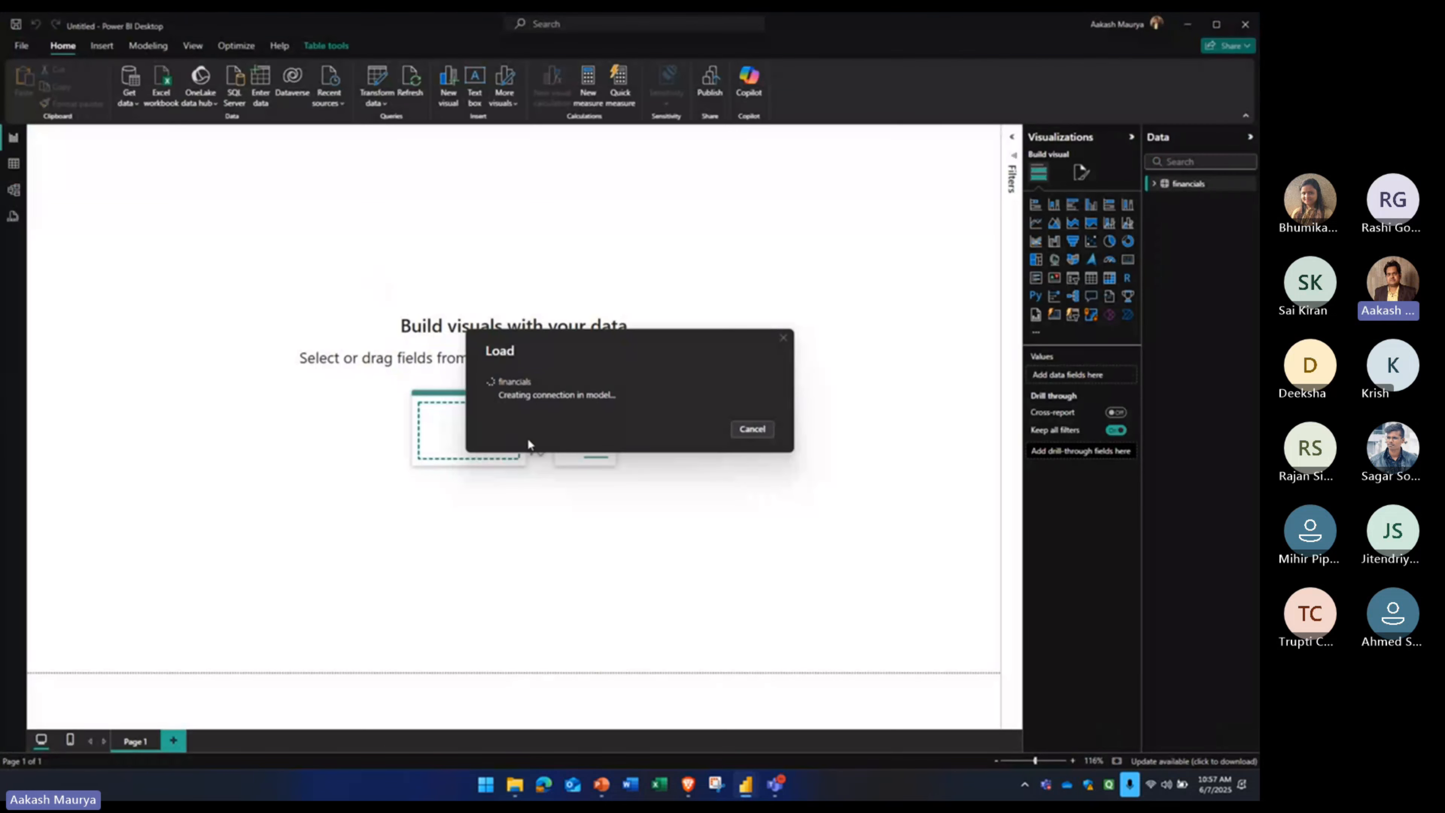
left_click(13, 163)
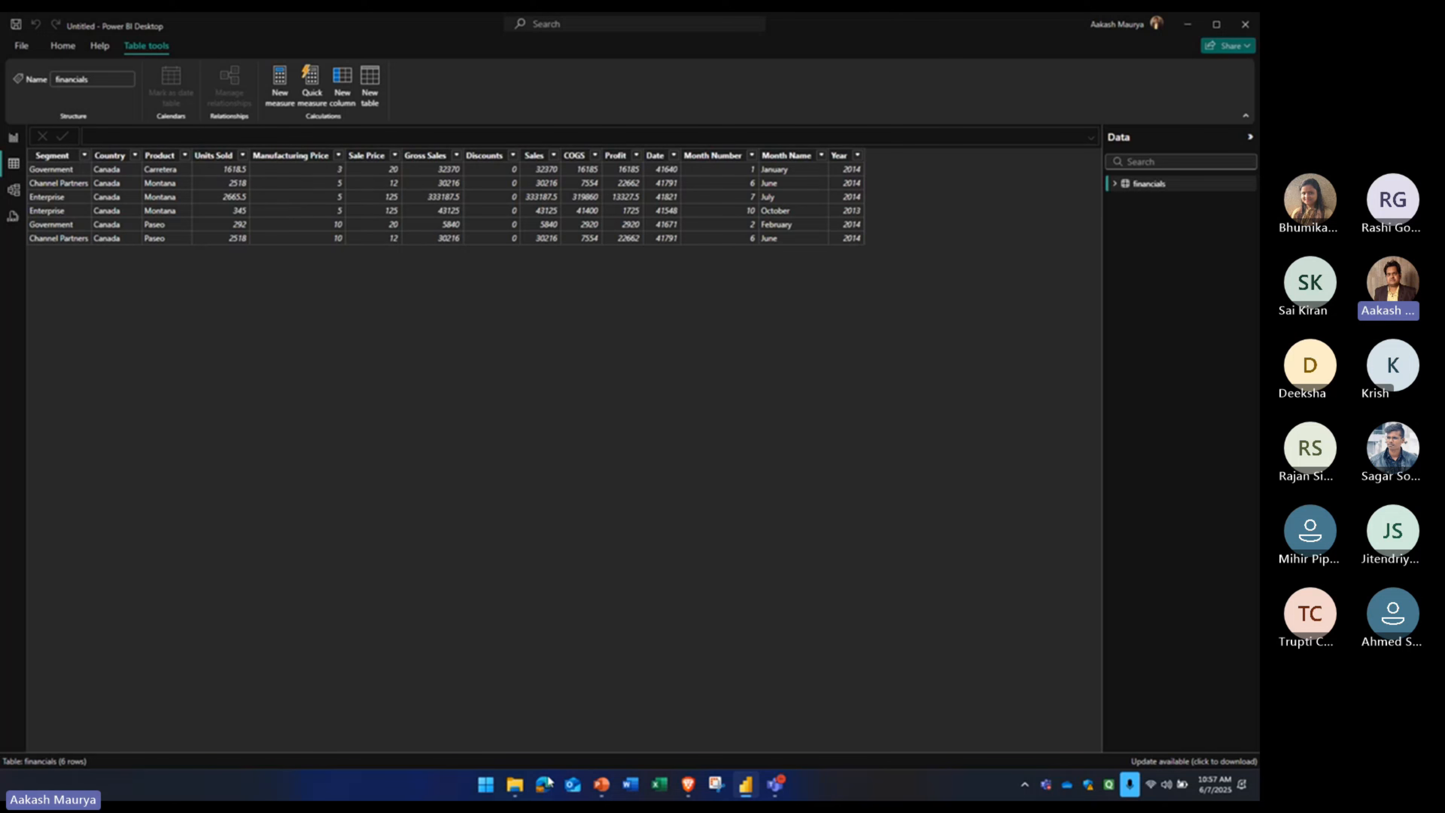
- Open the Financial Sample workbook from the Downloads folder, inspect its Discount Band column, and close the workbook
left_click(515, 784)
left_click(189, 199)
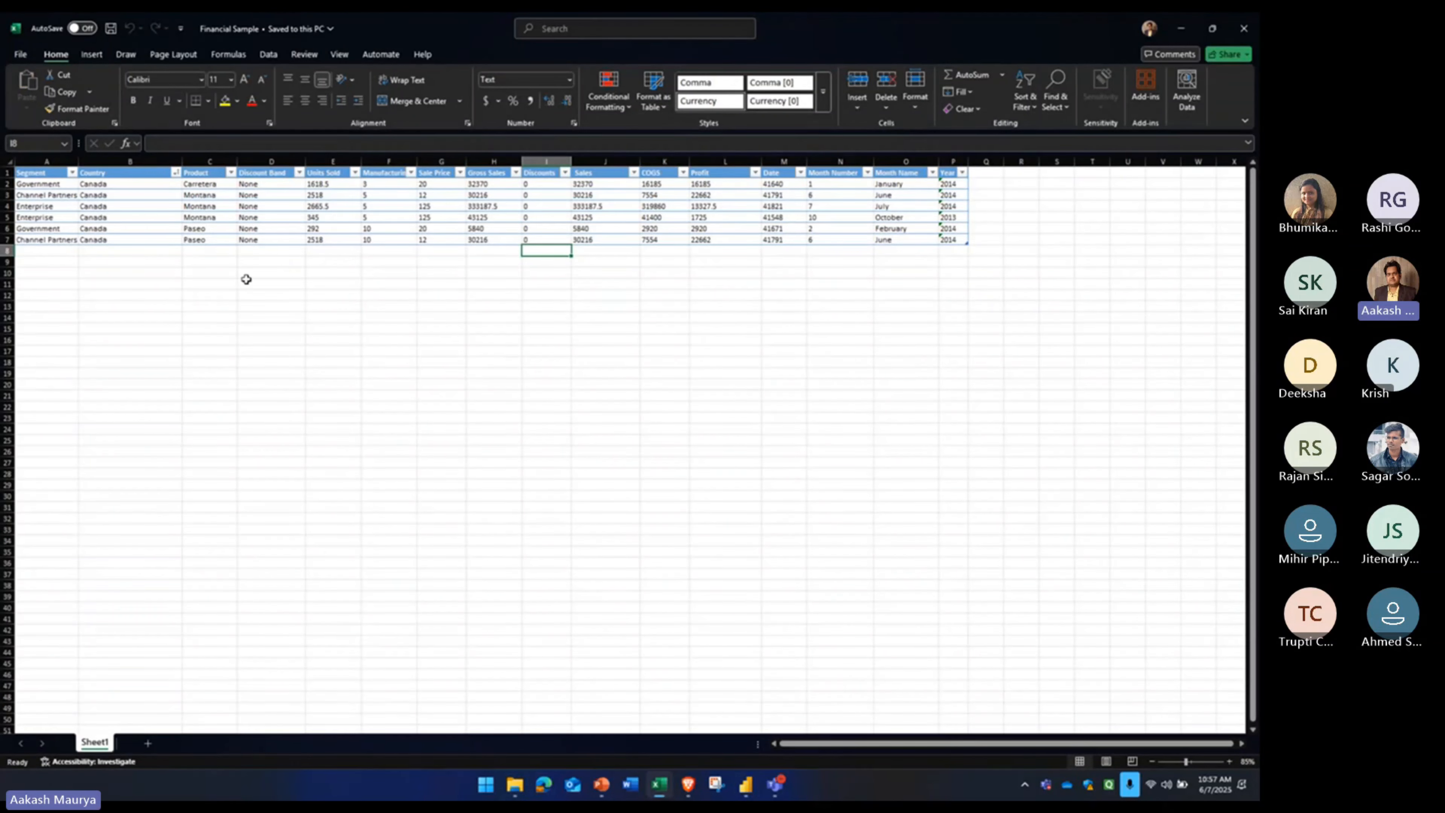
left_click(271, 162)
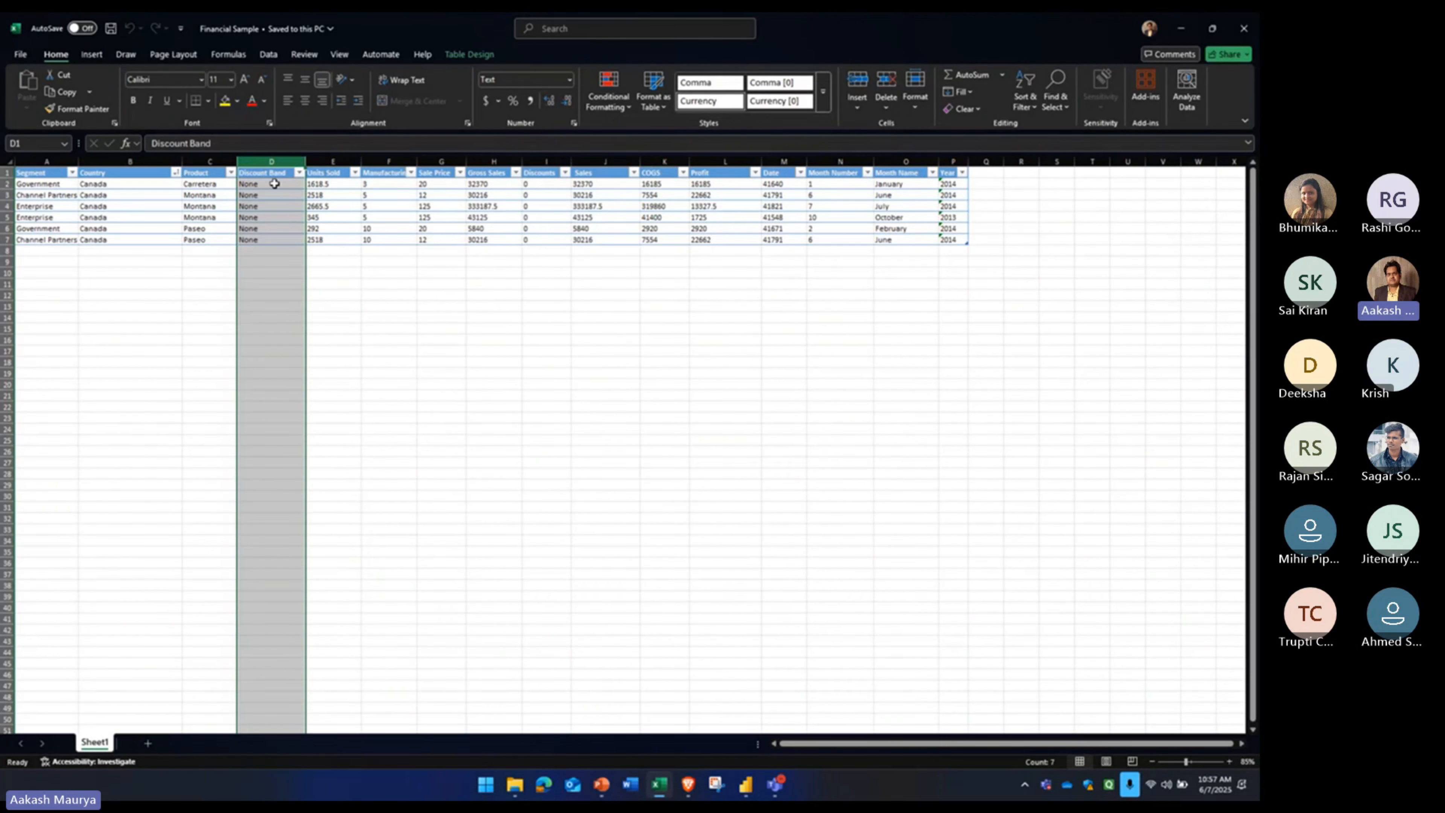
left_click(261, 241)
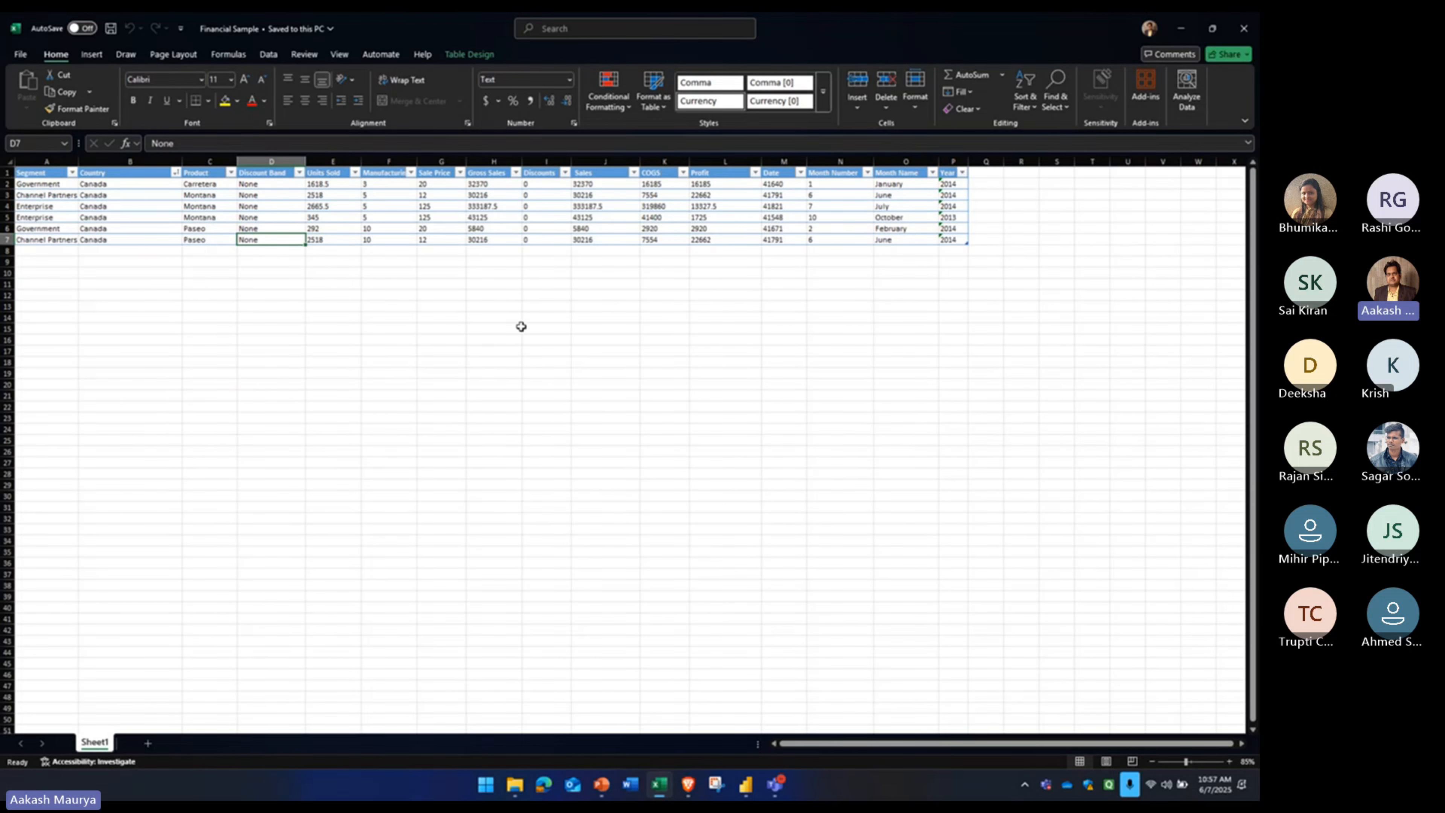
left_click(1256, 28)
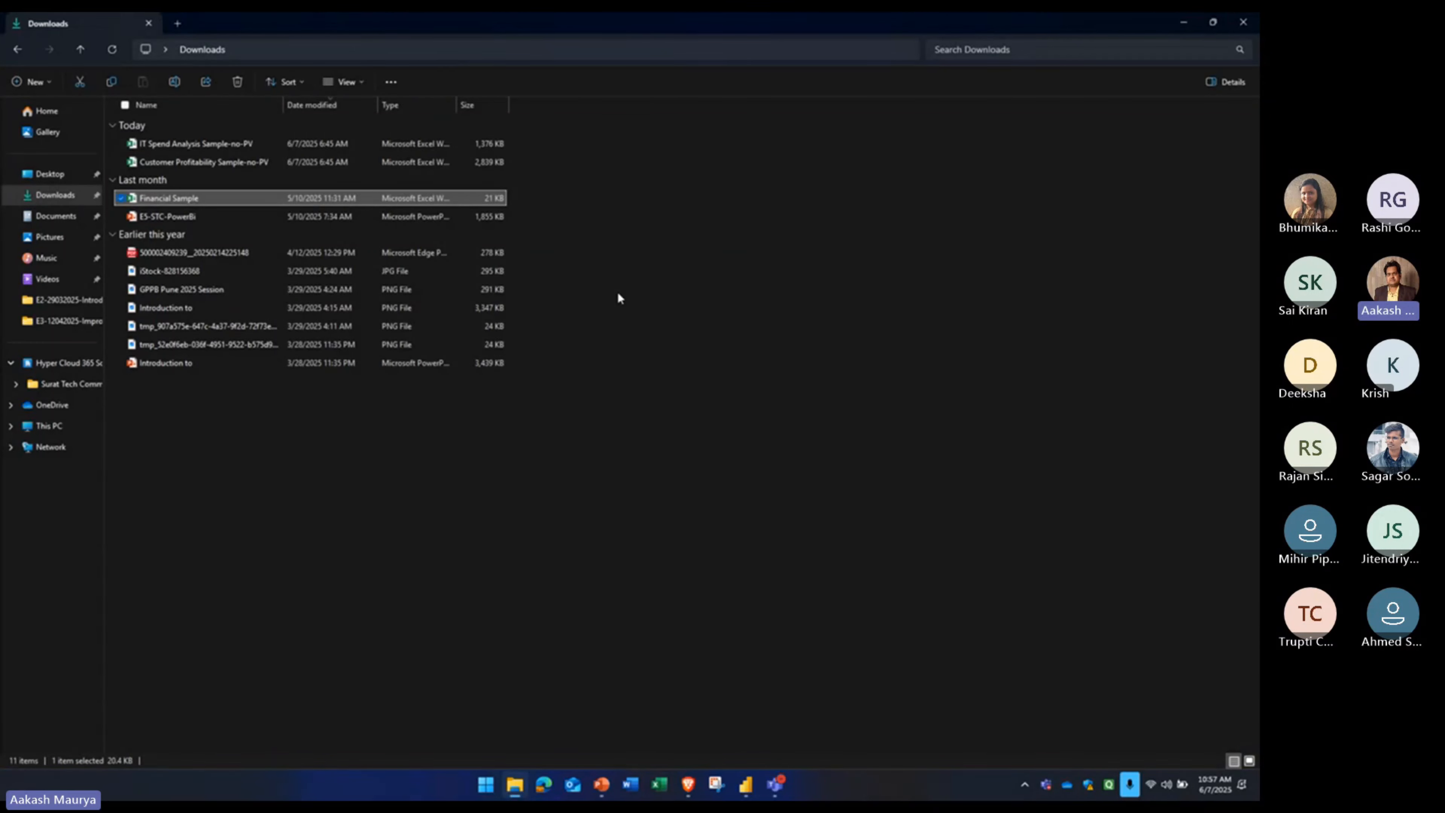
- Switch back to Power BI Desktop, return to Report view and reopen the Power Query Editor
left_click(745, 784)
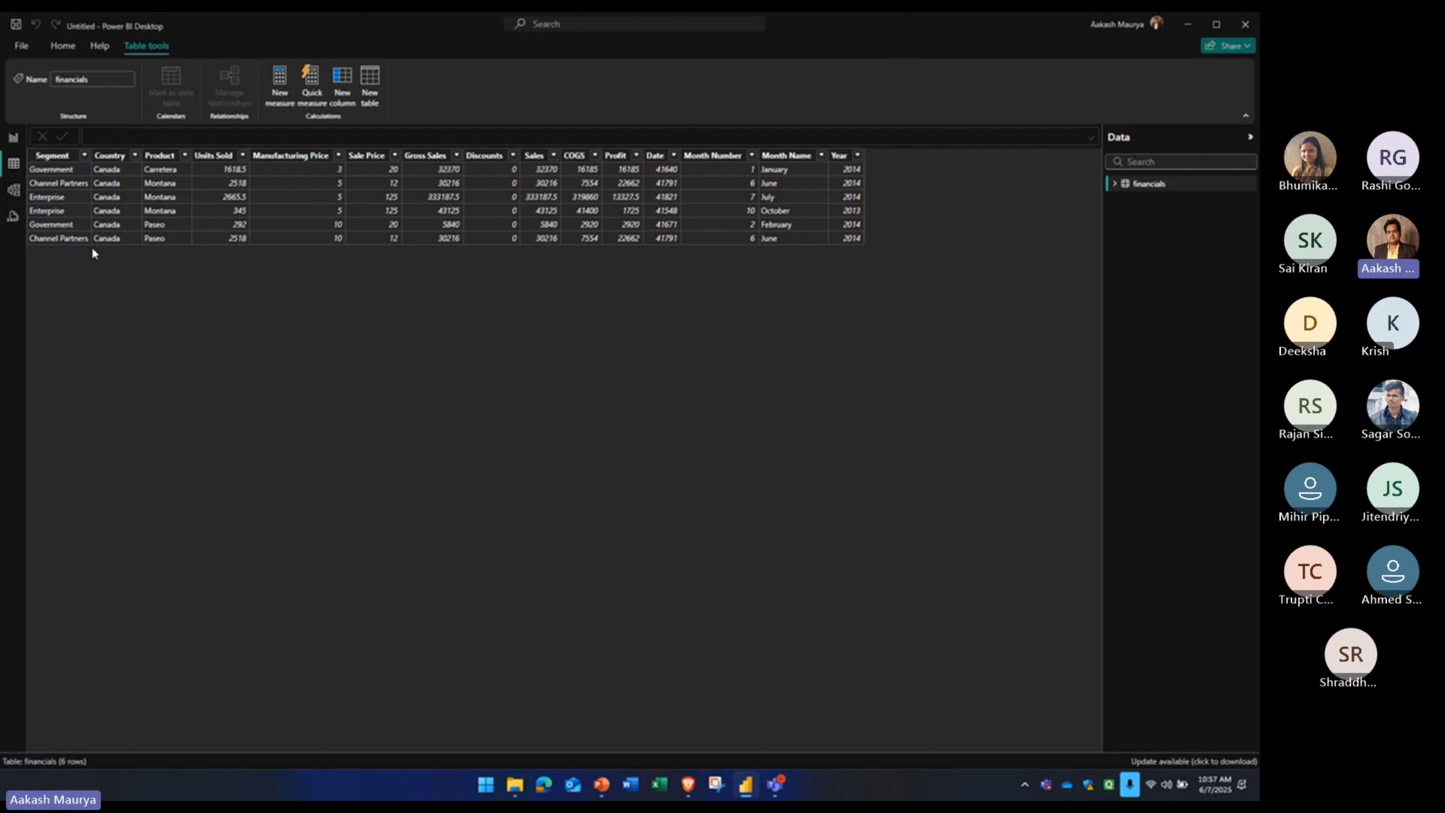
left_click(22, 140)
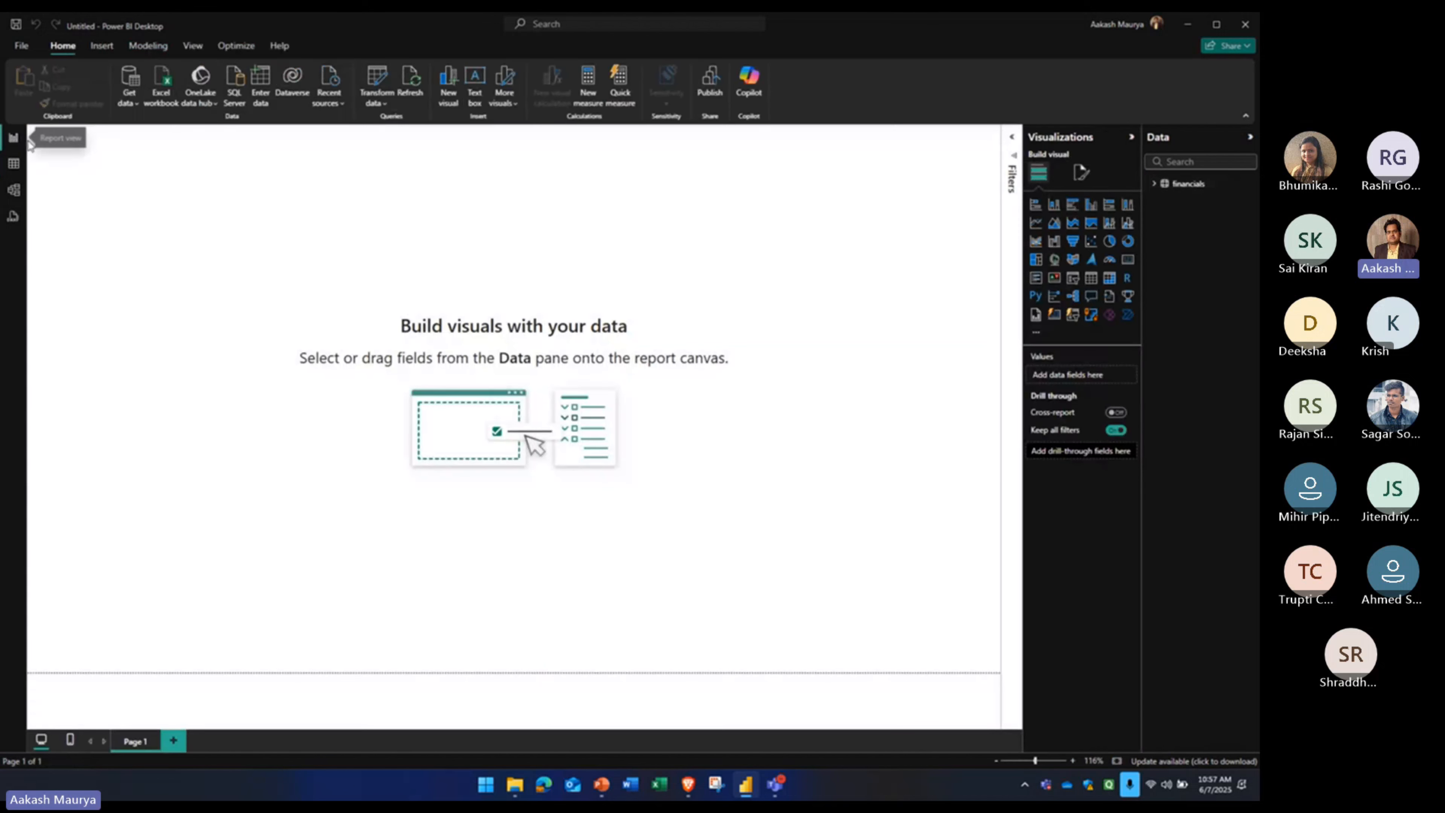
left_click(376, 101)
left_click(380, 125)
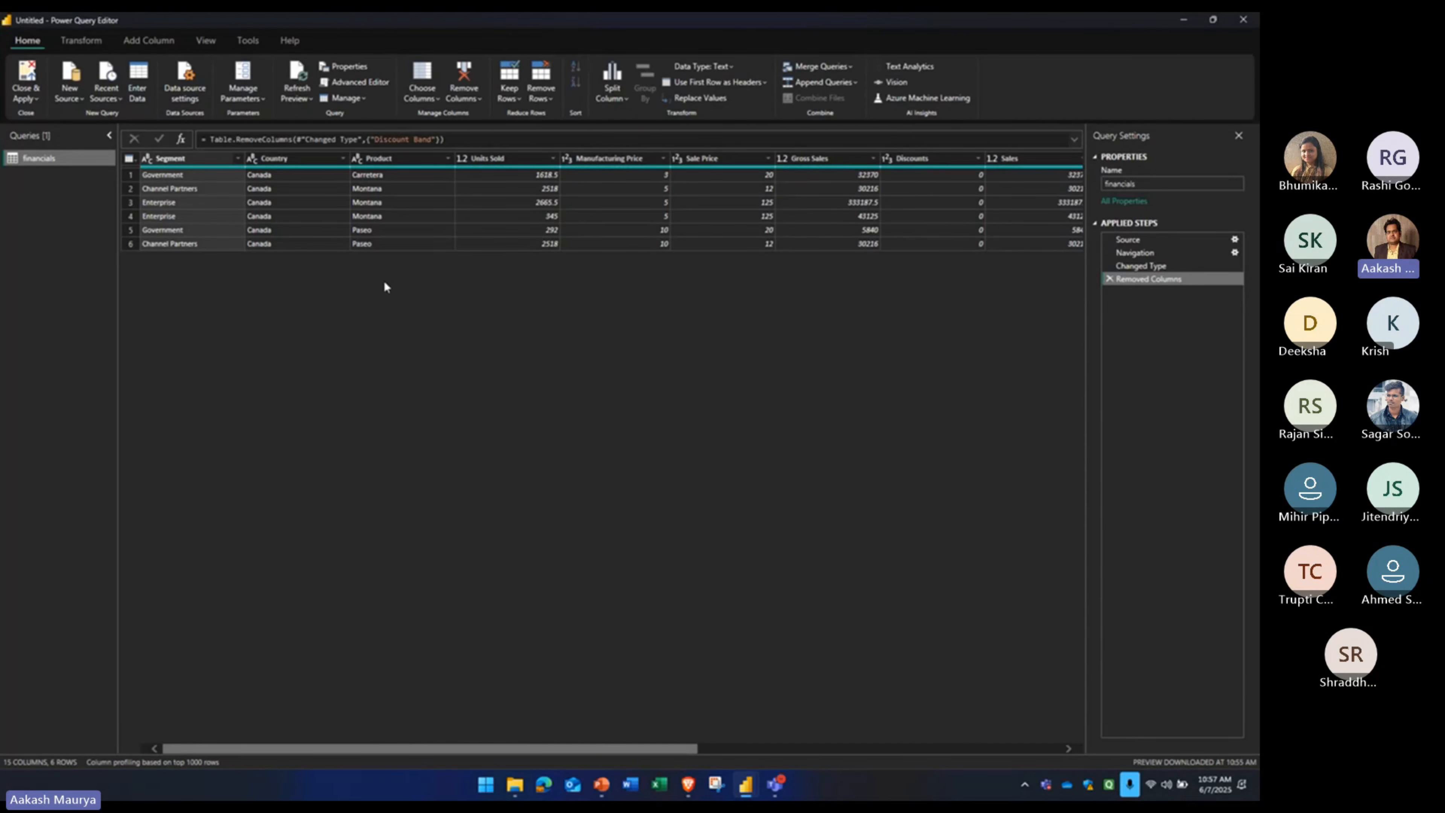
- Change the data type of the Units Sold column to Text
left_click(503, 160)
left_click(462, 158)
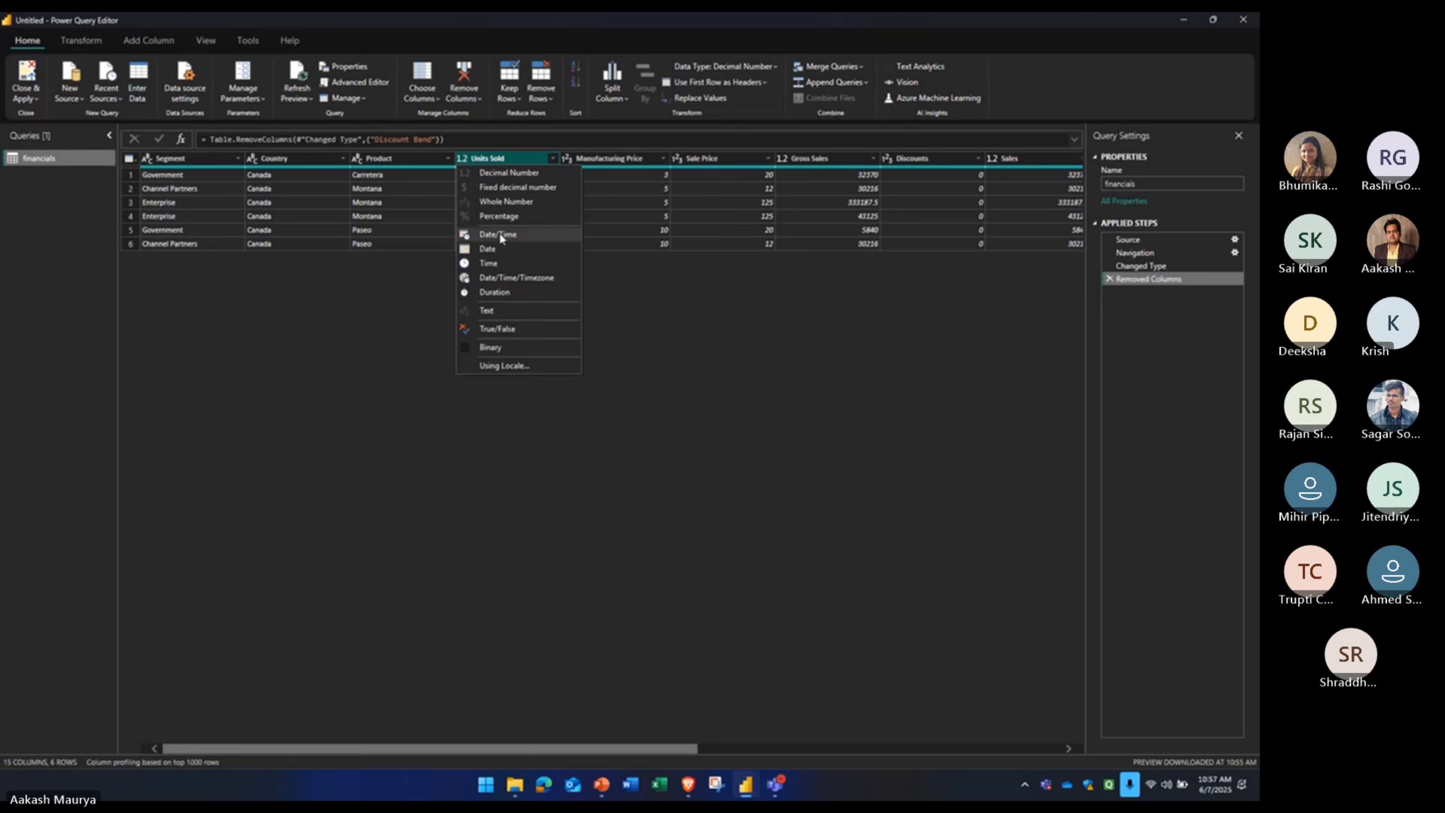
left_click(503, 307)
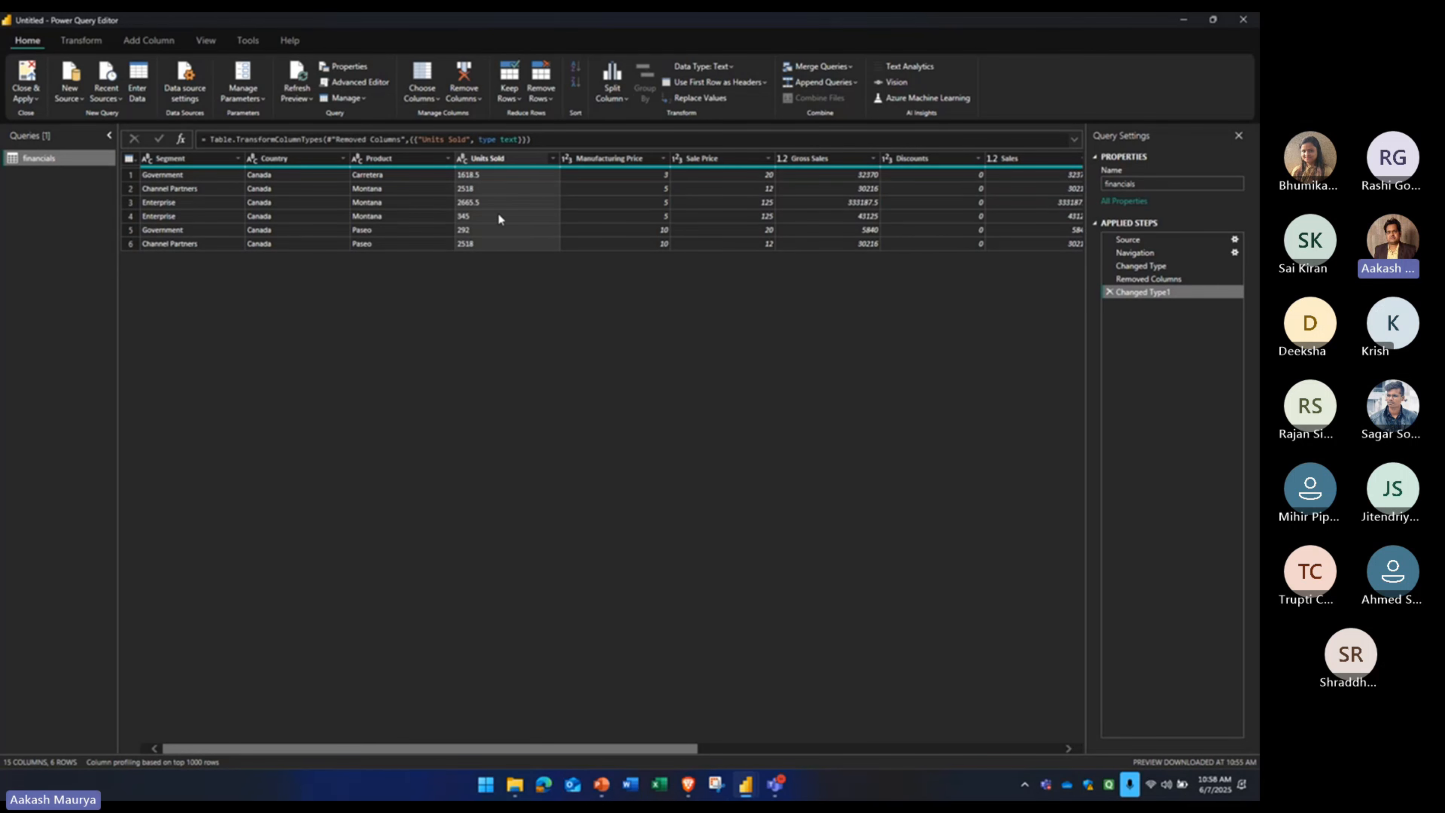
- Examine the column commands and data types offered for Units Sold, and look over the columns up to Date
right_click(511, 159)
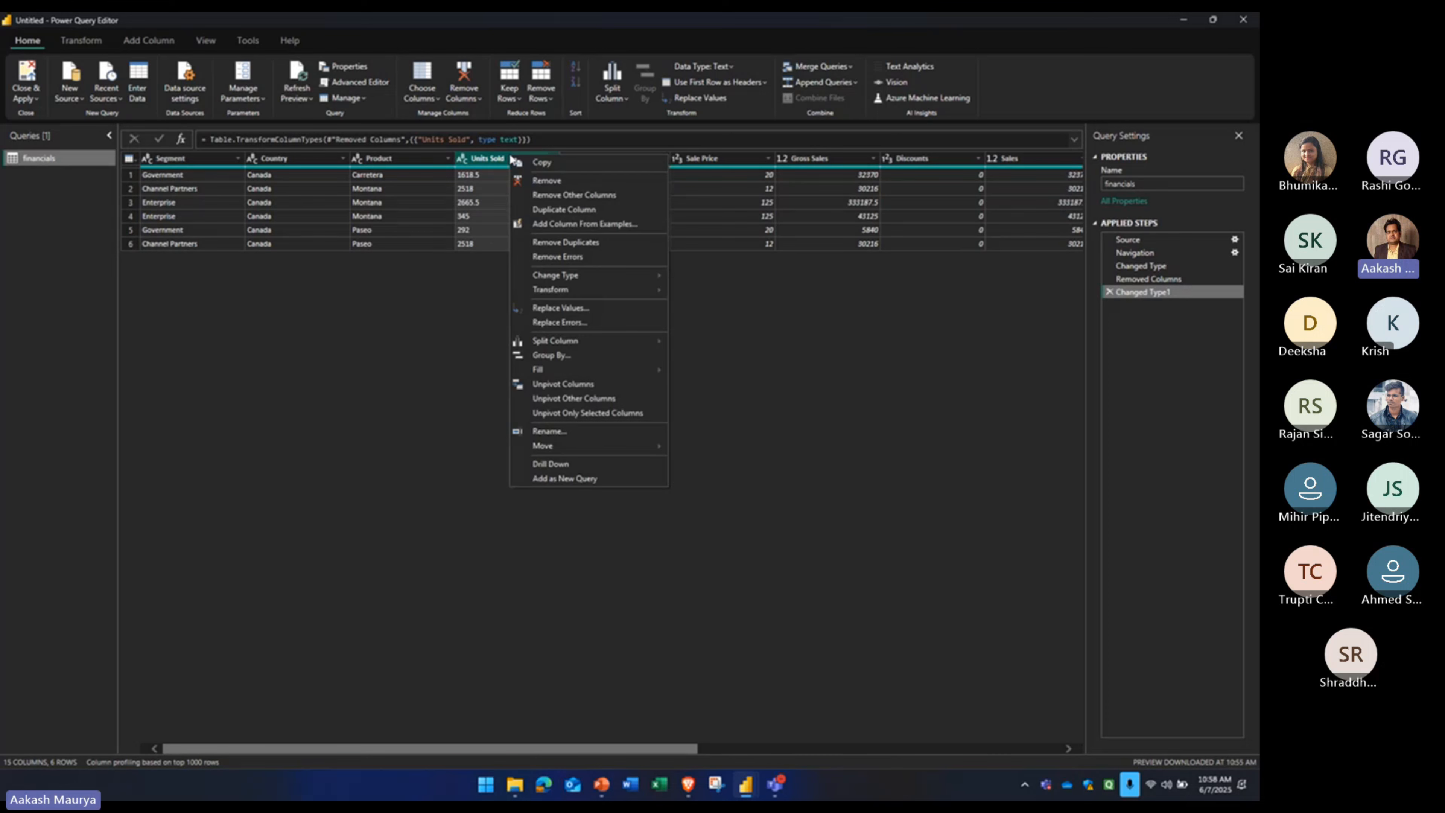
left_click(464, 160)
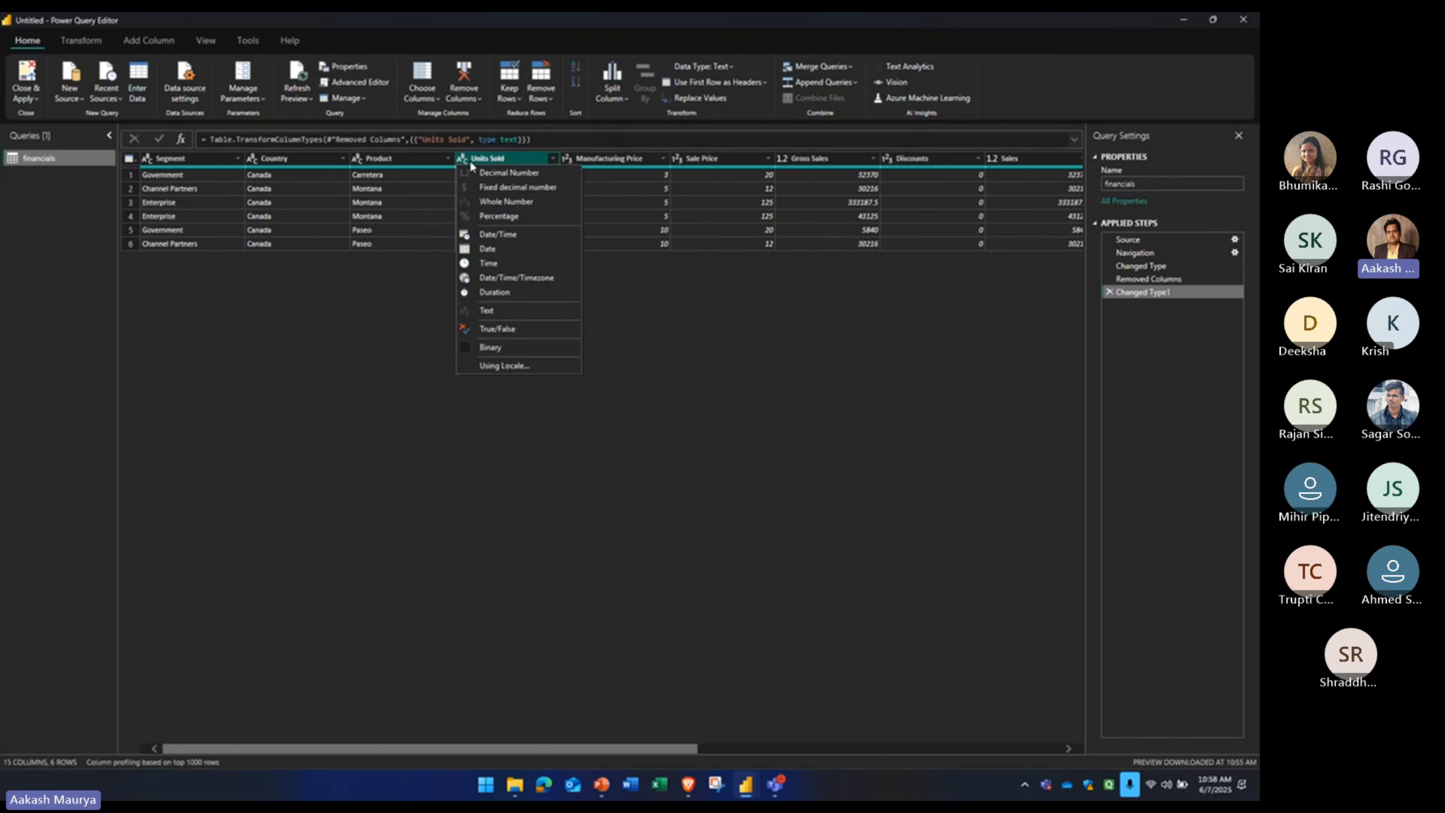
left_click(371, 329)
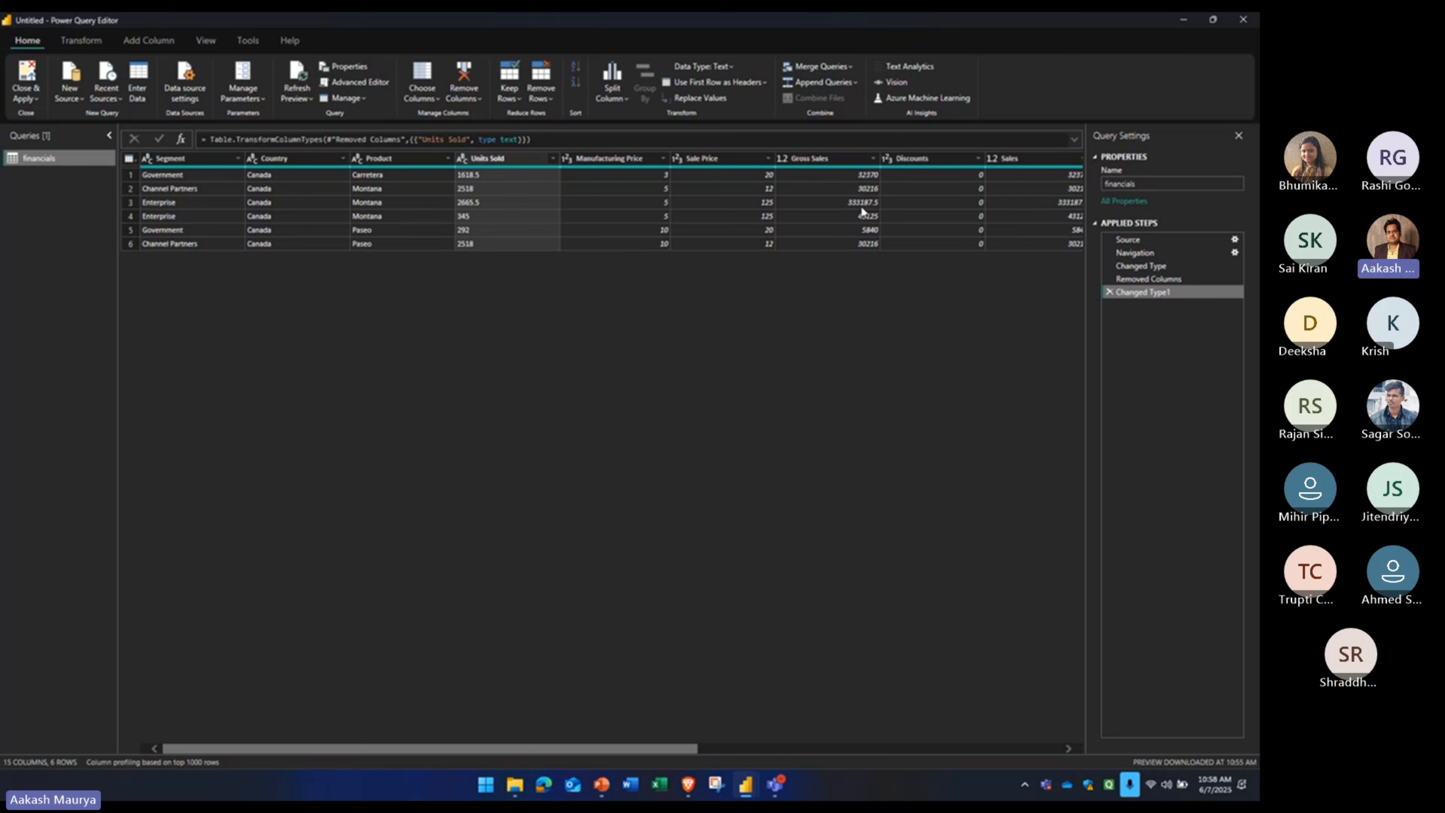
left_click_drag(677, 745, 1013, 736)
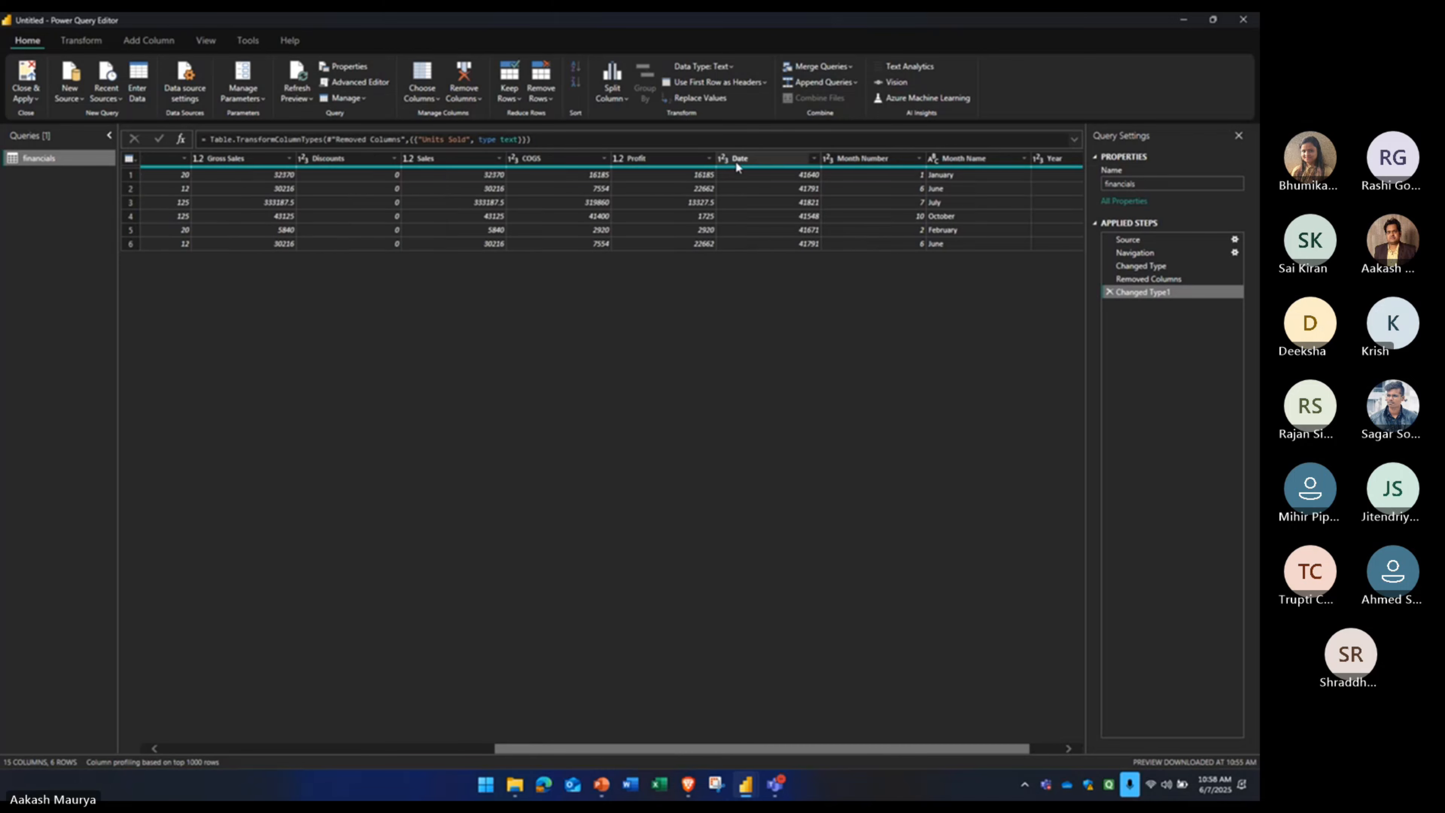
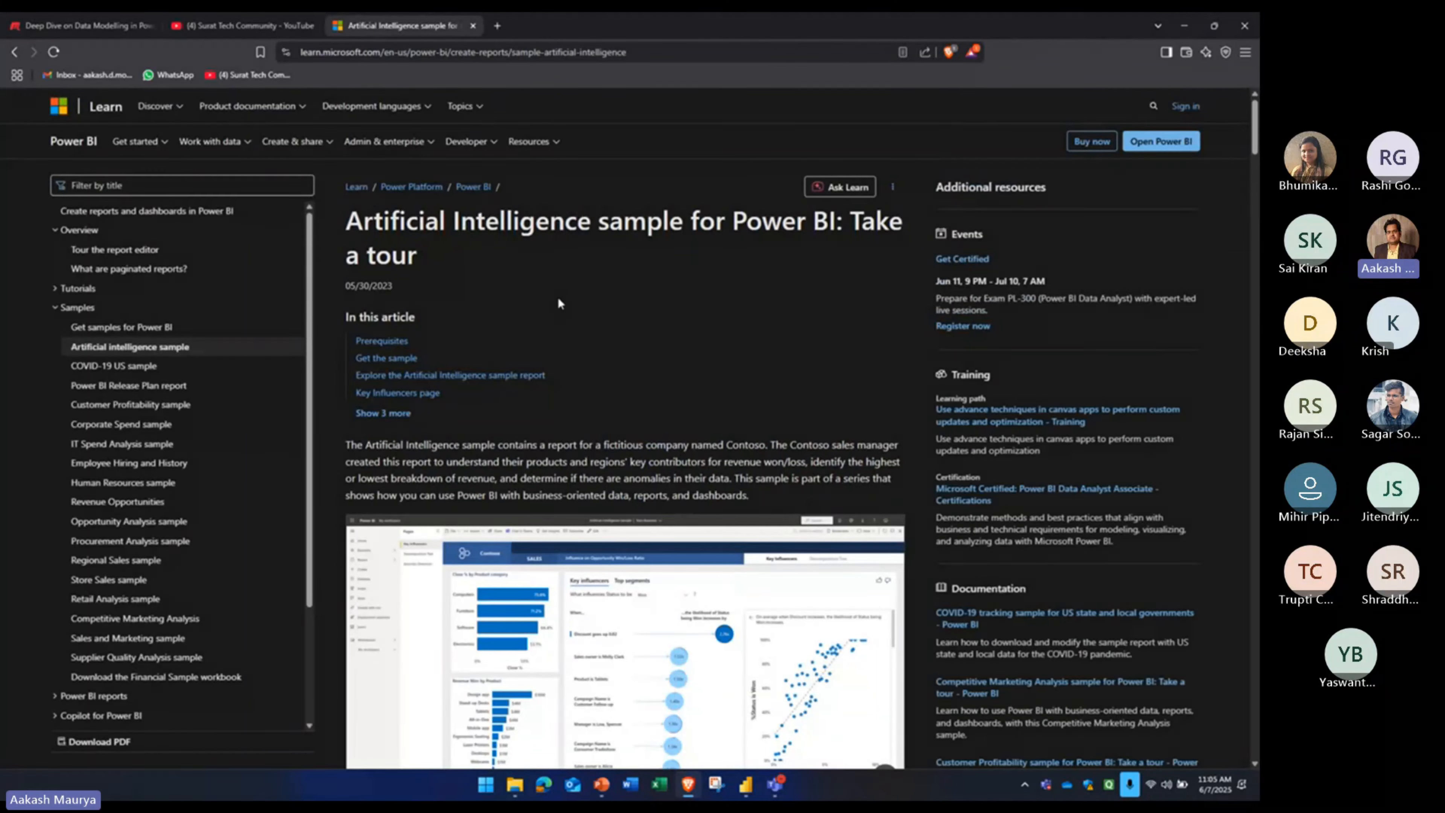
- Go from the Artificial Intelligence sample article to Get samples for Power BI and open the GitHub repository of sample Excel files
scroll(558, 297, "down", 15)
scroll(541, 373, "down", 15)
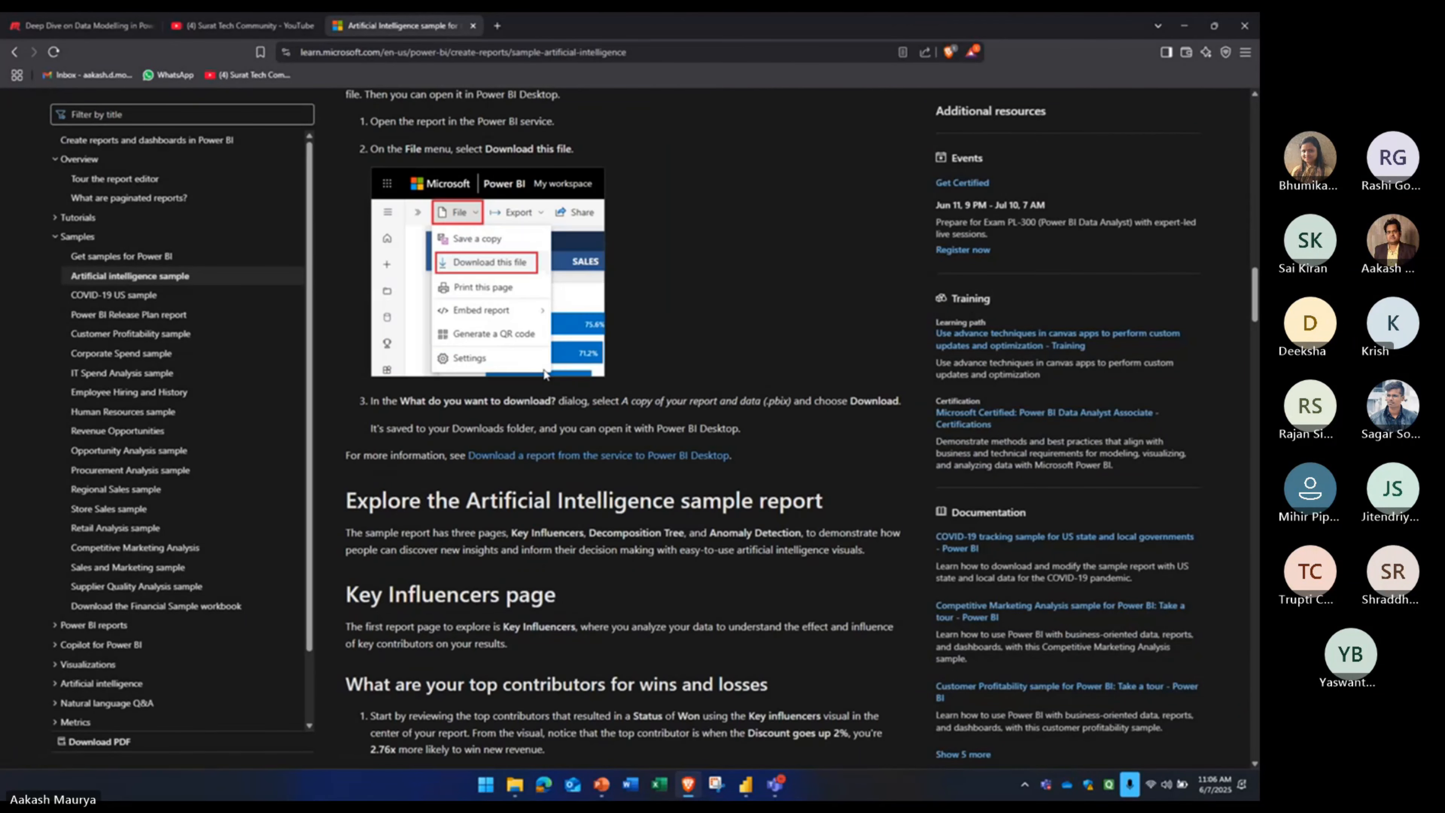
scroll(557, 397, "up", 5)
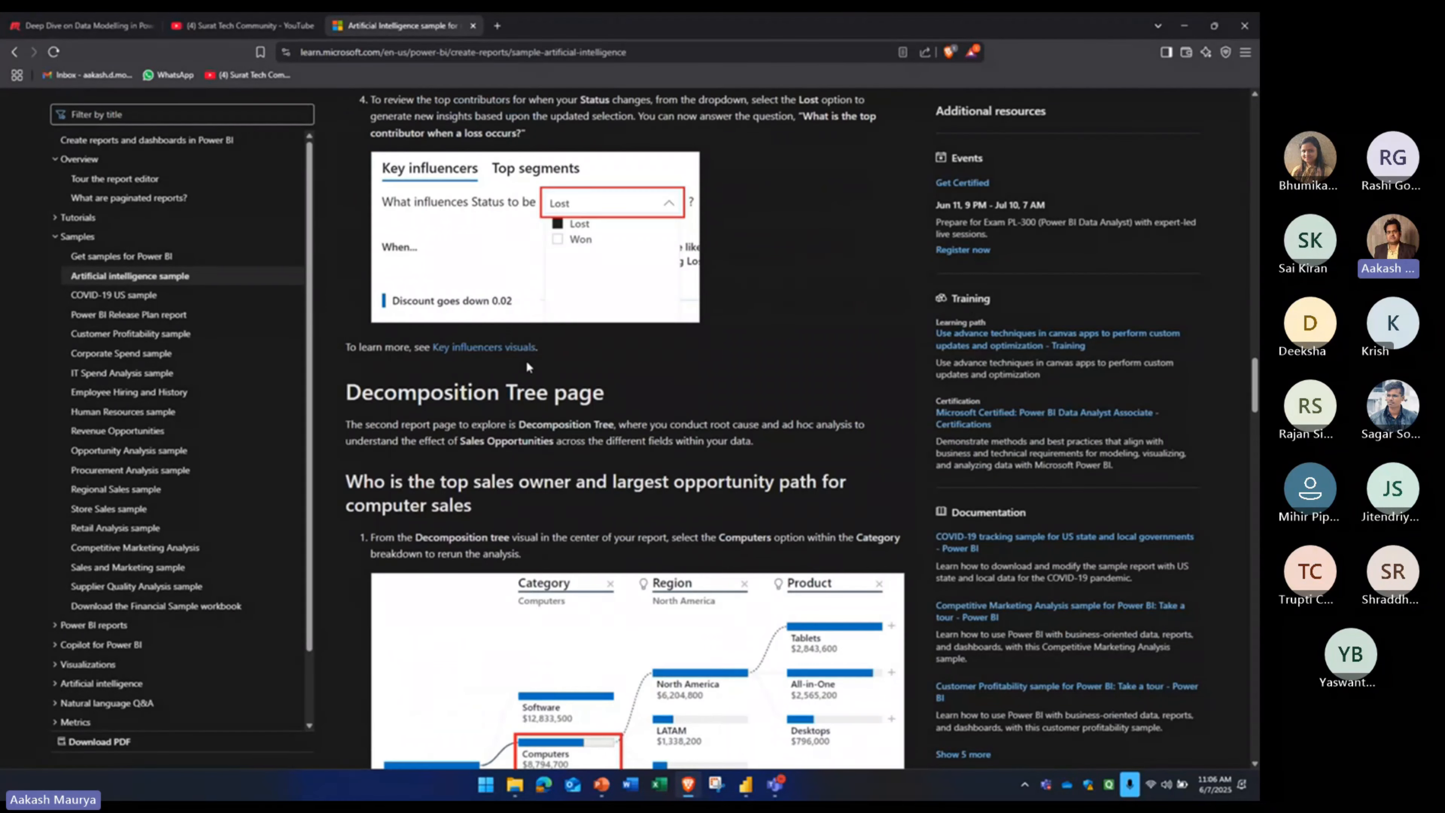
scroll(569, 381, "down", 6)
left_click(121, 256)
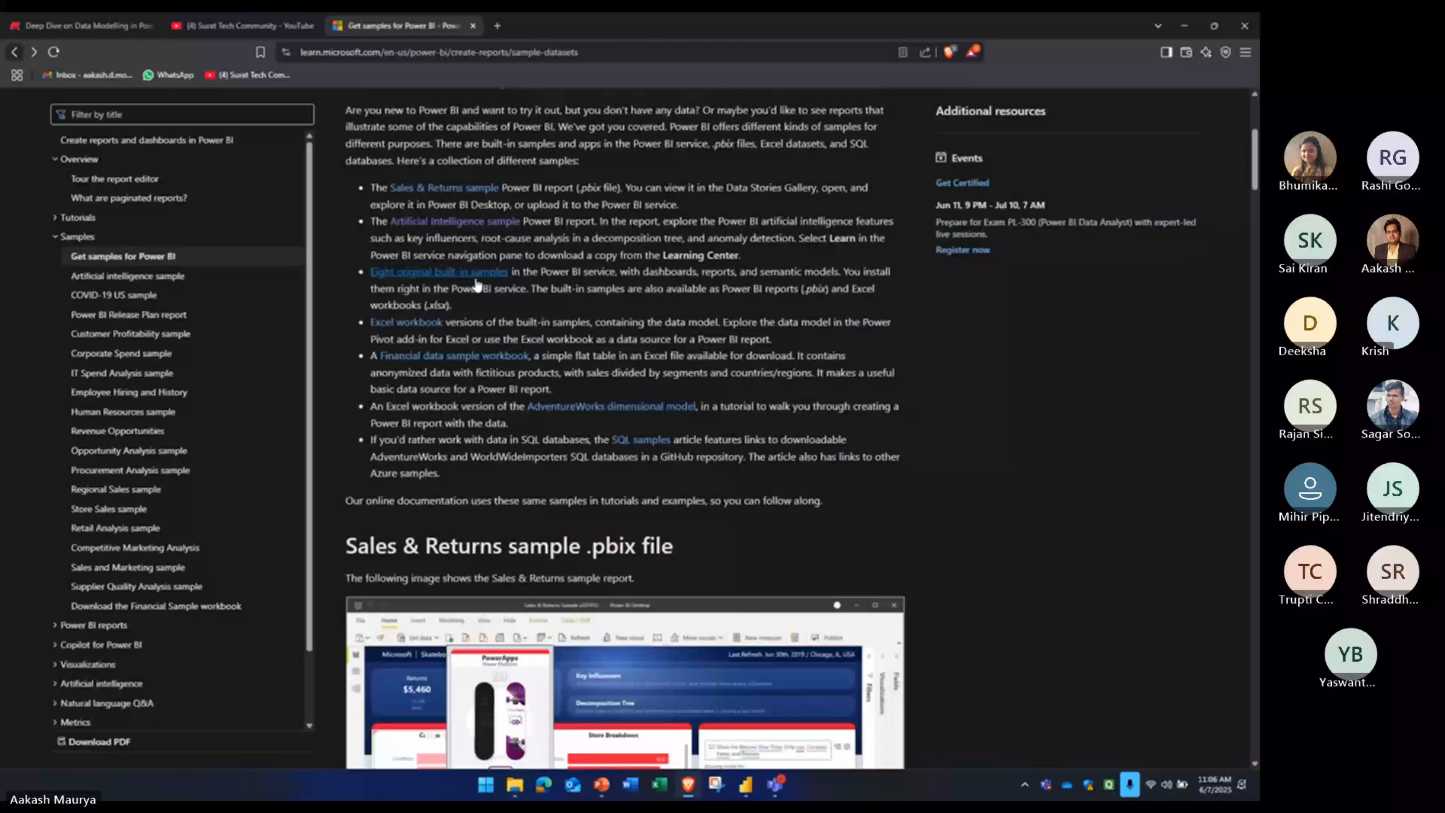
left_click(387, 326)
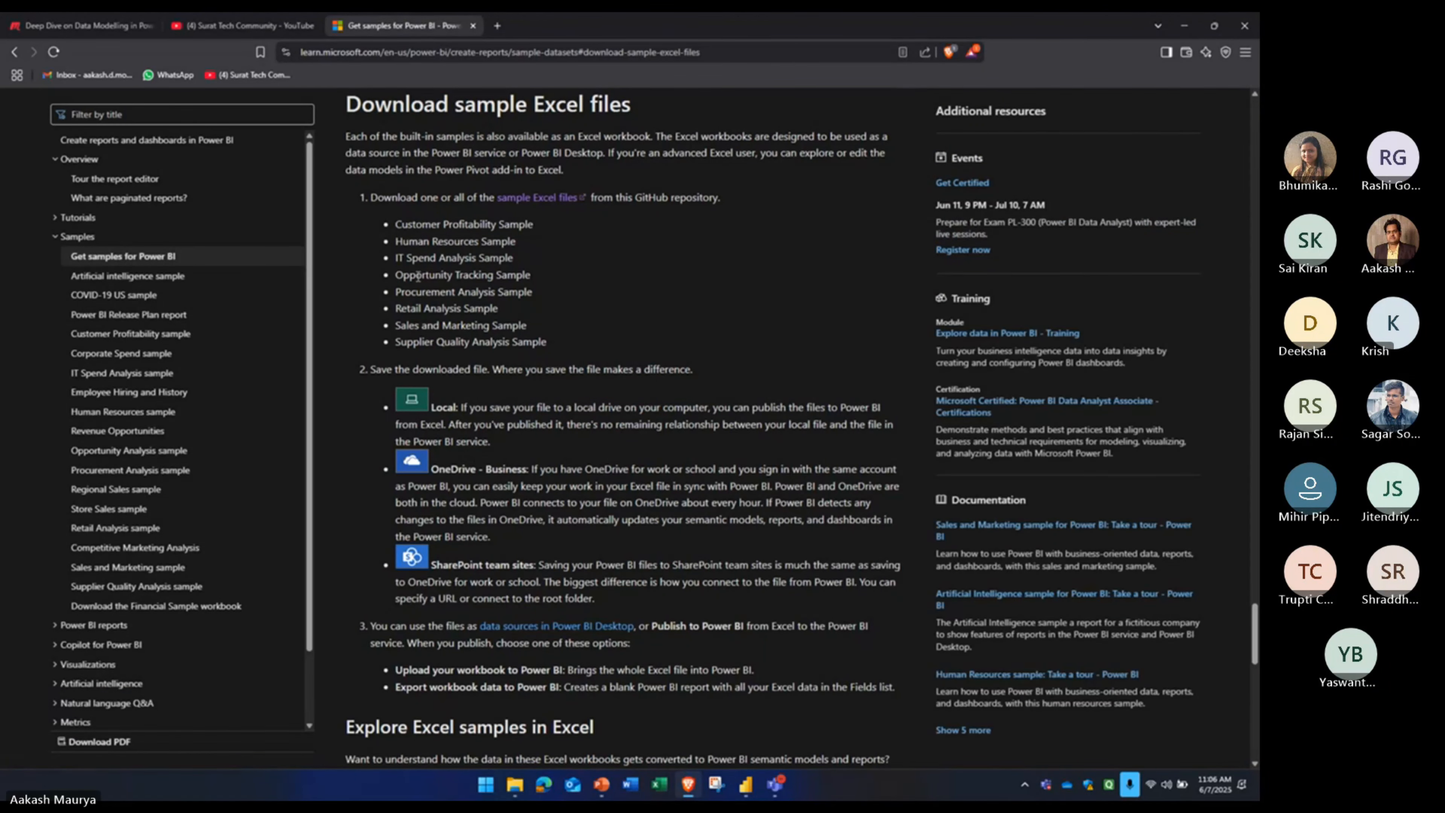
left_click(537, 199)
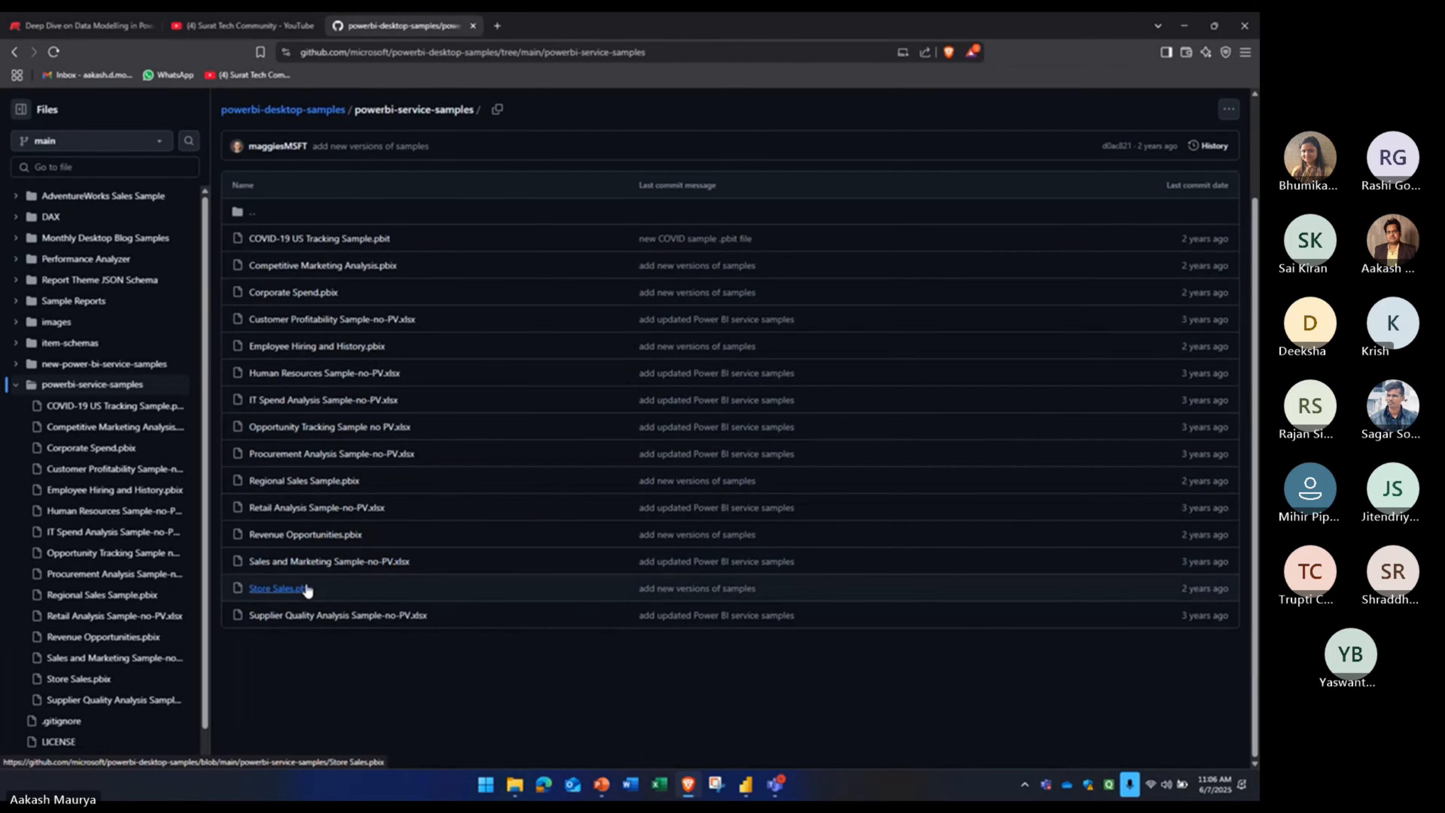
- Download Sales and Marketing Sample-no-PV.xlsx from the repository and open the downloaded workbook
left_click(317, 565)
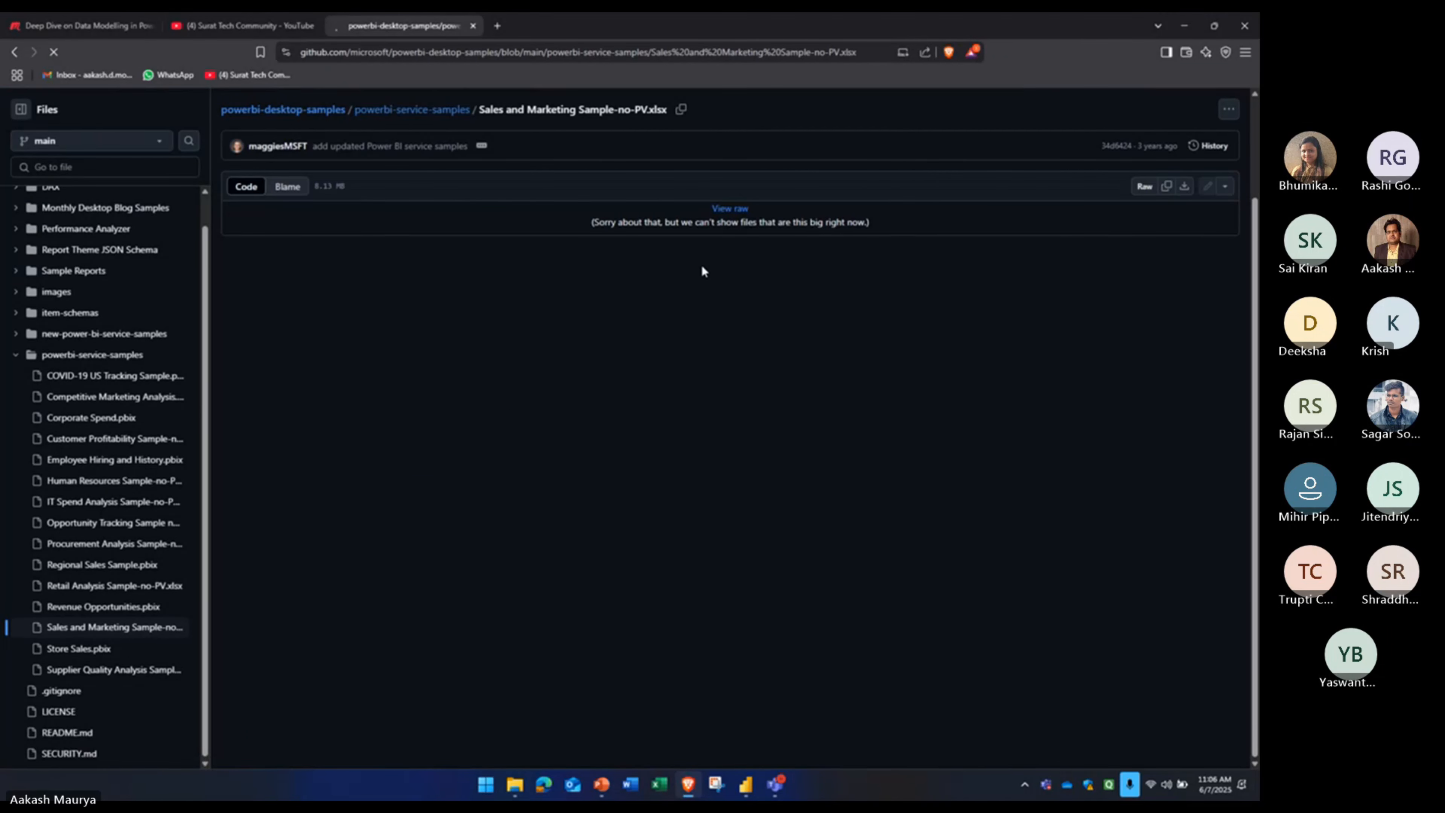
left_click(1184, 187)
left_click(532, 381)
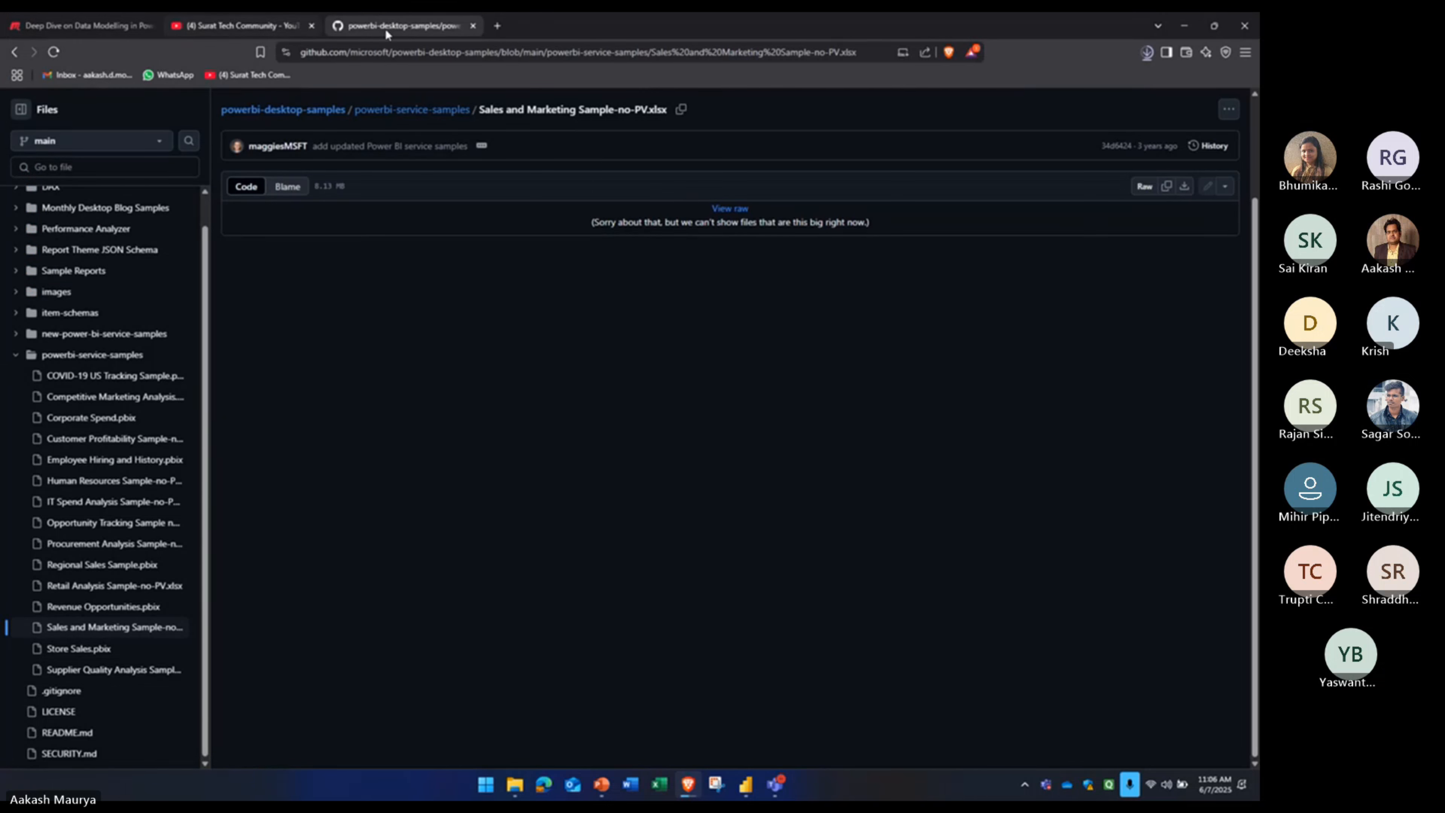
left_click(1146, 53)
left_click(1030, 117)
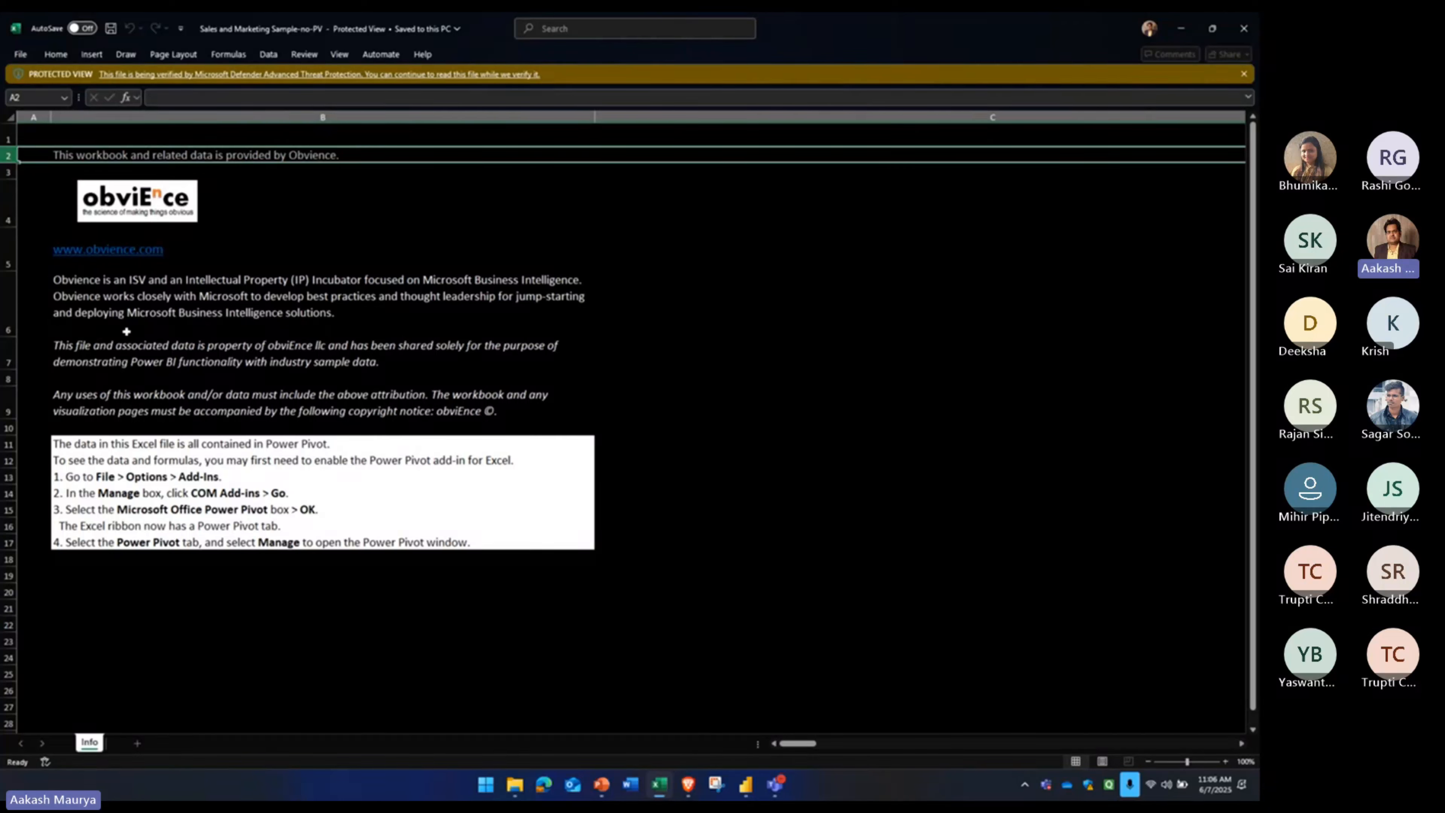
- Look through the Info sheet of the Sales and Marketing sample workbook and close the workbook
left_click(119, 280)
scroll(180, 323, "down", 4)
scroll(187, 345, "up", 4)
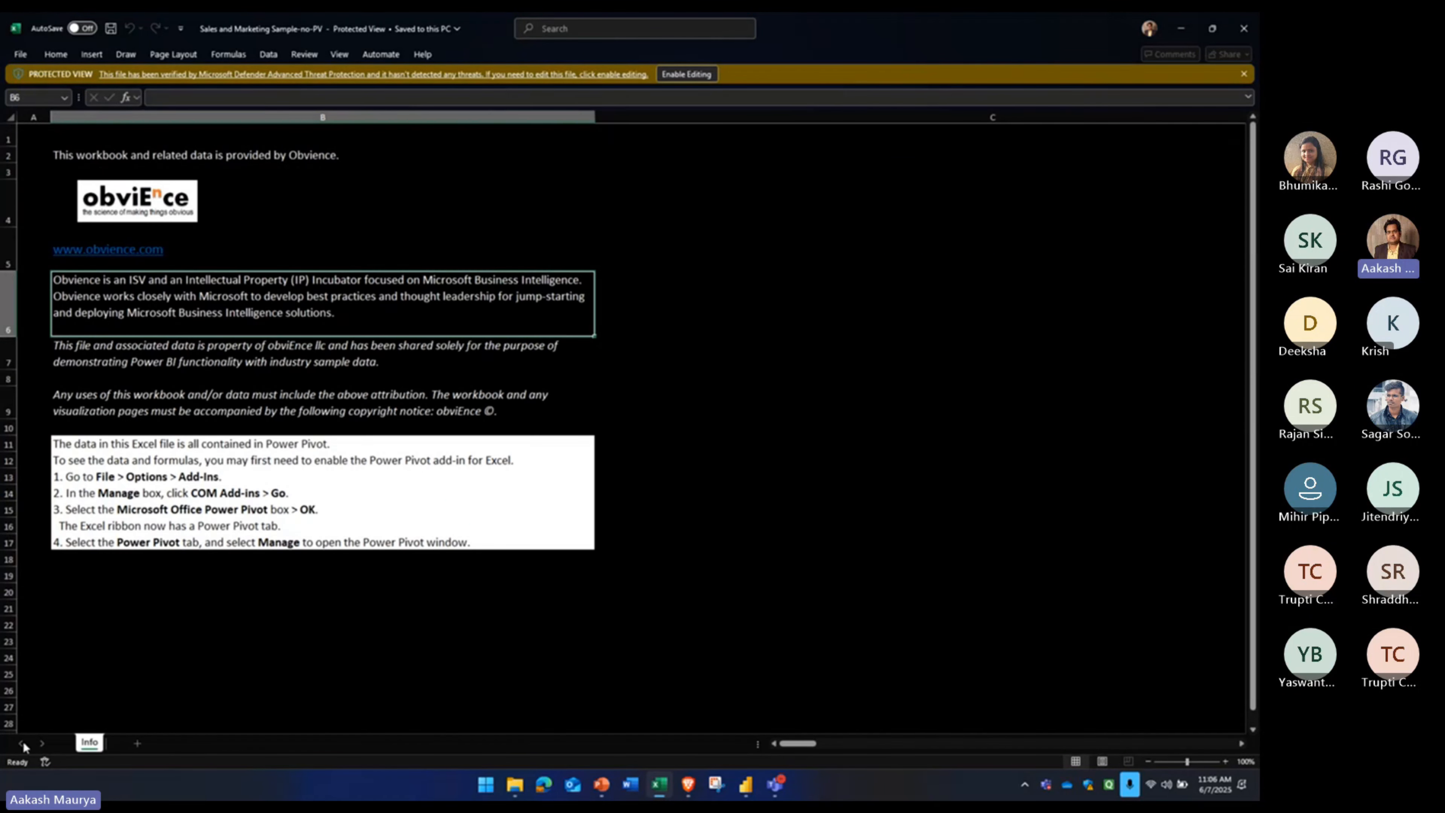
left_click(1243, 28)
left_click_drag(604, 222, 679, 222)
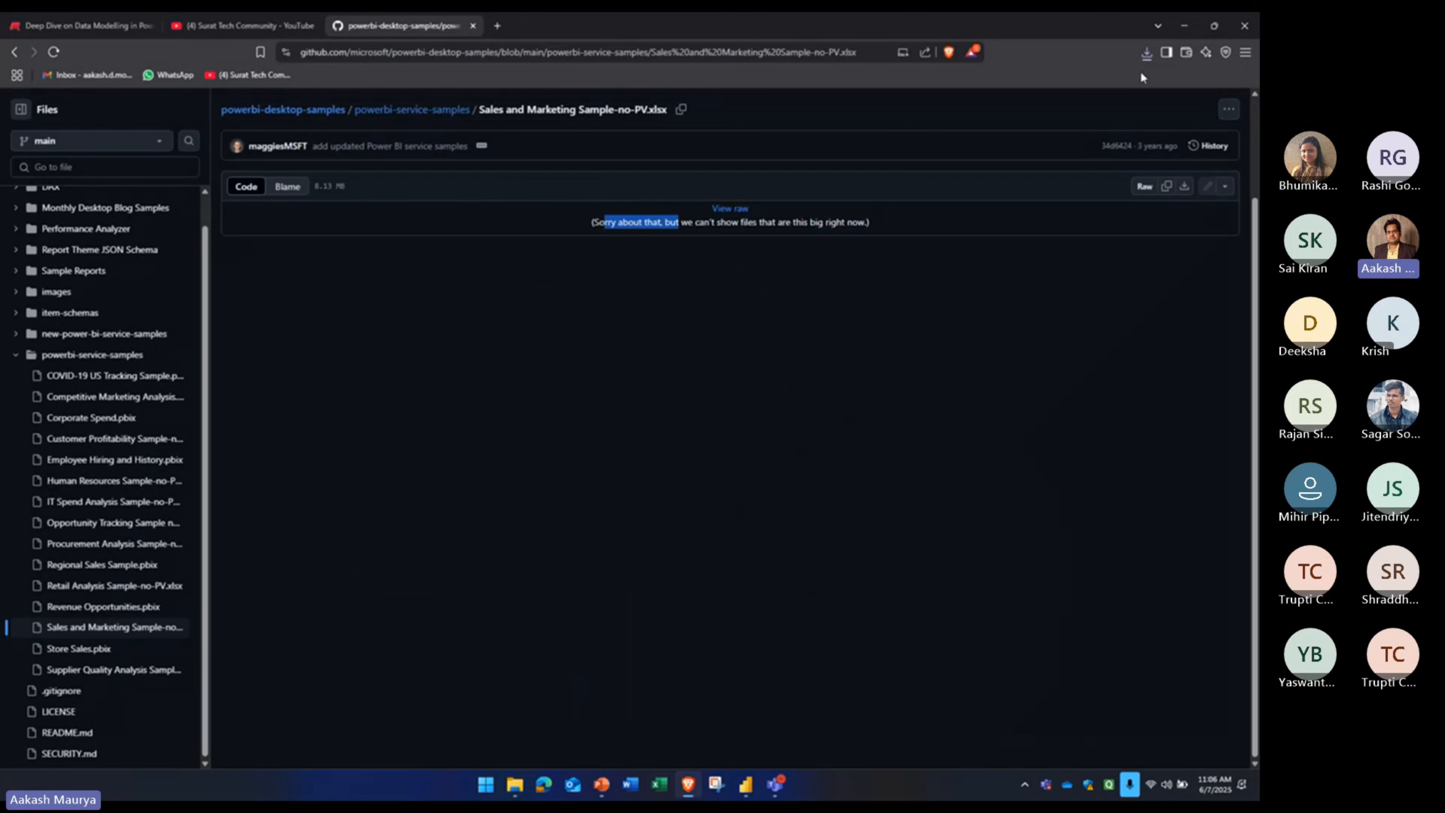
- Switch to the Power Query Editor and import the financials table from Financial Sample.xlsx as a second query
mouse_move(746, 785)
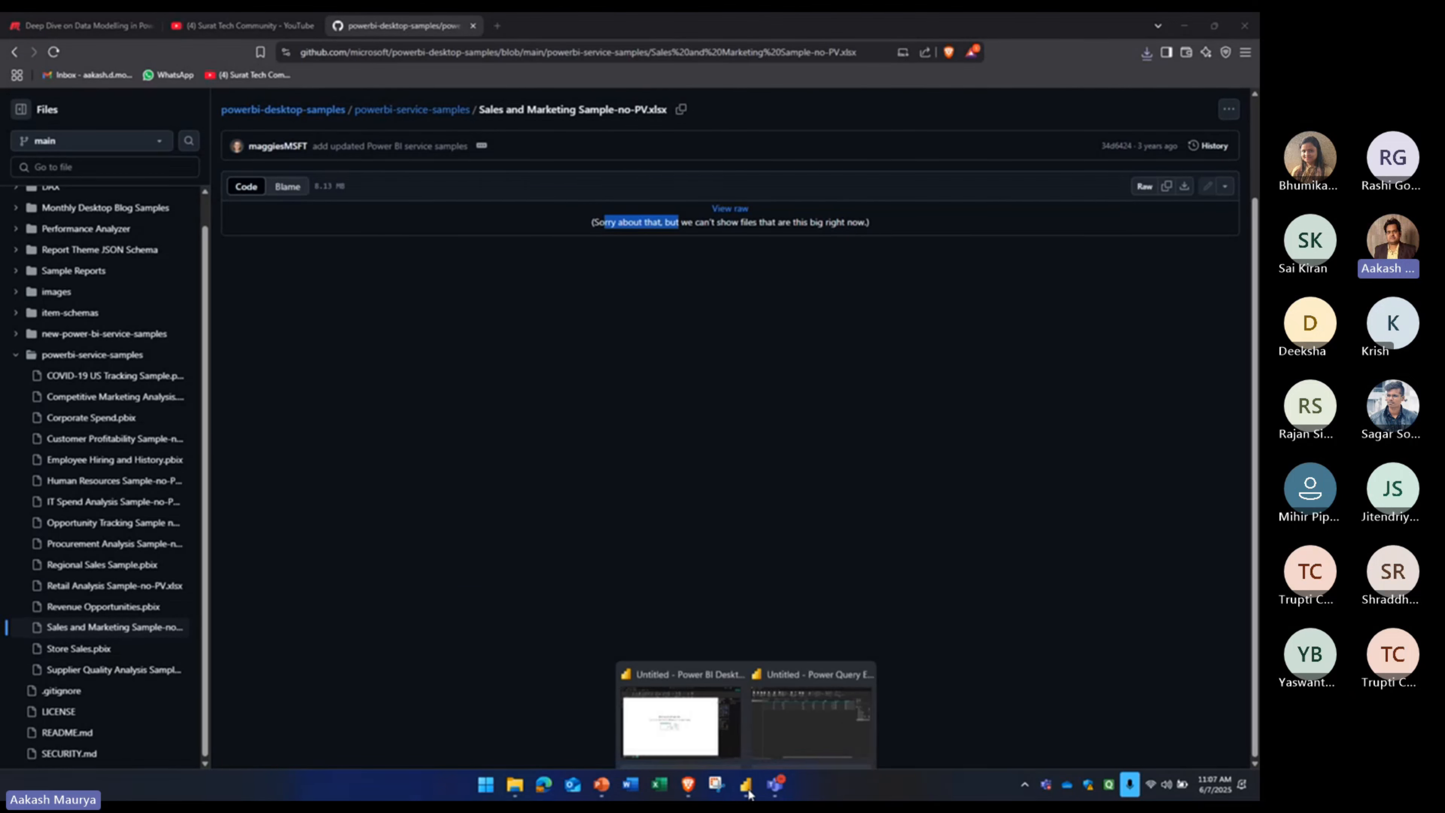
left_click(761, 641)
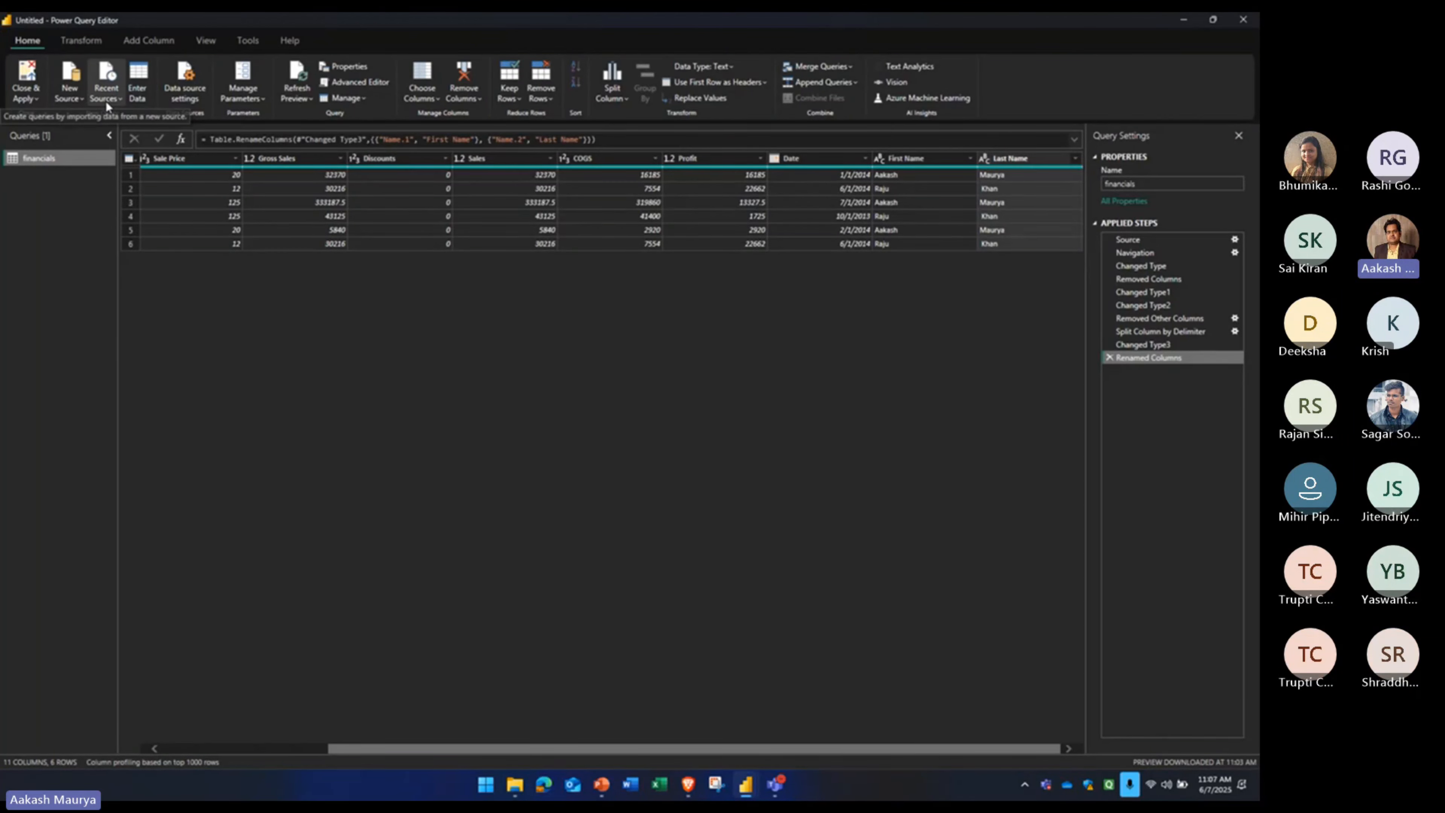
left_click(72, 101)
left_click(80, 120)
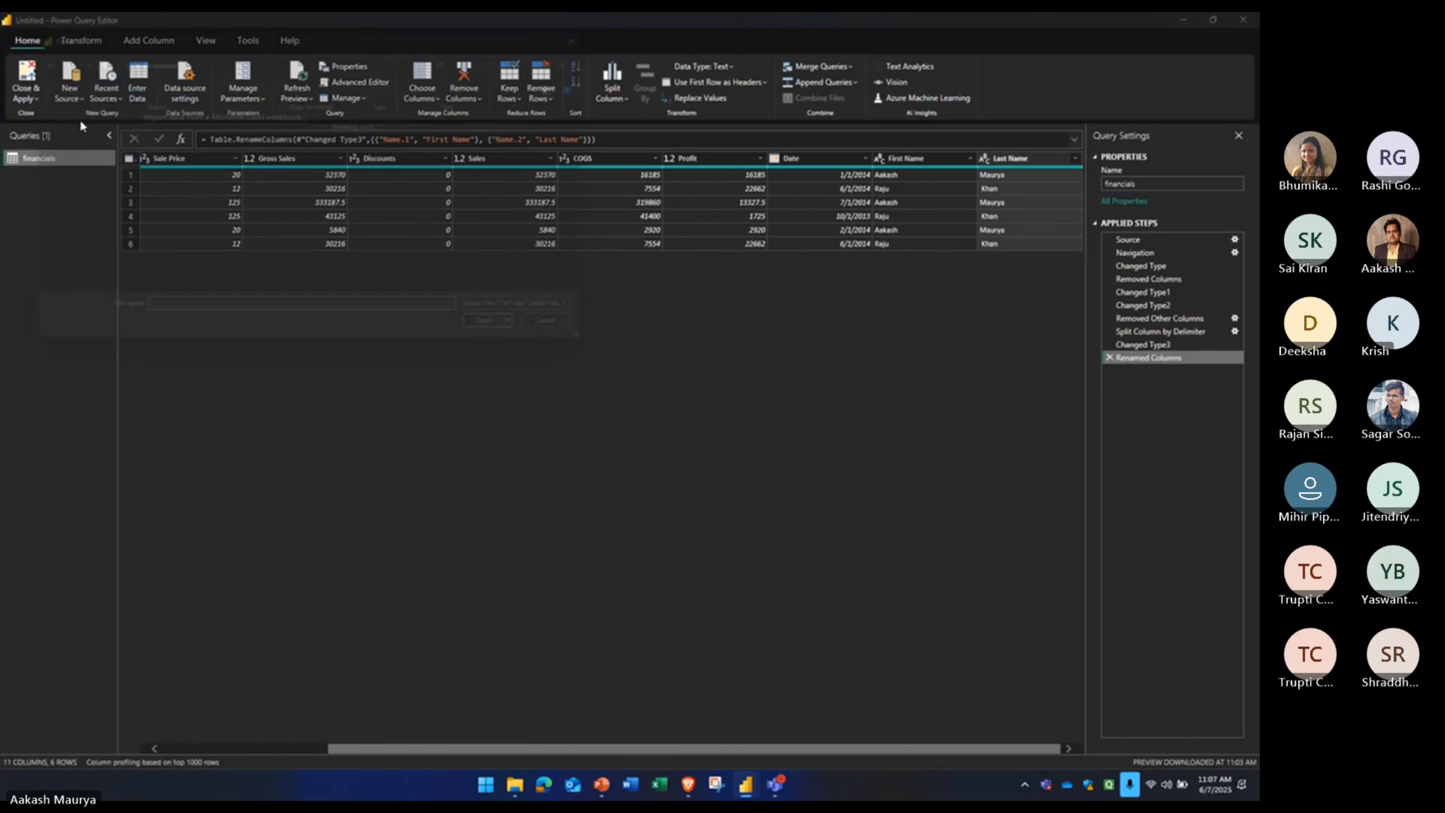
double_click(165, 155)
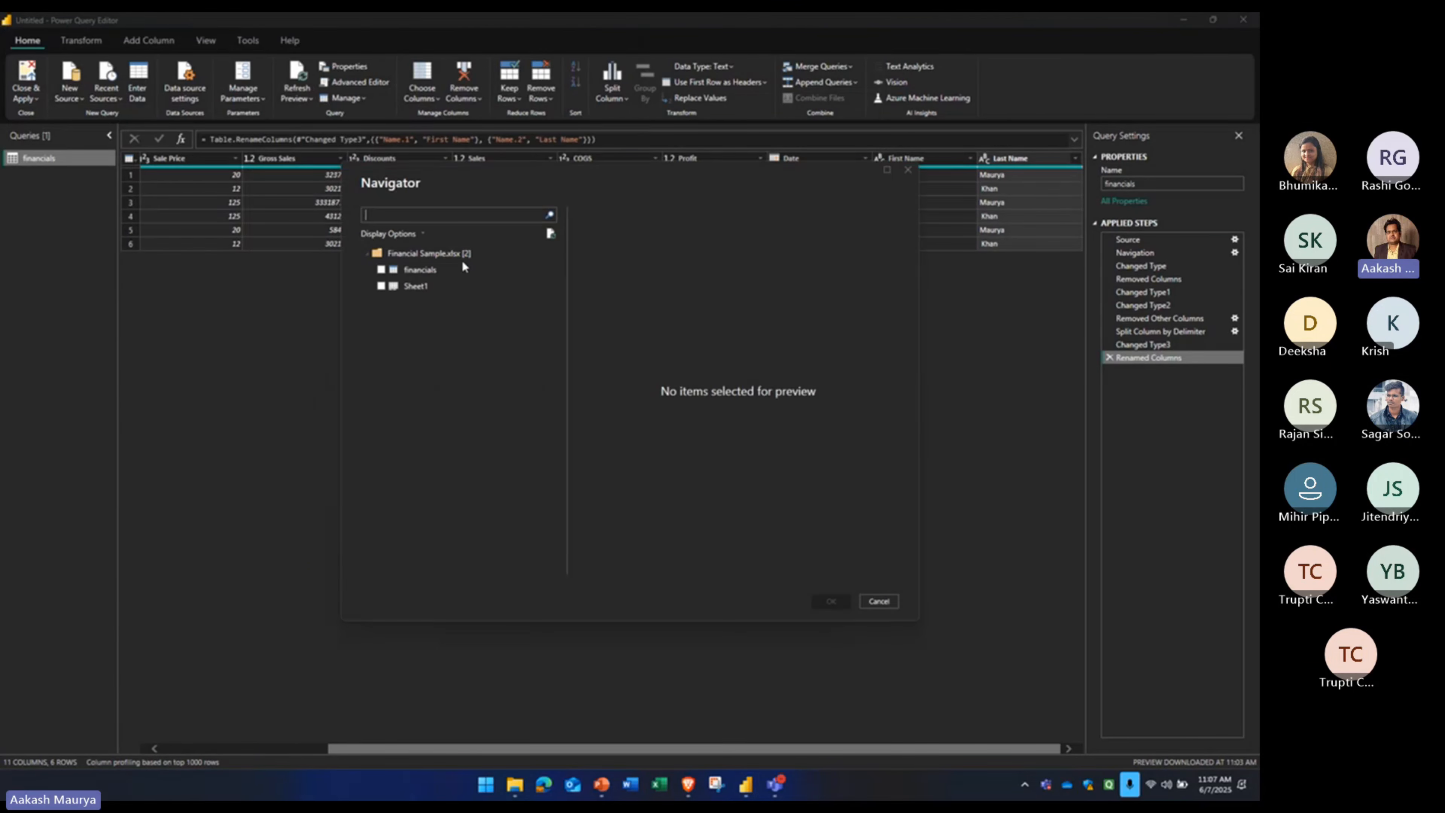
left_click(382, 271)
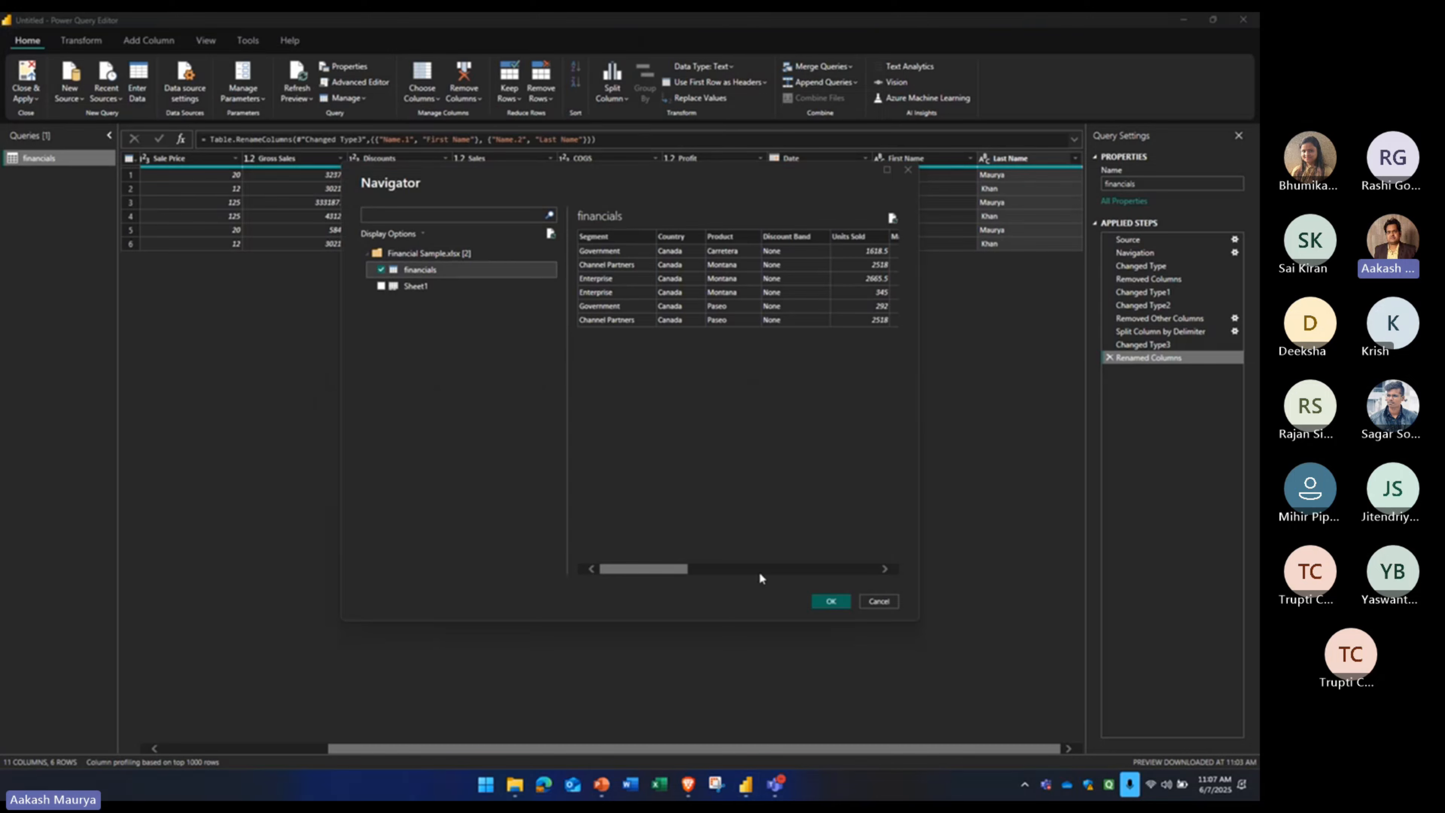
left_click(830, 602)
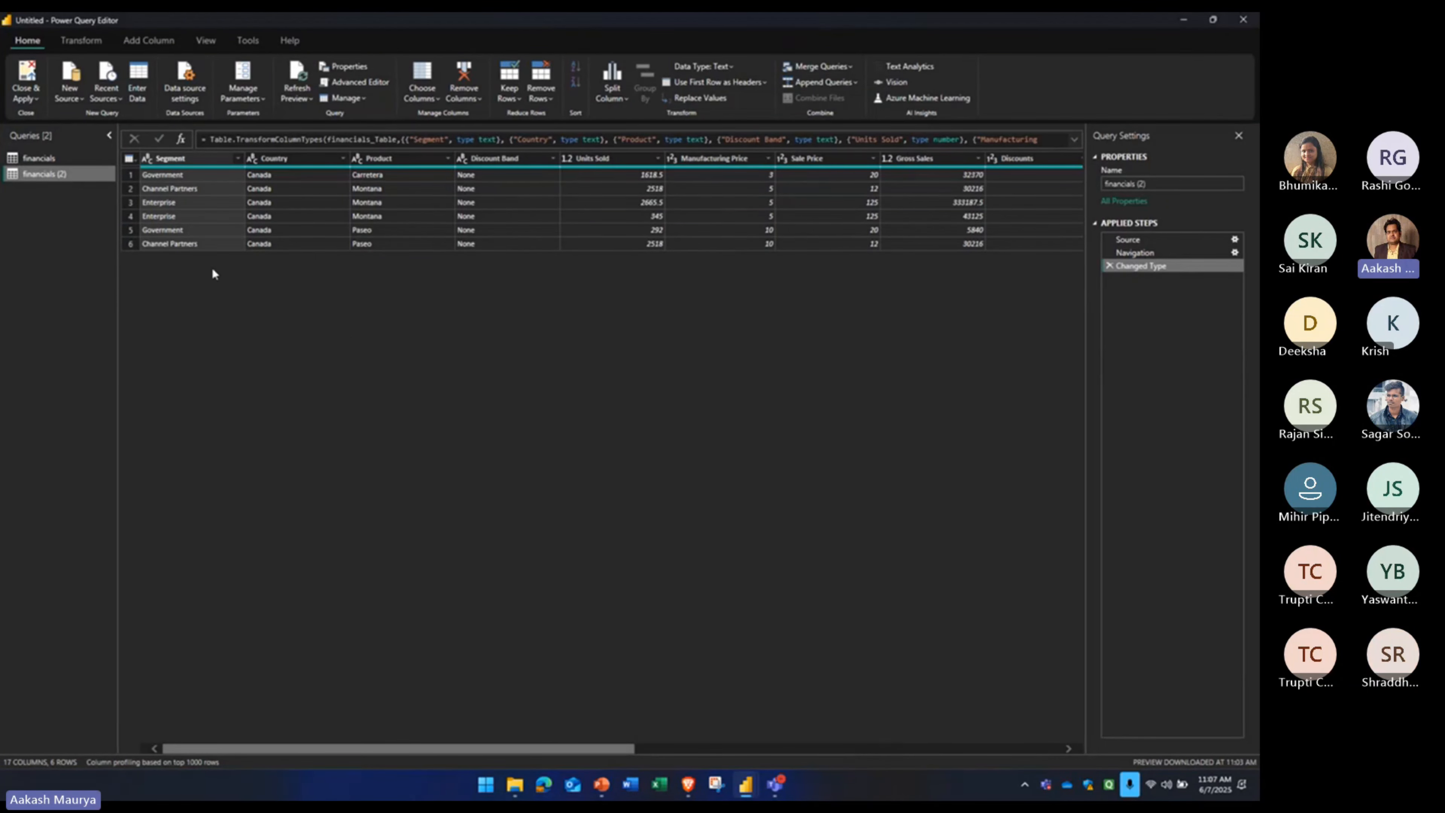
- Rename the financials (2) query as India
left_click(58, 157)
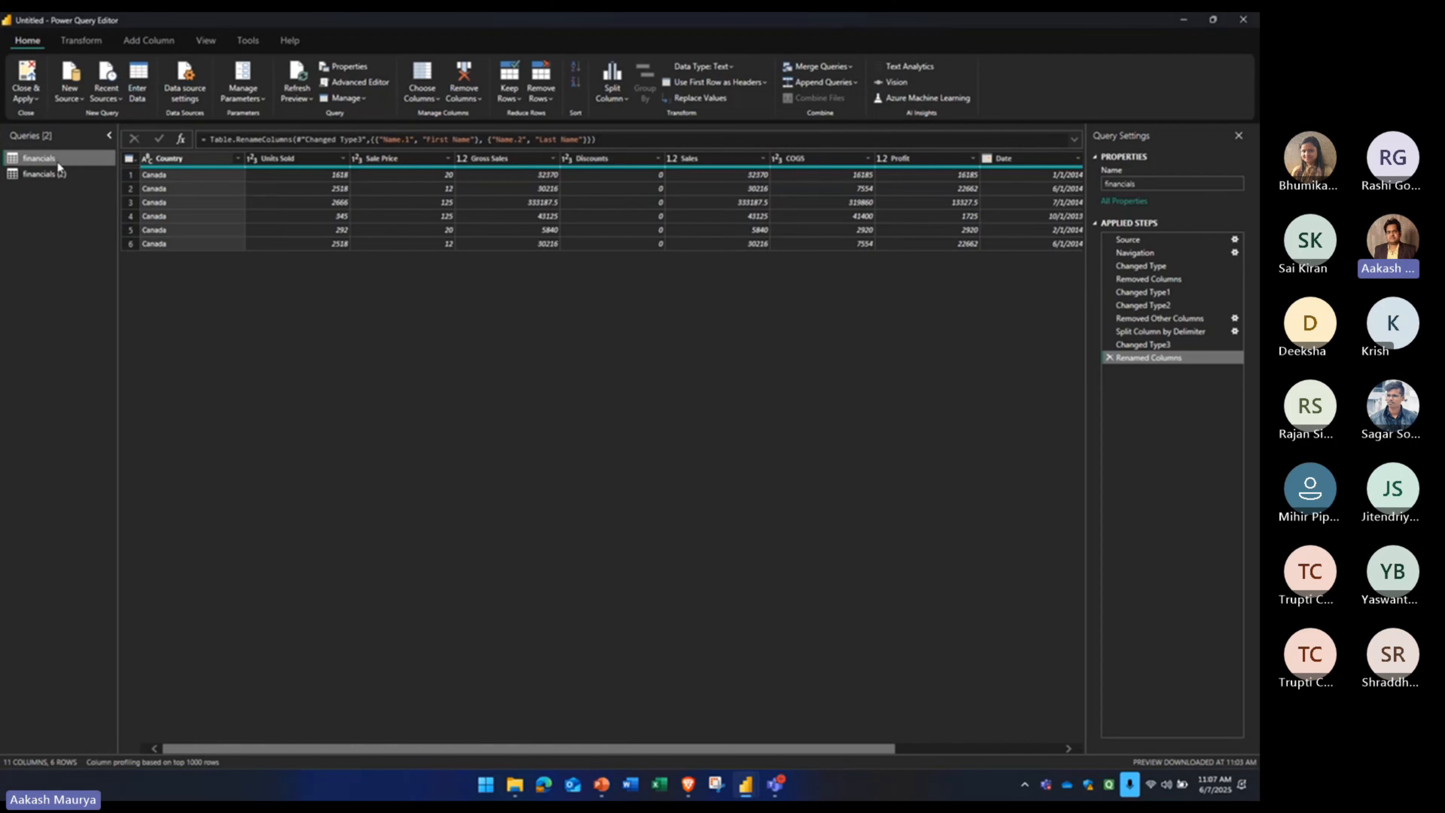
left_click(57, 174)
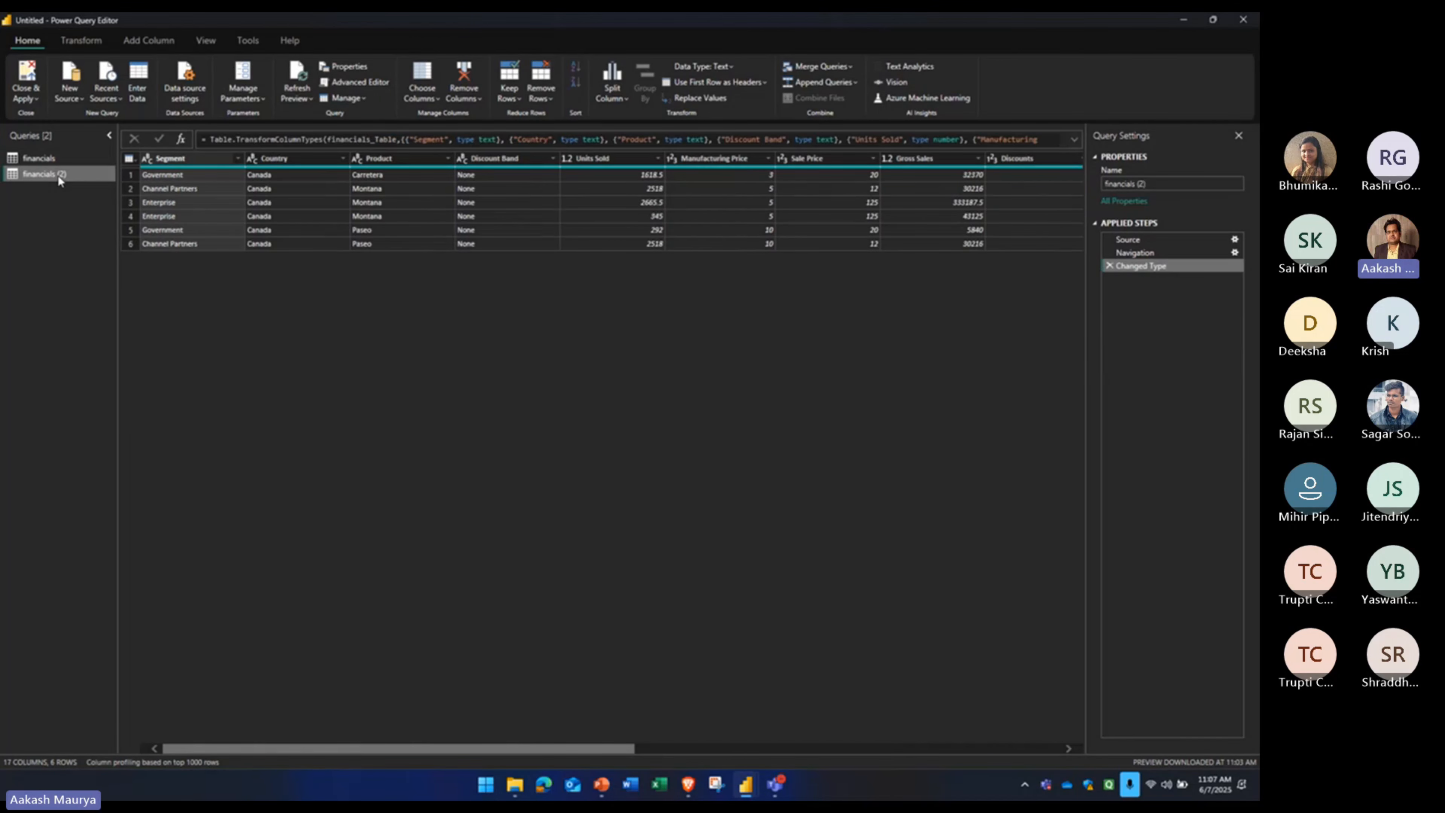
right_click(58, 174)
left_click(111, 234)
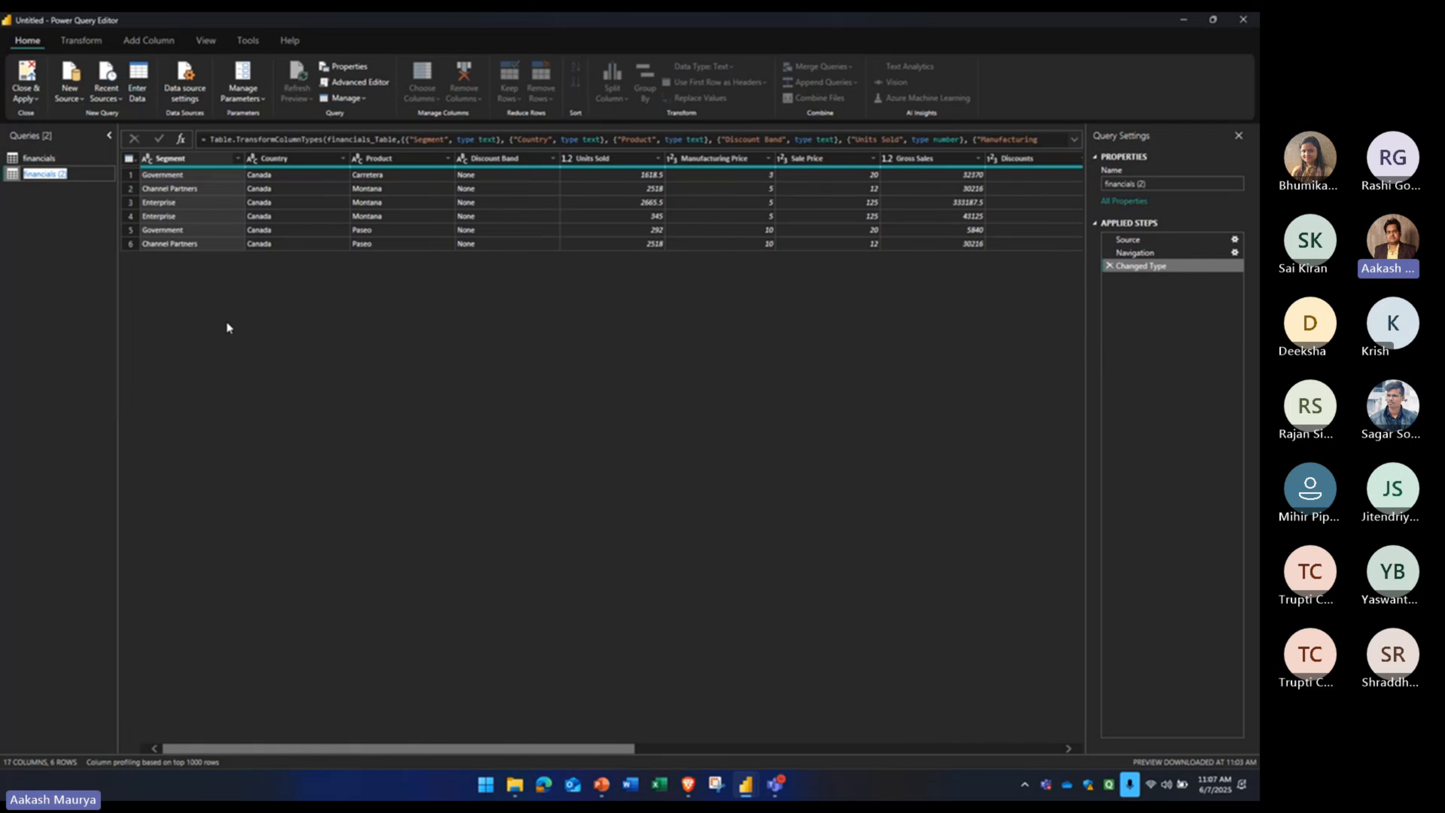
type("India")
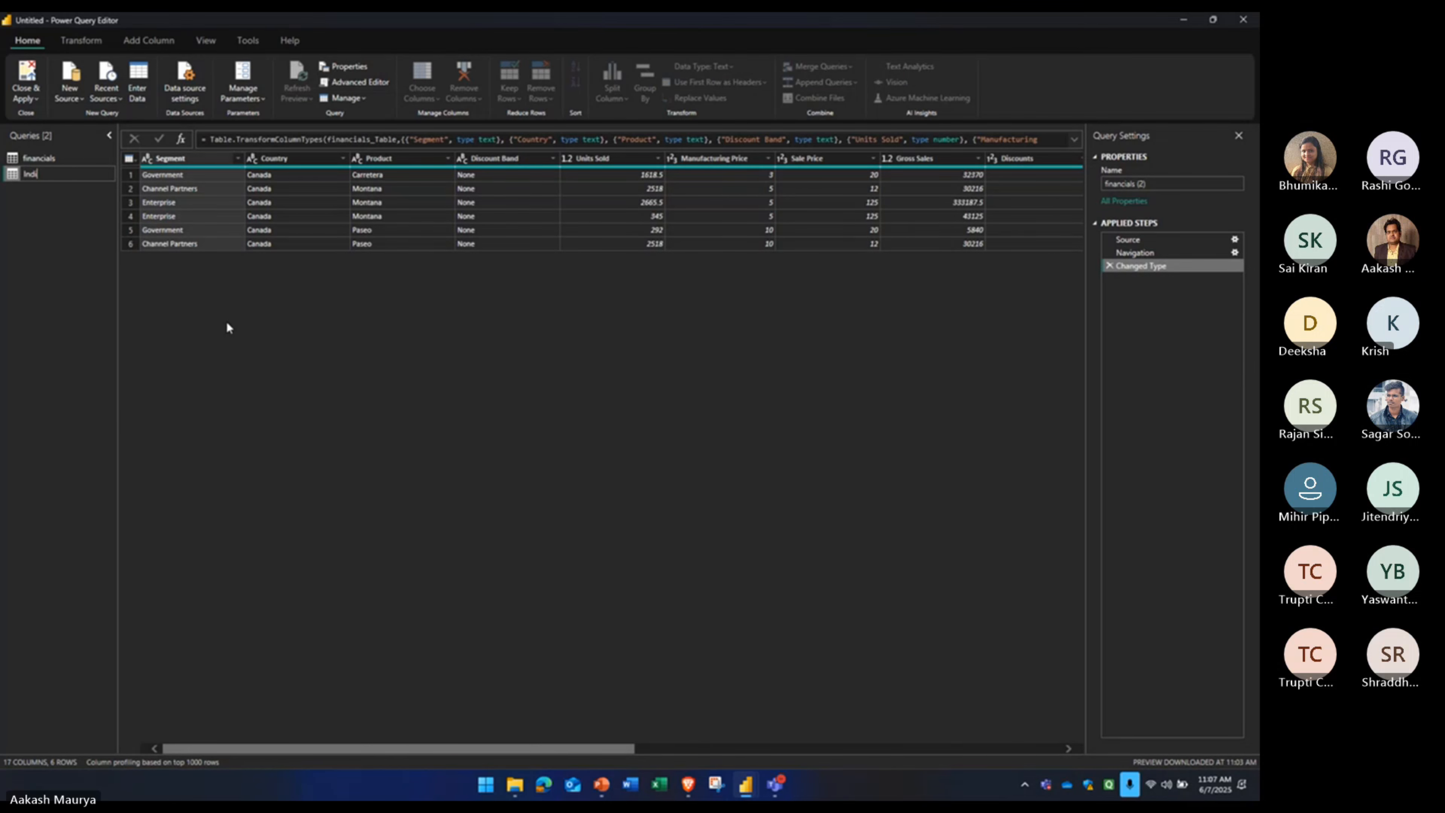
key("Return")
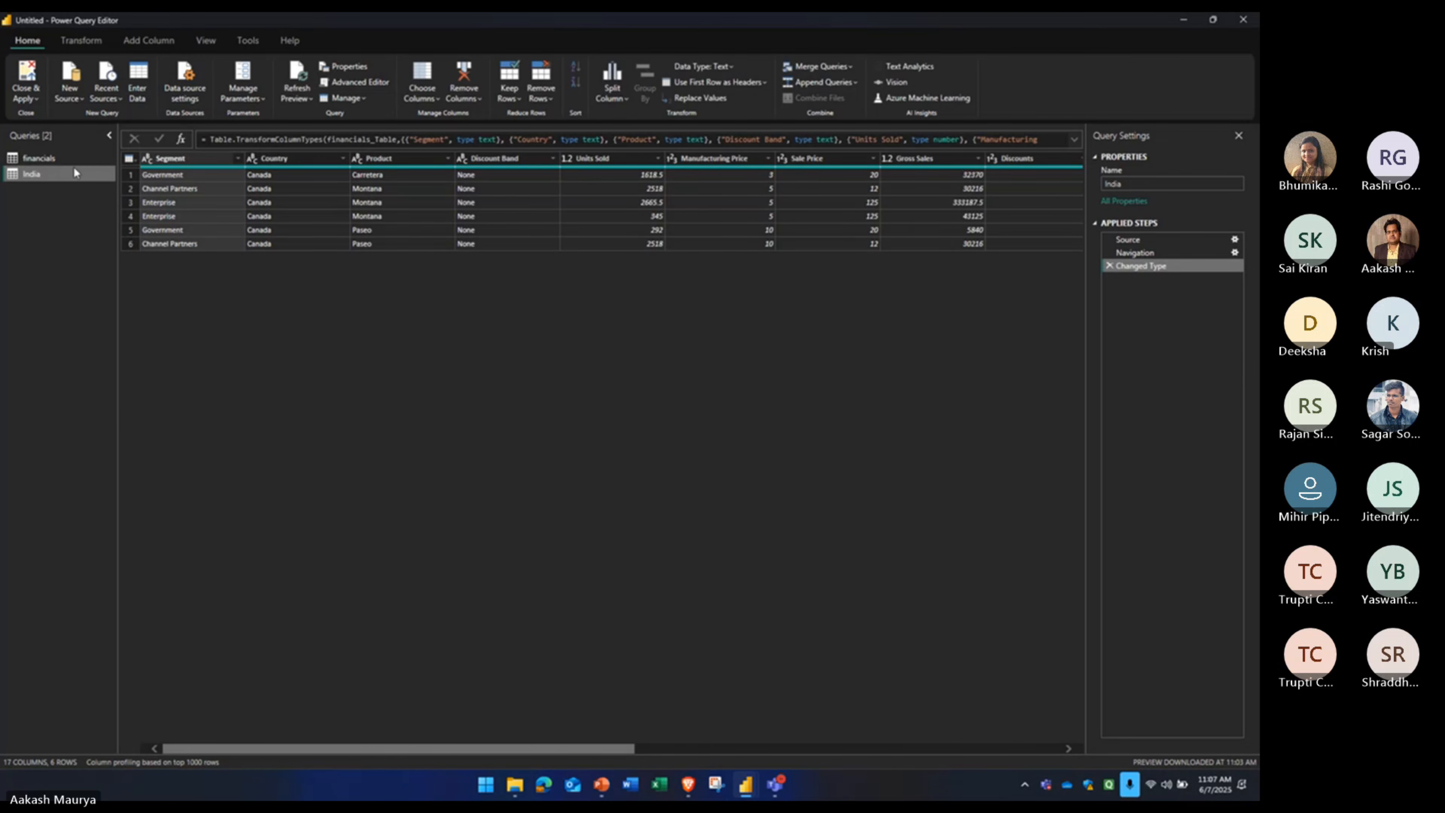
- Compare the contents of the financials query and the India query
left_click(48, 160)
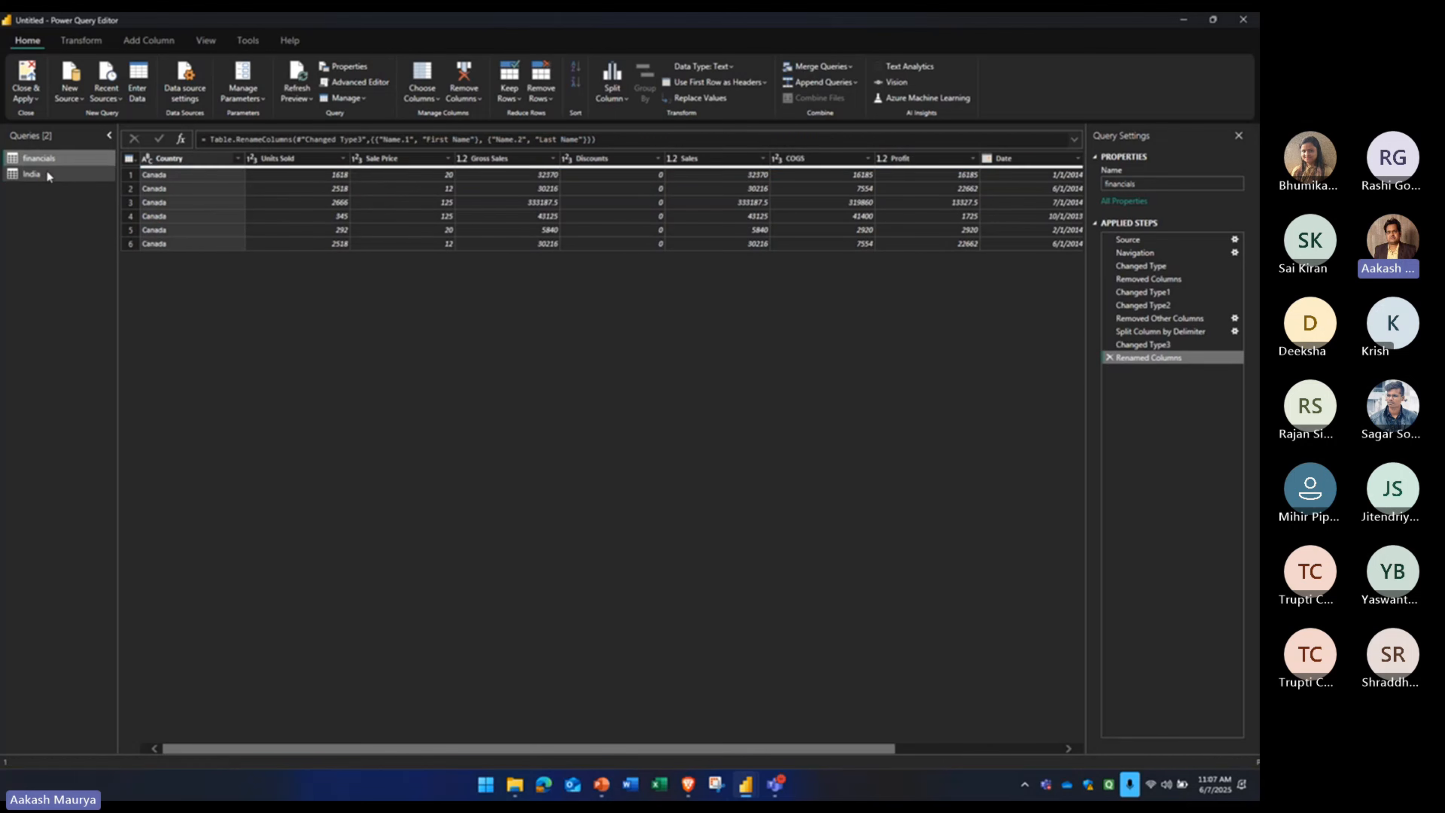
left_click(46, 172)
left_click(47, 161)
left_click(47, 171)
left_click(46, 157)
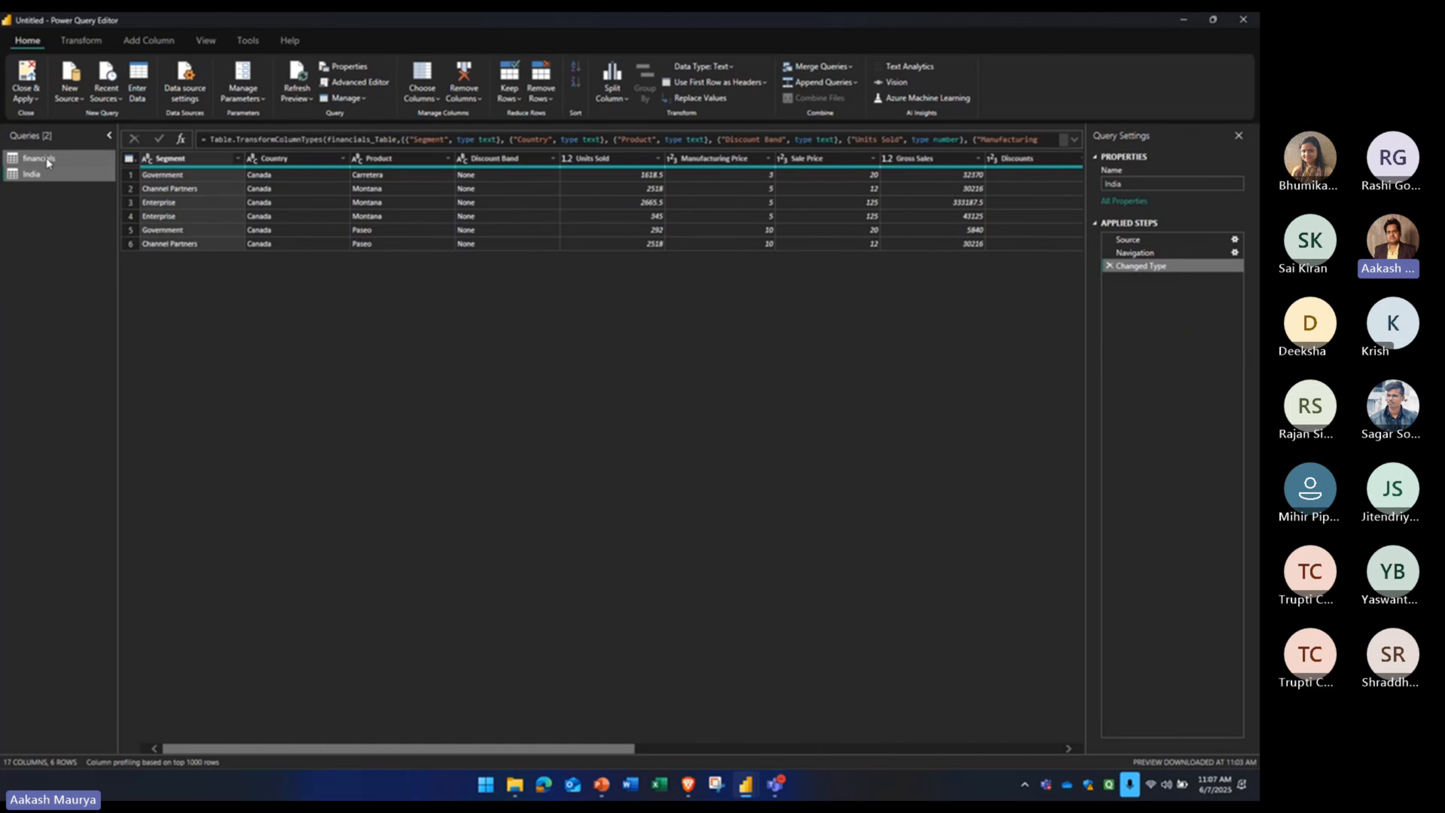
left_click(46, 169)
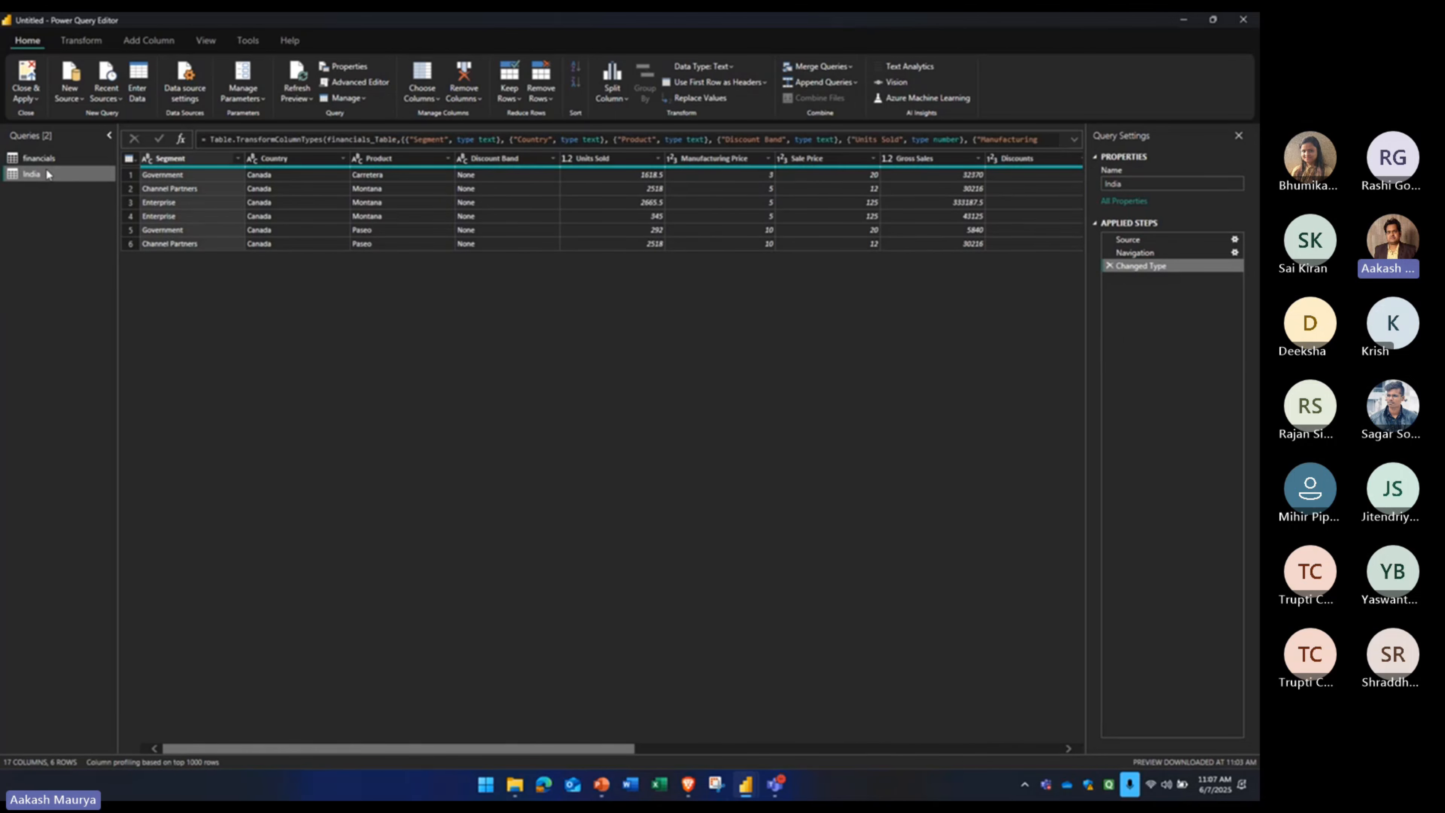
left_click(45, 161)
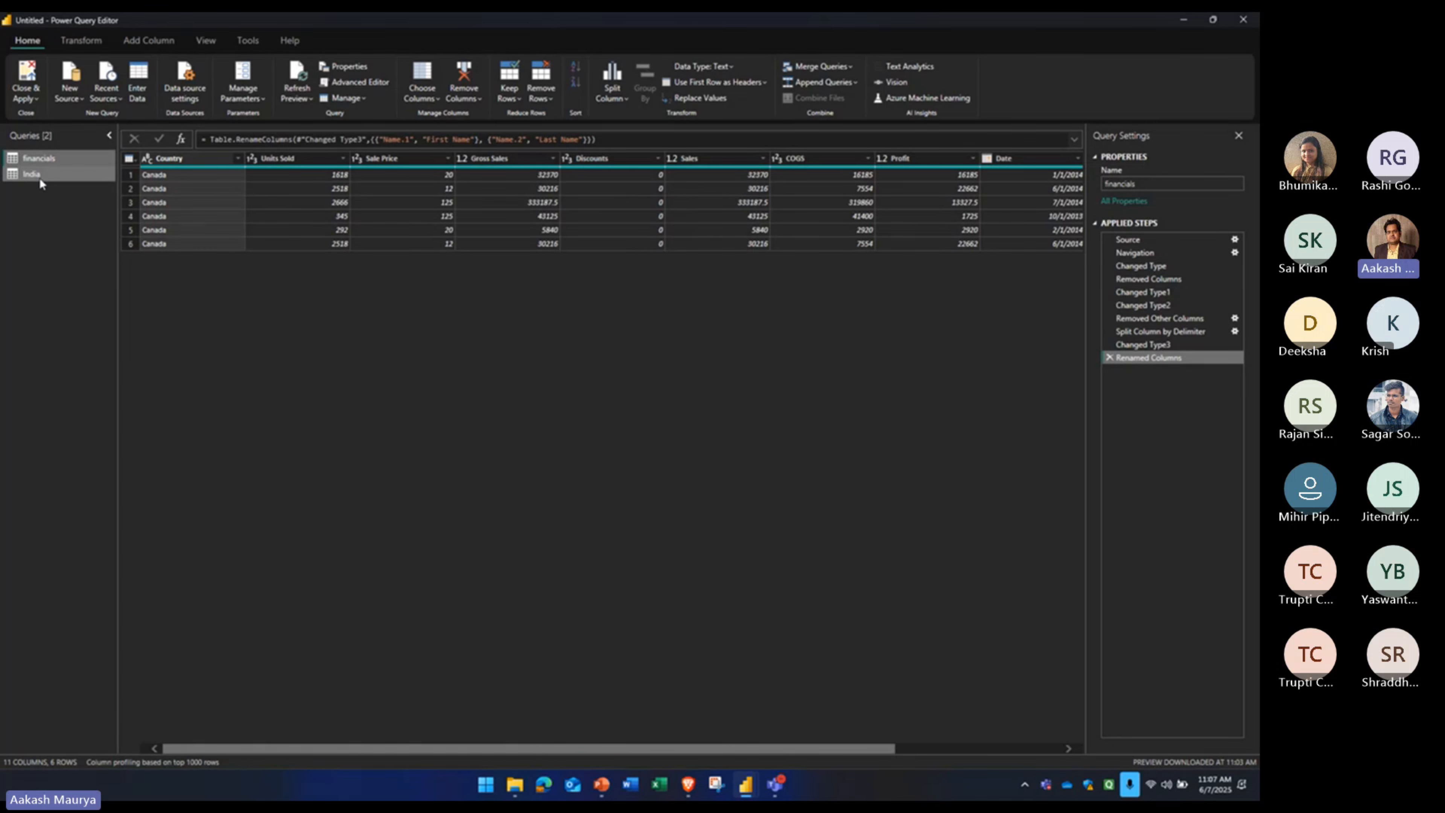
- Rename the India query as Gujarat
left_click(41, 177)
double_click(40, 175)
type("G")
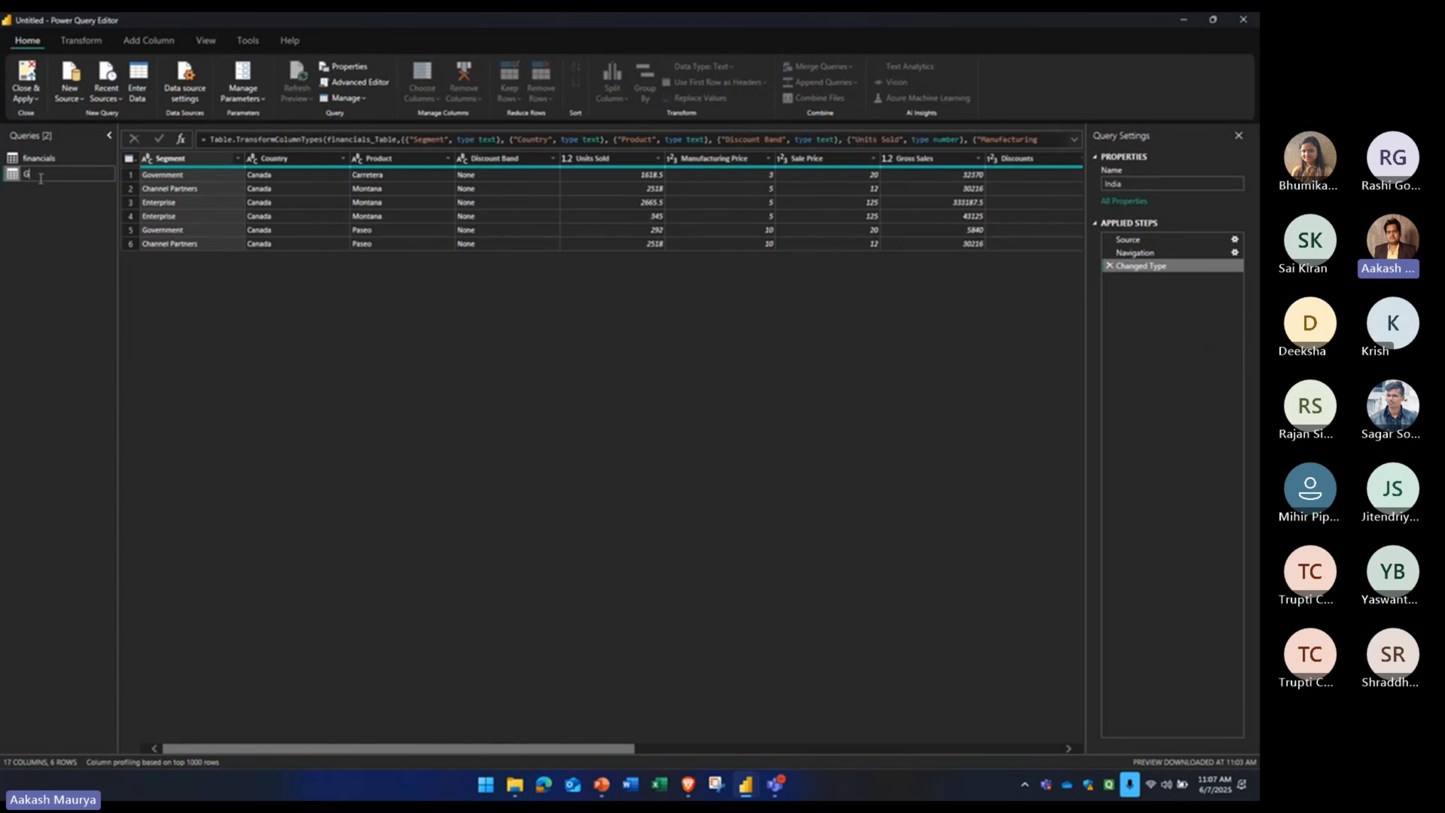
type("ujarat")
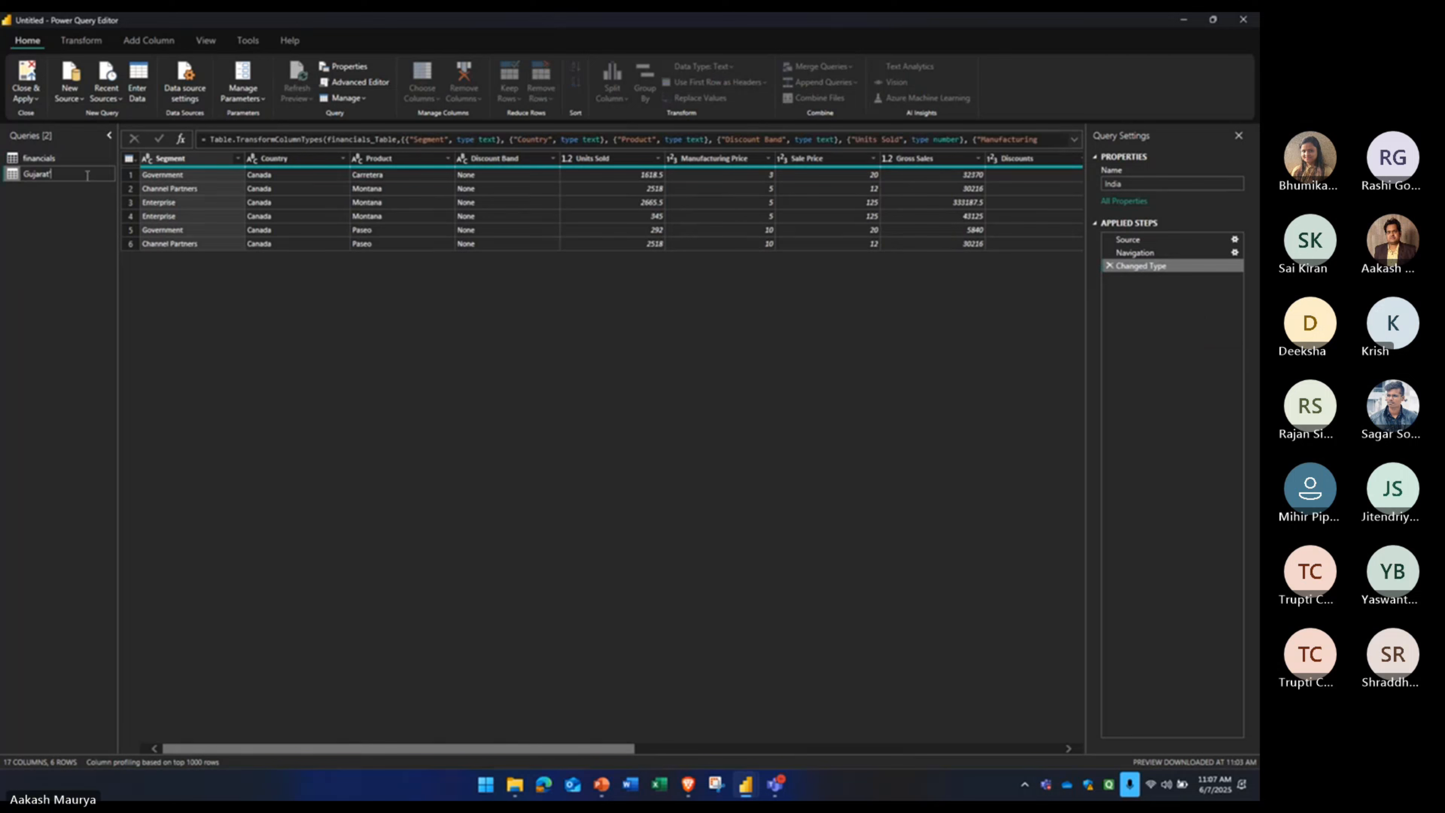
key("Return")
- Rename the financials query as Maharastra
right_click(51, 165)
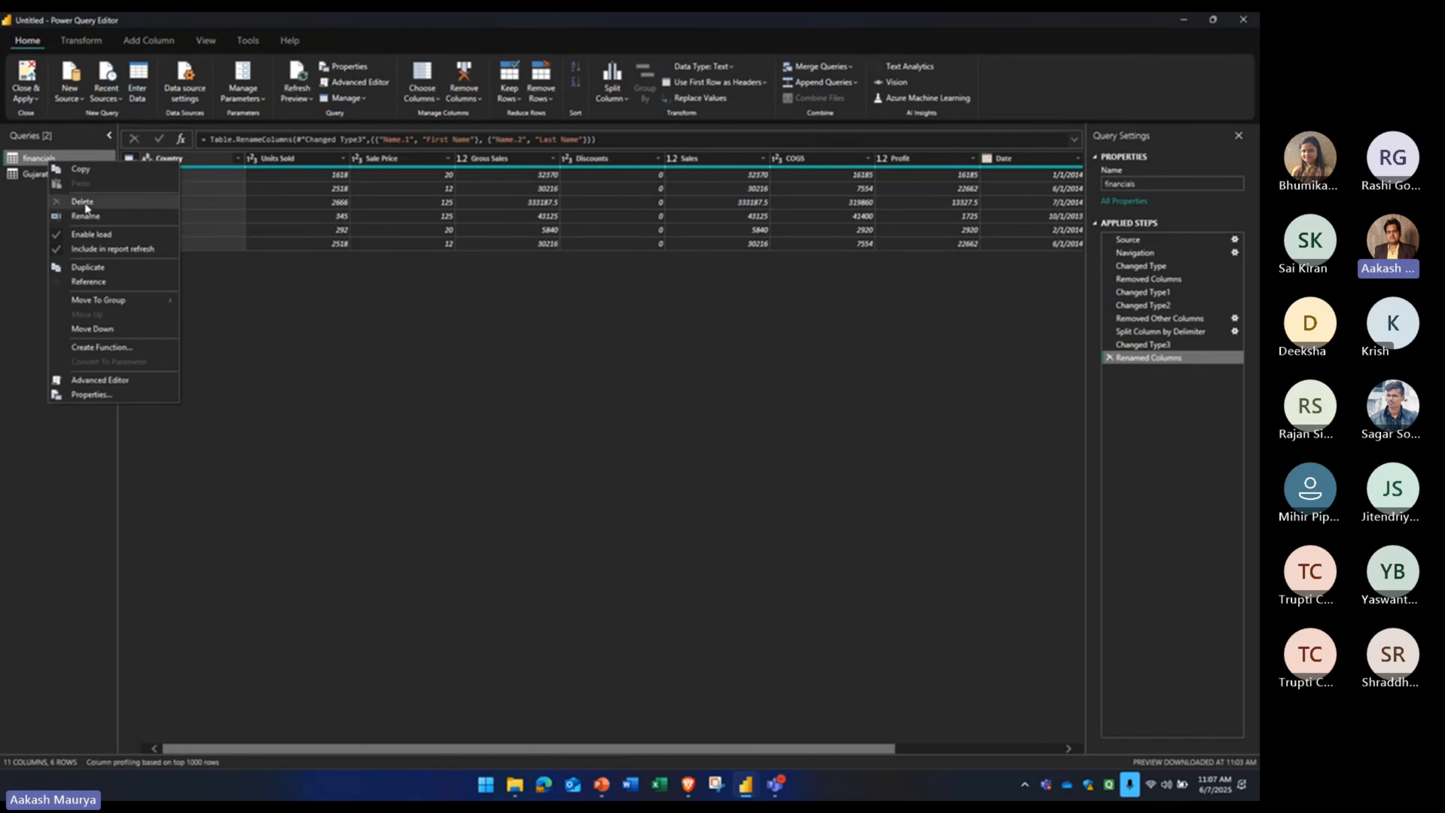
left_click(87, 216)
type("M")
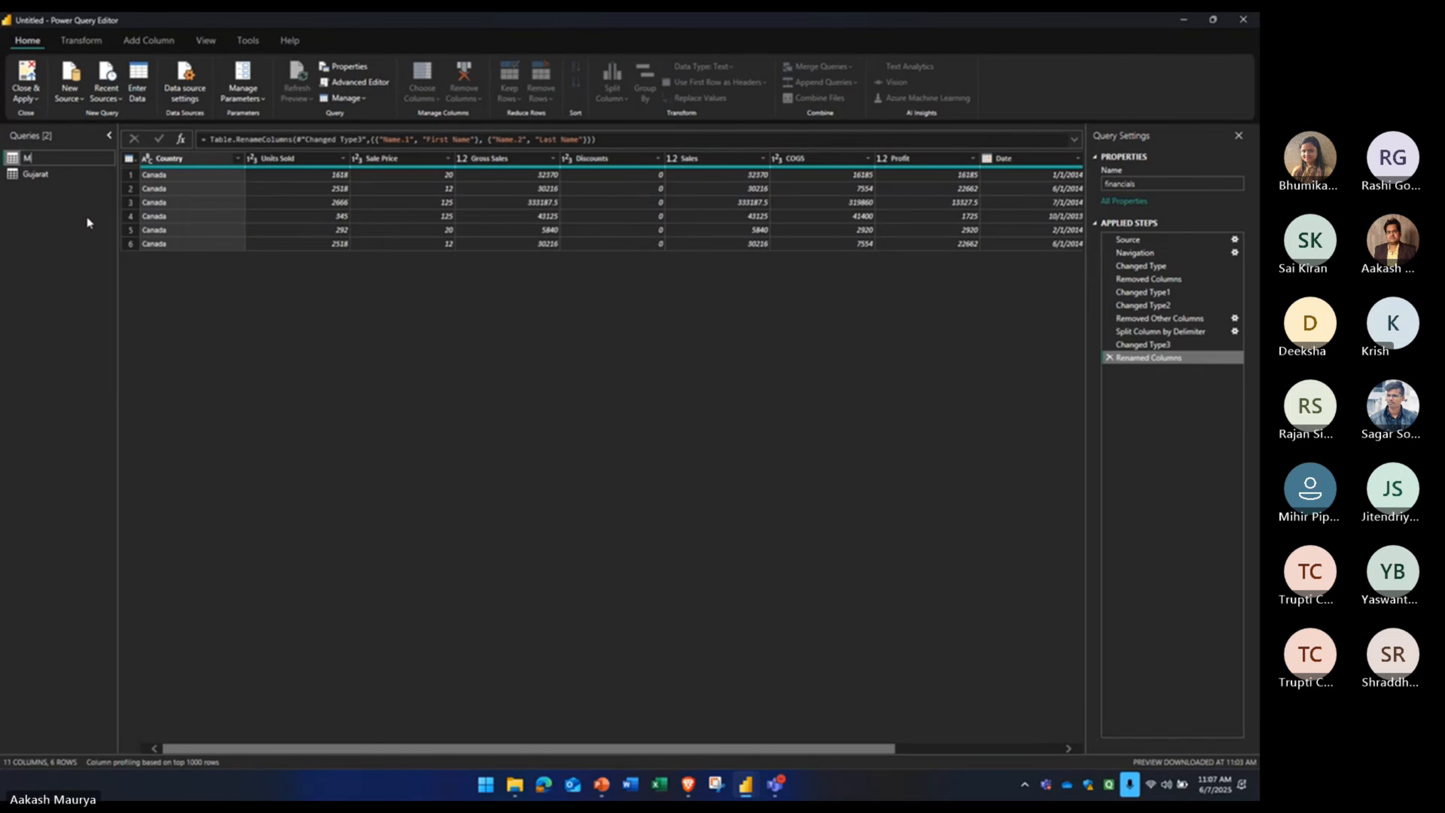
type("aharastra")
key("Return")
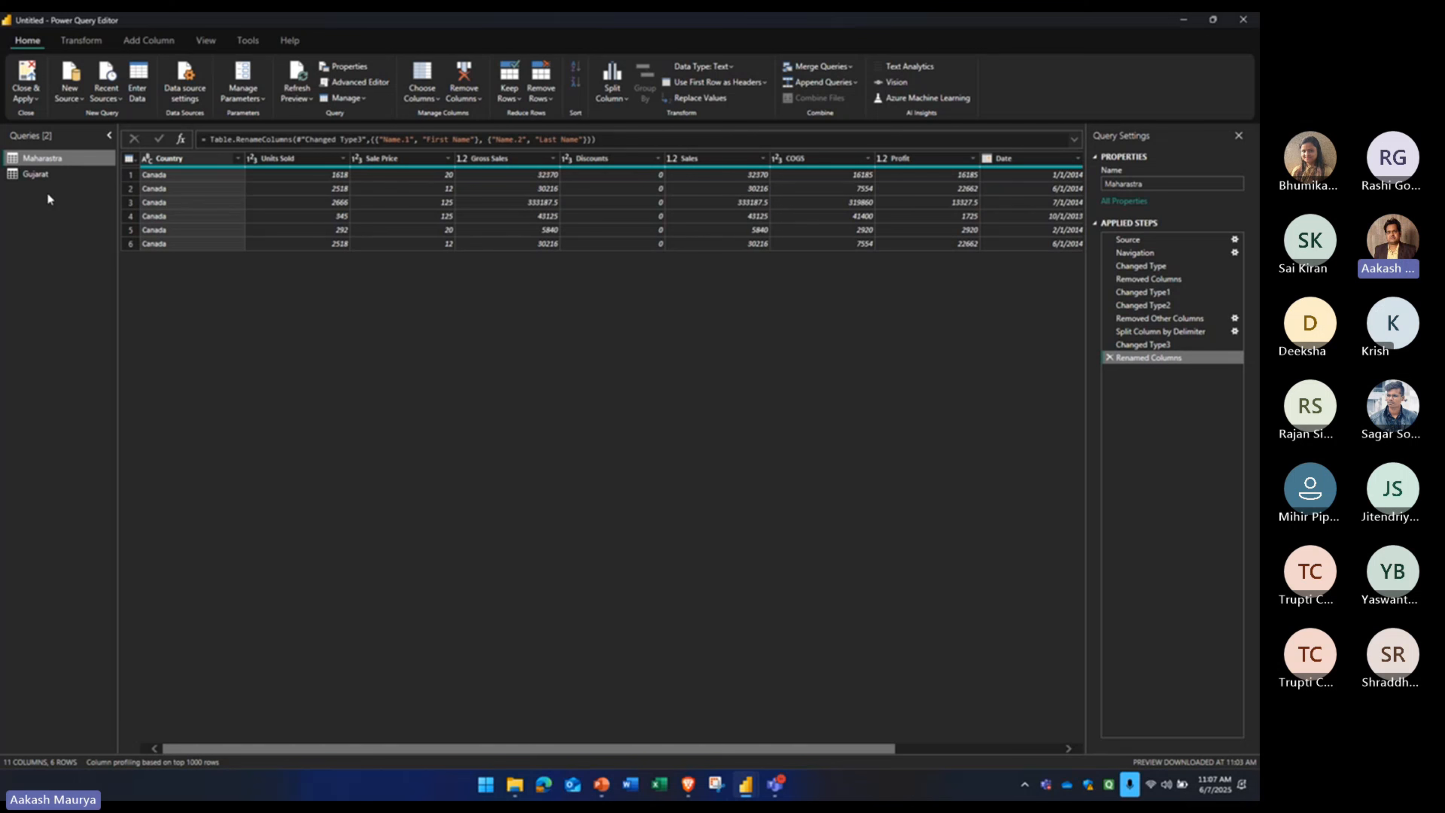
- Append the queries as new, with Maharastra as the first table and Gujarat as the second
left_click(37, 175)
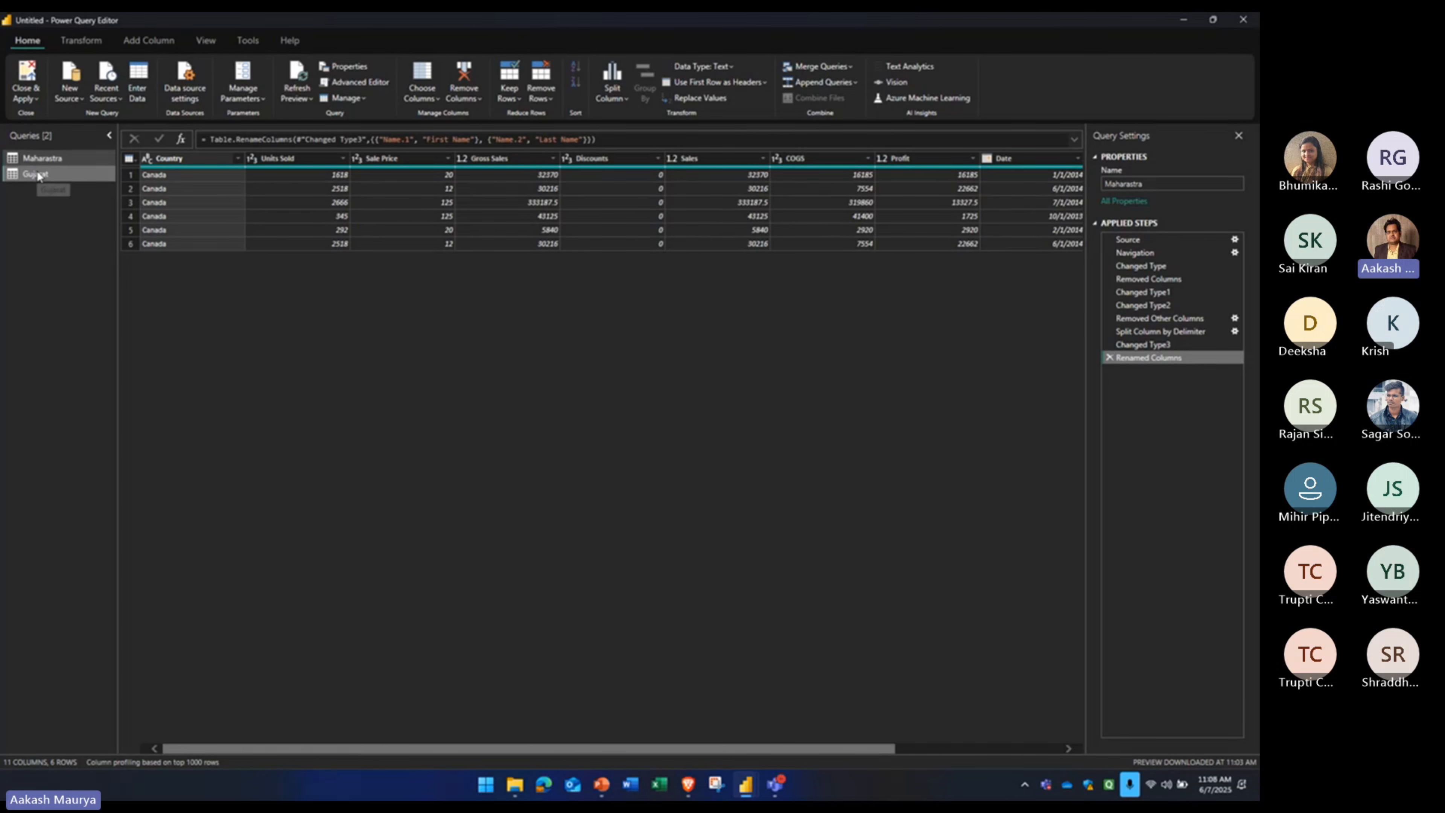
left_click(43, 159)
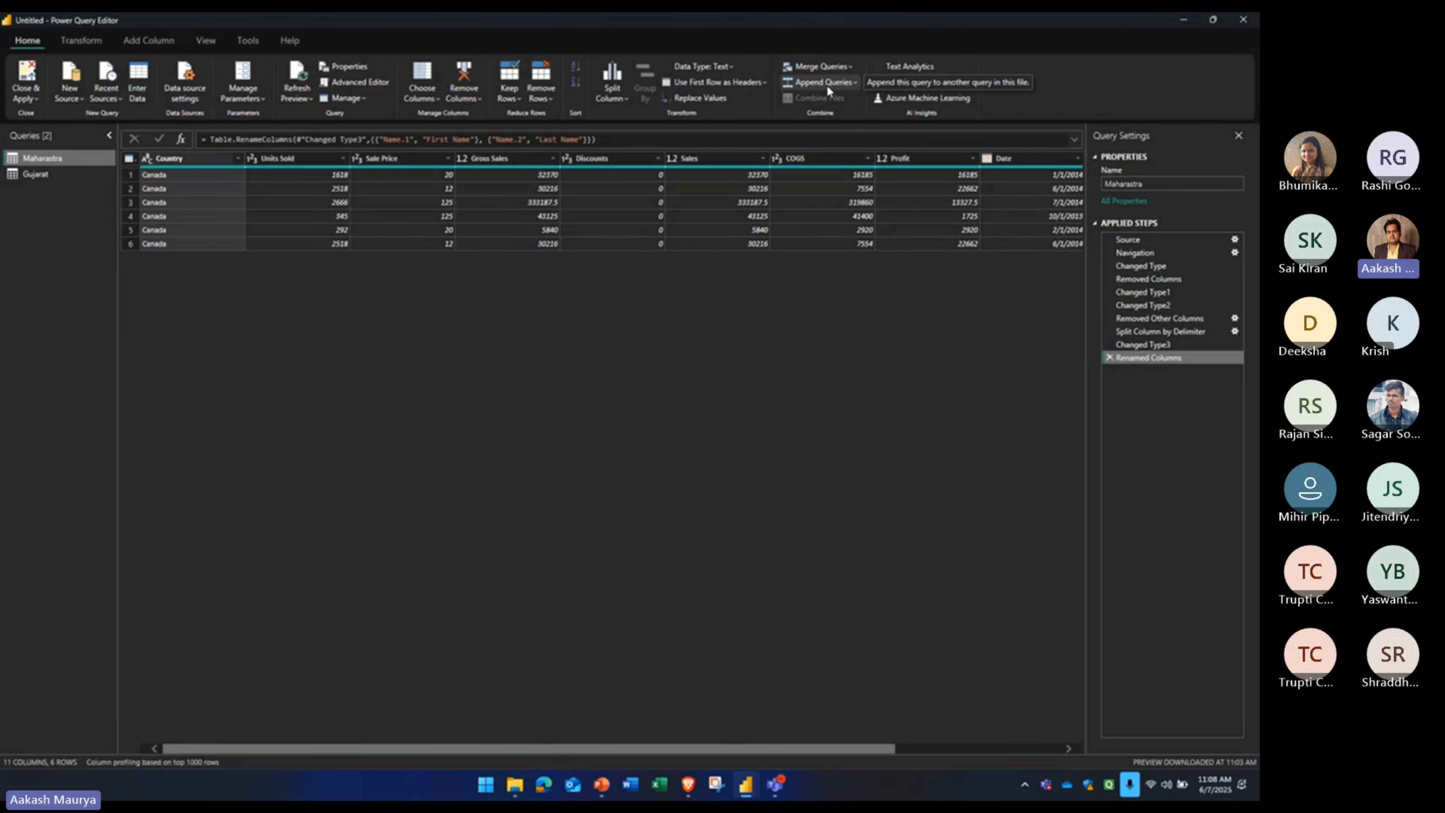
left_click(851, 84)
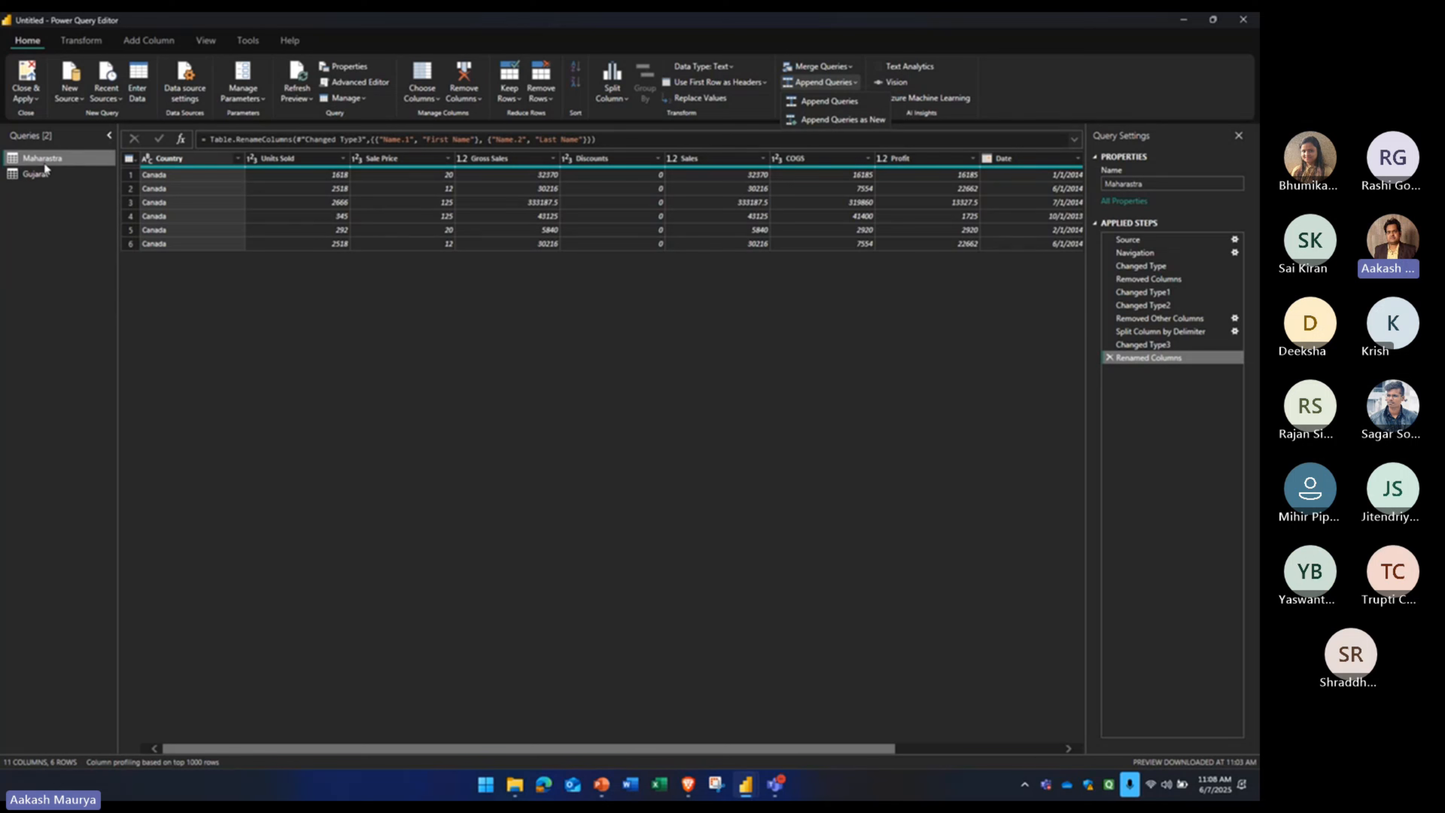
left_click(836, 120)
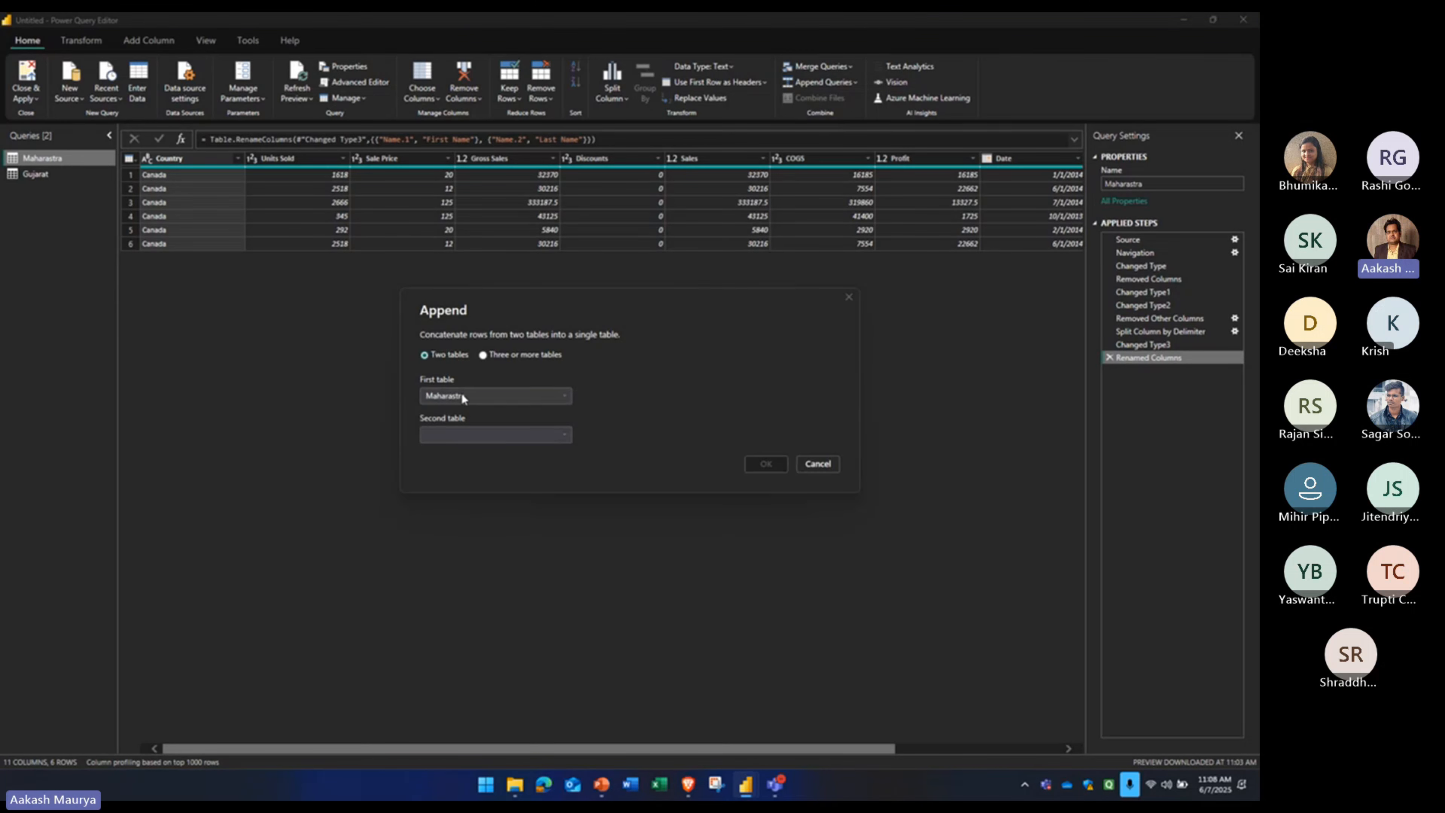
left_click(461, 434)
left_click(463, 463)
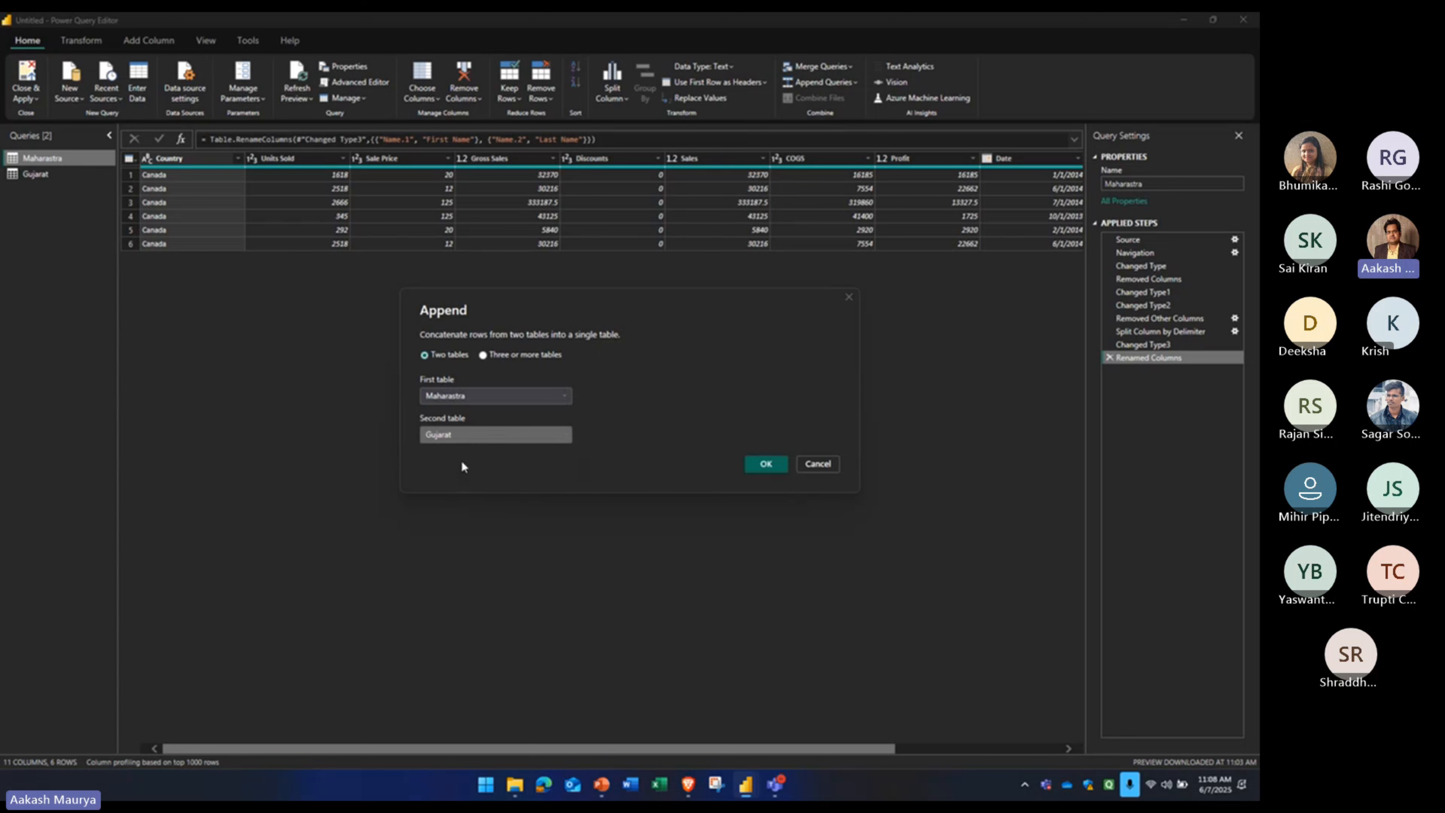
left_click(762, 464)
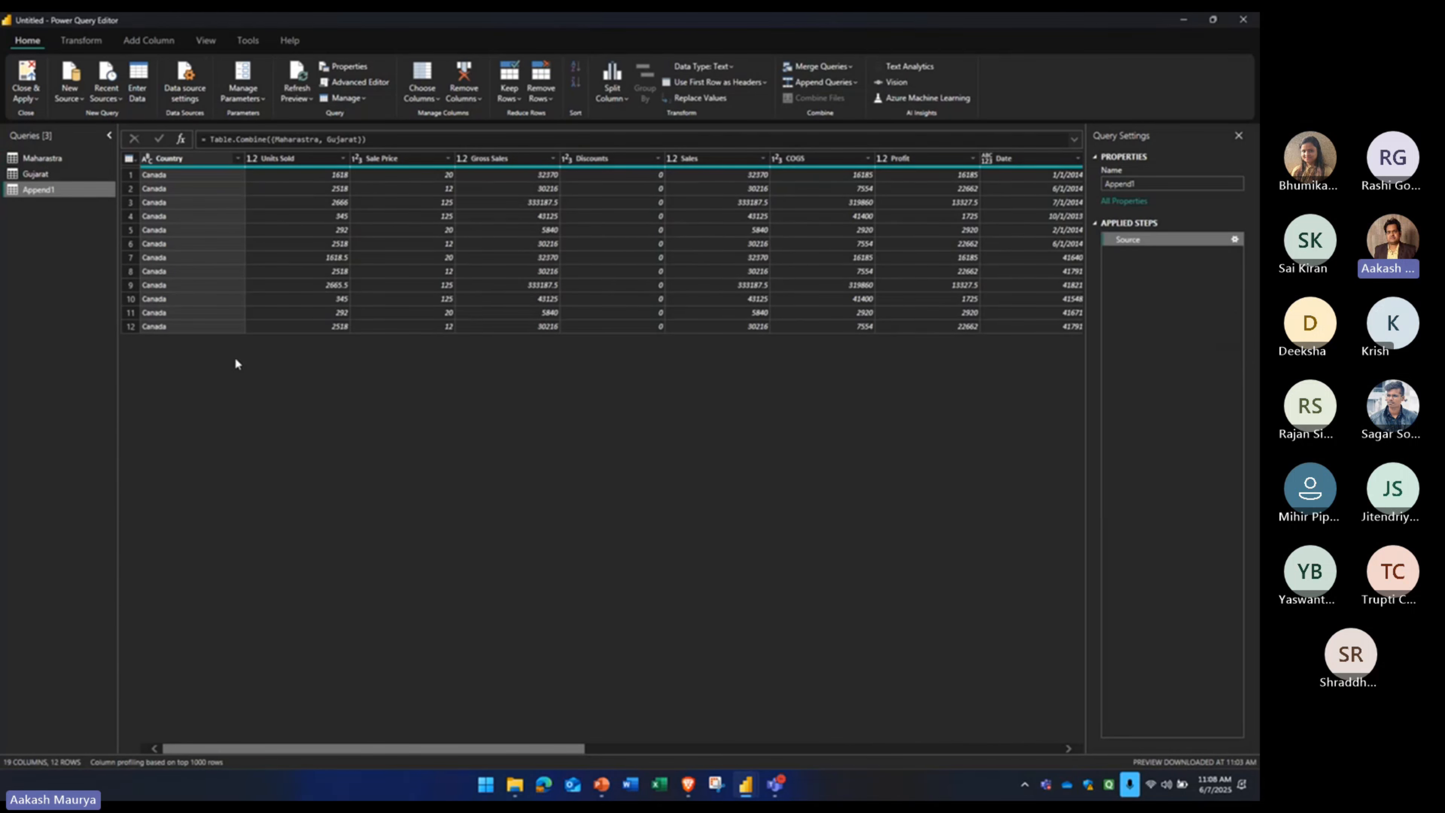
- Rename the newly appended query as Master Table
right_click(43, 197)
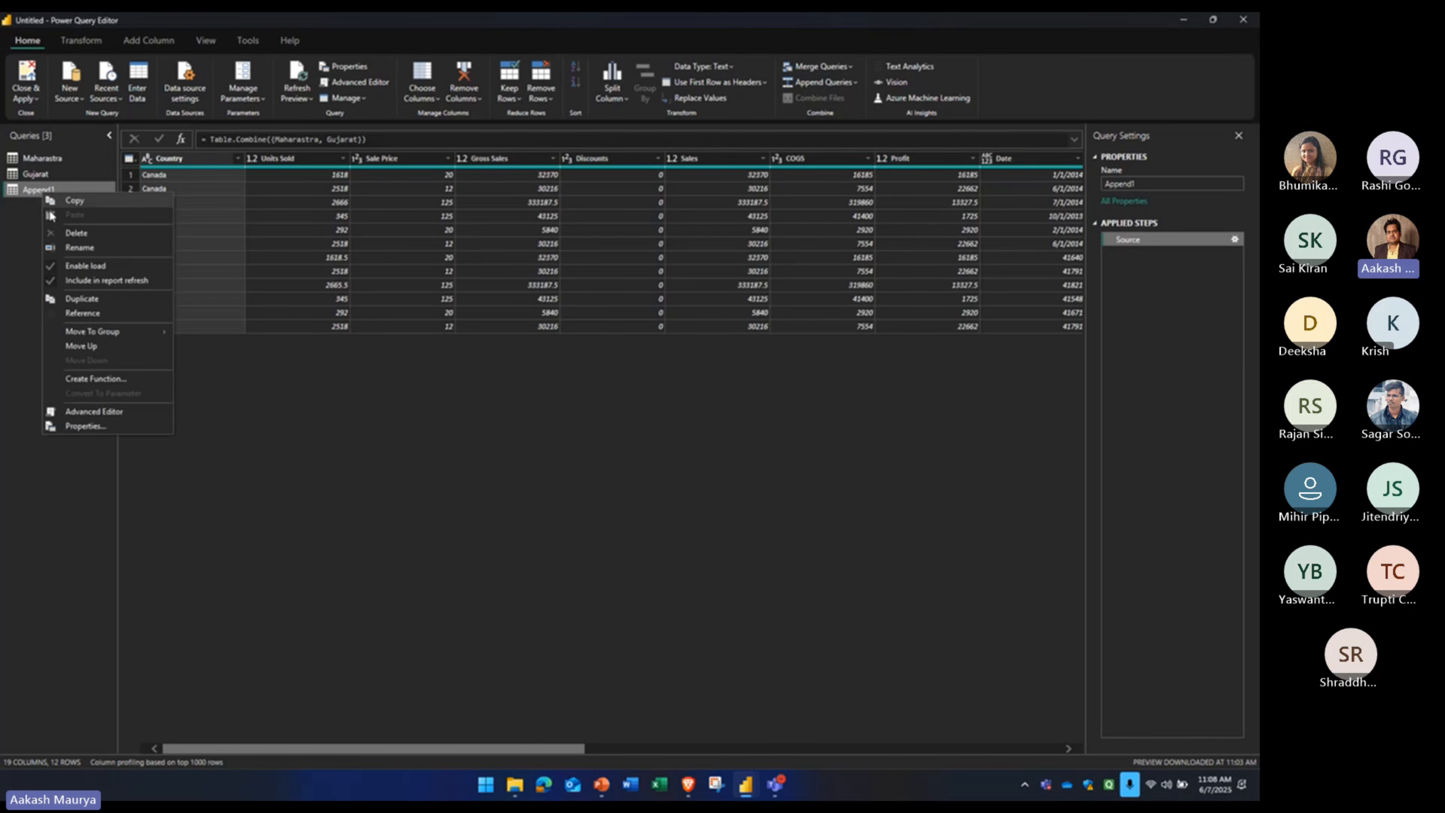
left_click(85, 247)
type("Master")
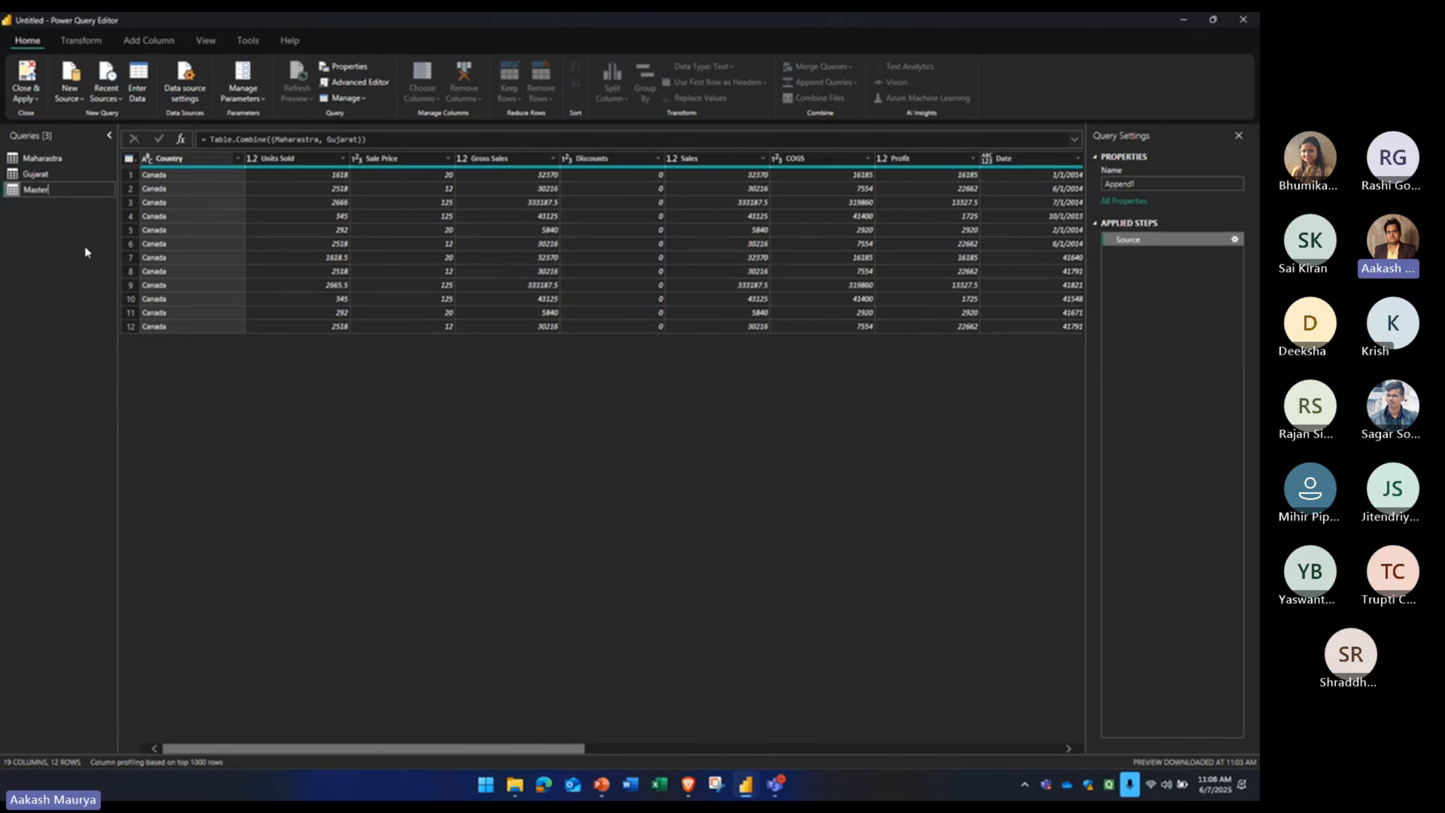
type(" Table")
key("Return")
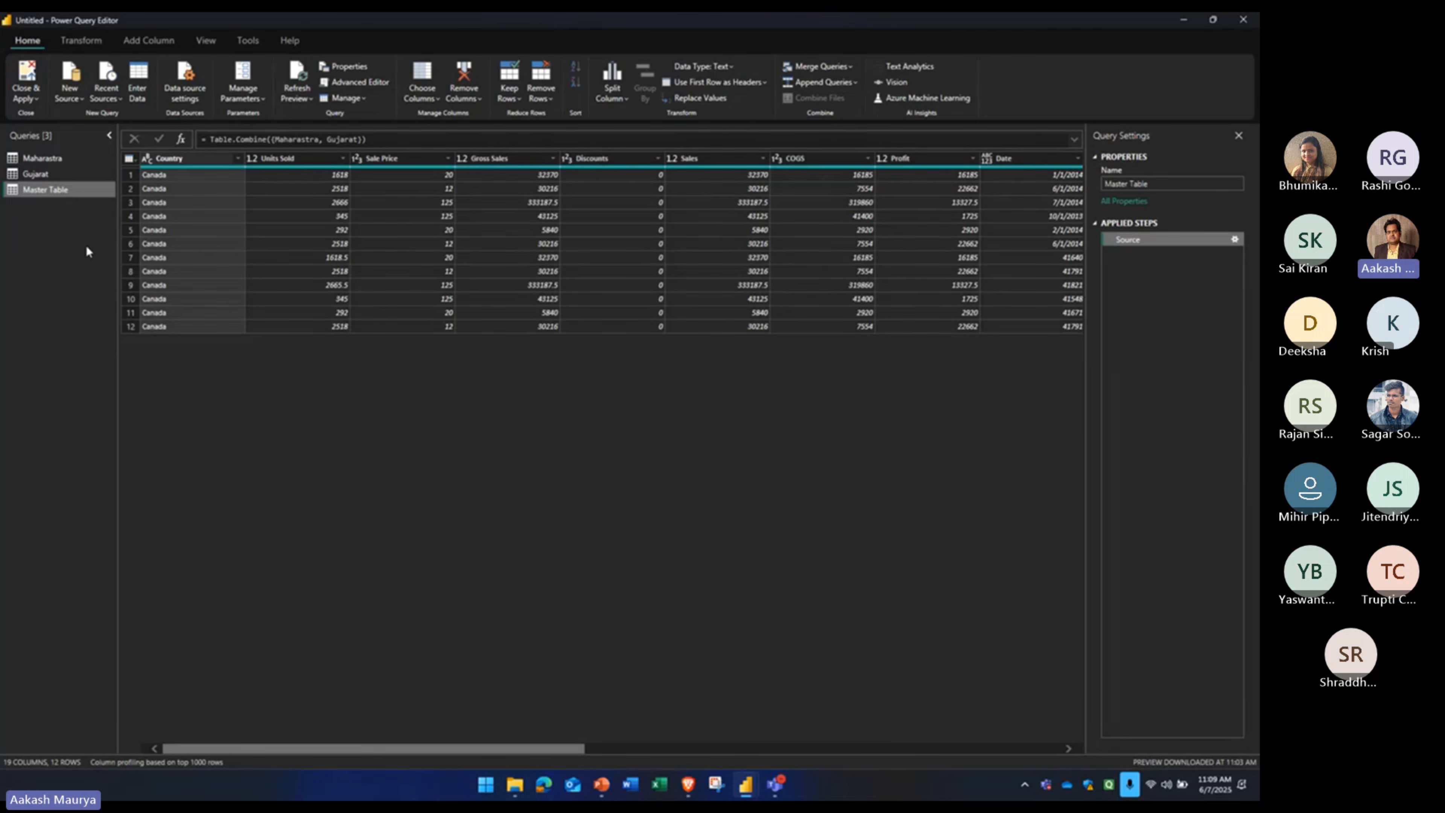
- Append the Gujarat table directly into the existing Maharastra query and remove the resulting Appended Query step
left_click(57, 160)
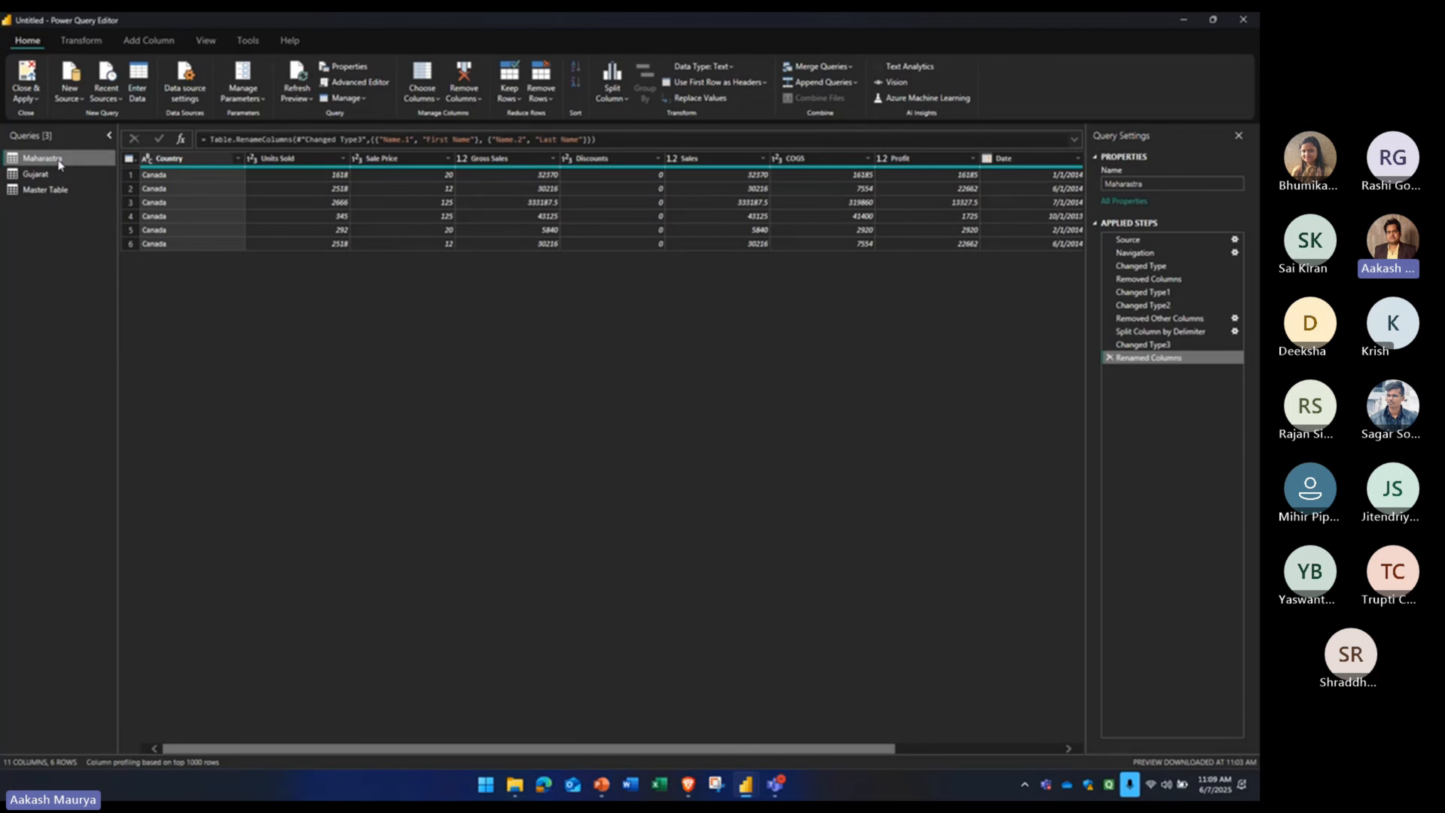
left_click(834, 85)
left_click(839, 102)
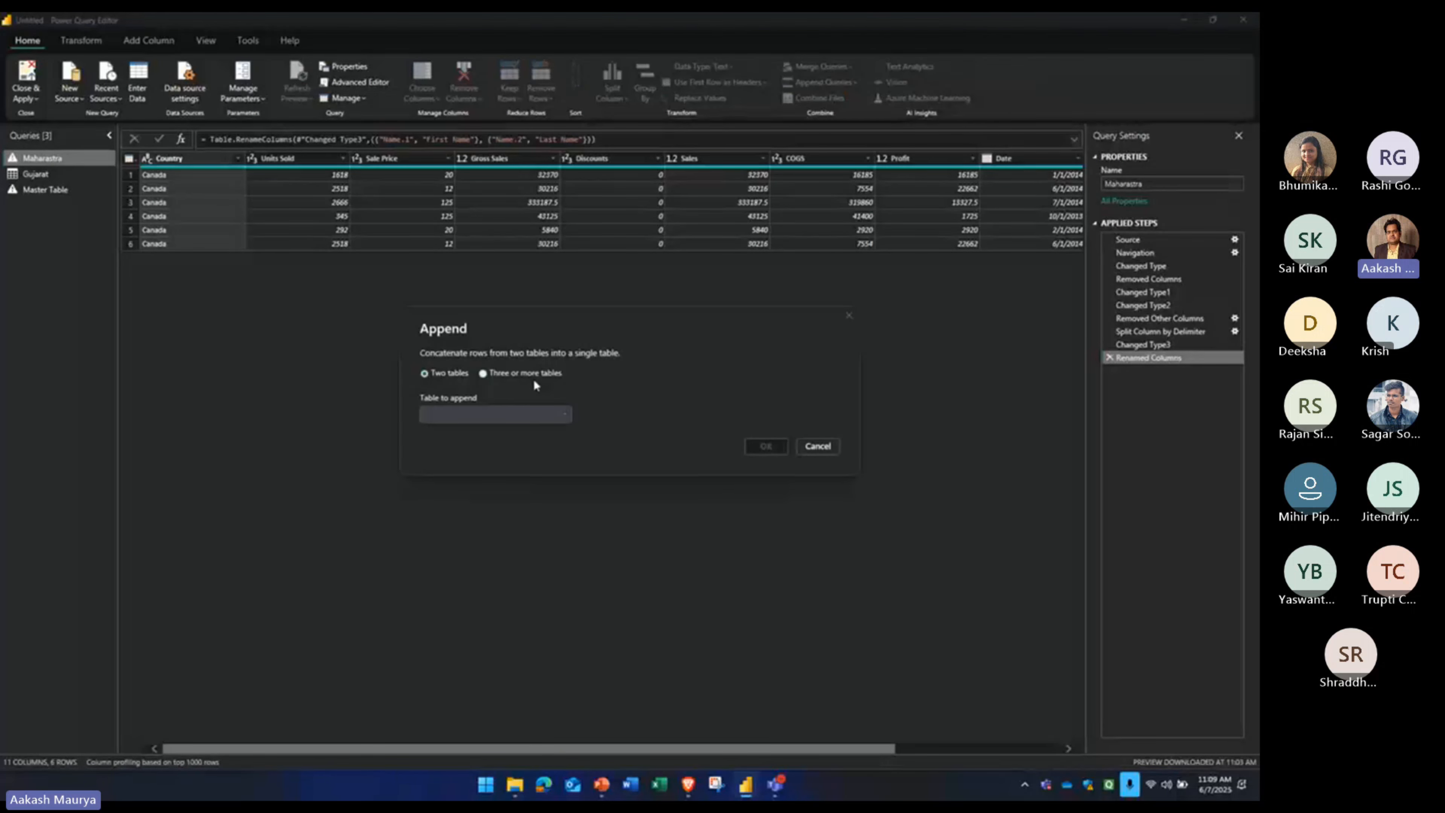
left_click(459, 413)
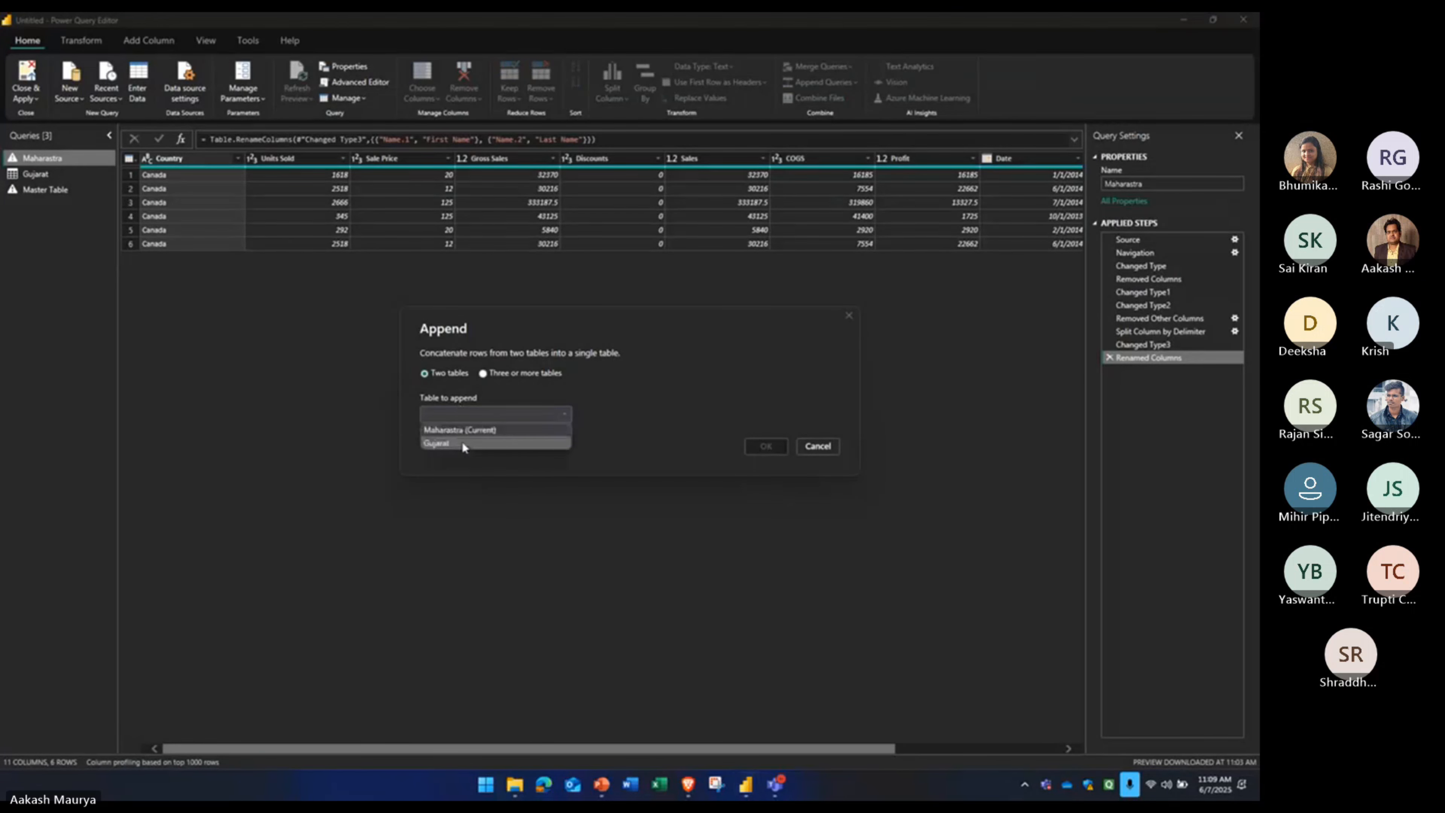
left_click(463, 443)
left_click(764, 444)
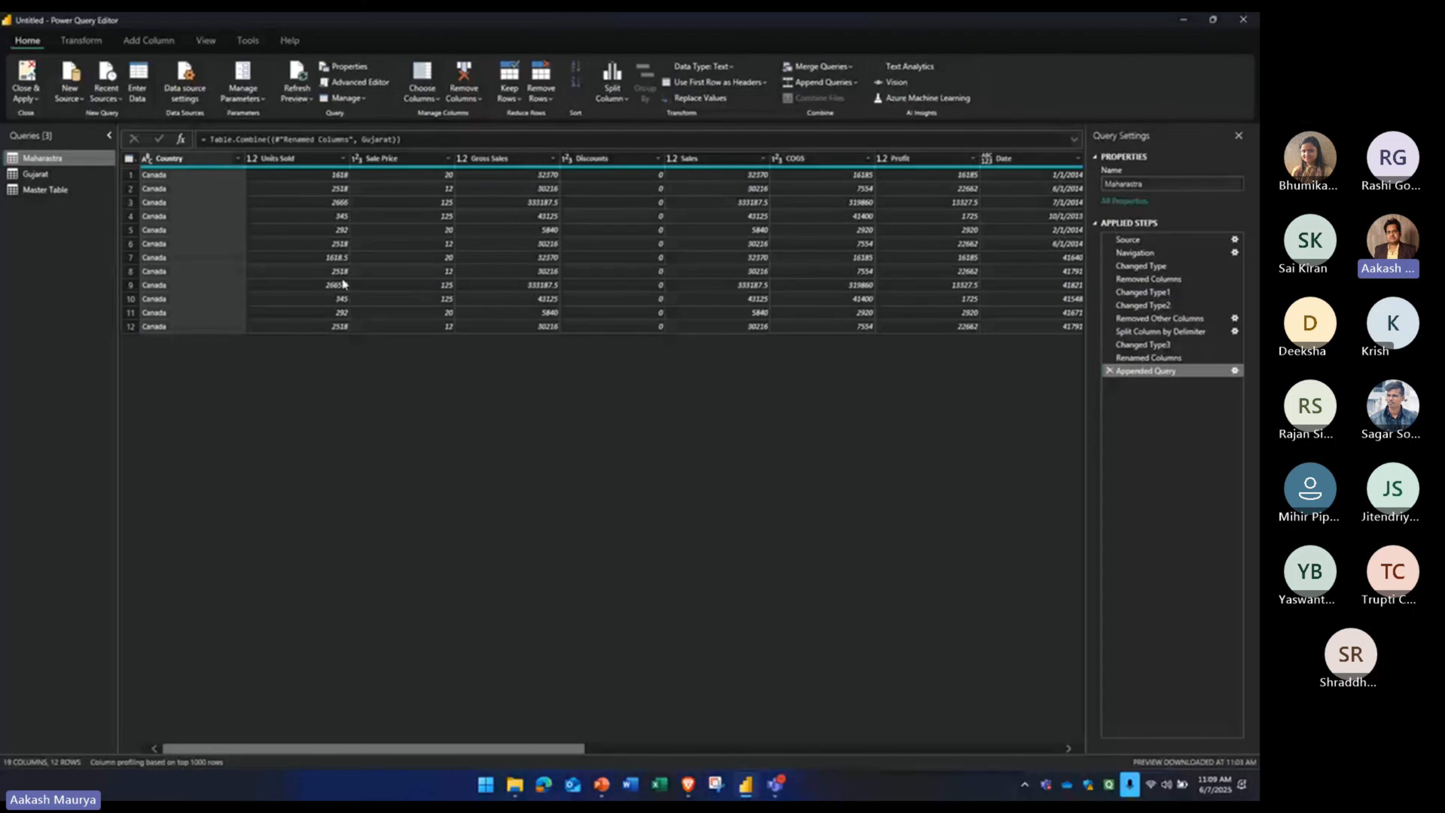
left_click(1109, 371)
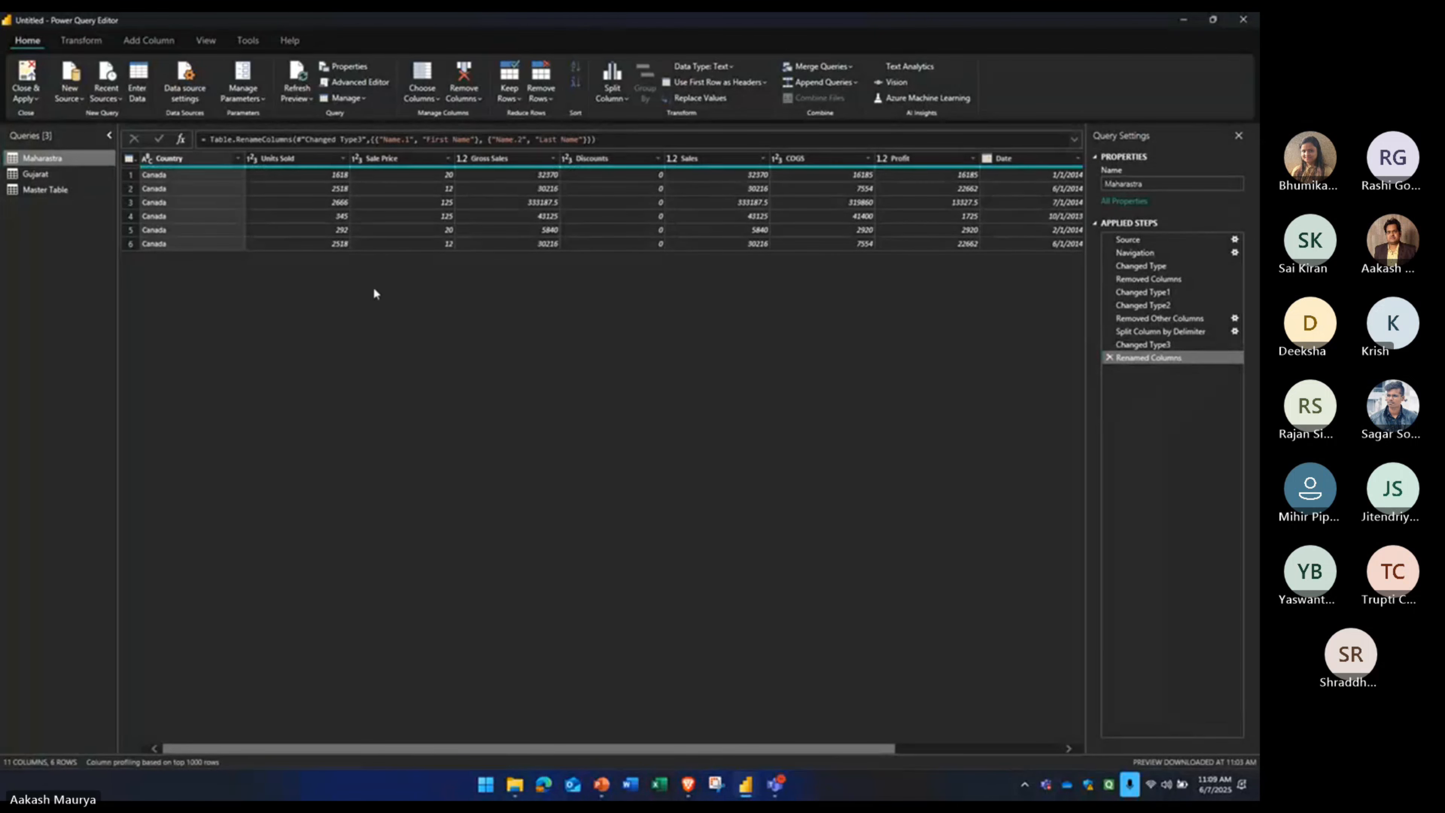
- Compare the Master Table query with its source queries Maharastra and Gujarat
left_click(41, 193)
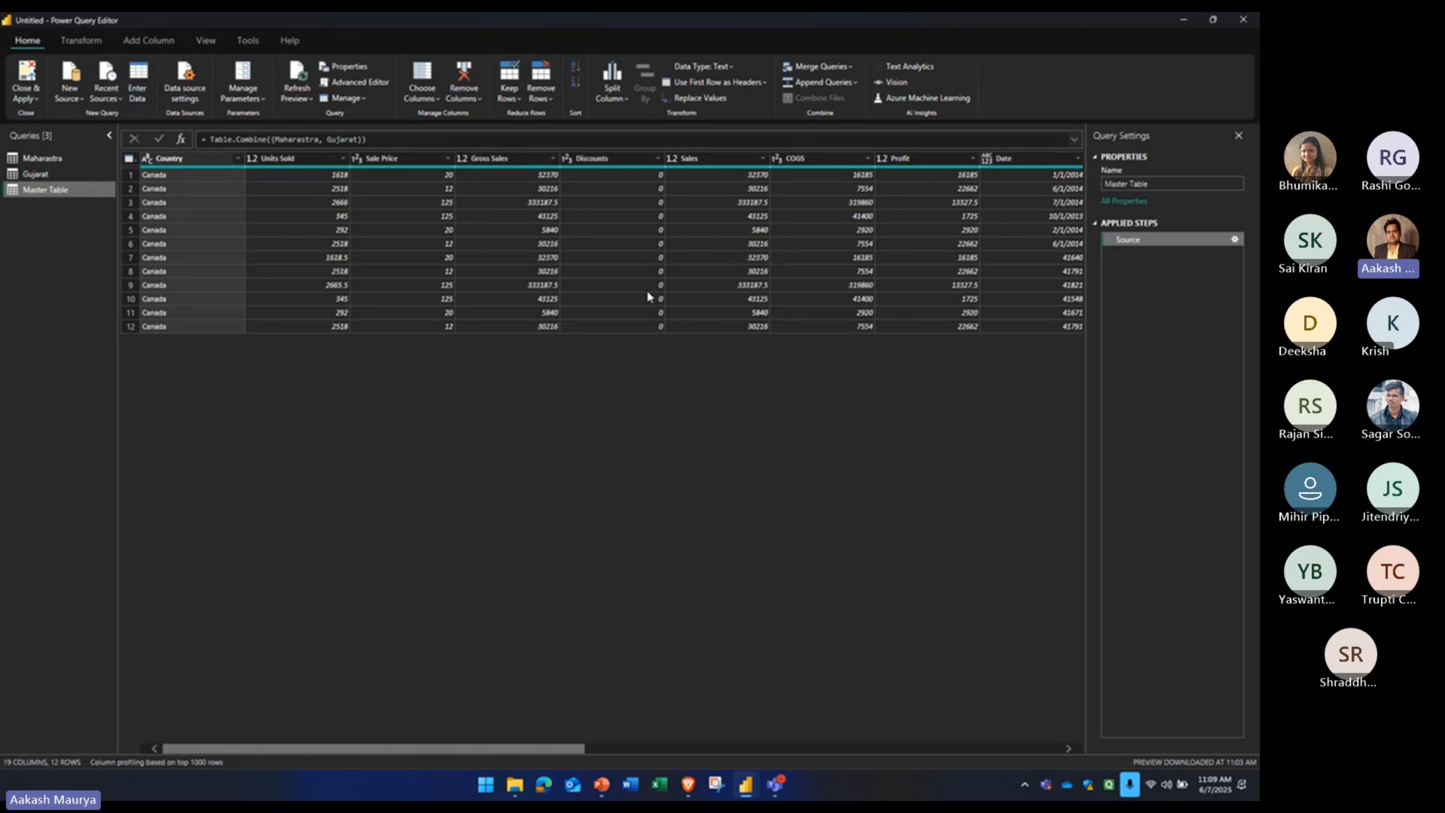
right_click(48, 193)
left_click(42, 159)
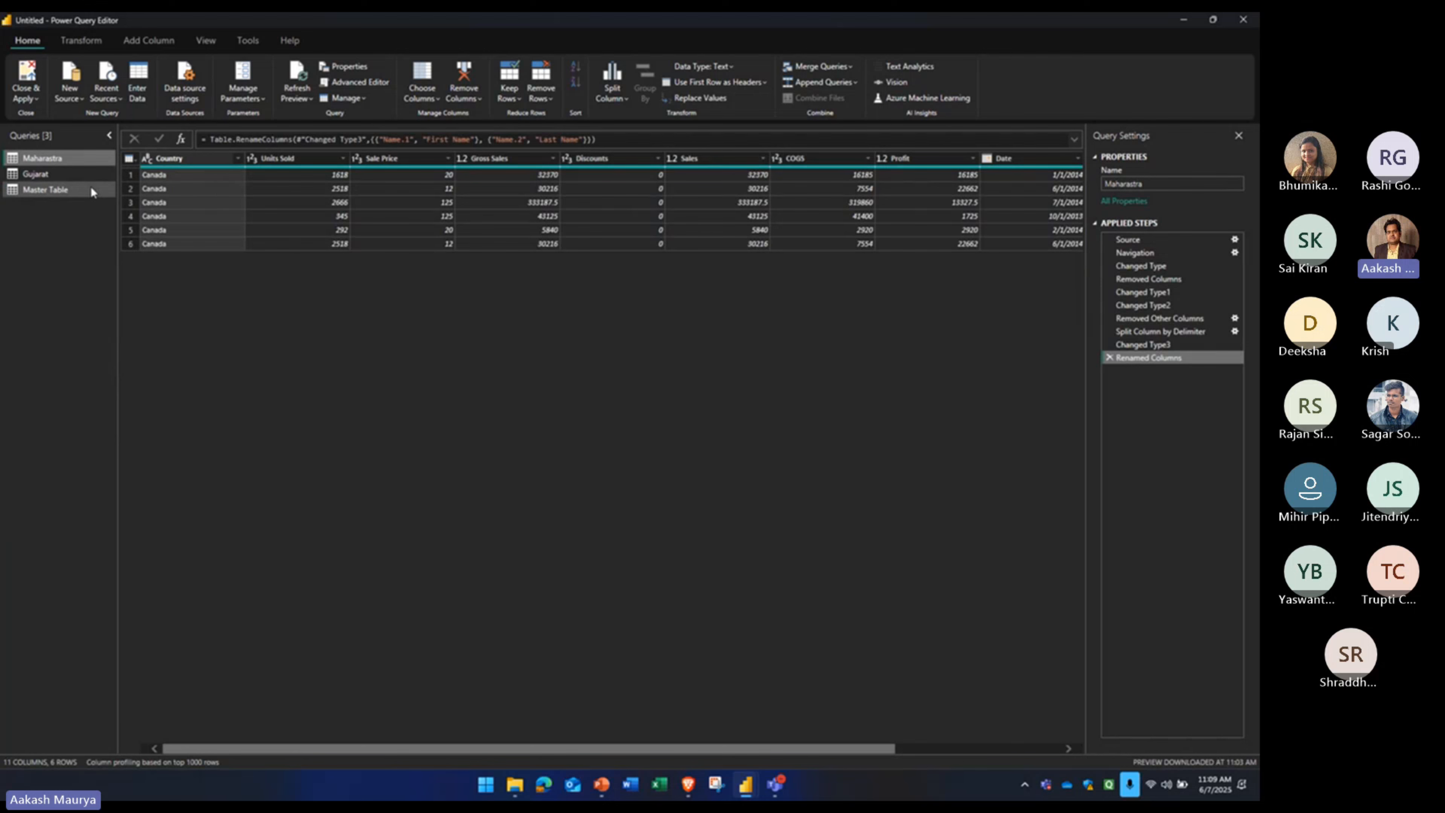
left_click(57, 174)
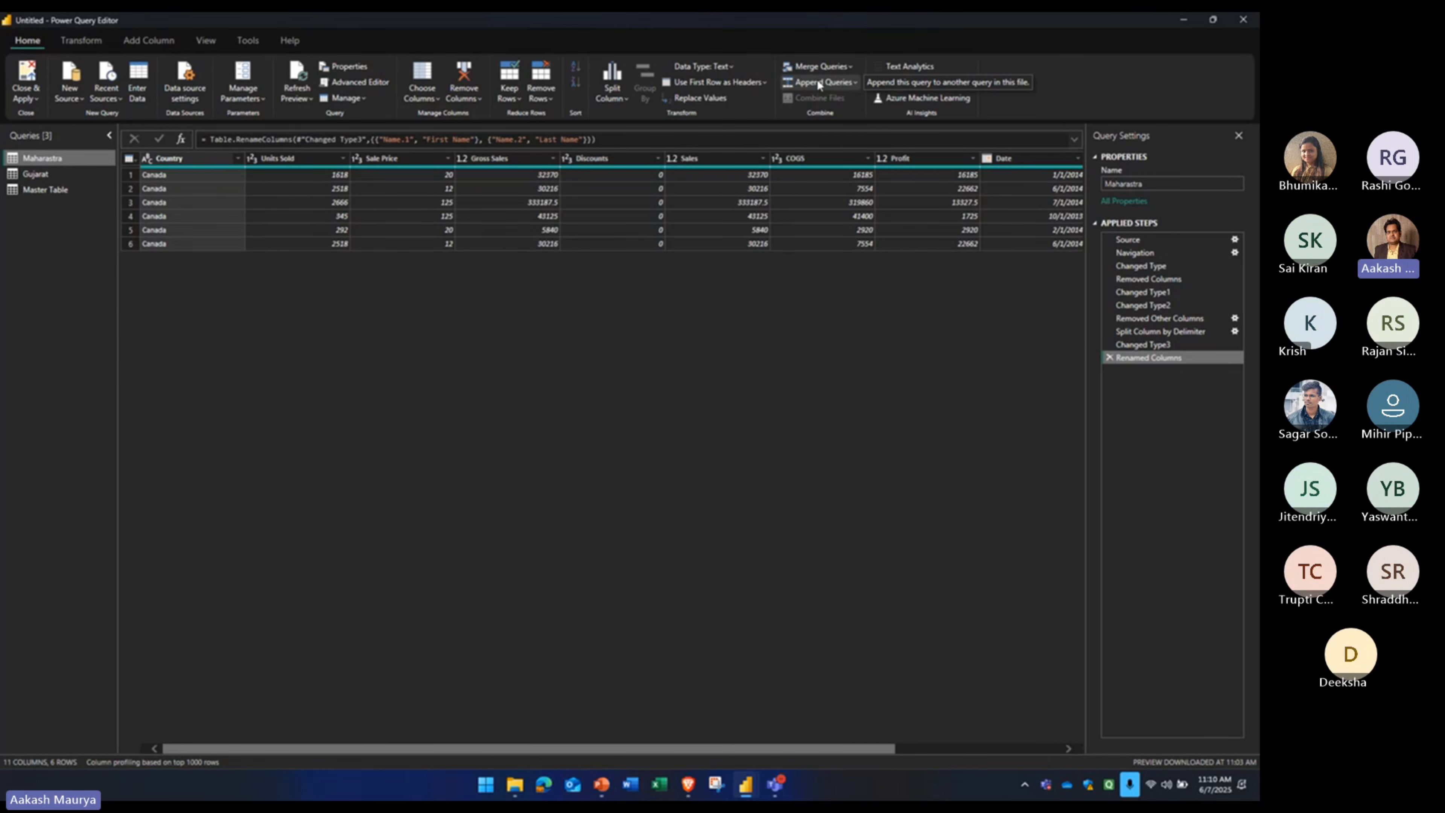
- Set up a merge as a new query with Maharastra as the first table and Gujarat as the second
left_click(830, 67)
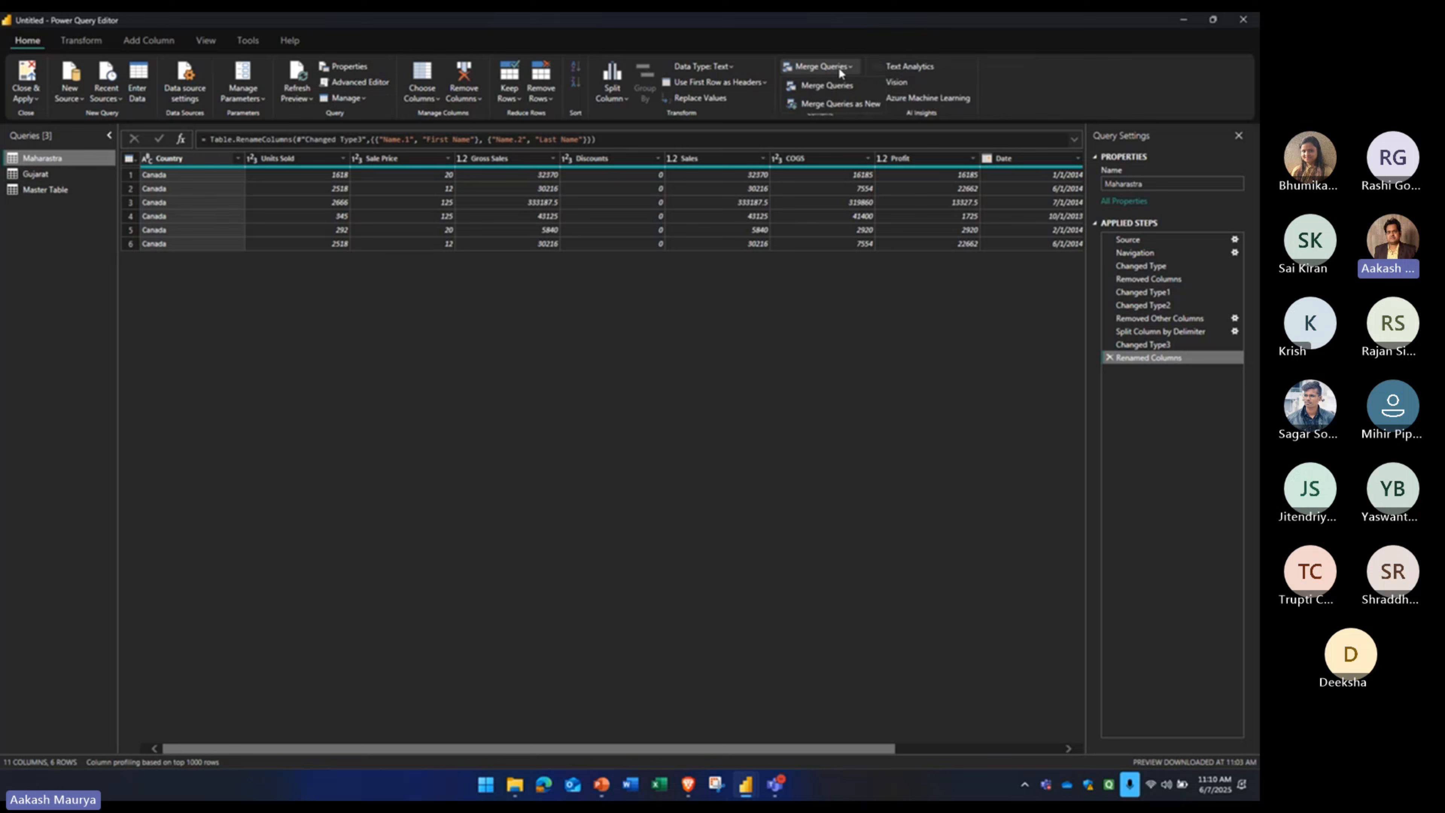
left_click(839, 105)
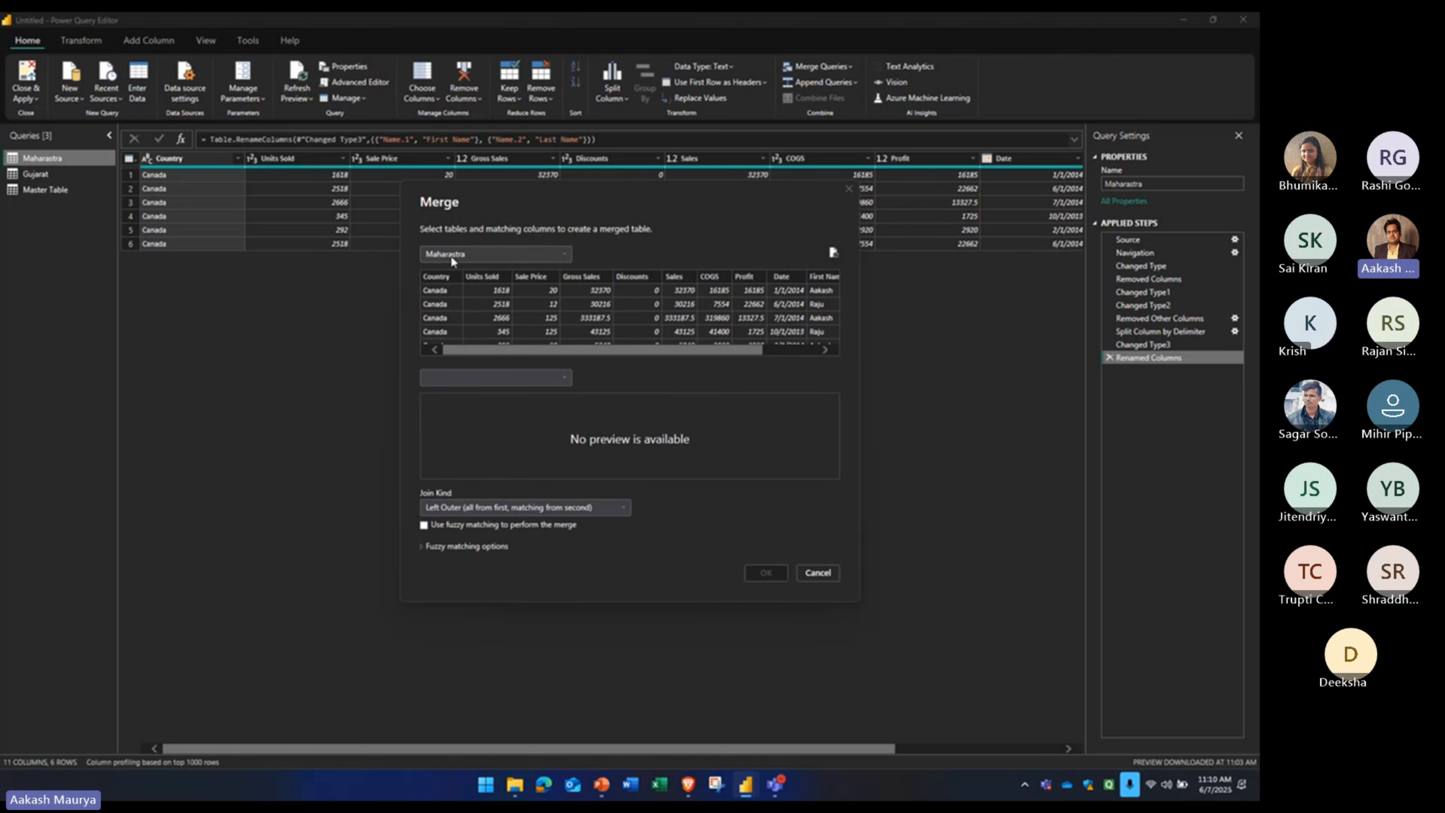
left_click(491, 377)
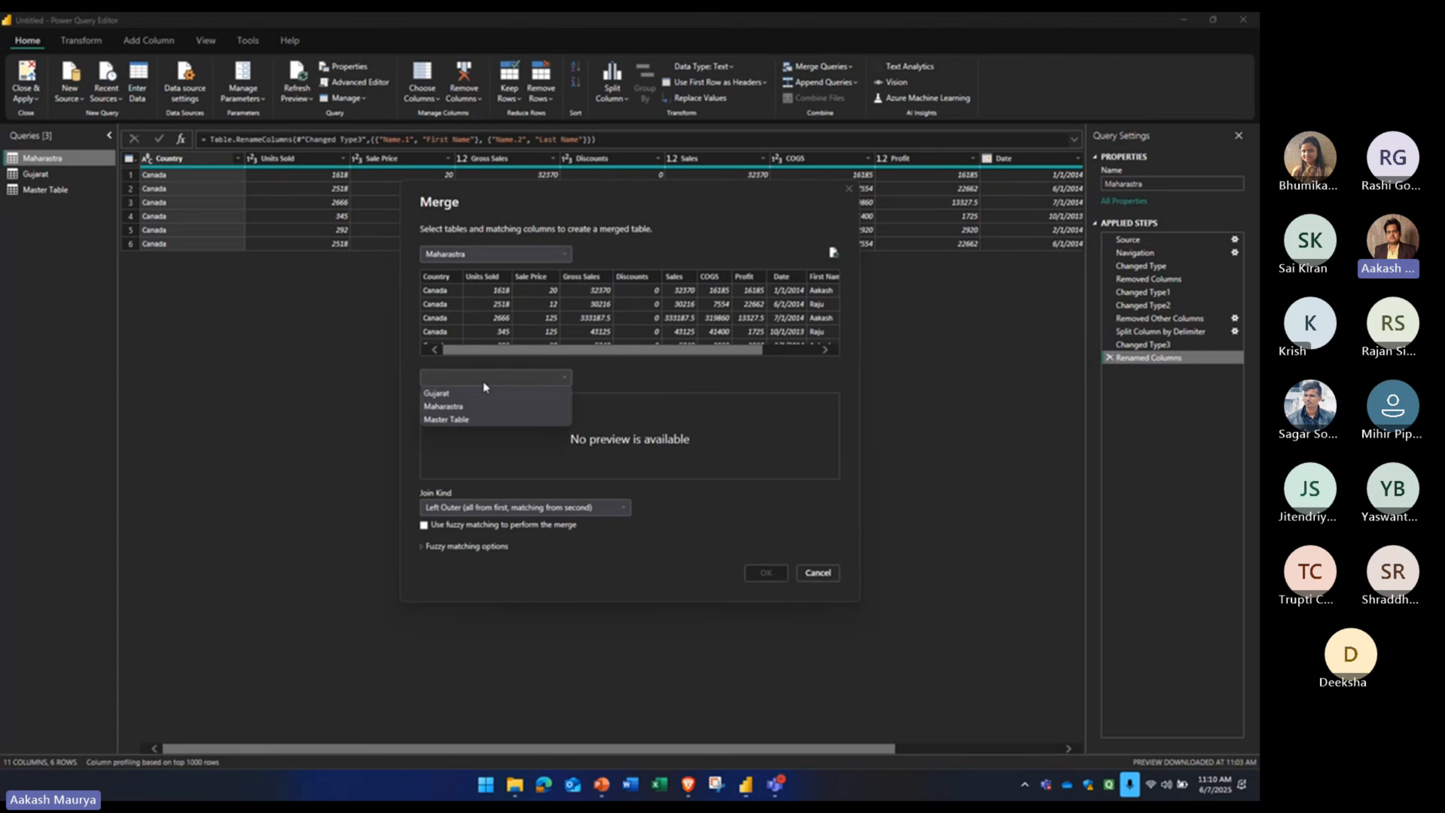
left_click(465, 393)
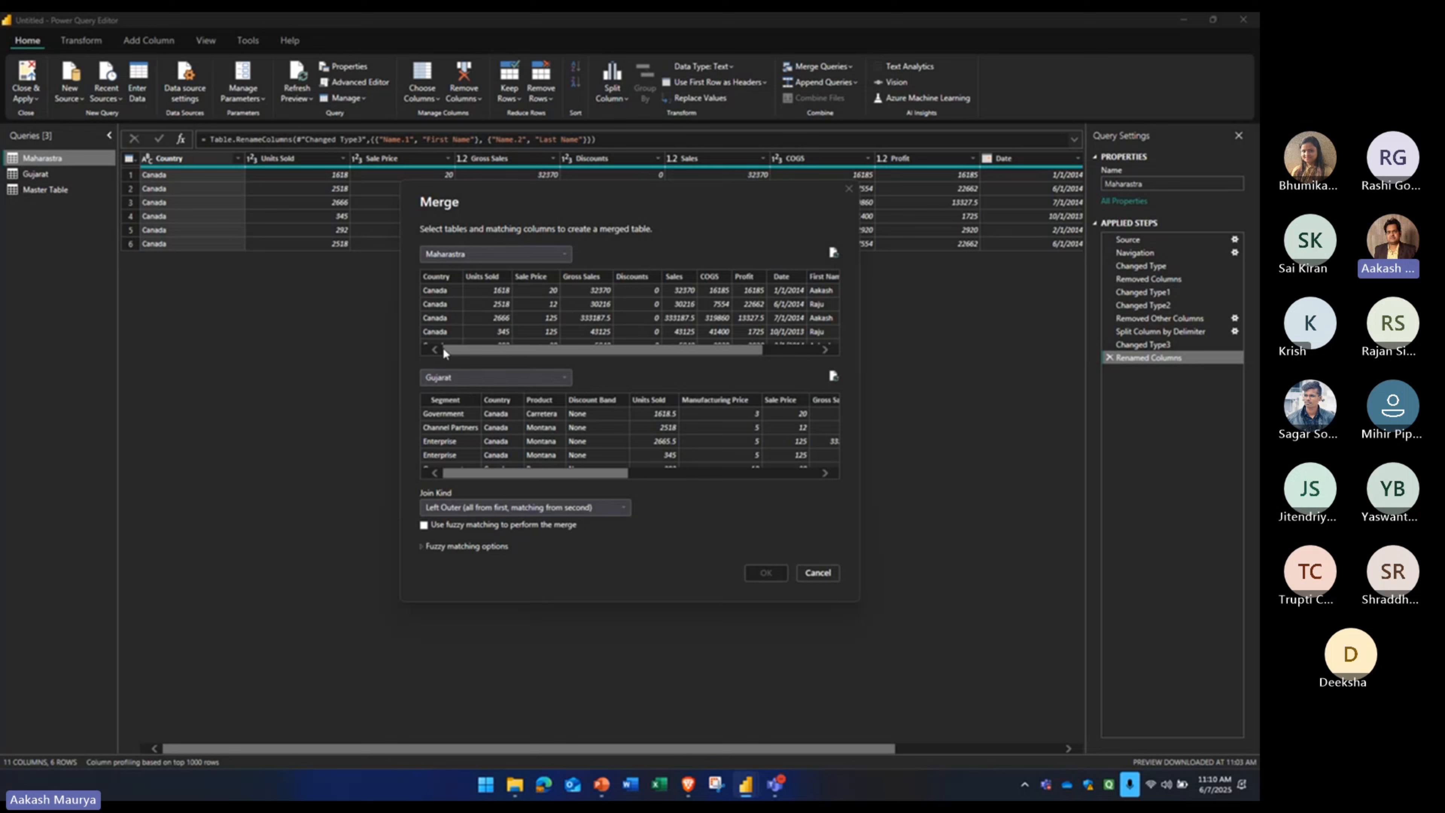
- Match both tables on their Country columns and create the merged query with the Left Outer join kind
left_click(439, 277)
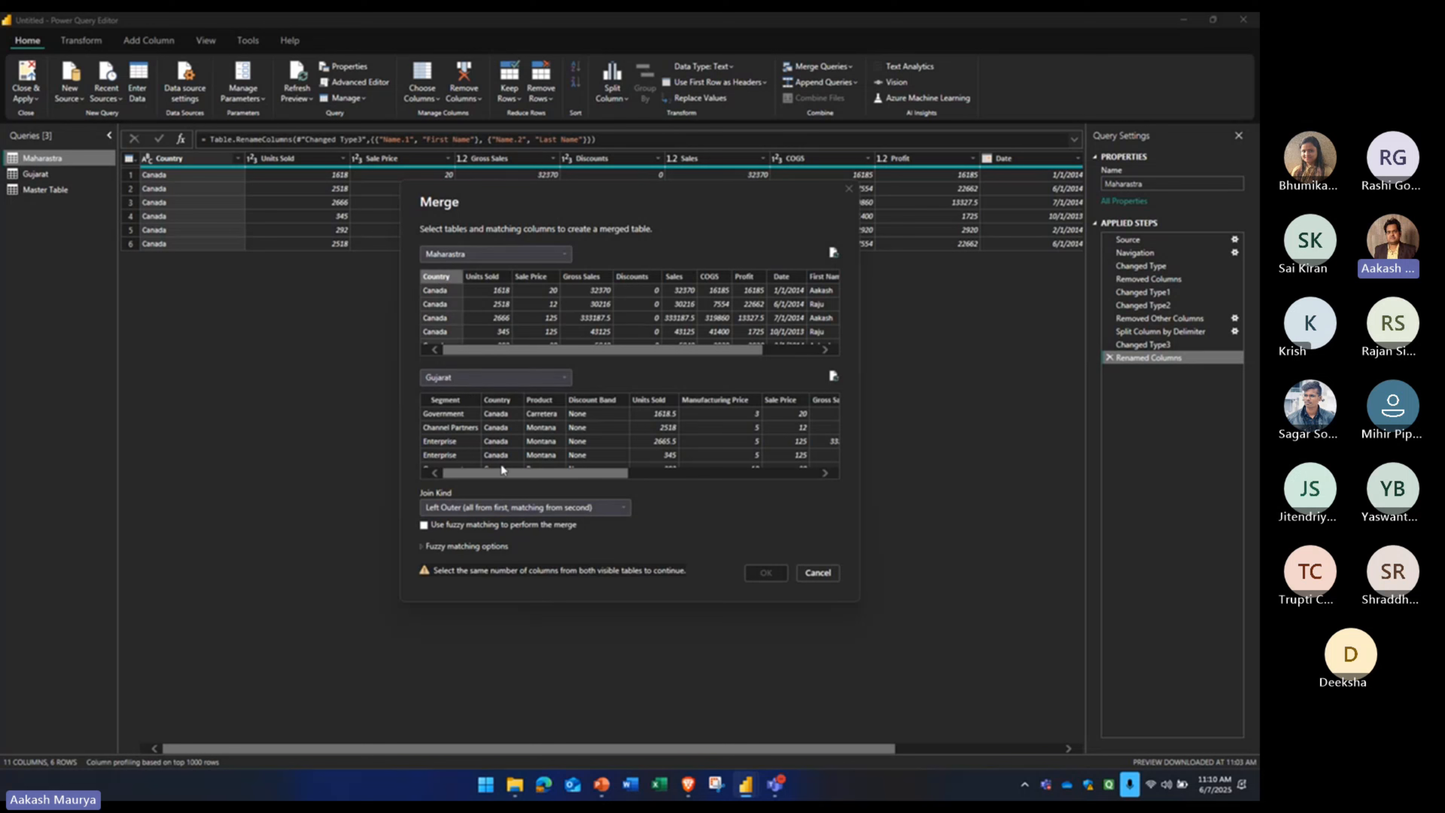
left_click(505, 473)
left_click(499, 275)
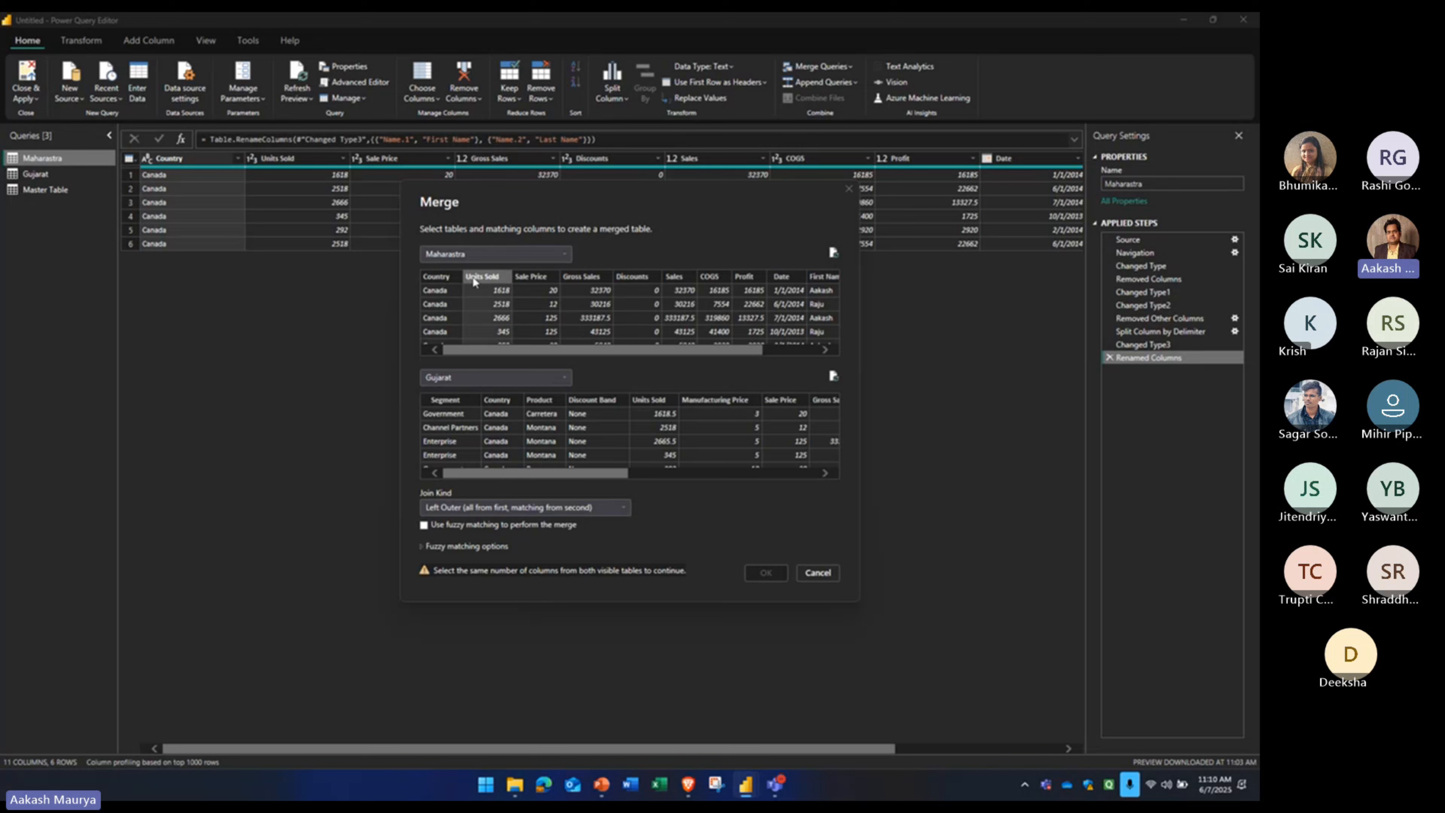
left_click(435, 277)
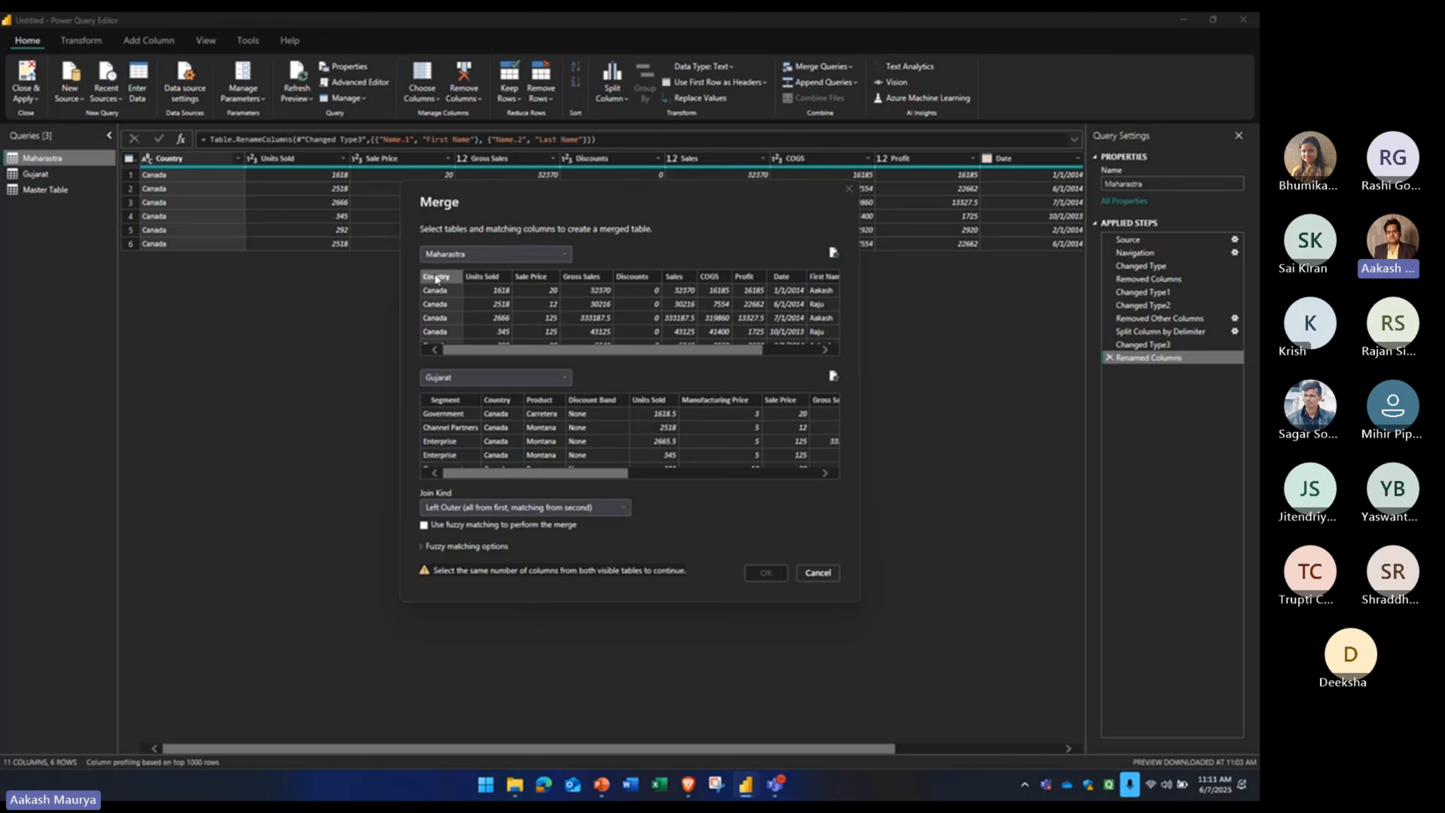
left_click(501, 401)
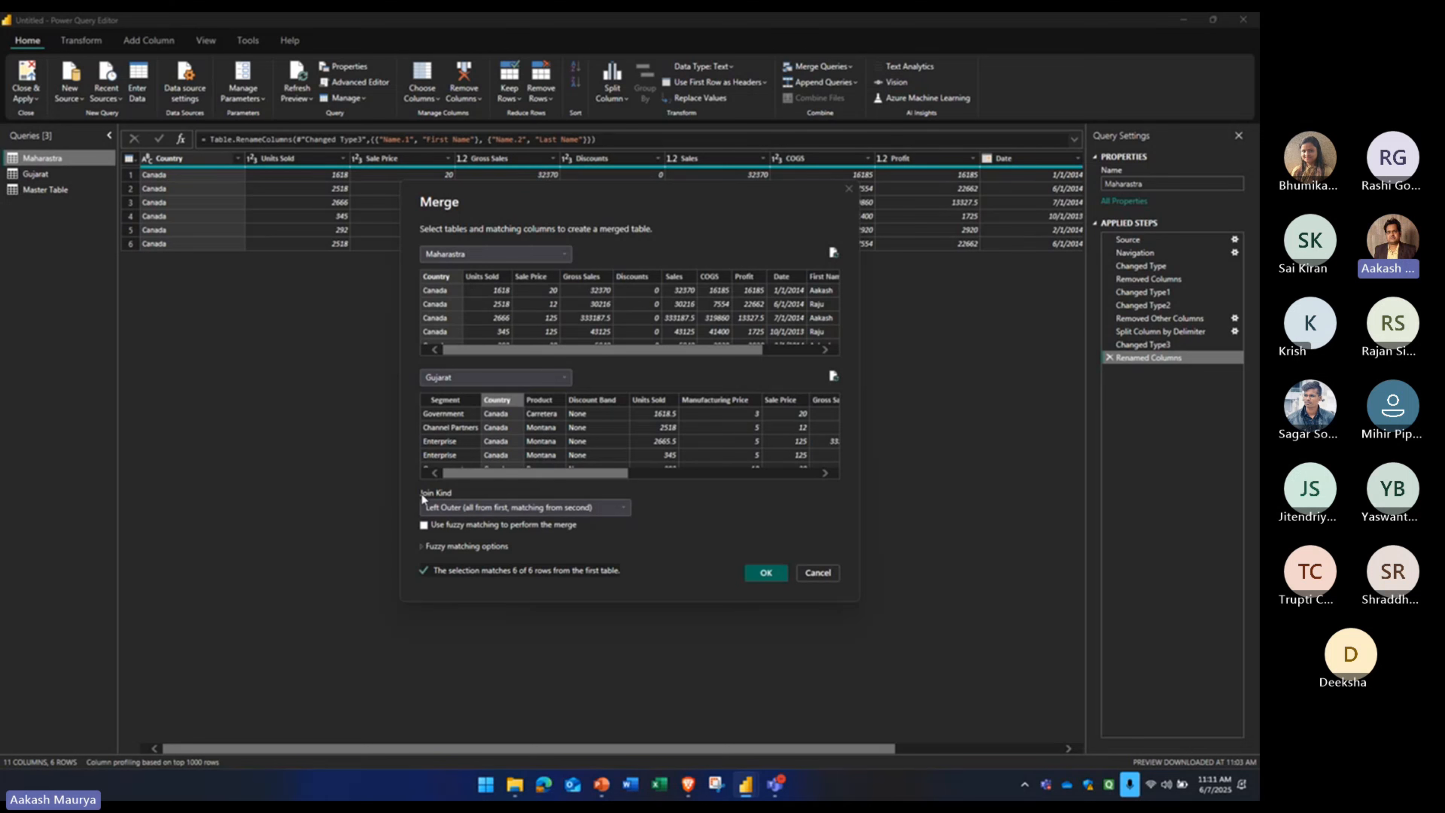
left_click(481, 510)
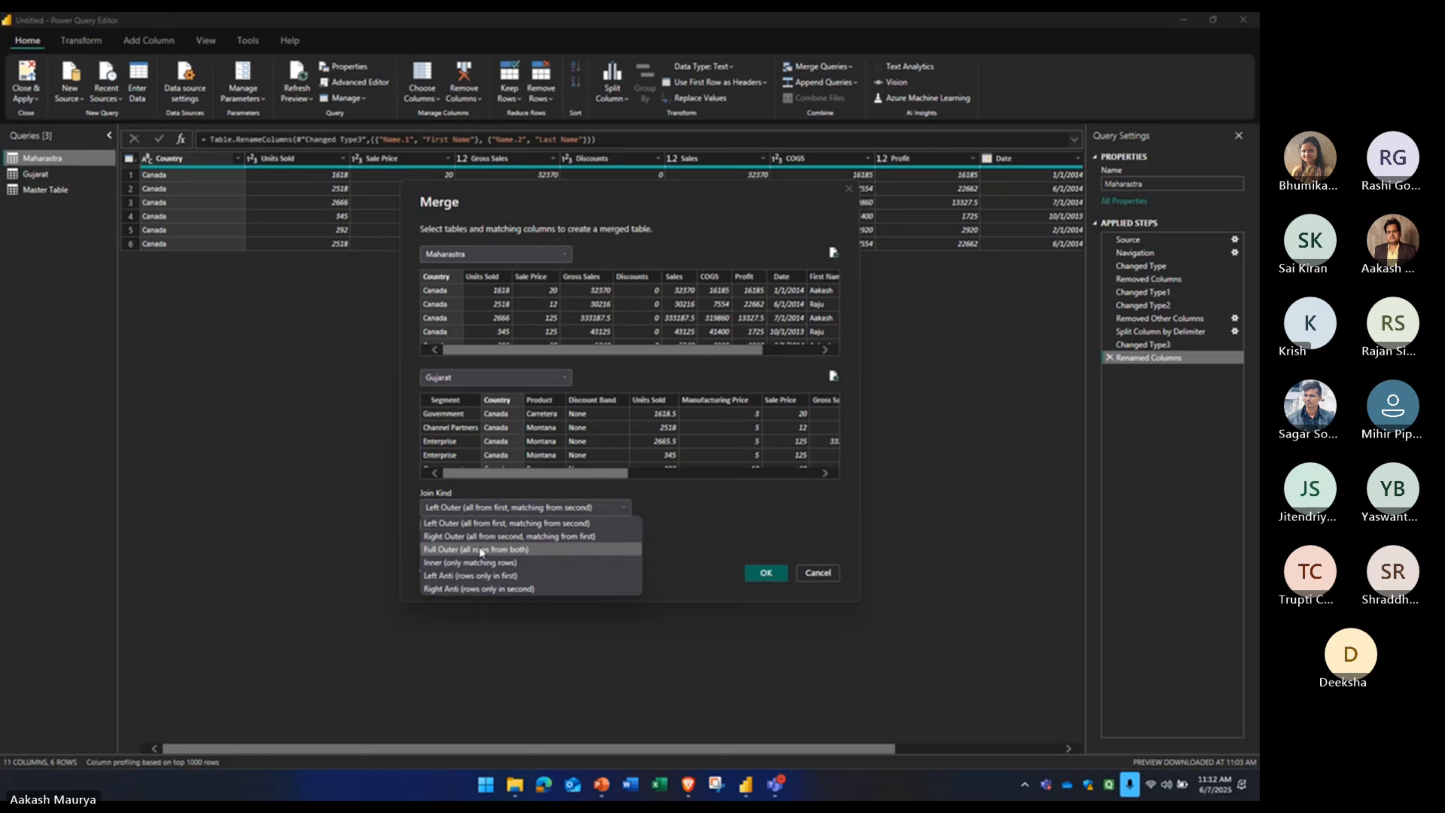
left_click(486, 528)
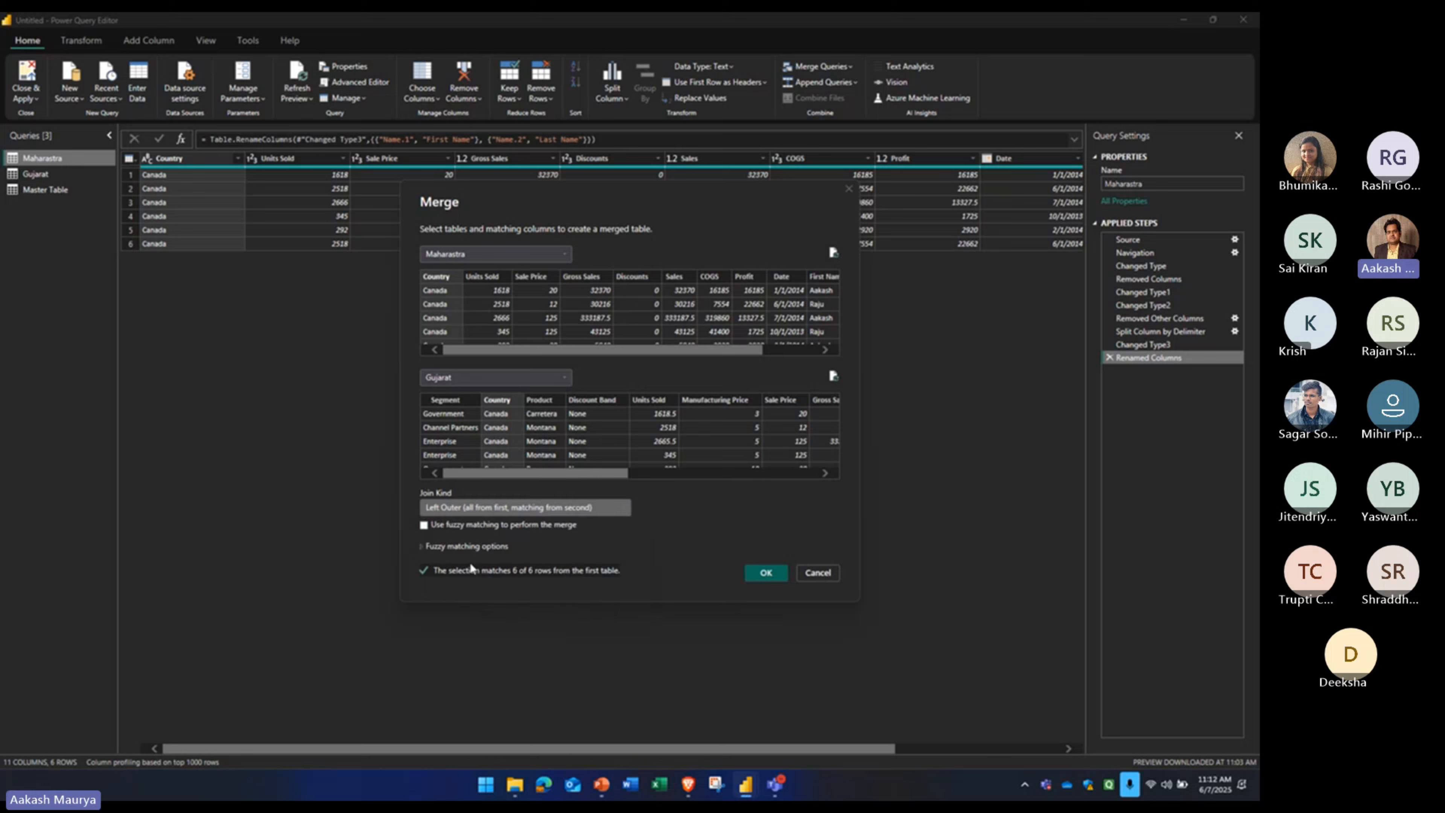
left_click(759, 571)
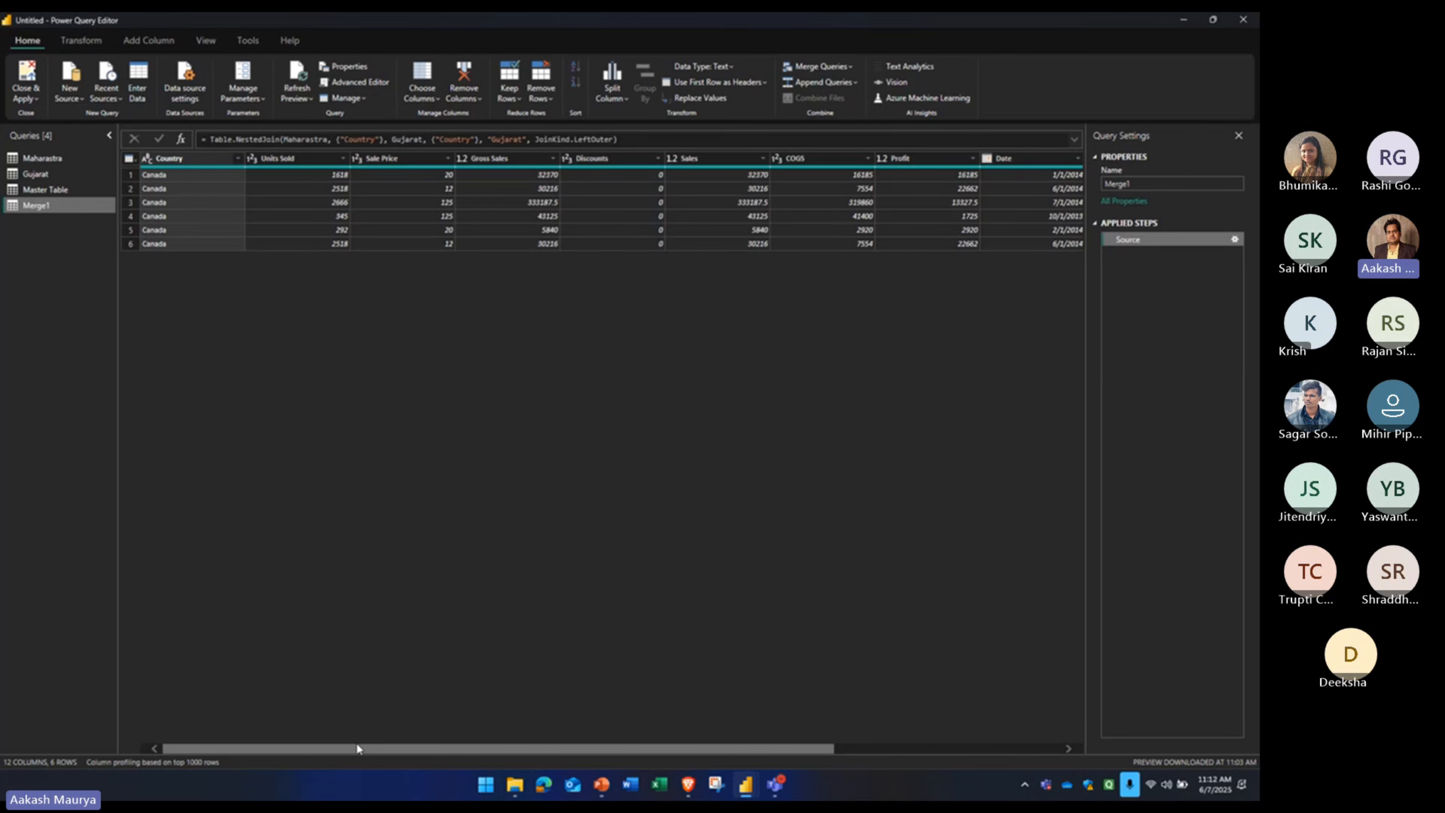
- Expand the nested Gujarat column to only Sale Price, Discounts, Profit and Date, keeping the original column name as prefix
left_click_drag(357, 743, 646, 749)
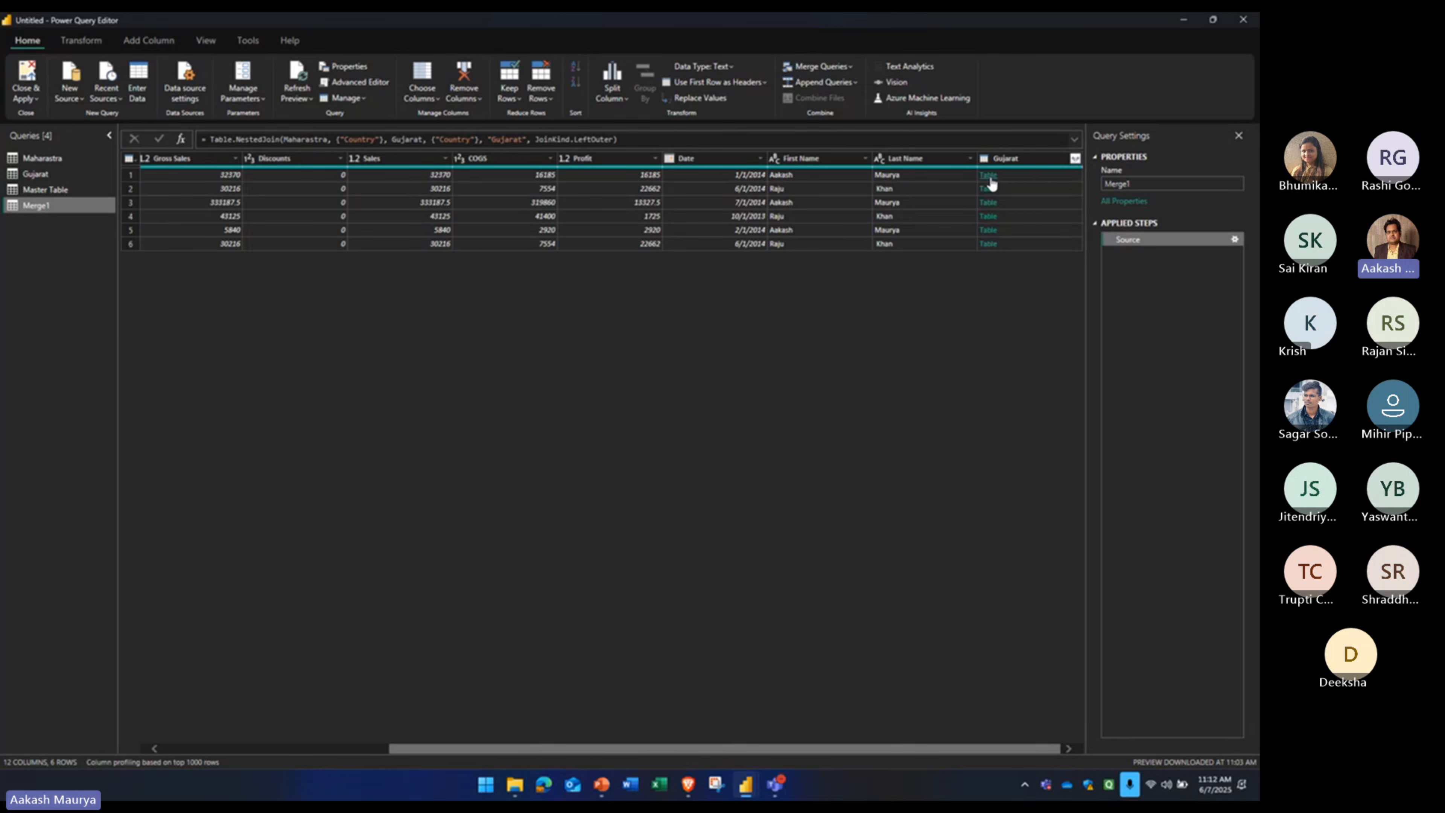
left_click(1074, 159)
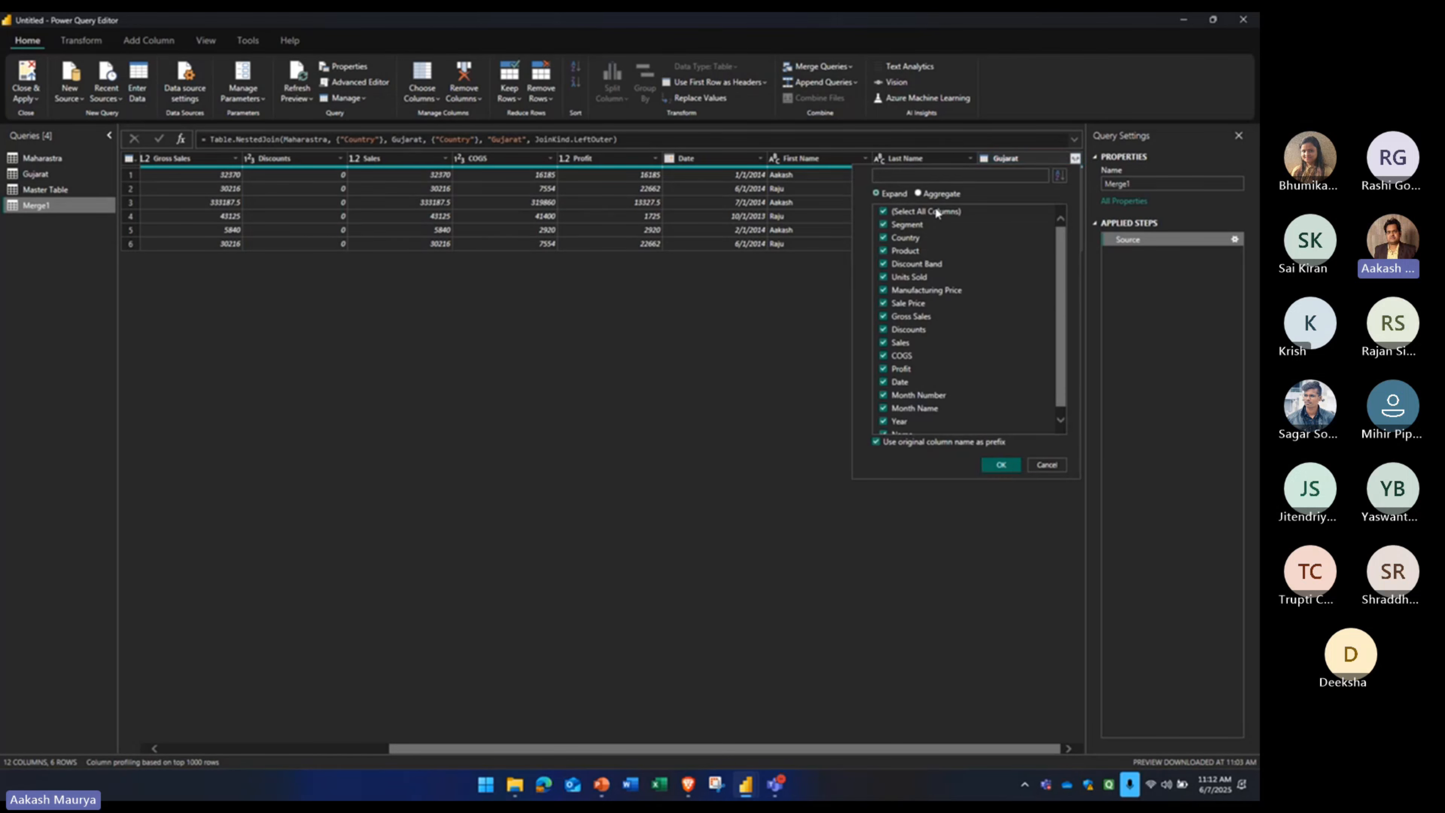
left_click(916, 212)
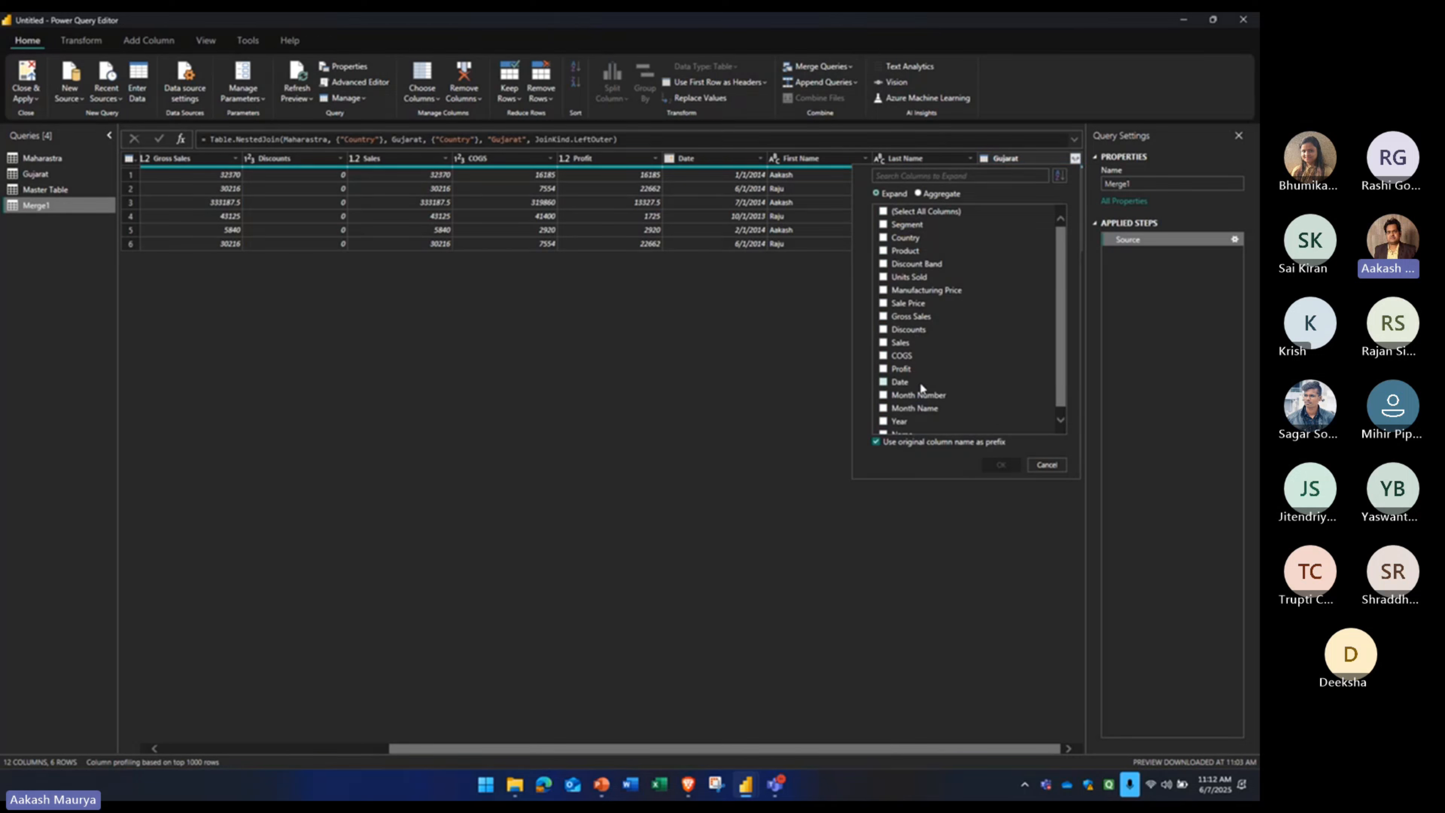
left_click(883, 369)
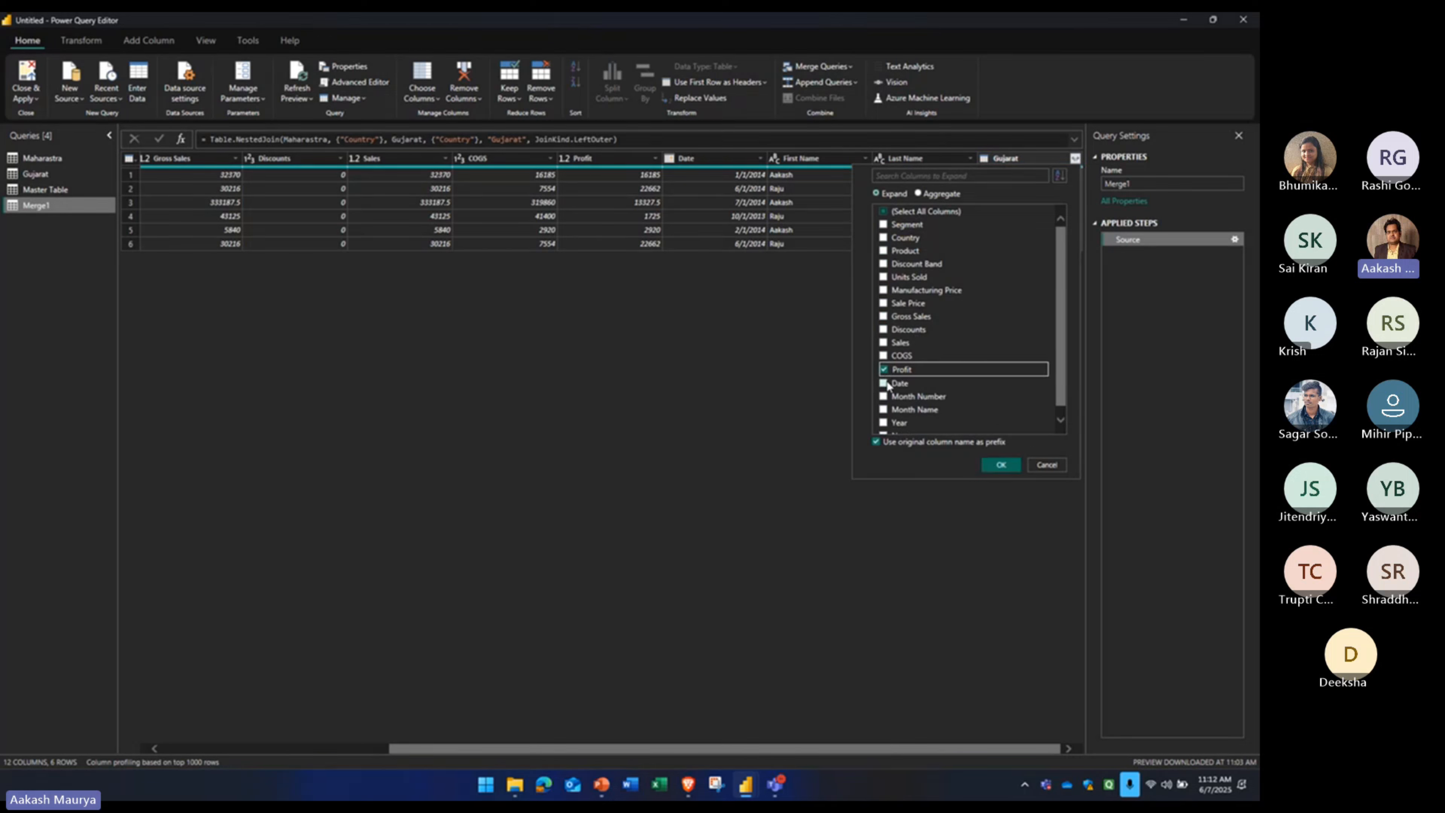
left_click(885, 382)
left_click(884, 330)
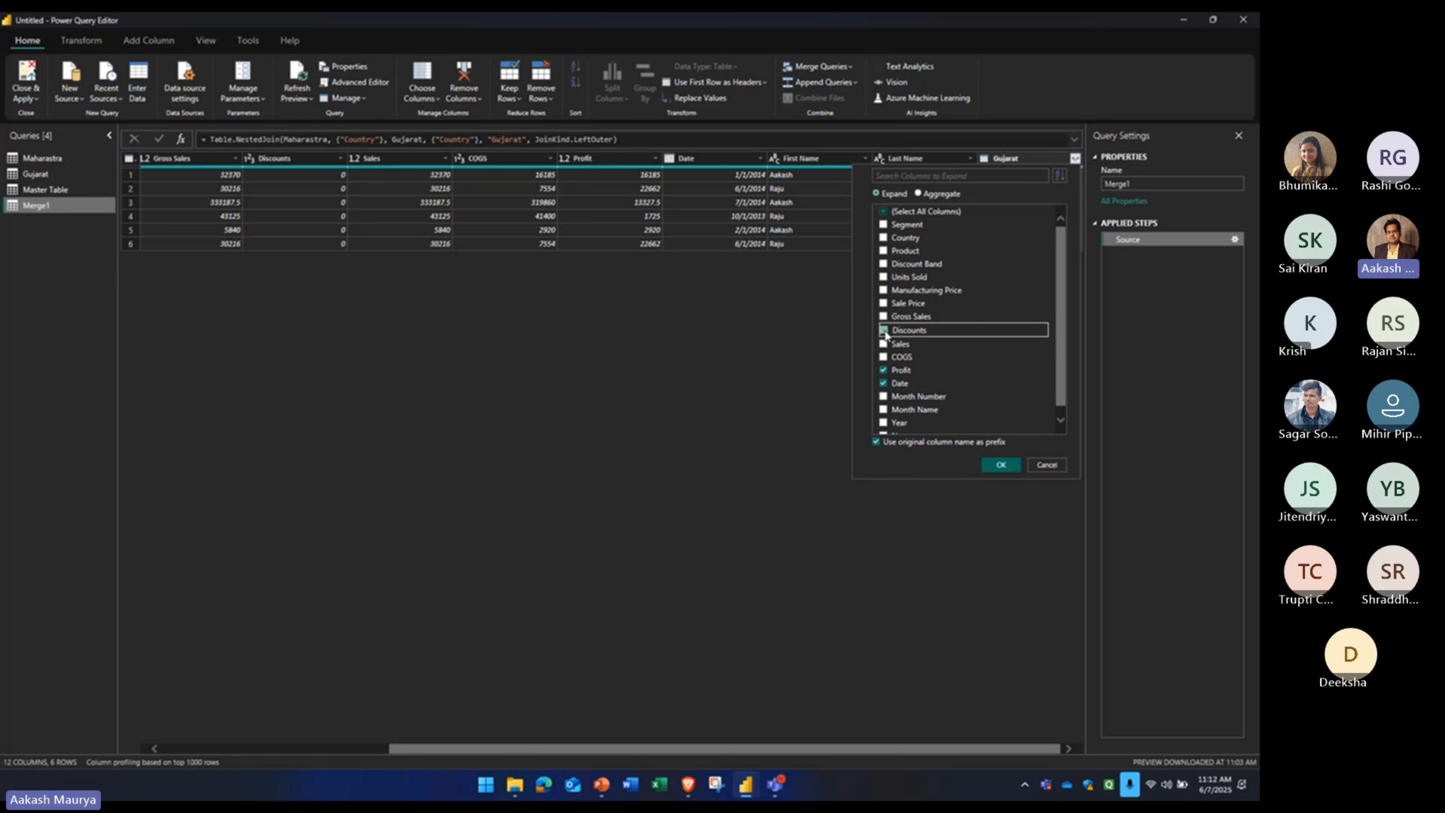
left_click(884, 304)
left_click(999, 465)
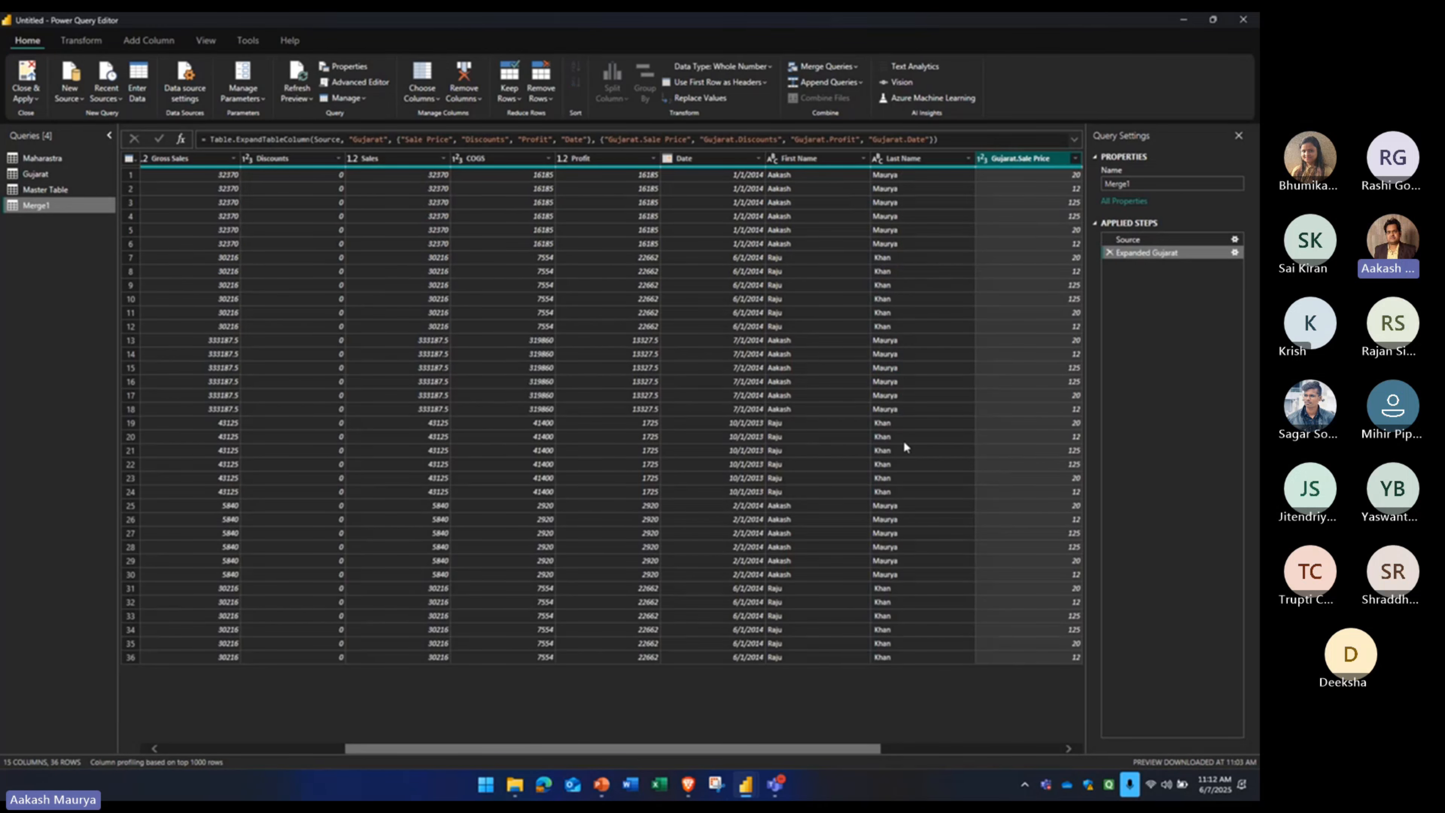
- Review the expanded Gujarat columns alongside the Maharastra columns and delete the merged query
left_click_drag(547, 749, 817, 750)
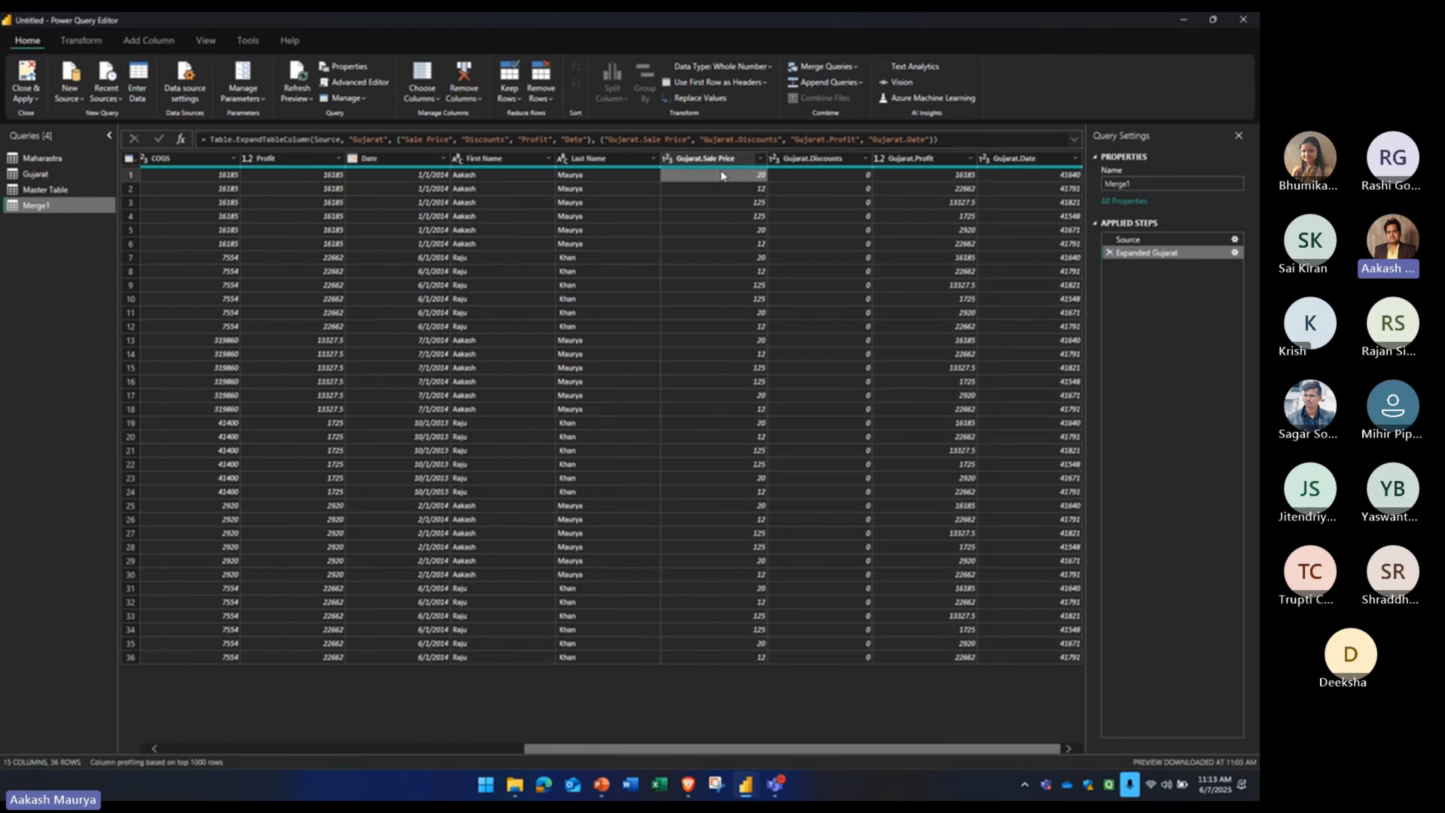
left_click(721, 170)
left_click_drag(755, 672, 329, 674)
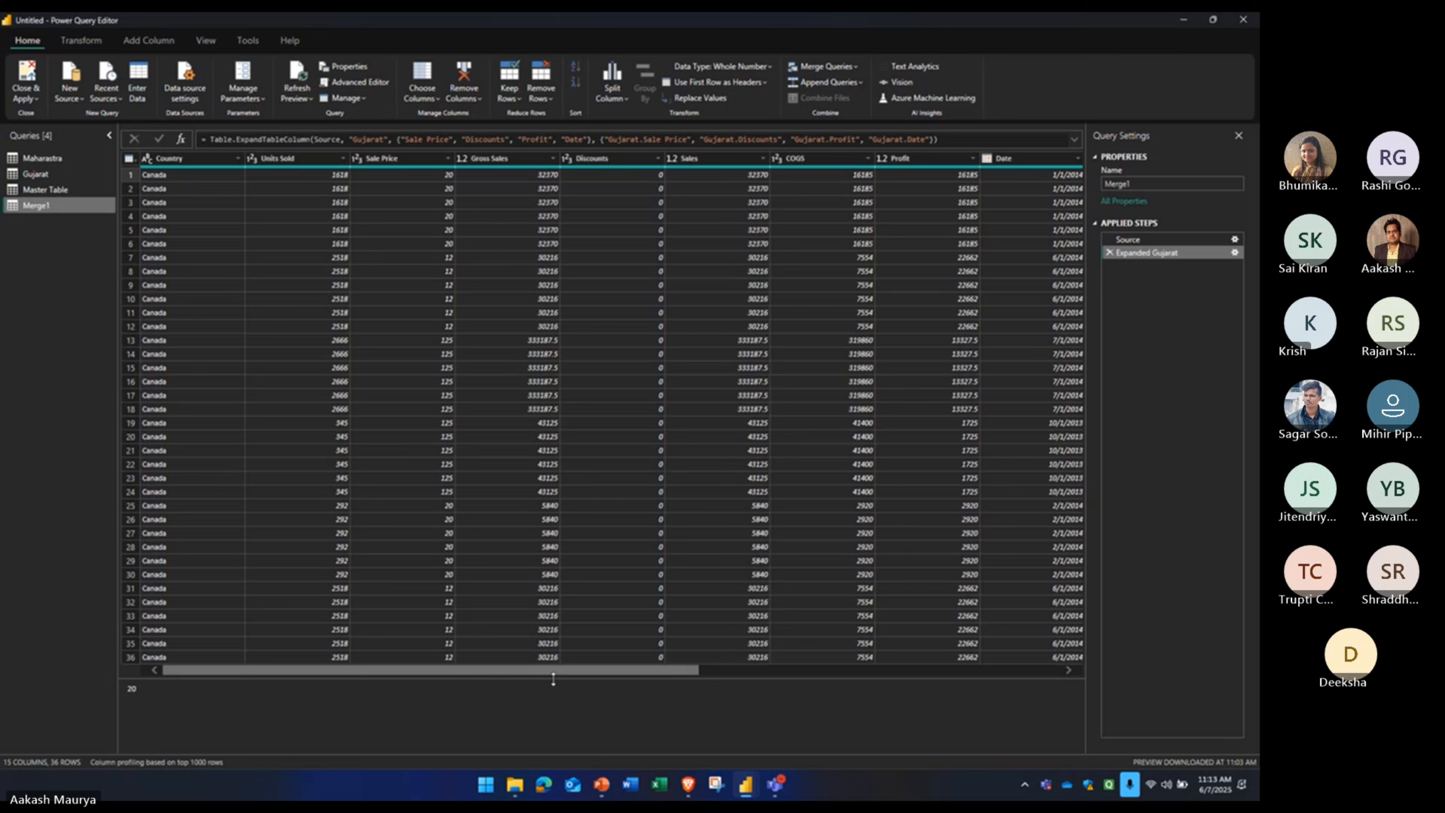
left_click_drag(449, 672, 984, 675)
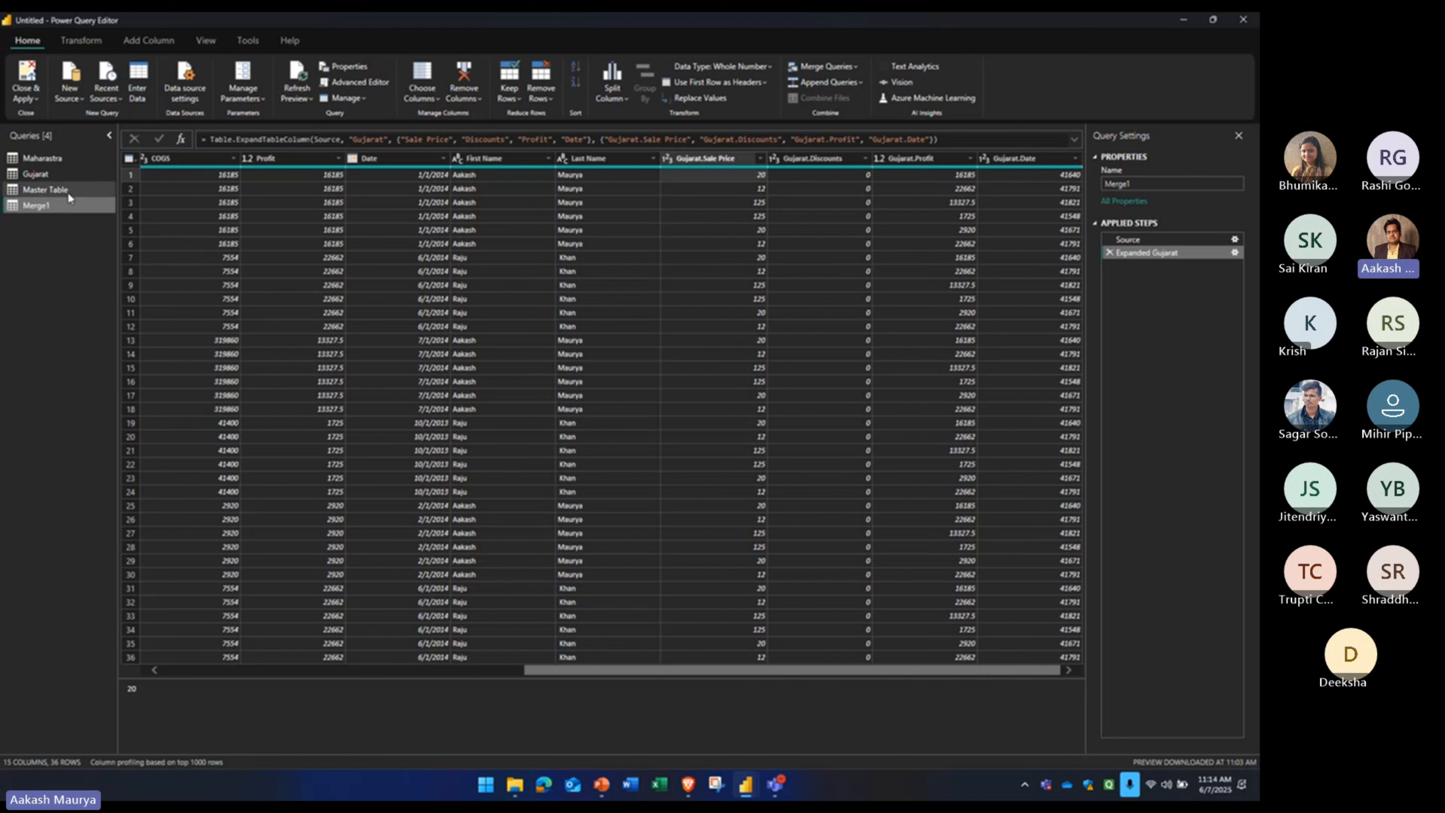
right_click(46, 207)
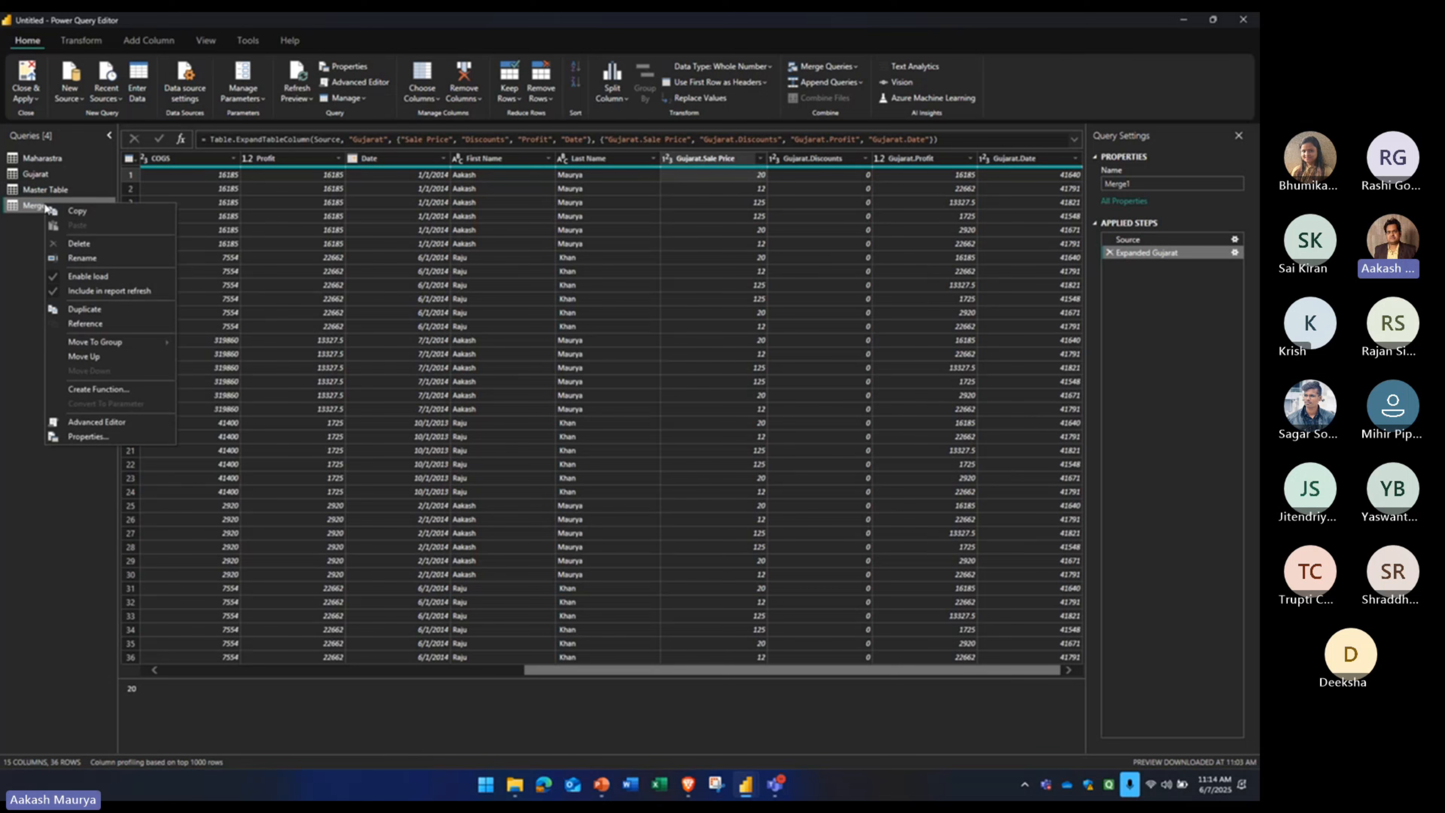
left_click(76, 244)
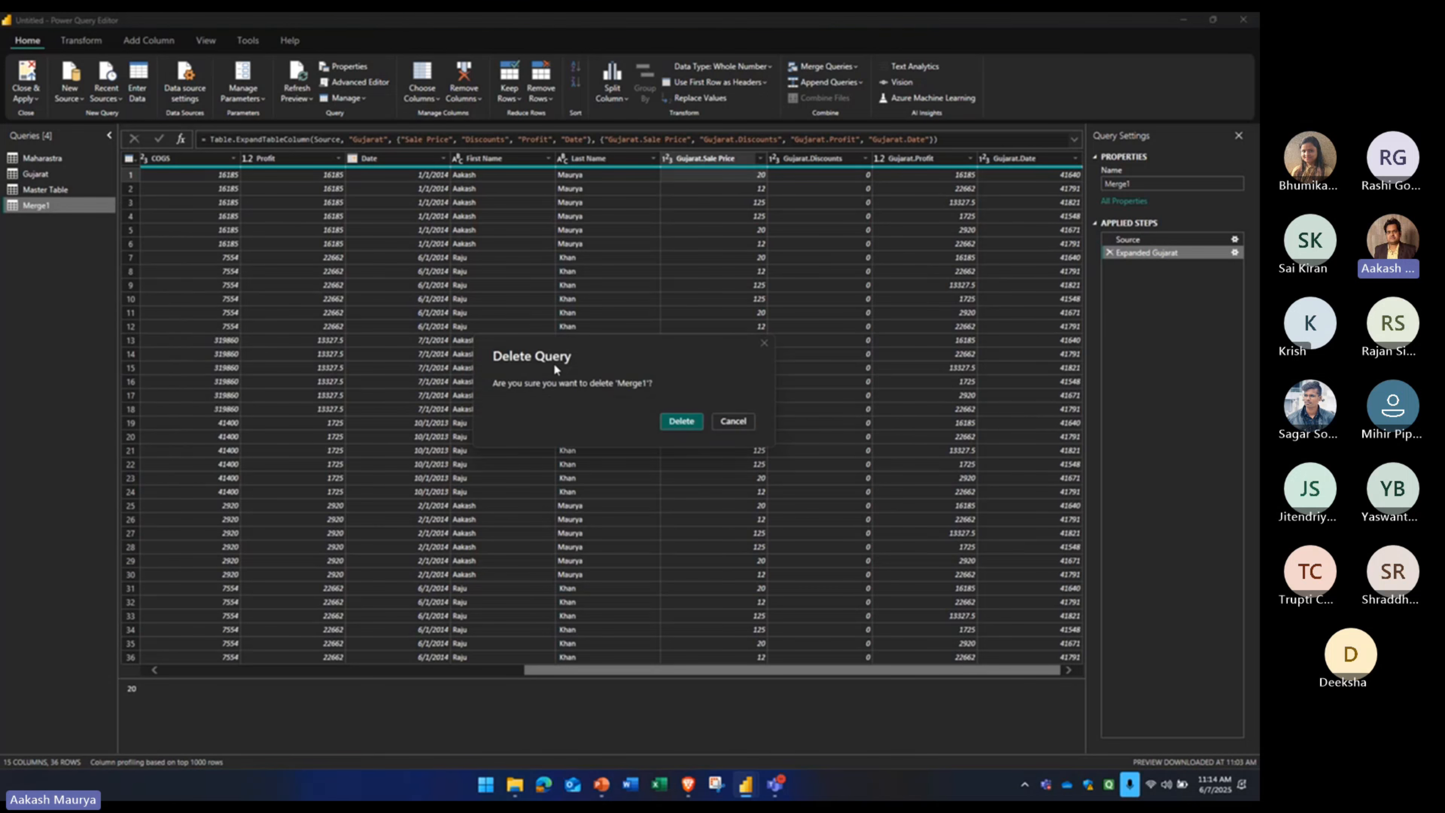
left_click(682, 422)
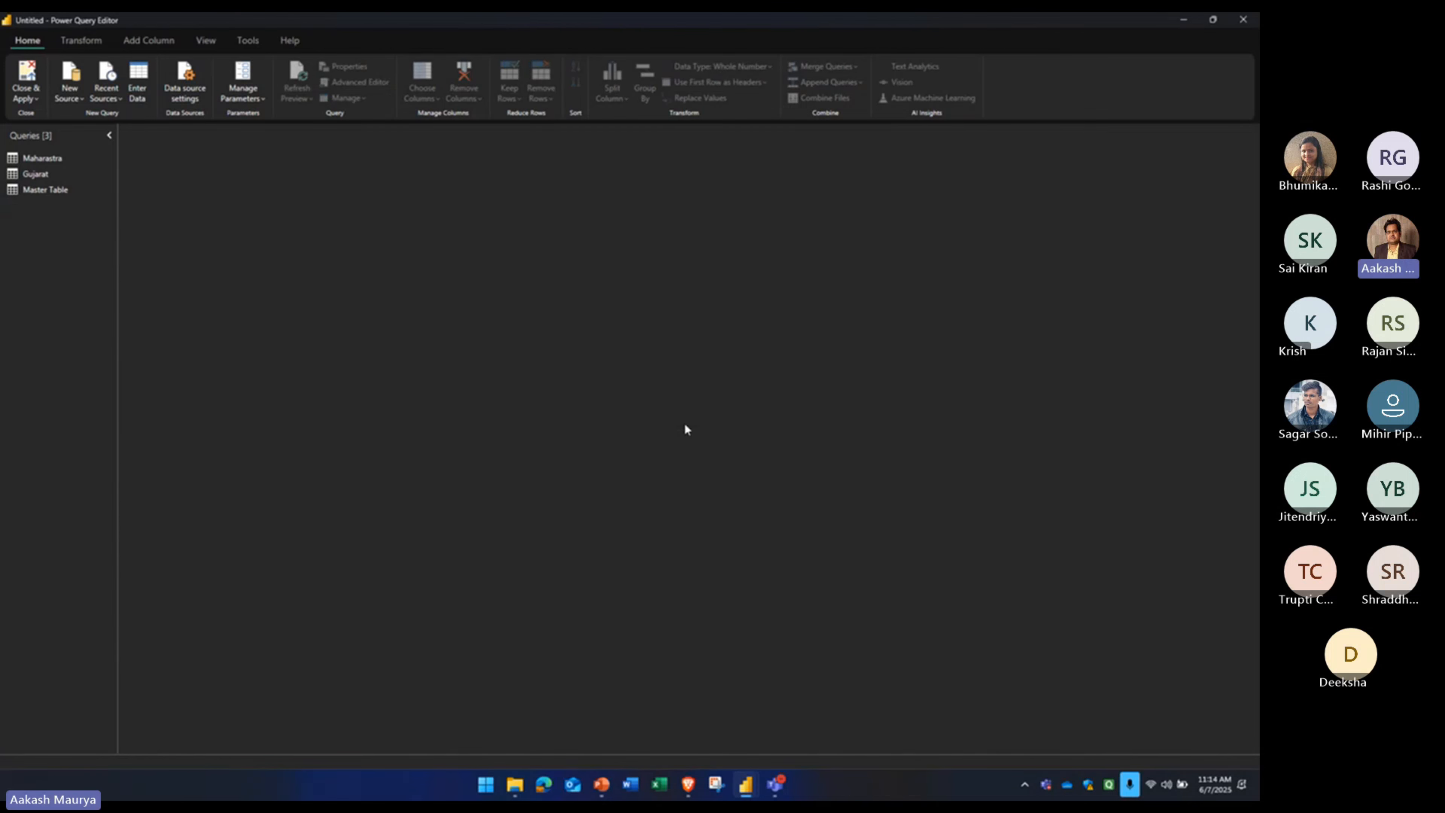
- Replace the value 0 with 5 in the Discounts column of the Maharastra query
left_click(56, 158)
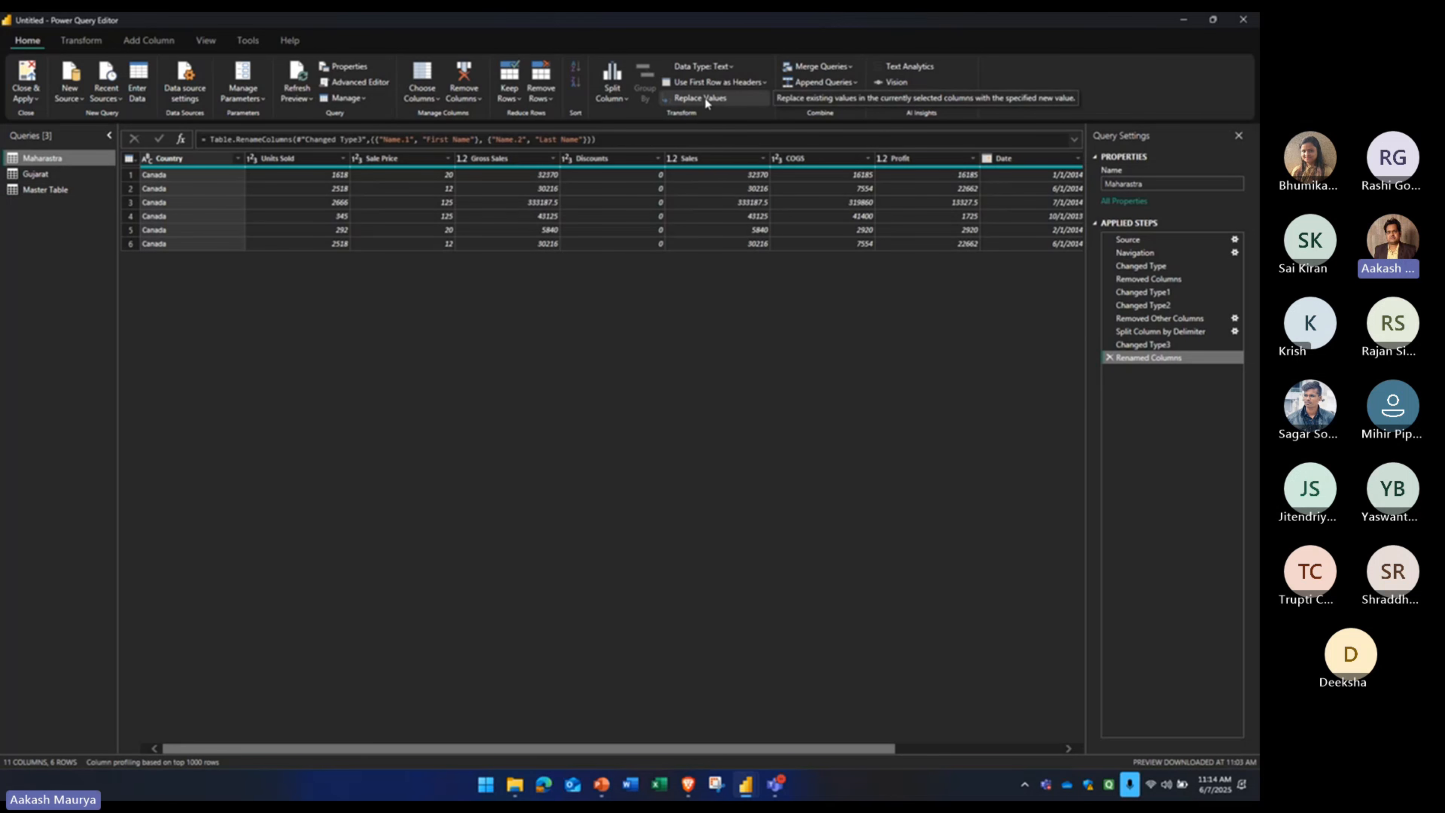
left_click(637, 155)
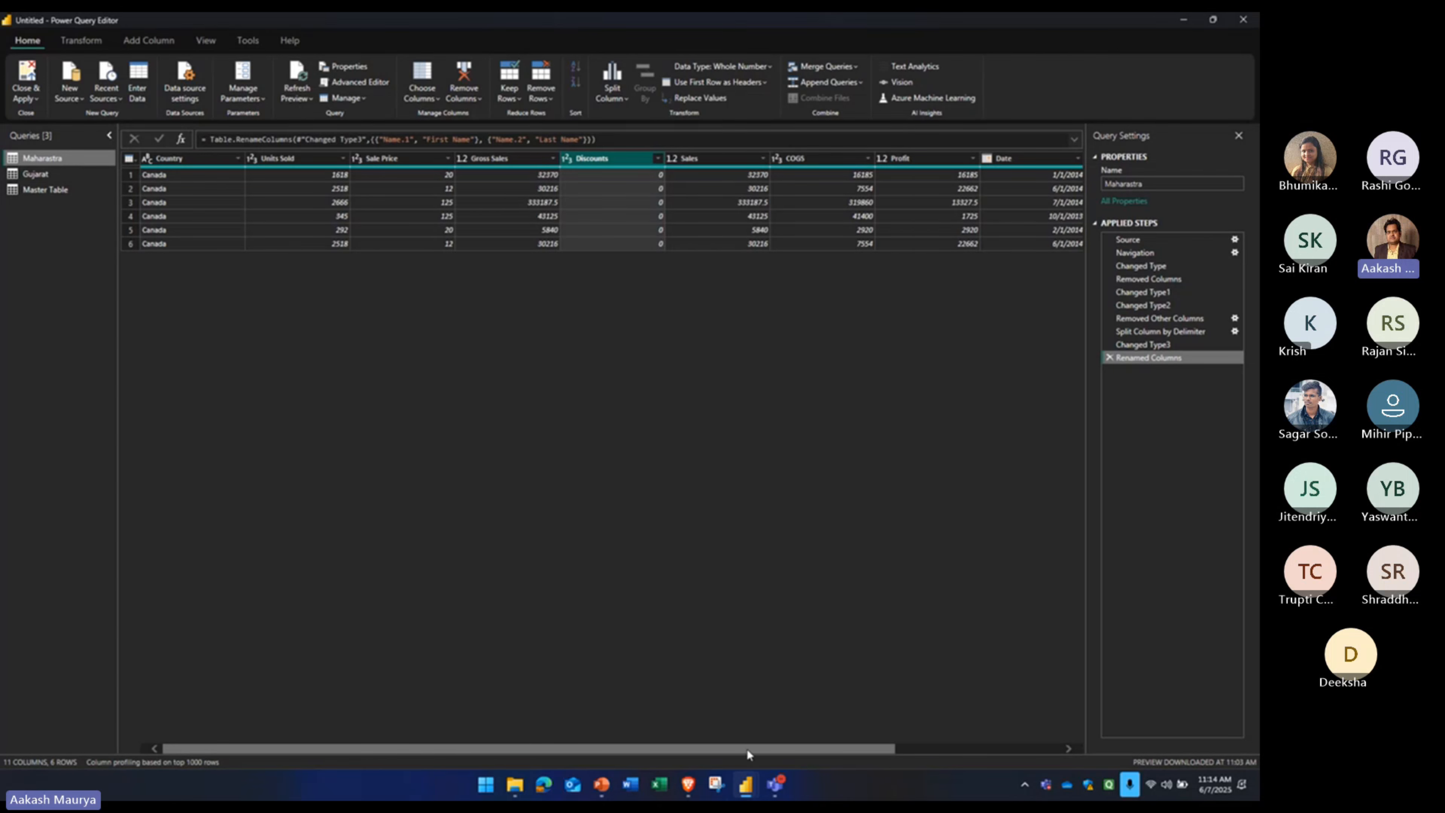
left_click_drag(746, 749, 701, 750)
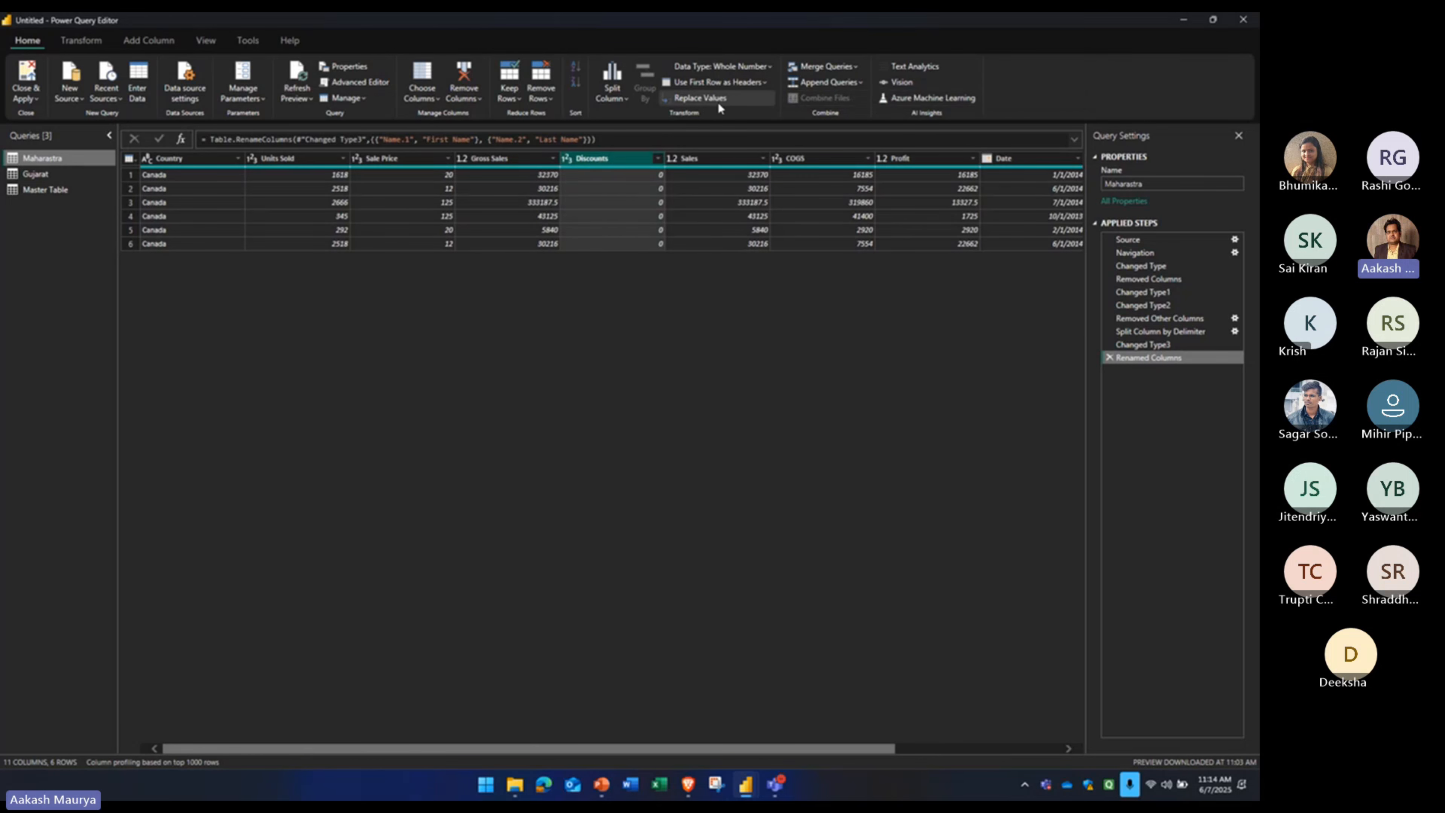
left_click(728, 96)
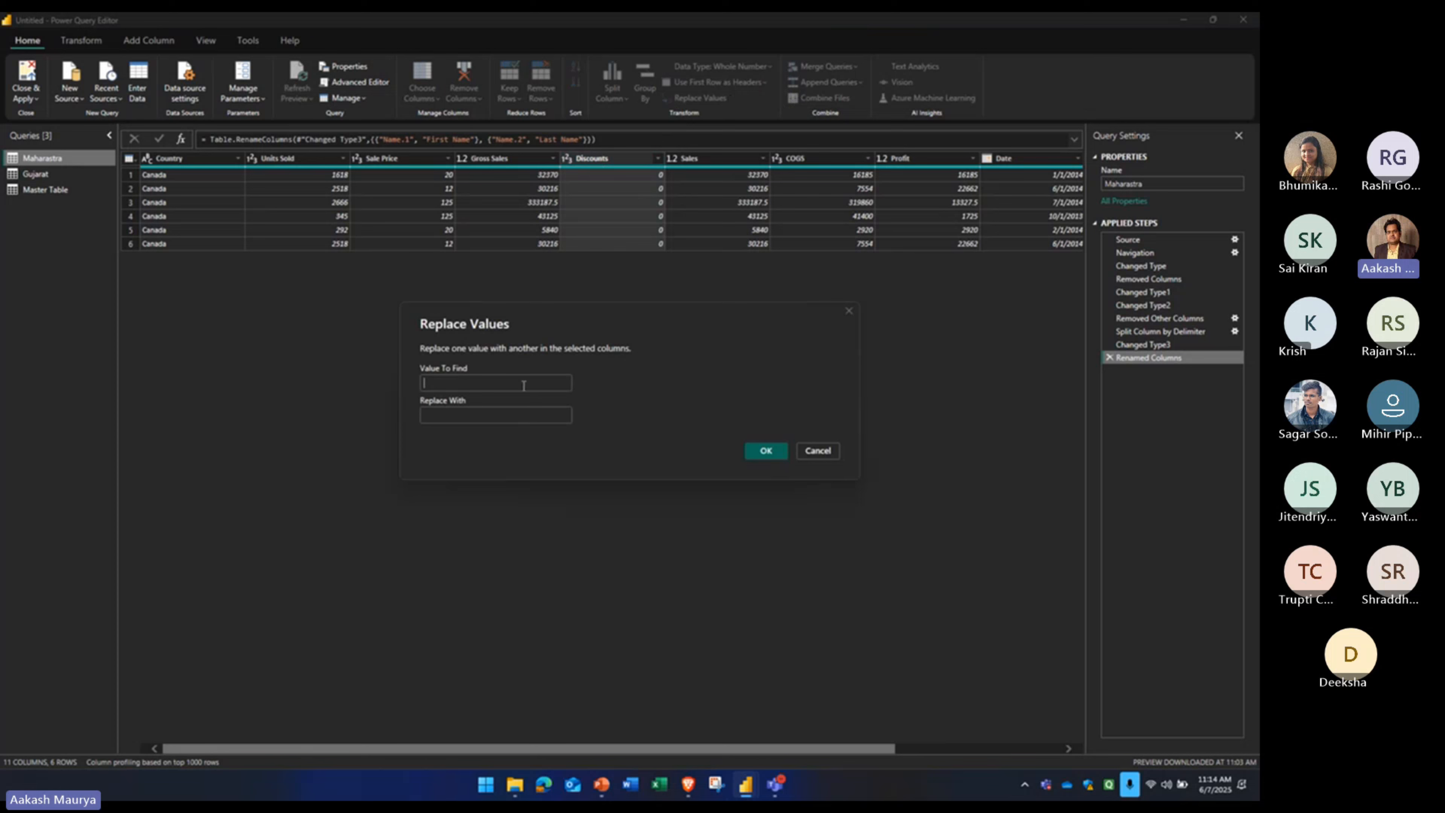
left_click(521, 382)
type("0")
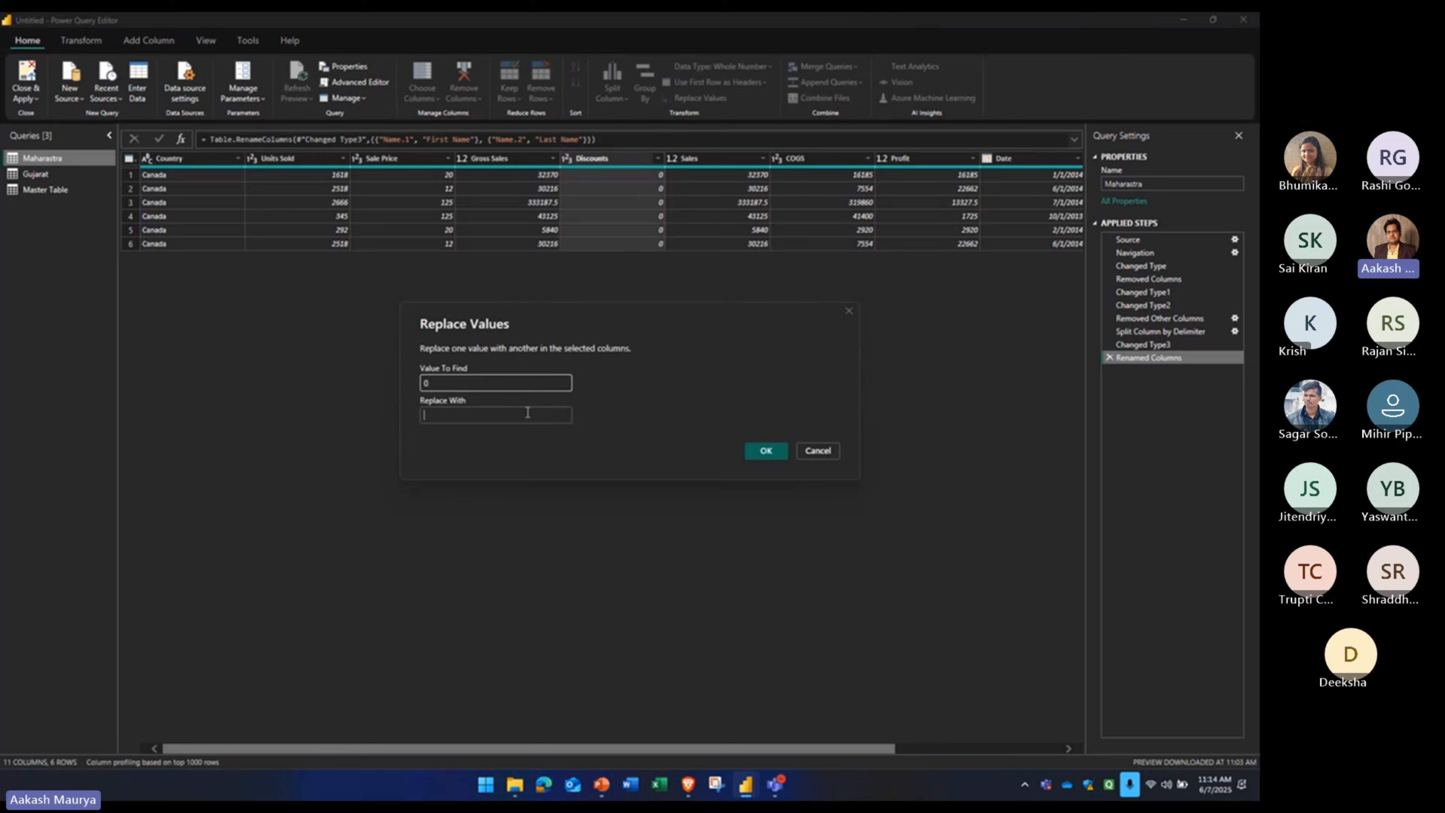
left_click(527, 412)
type("5")
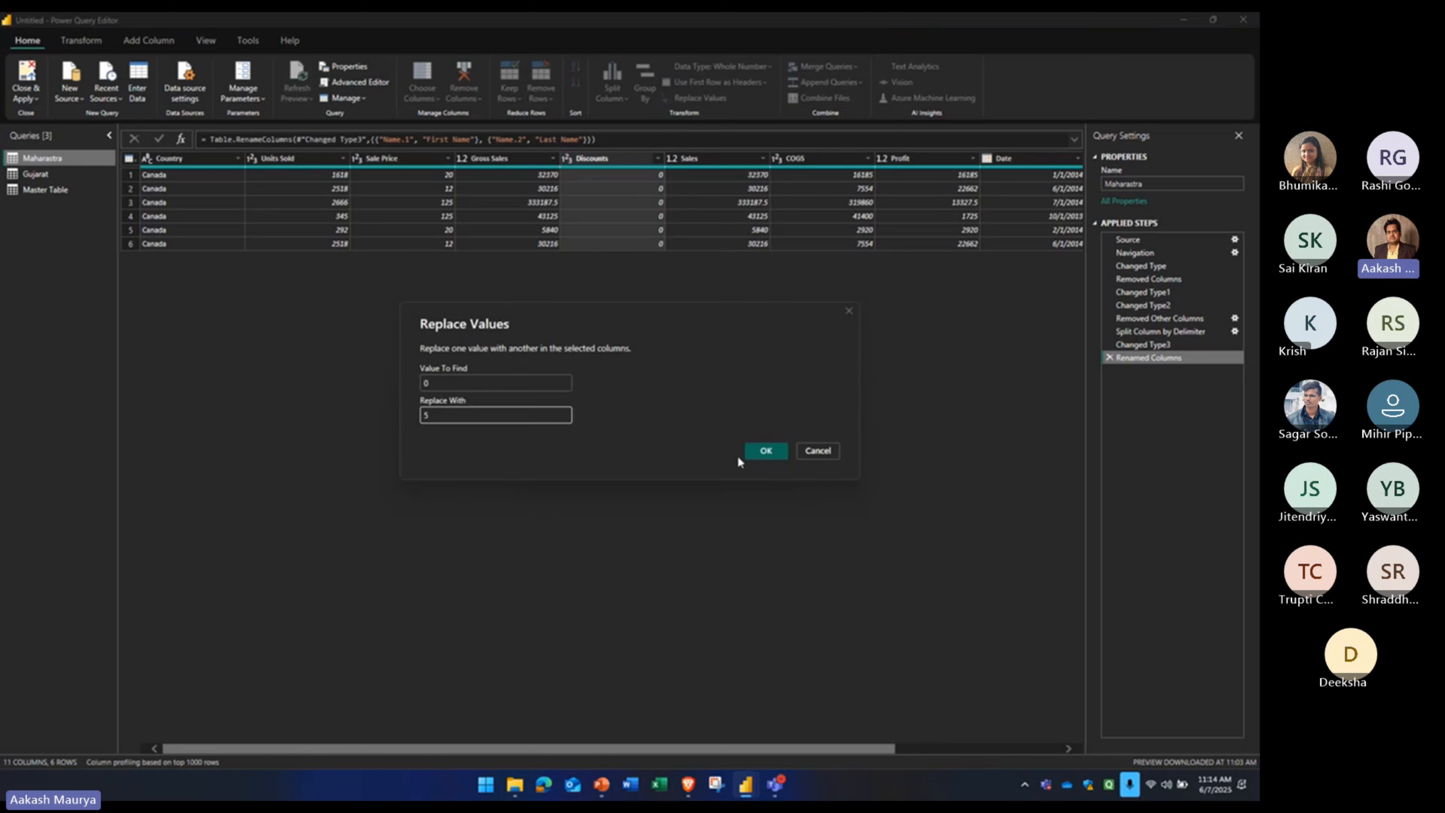
left_click(750, 456)
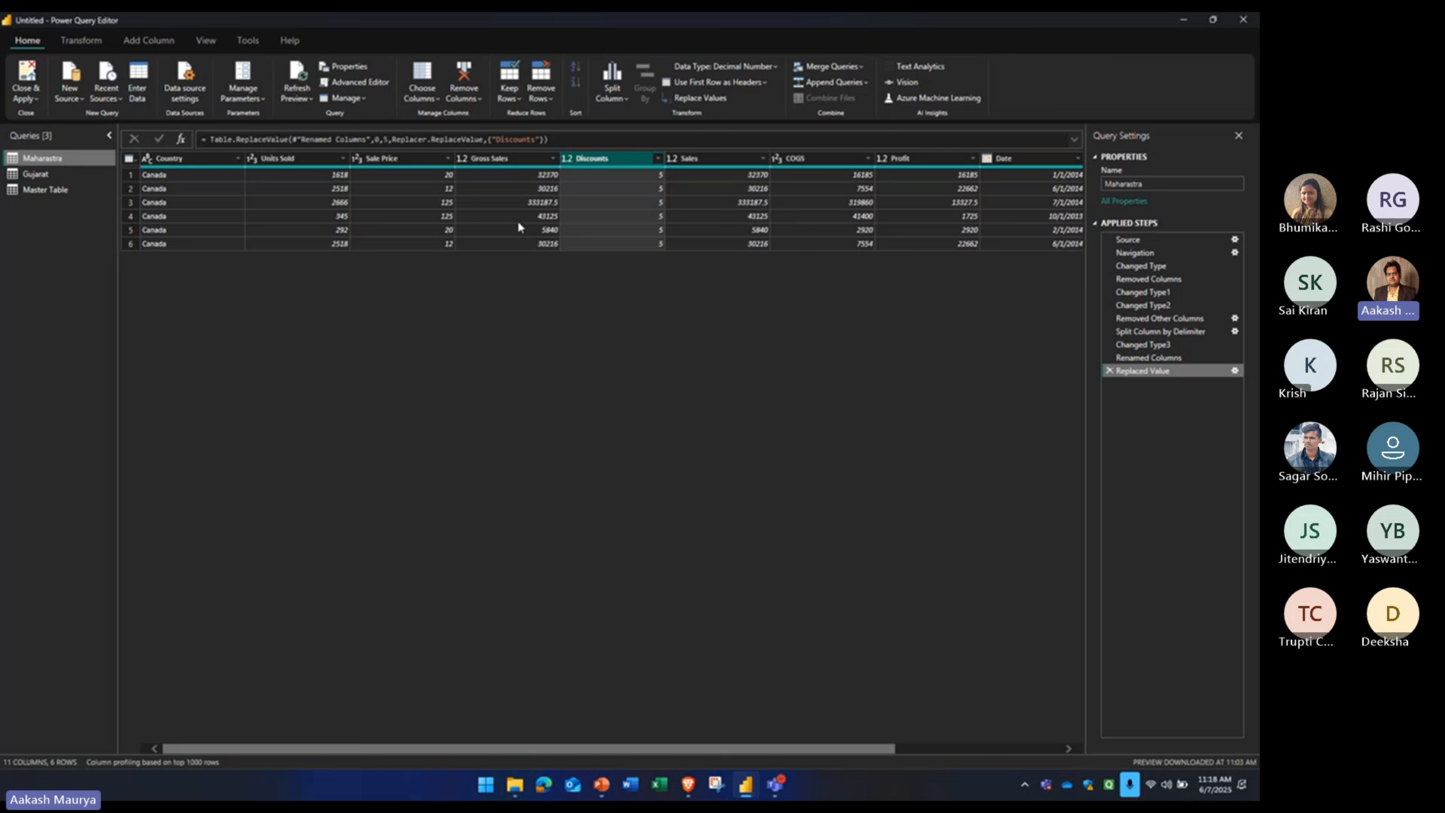
- Check how the replaced Discounts values carry over to the Master Table by comparing it with the Maharastra and Gujarat queries
left_click(60, 191)
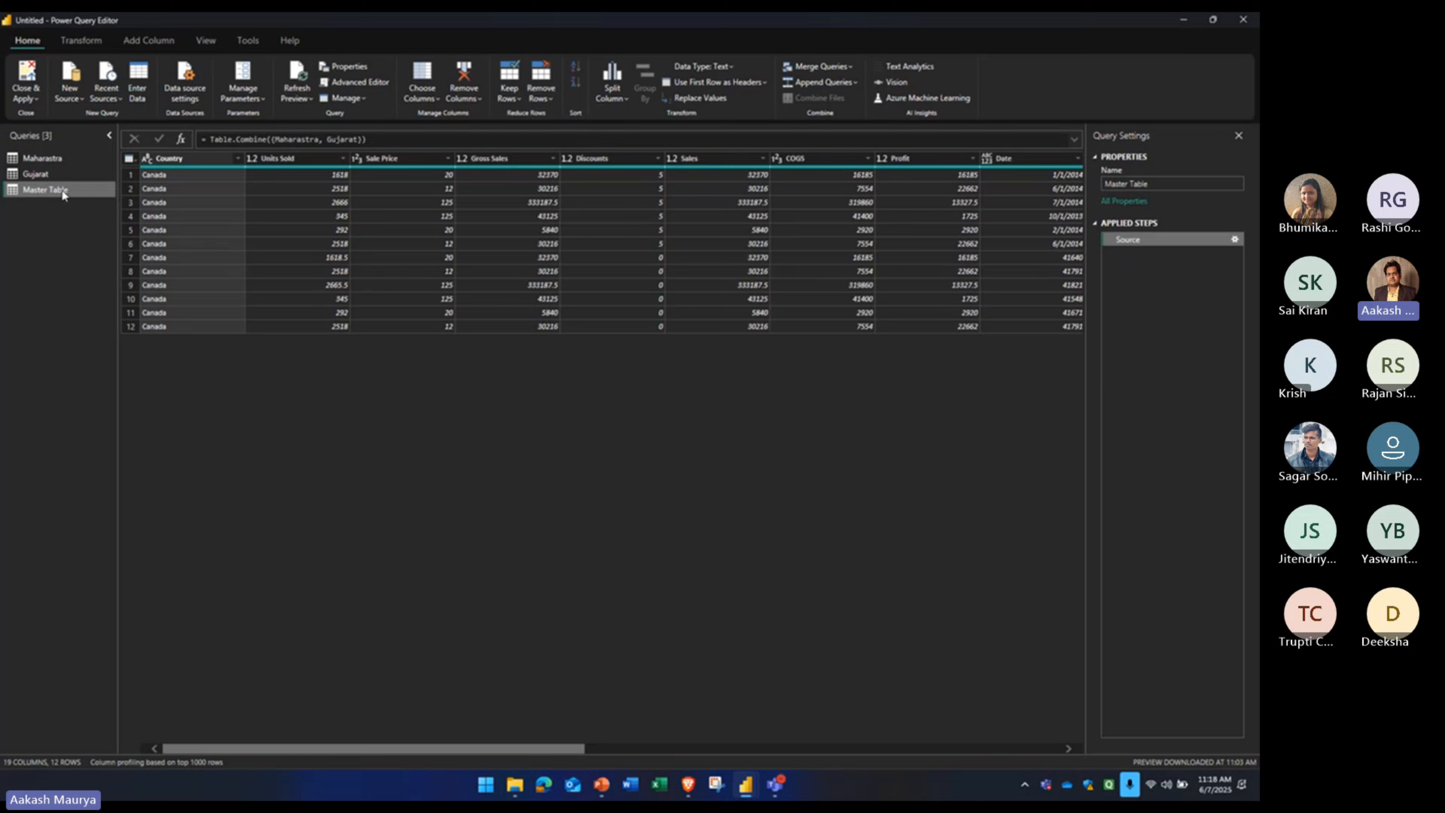
left_click(56, 158)
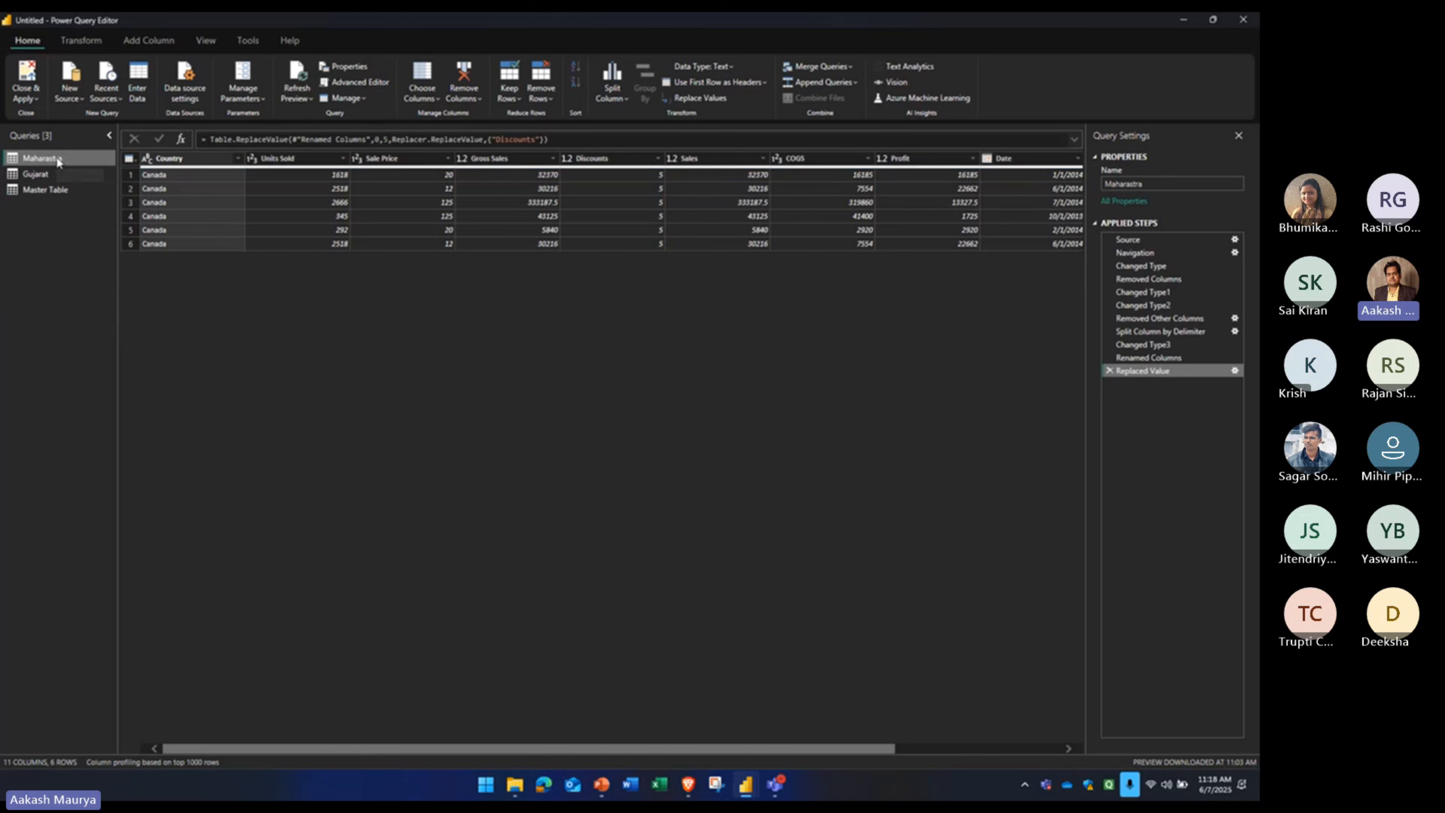
left_click(57, 173)
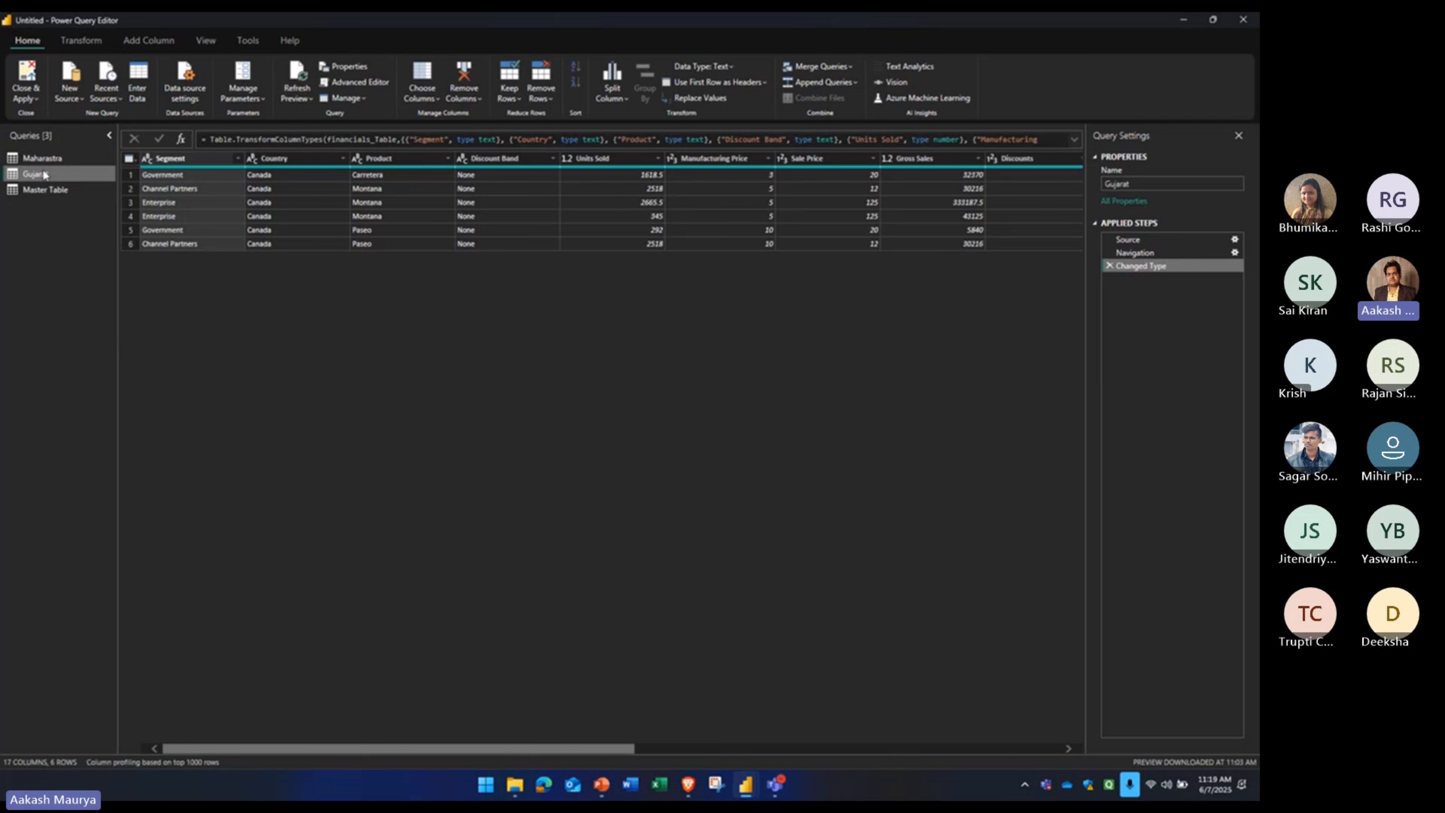
left_click(57, 159)
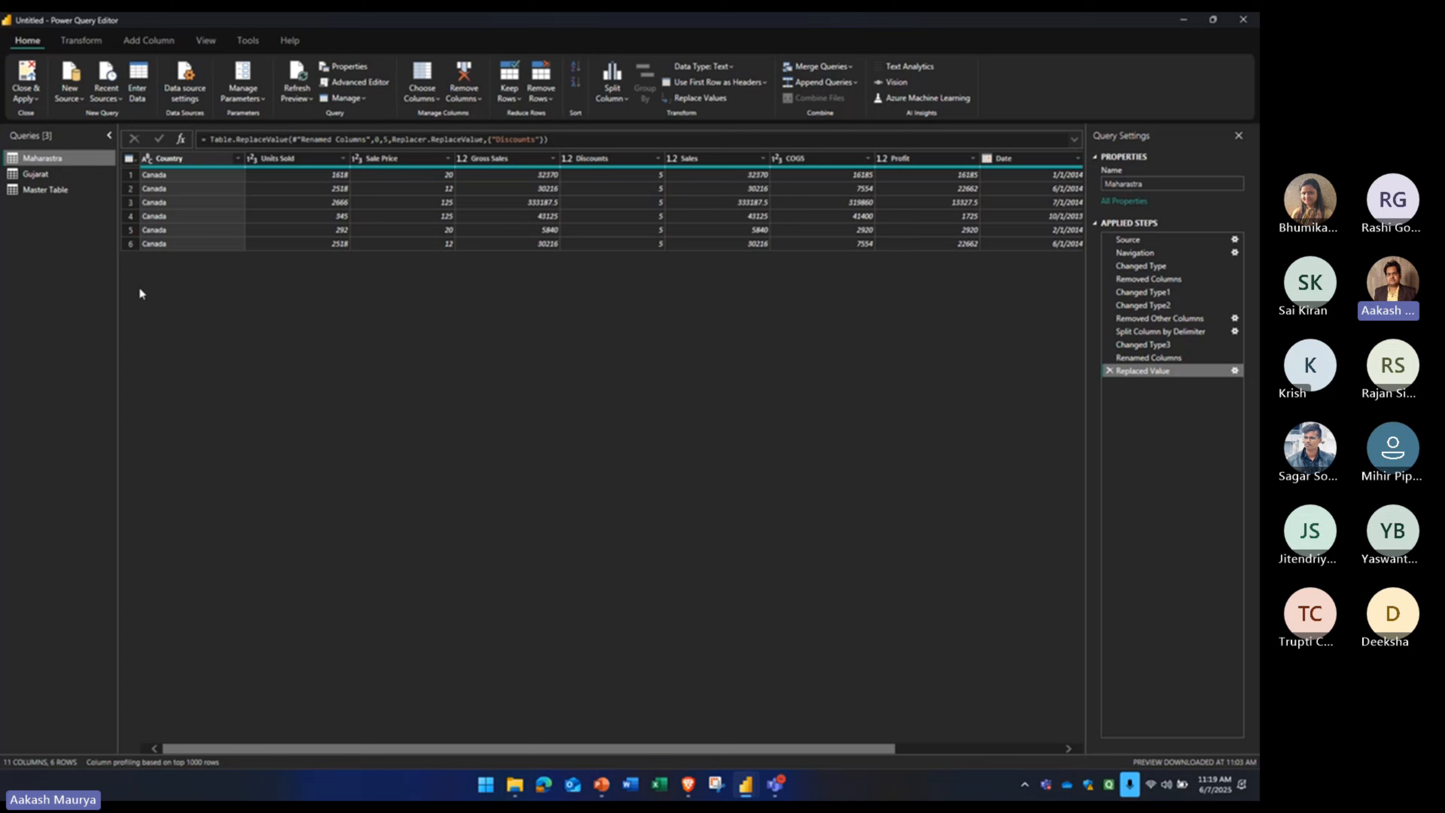
left_click(200, 202)
left_click(45, 190)
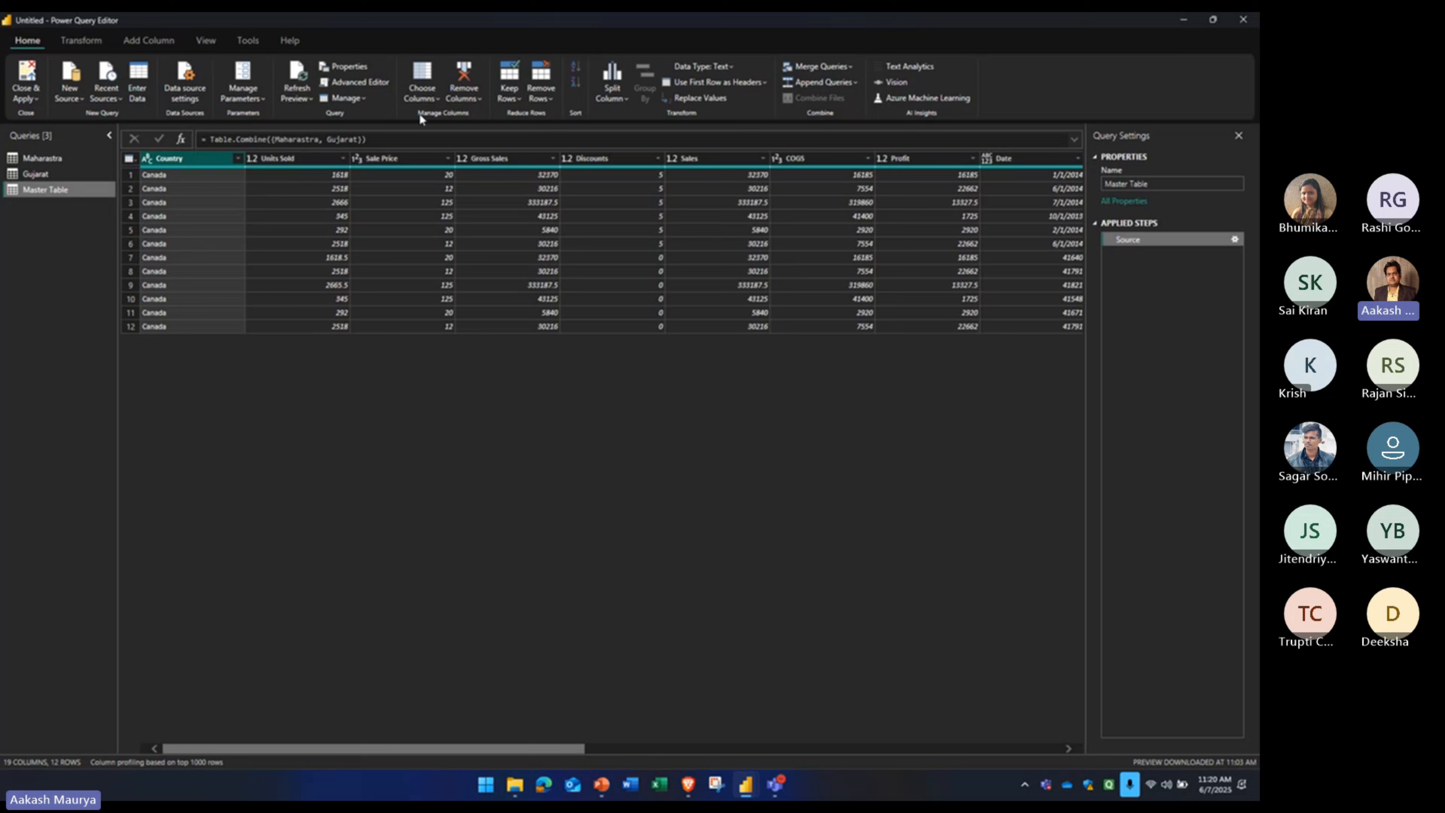
- Try removing duplicate rows from the Master Table by the Country column alone, and delete that applied step
left_click(503, 100)
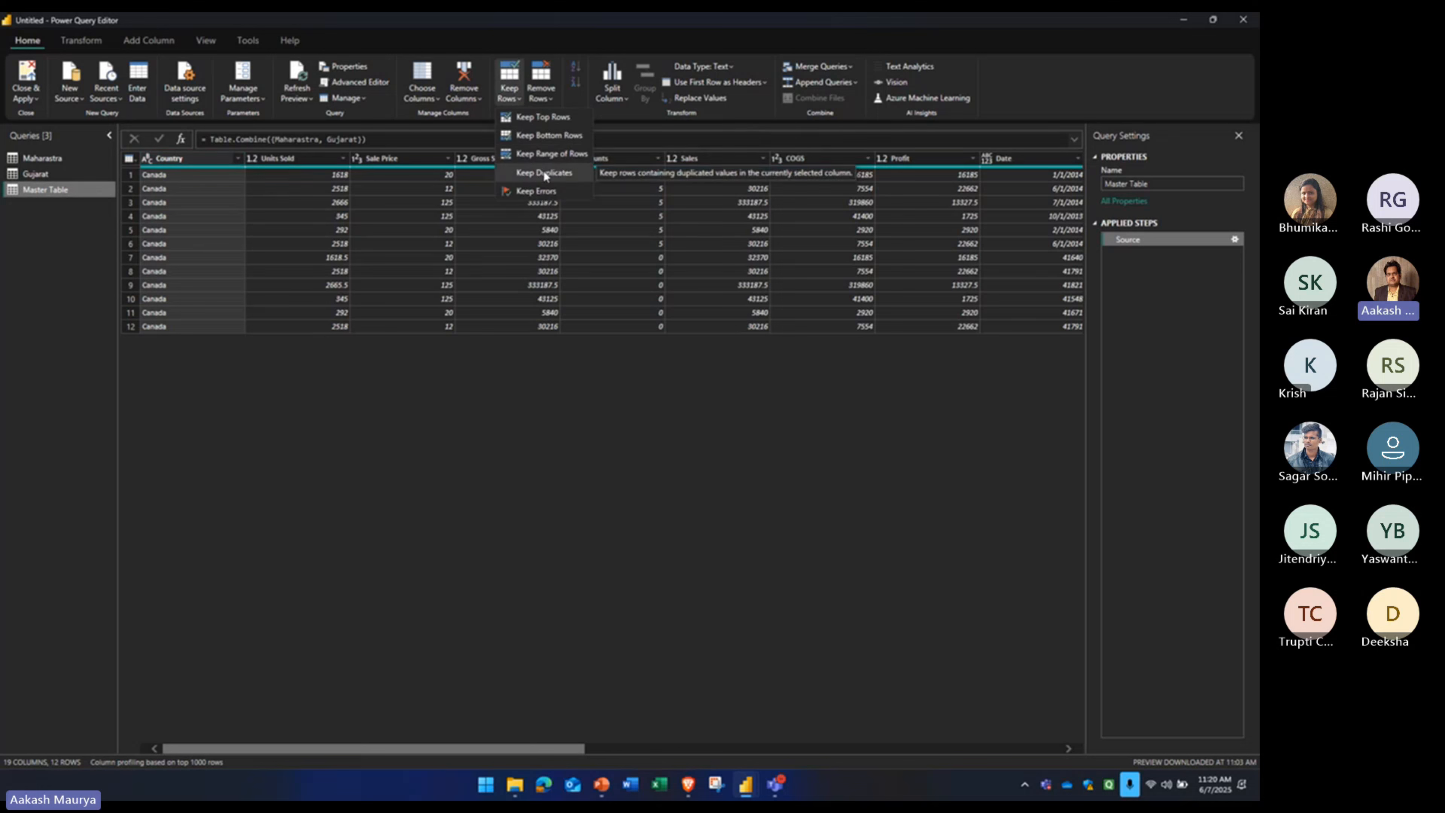
left_click(548, 99)
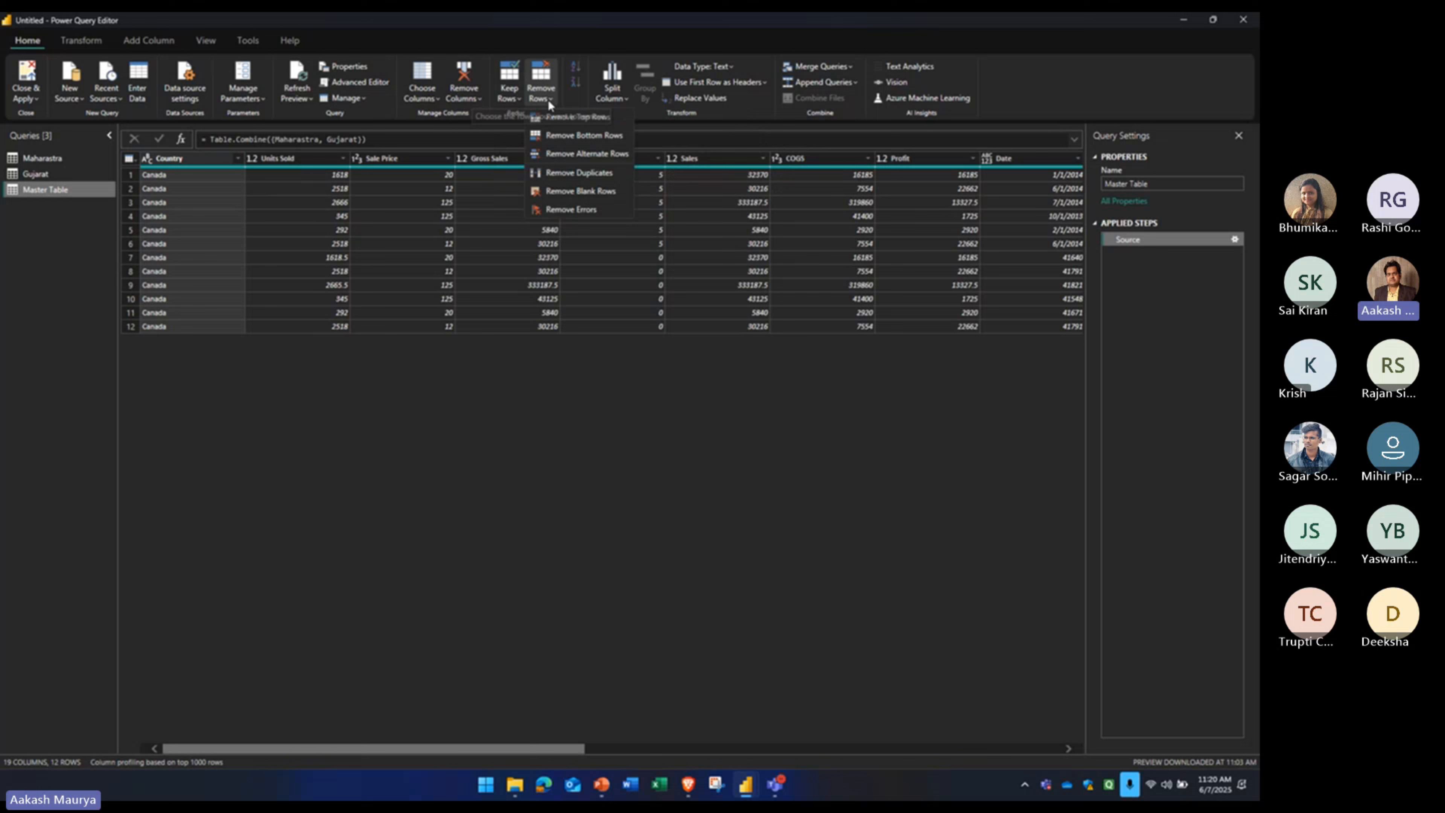
left_click(554, 175)
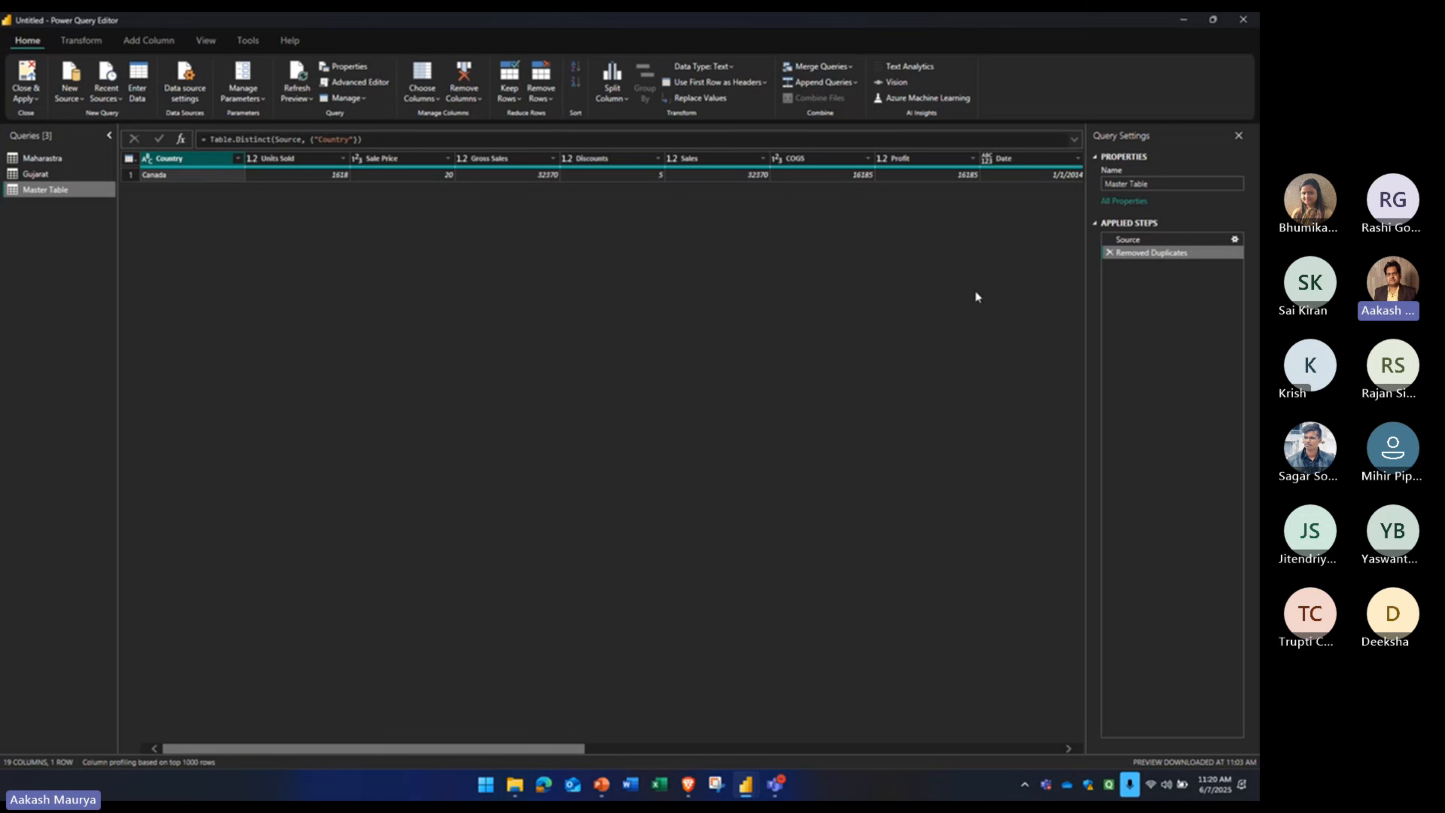
left_click(1107, 253)
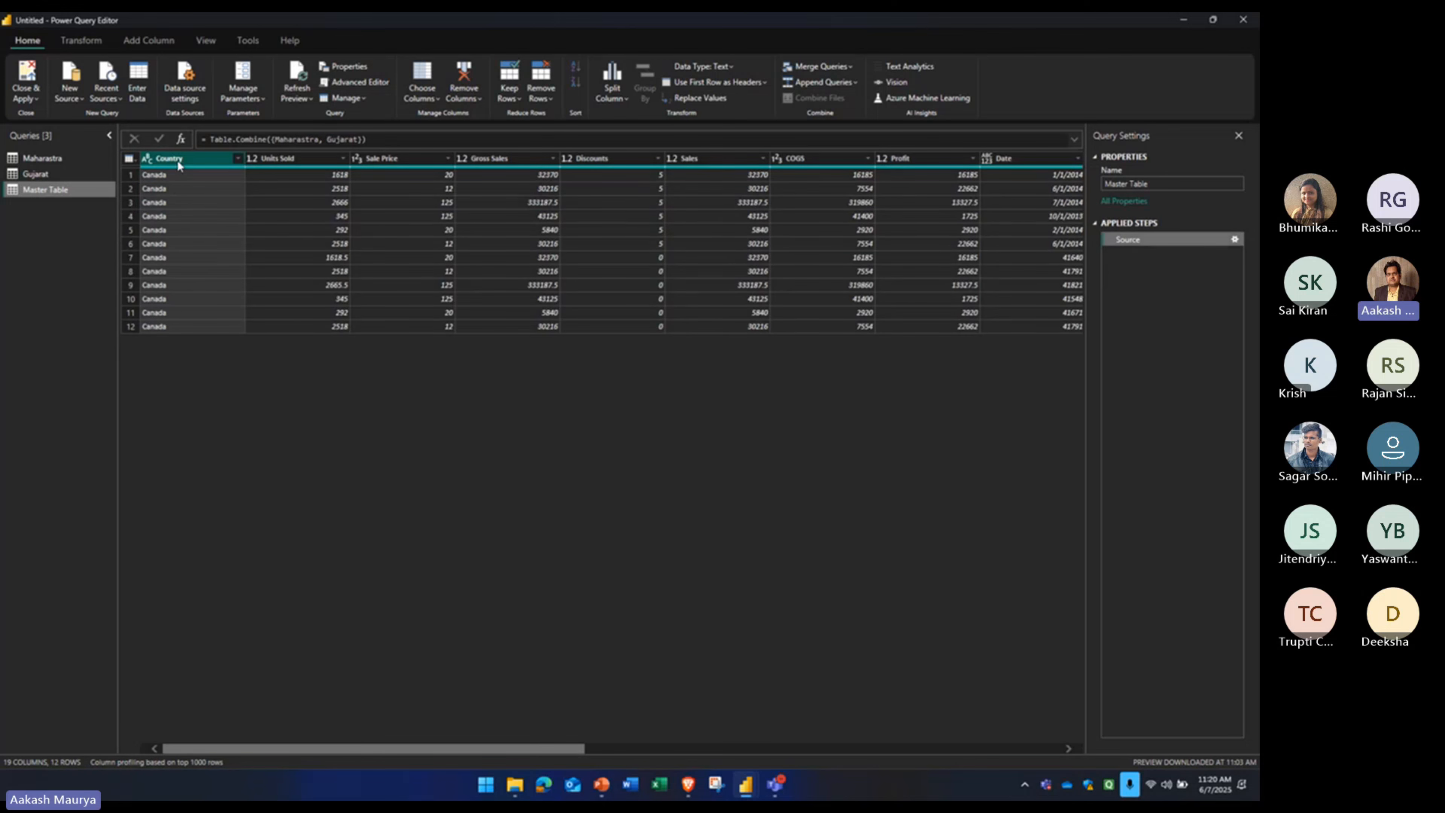
- Remove duplicate rows from the Master Table based on the Country and Units Sold columns together
left_click(275, 160)
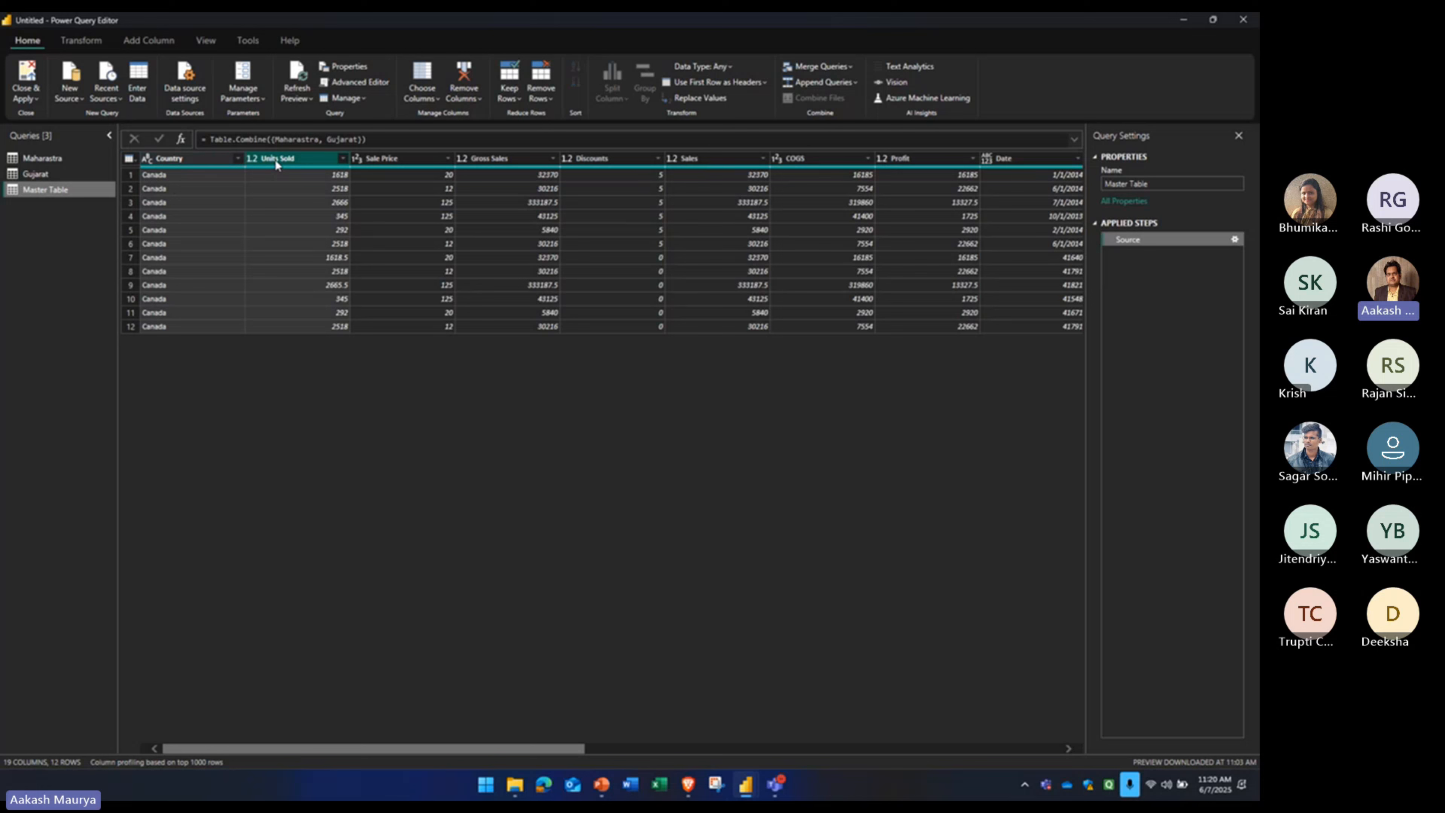
left_click(548, 99)
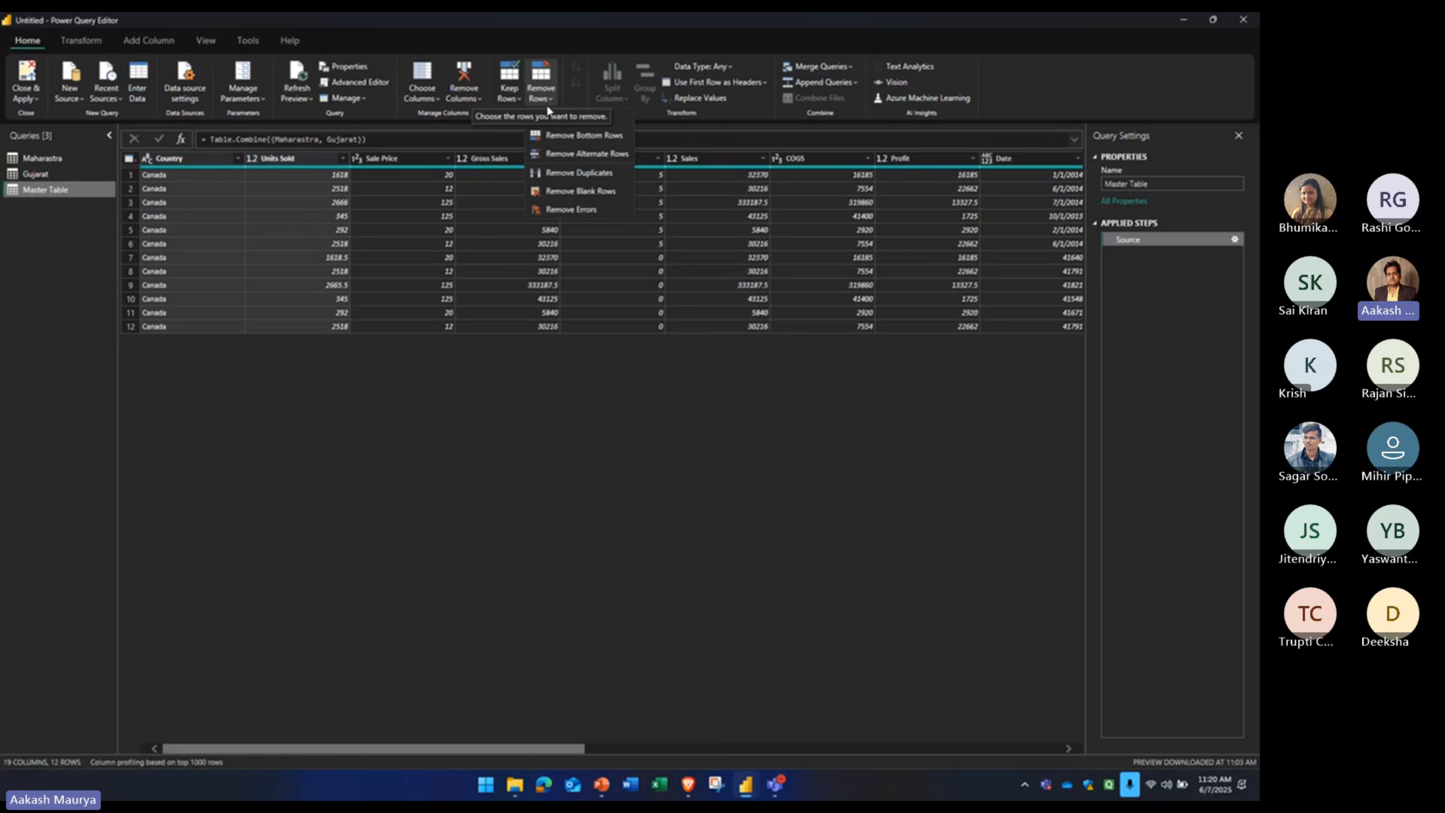
left_click(565, 176)
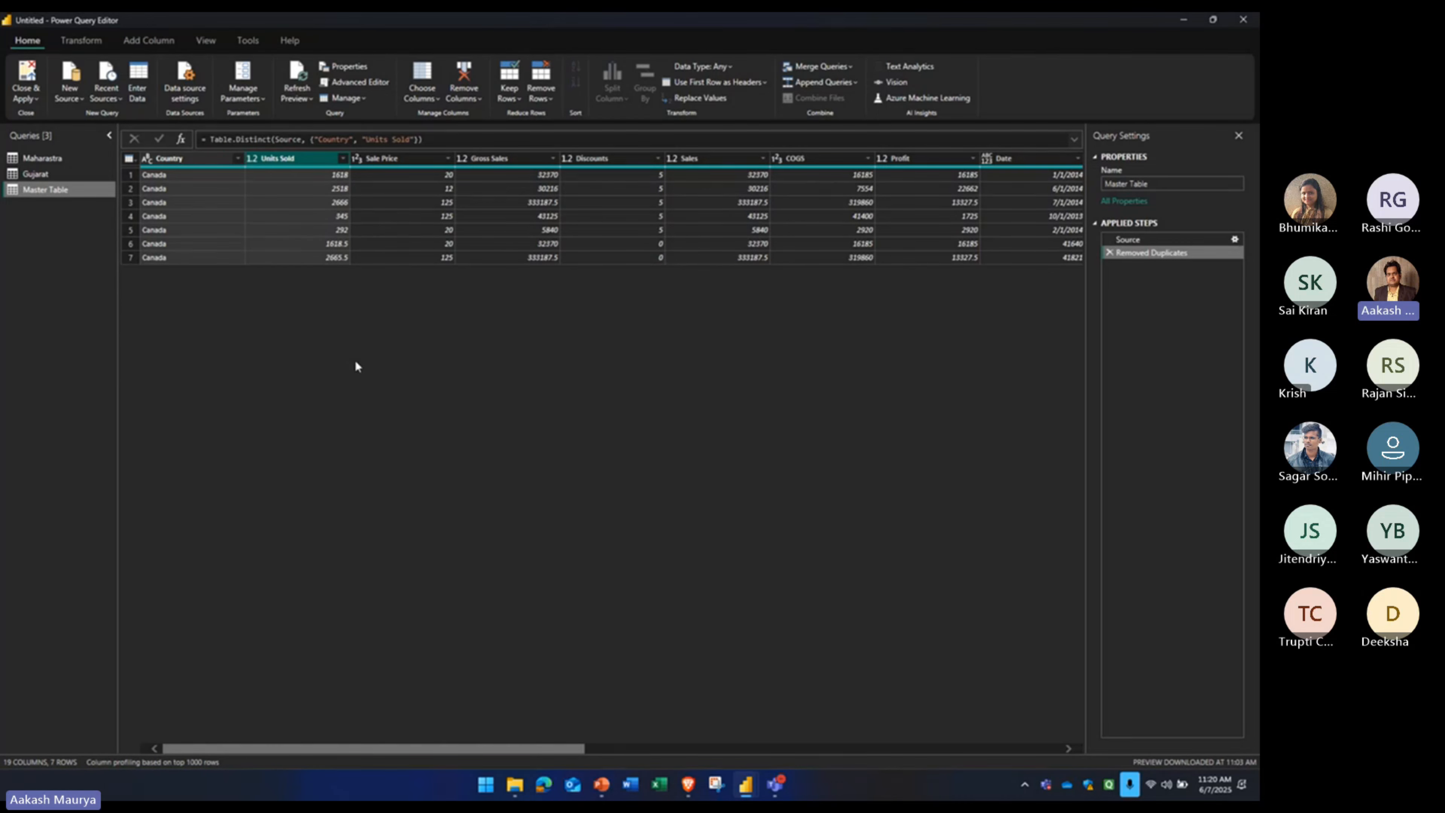
- Inspect the Country and Units Sold combinations of the deduplicated Master Table and the available row-removal options
left_click(332, 338)
left_click(226, 163)
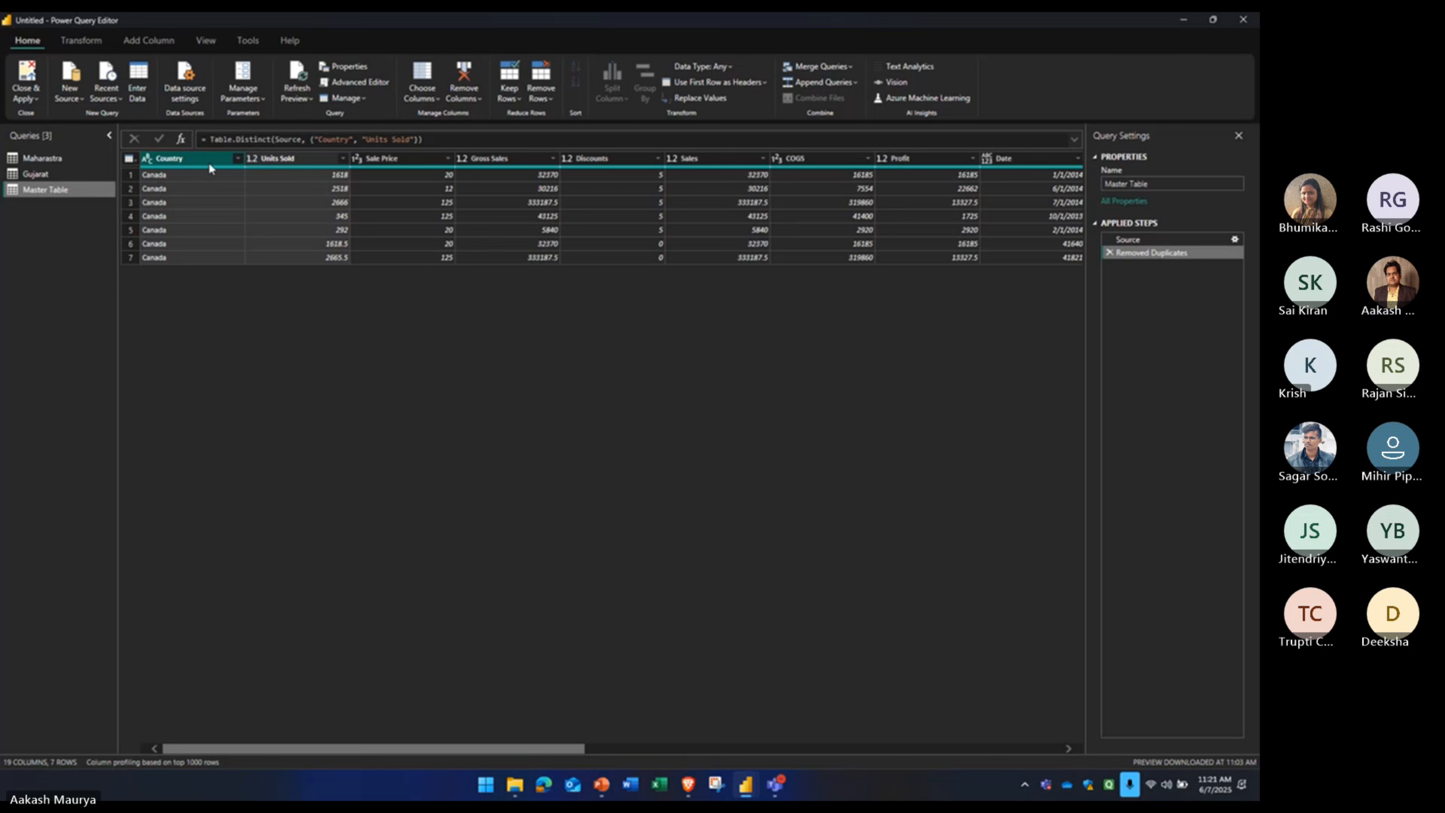
left_click(307, 176)
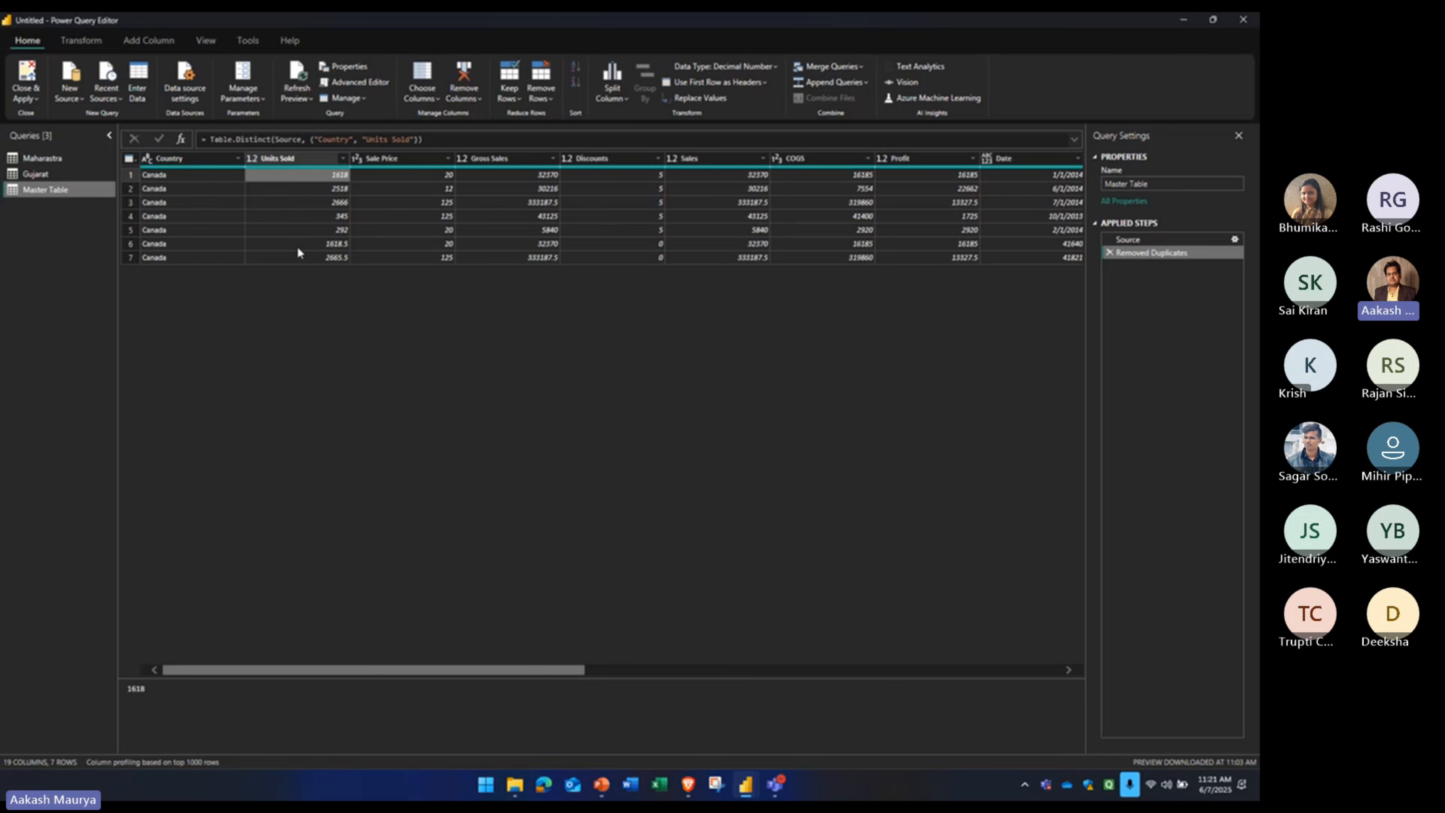
left_click(184, 178)
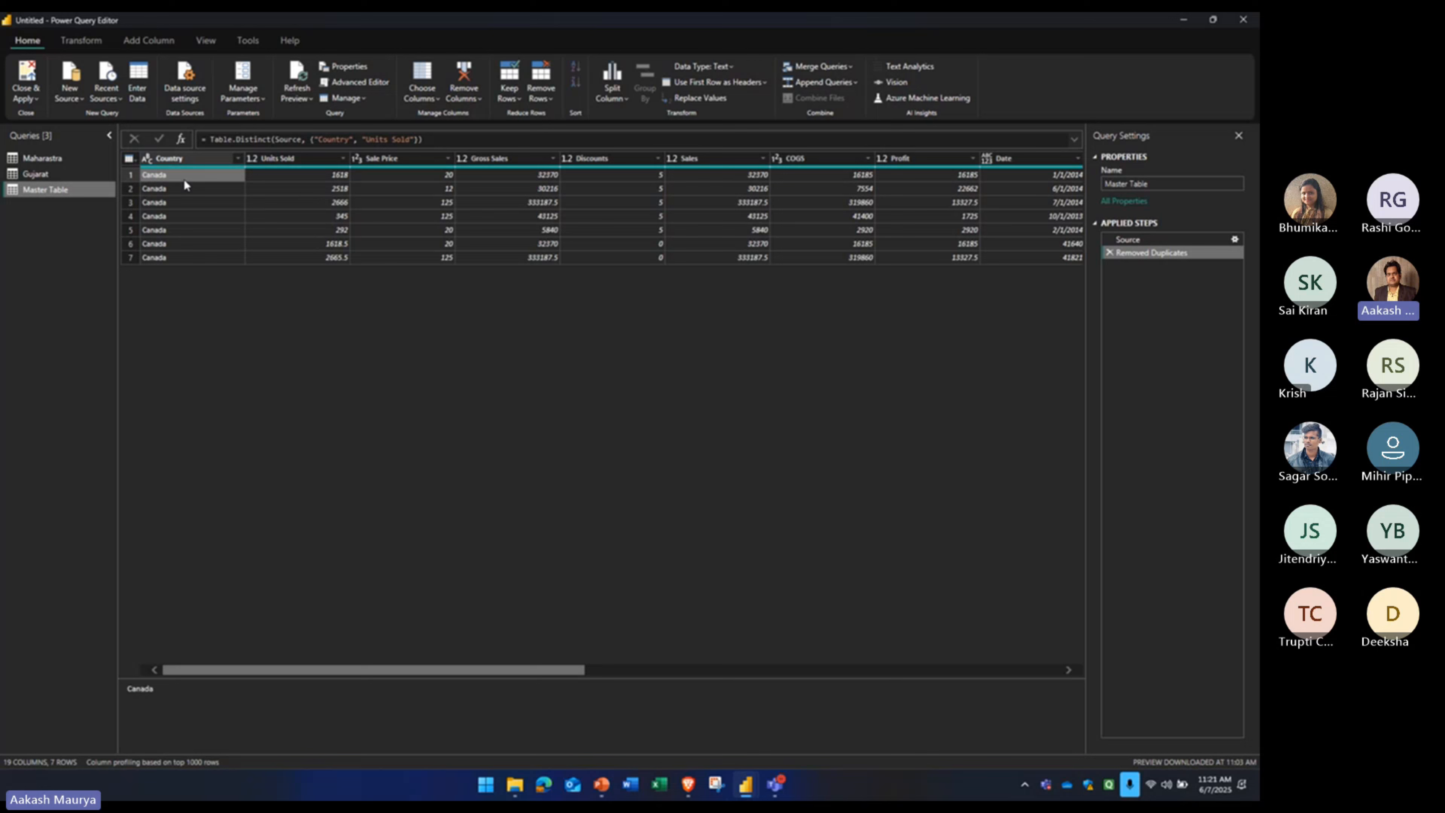
left_click(544, 100)
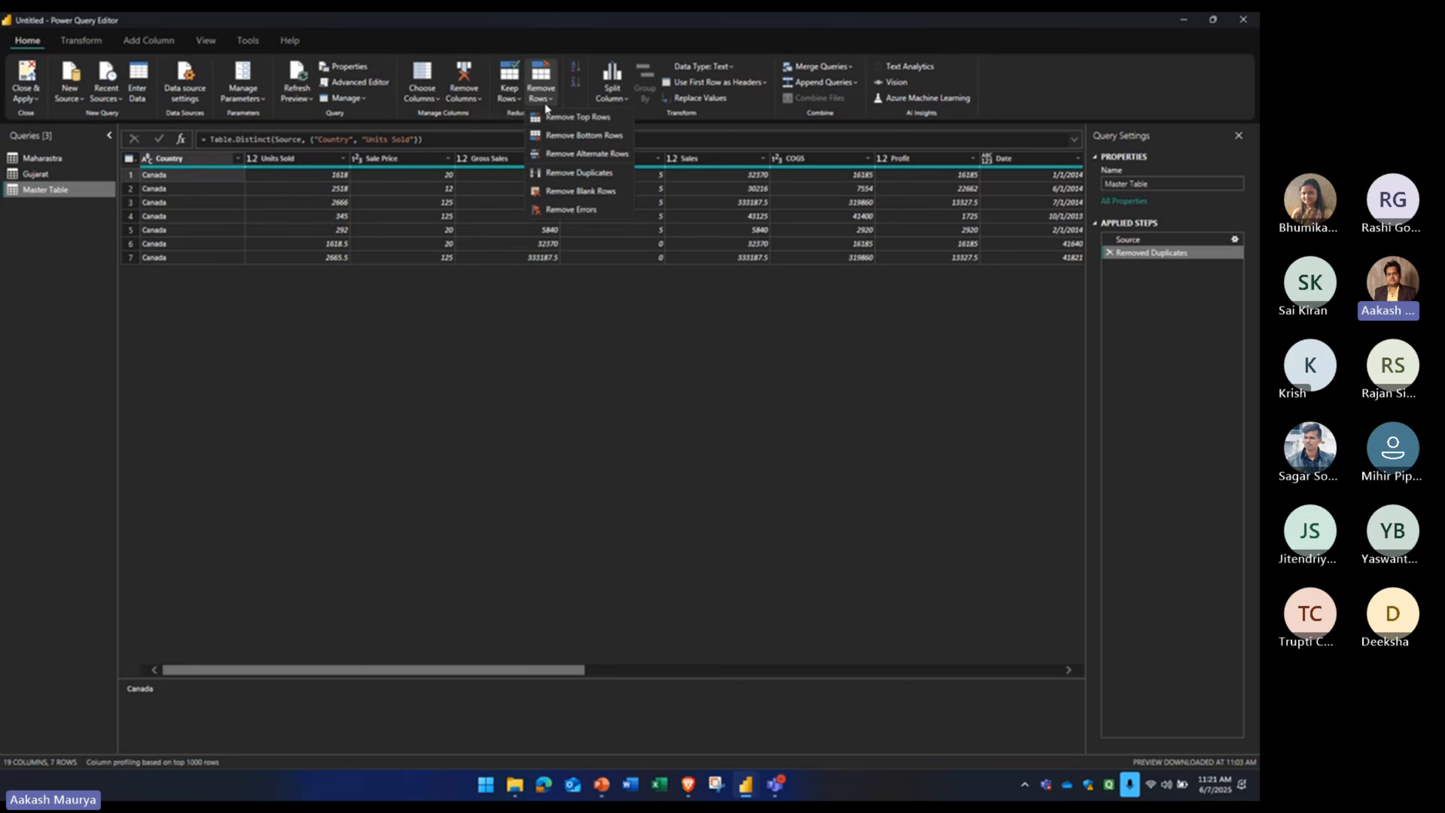
left_click(466, 341)
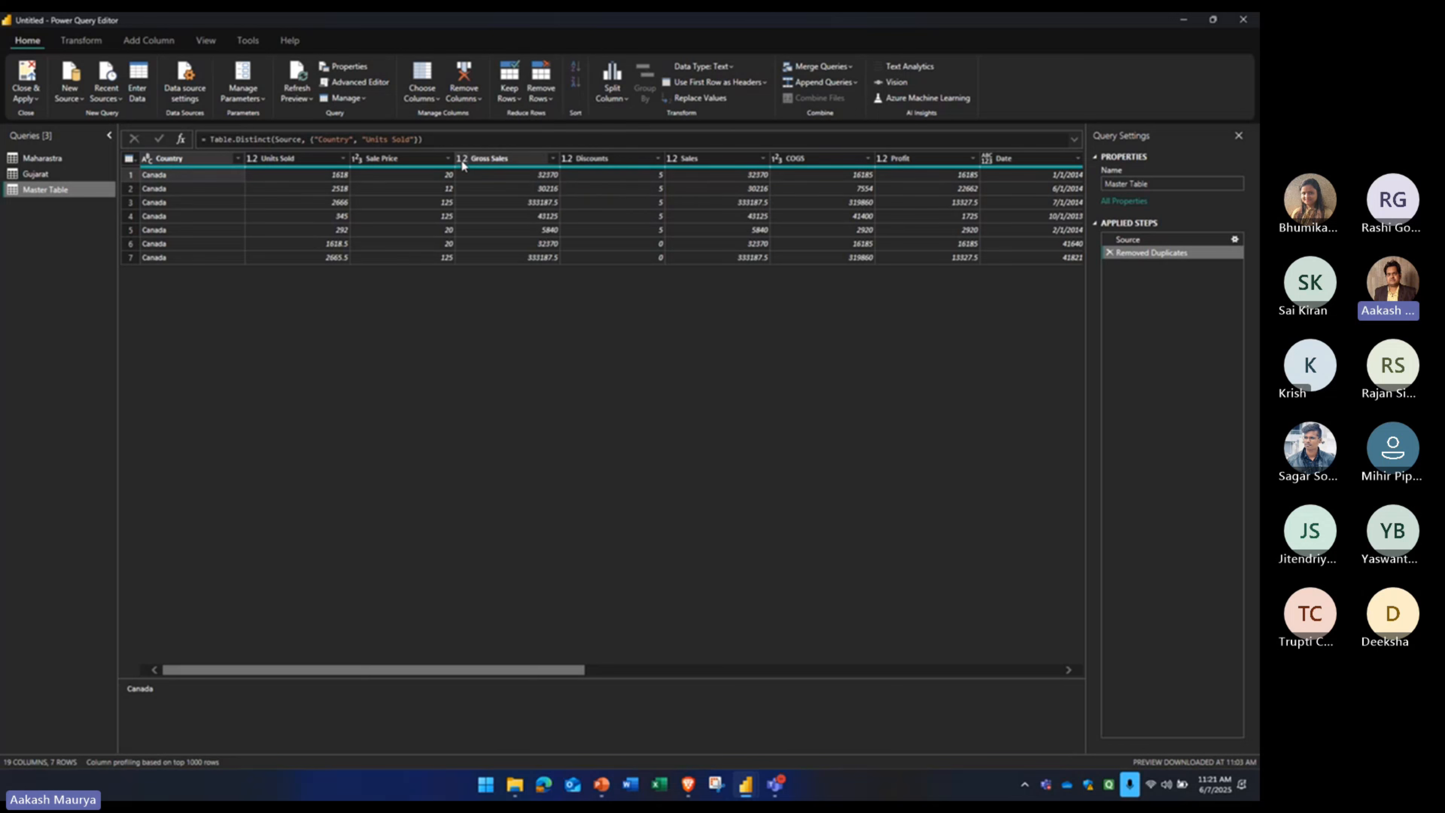
- Open the Financial Sample workbook in Excel and replace the Units Sold value in cell E4 with asd
left_click(659, 784)
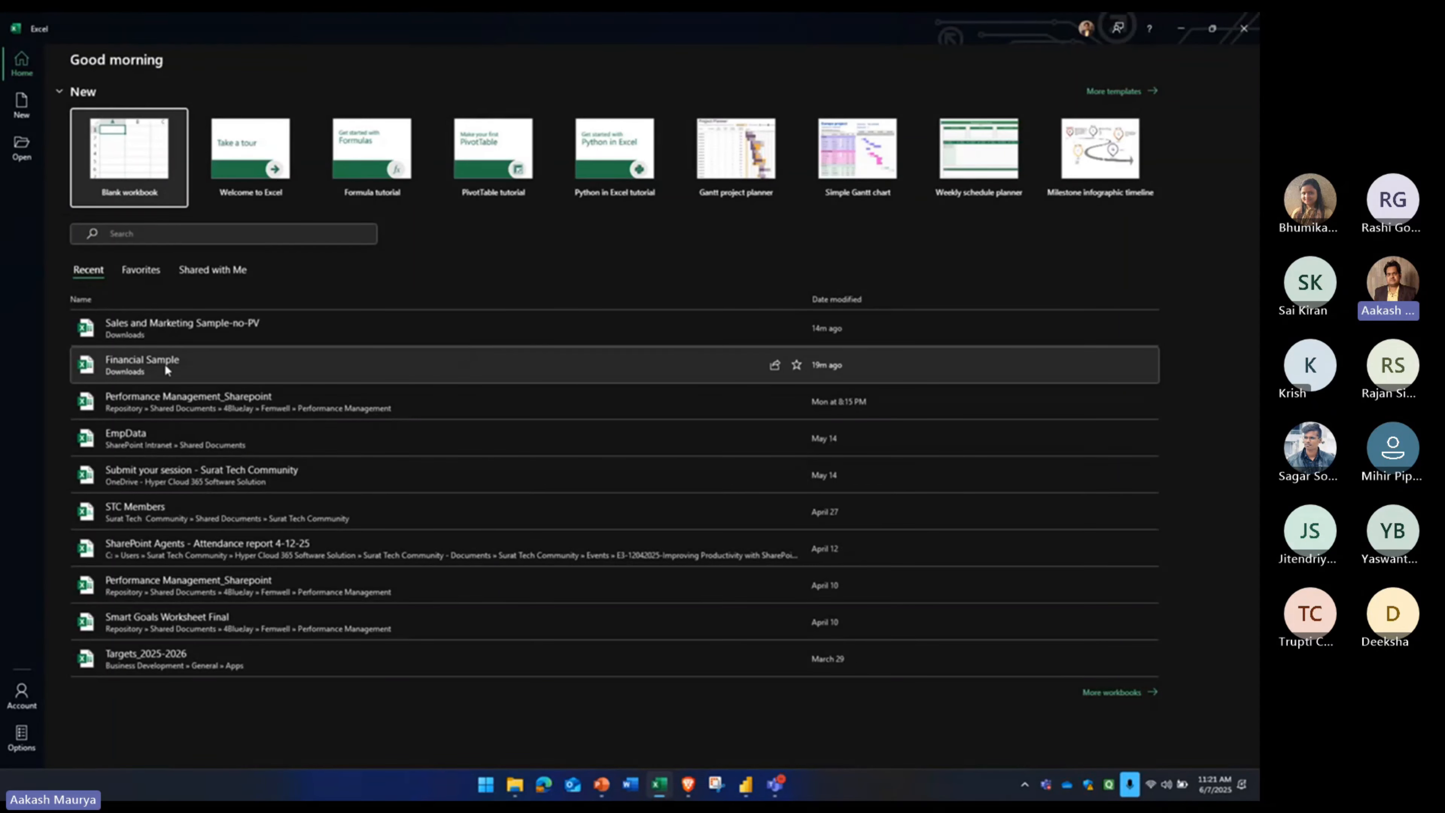
left_click(165, 367)
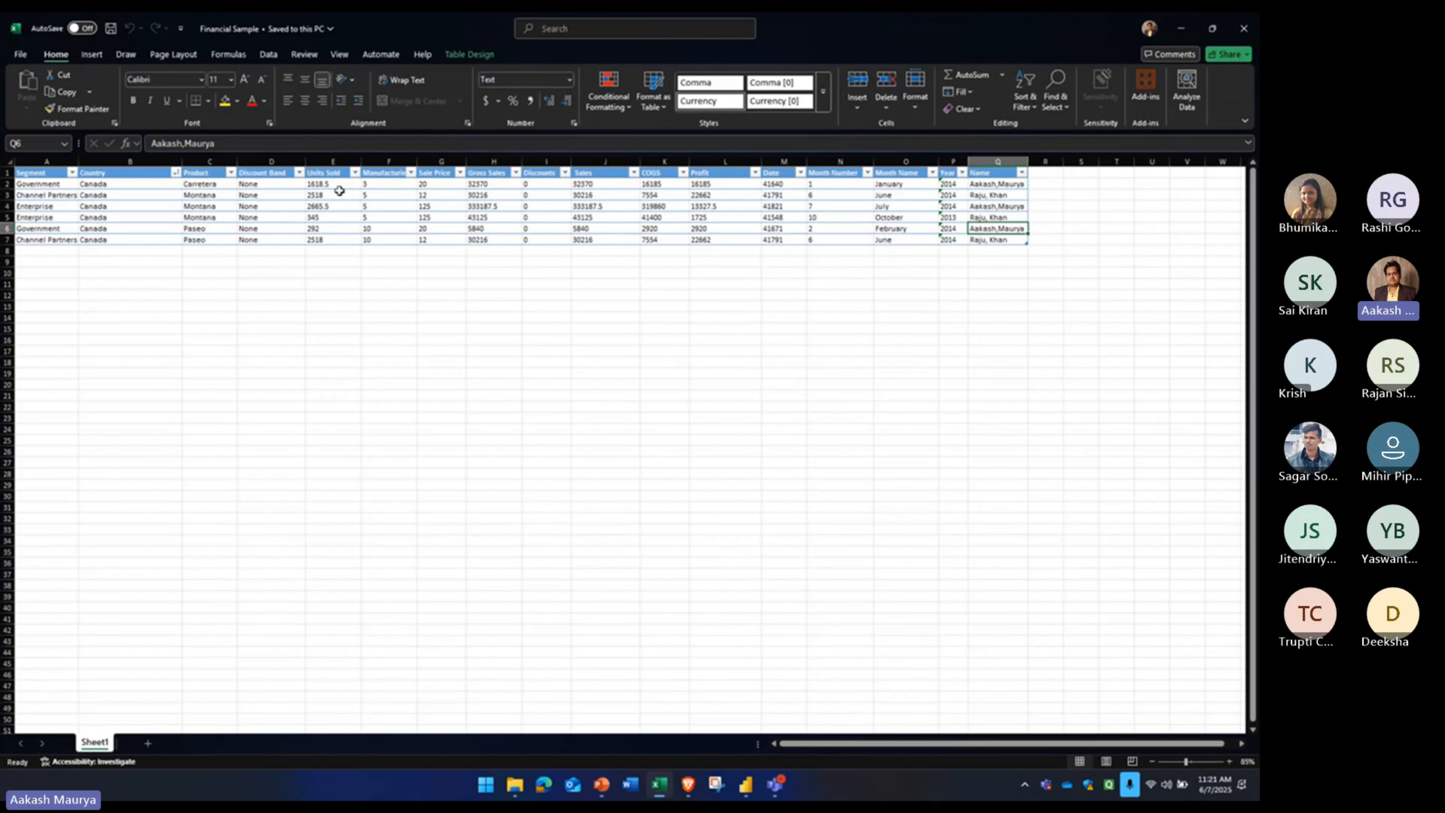
left_click(332, 206)
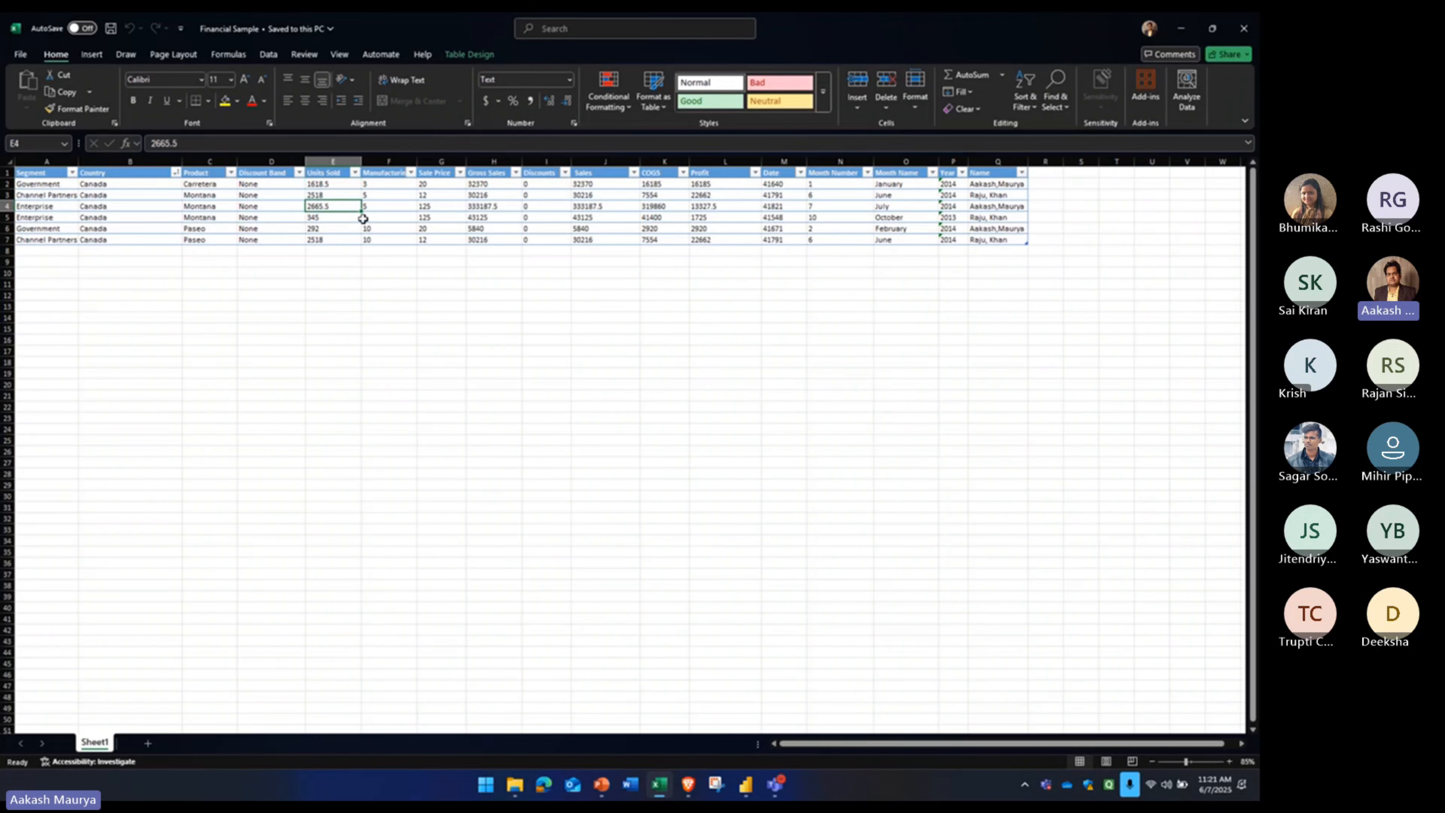
type("as")
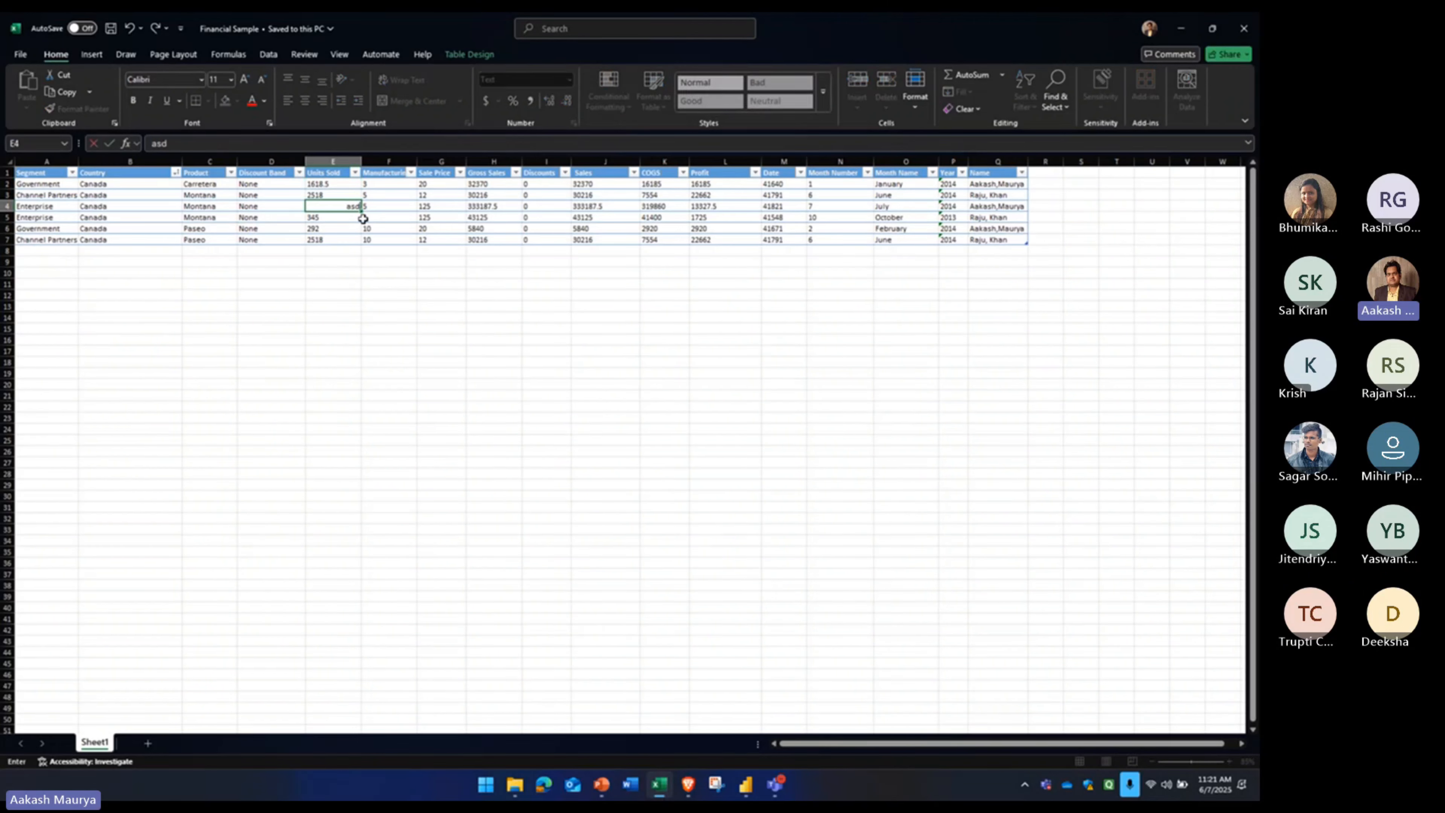
type("d")
left_click(341, 238)
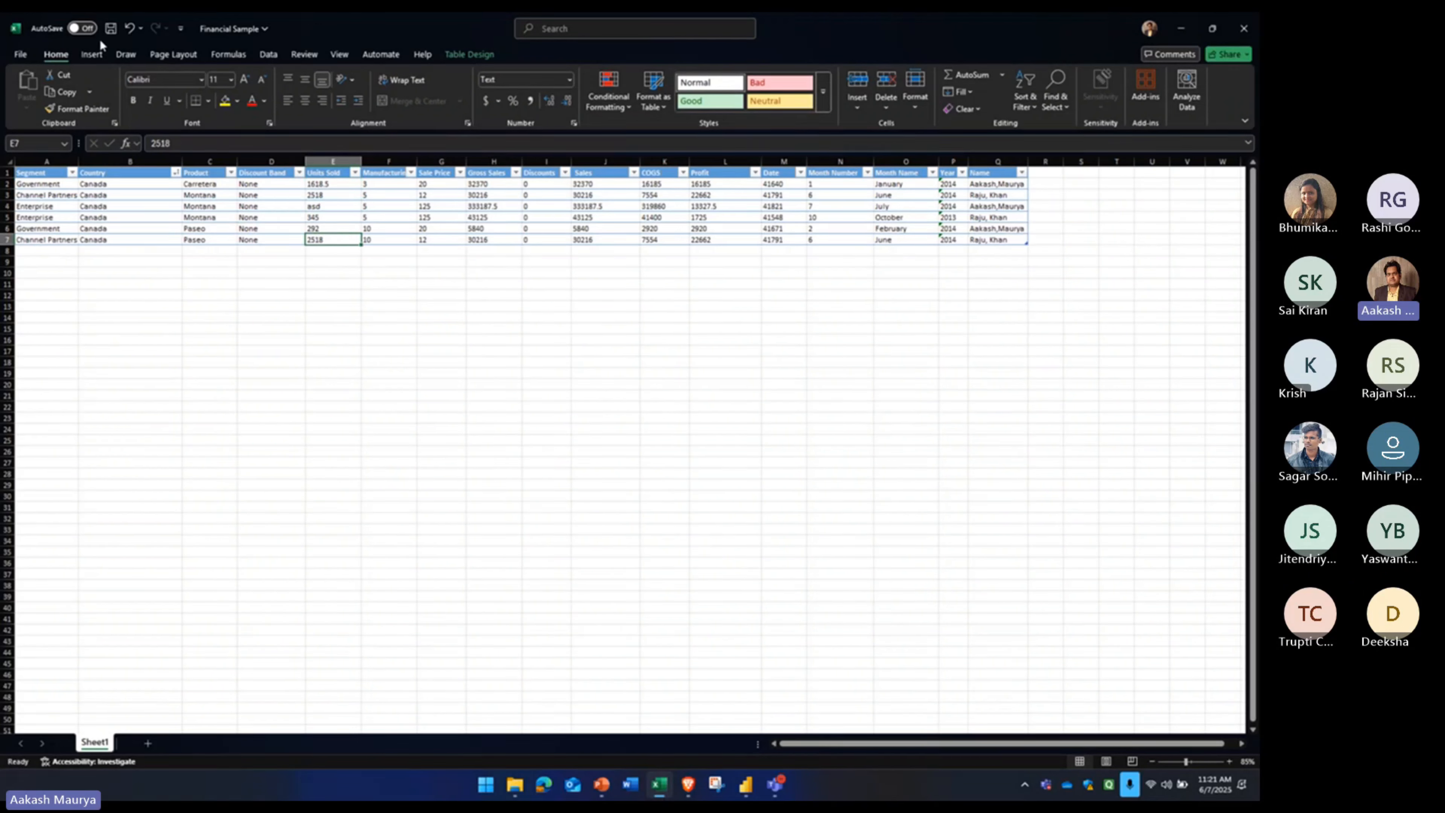
- Save and close the Financial Sample workbook, and refresh the previews of all queries in Power Query Editor
left_click(110, 28)
left_click(1243, 28)
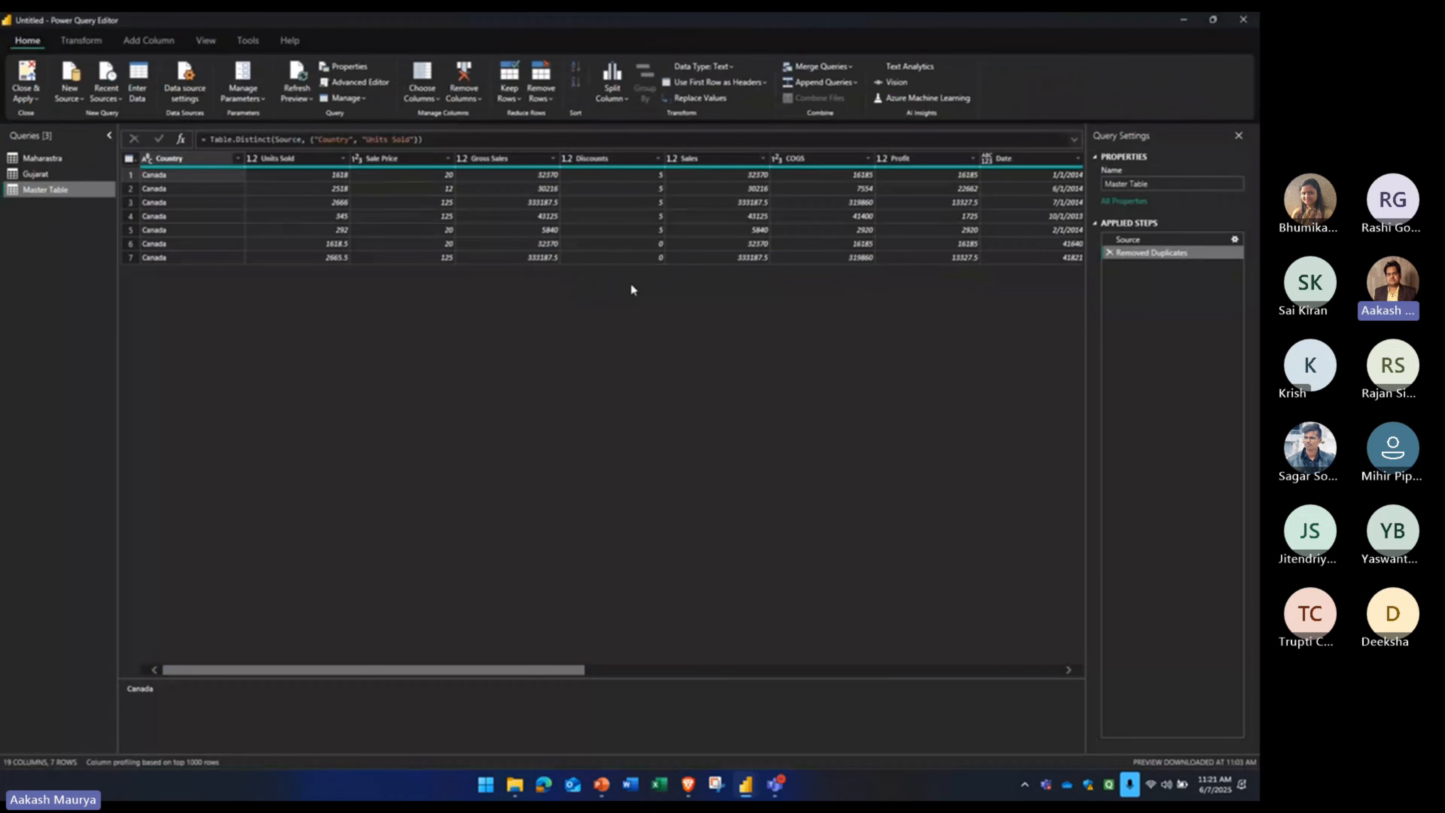
left_click(296, 97)
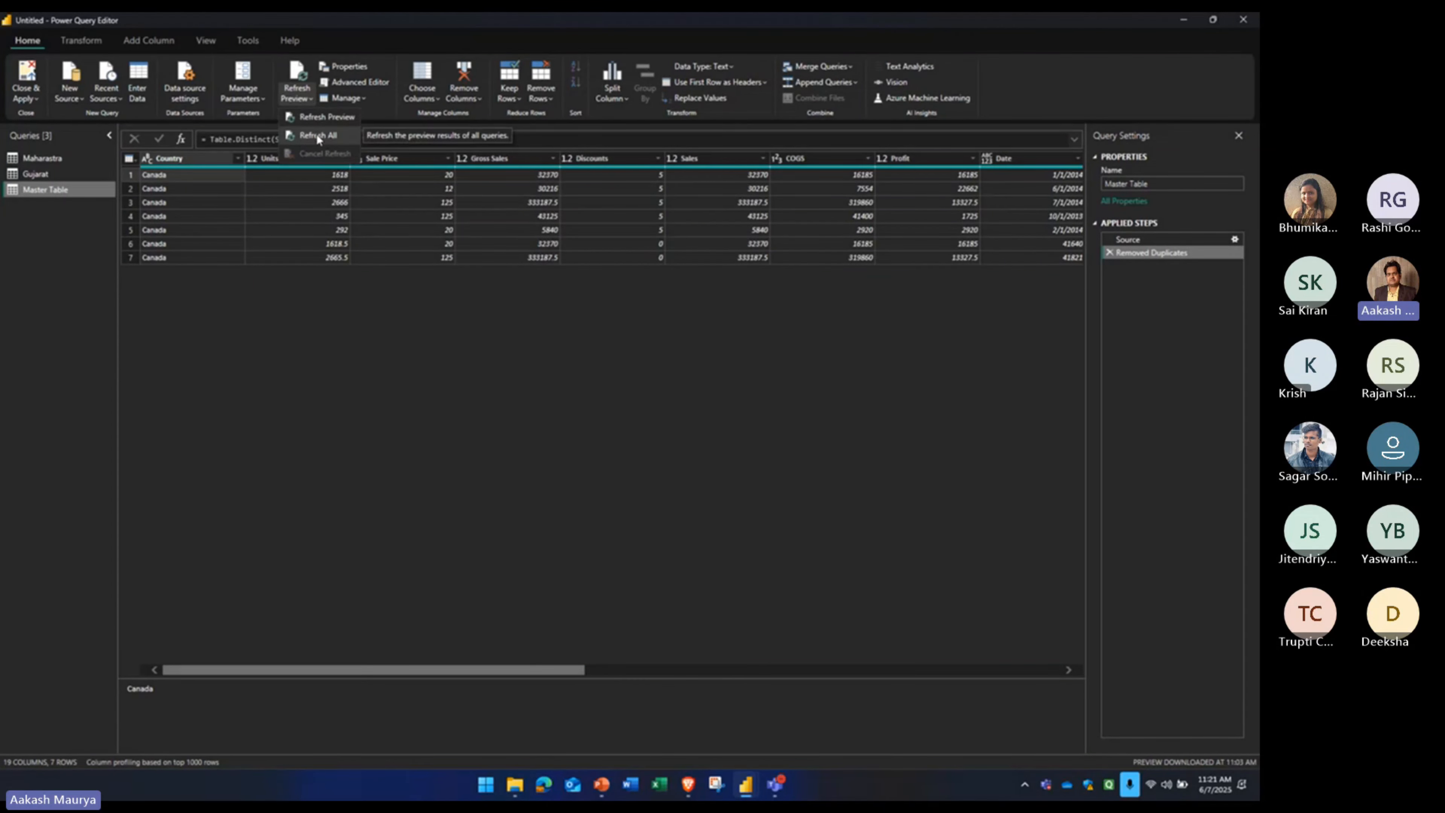
left_click(318, 137)
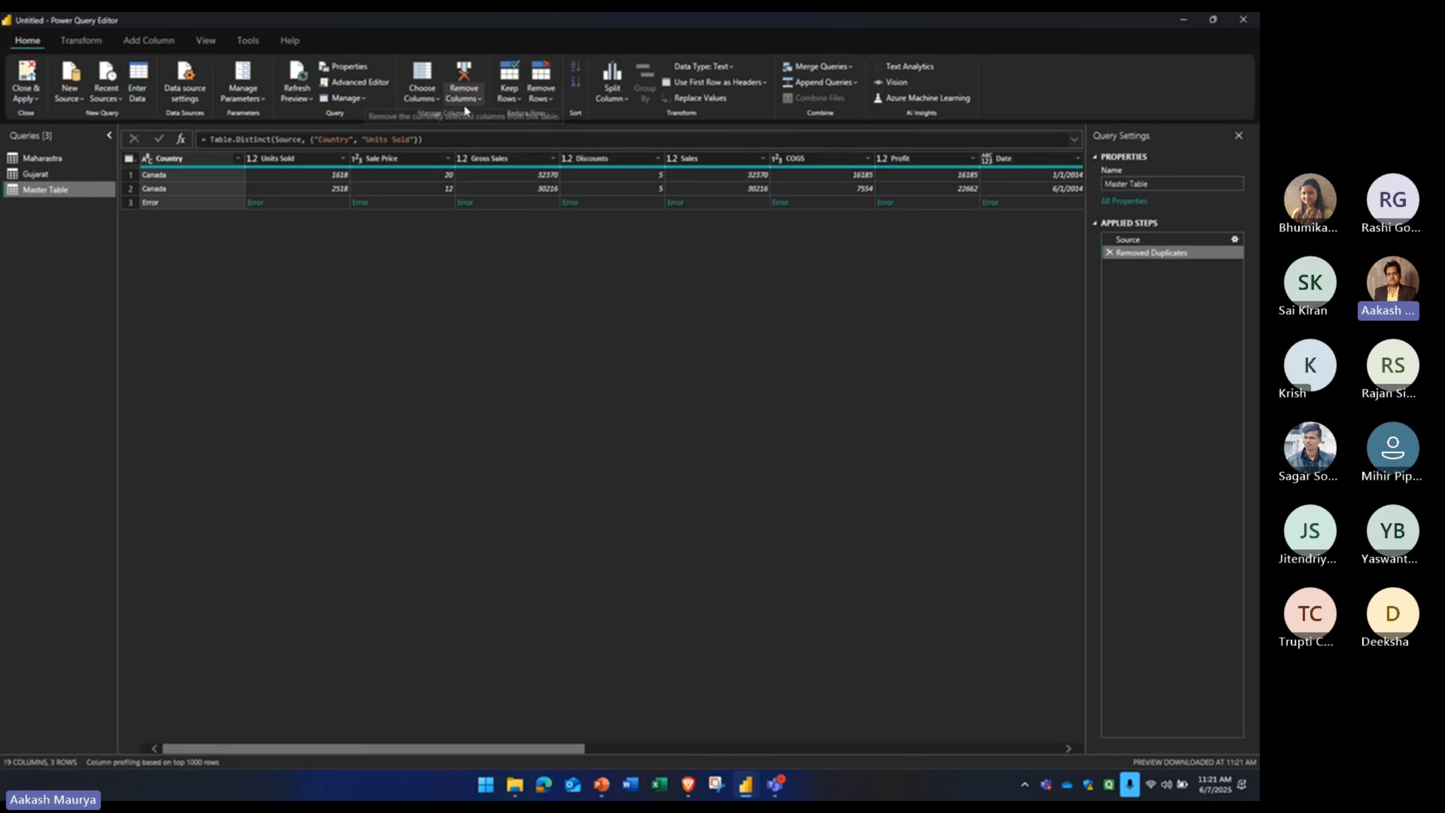
- Try removing the rows with errors in the Master Table's Country column, and delete that applied step
left_click(542, 101)
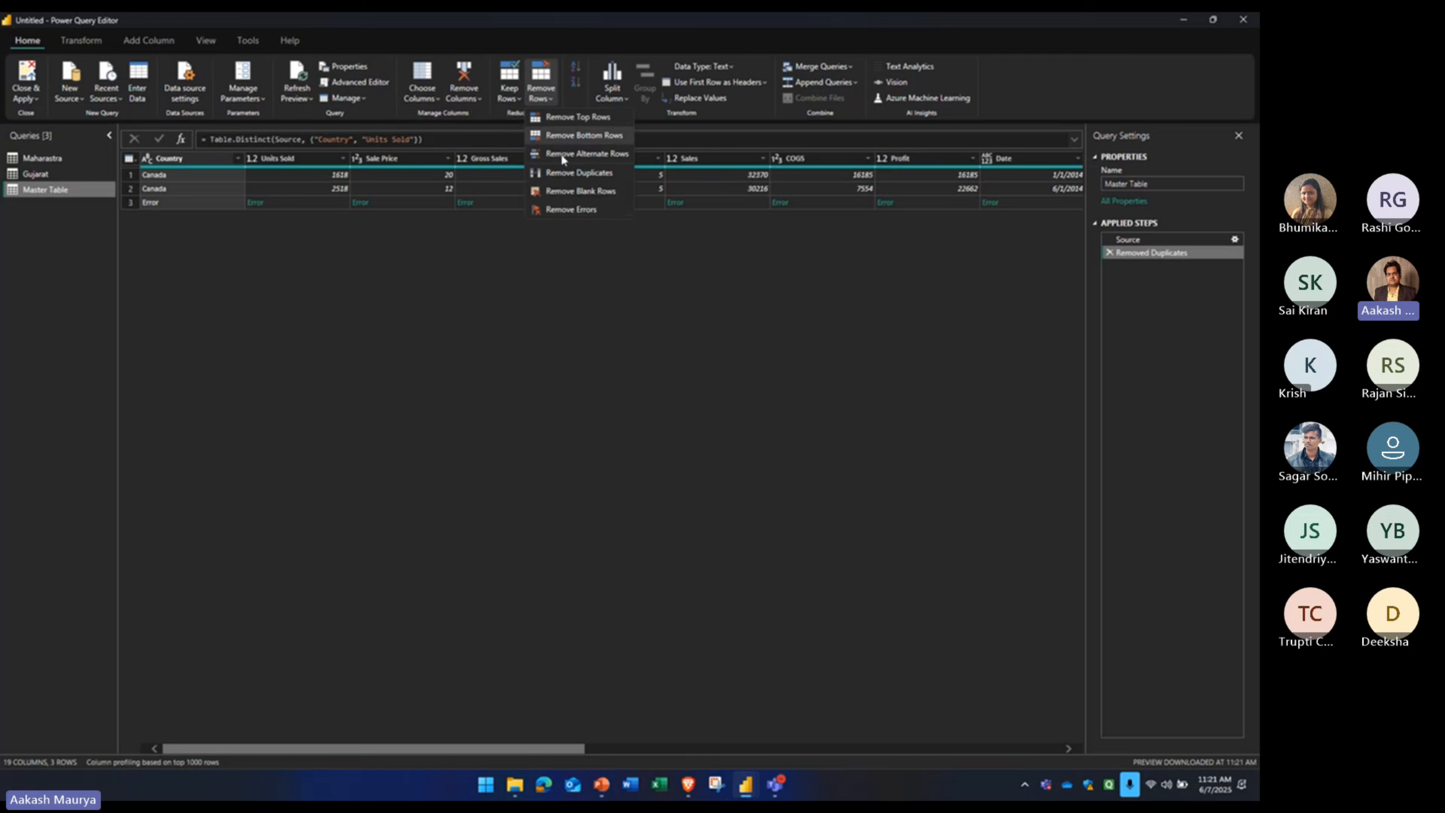
left_click(573, 208)
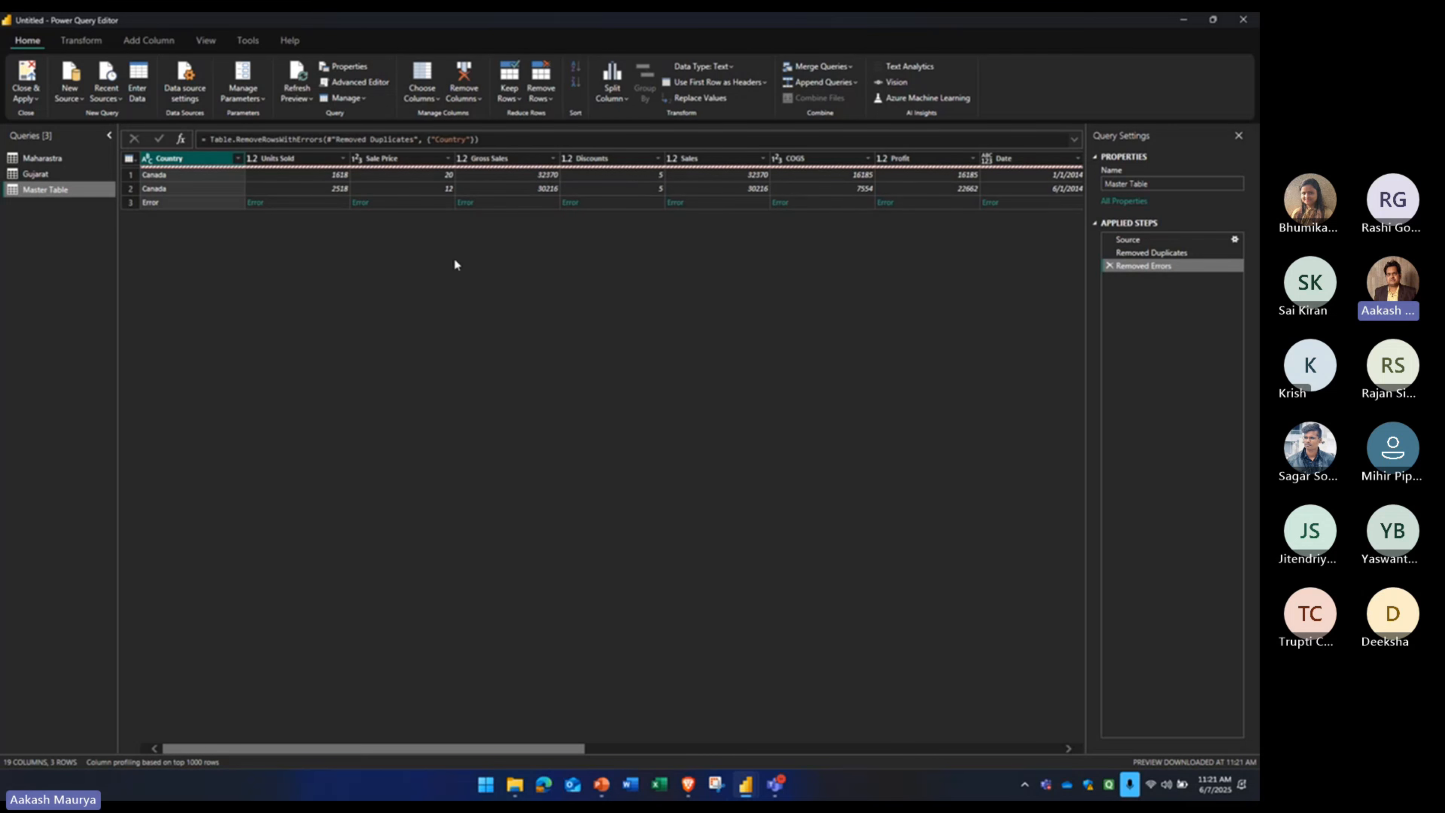
left_click(1109, 266)
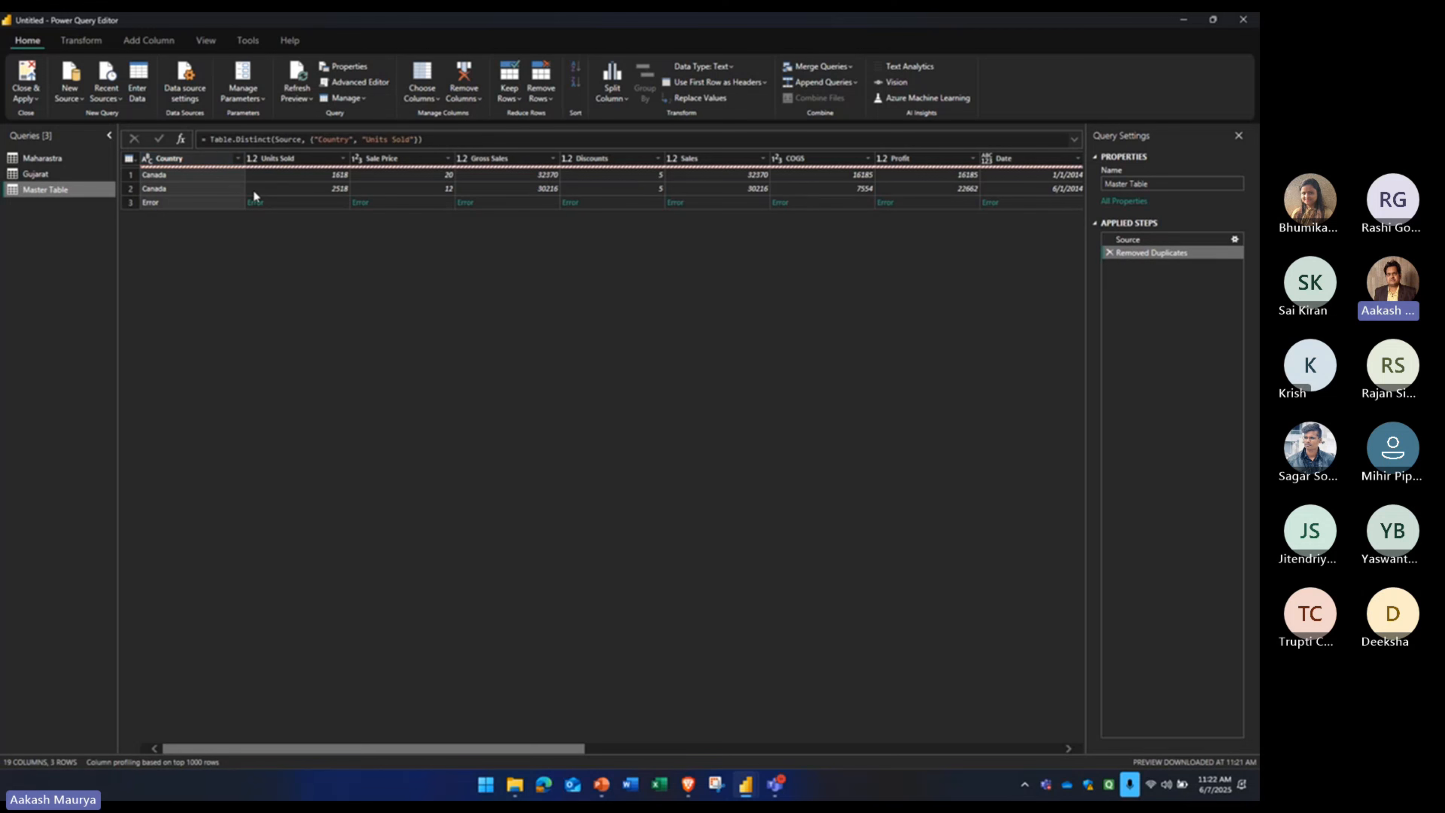
- Examine the details of the Gross Sales error in row 3 of the Master Table, removing each drill-down step
left_click(464, 202)
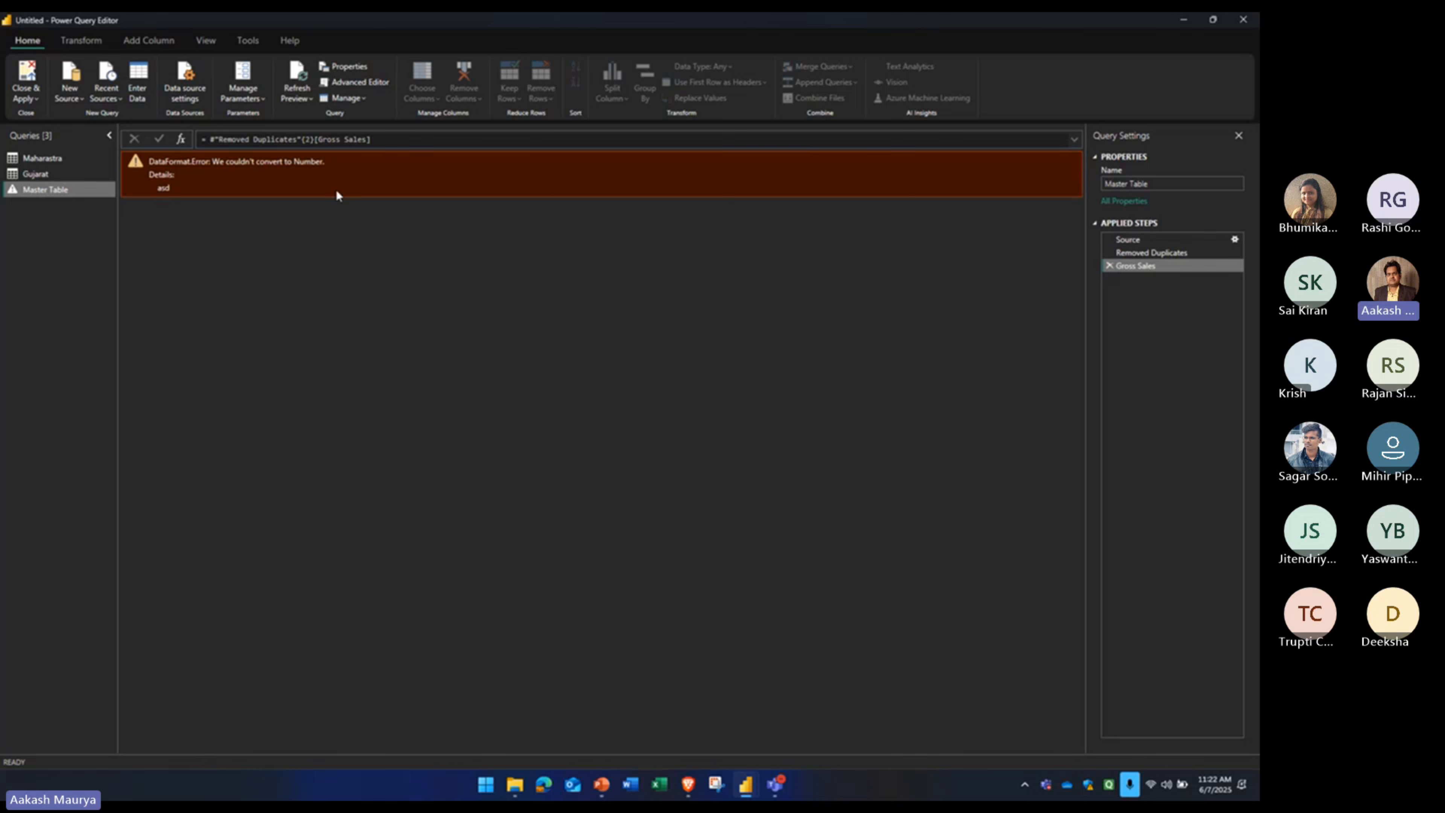
left_click(1109, 265)
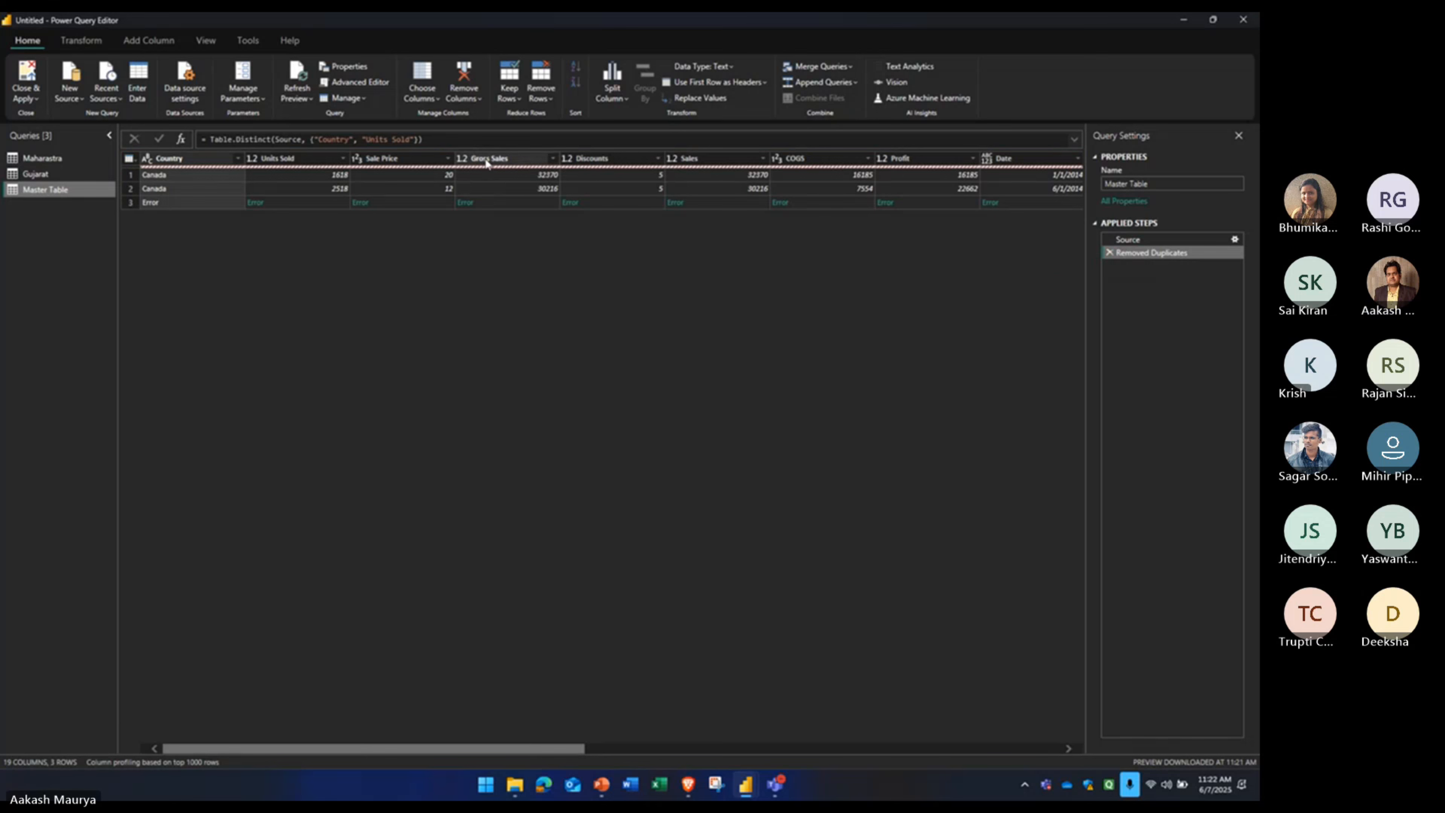
left_click(466, 202)
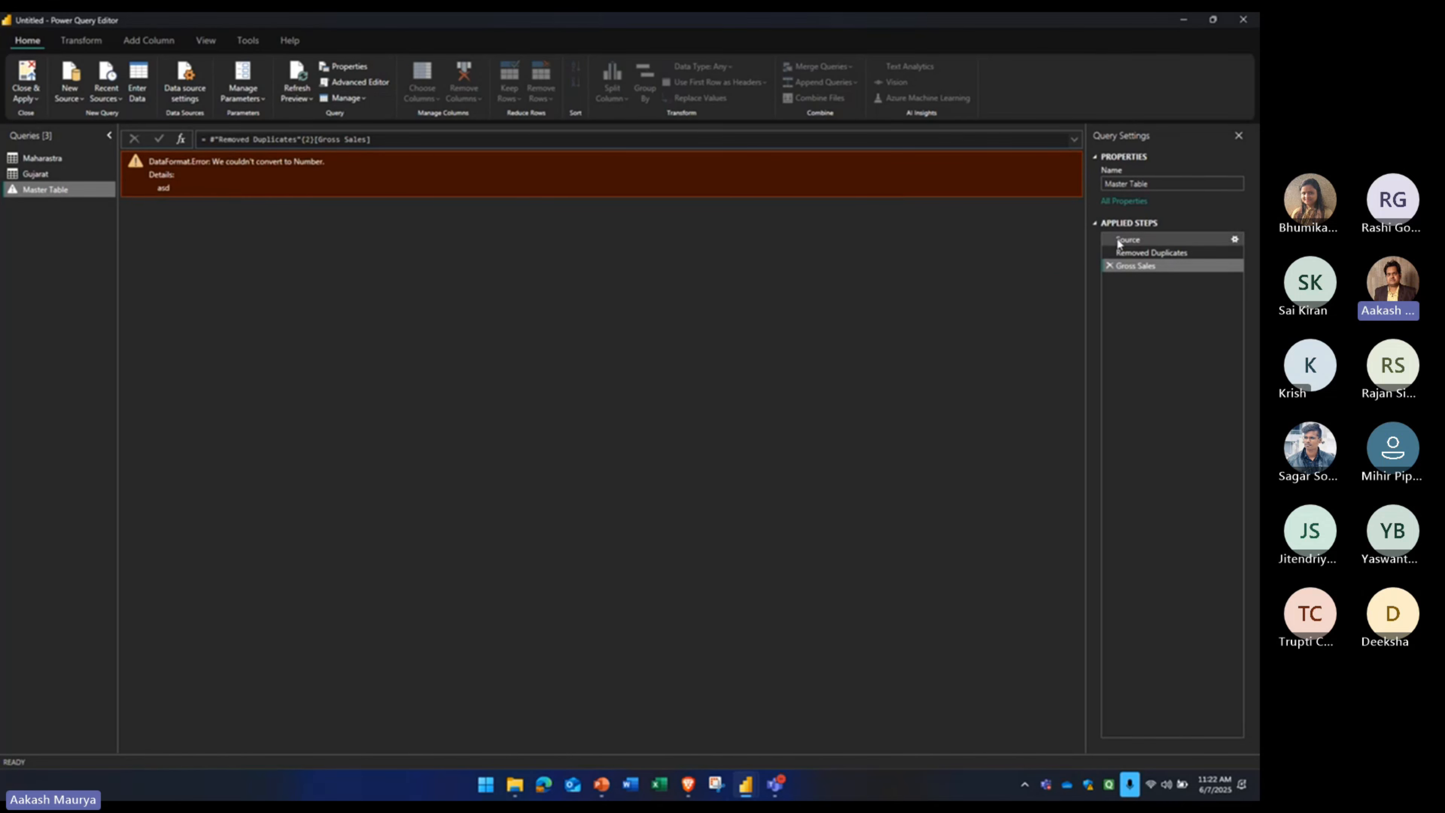
left_click(1109, 265)
- Try changing the Master Table's Gross Sales column to the Text data type, and delete that type change
left_click(462, 158)
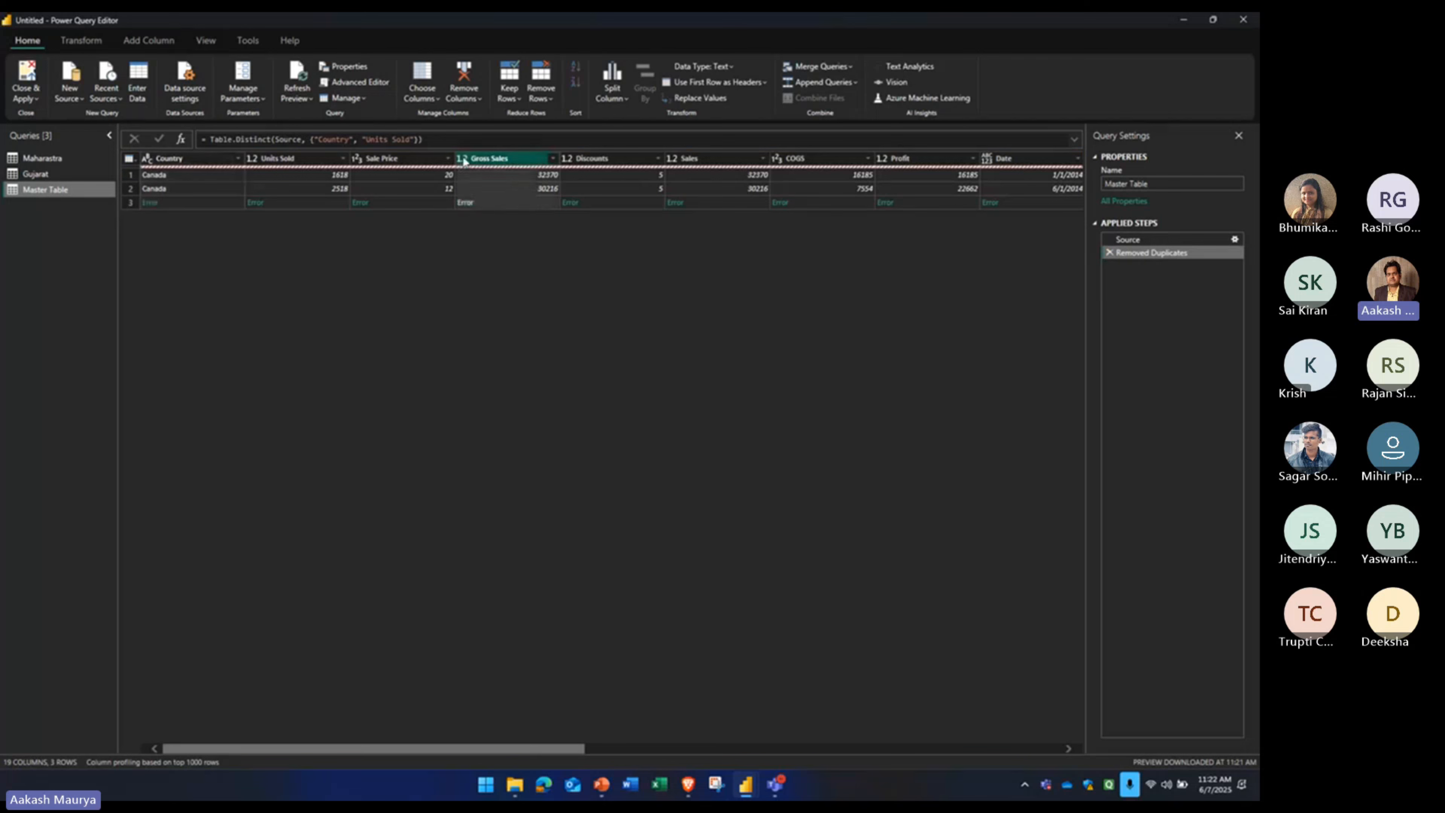
left_click(508, 310)
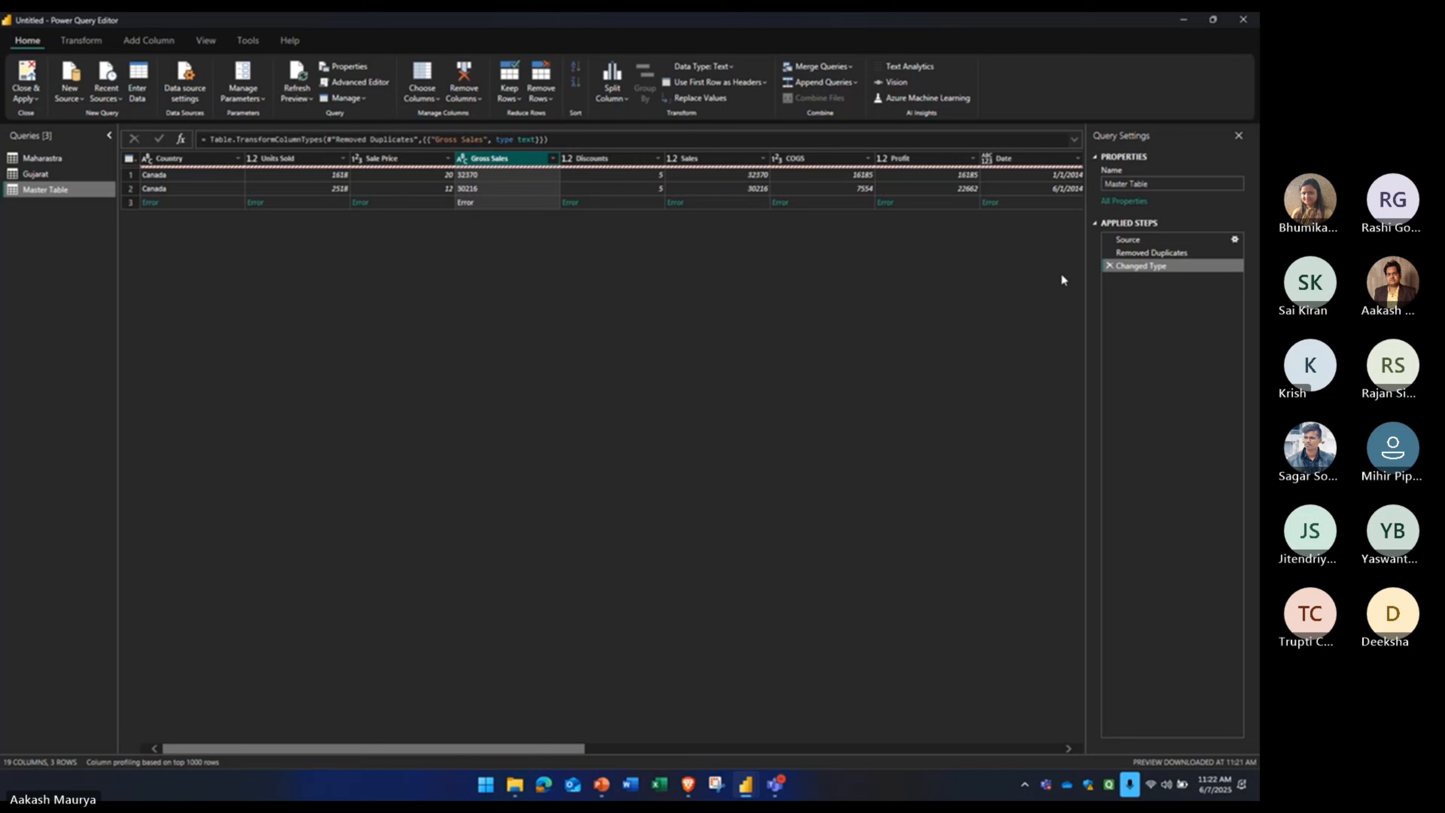
left_click(1109, 265)
- Check the Units Sold values in the Excel source workbook and try changing the Master Table's Units Sold column to Text
left_click(661, 784)
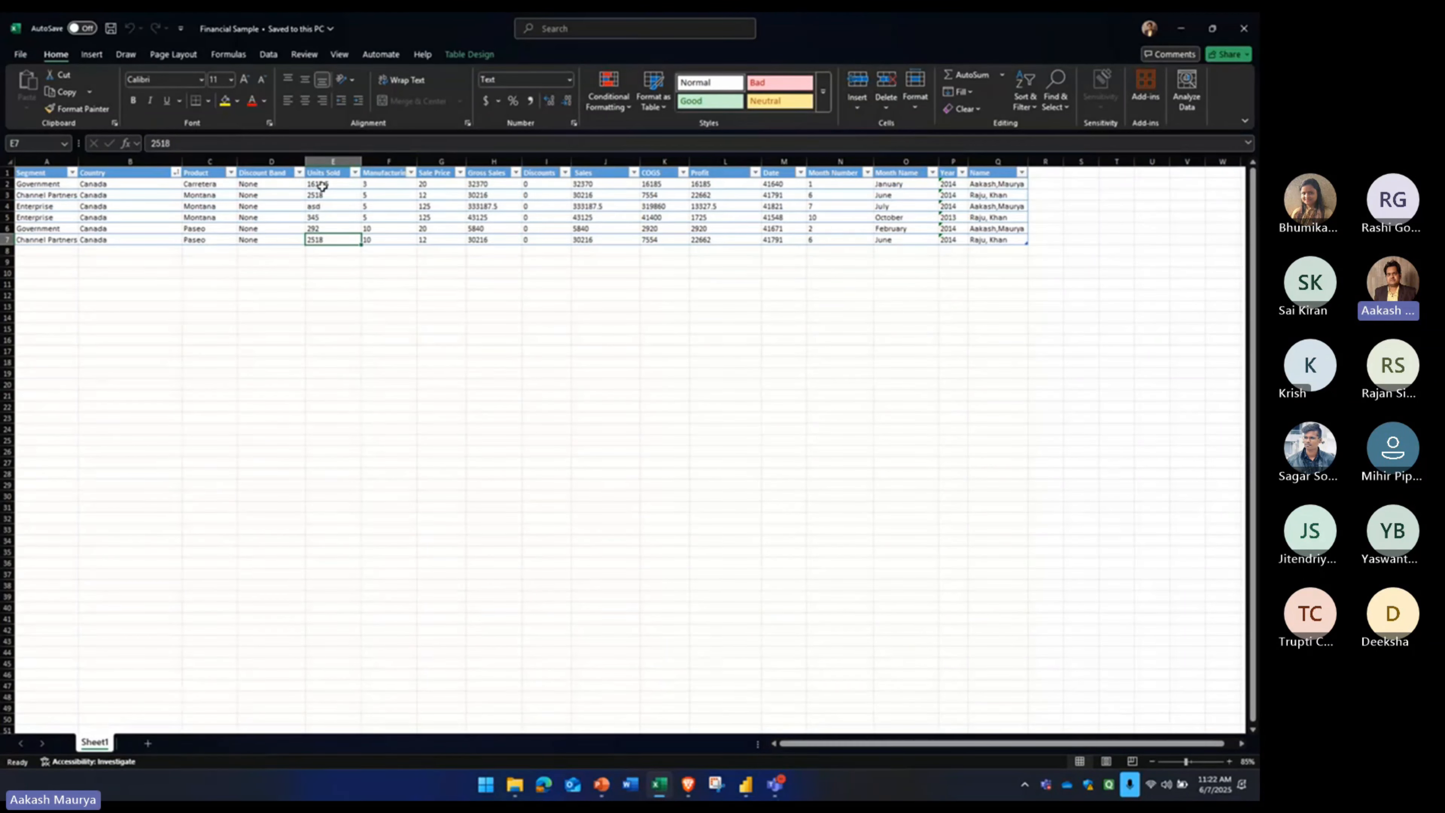
left_click(1244, 28)
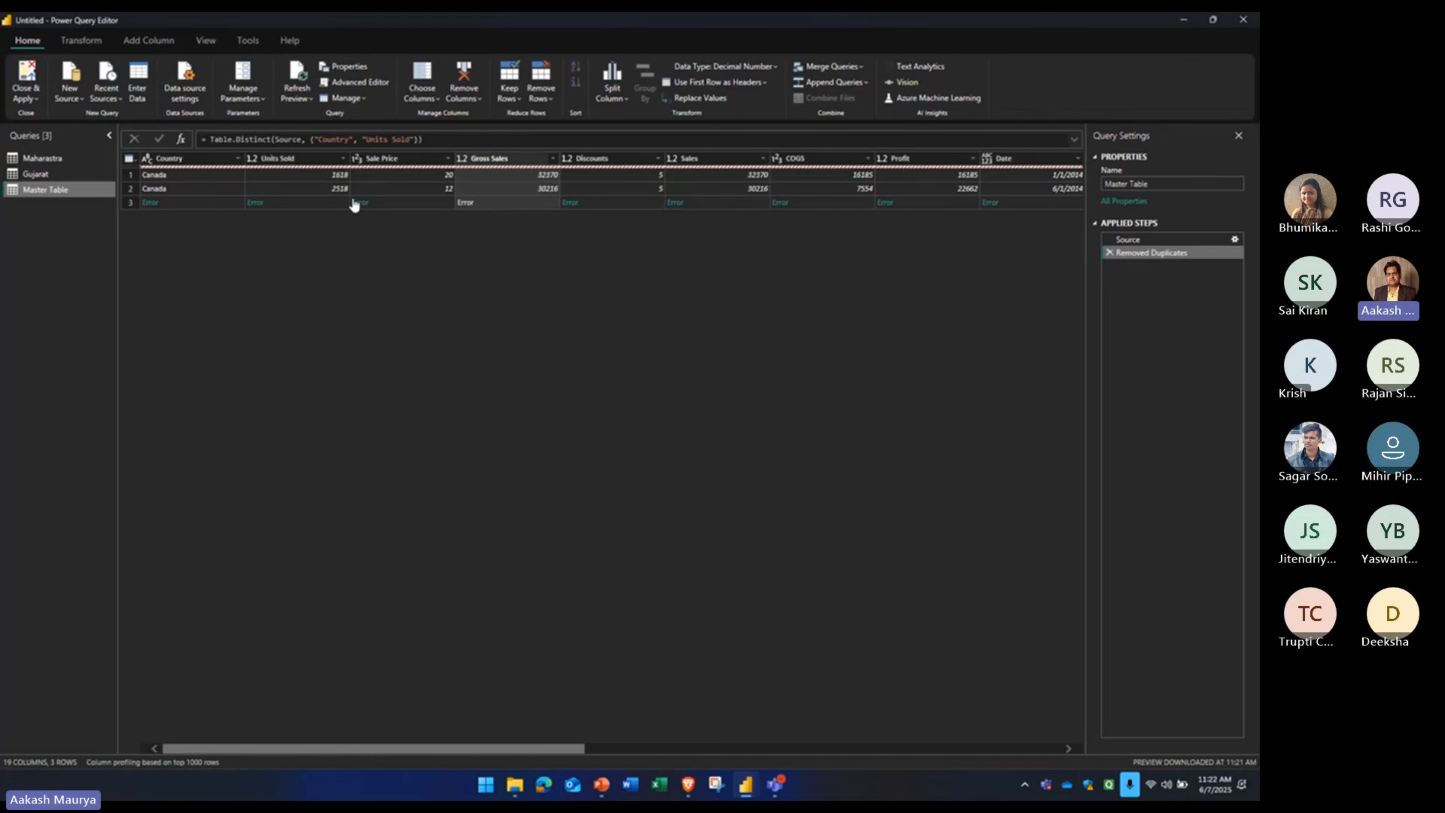
left_click(252, 158)
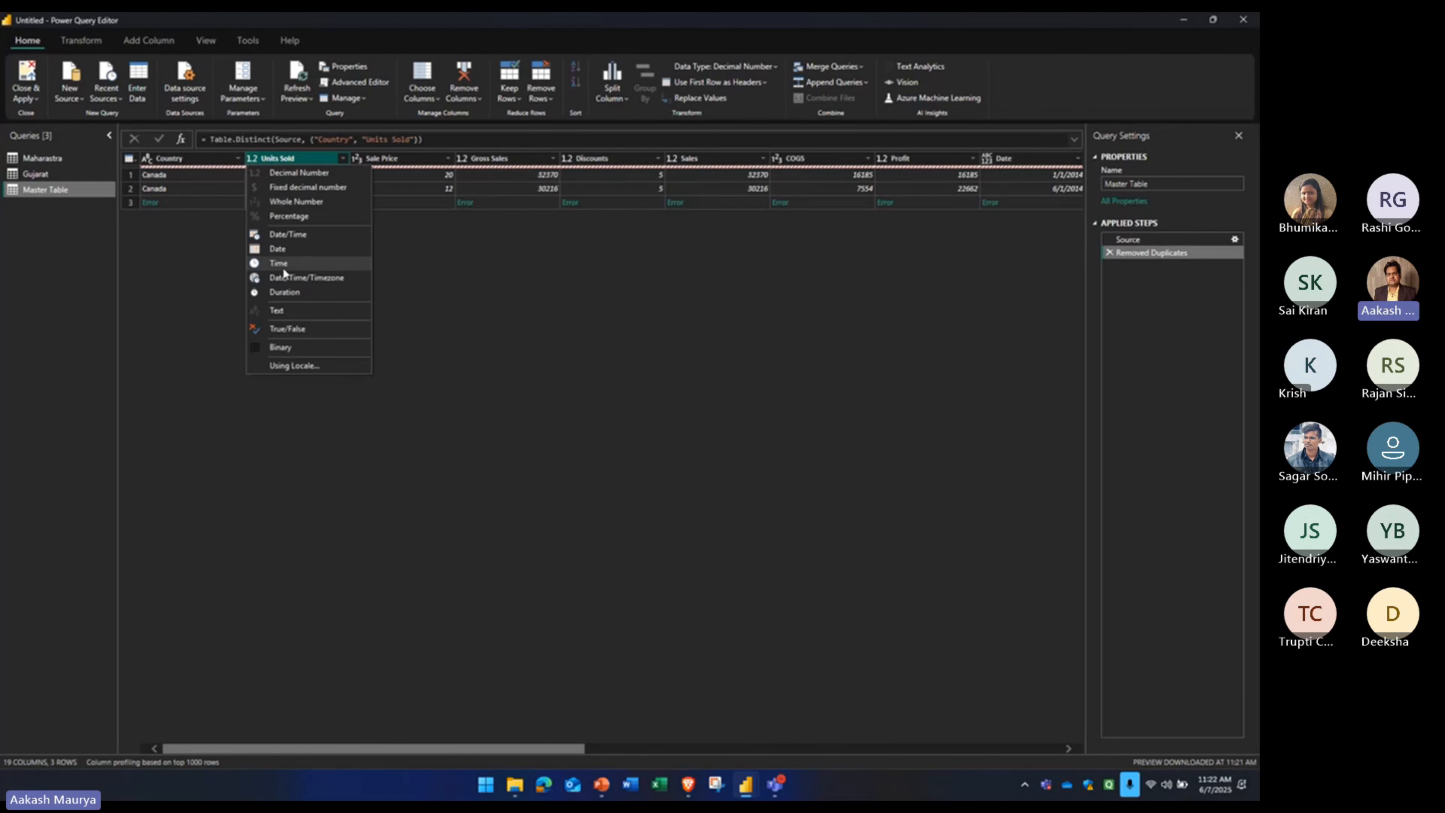
left_click(288, 308)
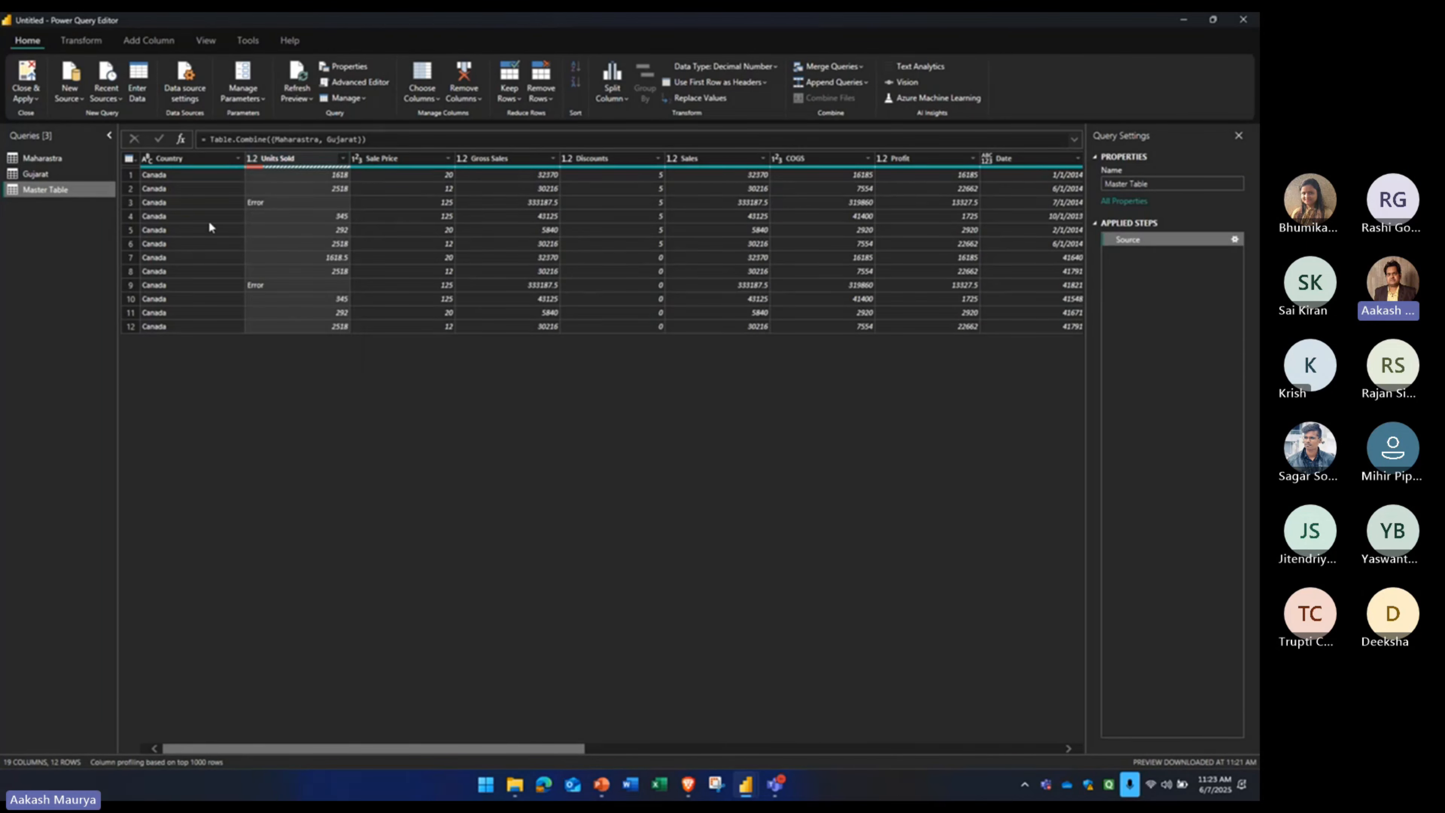
- Change the Units Sold column of the Maharastra query to the Text data type and open the details of its error cell
left_click(38, 161)
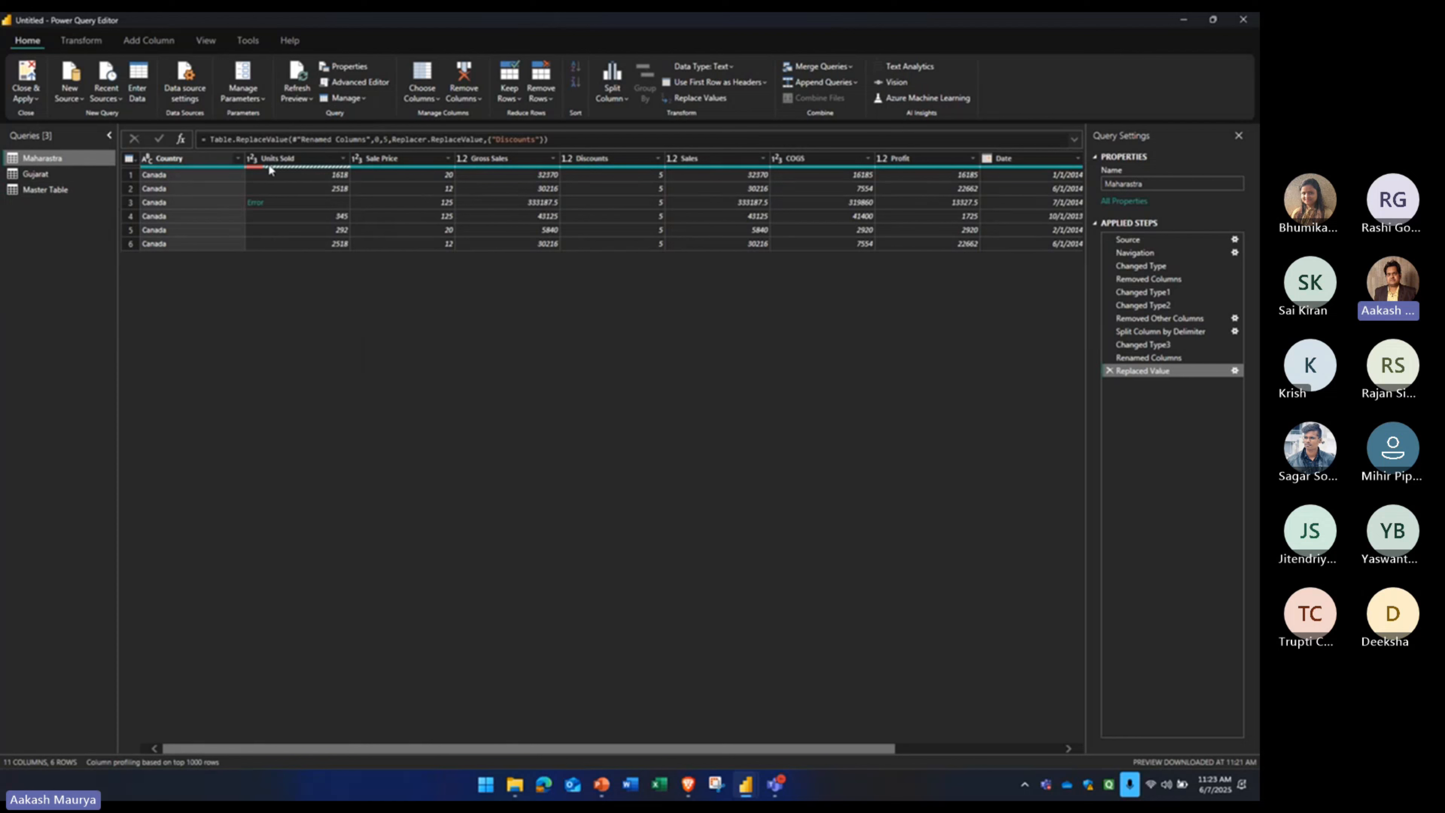
left_click(254, 161)
left_click(291, 304)
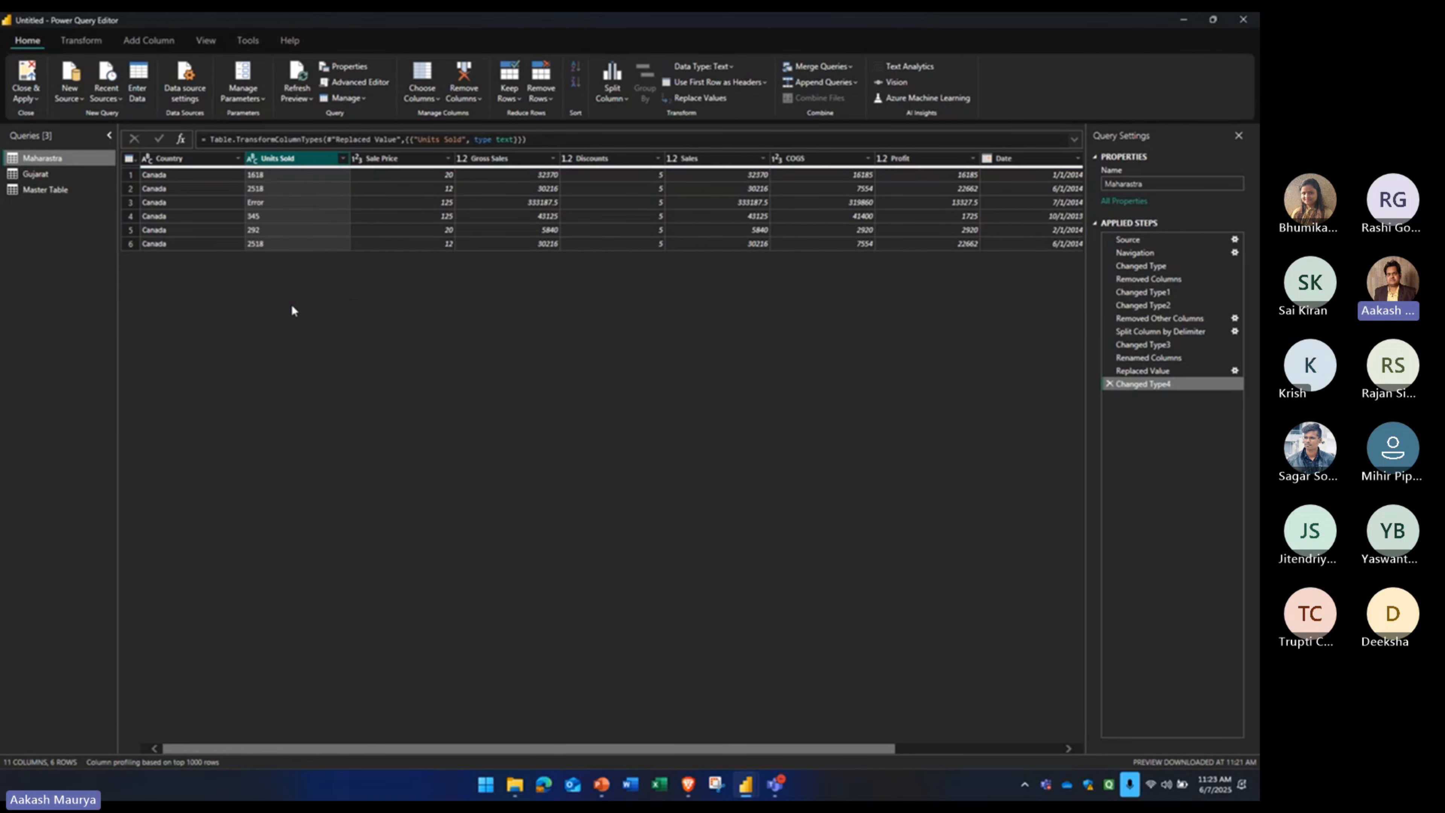
left_click(260, 202)
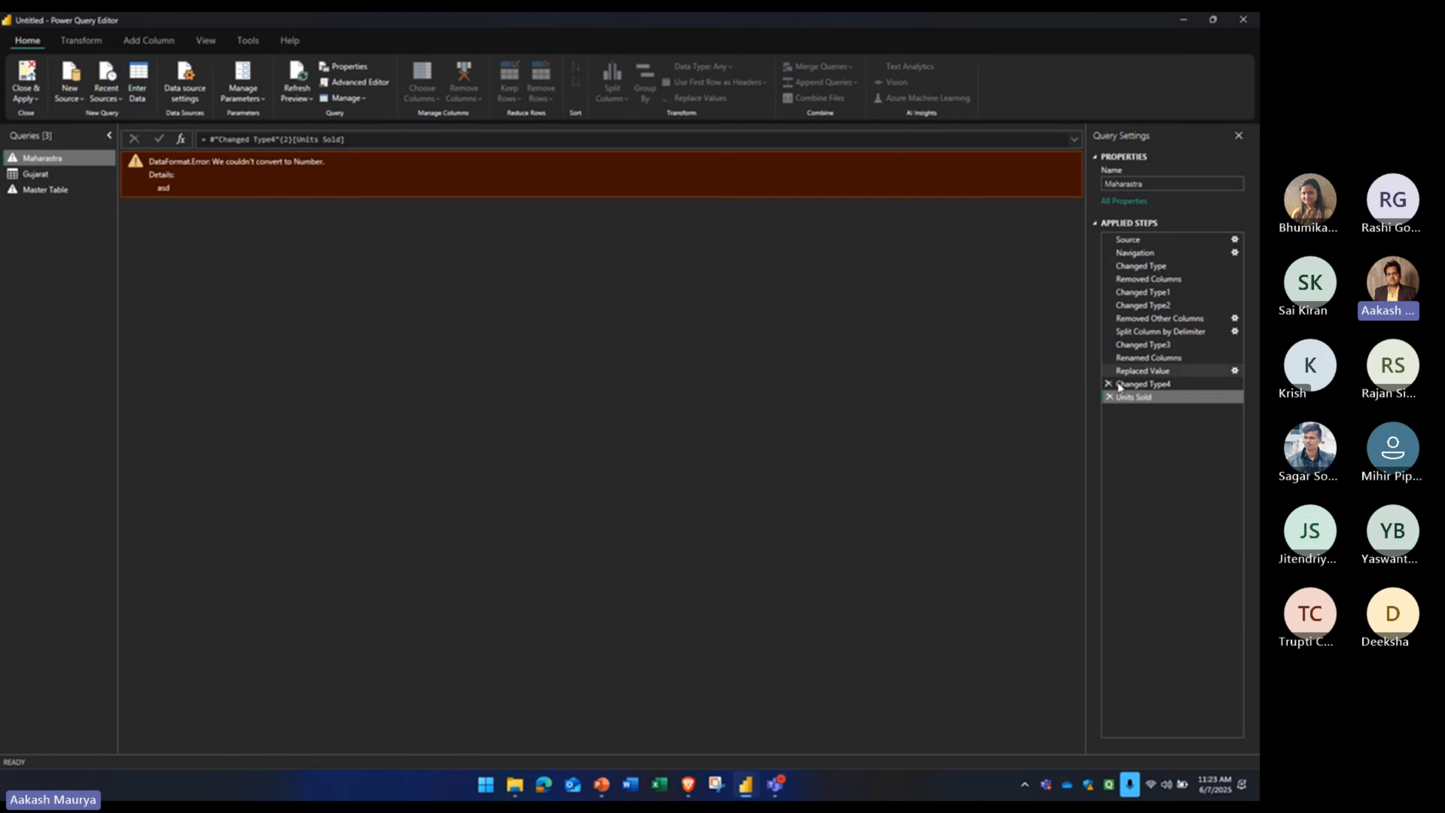
- Remove the error drill-down step from the Maharastra query and replace asd with 0 in its Units Sold column
left_click(1110, 397)
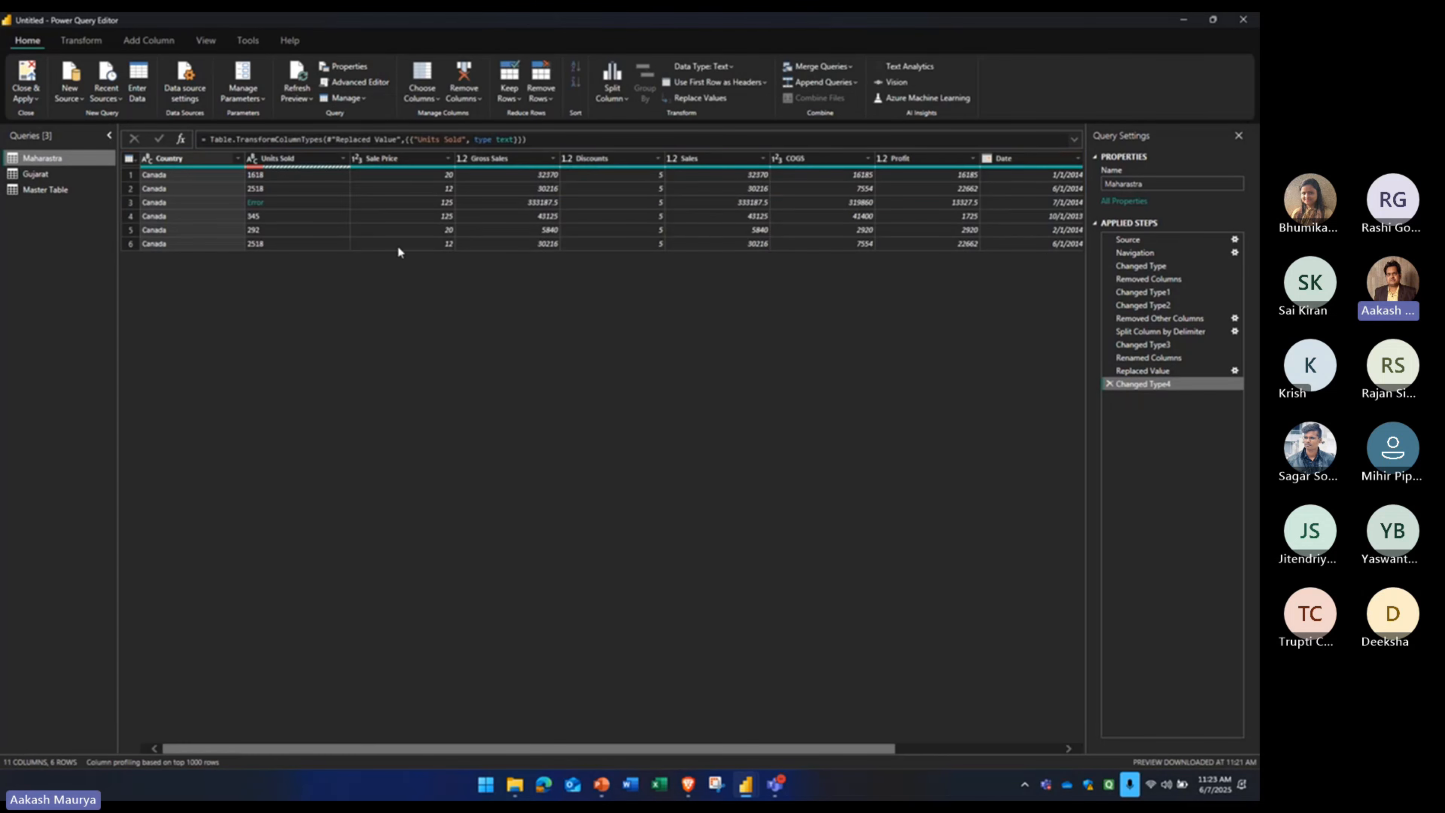
left_click(292, 163)
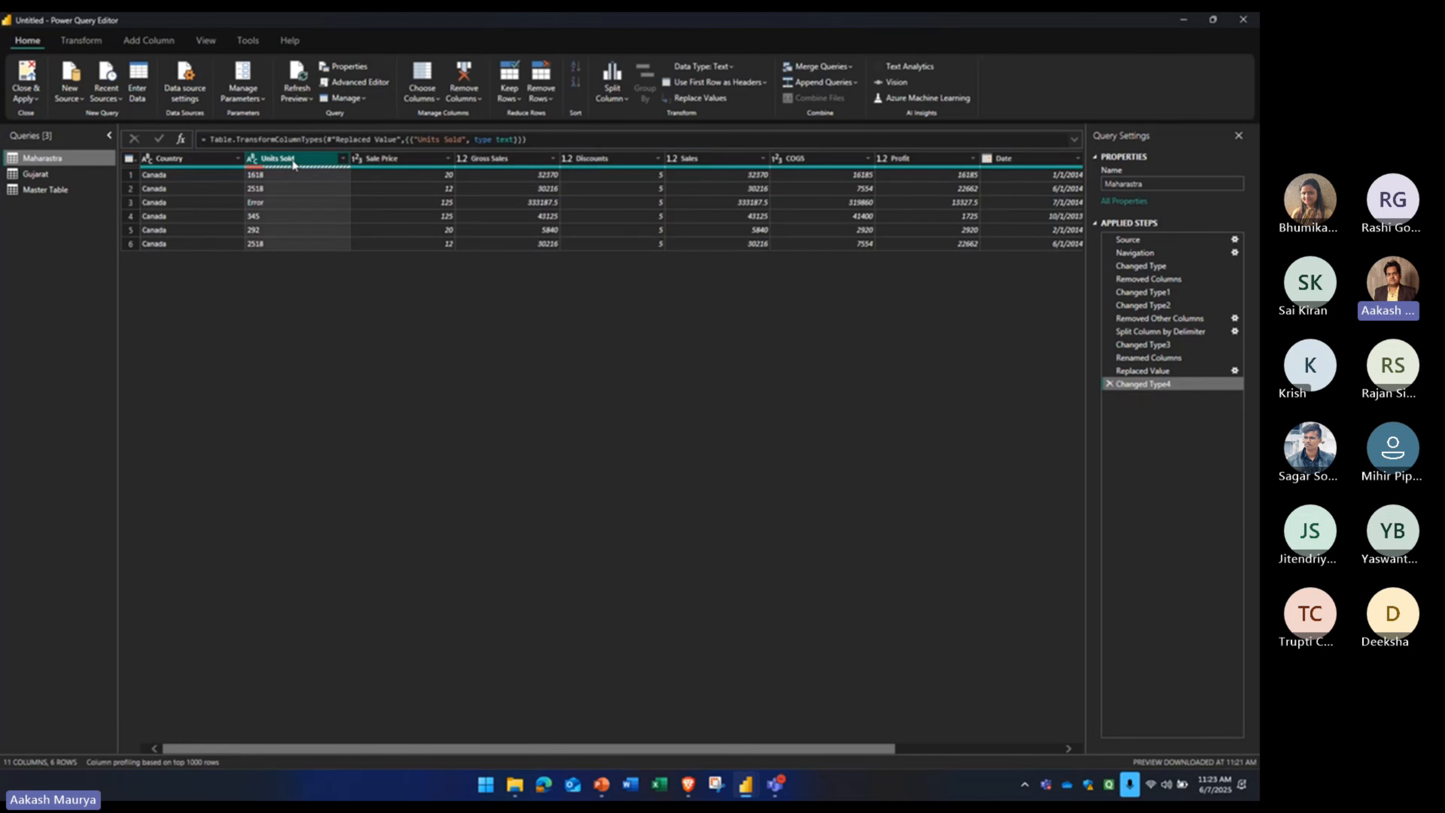
left_click(709, 104)
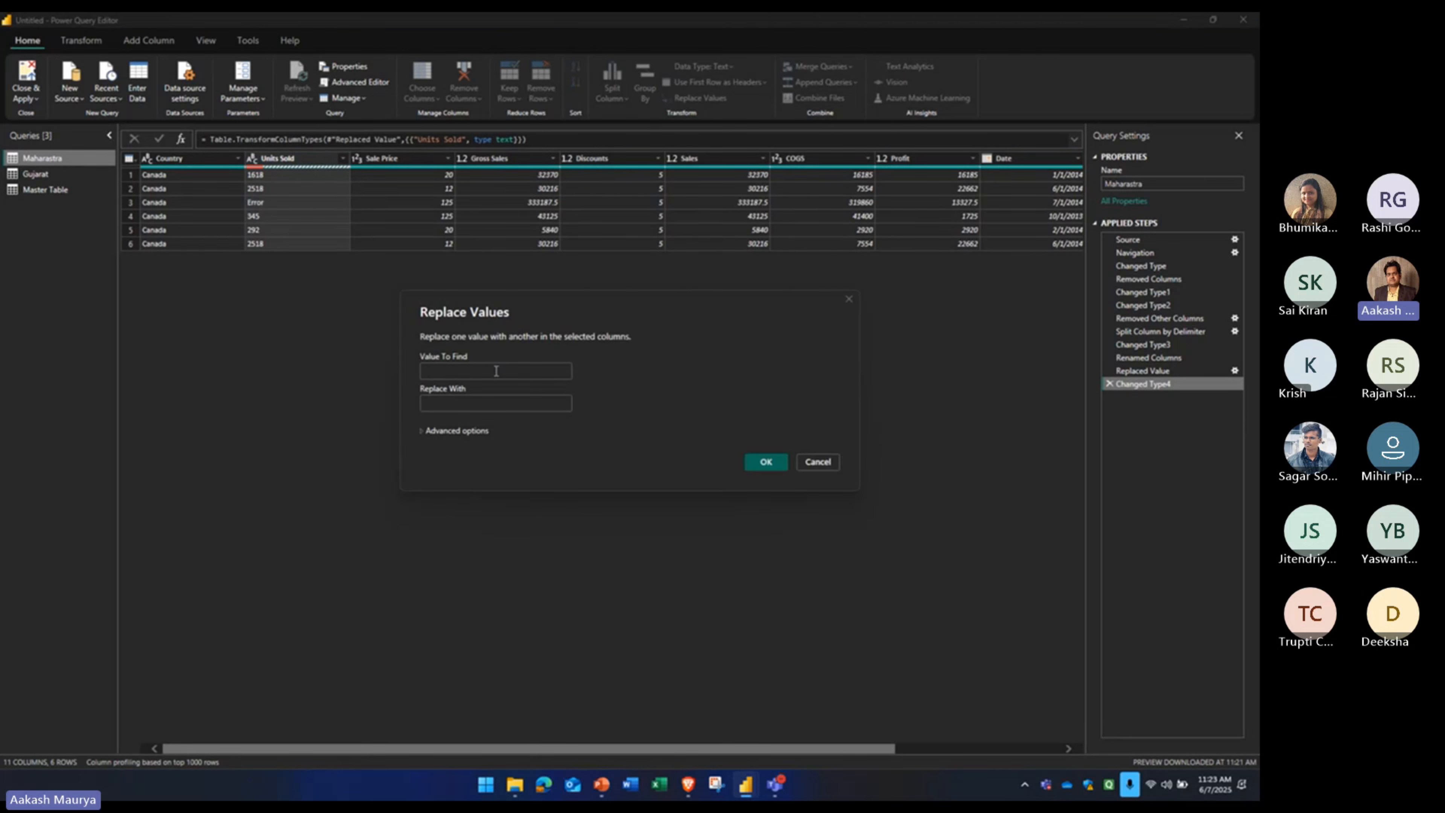
type("asd")
left_click(500, 404)
type("0")
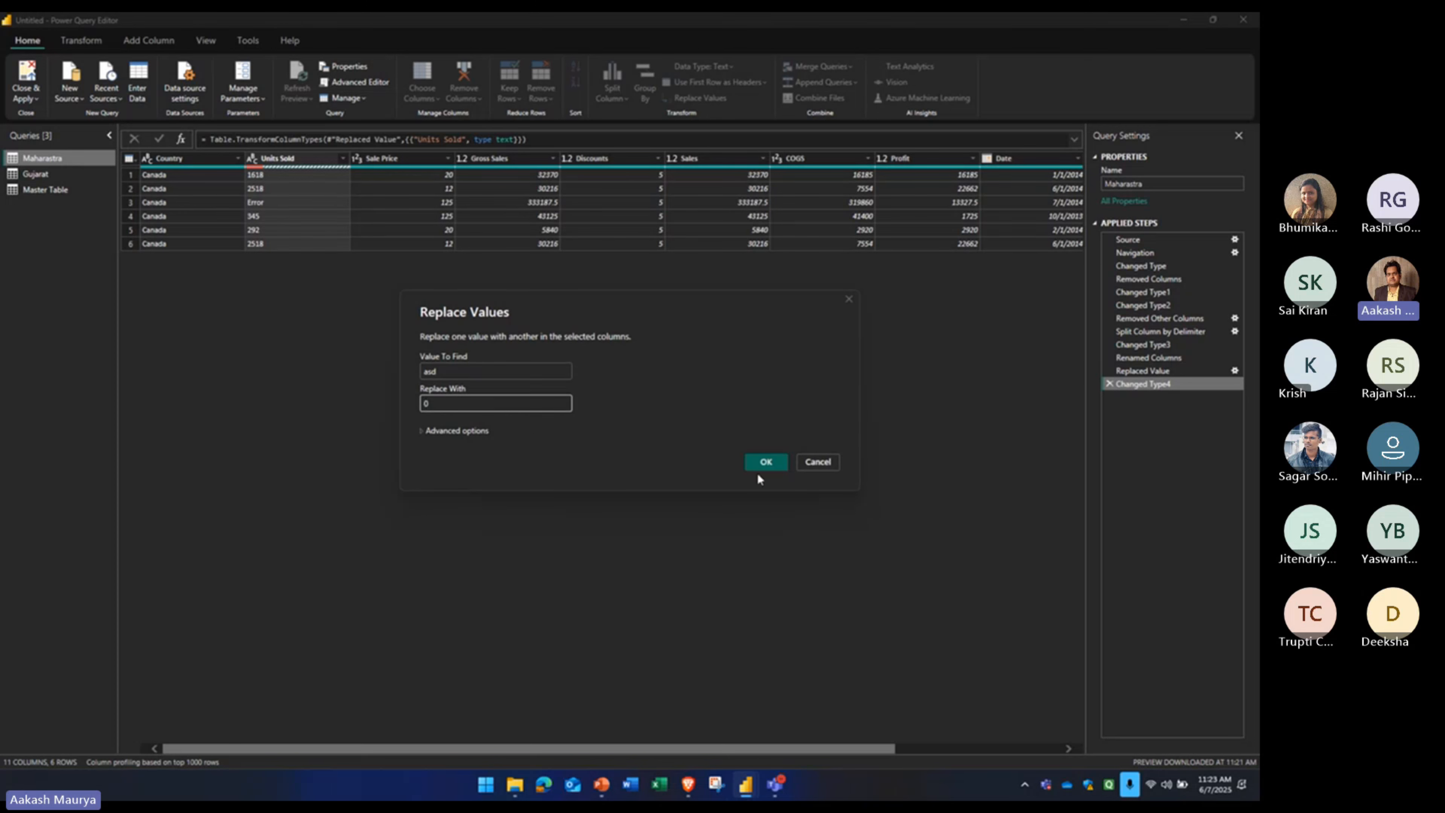
left_click(761, 462)
- Recheck the details of the Units Sold error cell, discard that drill-down, and remove the rows with errors in Units Sold
left_click(255, 202)
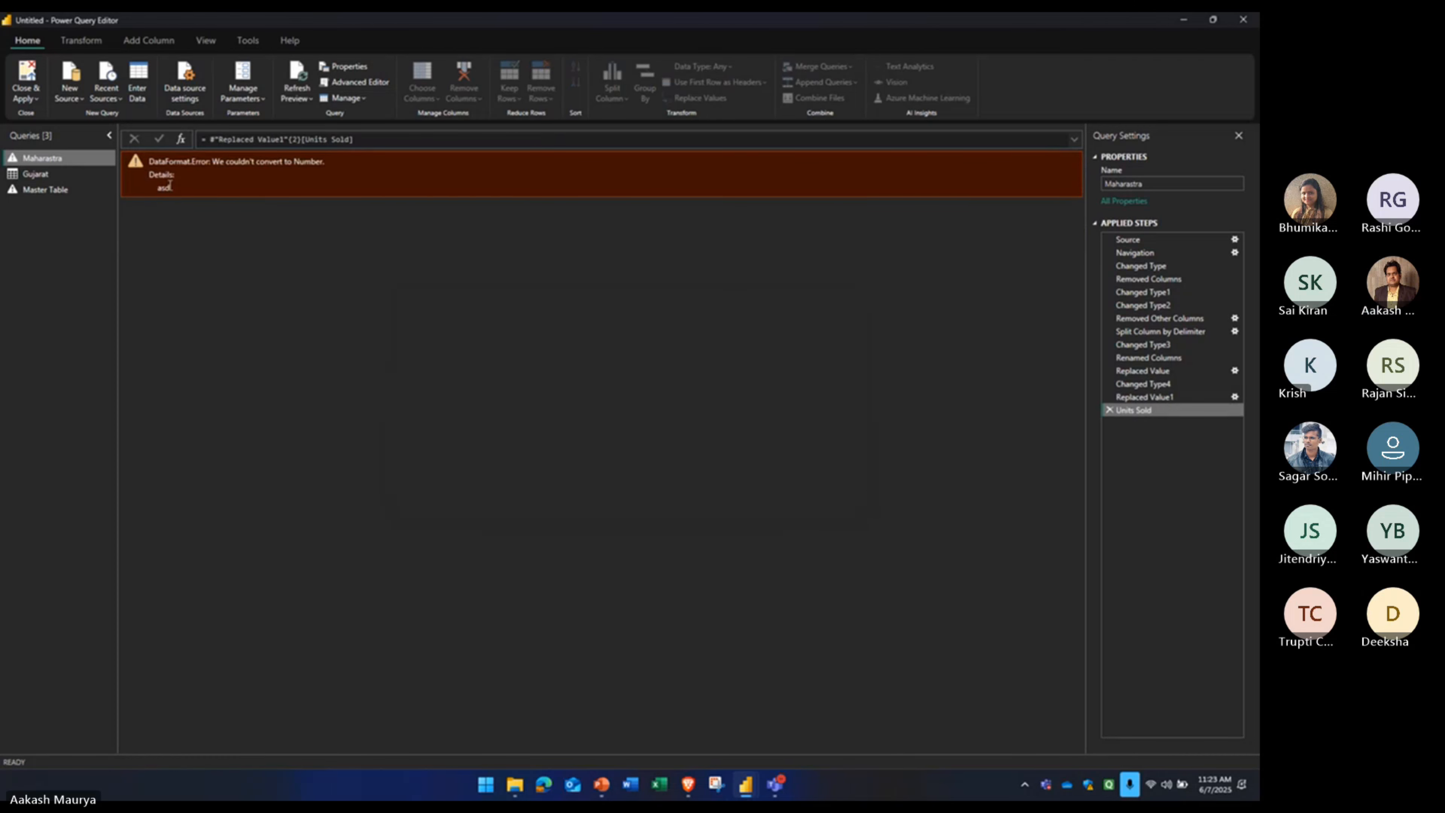
left_click(1109, 410)
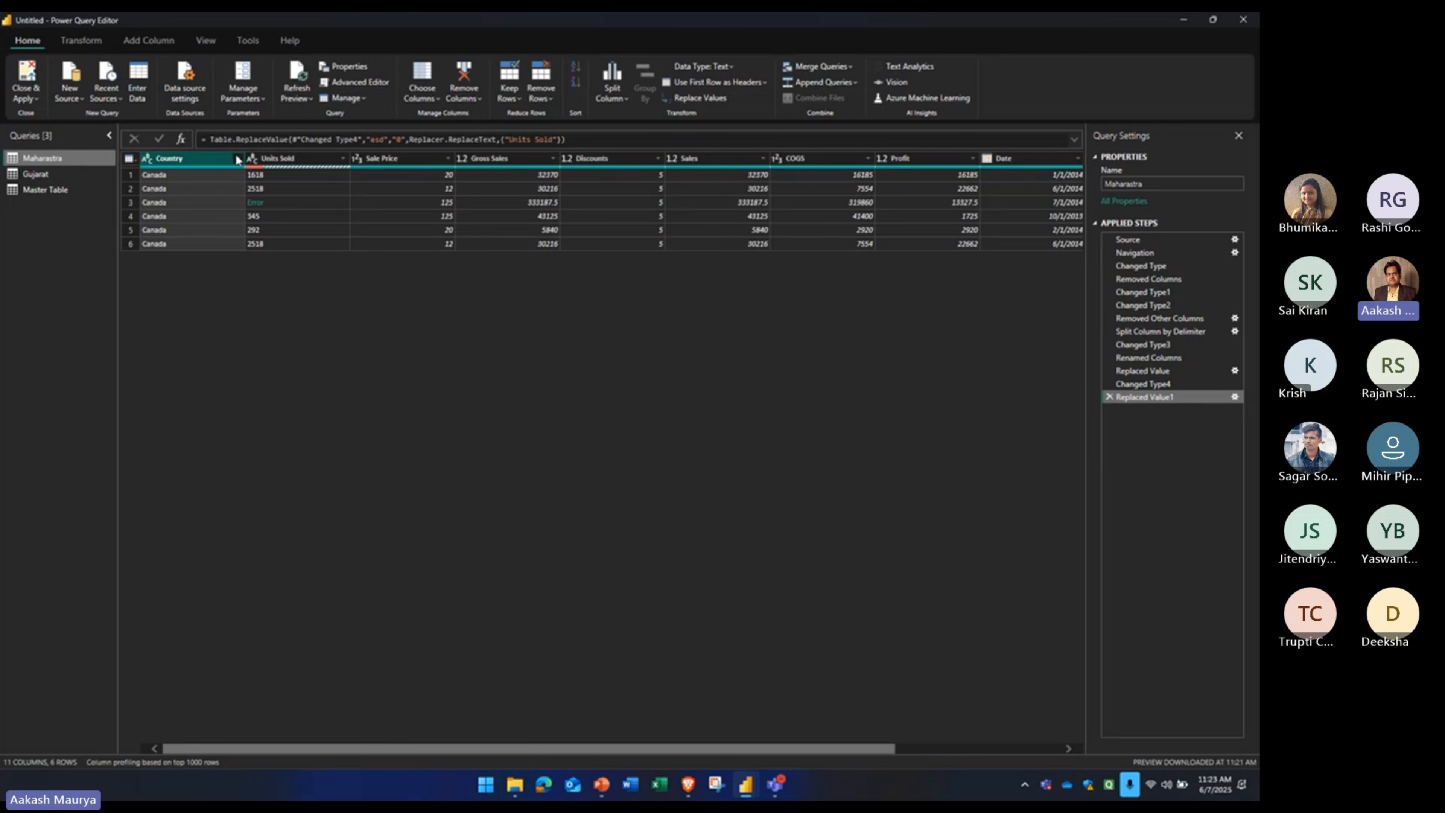
left_click(276, 221)
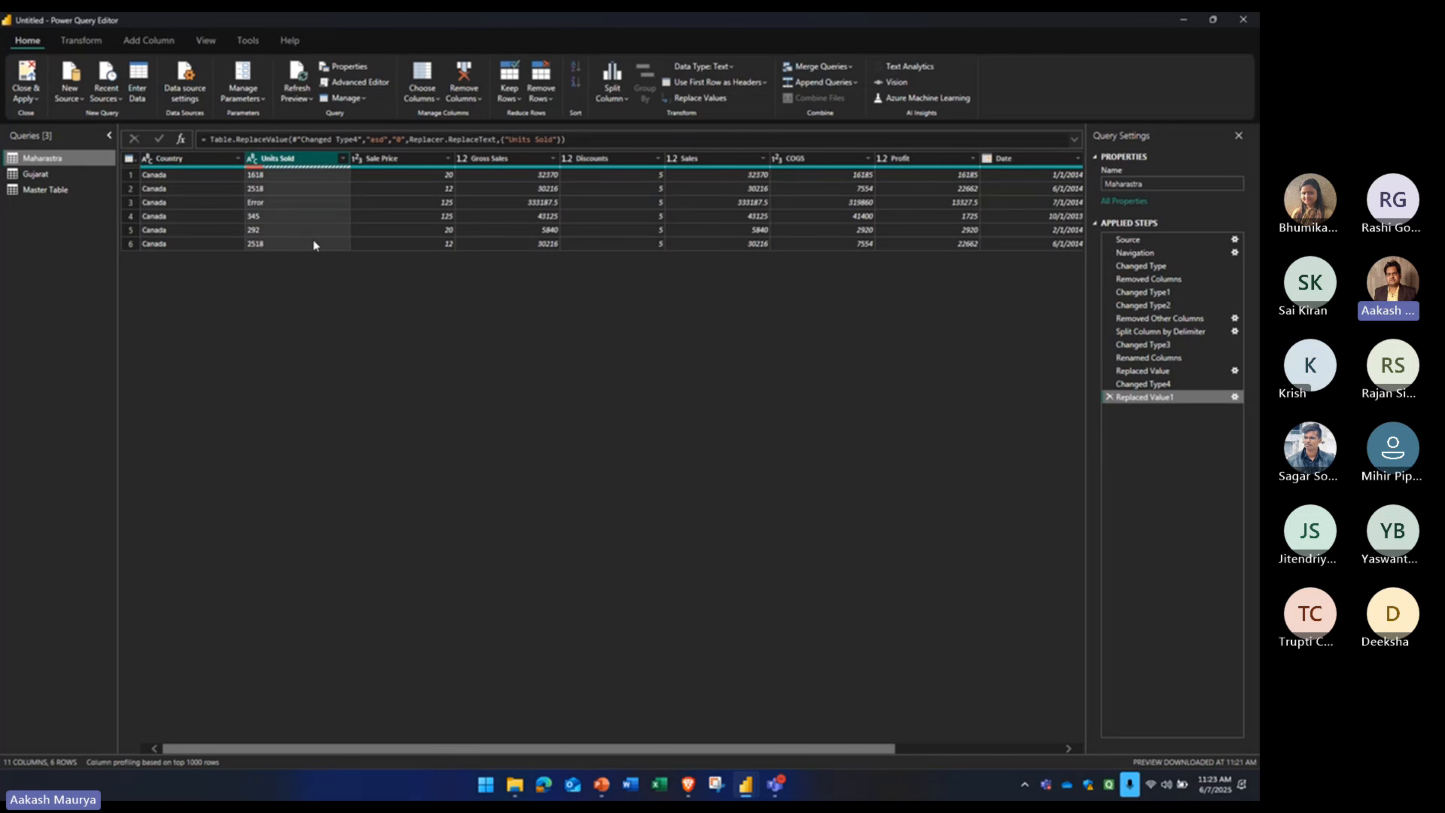
left_click(547, 101)
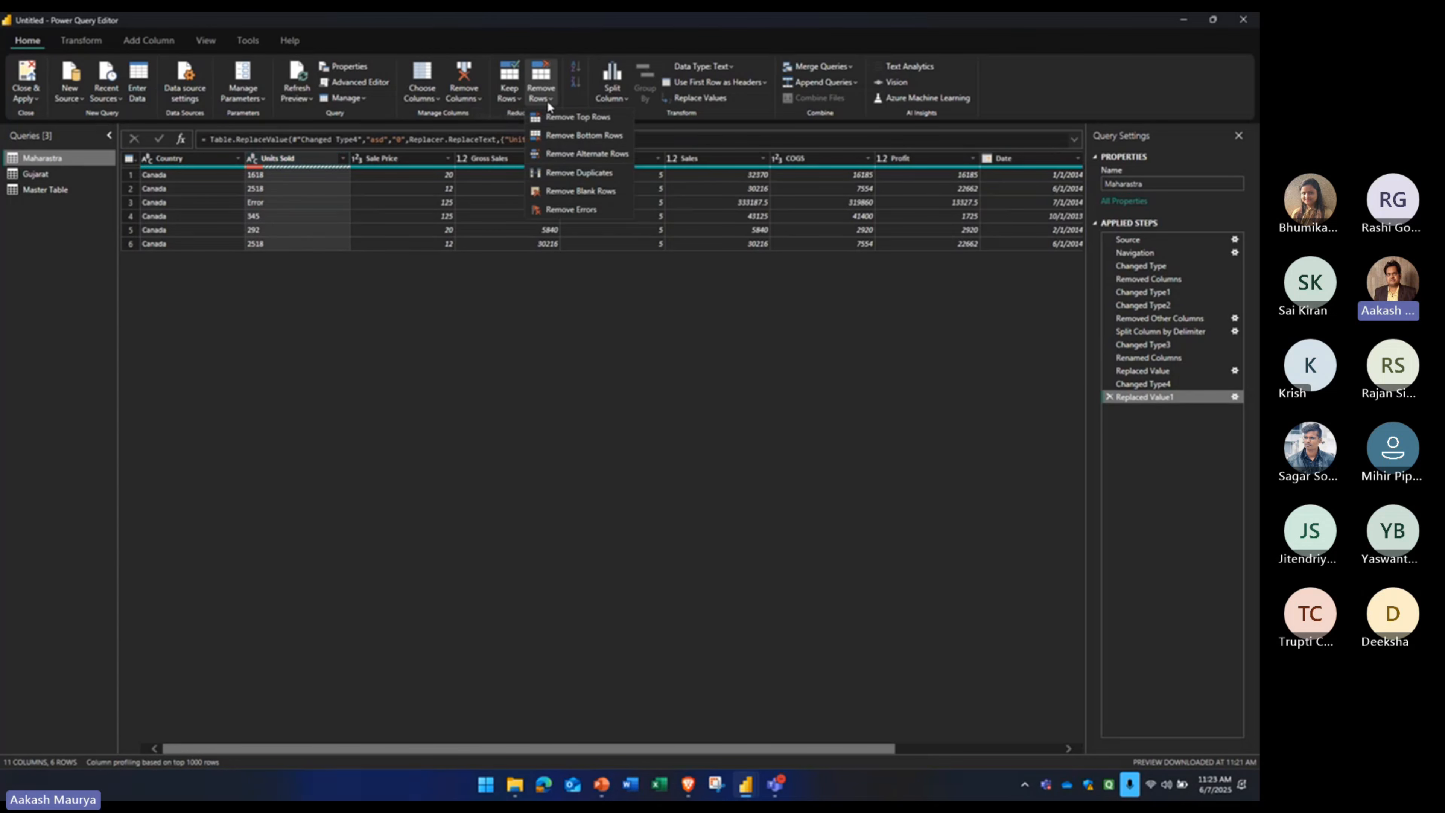
left_click(570, 209)
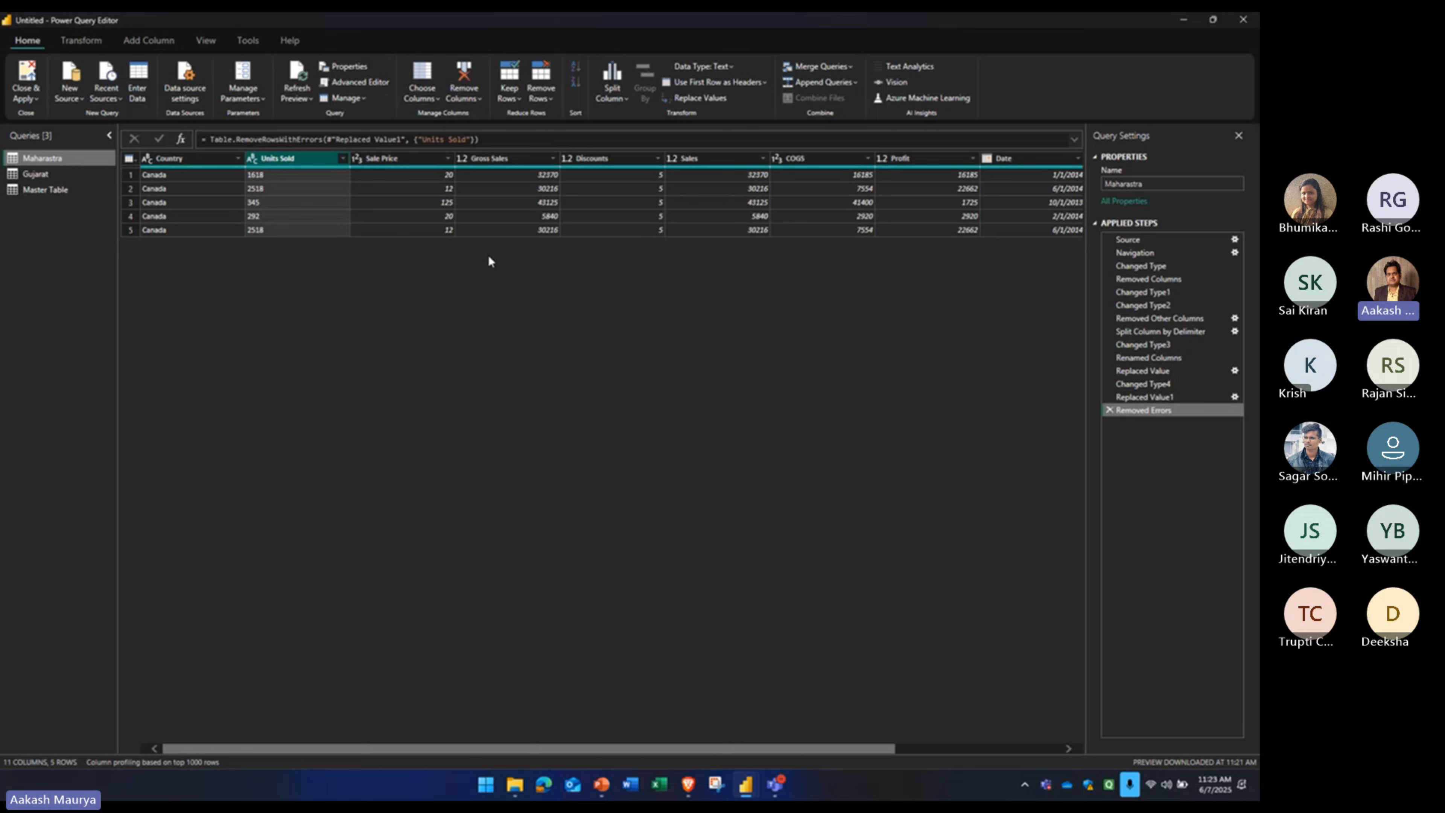
left_click(546, 102)
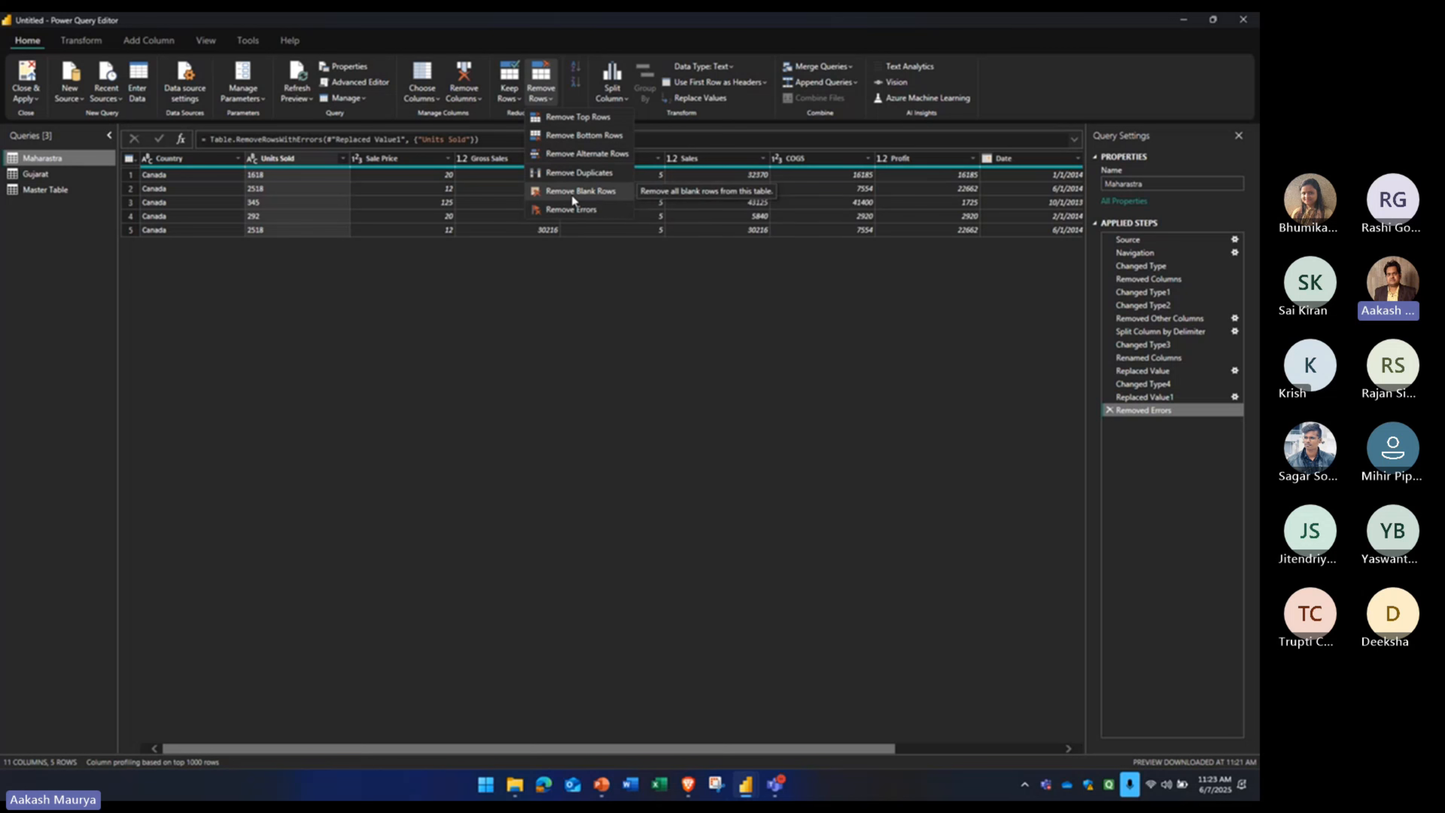
left_click(642, 451)
- Open the Financial Sample workbook in Excel, change the asd entry under Units Sold to 123, and close the workbook
left_click(660, 786)
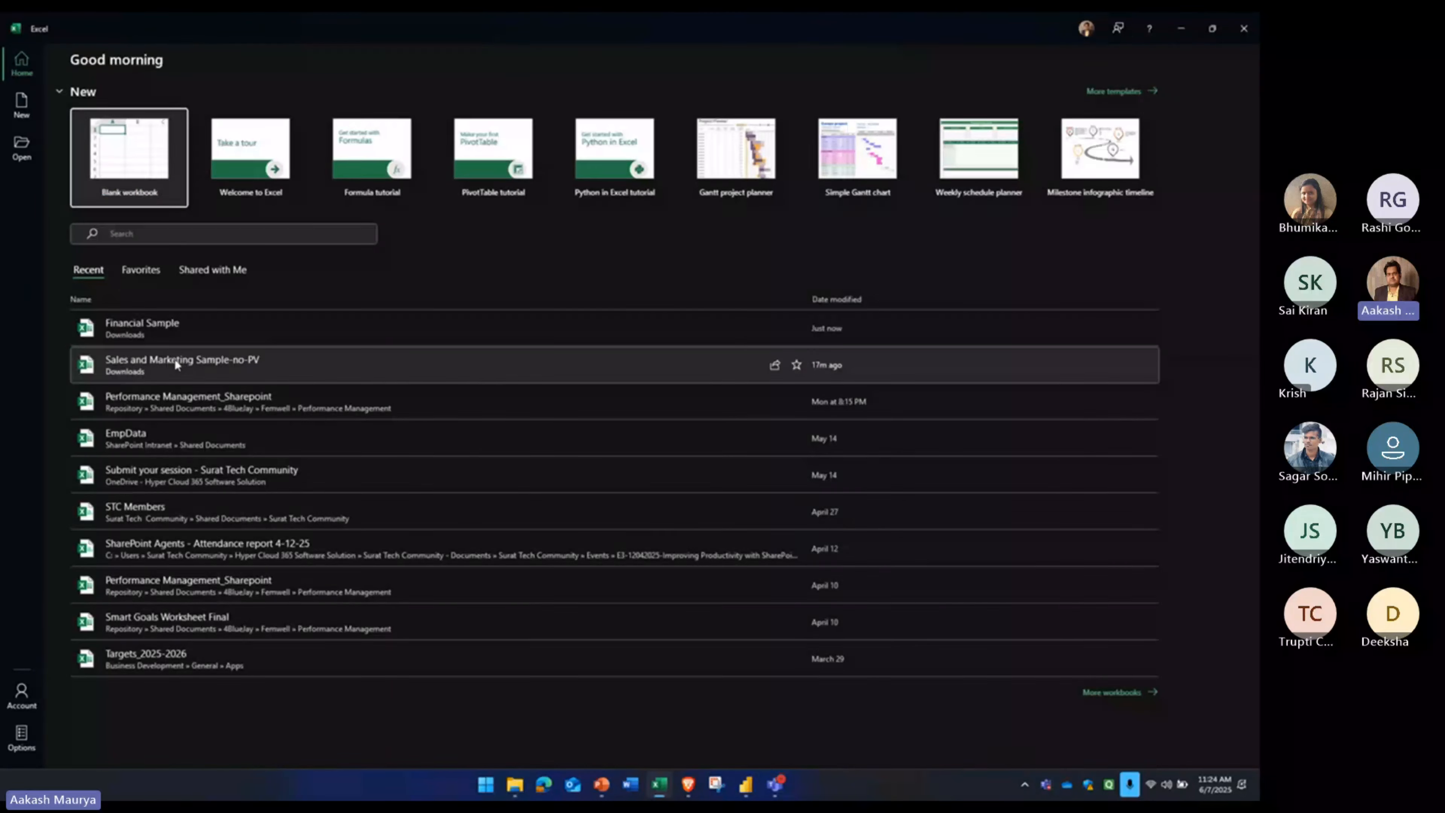
left_click(164, 326)
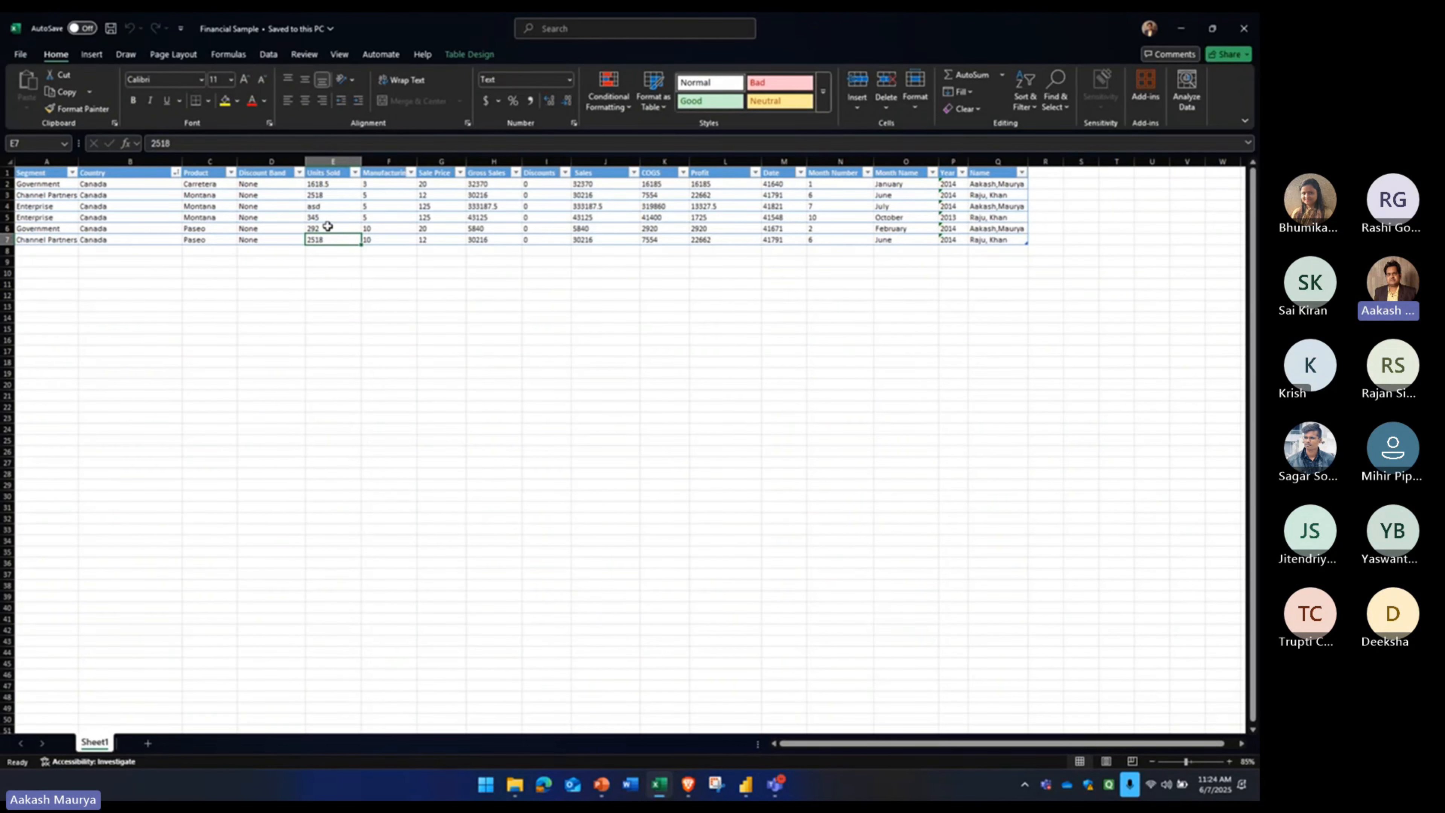
left_click(328, 206)
type("123")
left_click(388, 217)
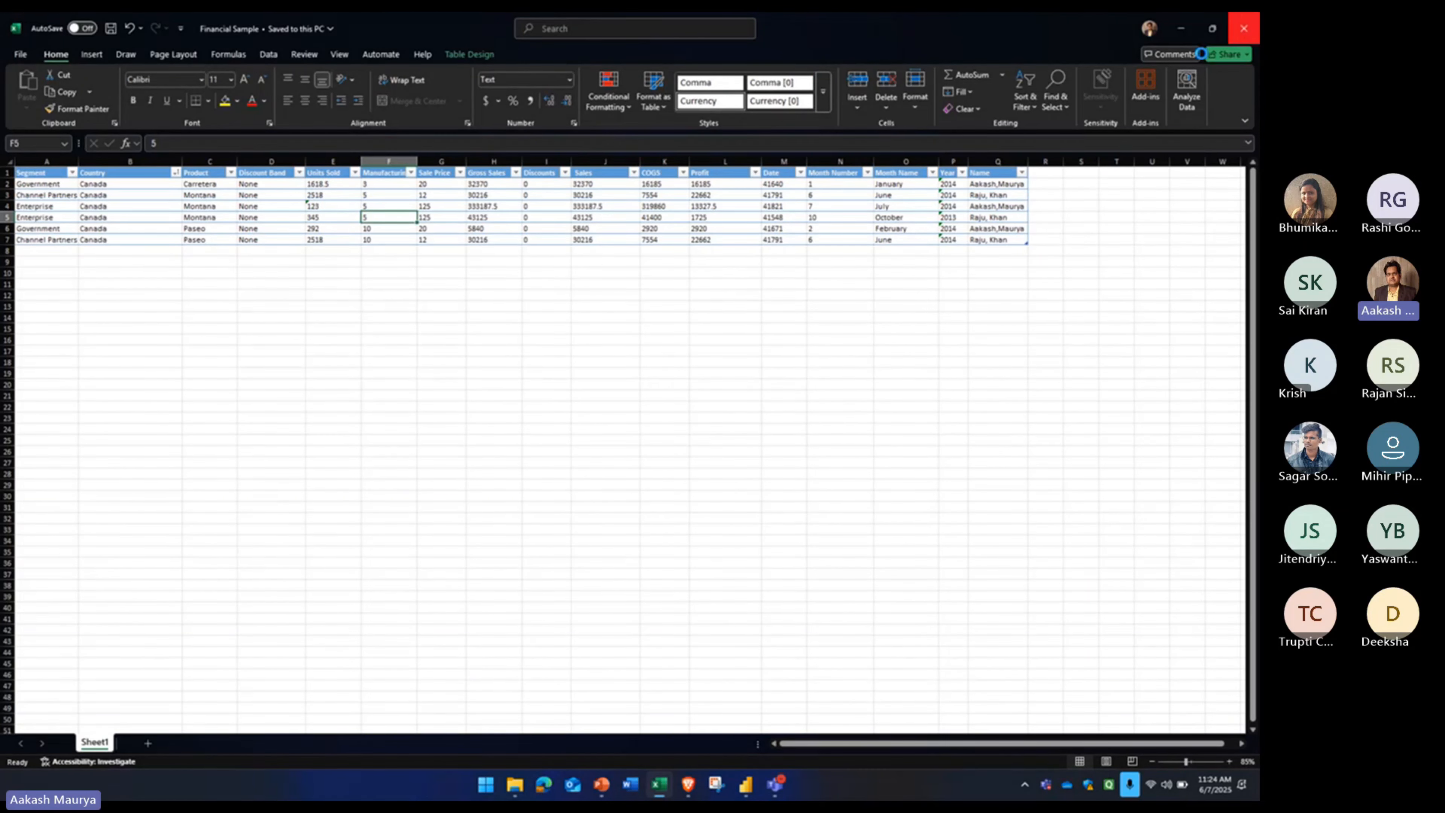
left_click(1243, 28)
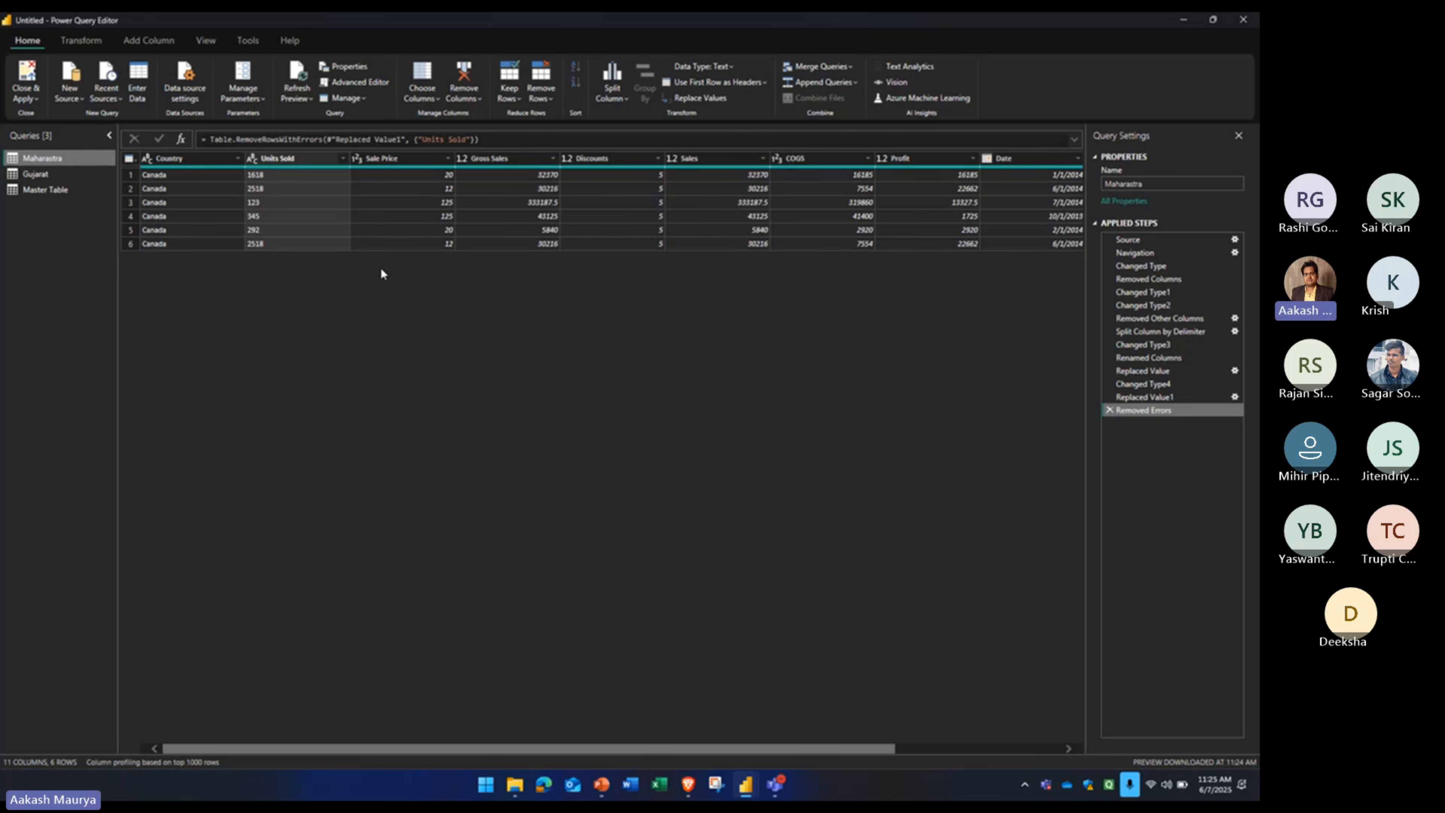
- Apply the pending query changes to the model and close the Power Query Editor
left_click(31, 97)
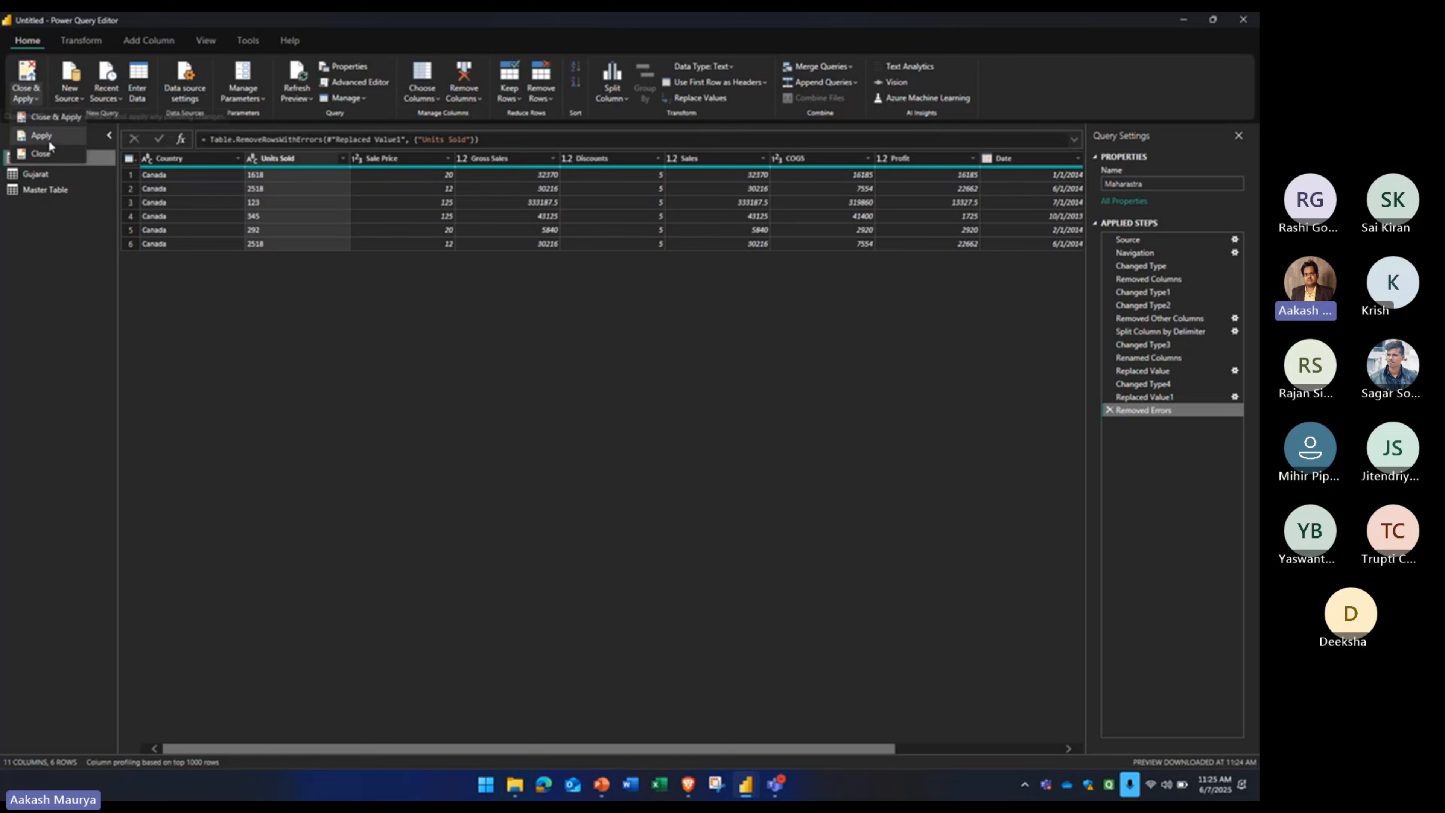
left_click(46, 135)
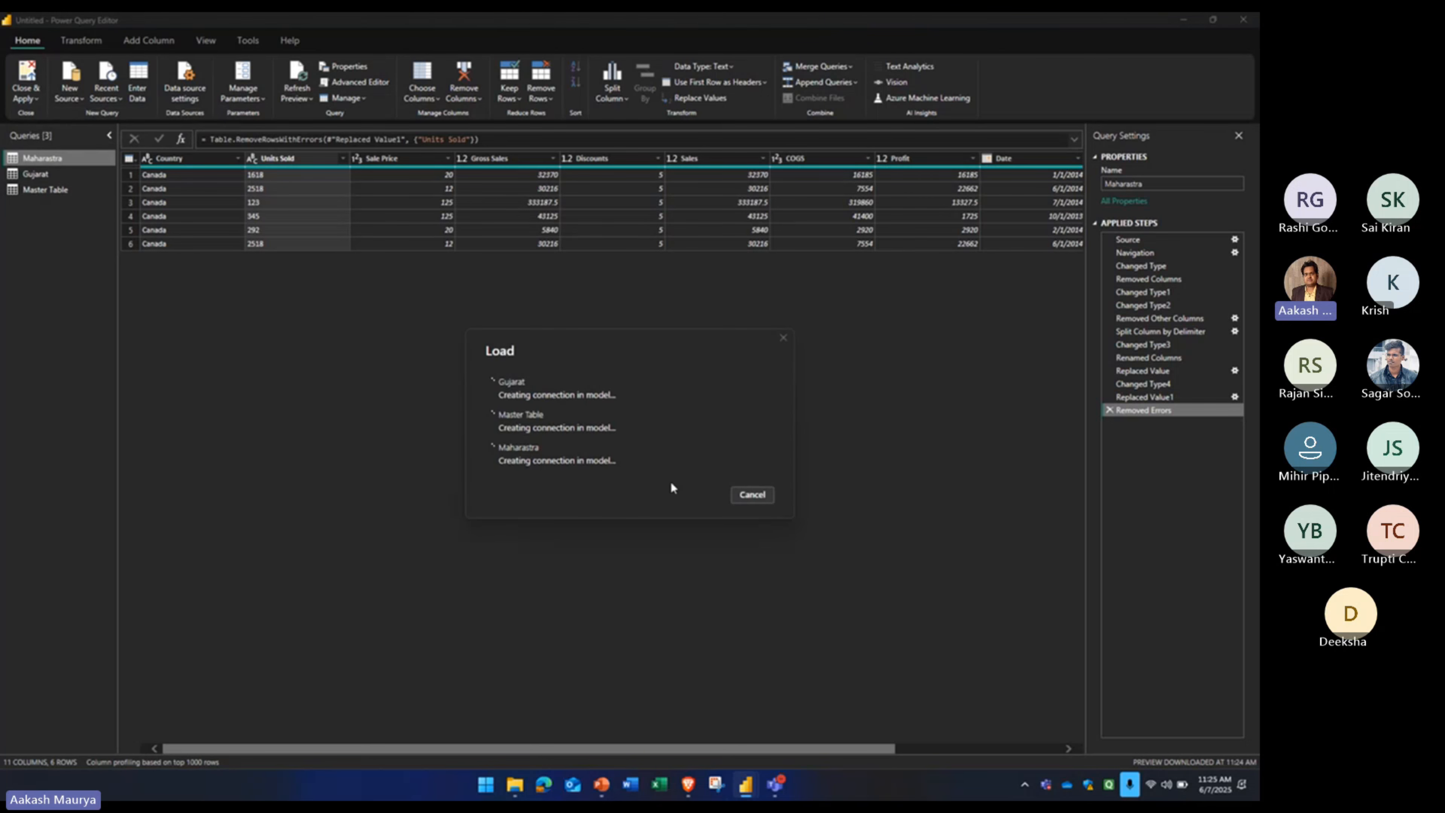
left_click(37, 103)
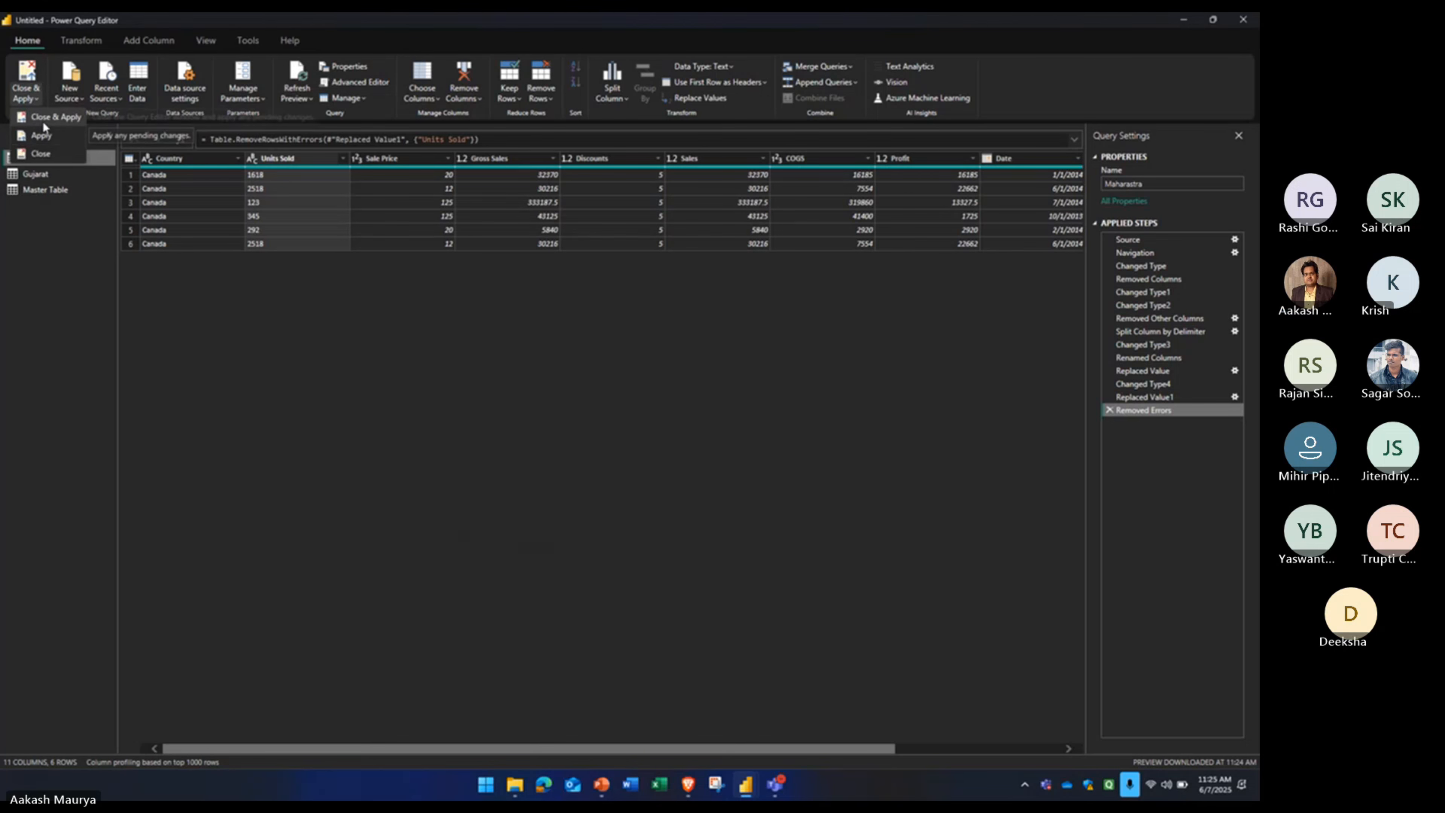
left_click(45, 118)
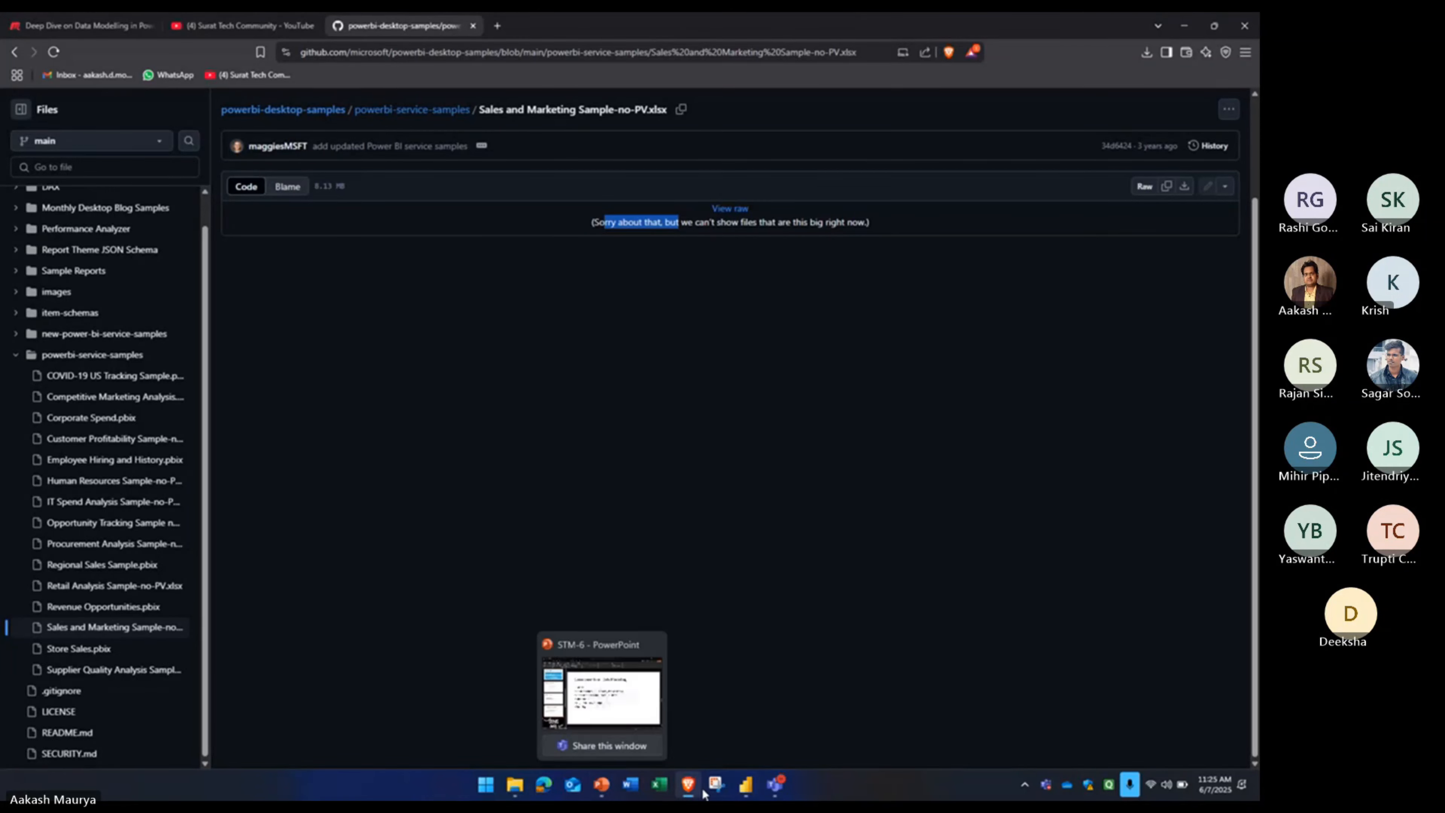
- Switch to Power BI Desktop, expand the Gujarat table's fields, and widen the area listing them
left_click(745, 785)
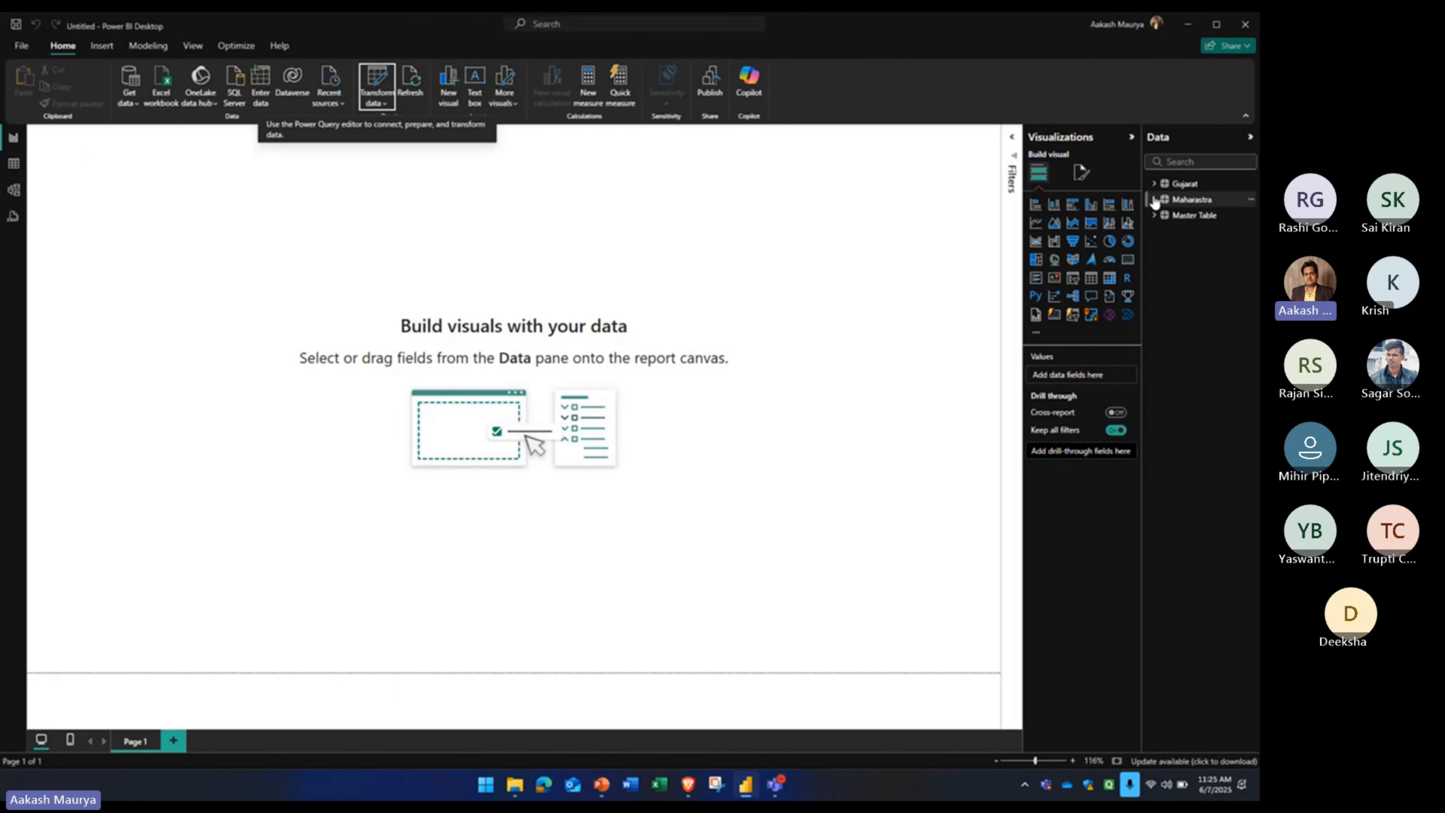
left_click(1153, 185)
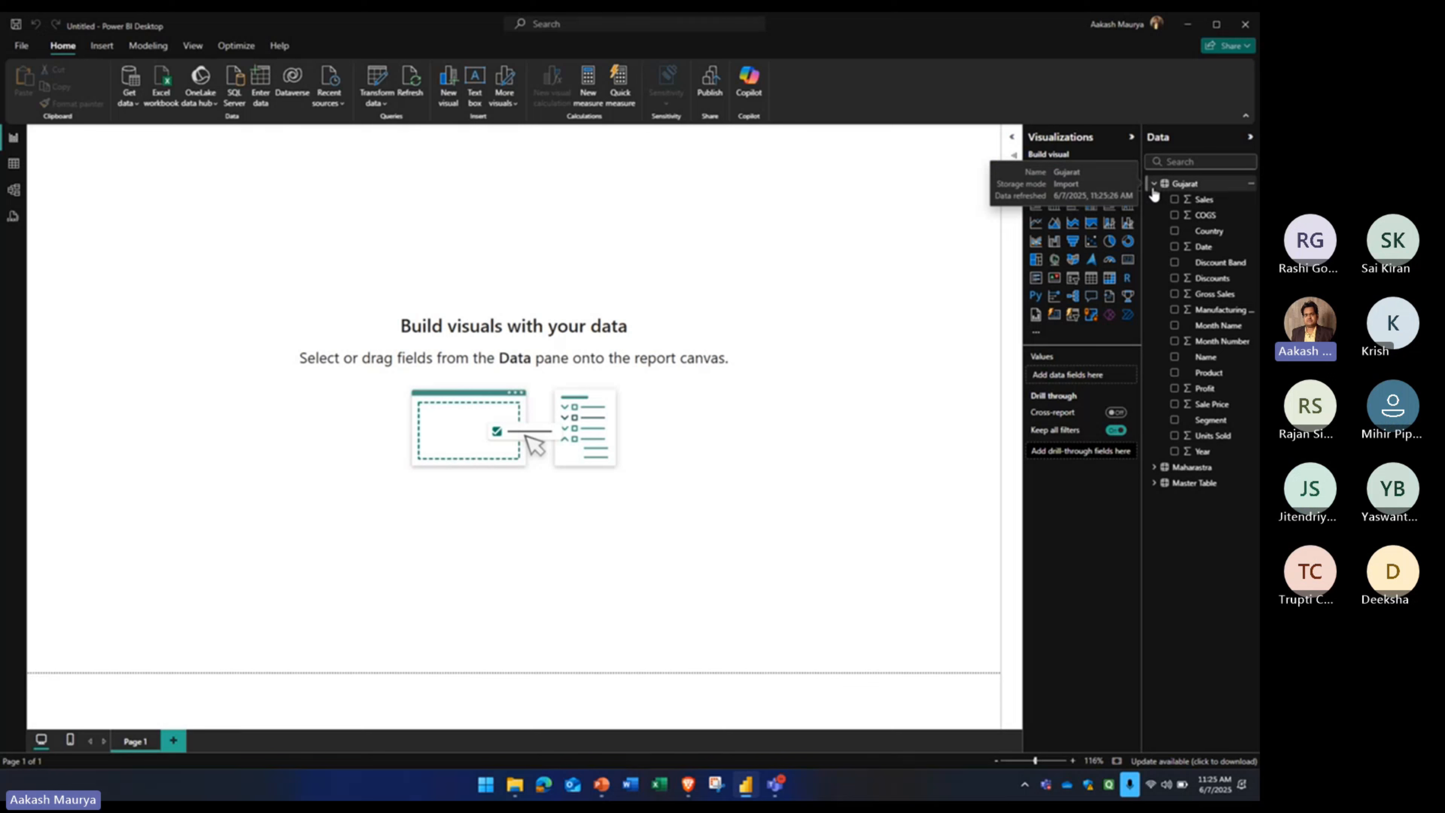
left_click(1182, 188)
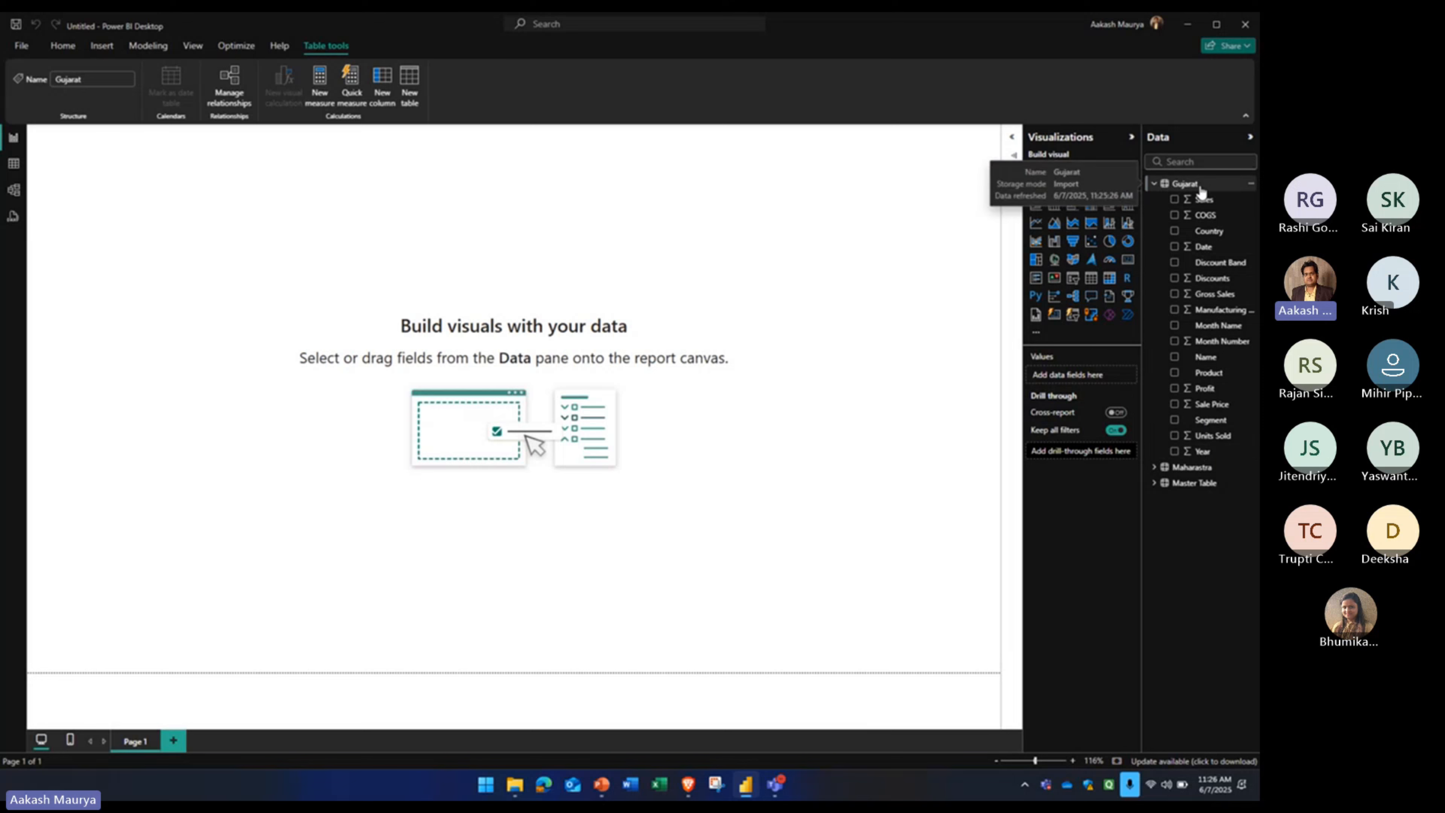
left_click_drag(1142, 217, 1046, 211)
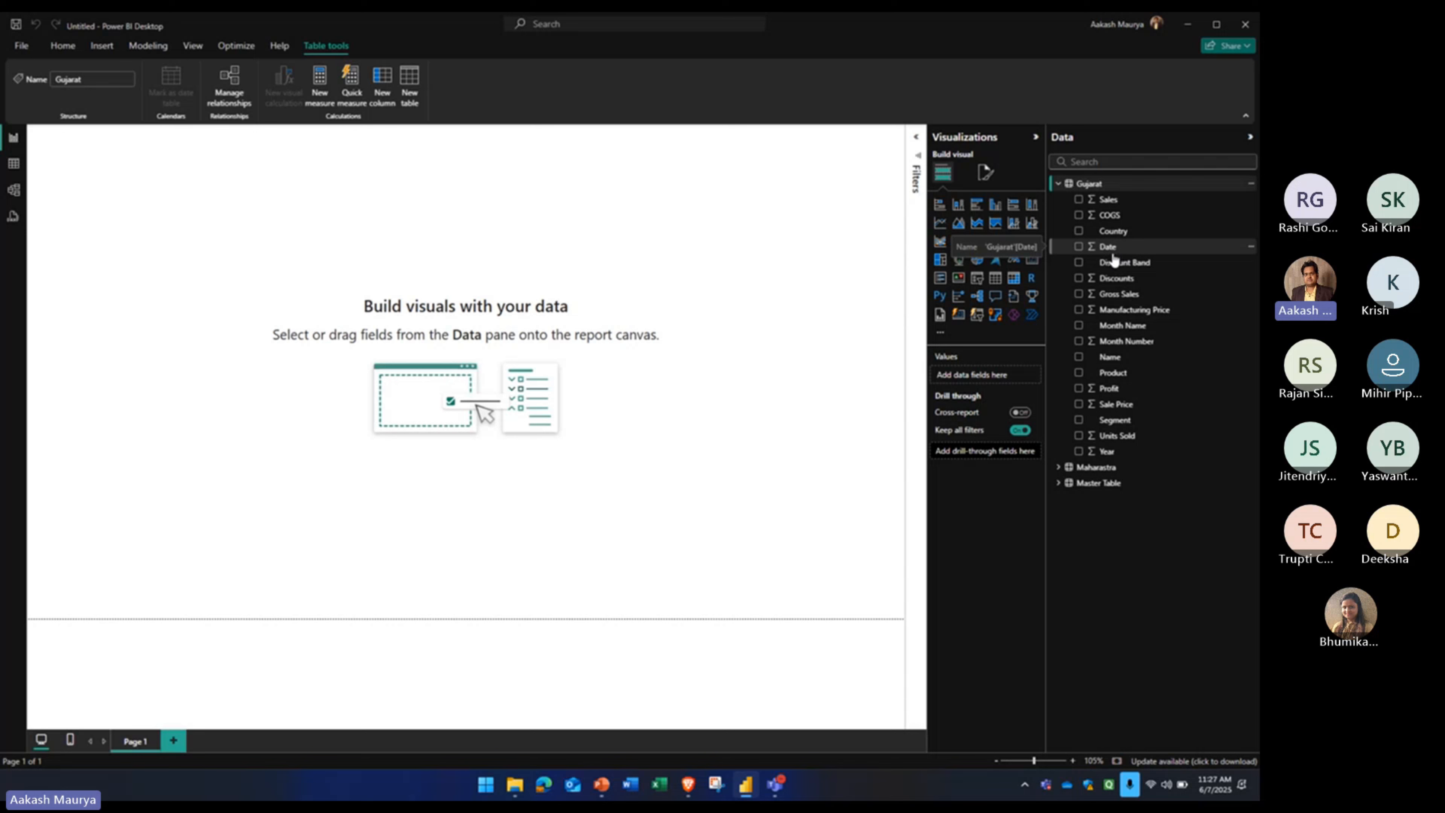
- Create a new measure in the Gujarat table
right_click(1088, 183)
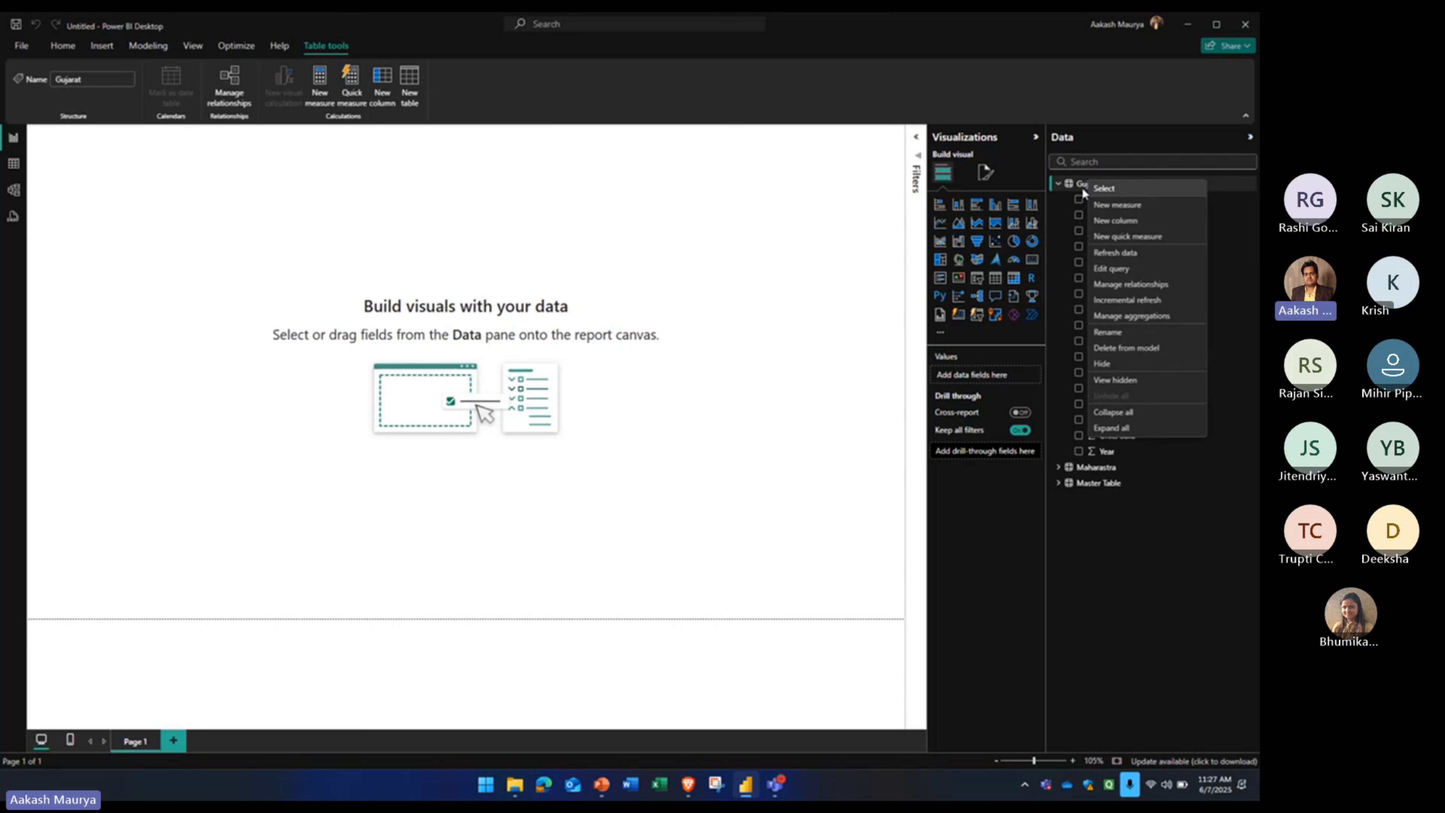
left_click(1081, 184)
right_click(1079, 186)
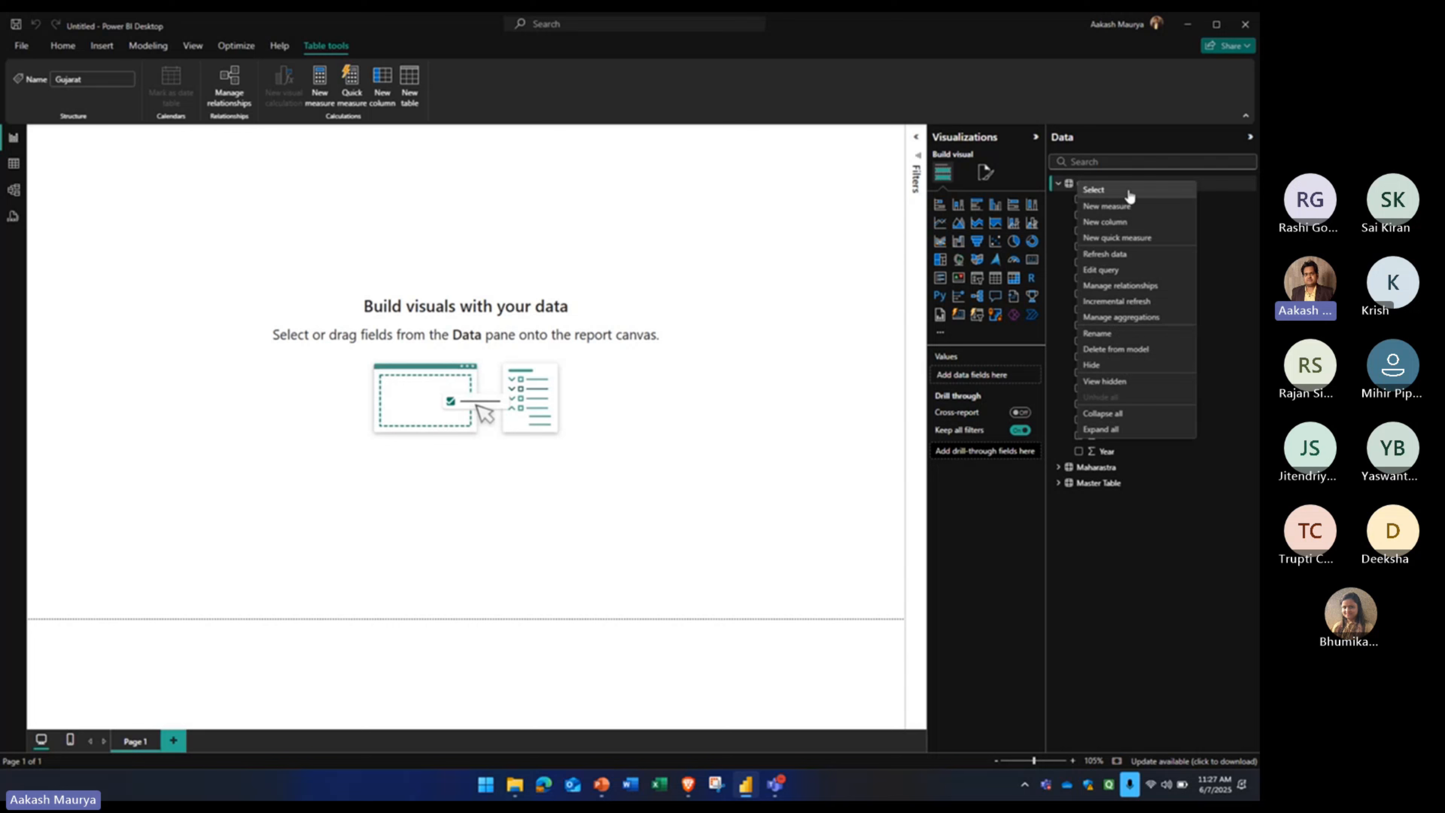
left_click(1119, 210)
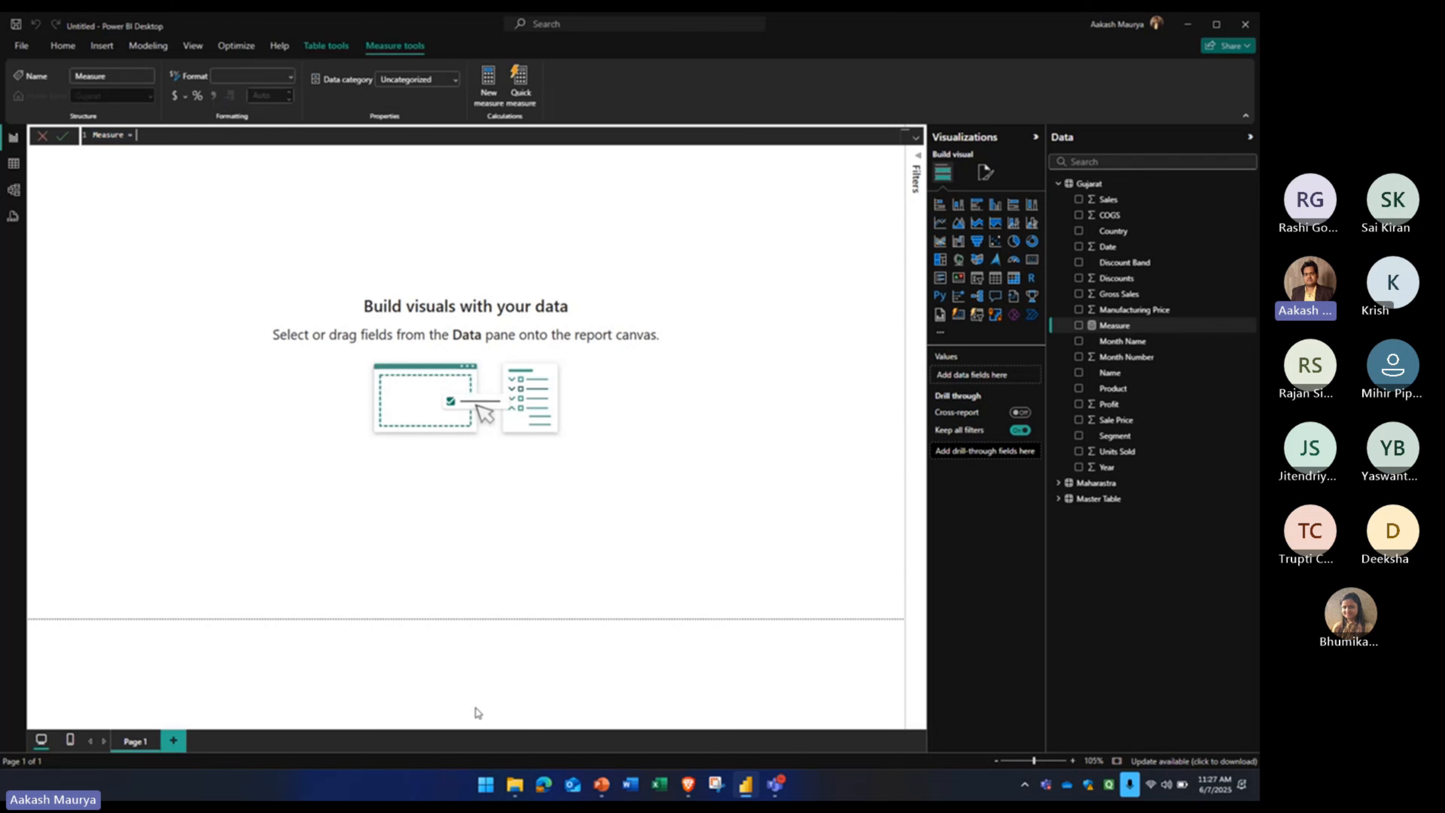
- Switch to the web browser, search for "add new measure in power bi", and read the Microsoft Learn tutorial on creating your own measures
mouse_move(684, 795)
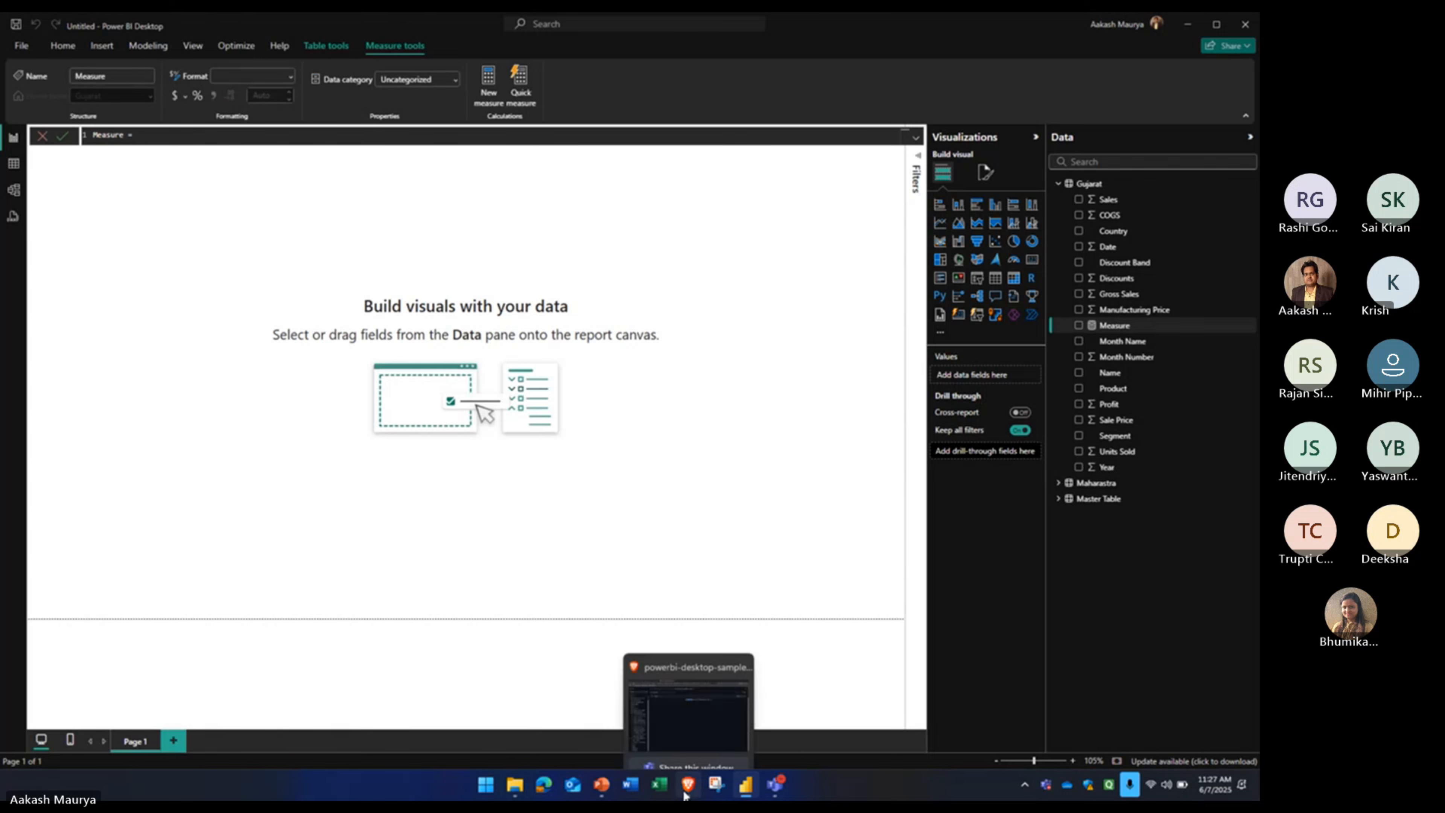
left_click(687, 715)
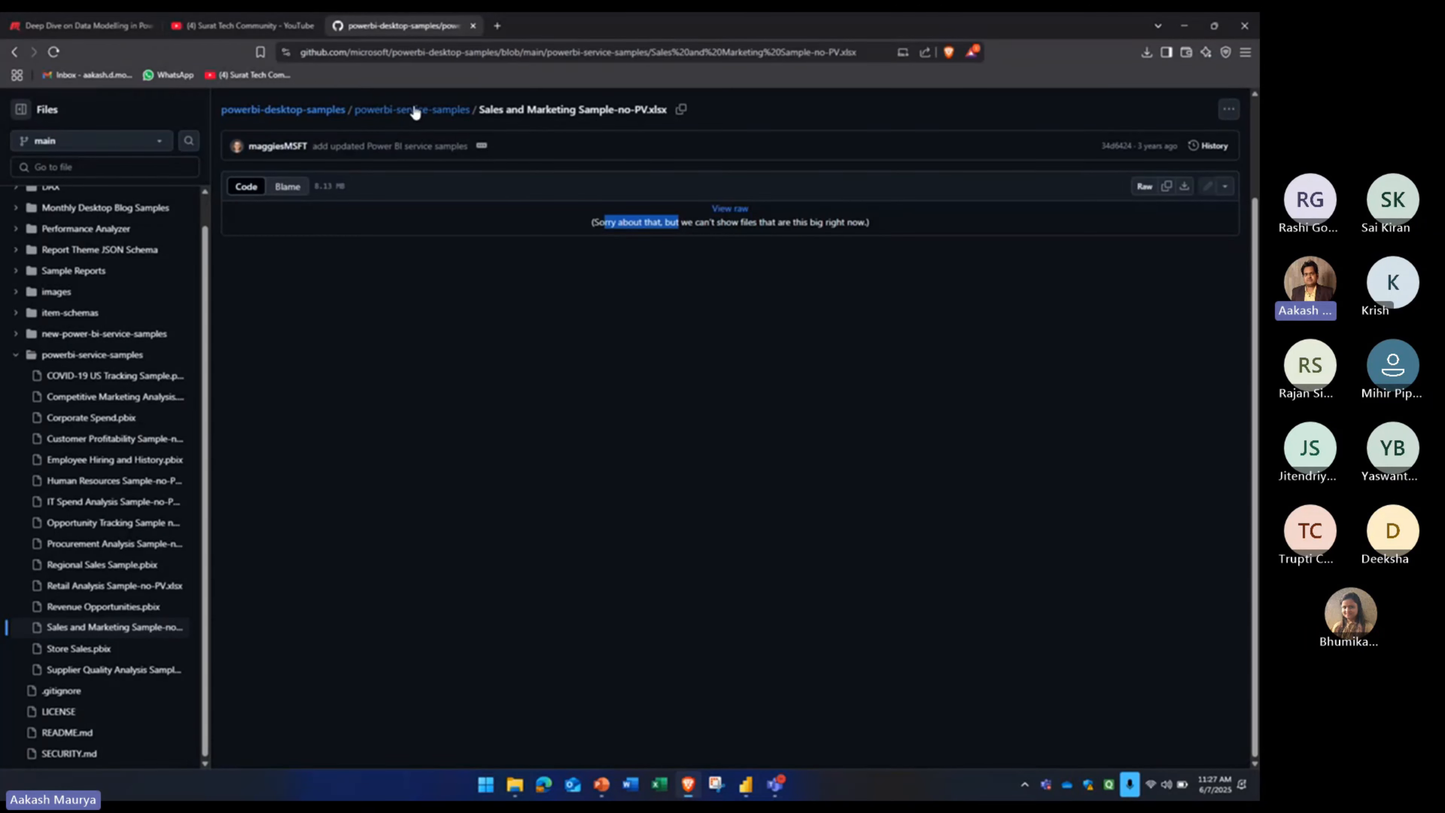
left_click(403, 50)
type("add new measure in p")
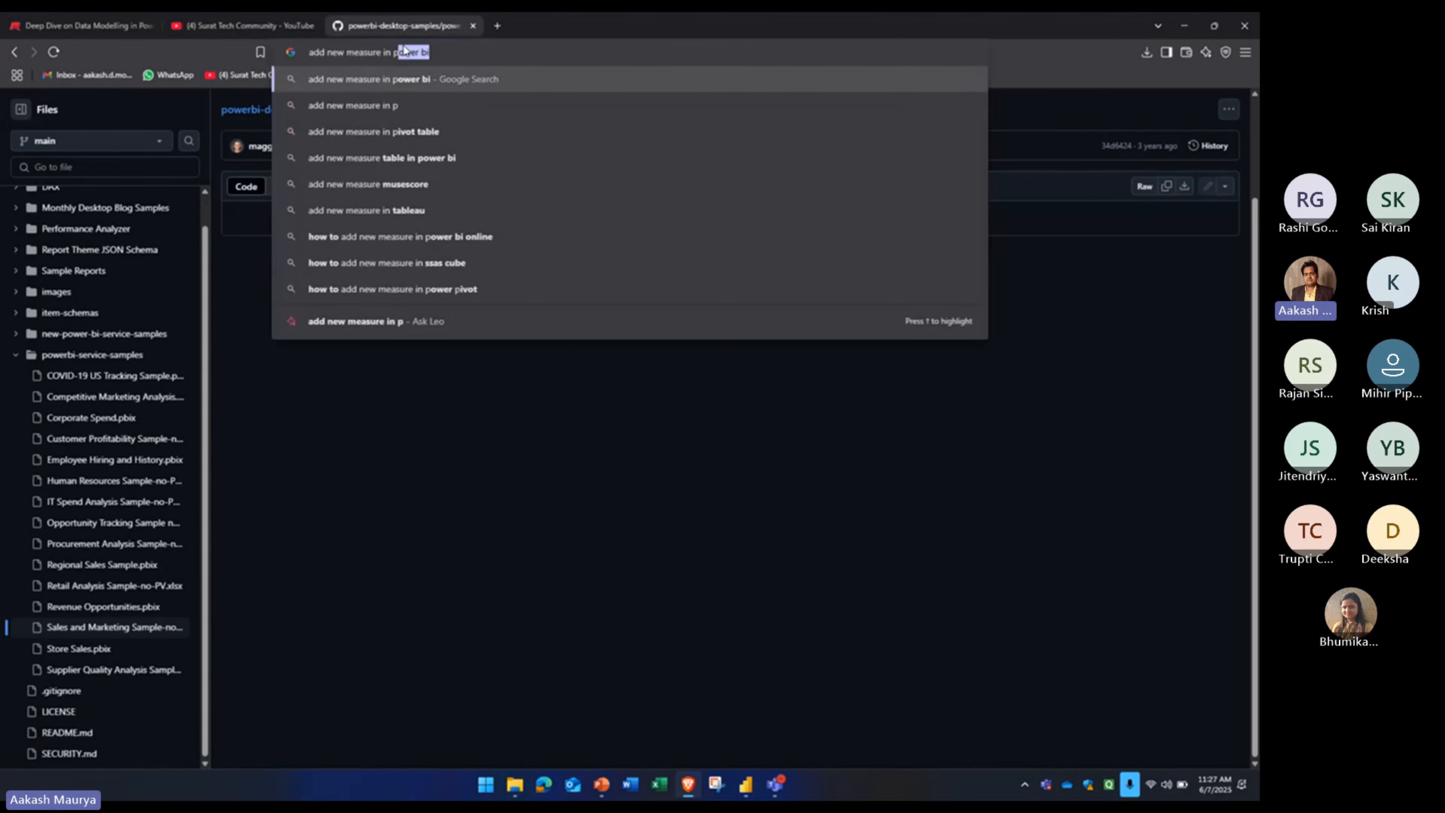
type("ower bi")
key("Return")
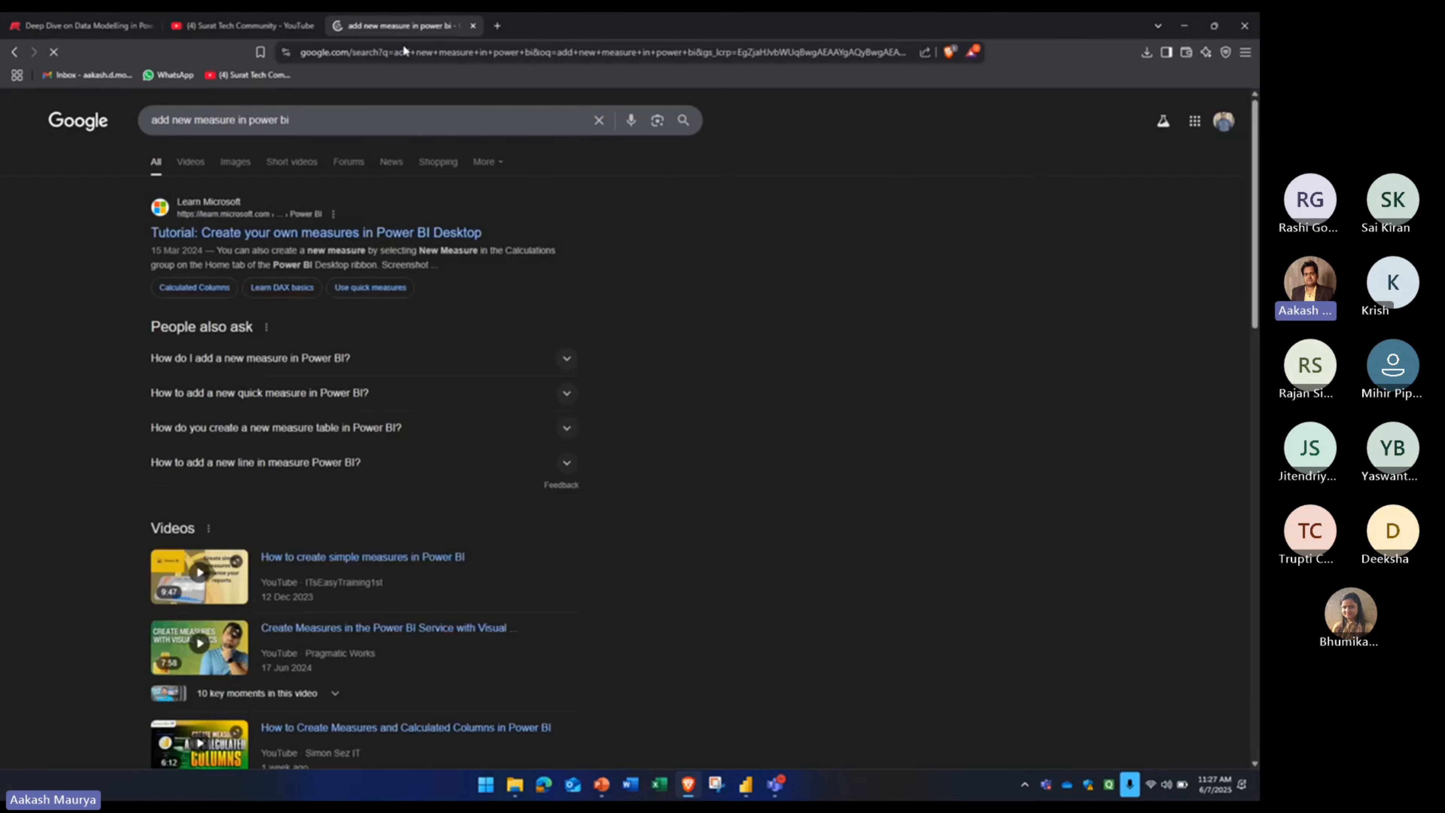
left_click(355, 232)
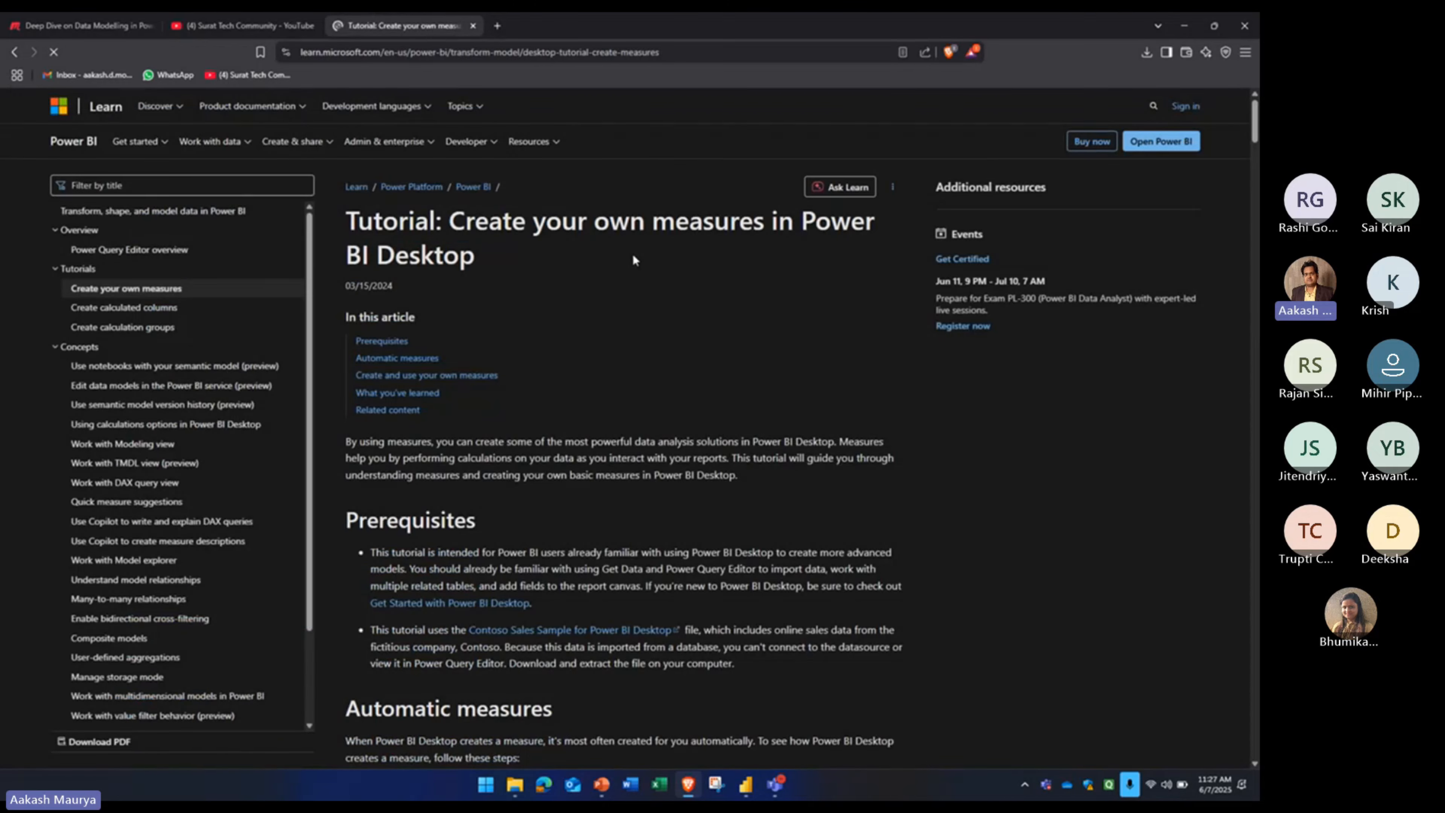
scroll(611, 258, "down", 5)
scroll(611, 261, "down", 10)
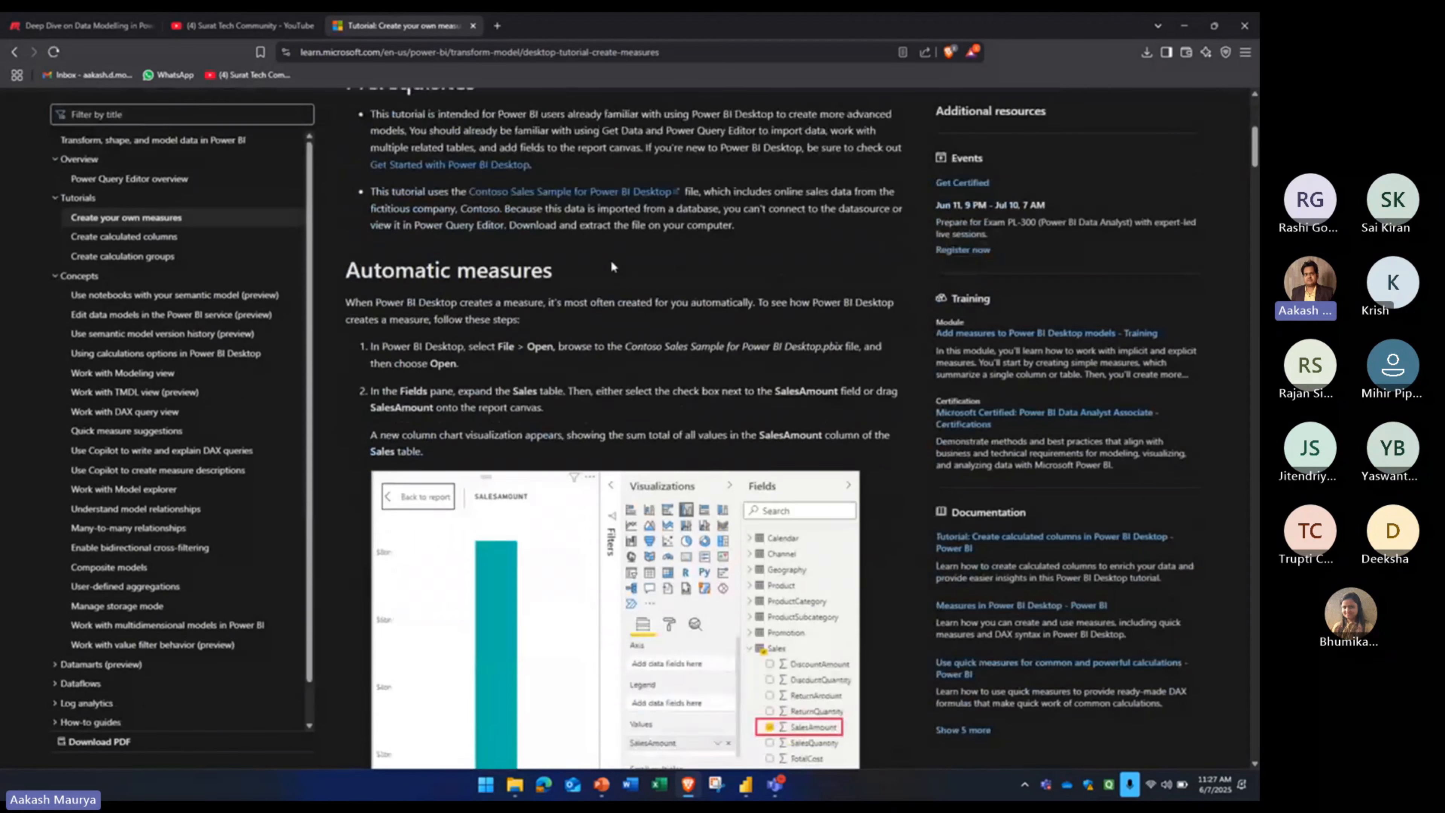
scroll(635, 268, "down", 5)
scroll(634, 268, "down", 15)
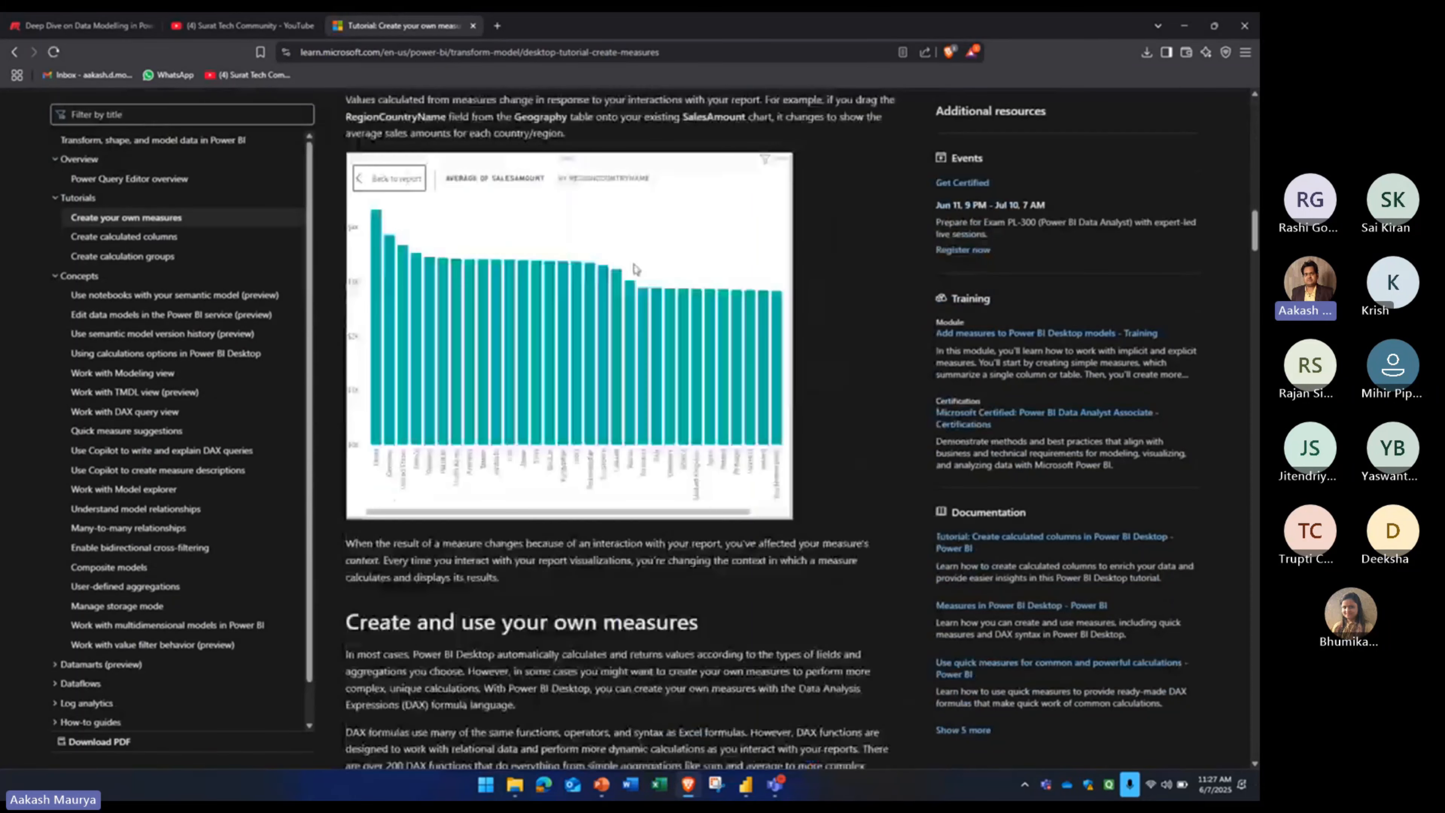
scroll(595, 296, "down", 13)
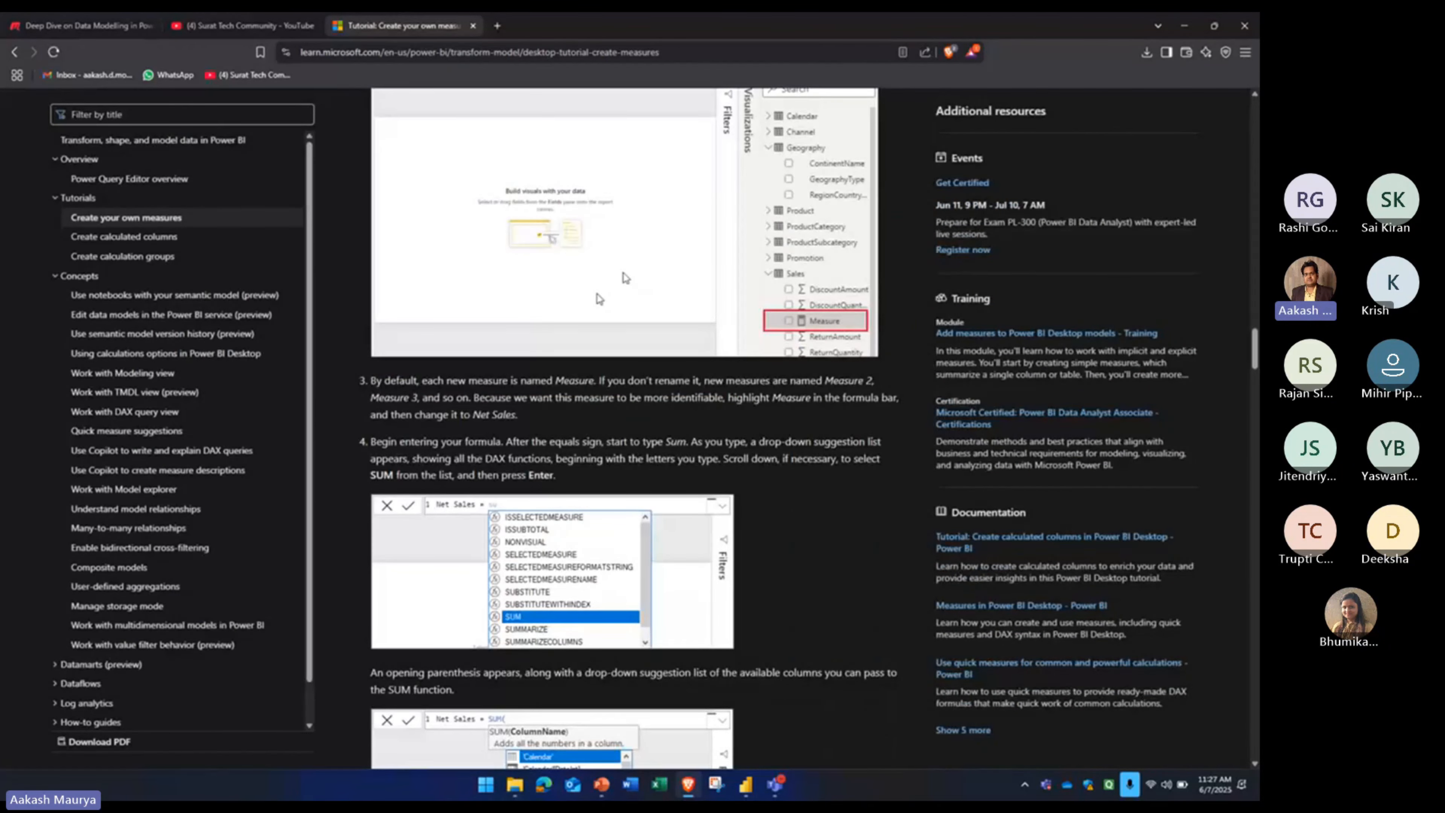
- Switch to Power BI Desktop and define the new measure as SUM(Gujarat[Gross Sales])
key("alt+Tab")
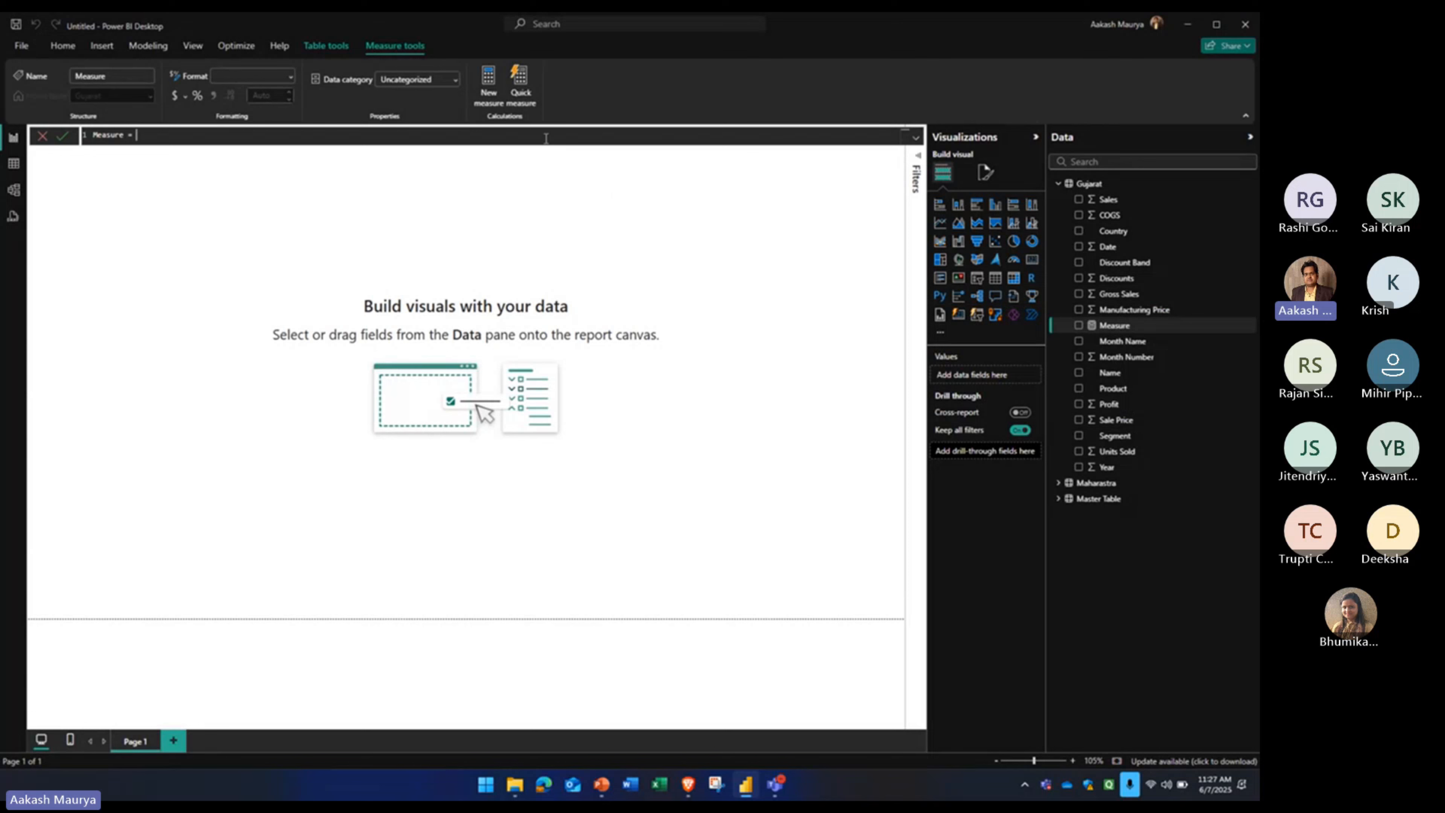
type("gr")
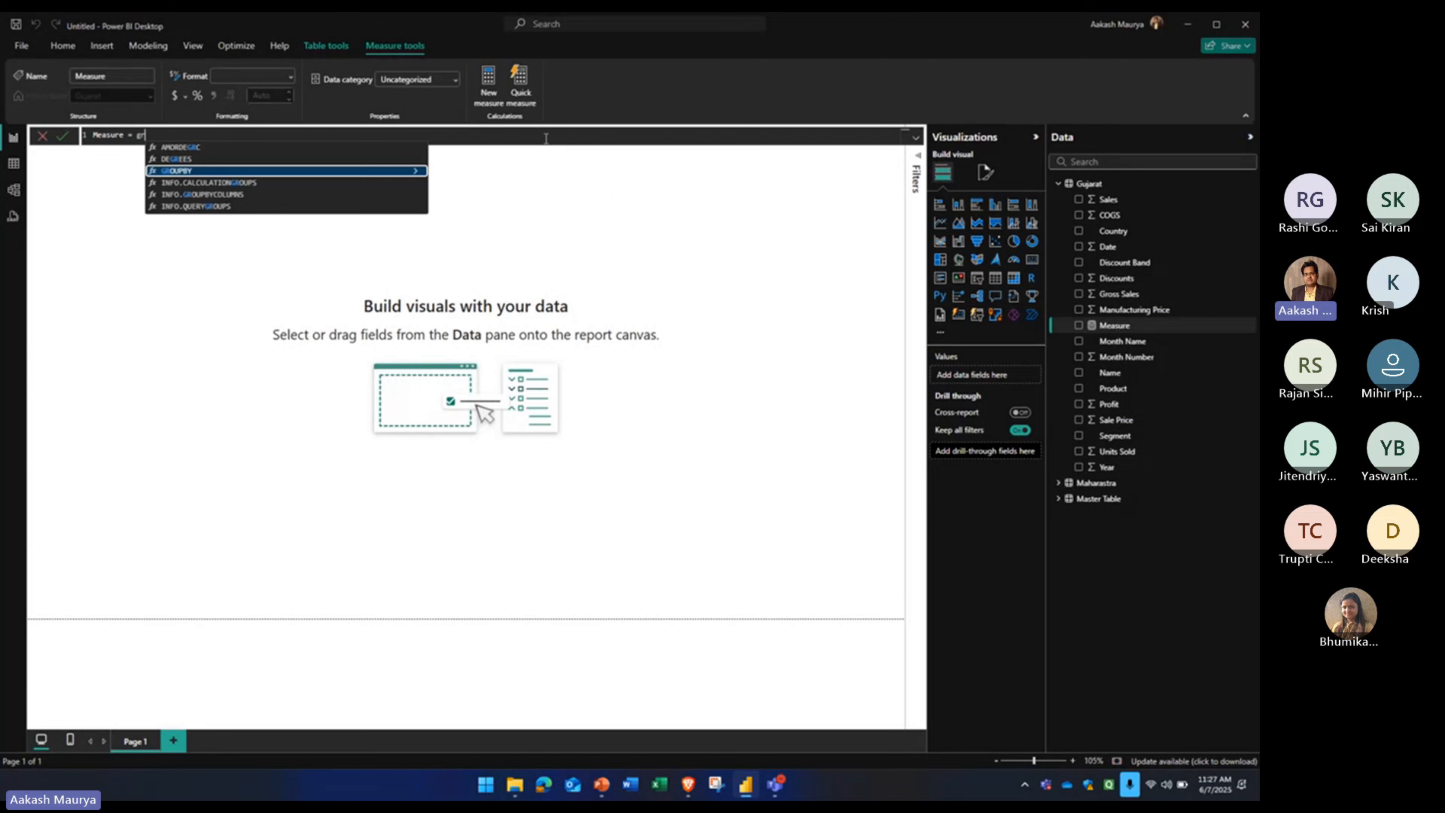
key("BackSpace")
key("BackSpace")
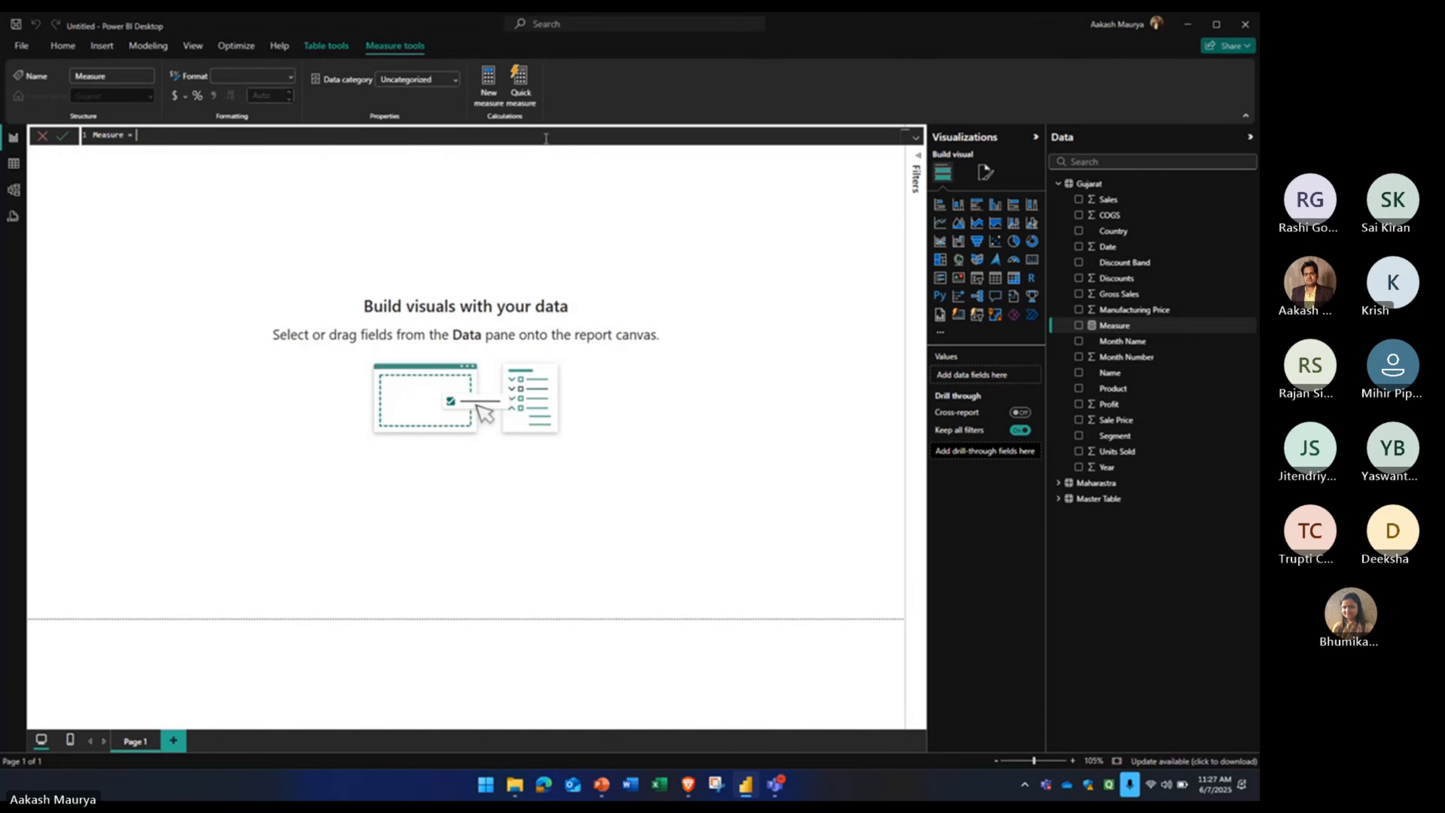
type("SUM(")
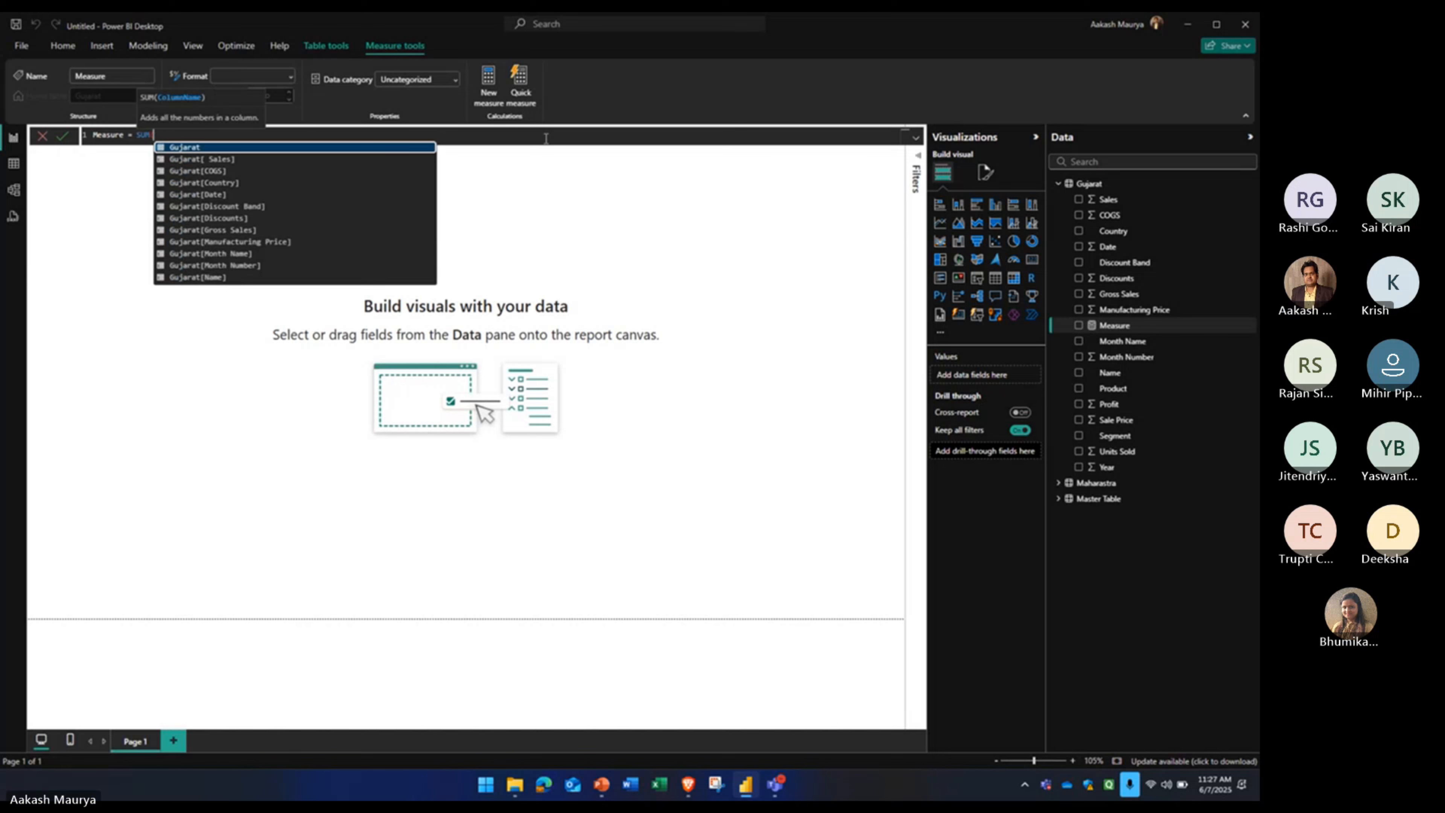
key("Down")
key("Down")
key("Down")
key("Down")
key("Down")
key("Down")
key("Down")
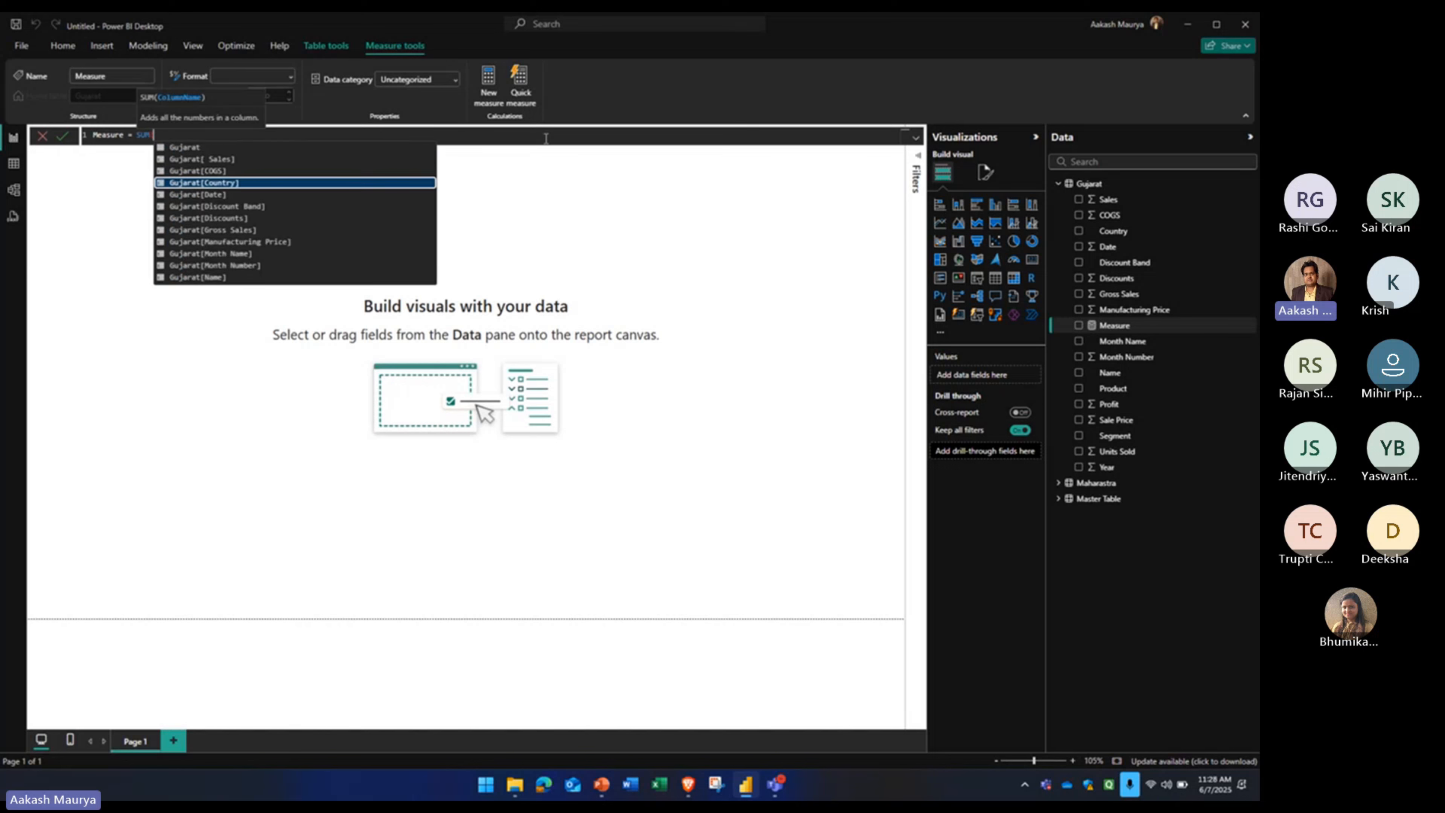
key("Tab")
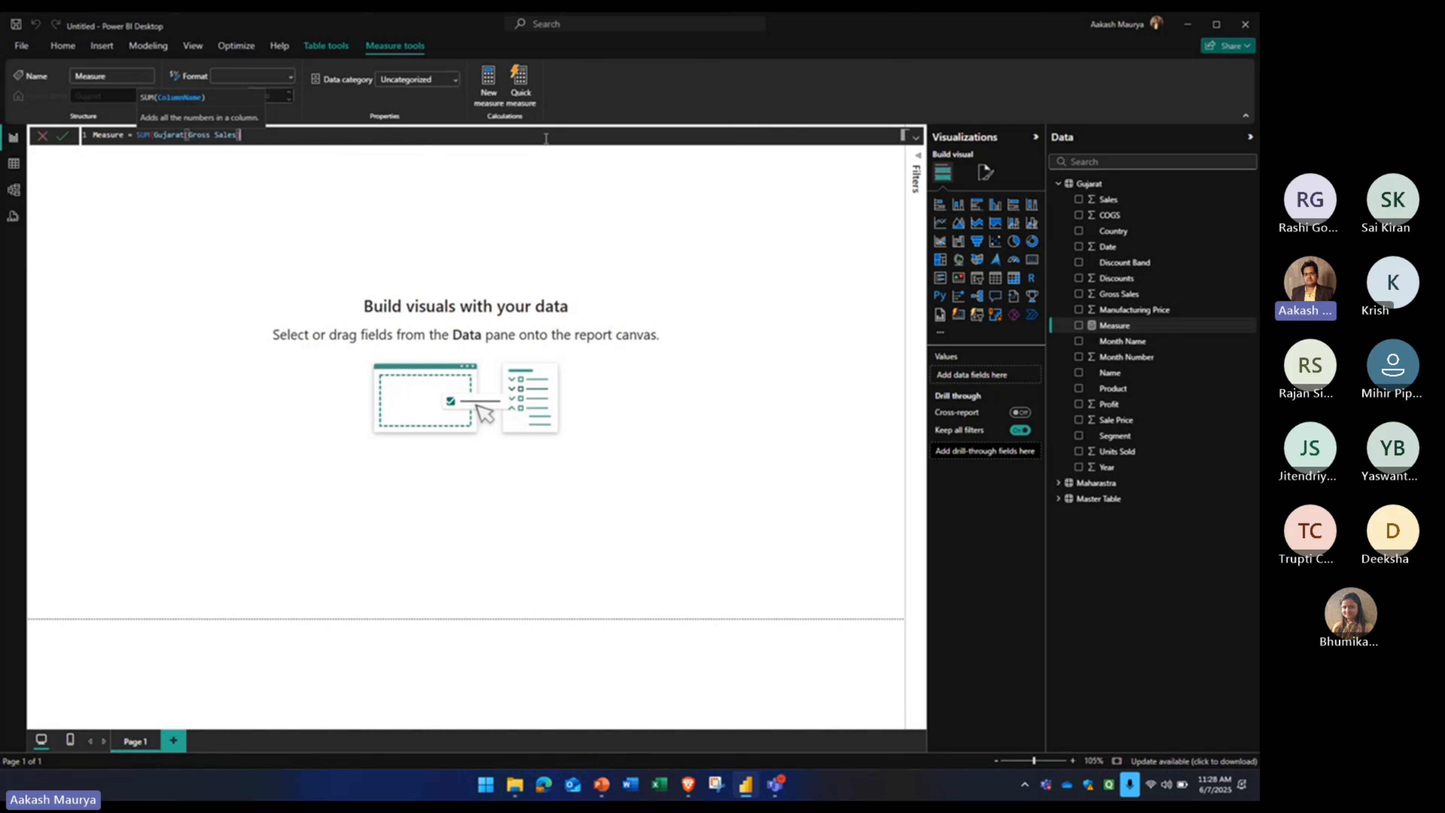
type(")")
key("Return")
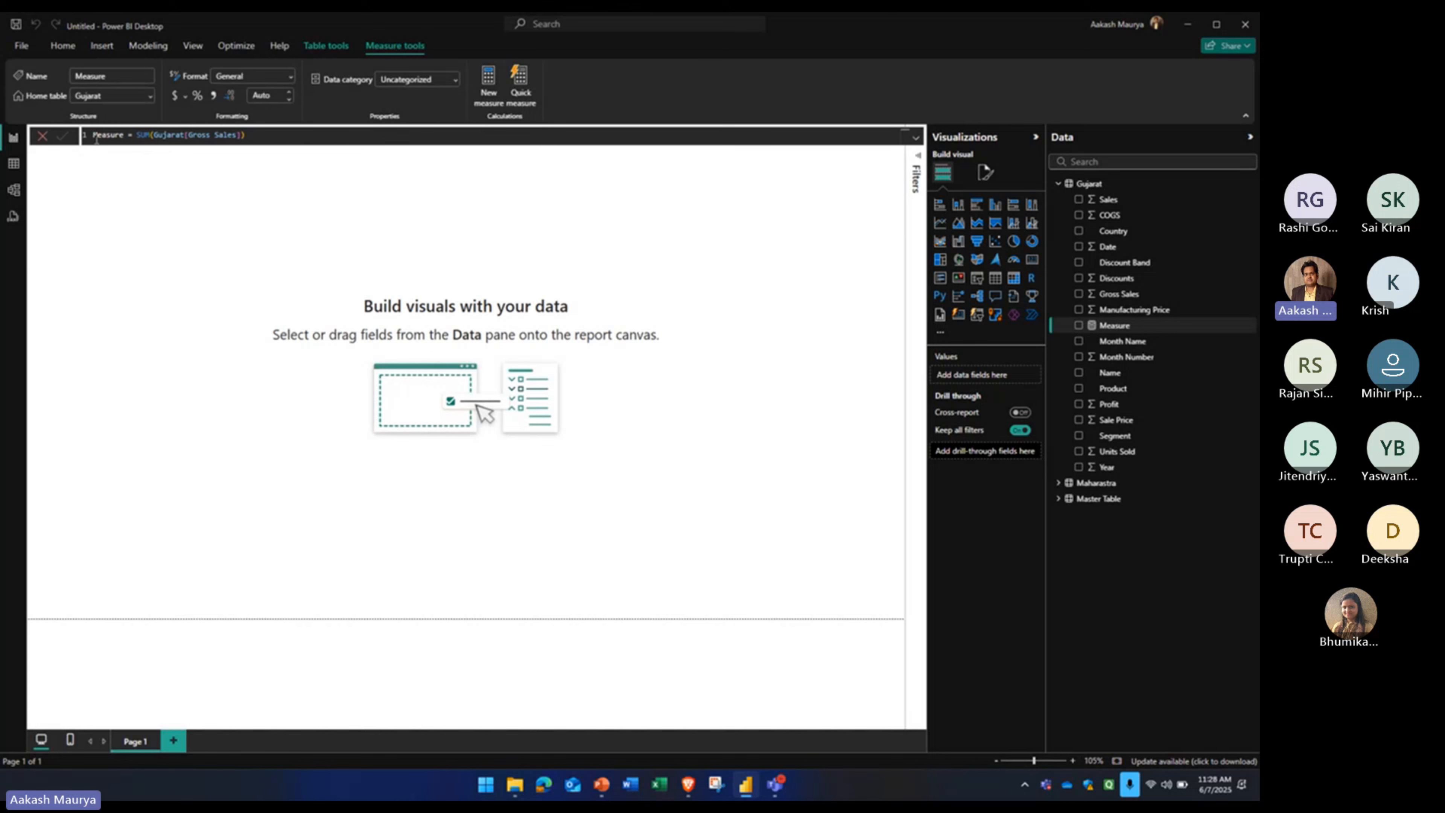
- Rename the new measure in the Gujarat table as GrossSaleSum
right_click(1118, 325)
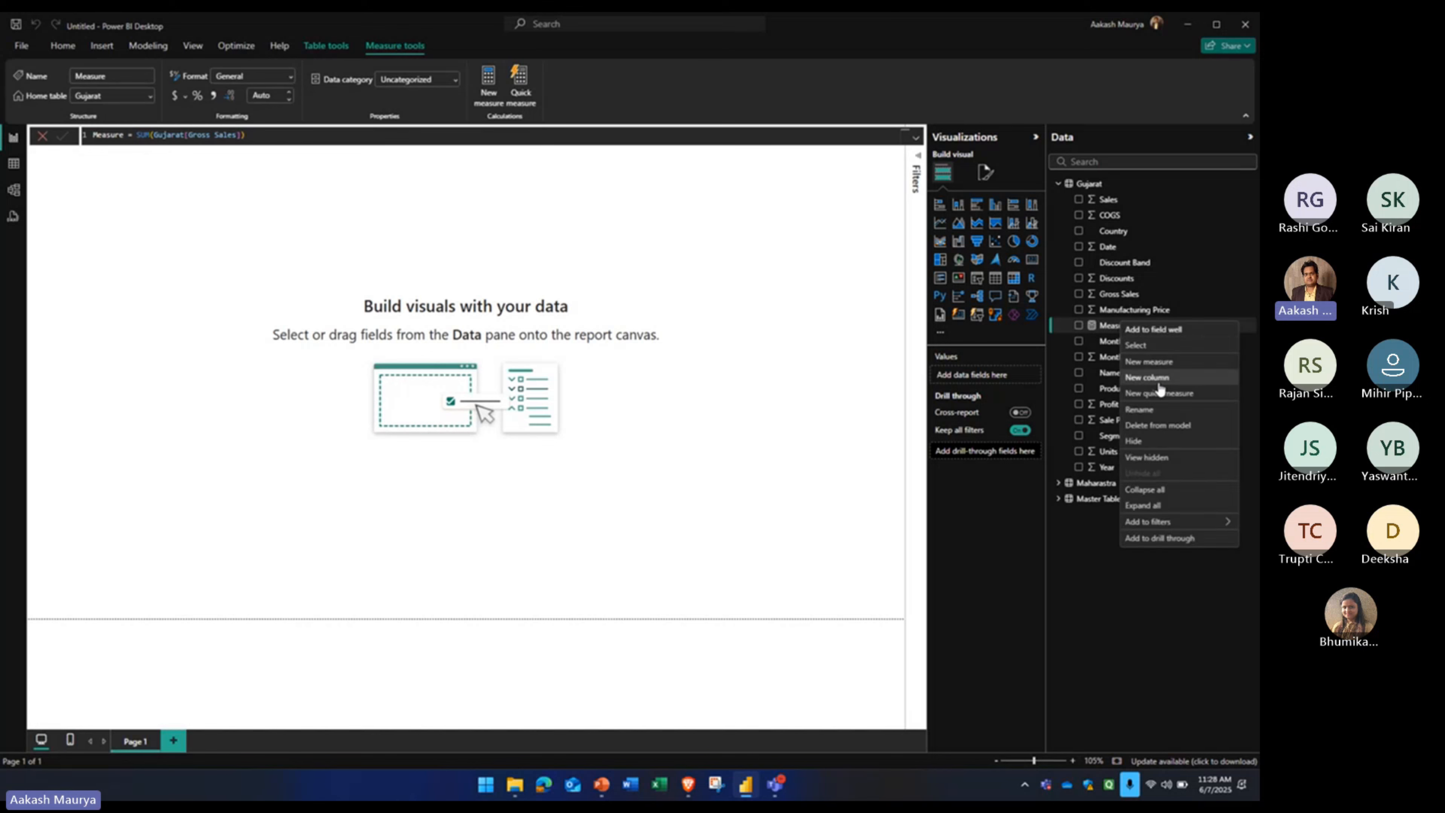
left_click(1146, 411)
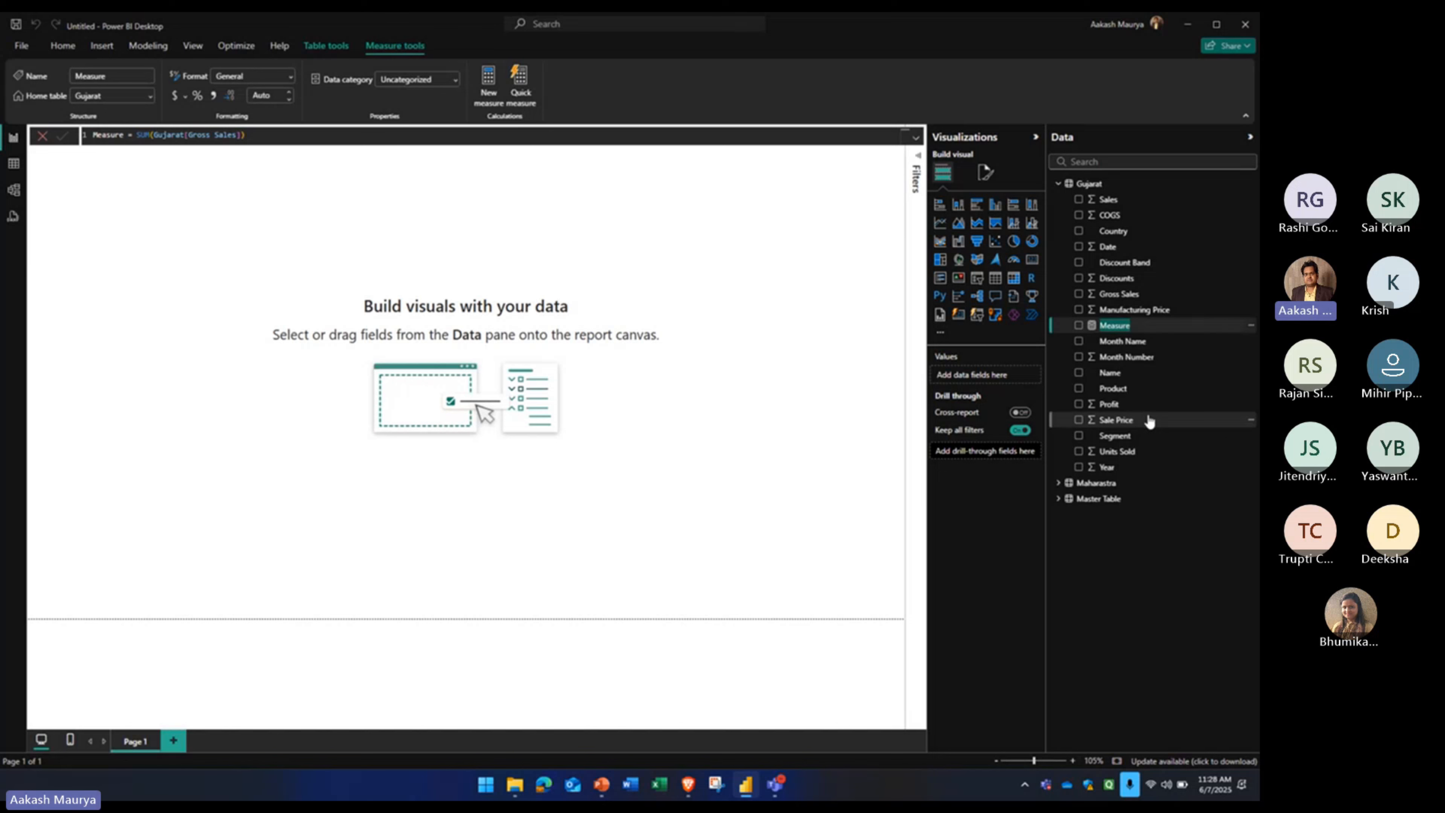
type("GrossSaleS")
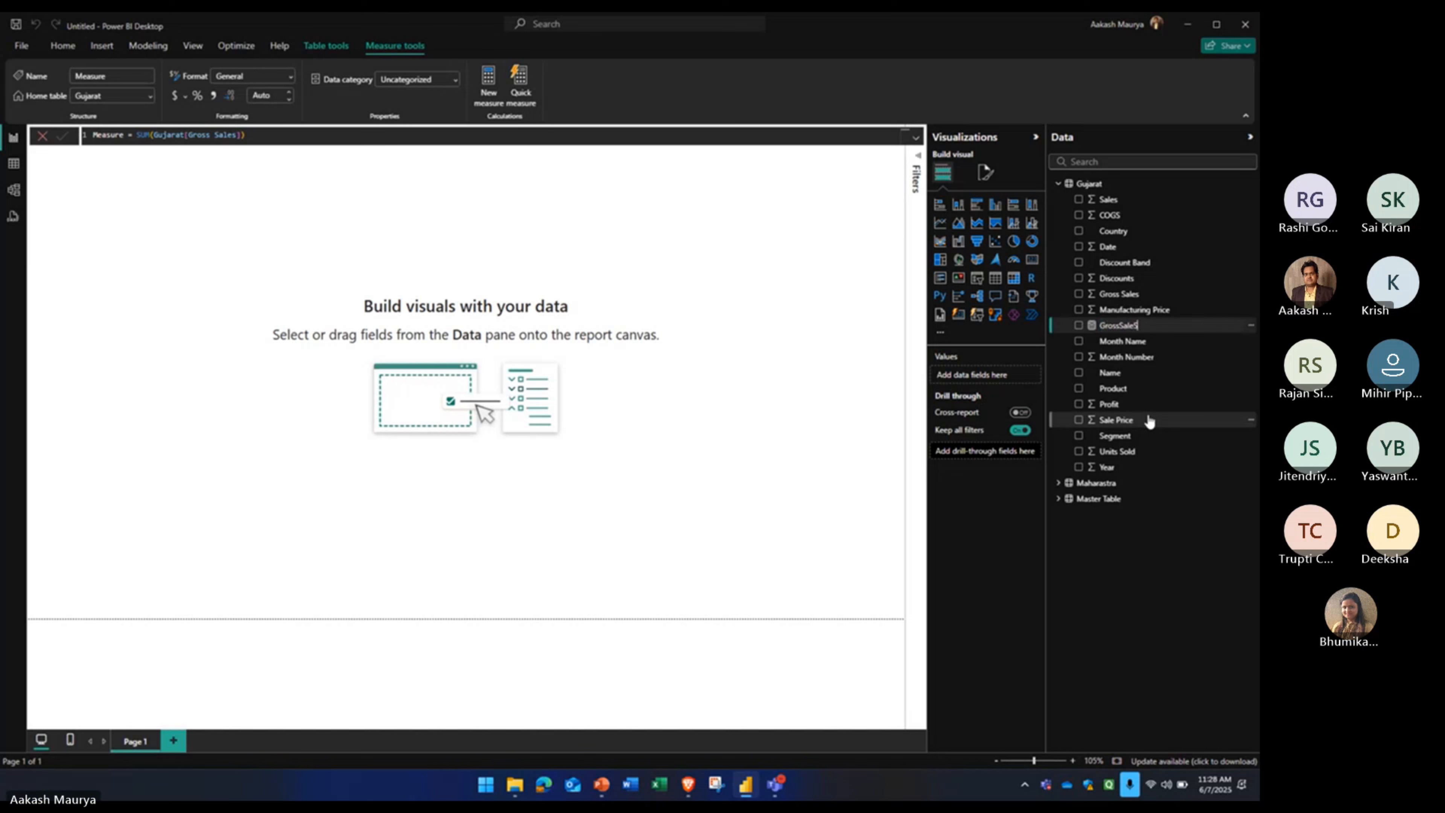
type("um")
key("Return")
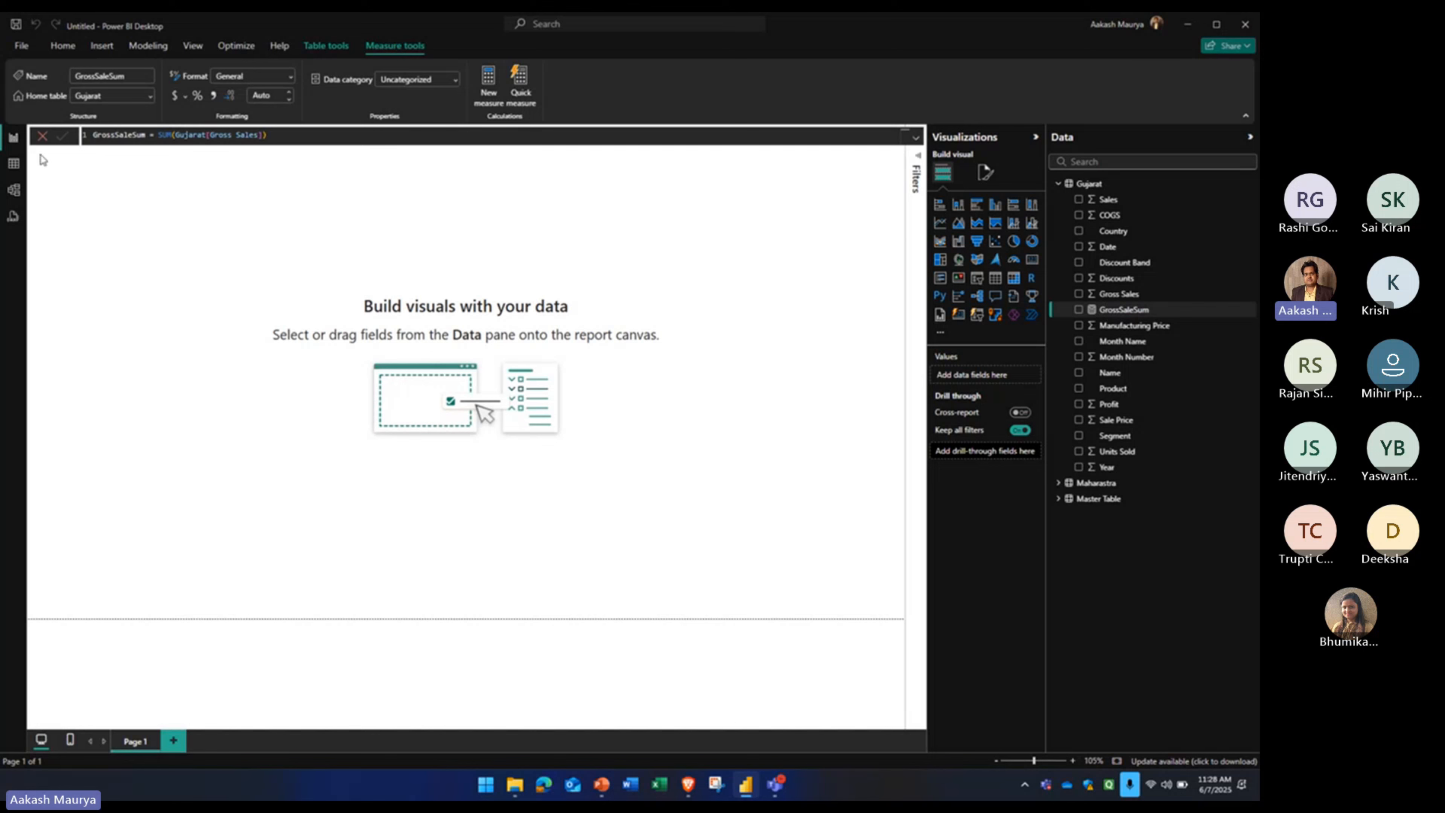
- Examine the Gujarat table's rows and Gross Sales column in Table view, and return to the report page
left_click(14, 164)
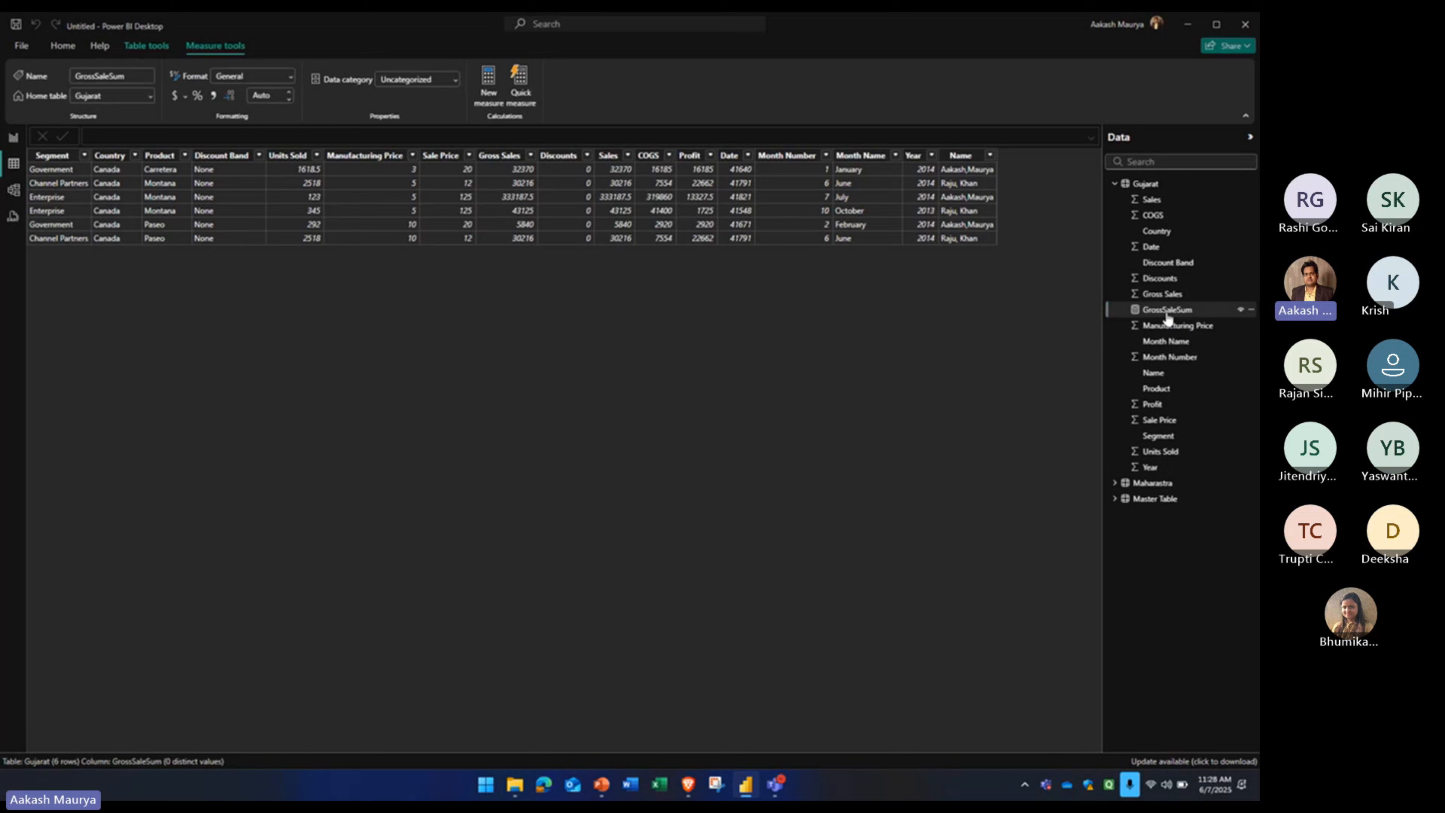
left_click_drag(1169, 319, 566, 152)
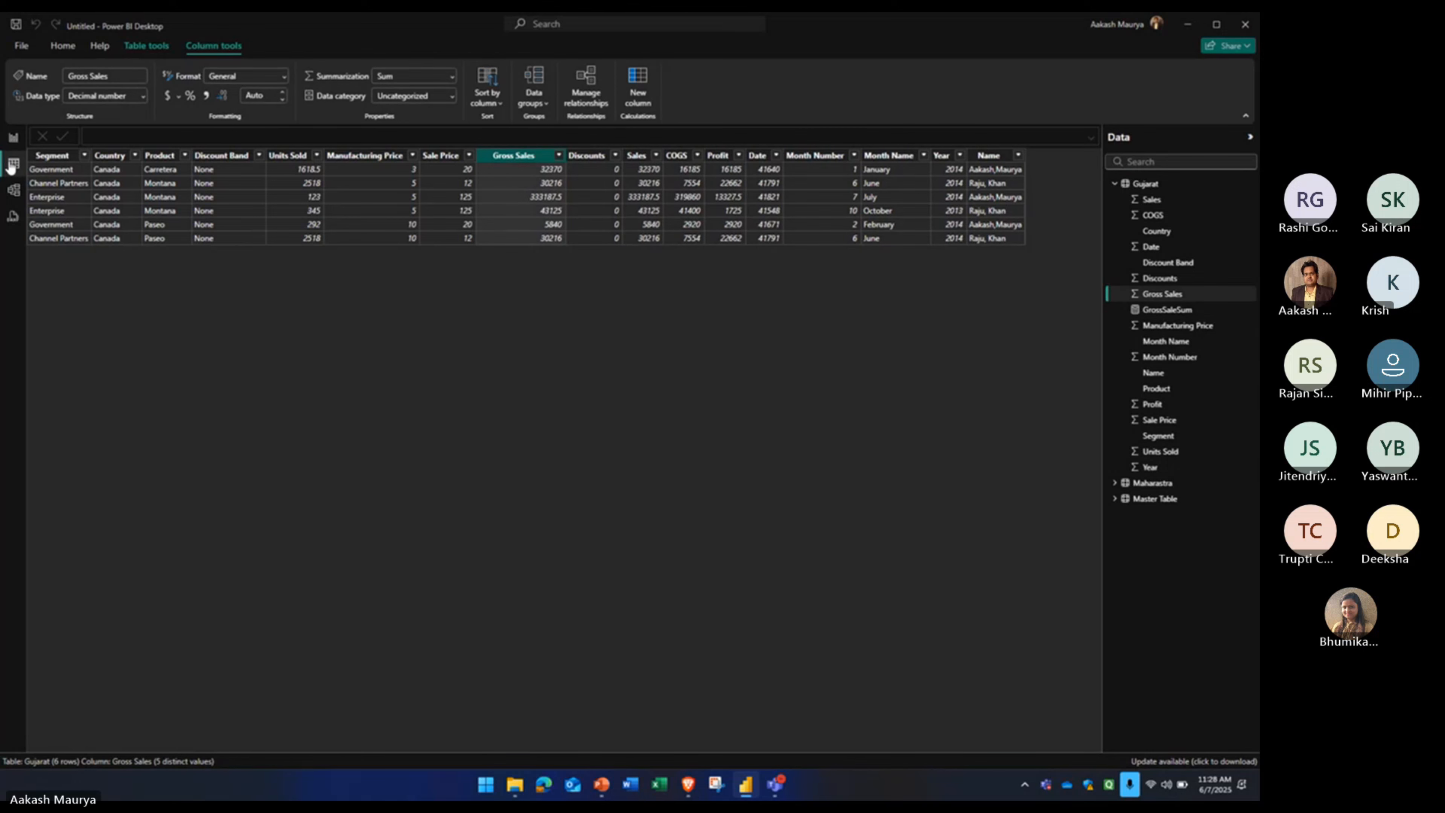
left_click(14, 138)
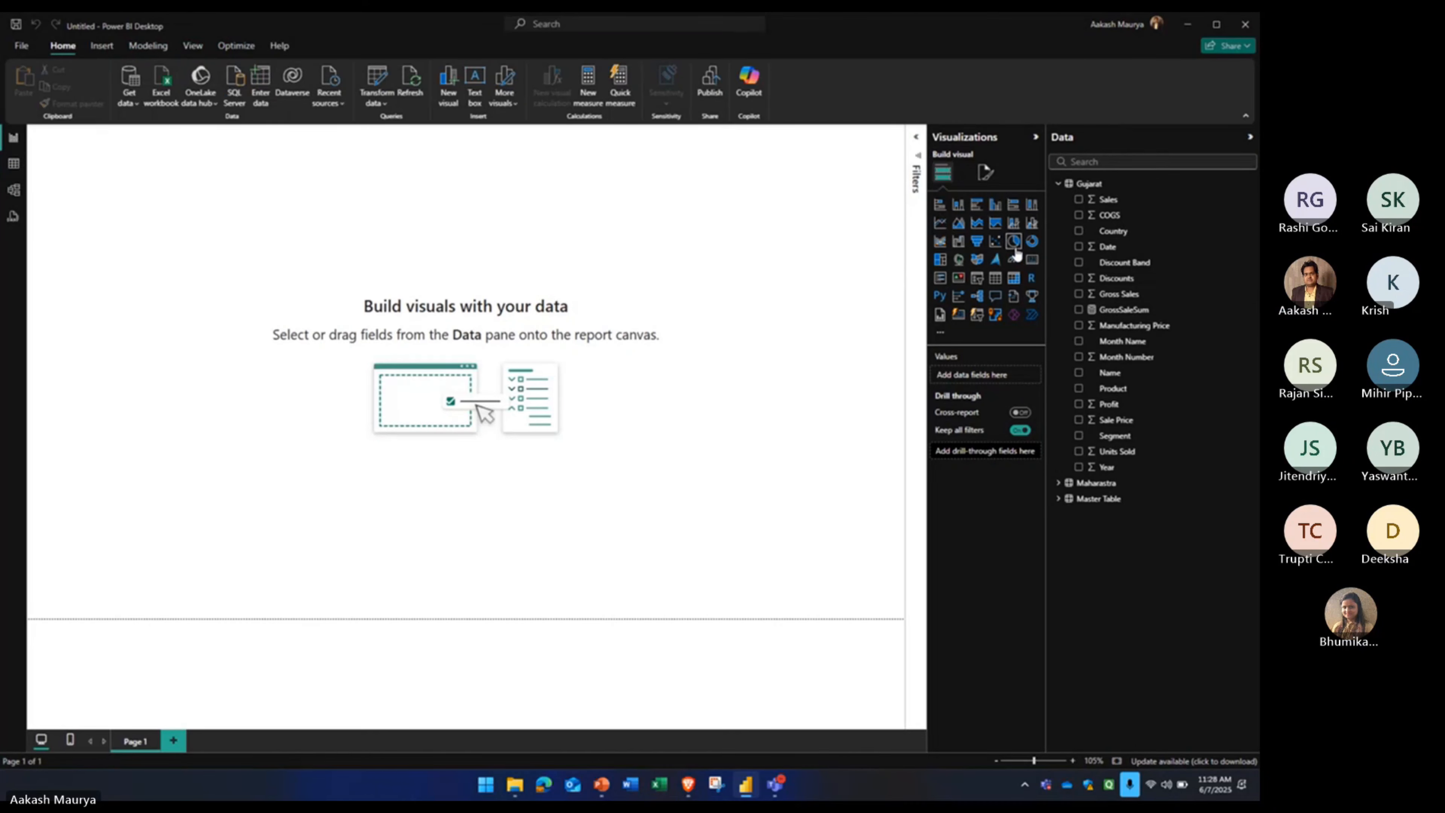
- Add a table visual to the report page showing the GrossSaleSum measure and the Country field from Gujarat
left_click(996, 279)
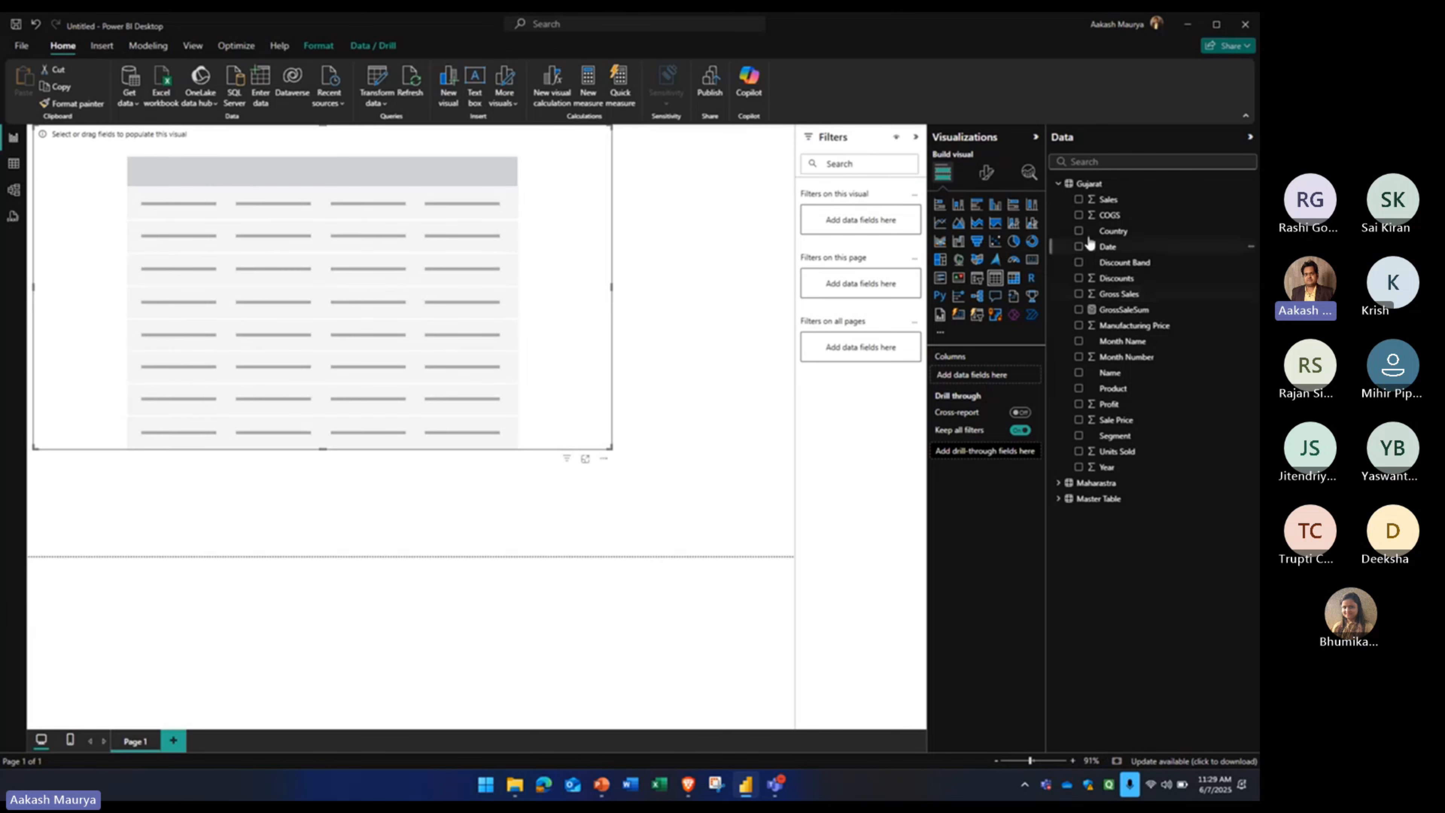
left_click(1078, 199)
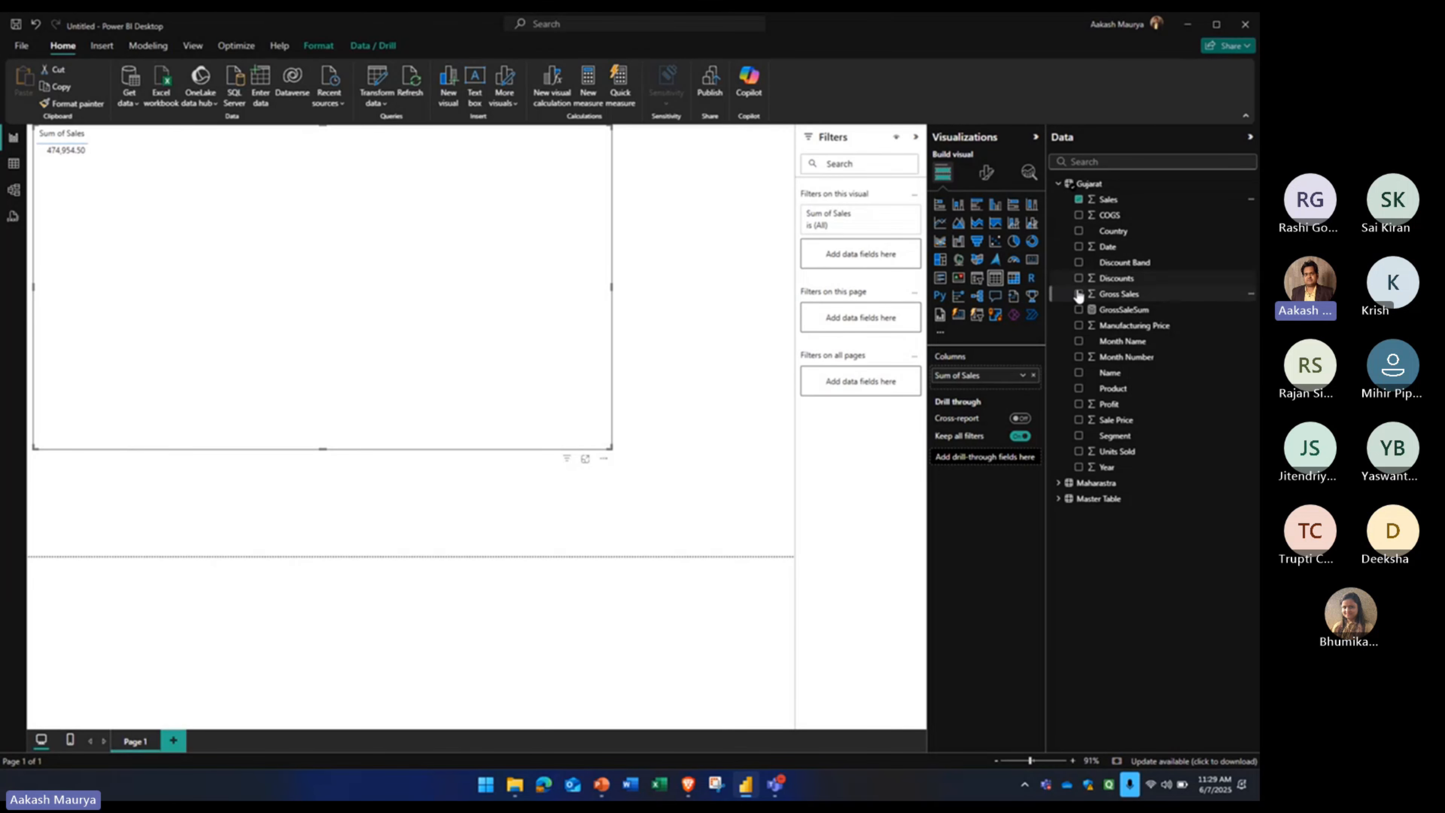
left_click(1078, 310)
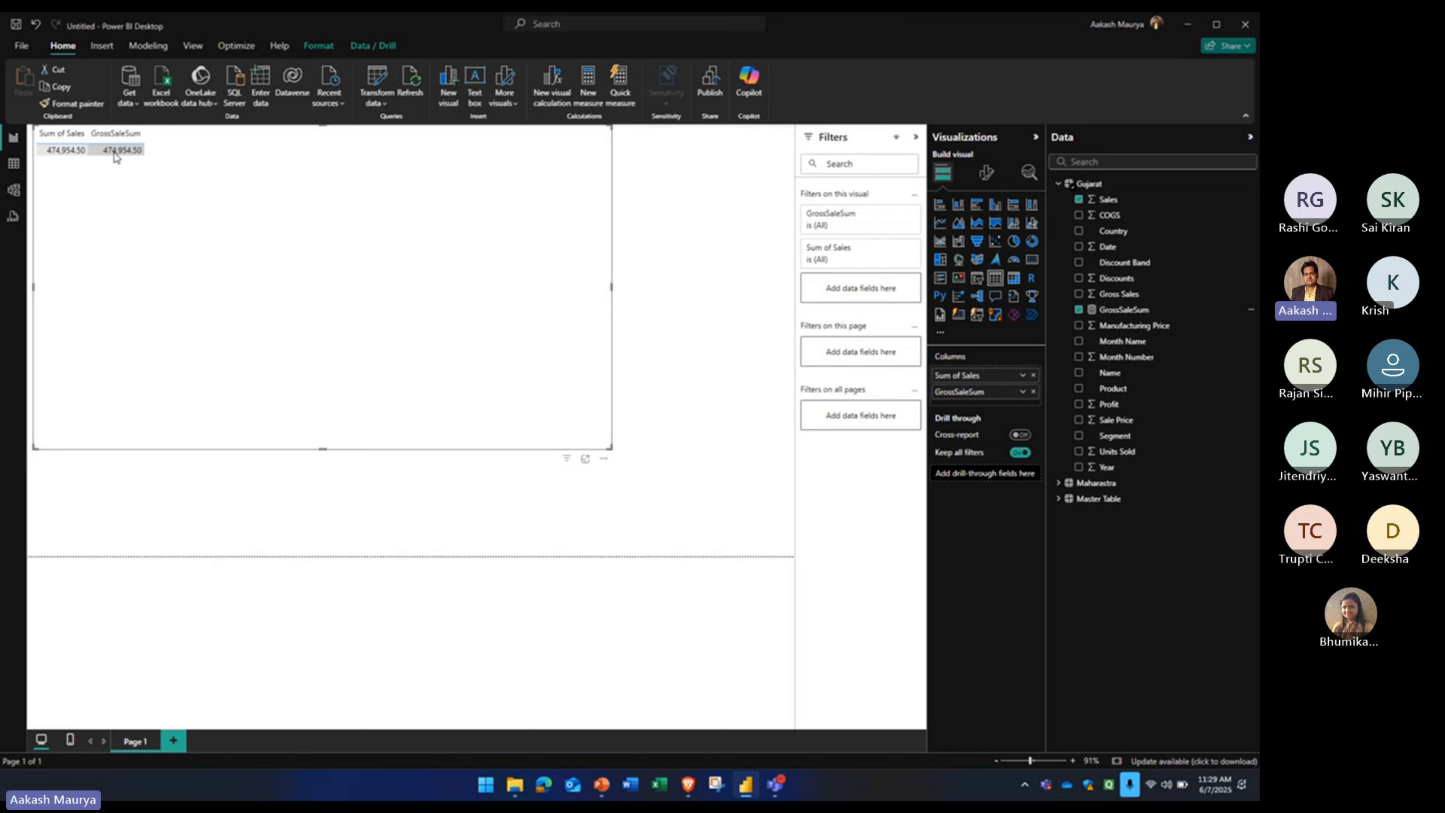
left_click(117, 135)
left_click(1078, 231)
left_click(1078, 200)
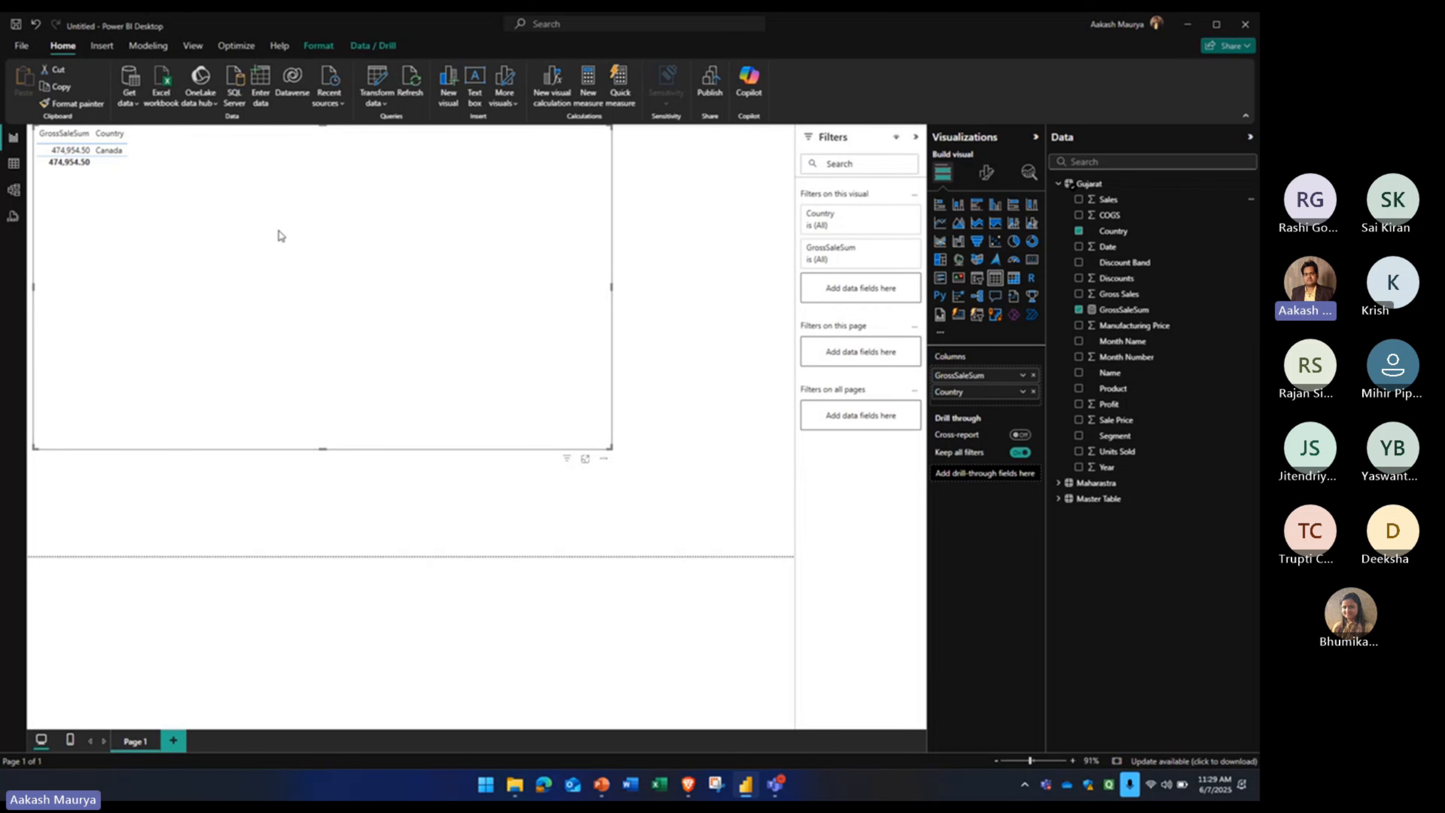
- Adjust the width of the GrossSaleSum column in the table visual
left_click_drag(95, 137, 398, 149)
scroll(259, 252, "up", 3)
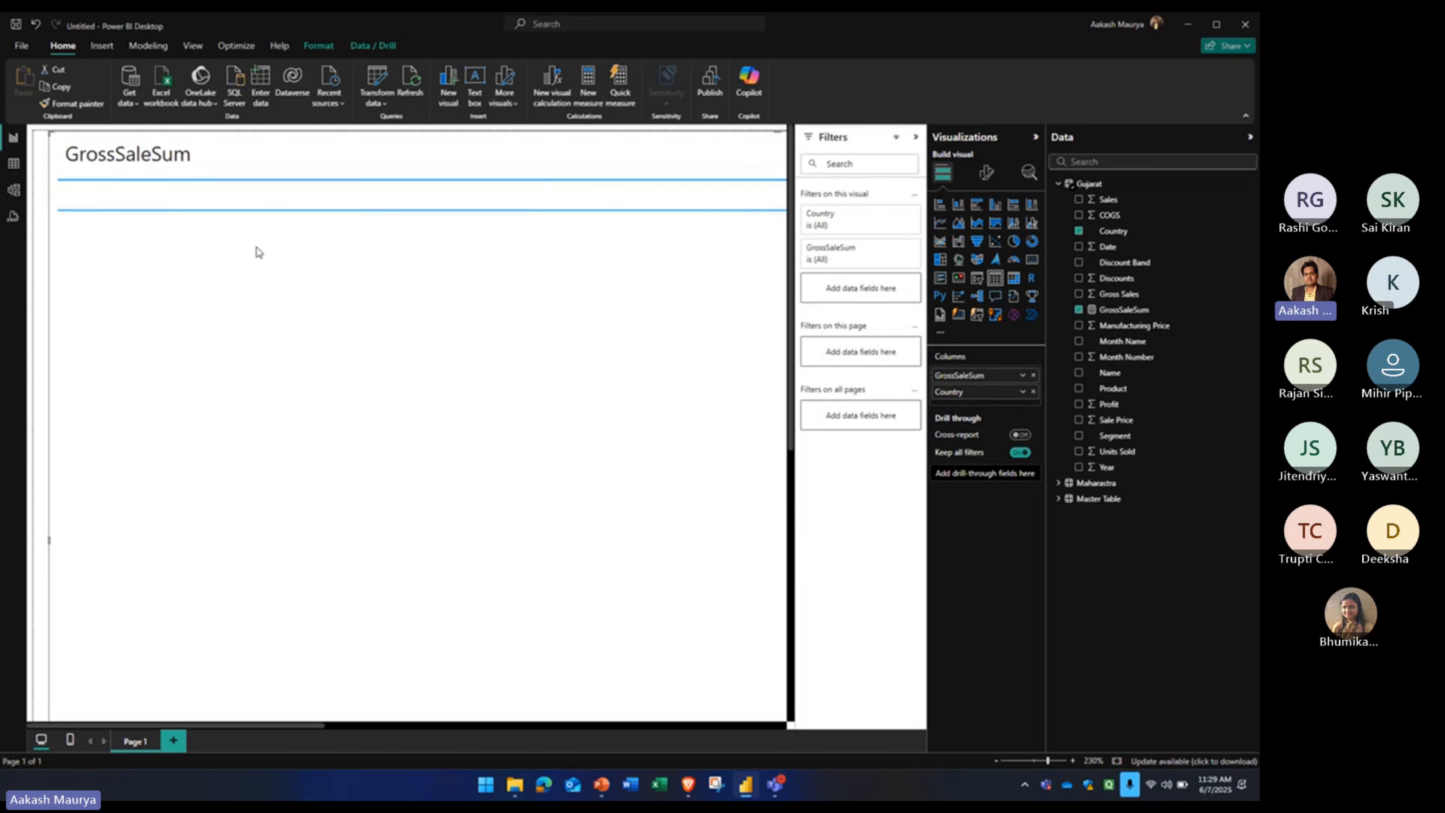
scroll(341, 196, "up", 2)
scroll(477, 212, "down", 3)
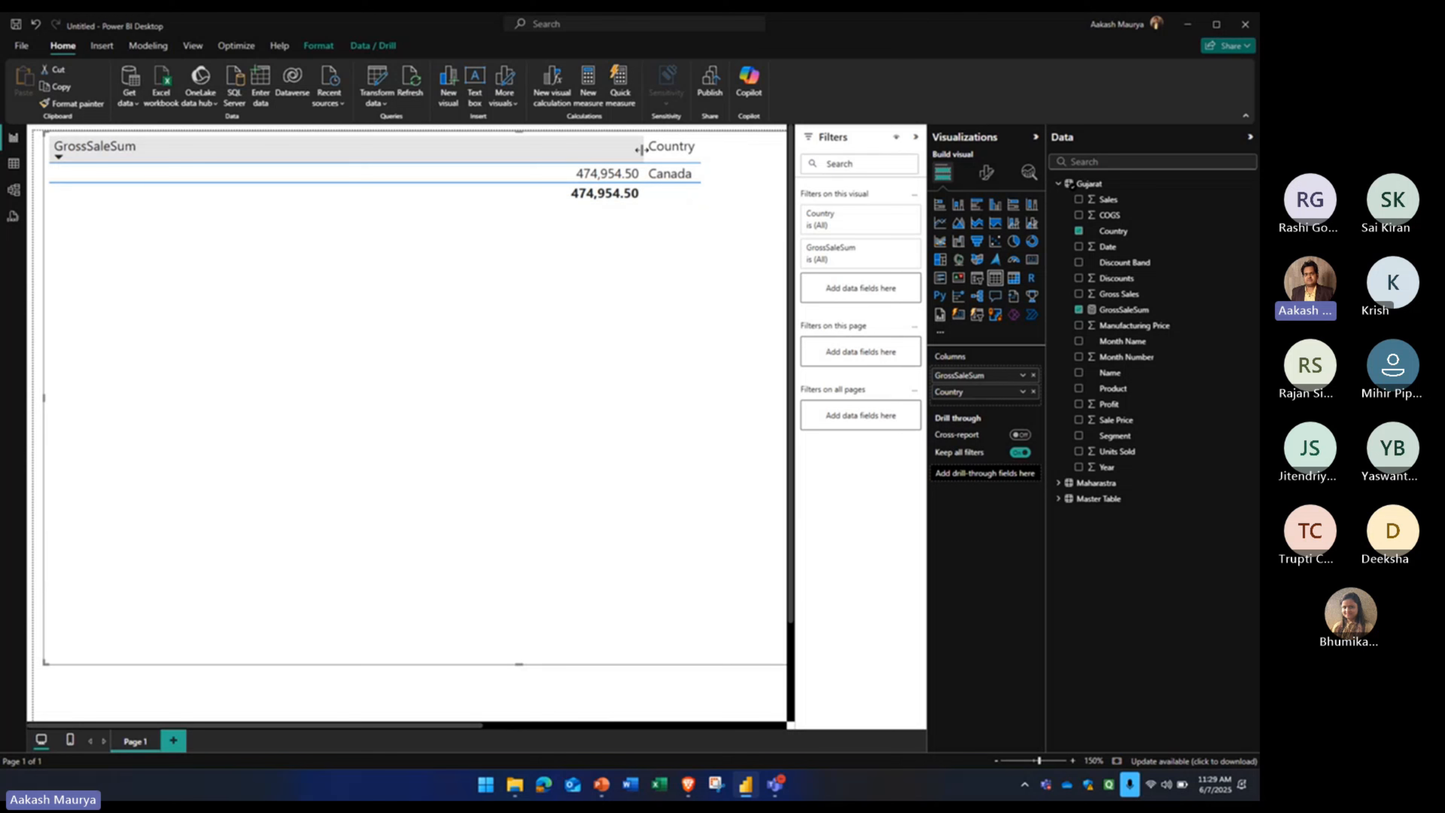
left_click_drag(641, 149, 310, 150)
- Glance at the Gujarat rows in Table view and create a new calculated column in the Gujarat table
left_click(15, 164)
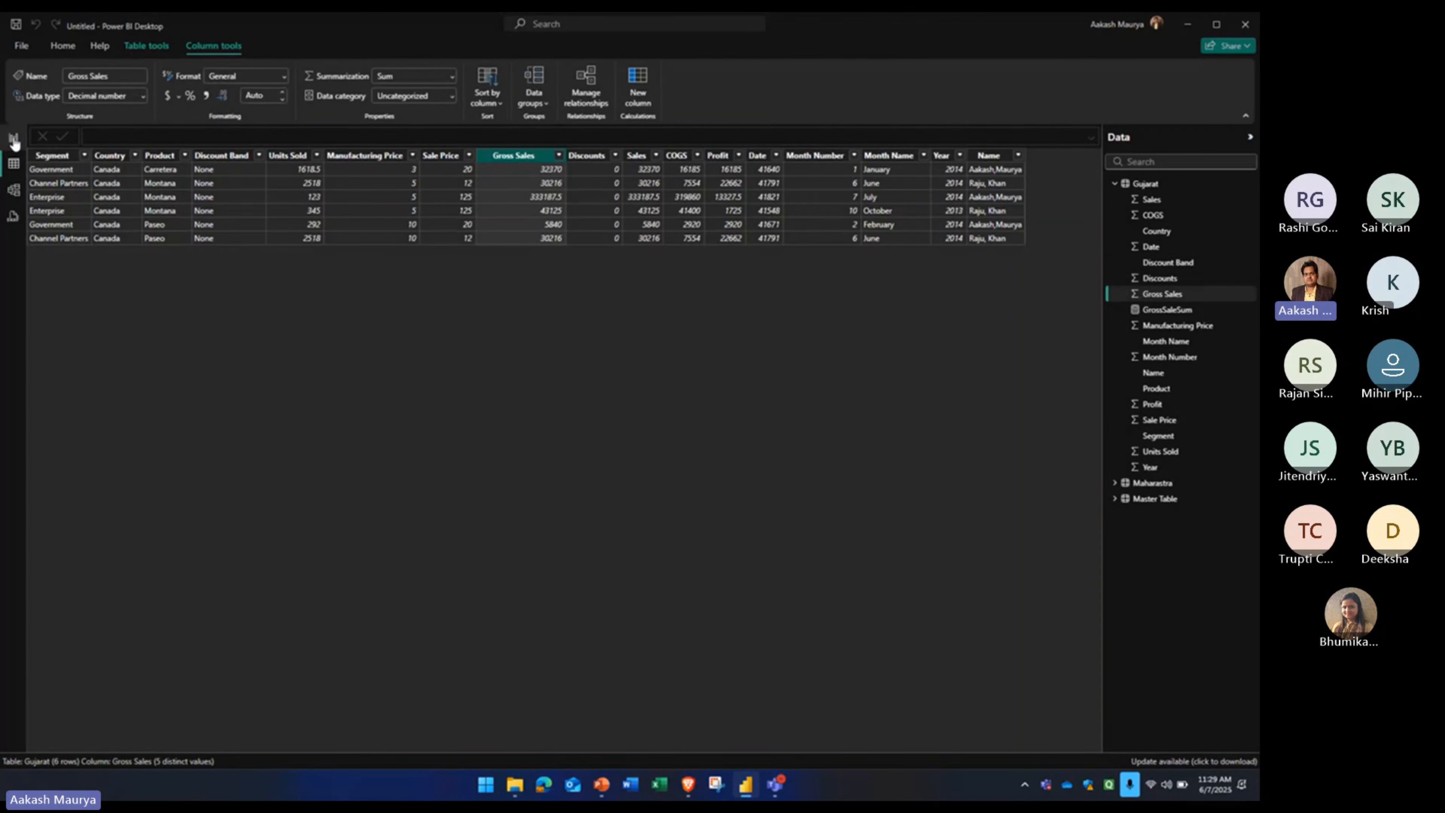
left_click(14, 138)
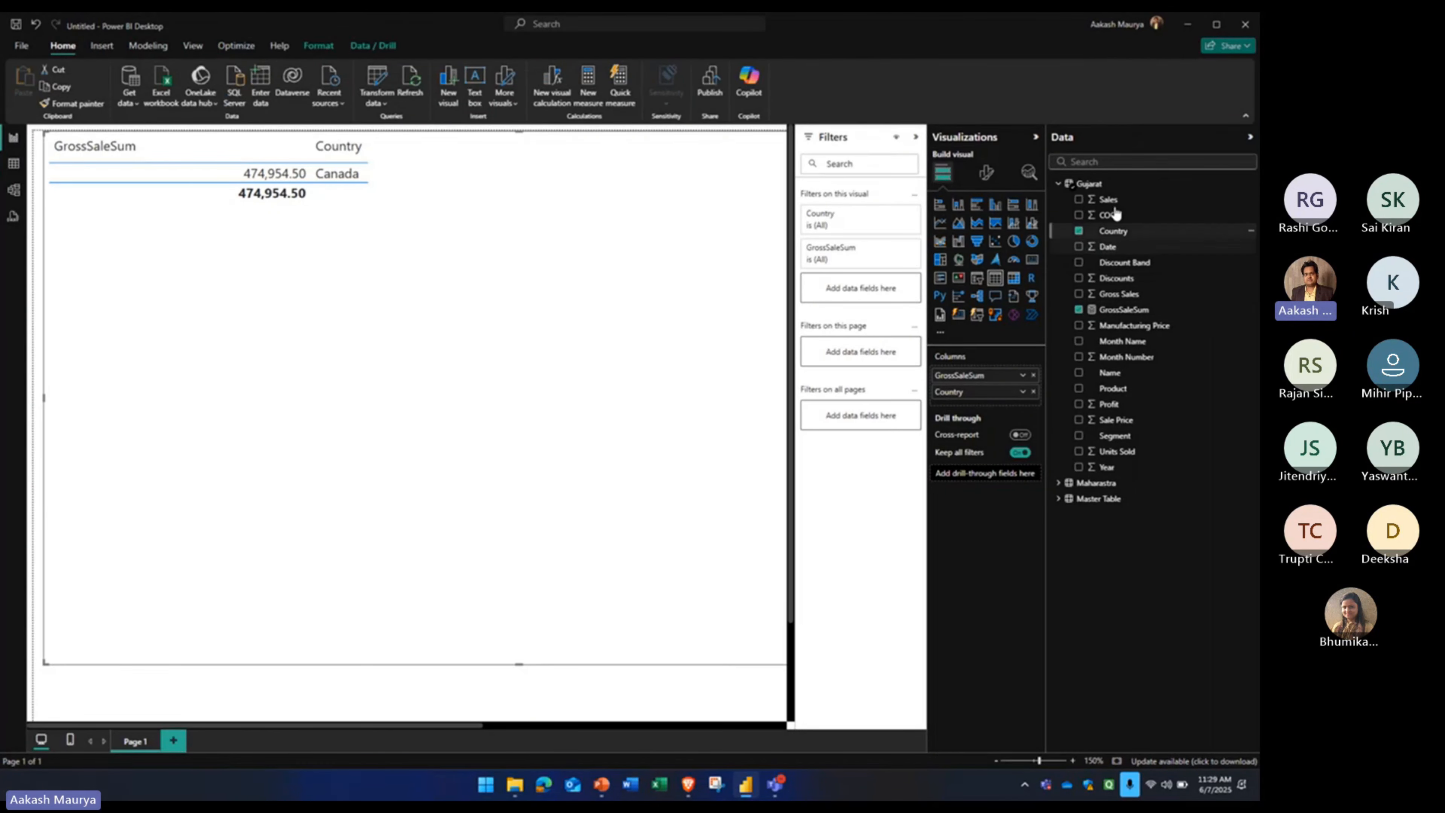
left_click(1088, 186)
right_click(1087, 187)
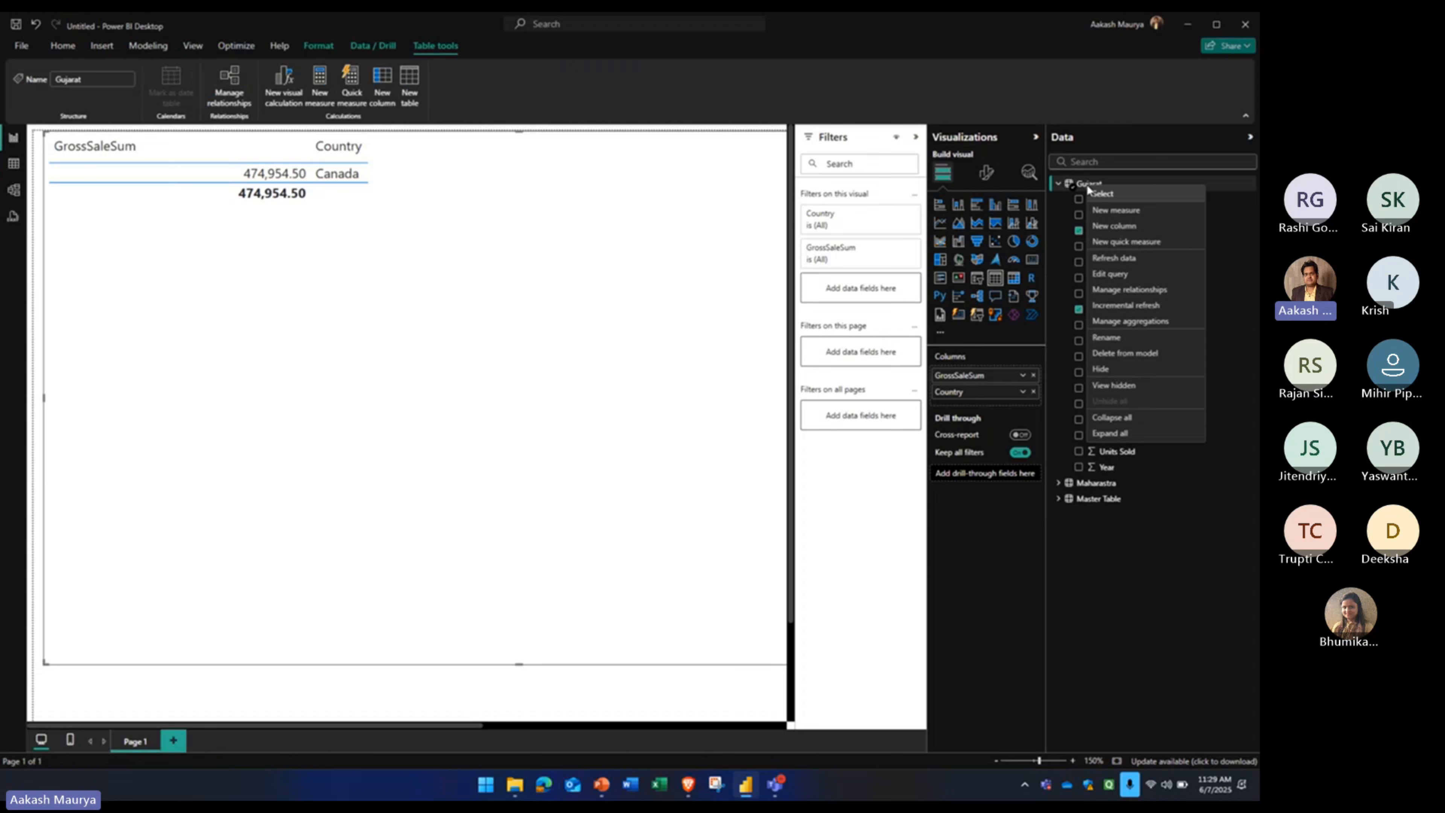
left_click(1113, 223)
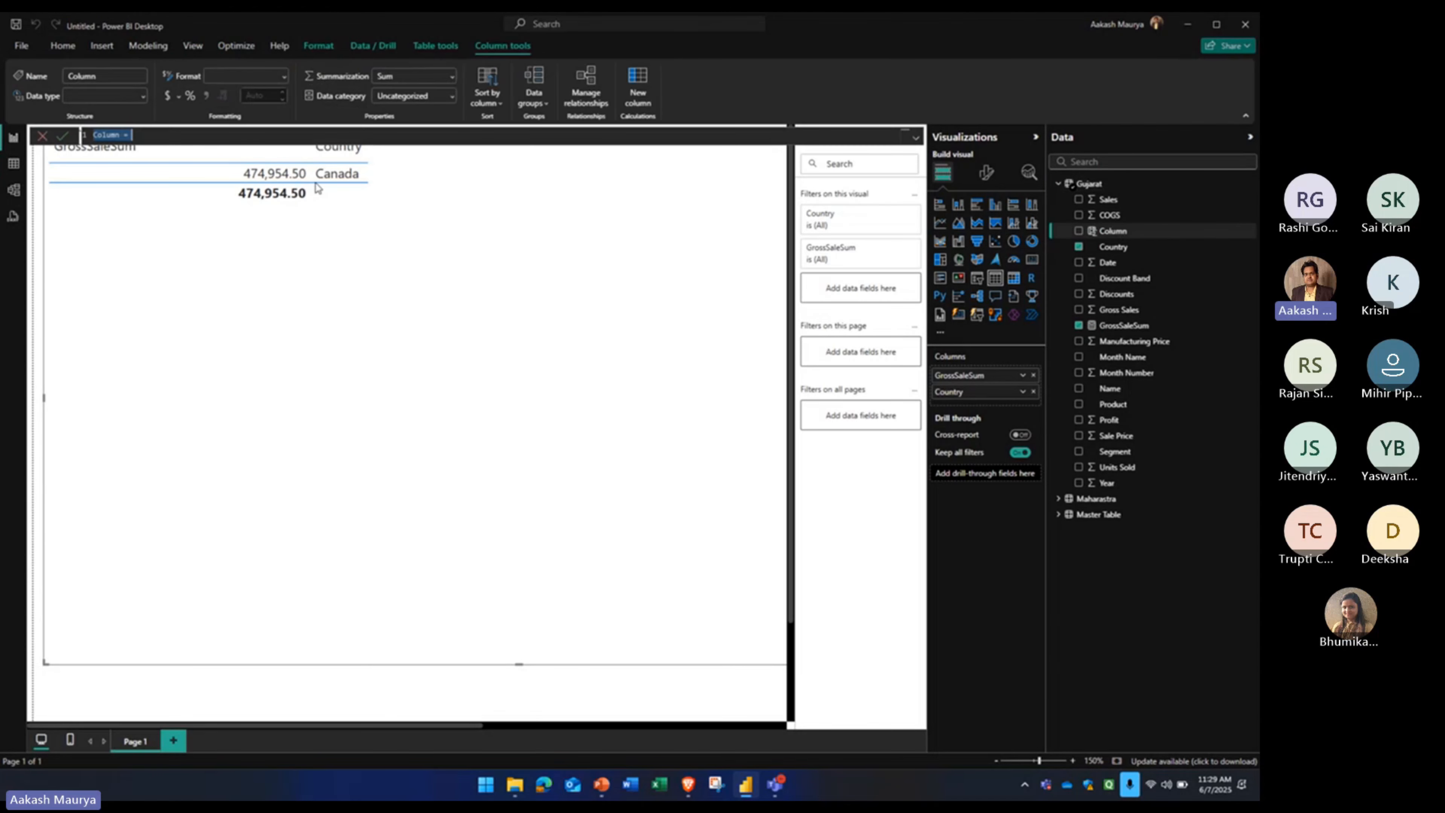
- Define the calculated column as GrossSaleColumns = SUM(Gujarat[Gross Sales])
key("ctrl+a")
type("G")
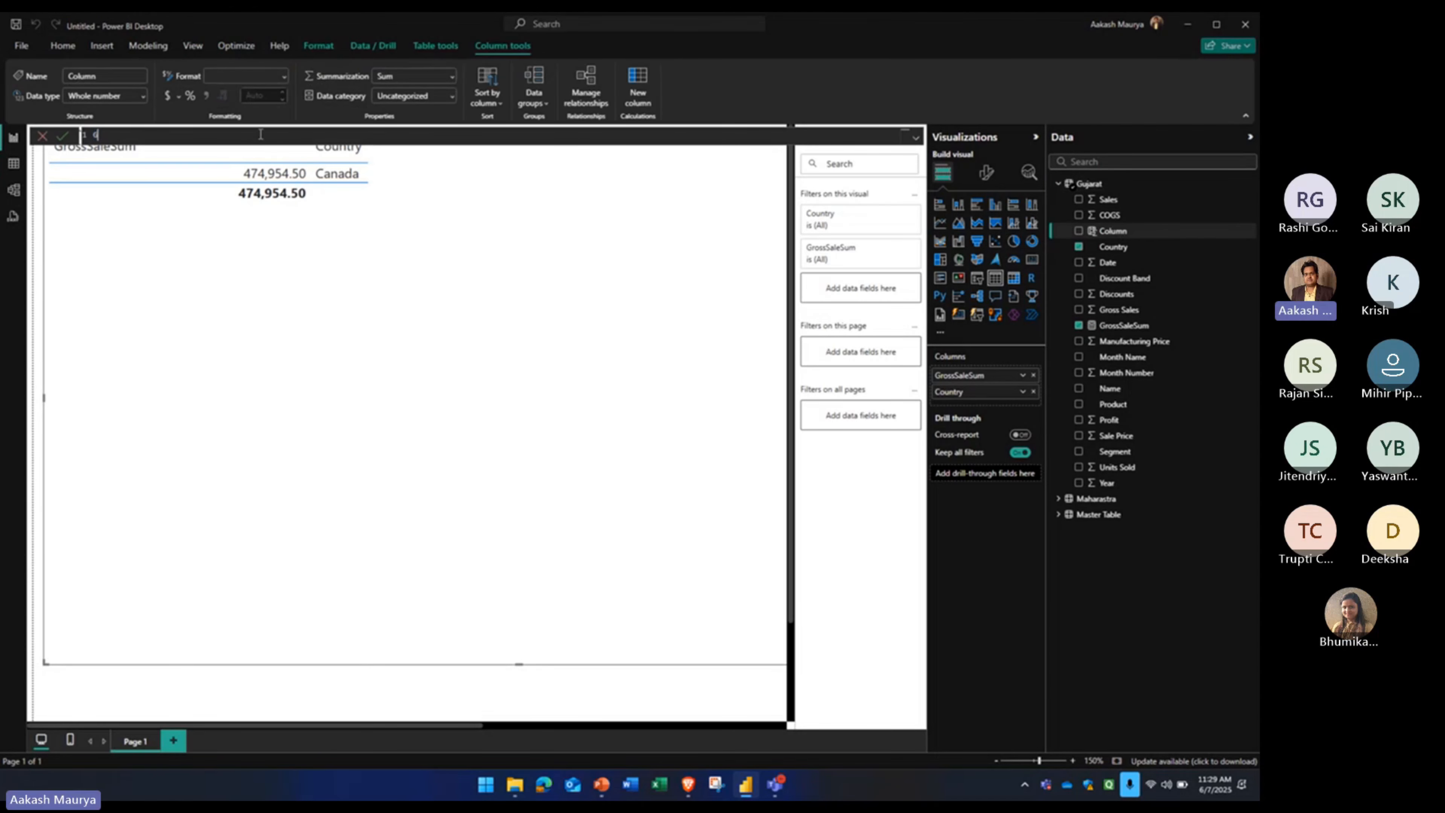
type("rossSaleColumns = sum")
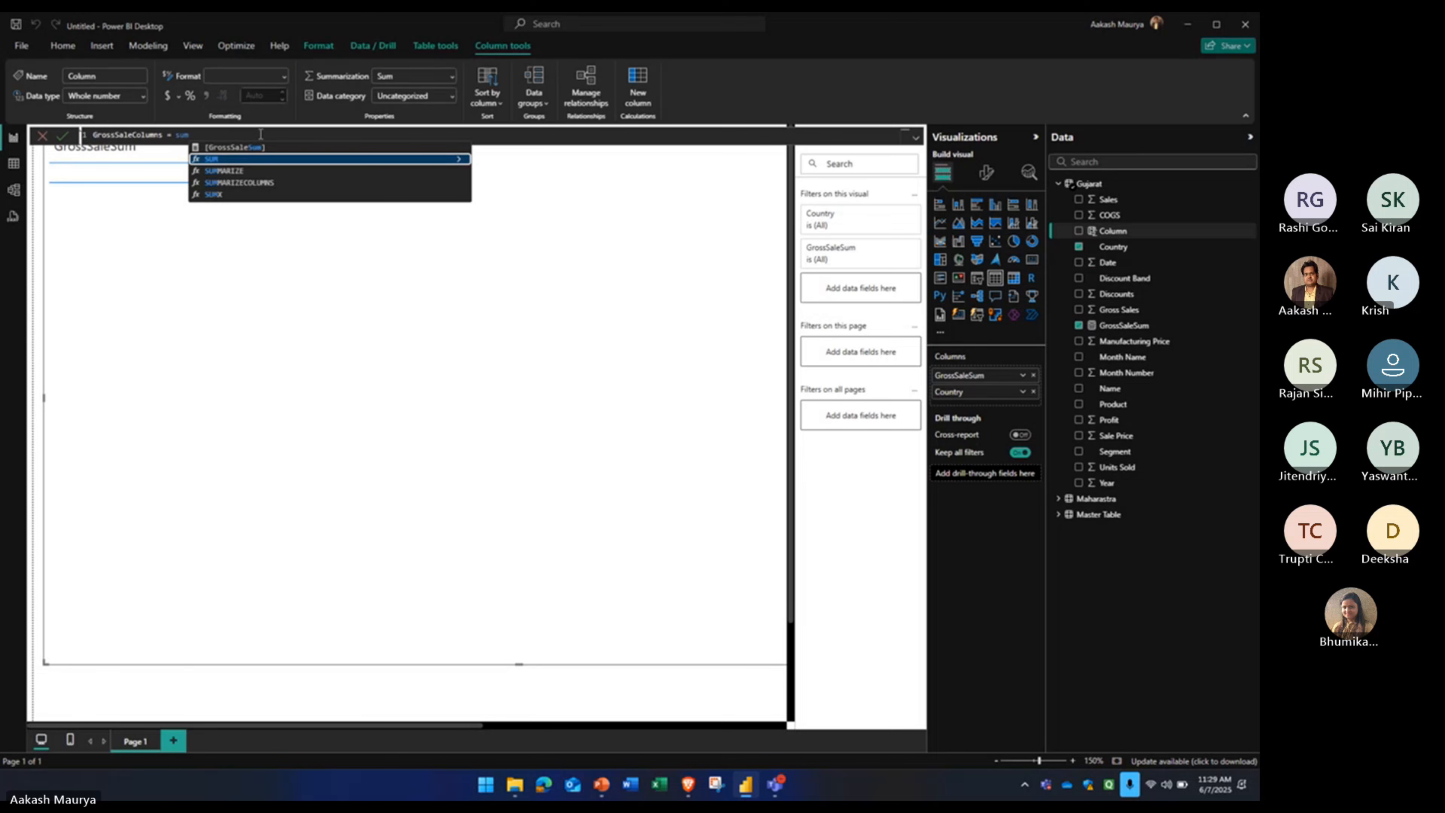
key("Tab")
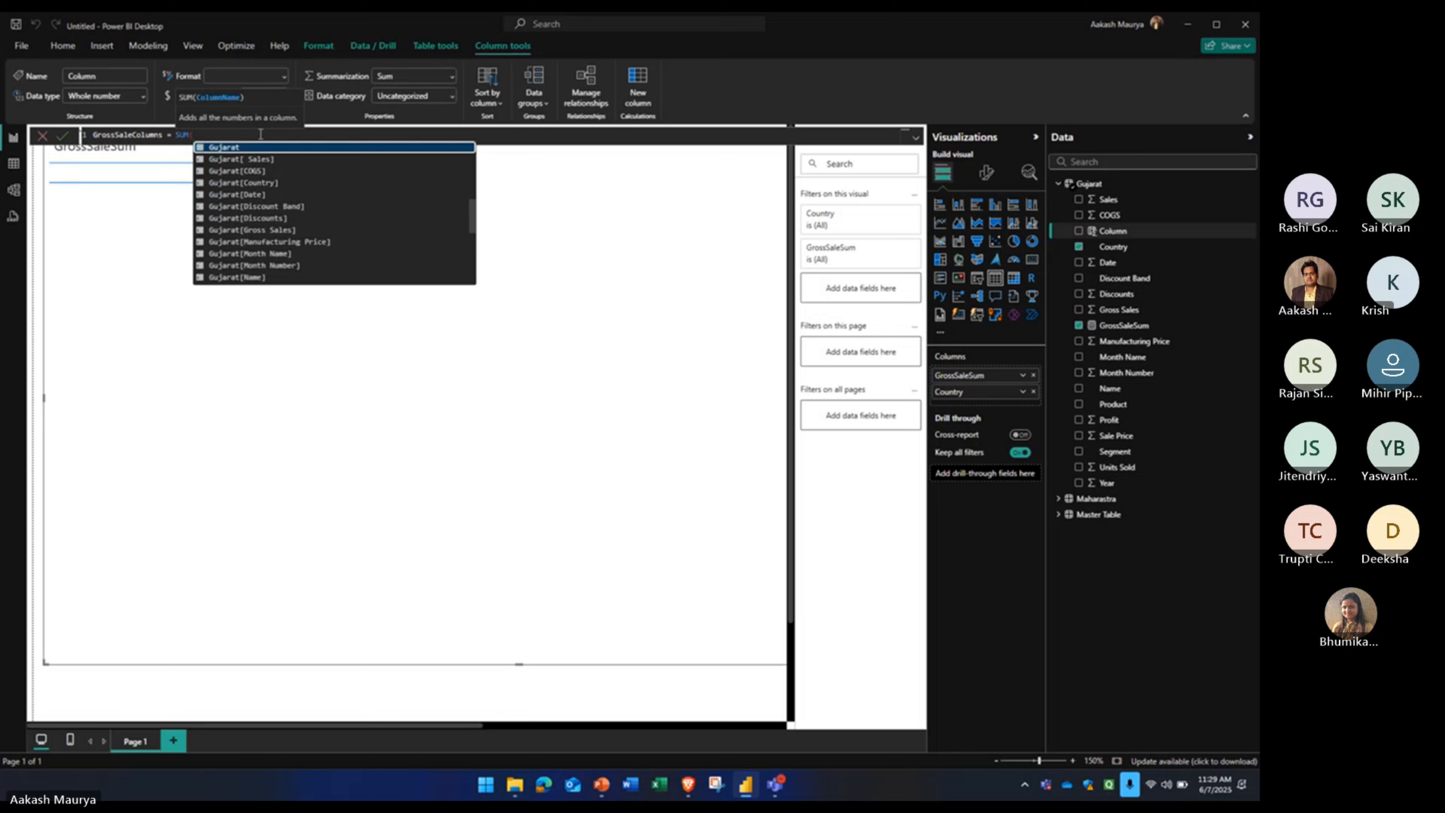
key("Down")
key("Down")
key("Down")
key("Down")
key("Down")
key("Down")
key("Down")
key("Tab")
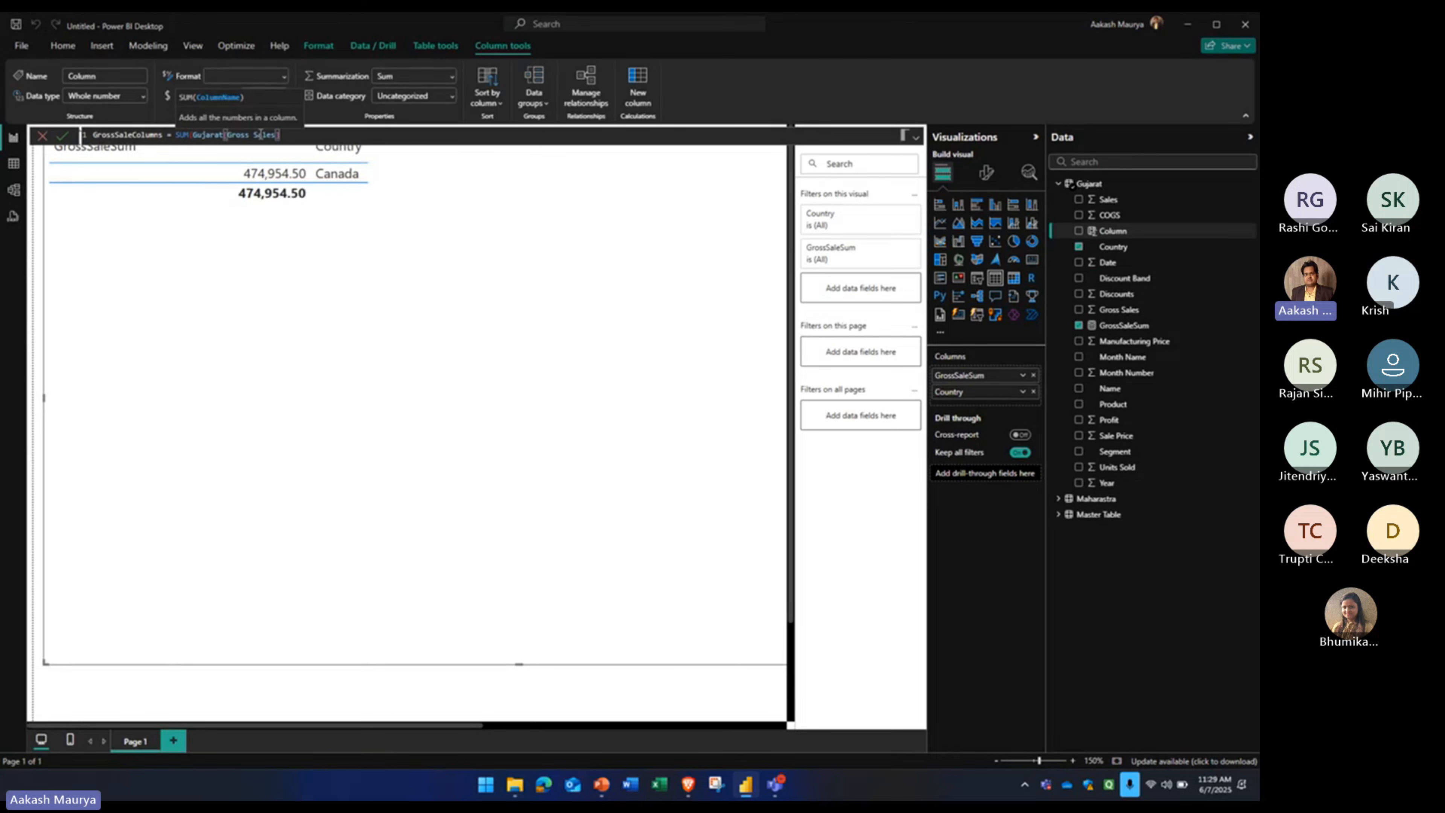
type(")")
key("Return")
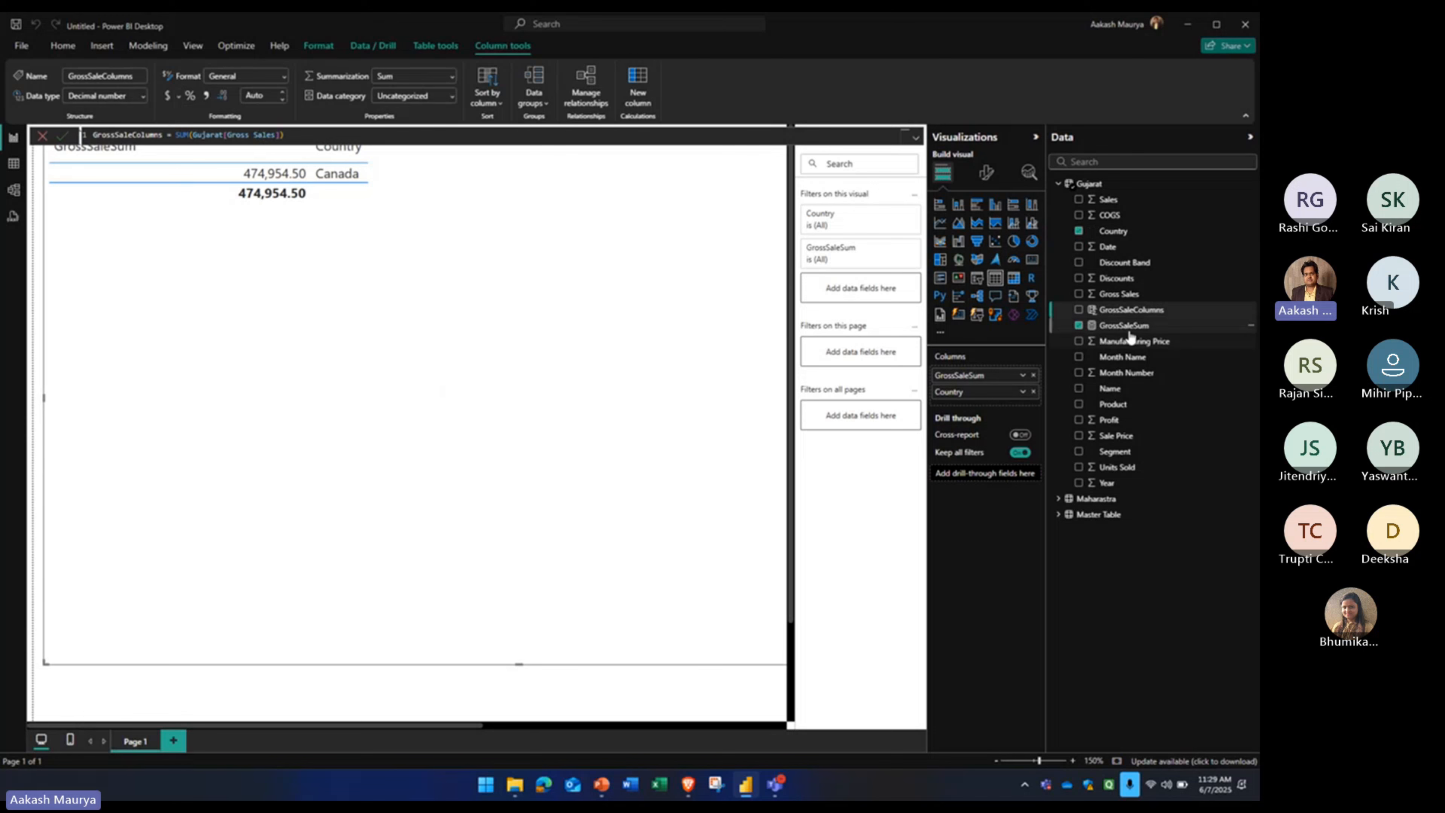
- Inspect the GrossSaleColumns values for each Gujarat row in Table view, and return to the report page
left_click(14, 165)
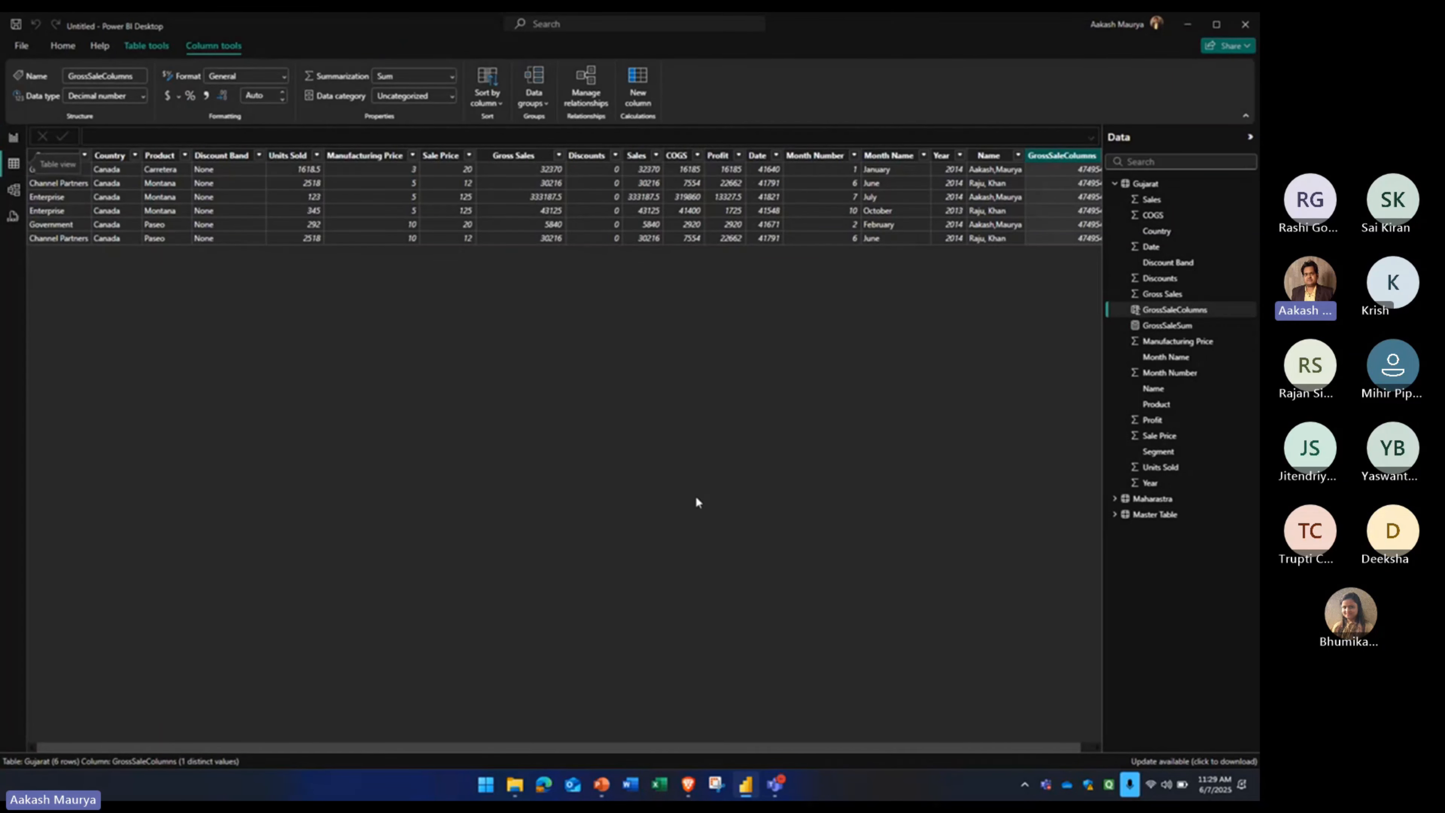
left_click_drag(621, 747, 654, 747)
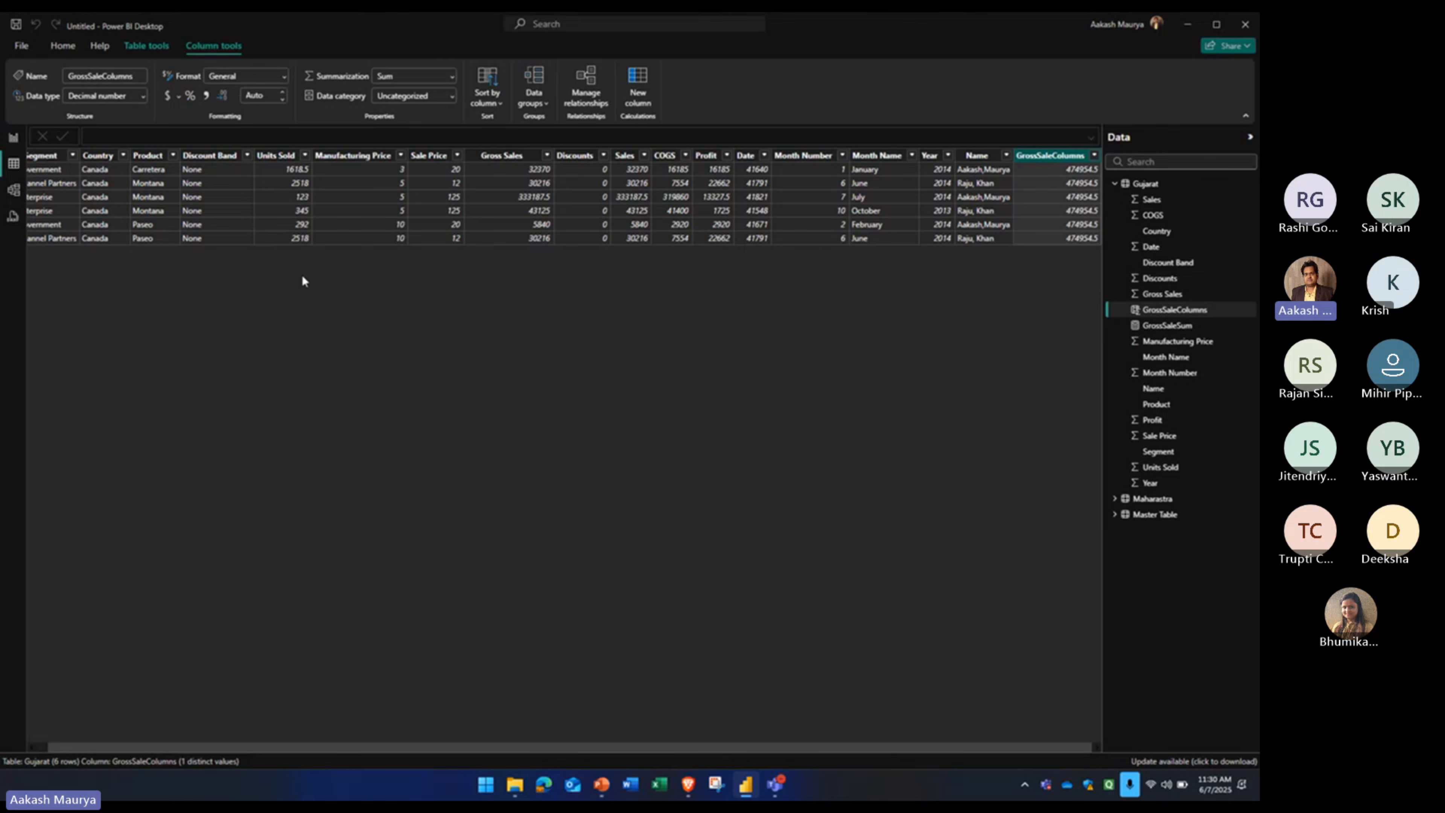
left_click(13, 141)
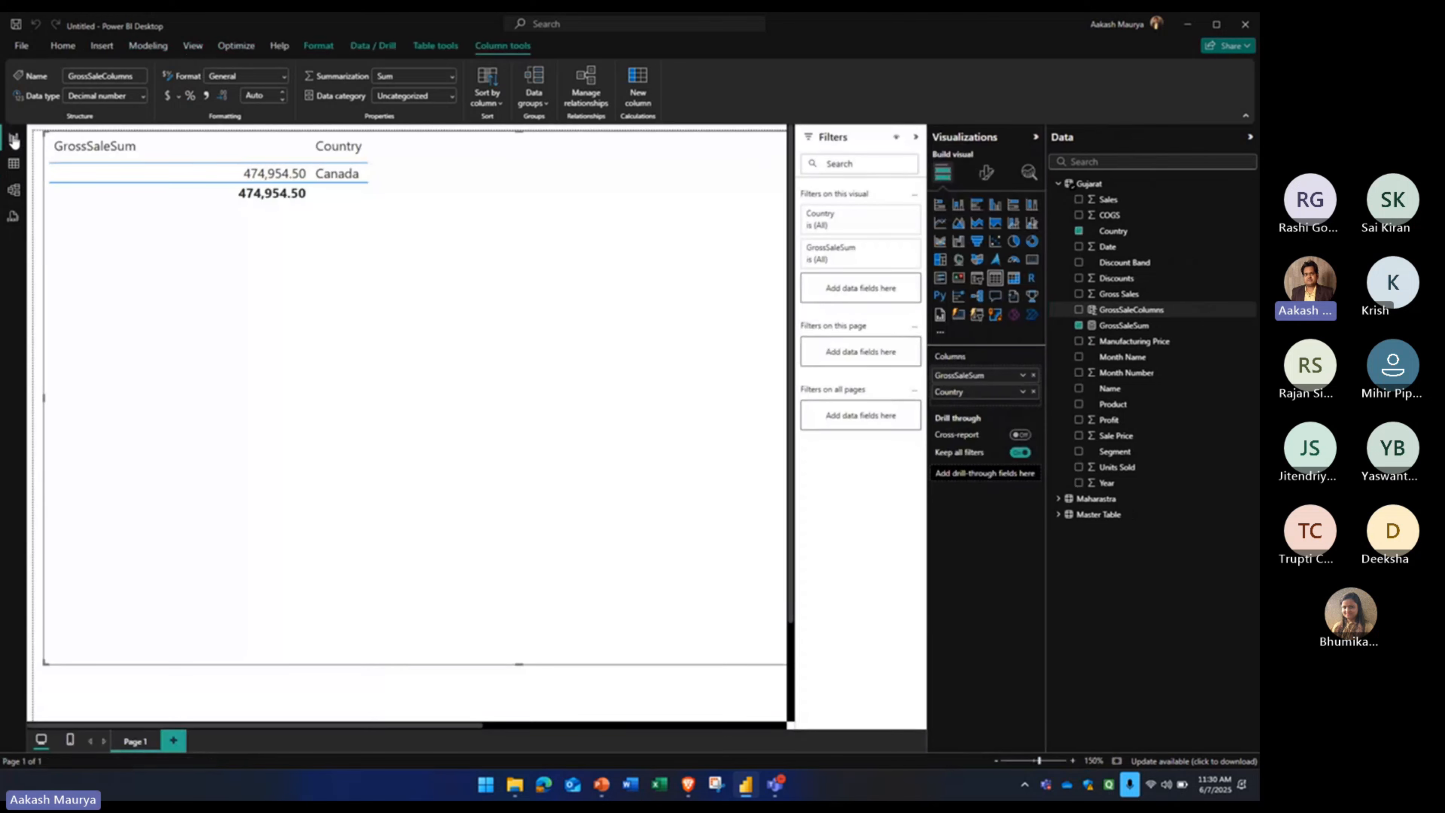
- Add GrossSaleColumns to the table visual and compare its total with the row values in Table view
left_click_drag(1119, 314, 561, 245)
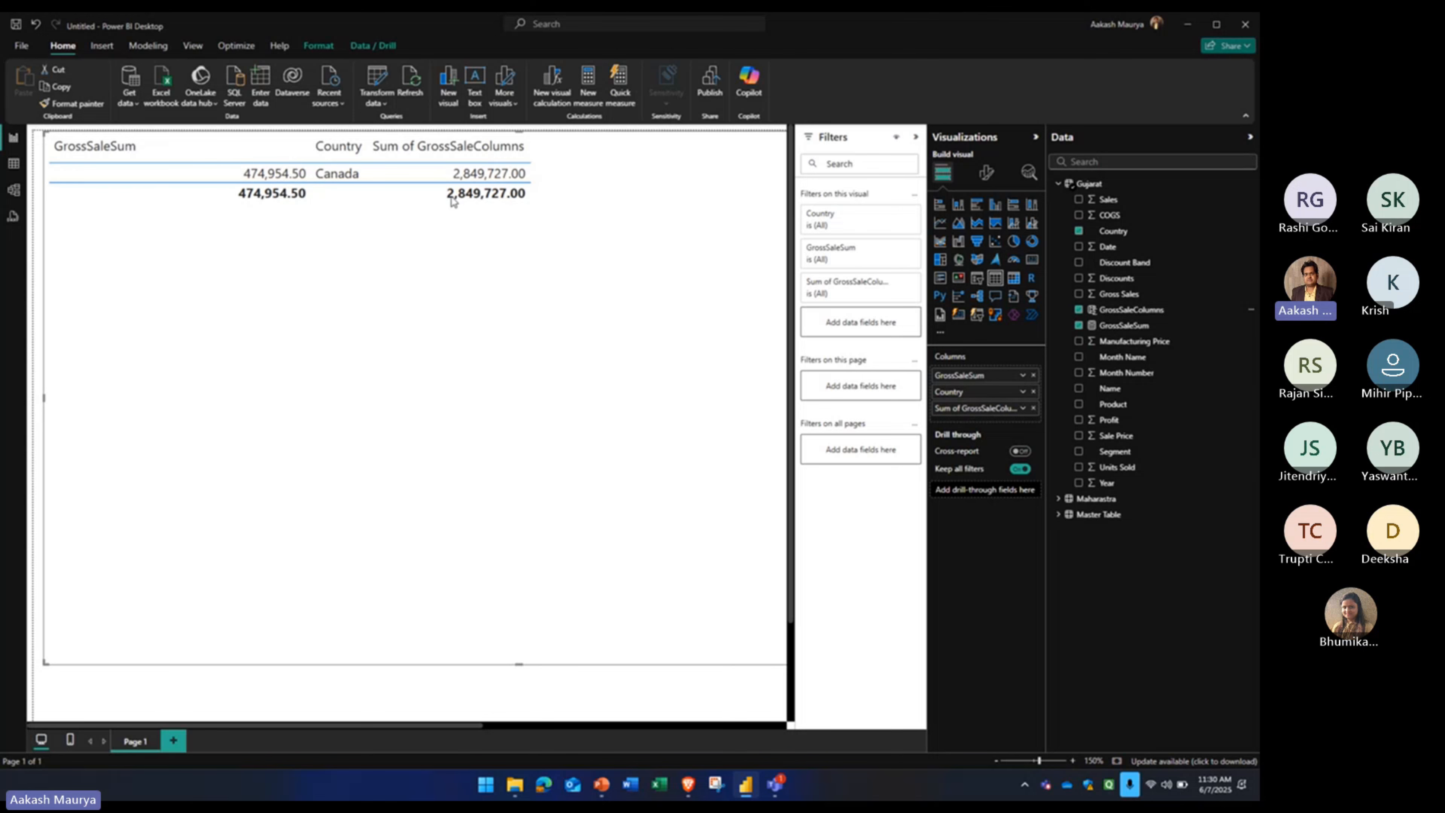
left_click(14, 164)
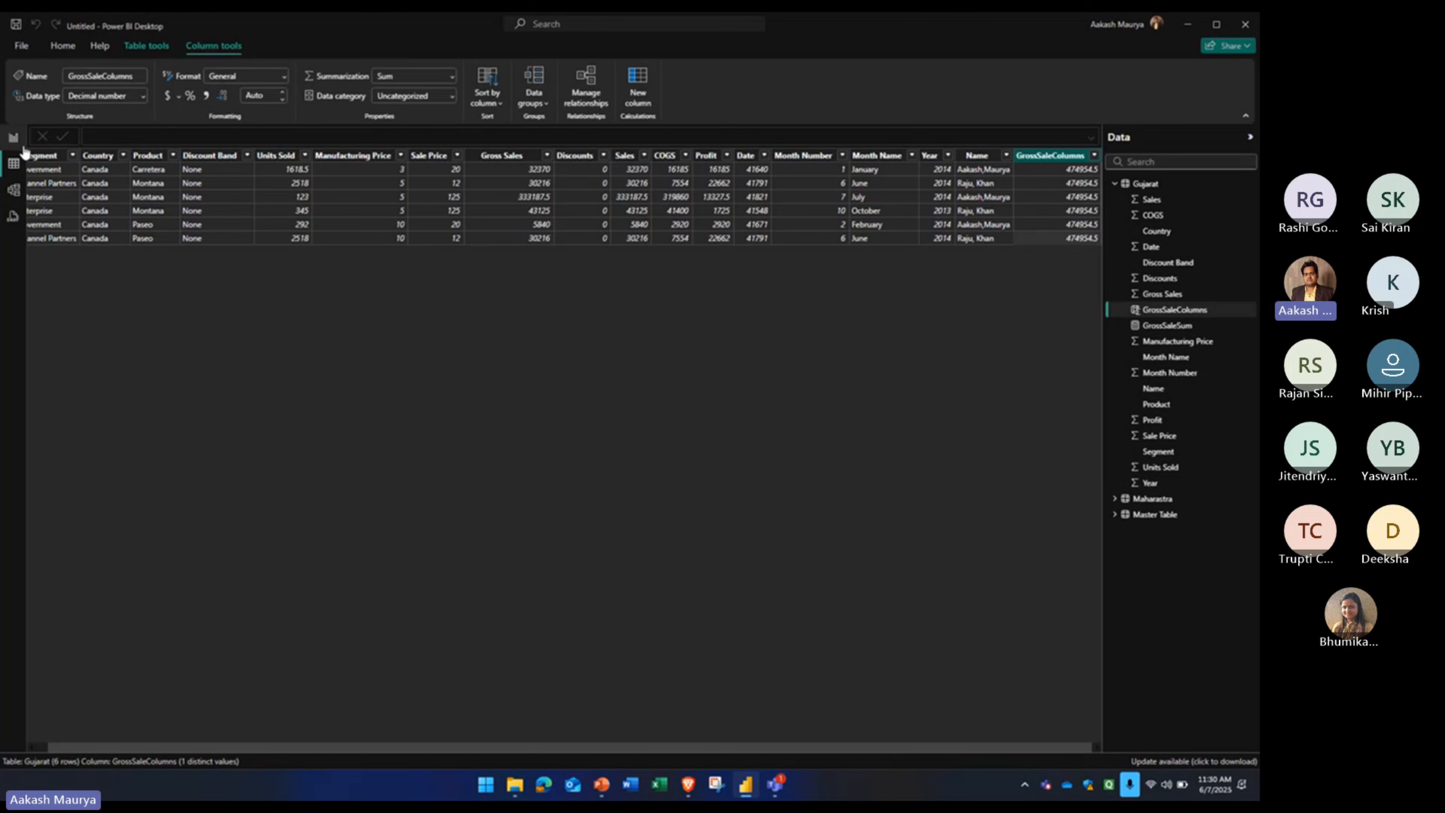
left_click(14, 139)
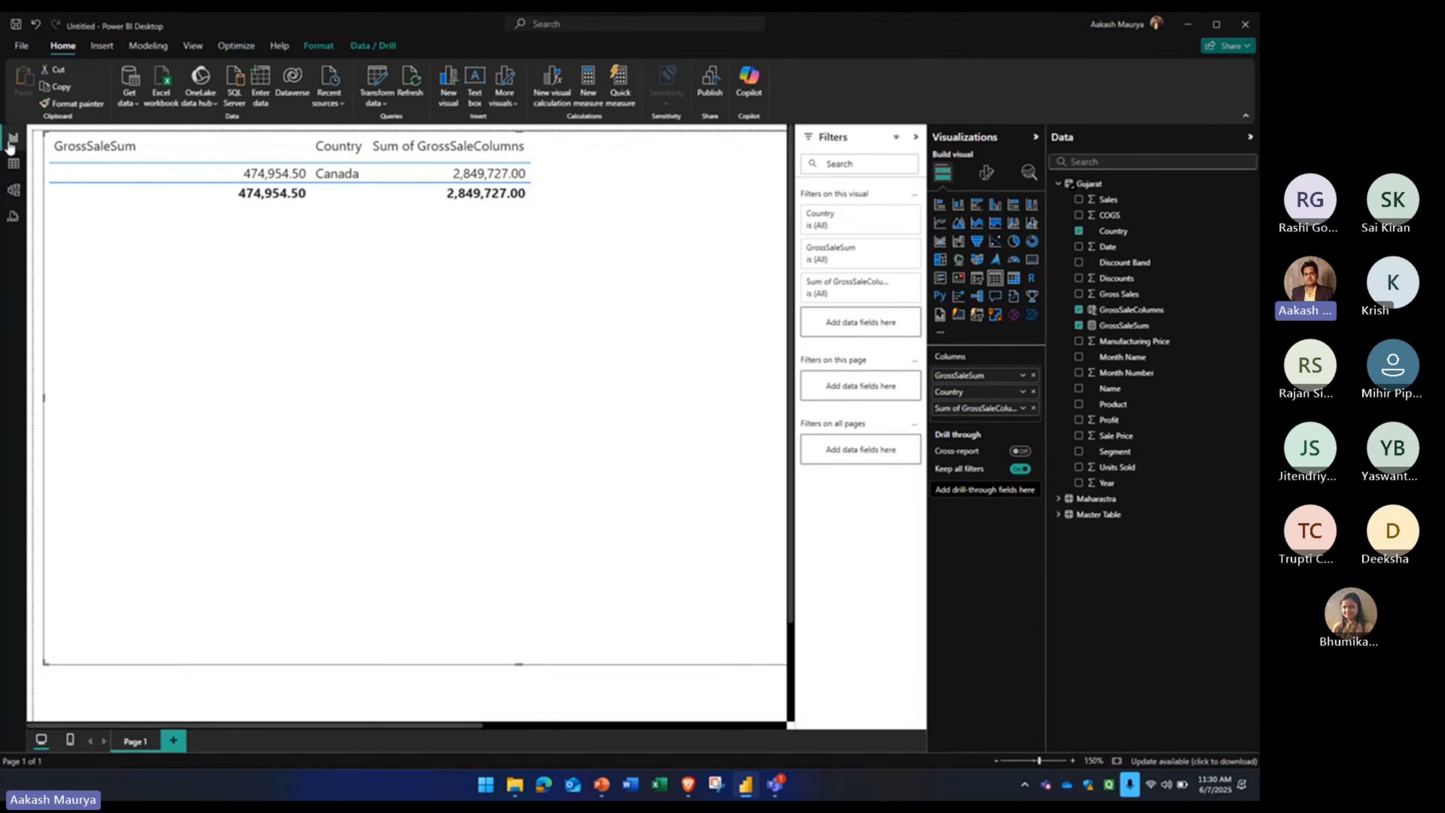
- Reopen the Power Query Editor from Table view and display the Maharastra query's M code in the Advanced Editor
left_click(15, 164)
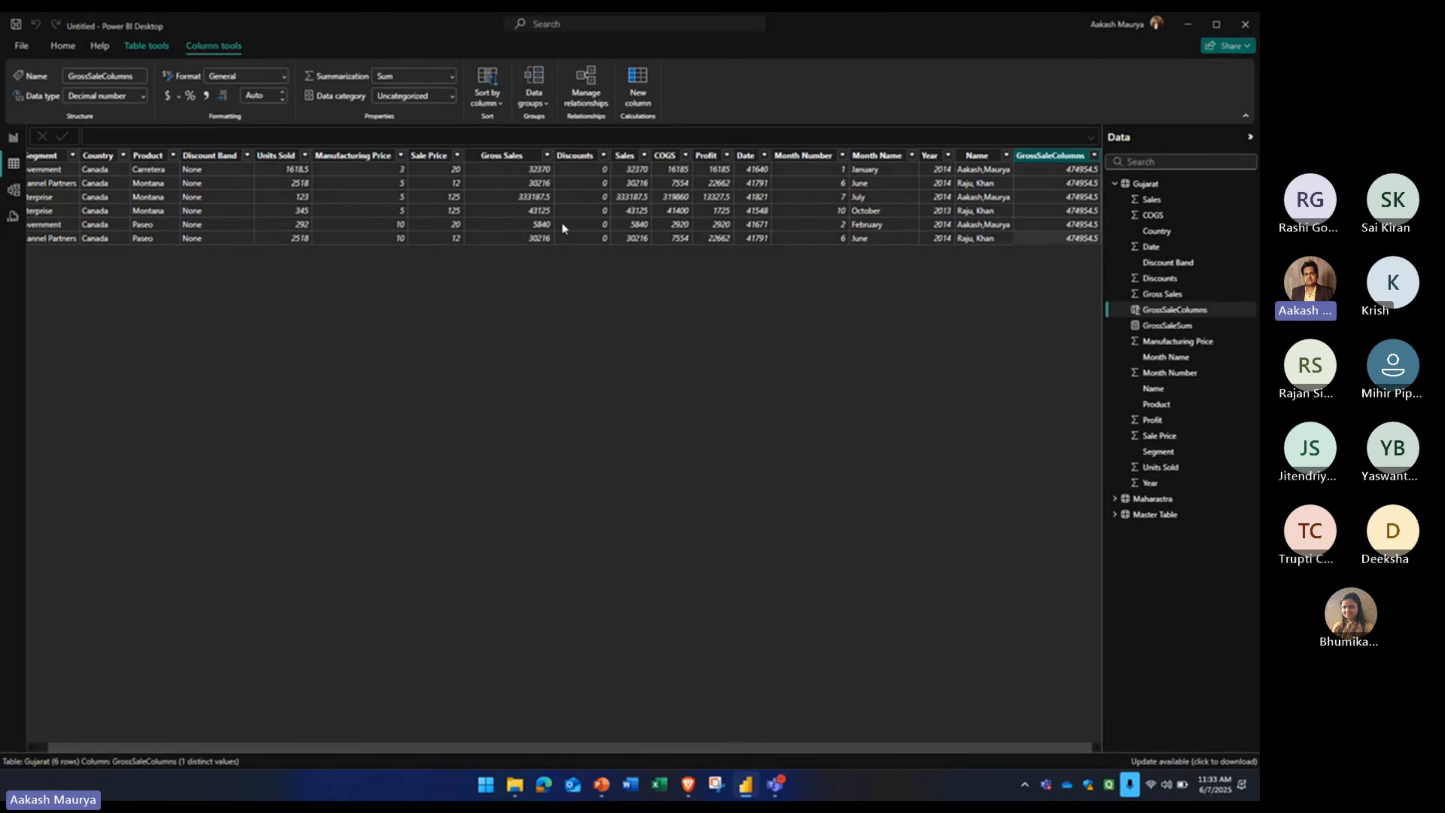
left_click(61, 46)
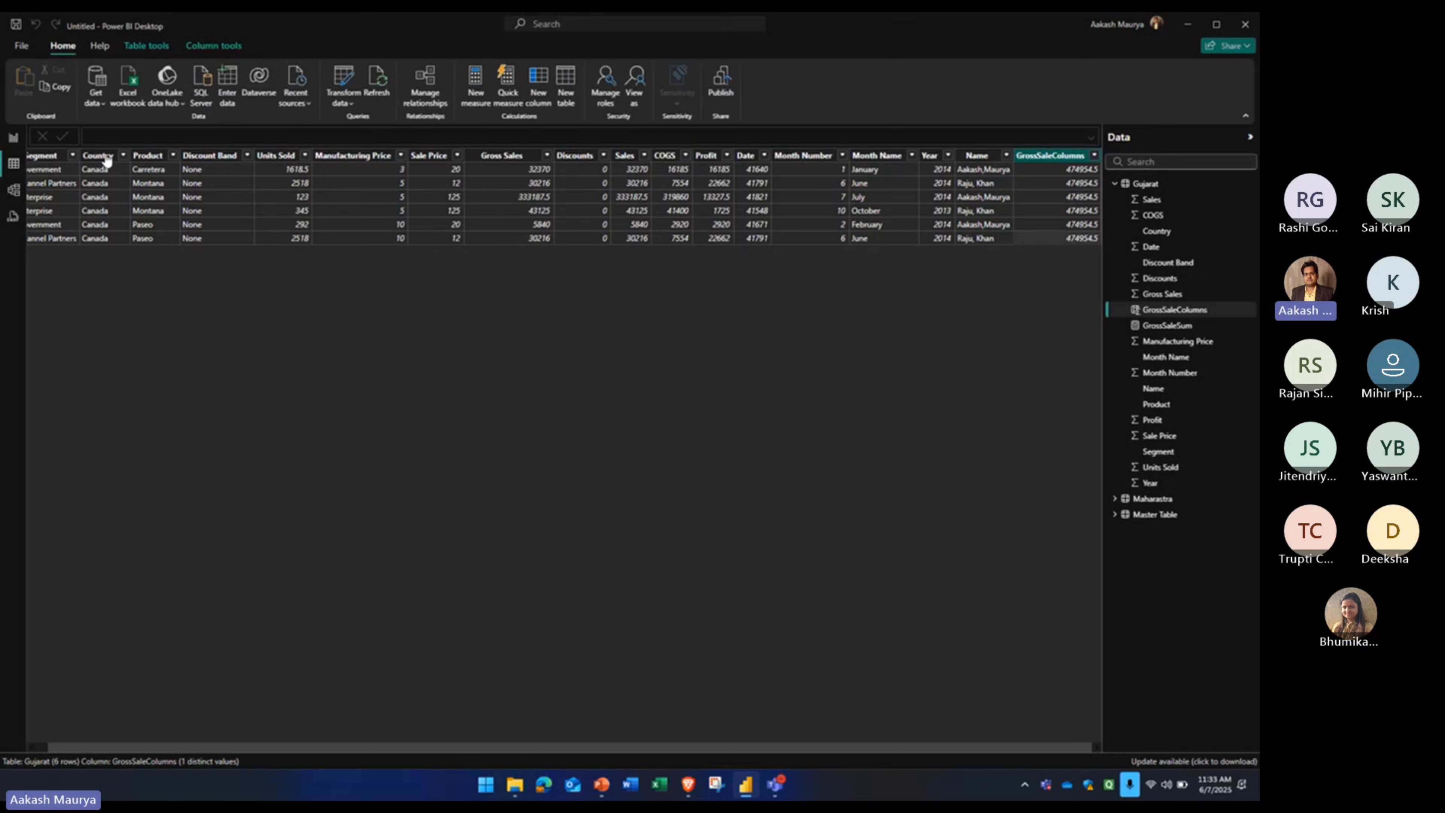
left_click(343, 85)
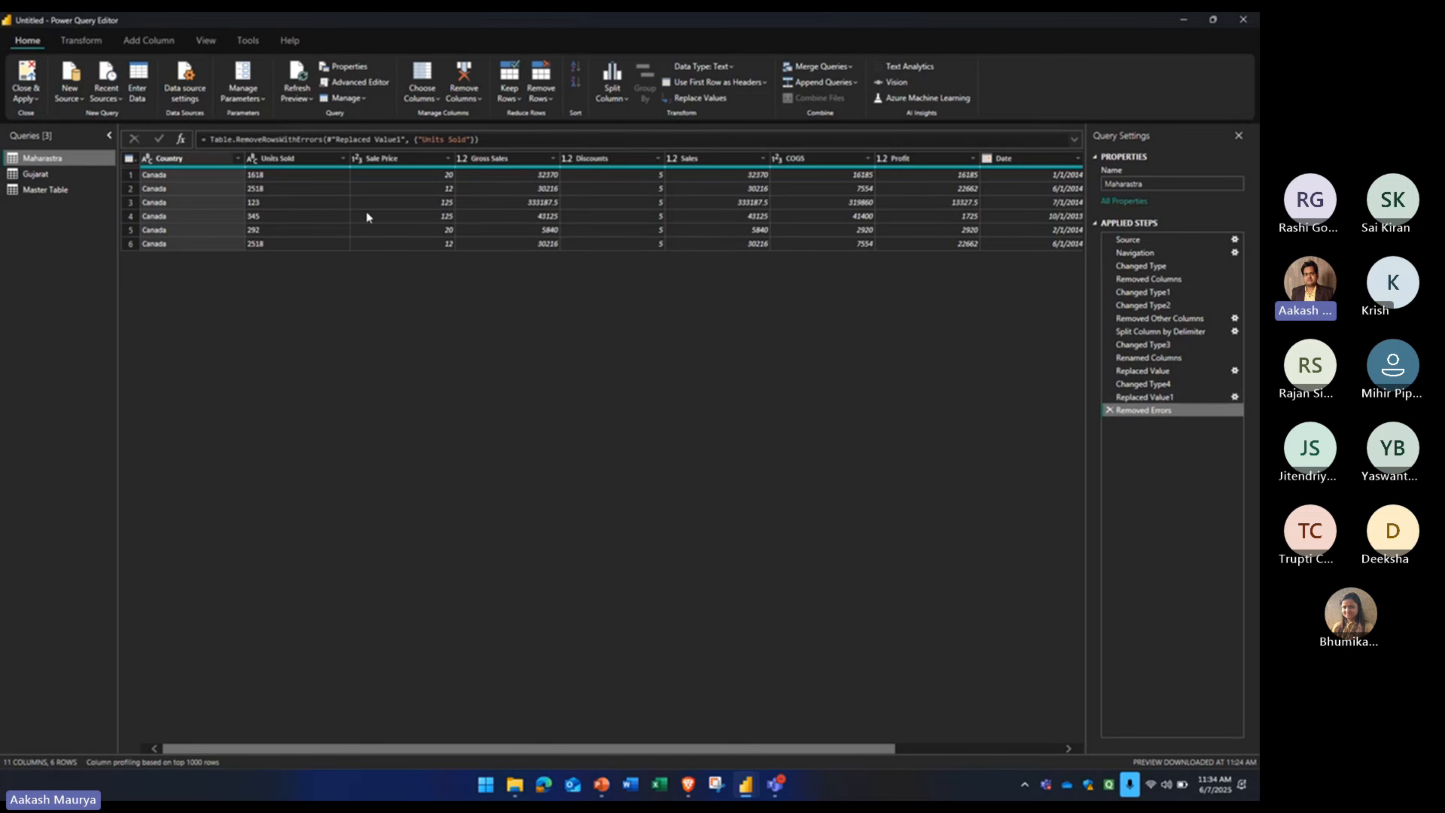
left_click(354, 162)
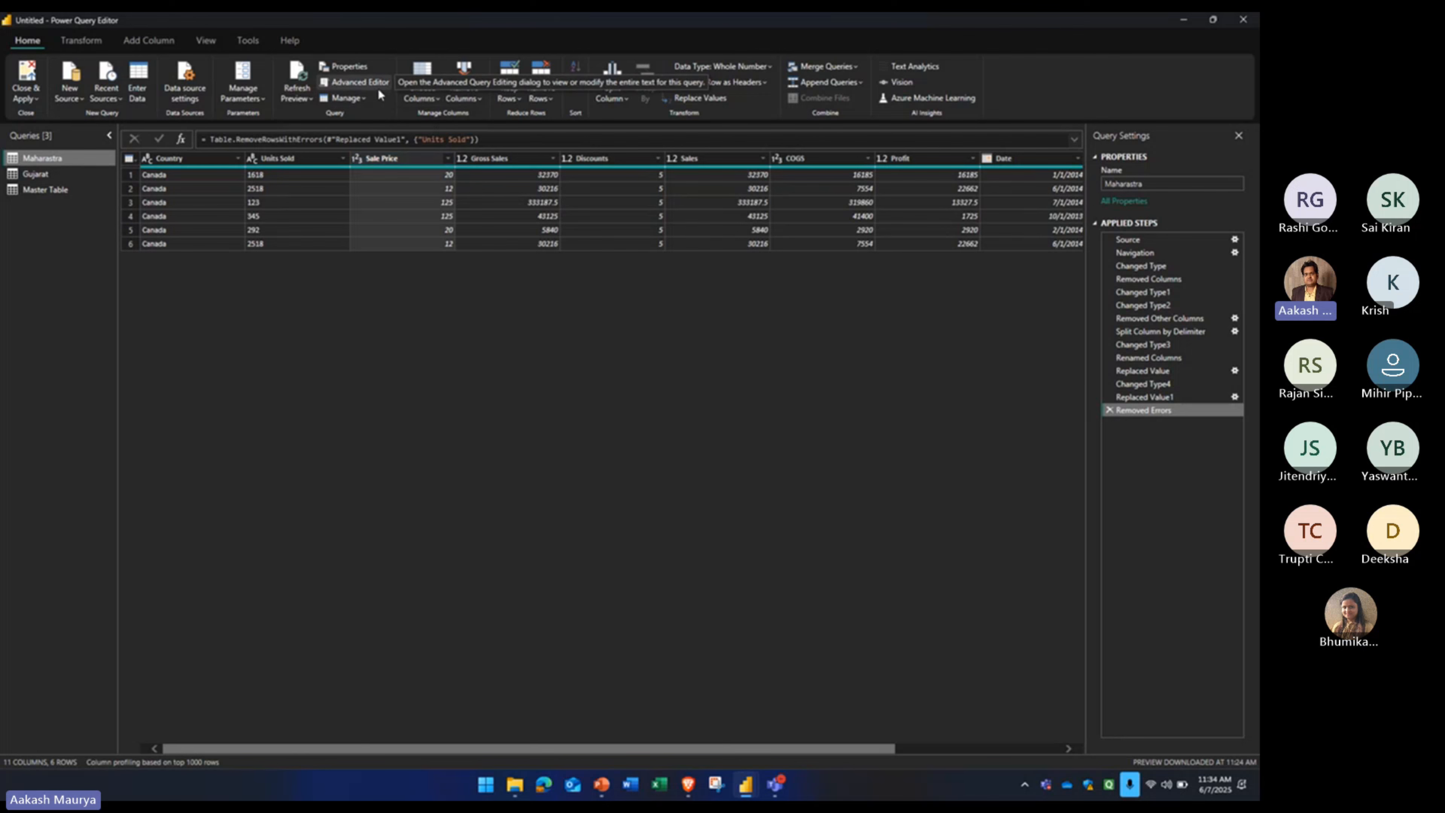
left_click(359, 83)
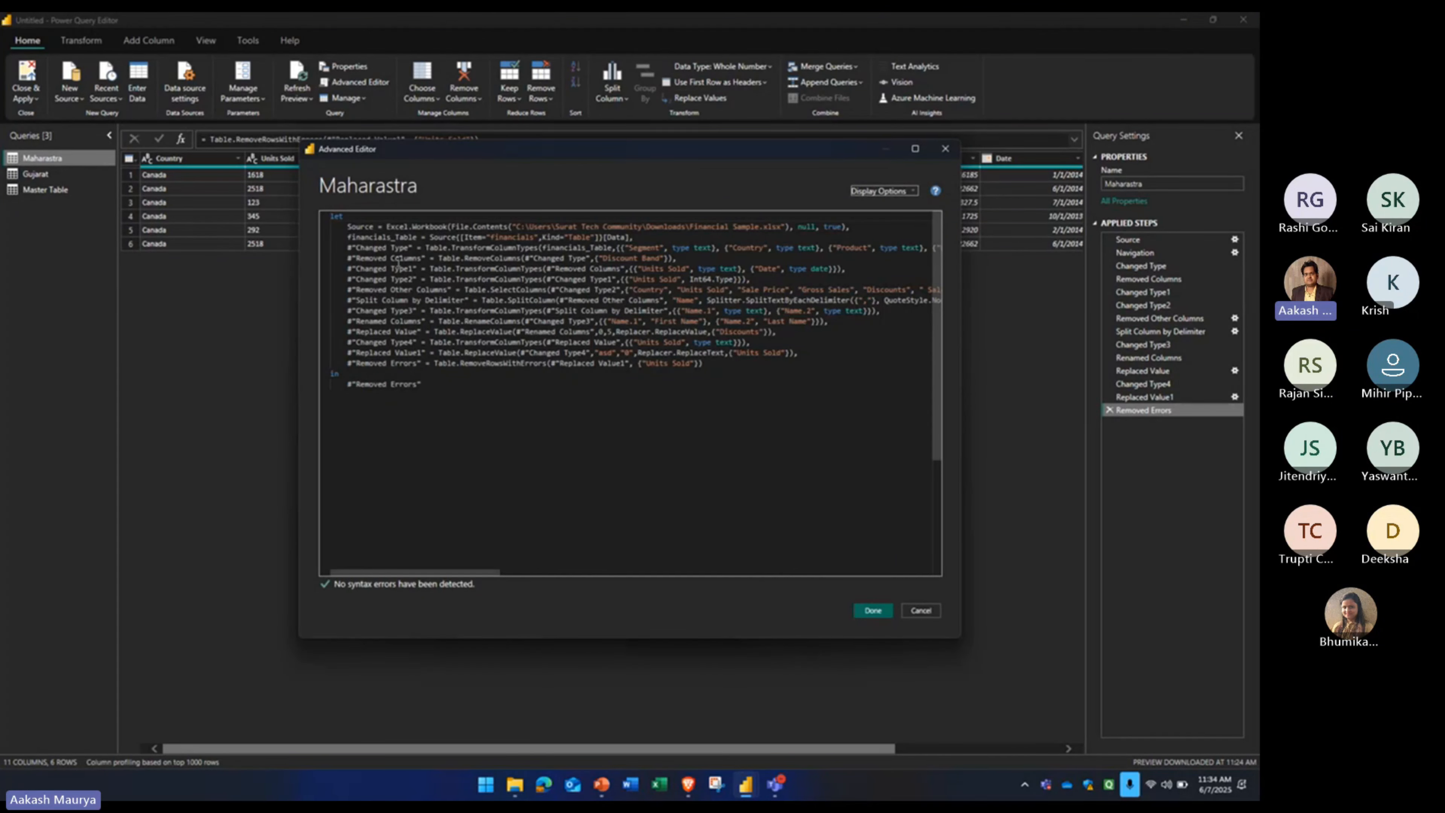
- Copy the entire M code of the Maharastra query and launch Notepad
left_click(398, 259)
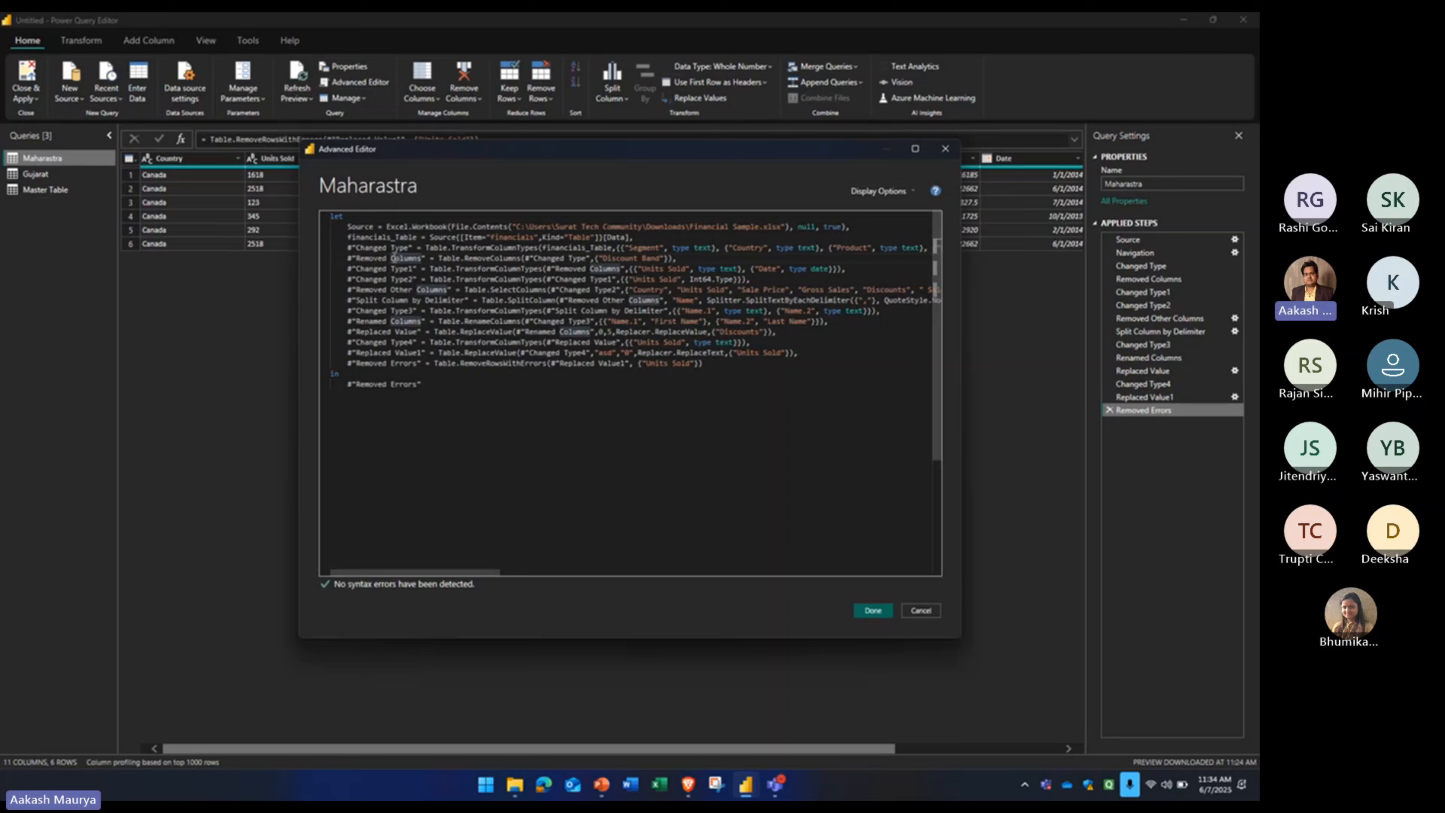
key("ctrl+a")
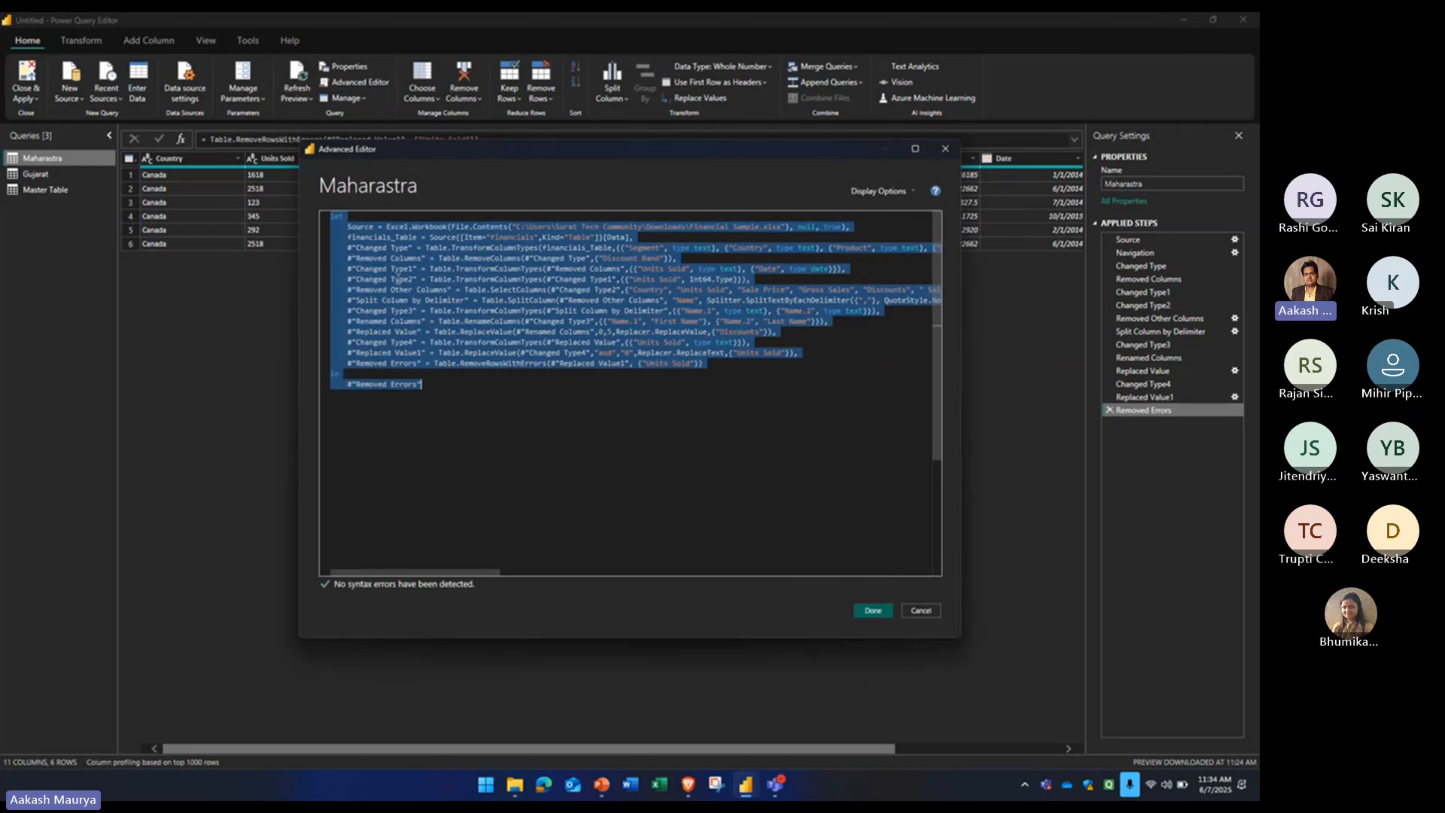
left_click(601, 785)
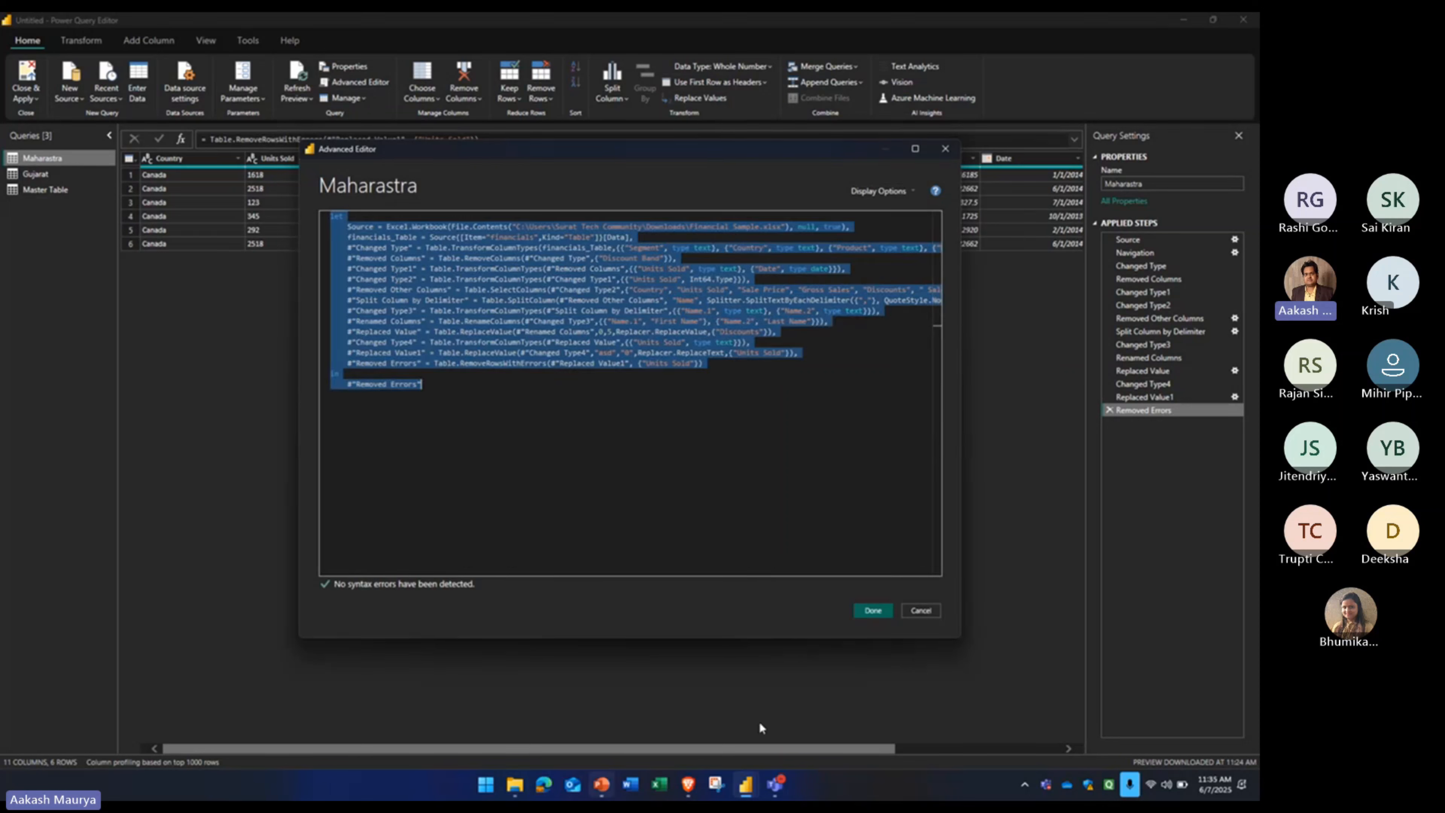
key("super+r")
type("note")
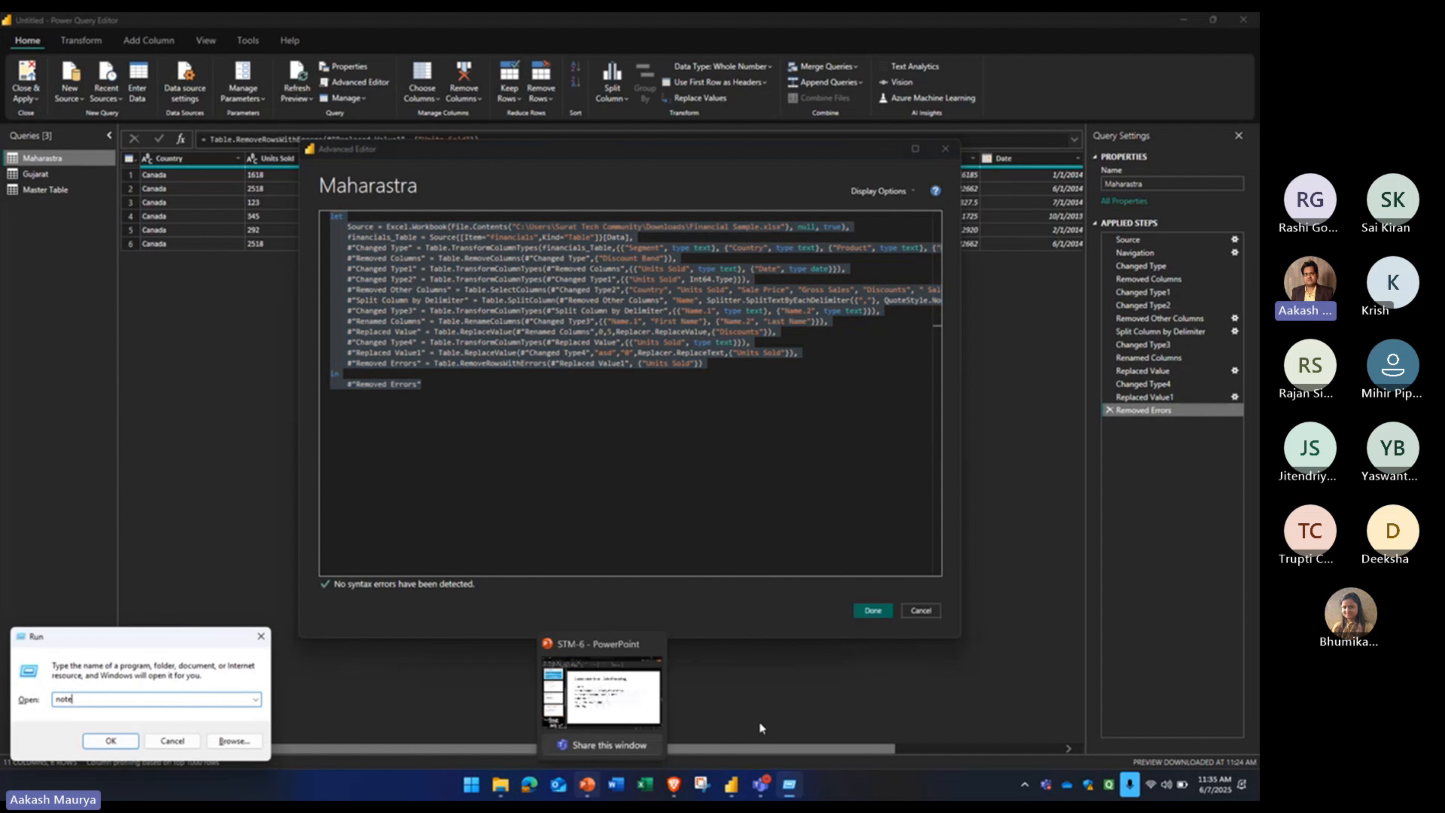
type("pad")
key("Return")
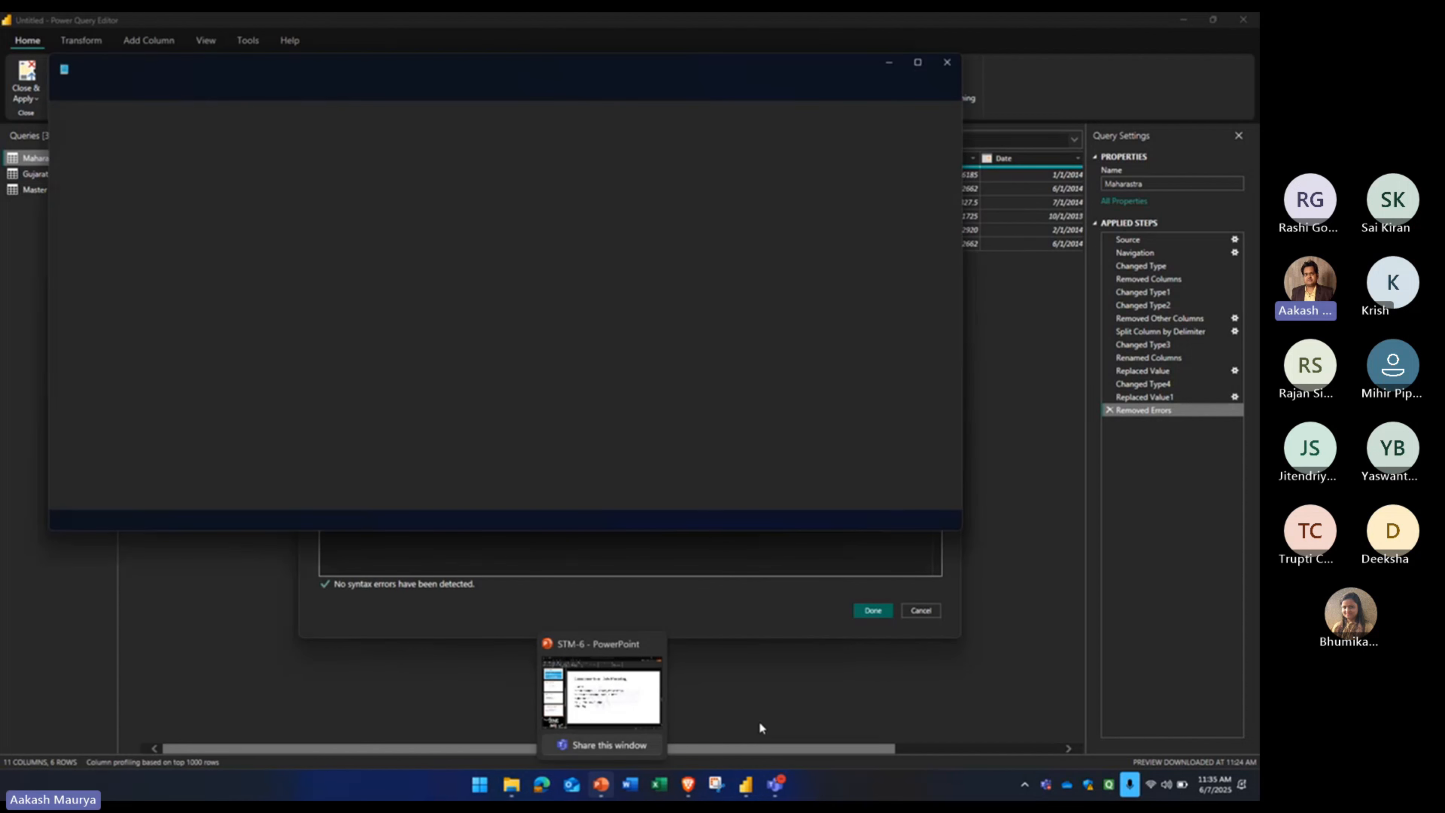
- Paste the copied M code into the empty Untitled Notepad document and enlarge the window and text for reading
left_click(241, 64)
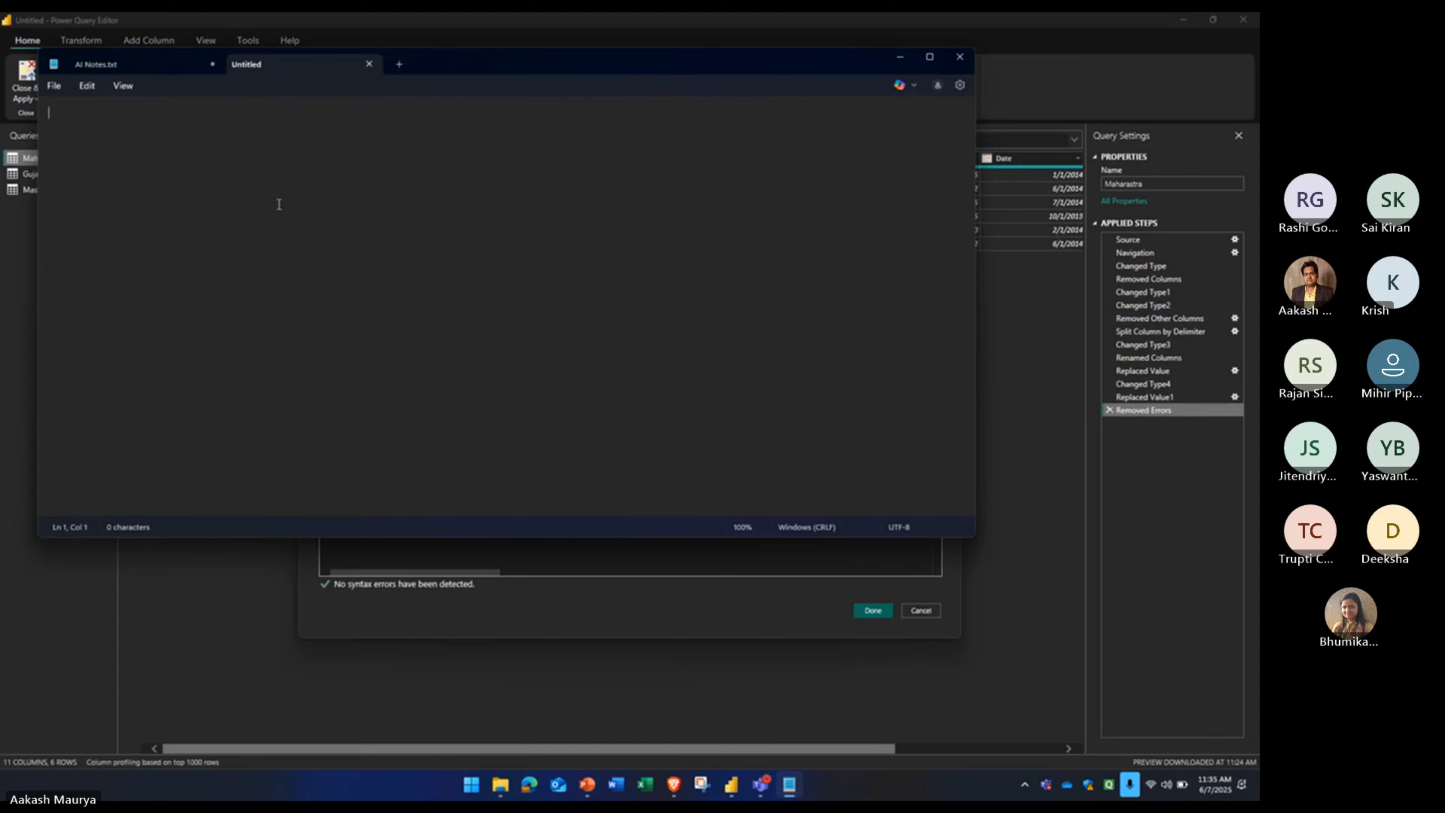
key("ctrl+v")
scroll(314, 230, "up", 1)
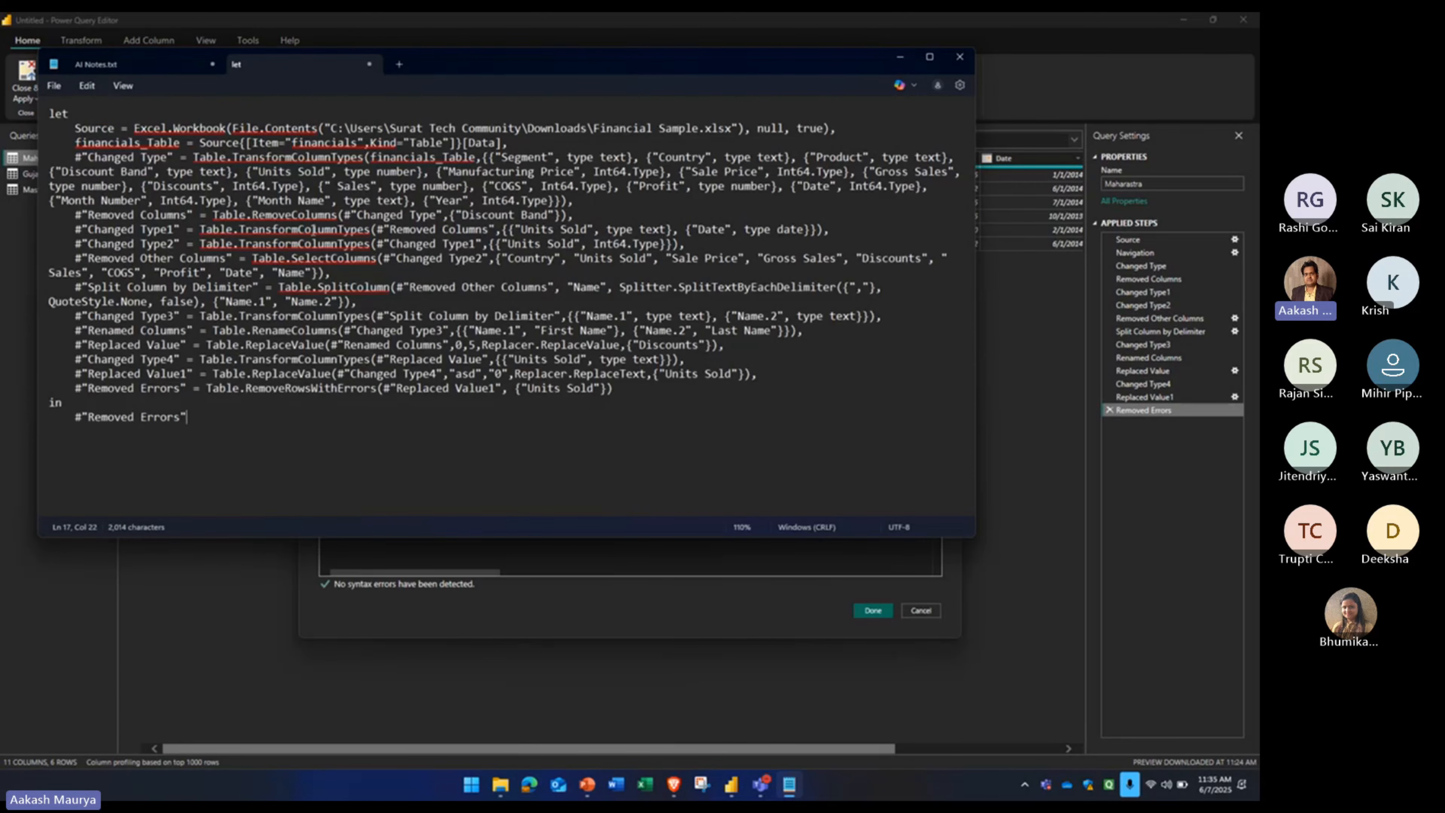
scroll(313, 229, "up", 5)
left_click(930, 56)
scroll(809, 330, "down", 3)
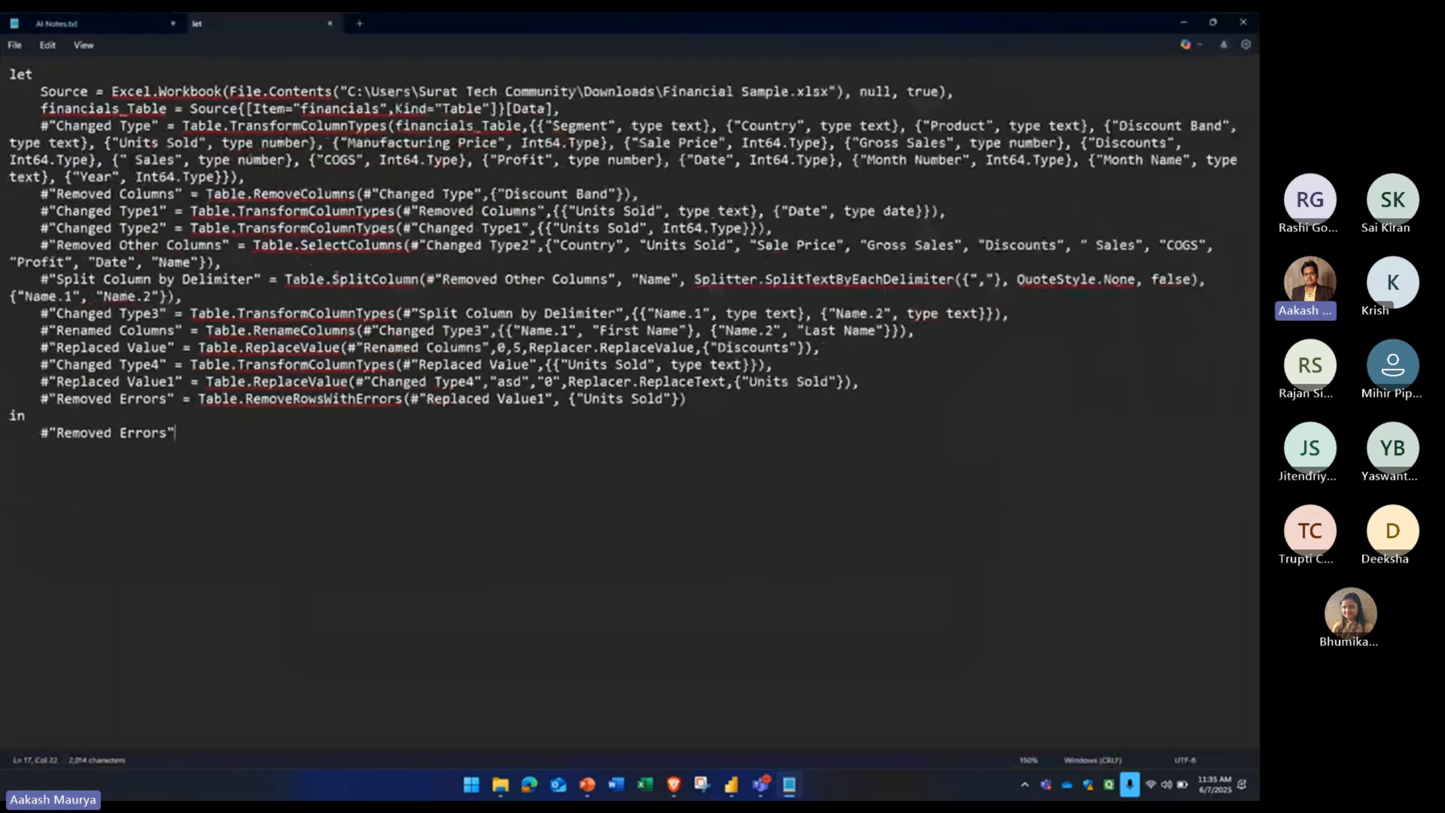
scroll(337, 277, "down", 3)
scroll(338, 277, "up", 3)
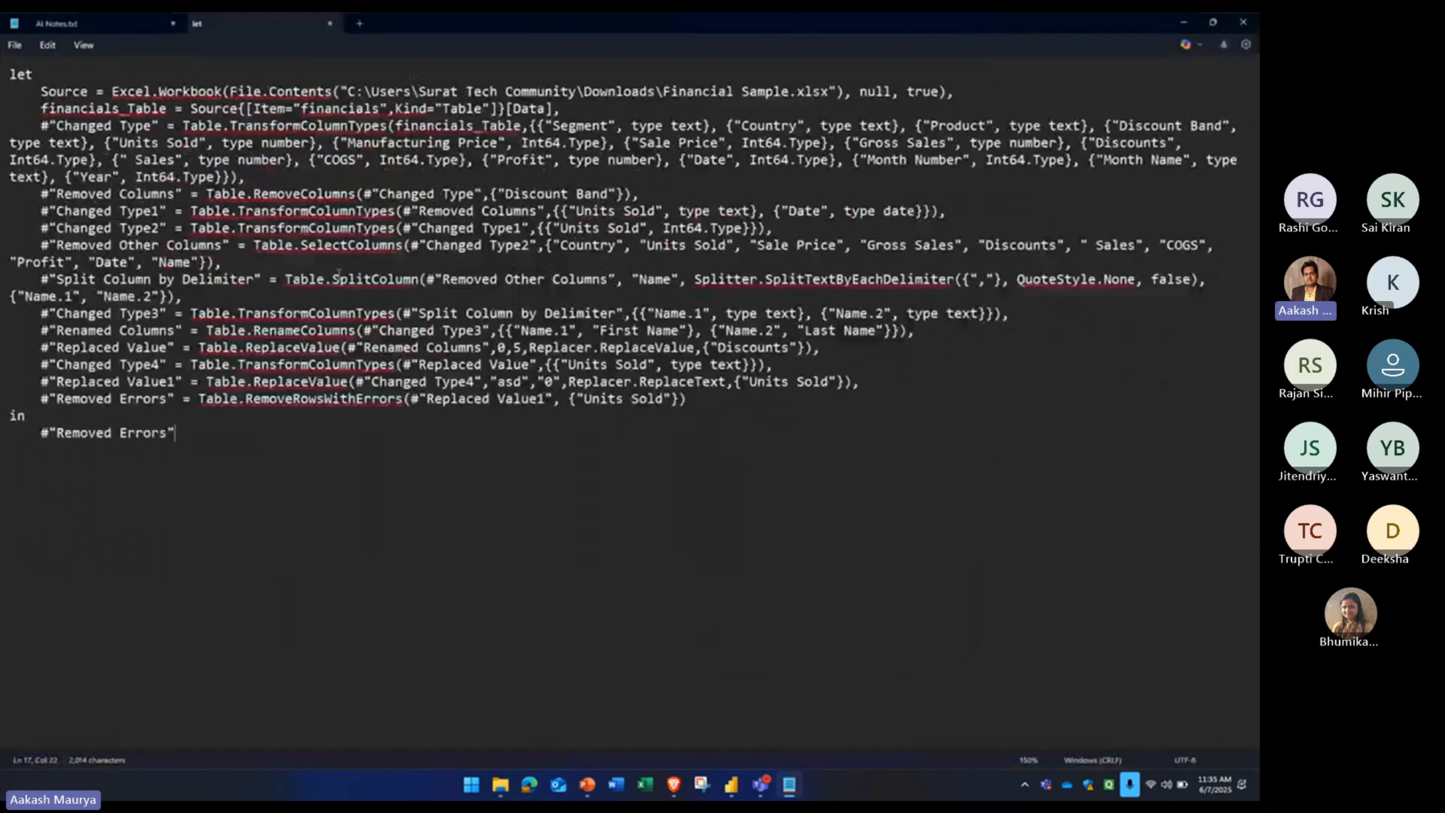
scroll(338, 277, "up", 2)
- Examine the Source, financials_Table and Changed Type lines of the pasted M code
left_click_drag(46, 94, 1119, 94)
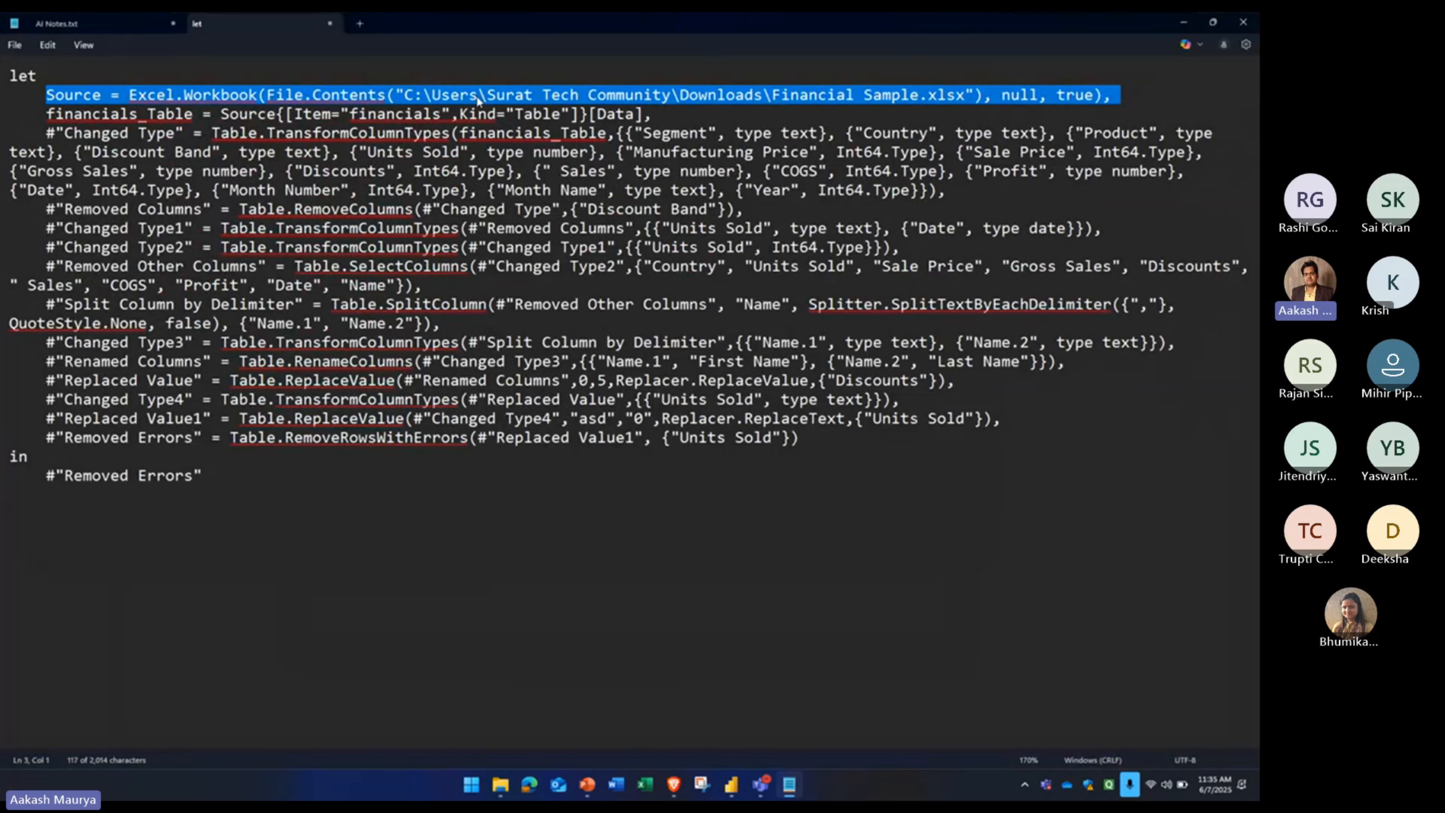
left_click(57, 114)
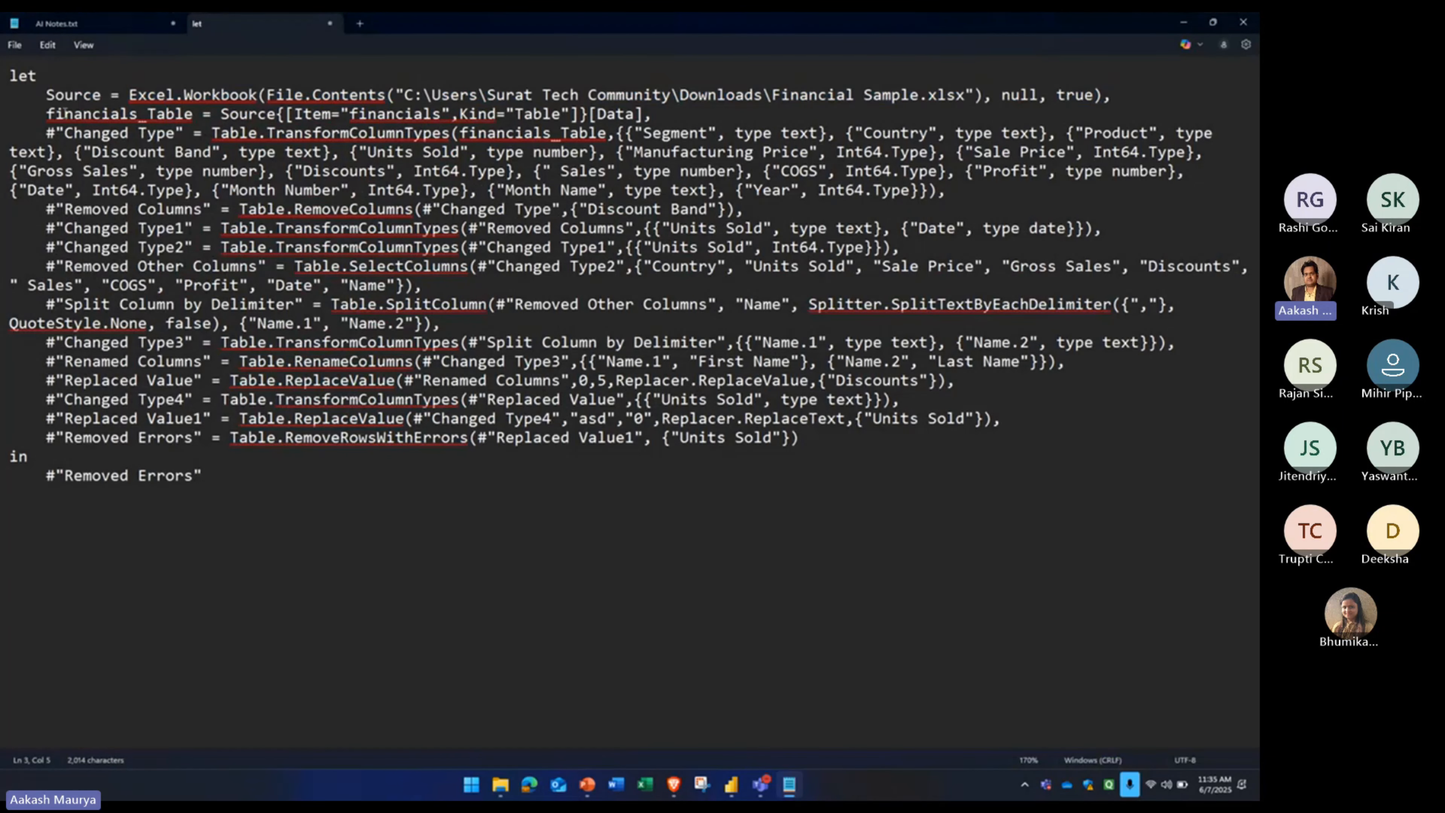
left_click_drag(65, 111, 678, 114)
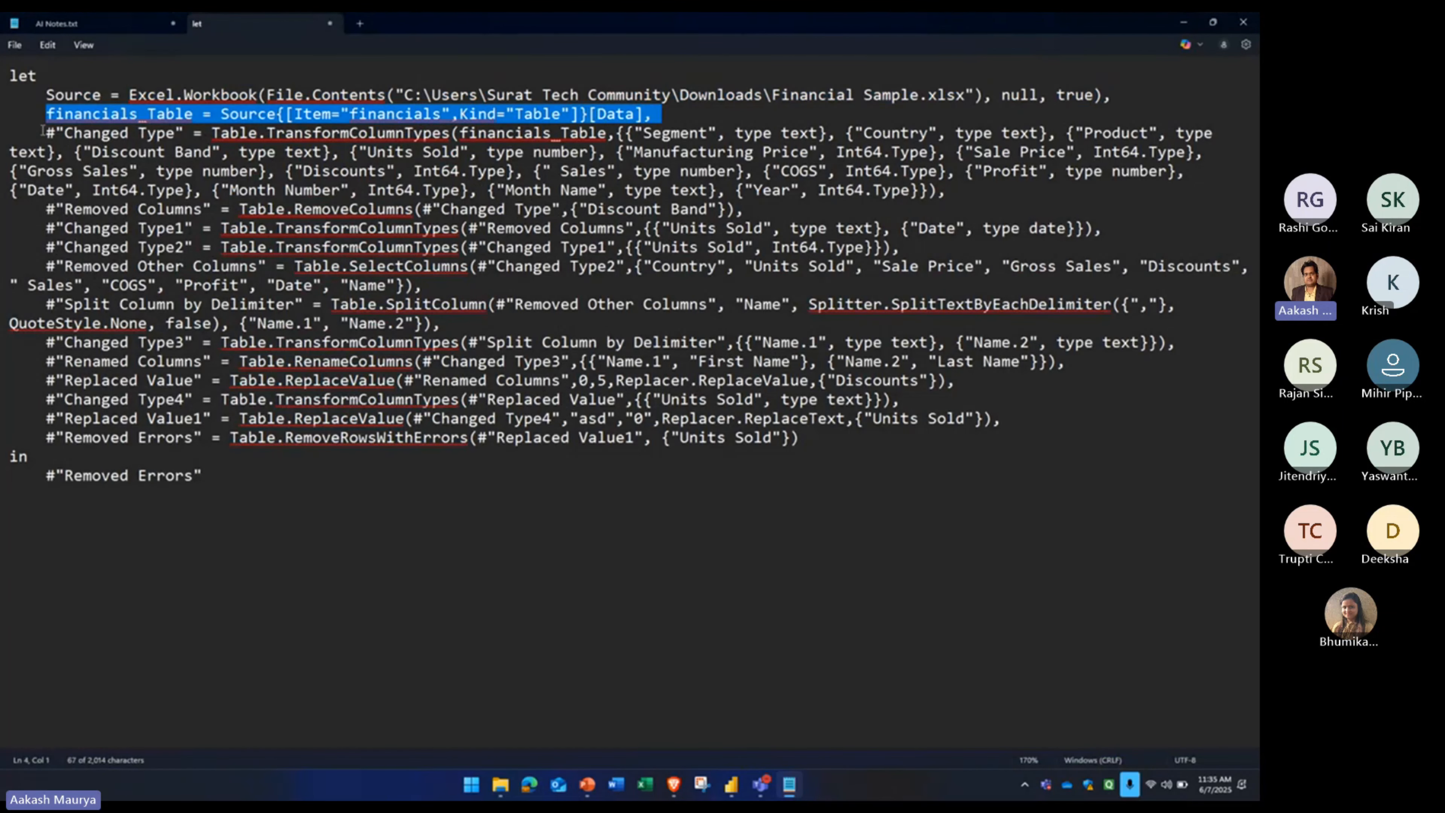
left_click_drag(43, 131, 687, 132)
left_click(689, 132)
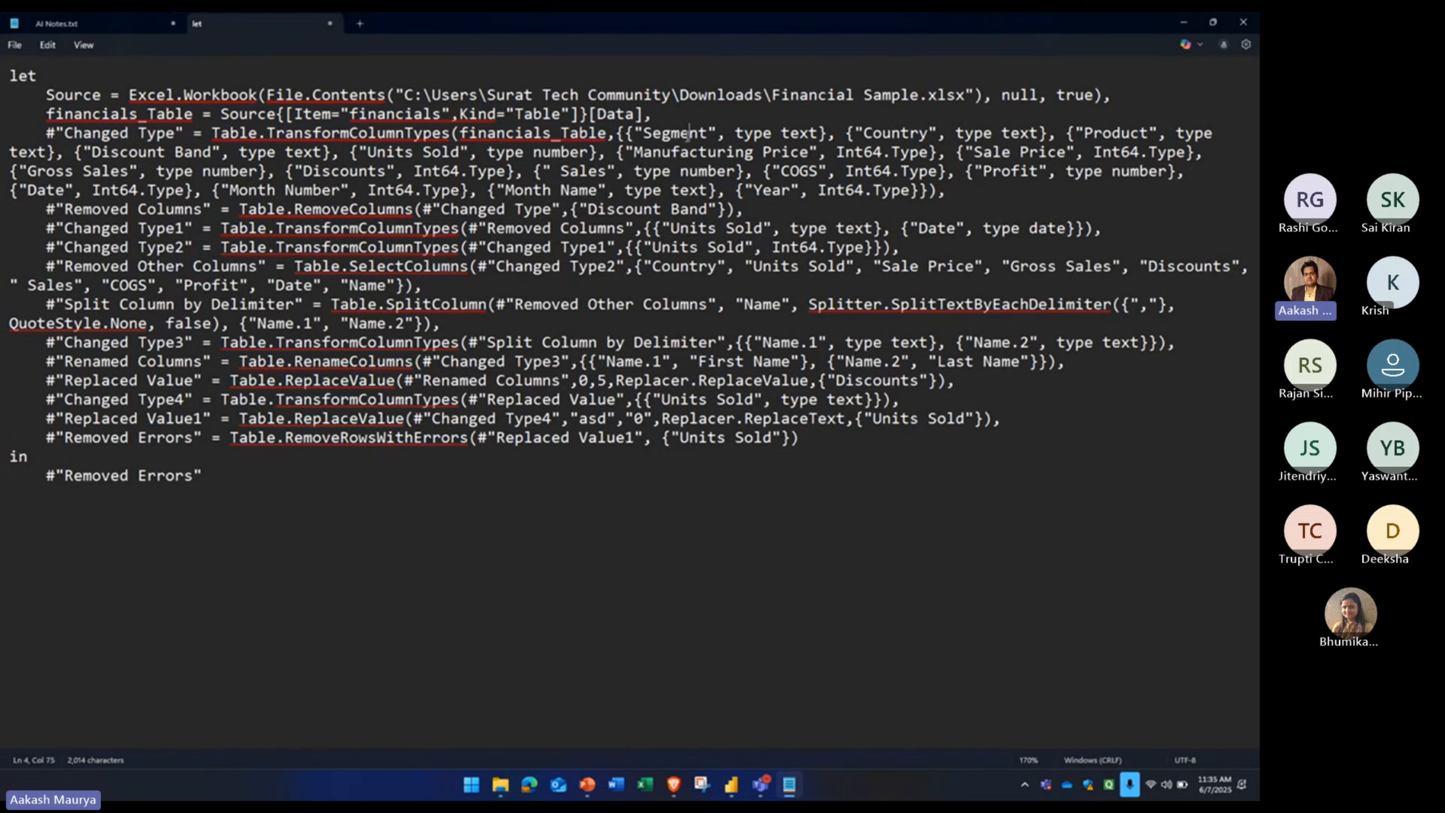
double_click(791, 132)
left_click(1149, 132)
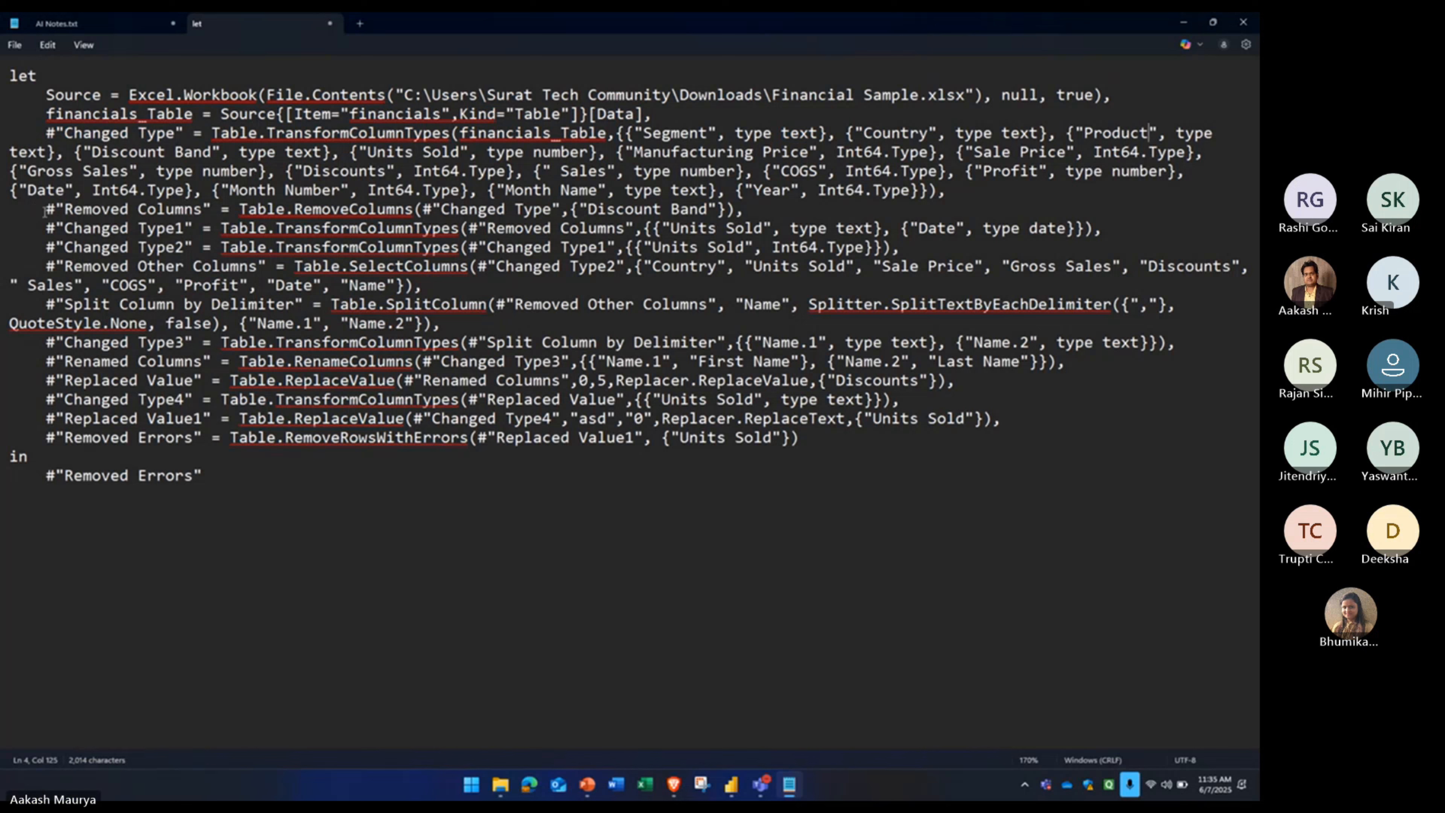
- Examine the Removed Columns, Renamed Columns, Replaced Value and Changed Type4 lines, and return to the Advanced Editor
left_click_drag(38, 209, 245, 210)
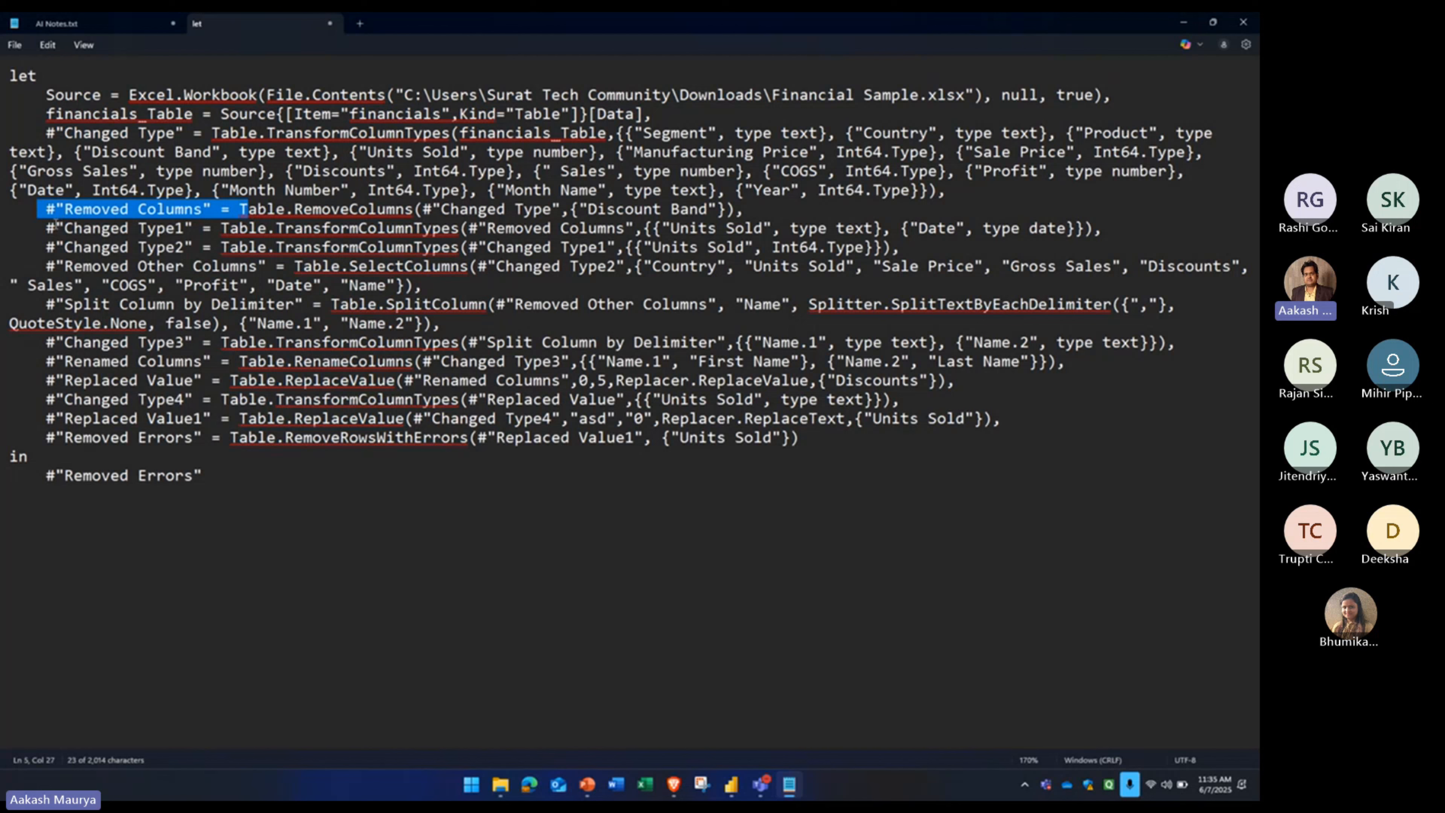
left_click_drag(45, 362, 268, 362)
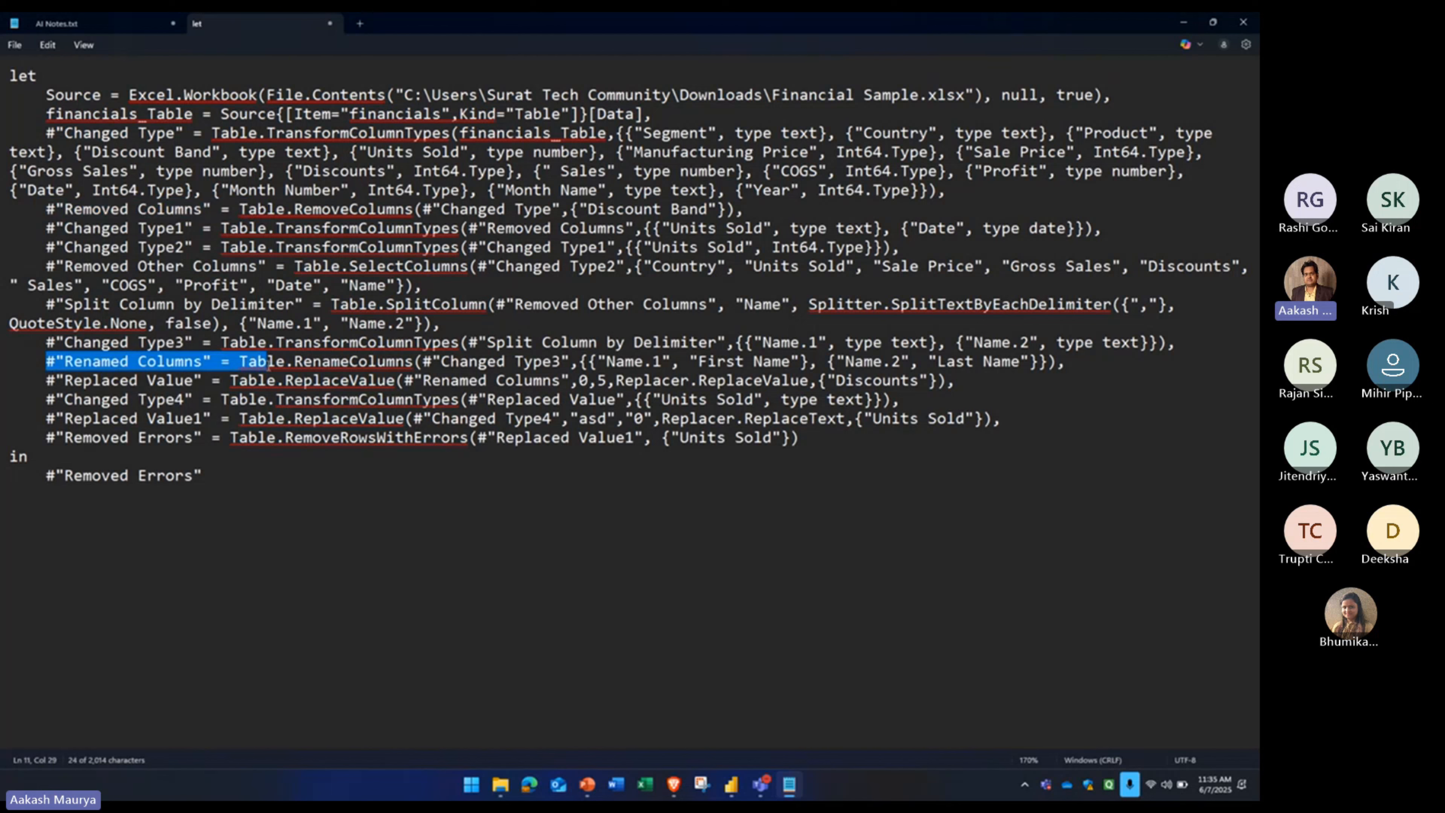
left_click_drag(37, 380, 290, 389)
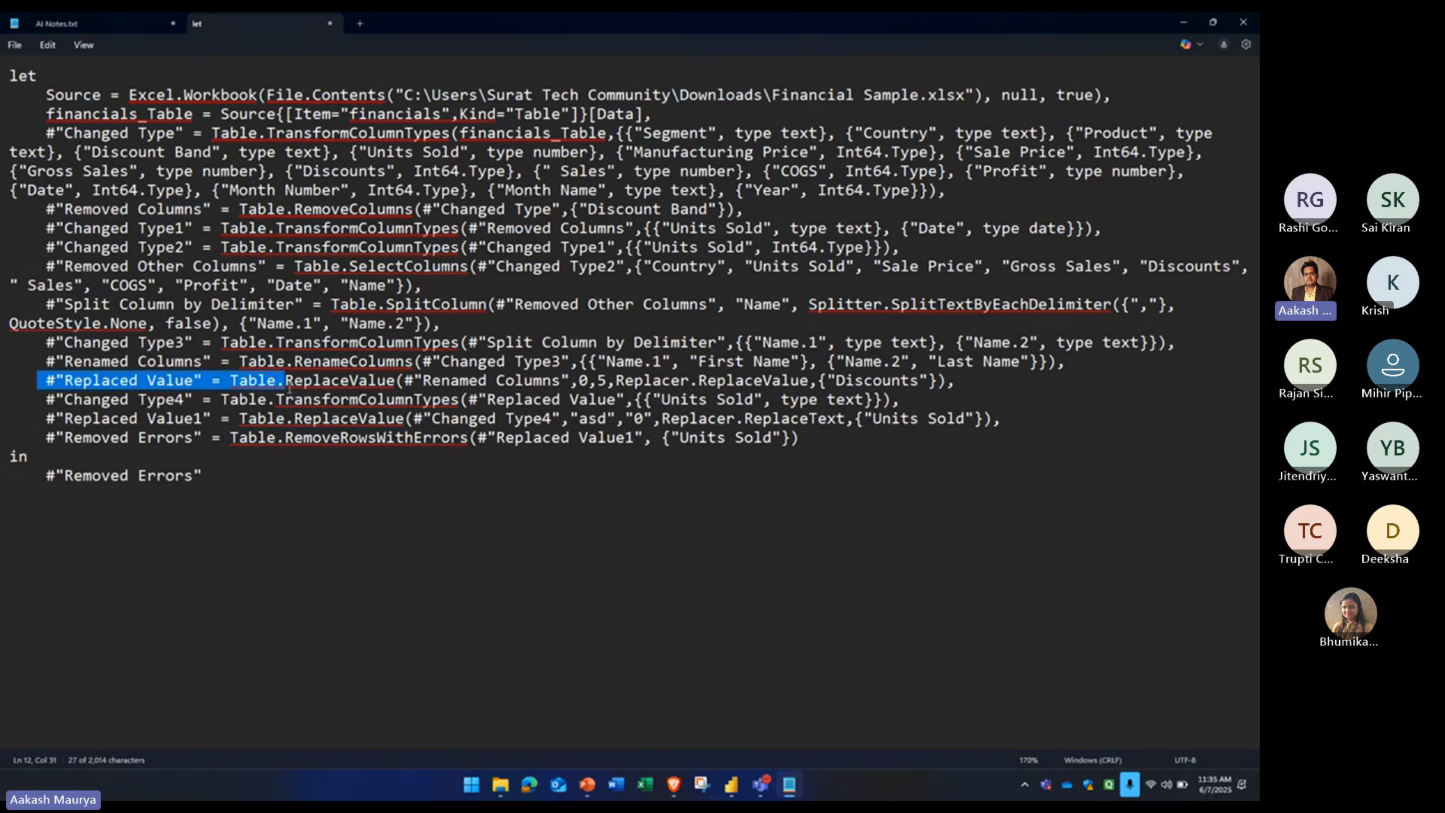
left_click_drag(45, 400, 310, 403)
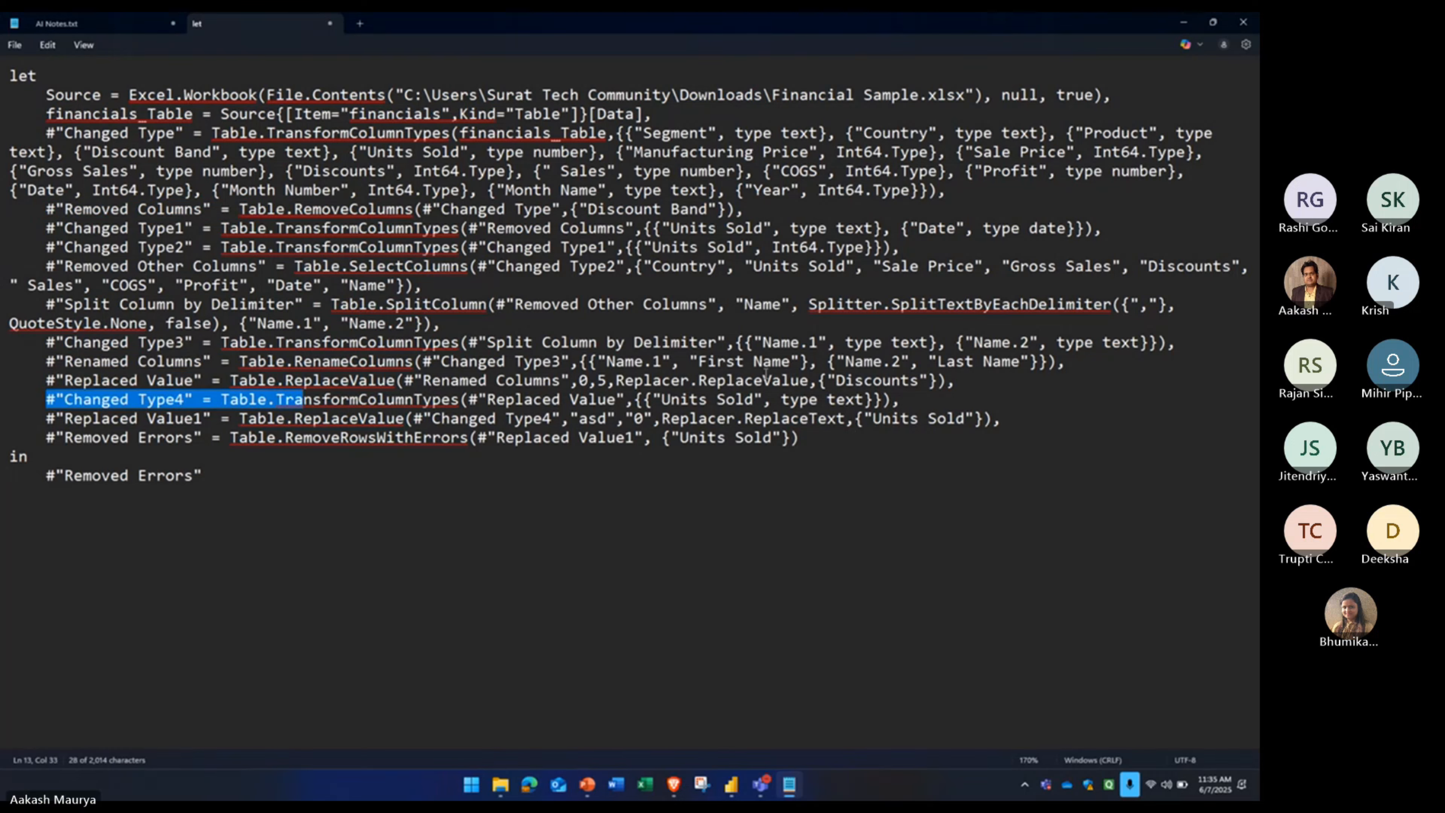
left_click(1178, 25)
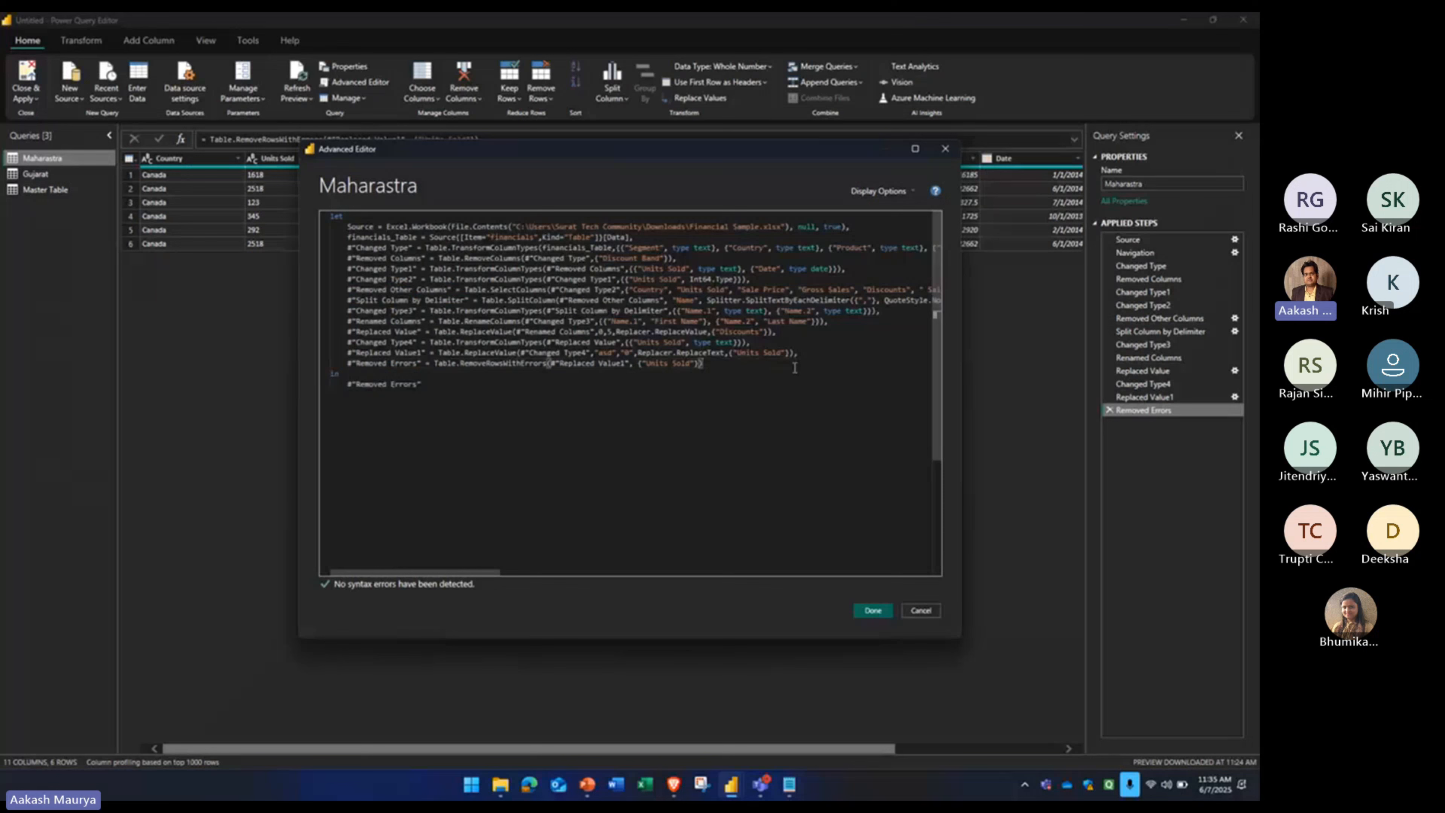
- Try starting a new code line after the Removed Errors step, and leave the Advanced Editor without saving
type(",")
key("Return")
type("#")
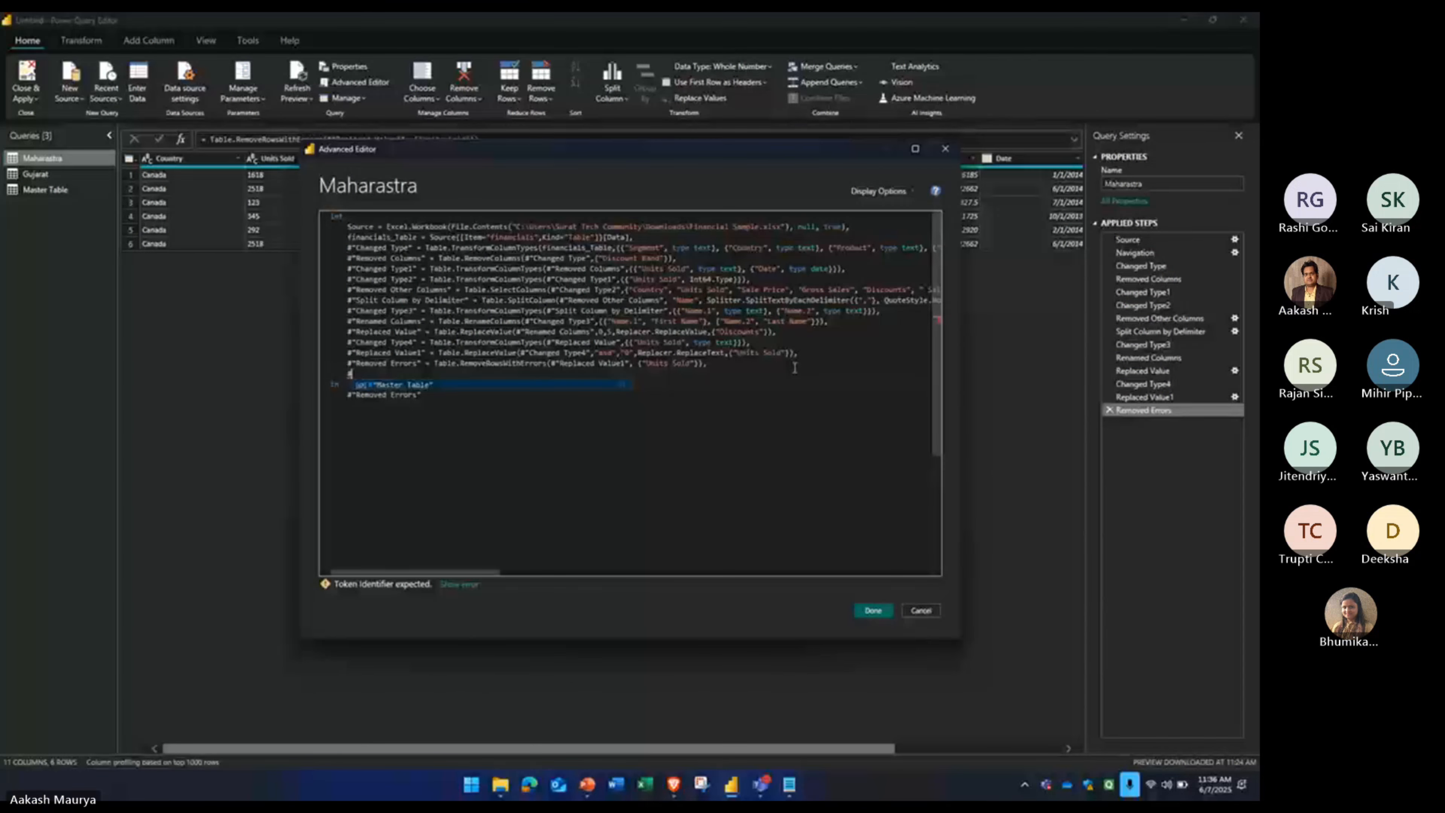
left_click(547, 418)
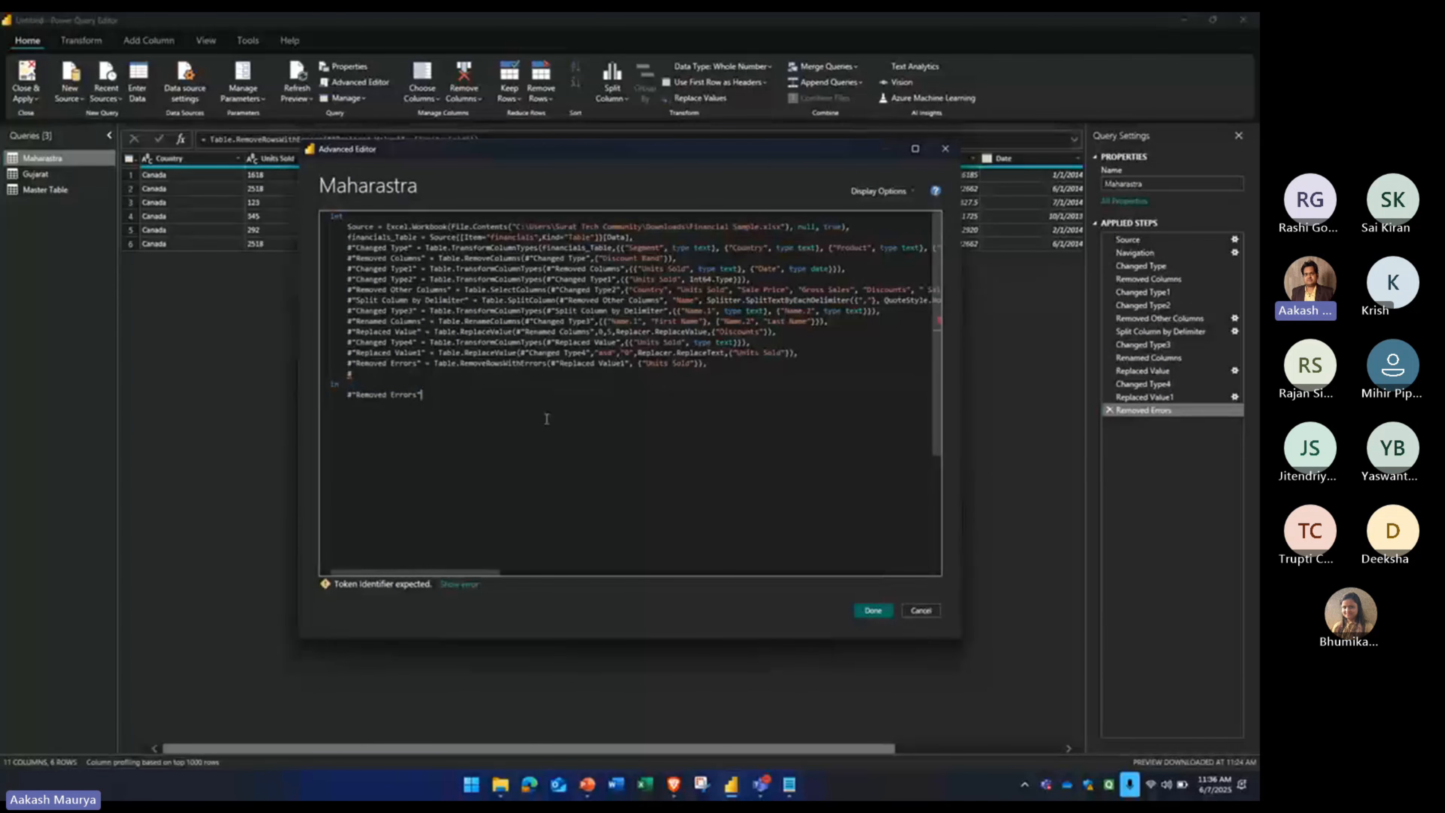
left_click(448, 378)
key("BackSpace")
key("BackSpace")
key("BackSpace")
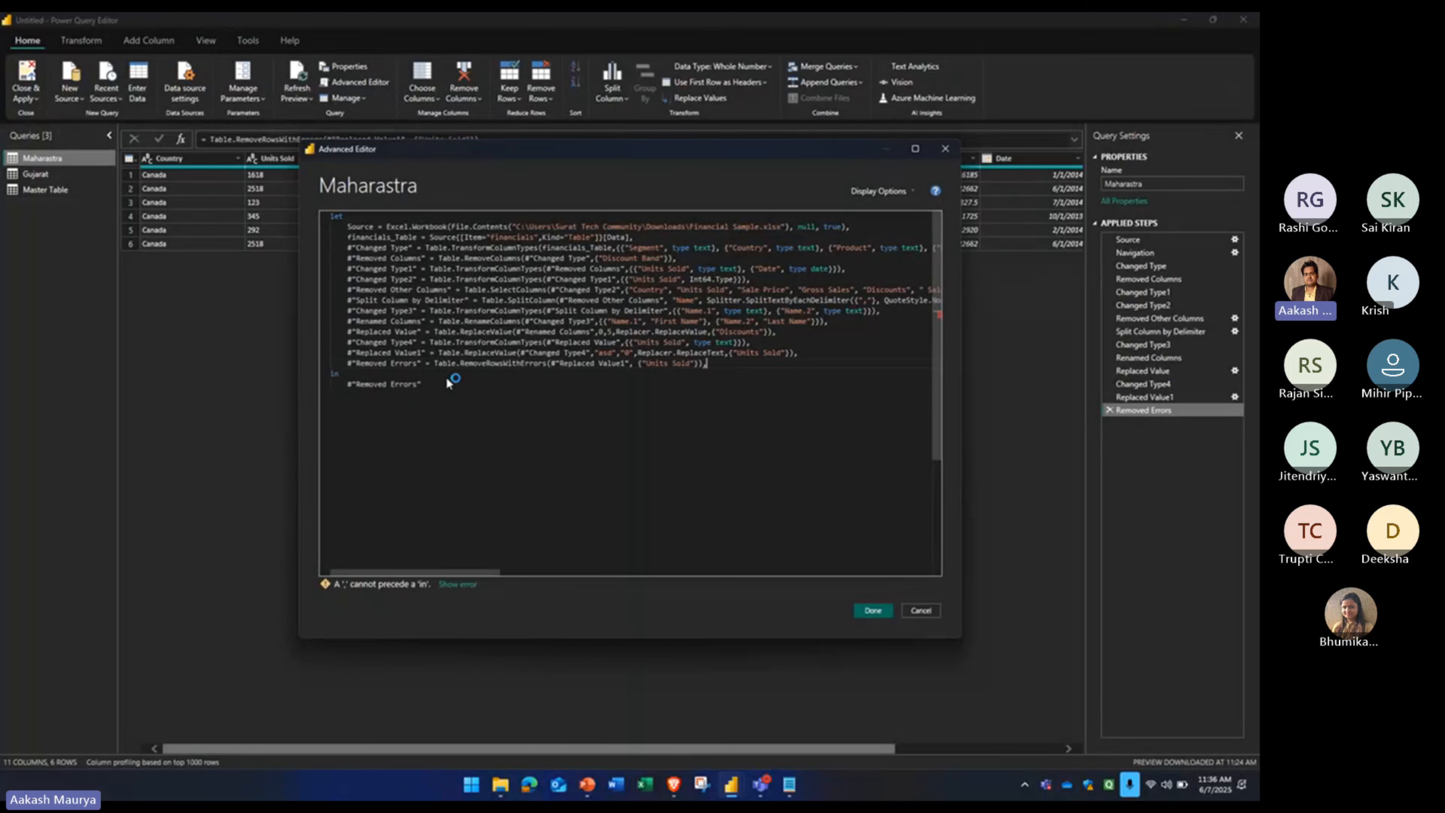
key("ctrl+a")
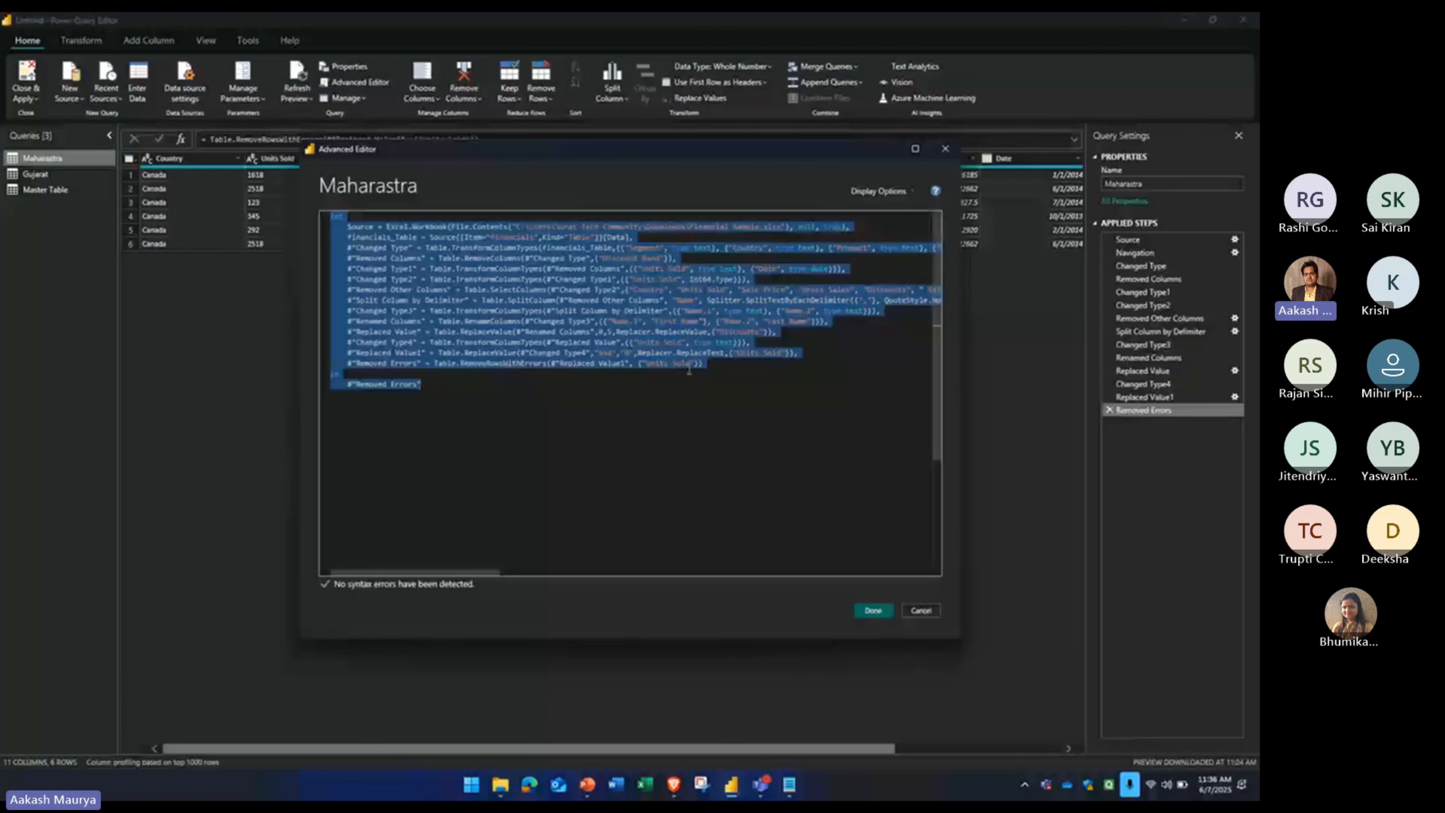
left_click(640, 386)
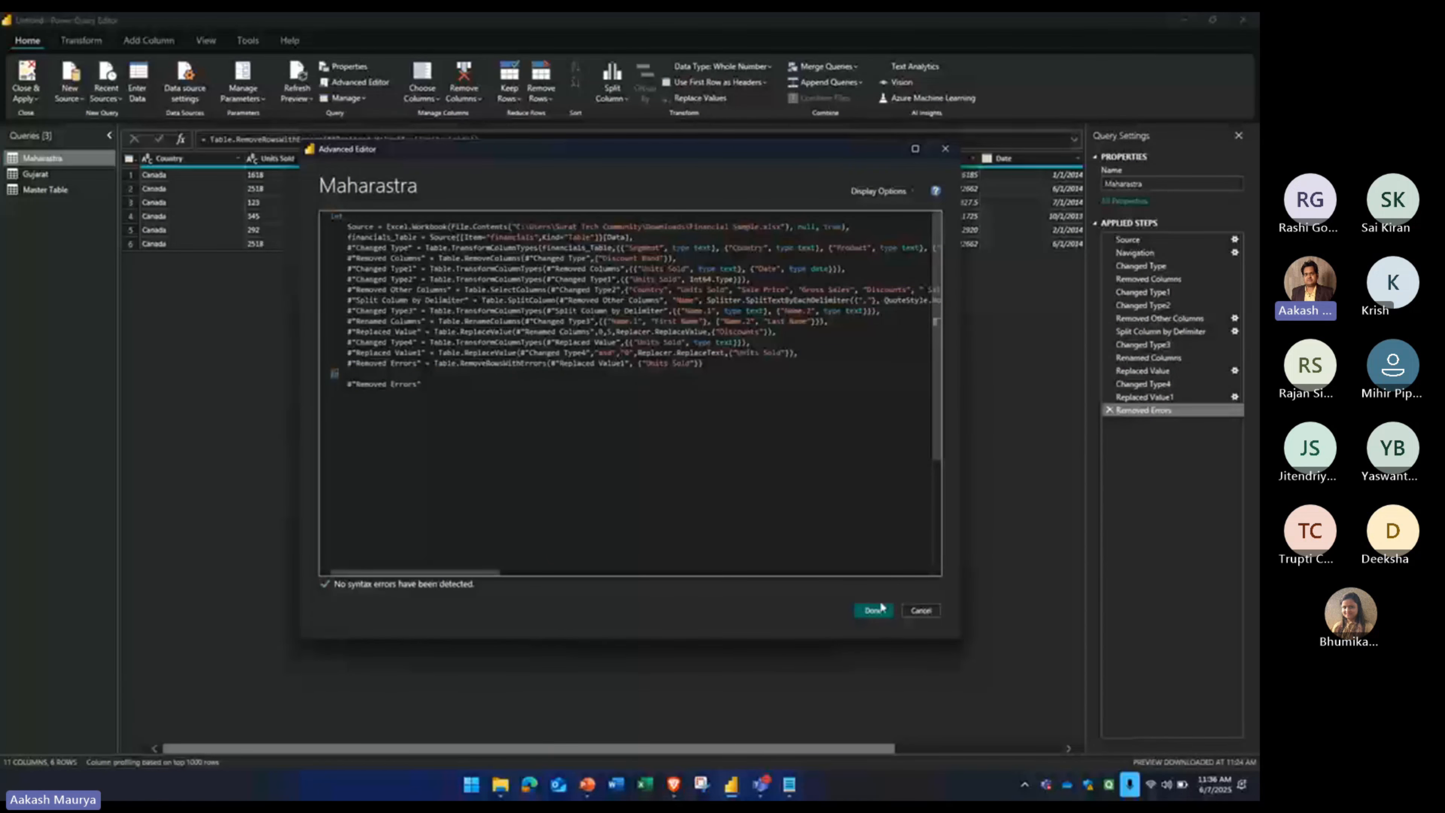
left_click(921, 611)
left_click(712, 420)
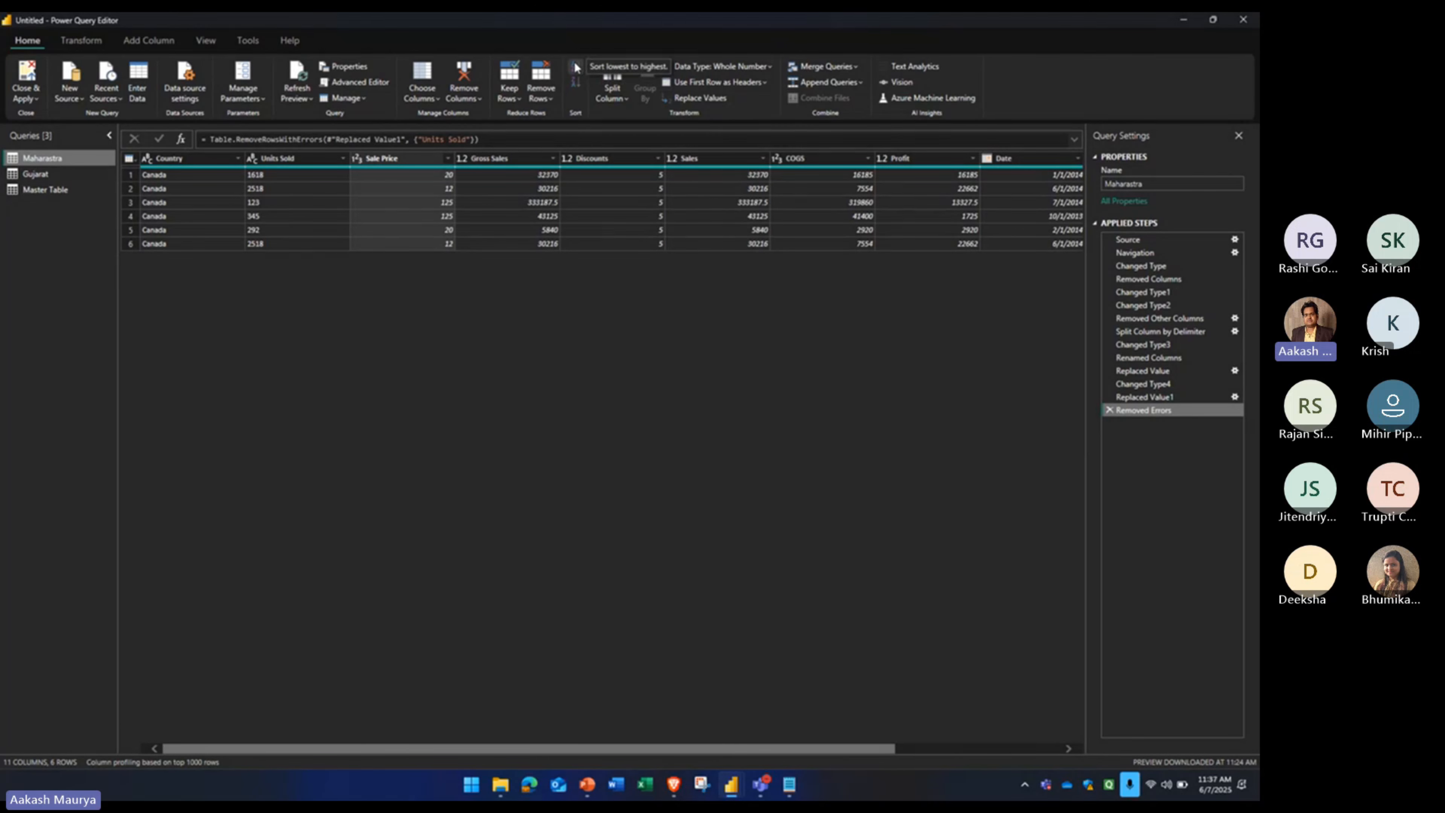
- Sort the Maharastra rows by Sale Price in descending order and apply the query changes to the model
left_click(575, 85)
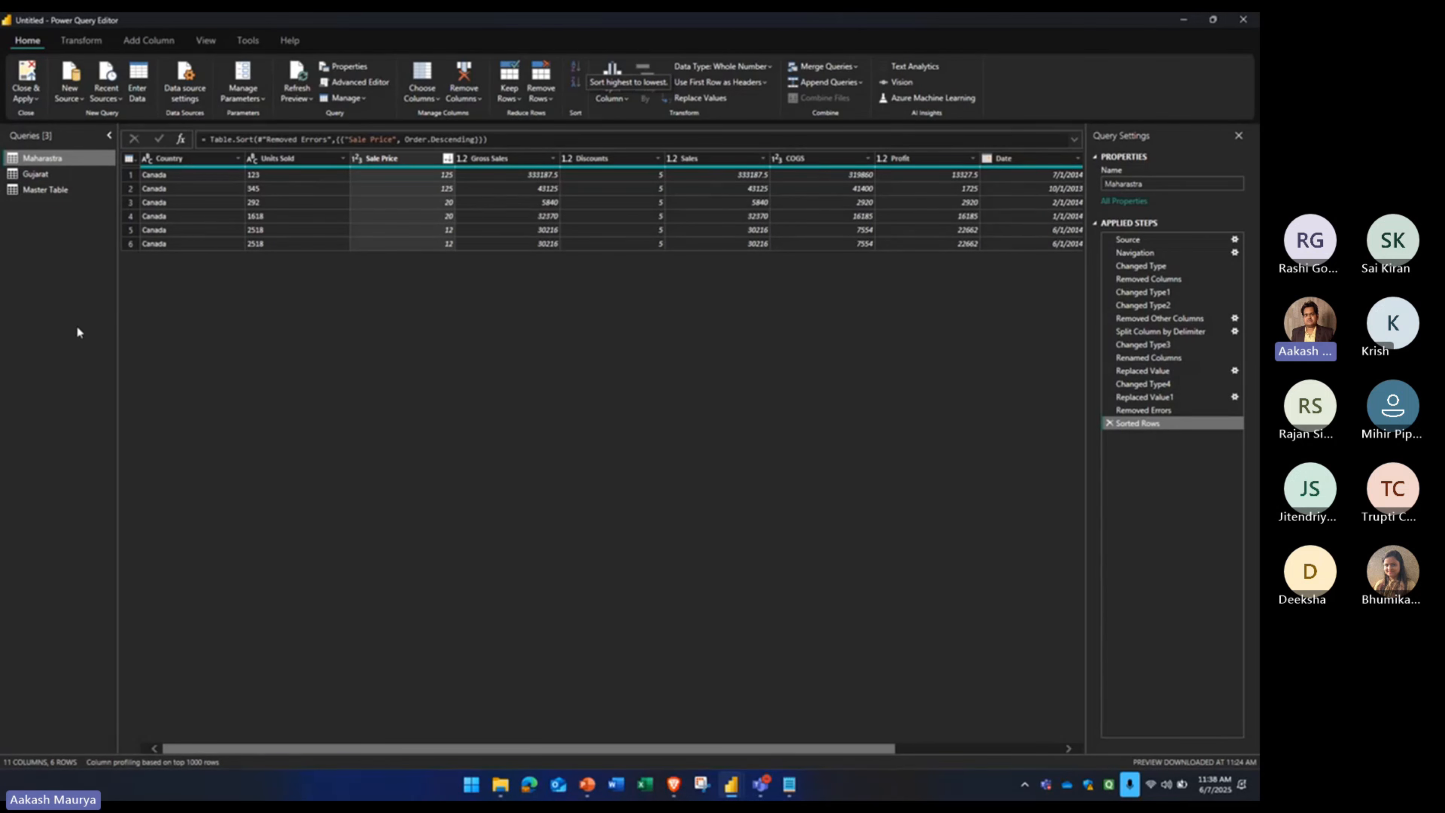
left_click(27, 79)
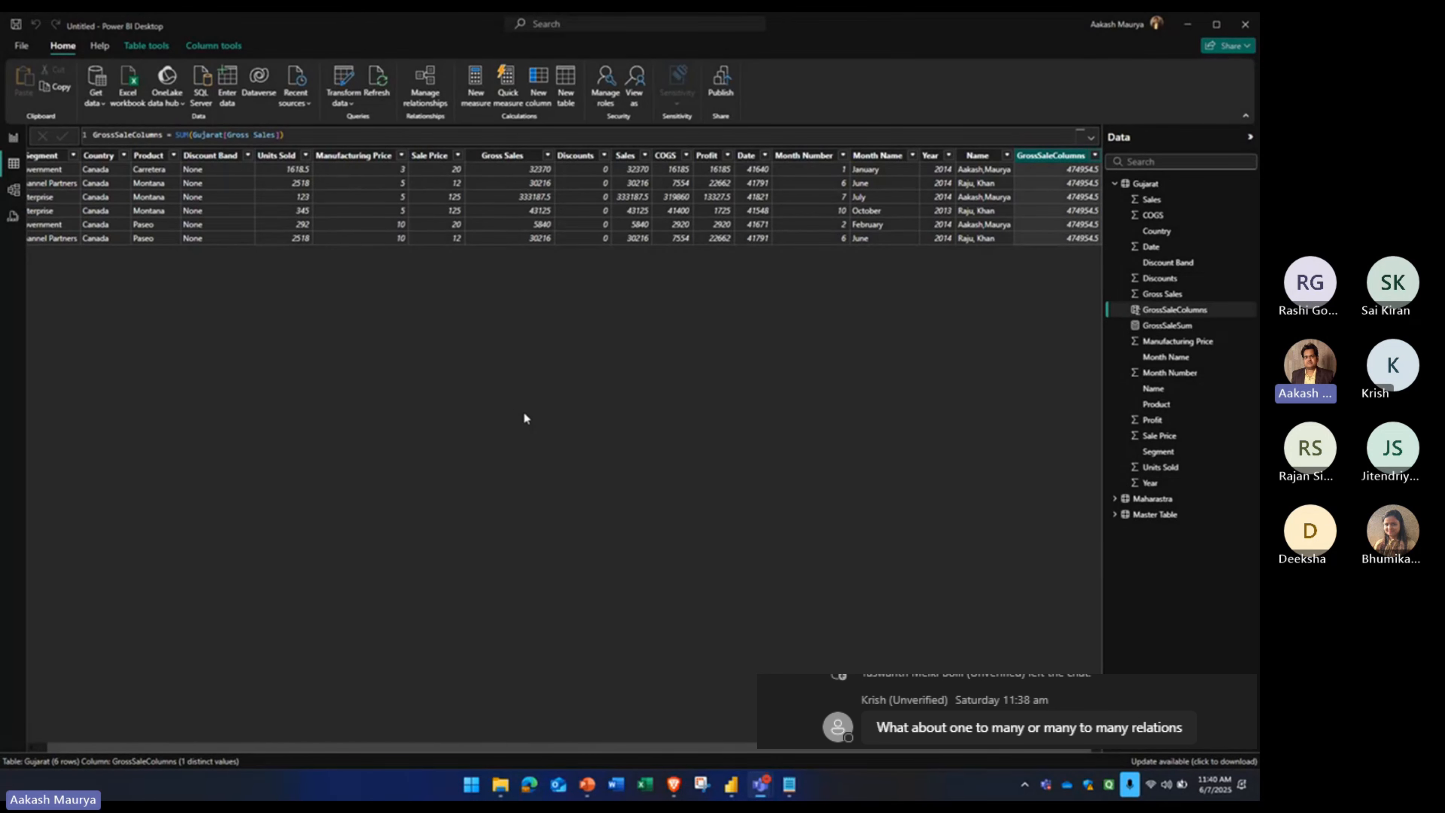
- Reopen the Power Query Editor and look over the Gujarat and Maharastra queries
left_click(336, 86)
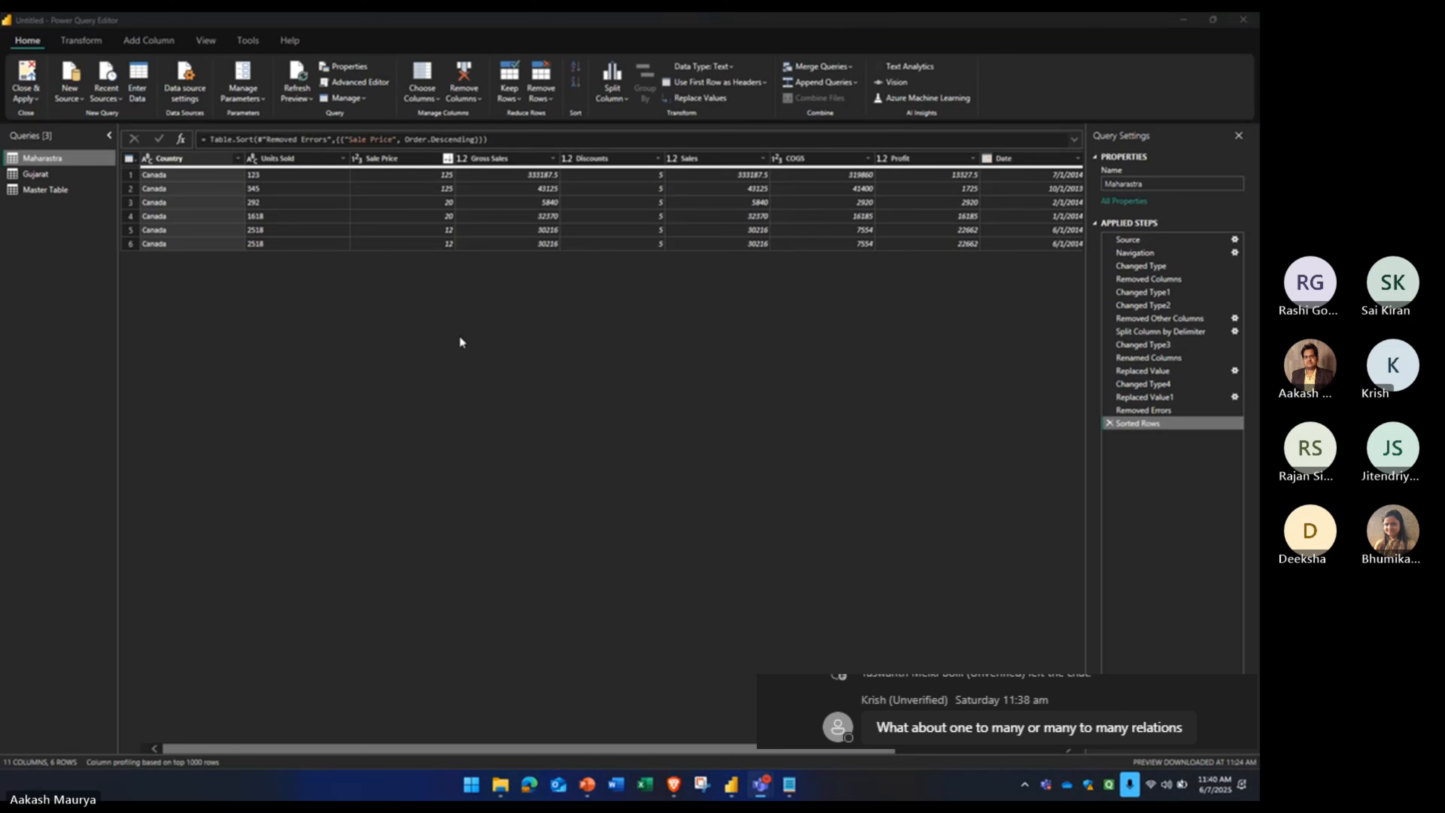
left_click(35, 173, "ctrl")
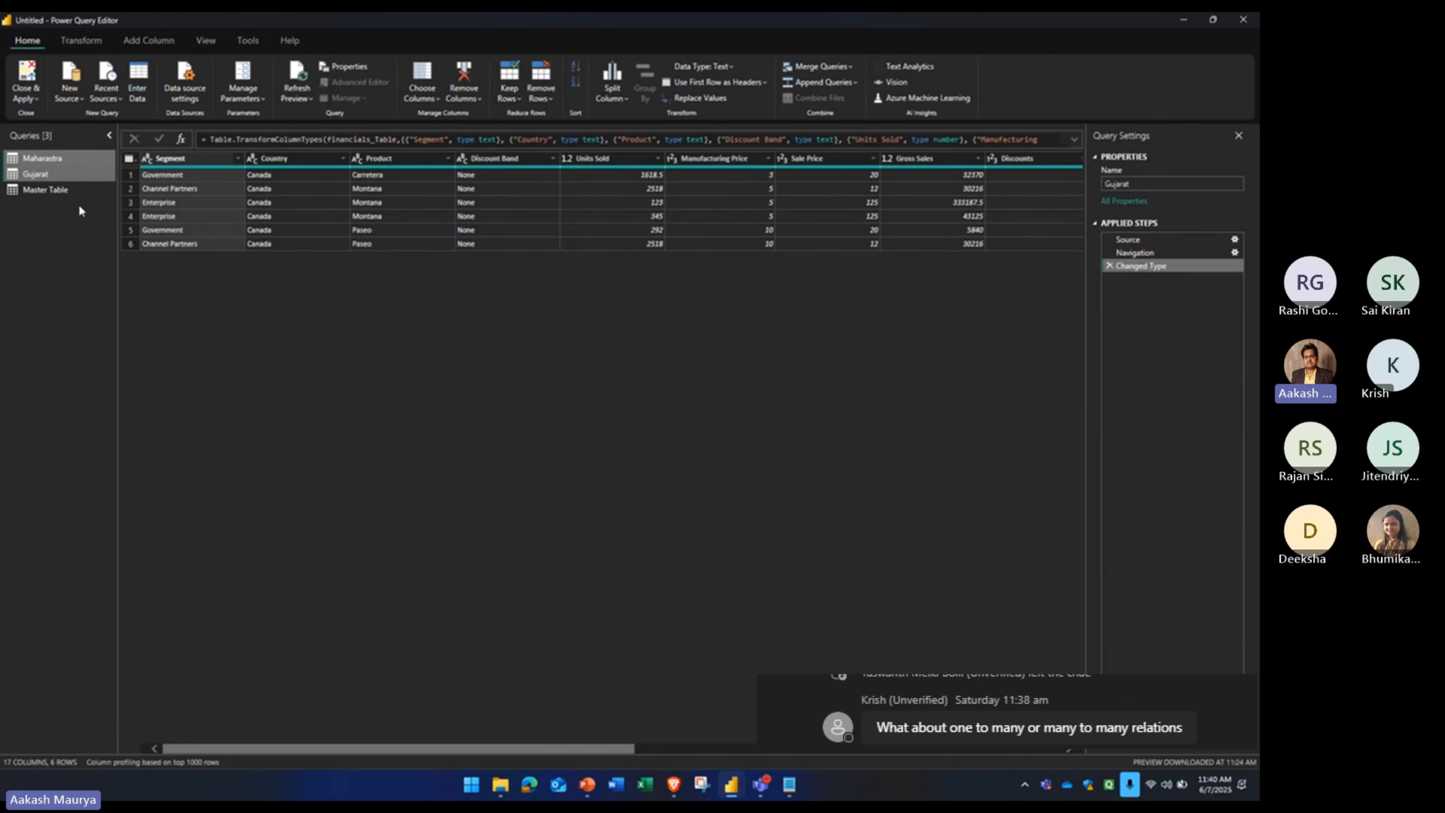
left_click(55, 157)
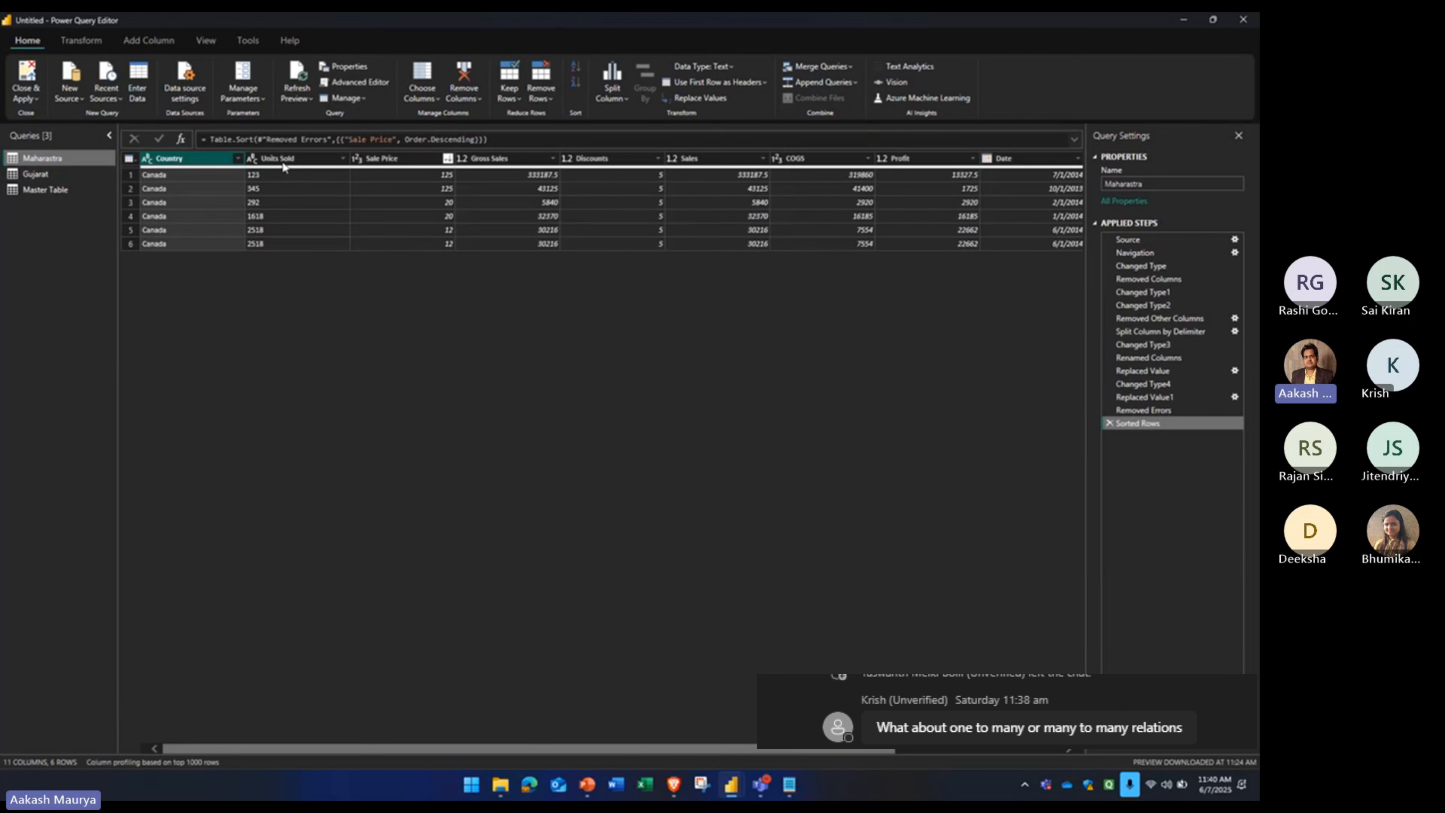
- Open the Merge Queries setup for the Maharastra query and cancel it
left_click(830, 69)
left_click(834, 100)
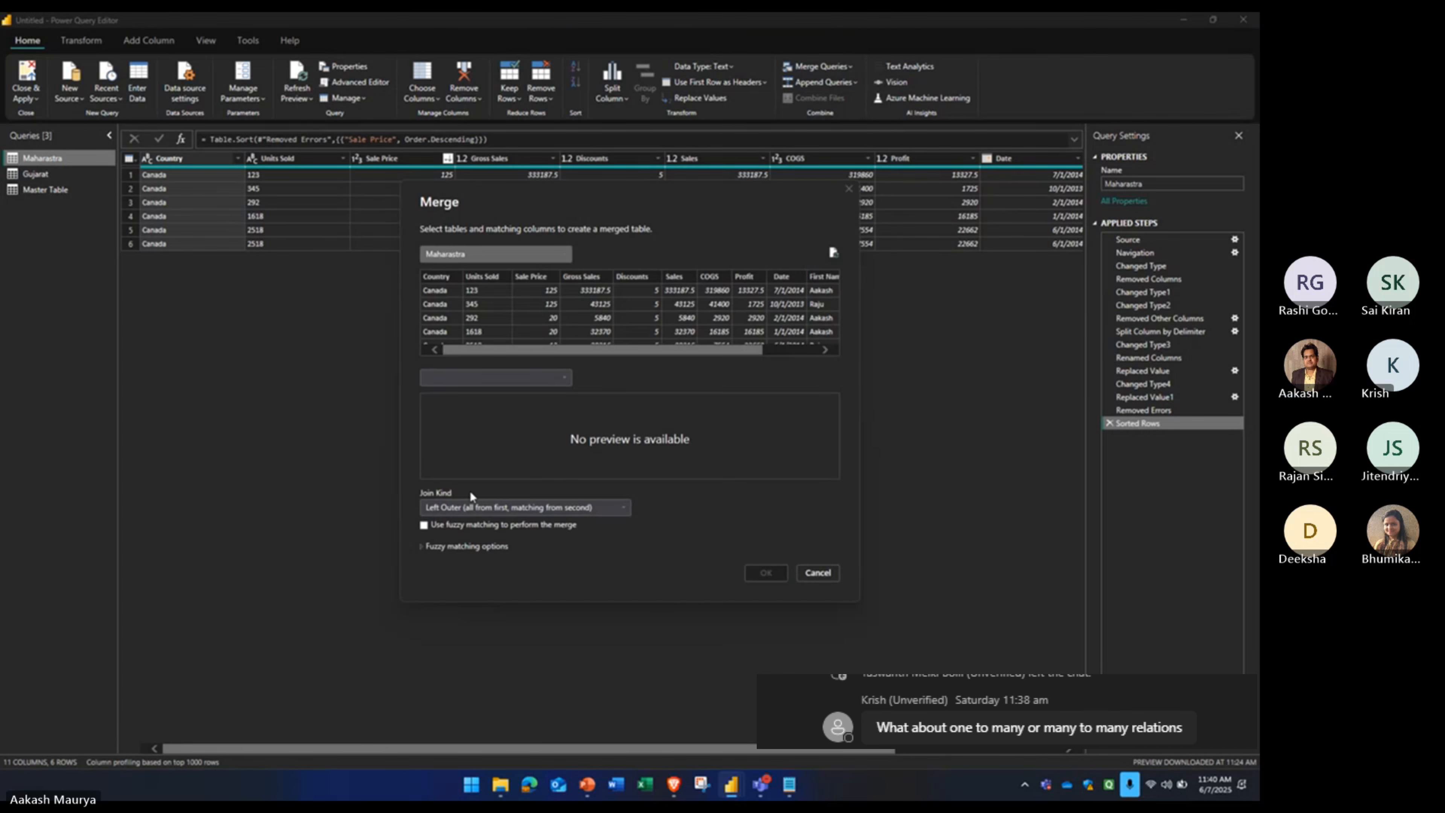
left_click(836, 576)
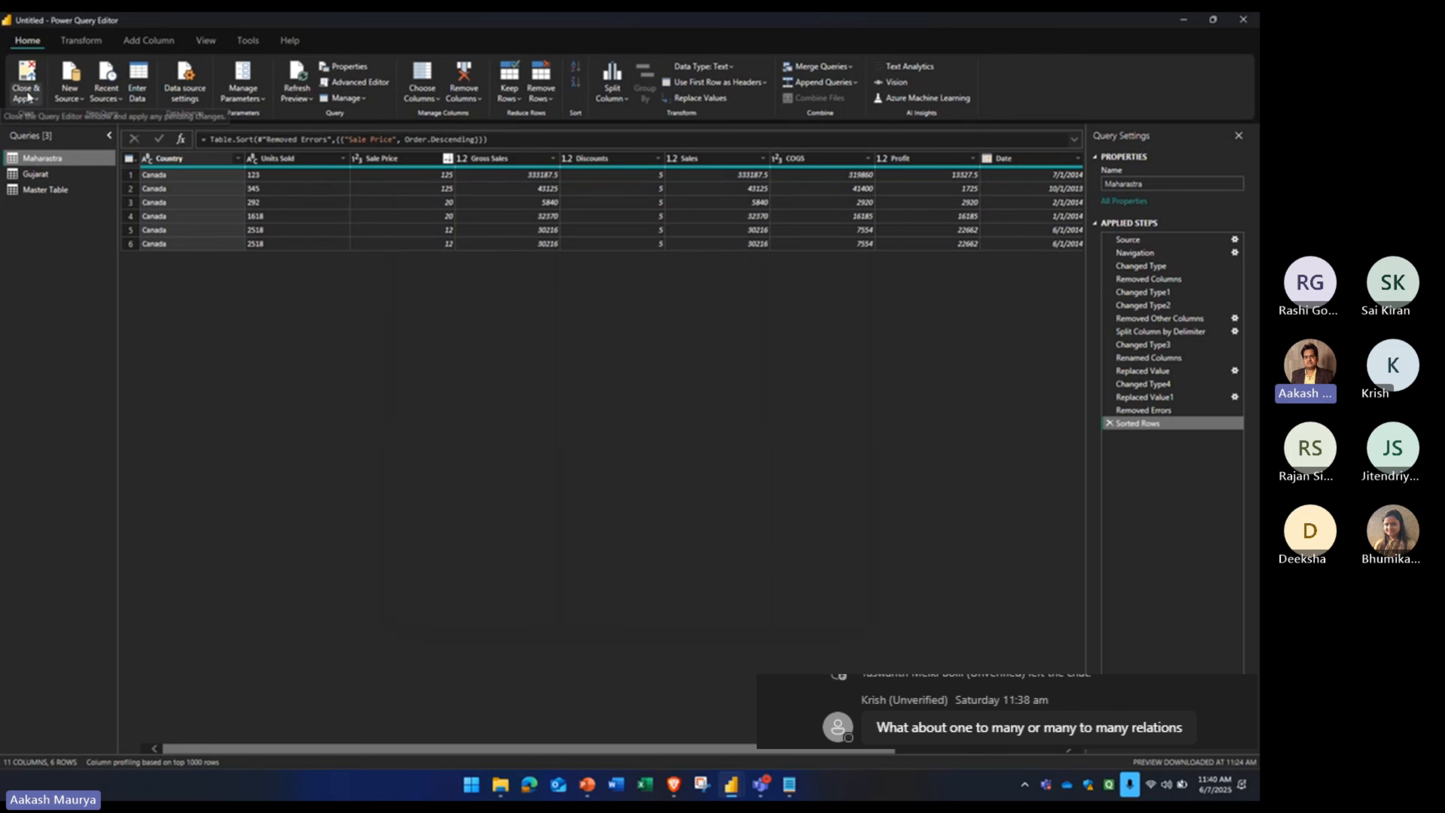
- Close the Power Query Editor with its changes applied and show the Master Table's data
left_click(26, 72)
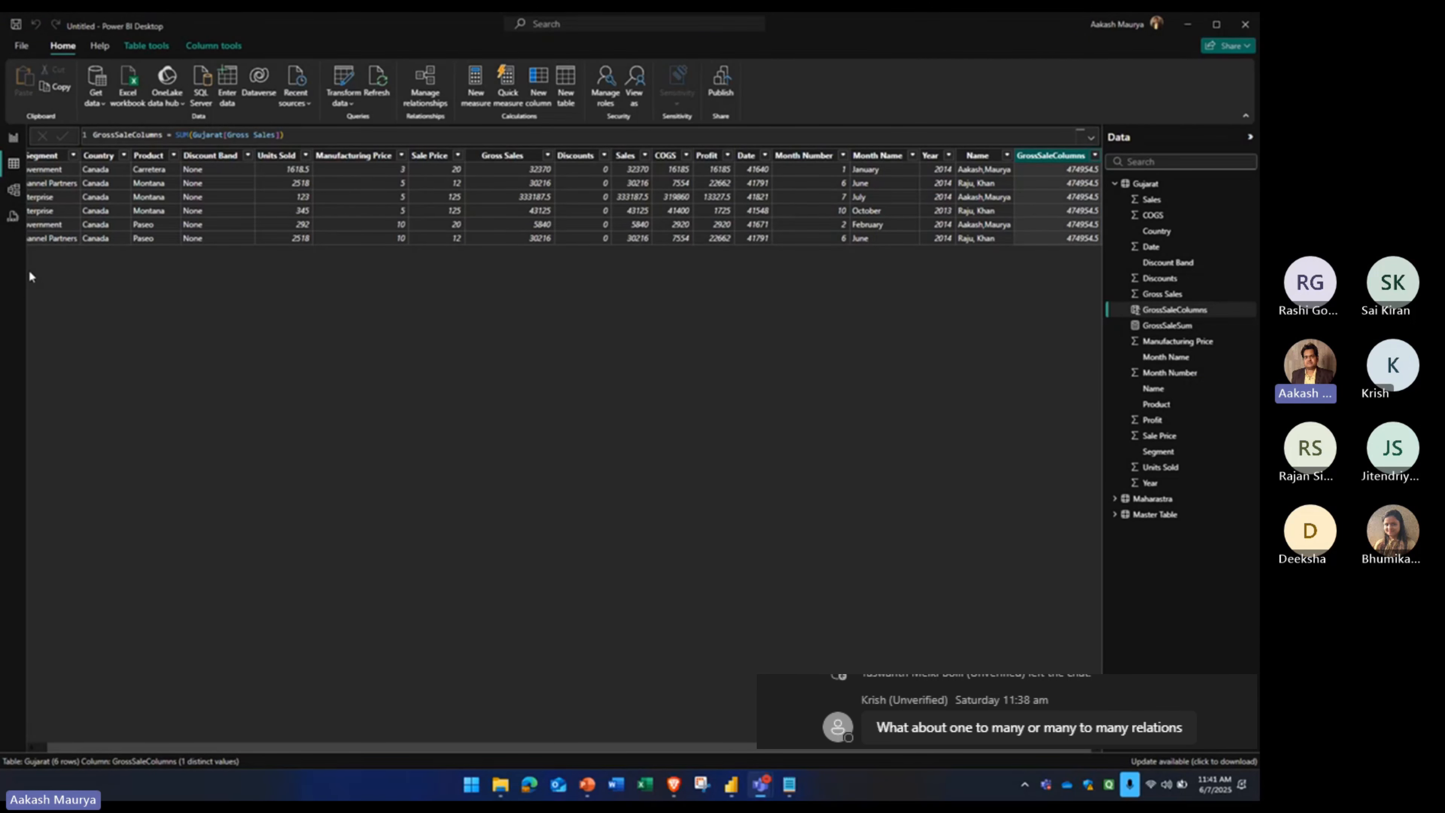
left_click(1150, 185)
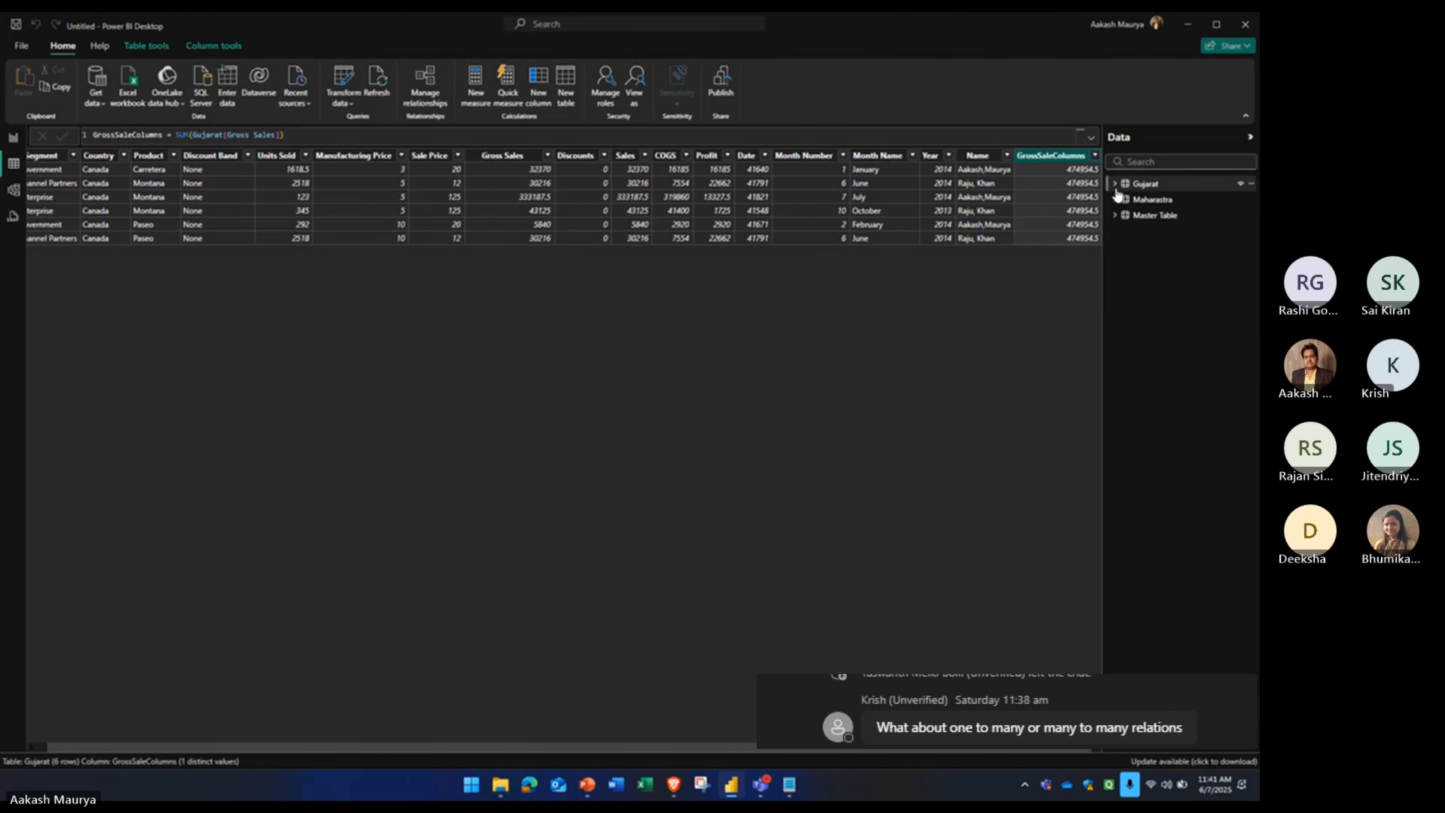
left_click(1158, 215)
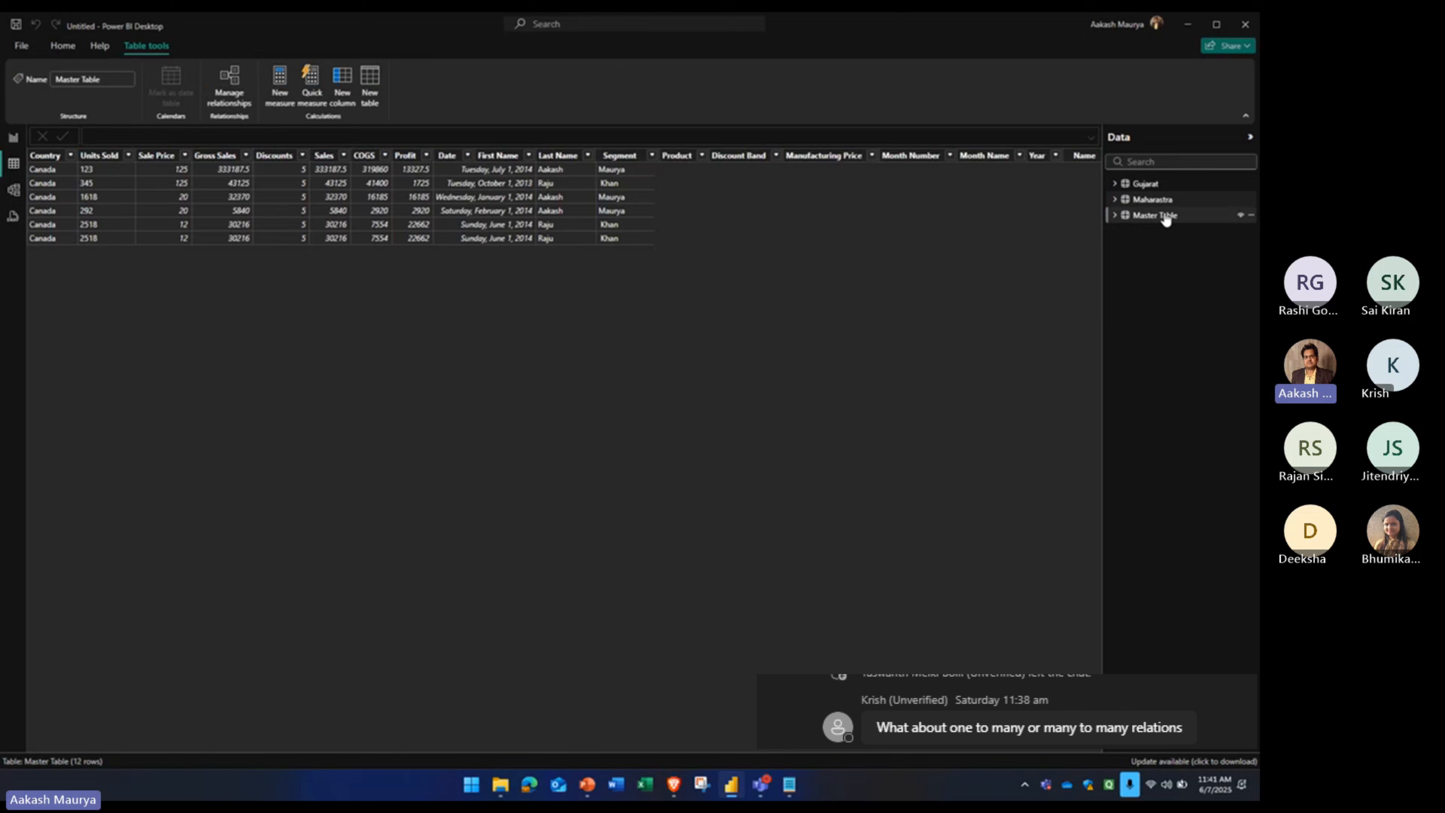
- In the model diagram, move the Master Table card below the others and Maharastra farther away from Gujarat
left_click(12, 194)
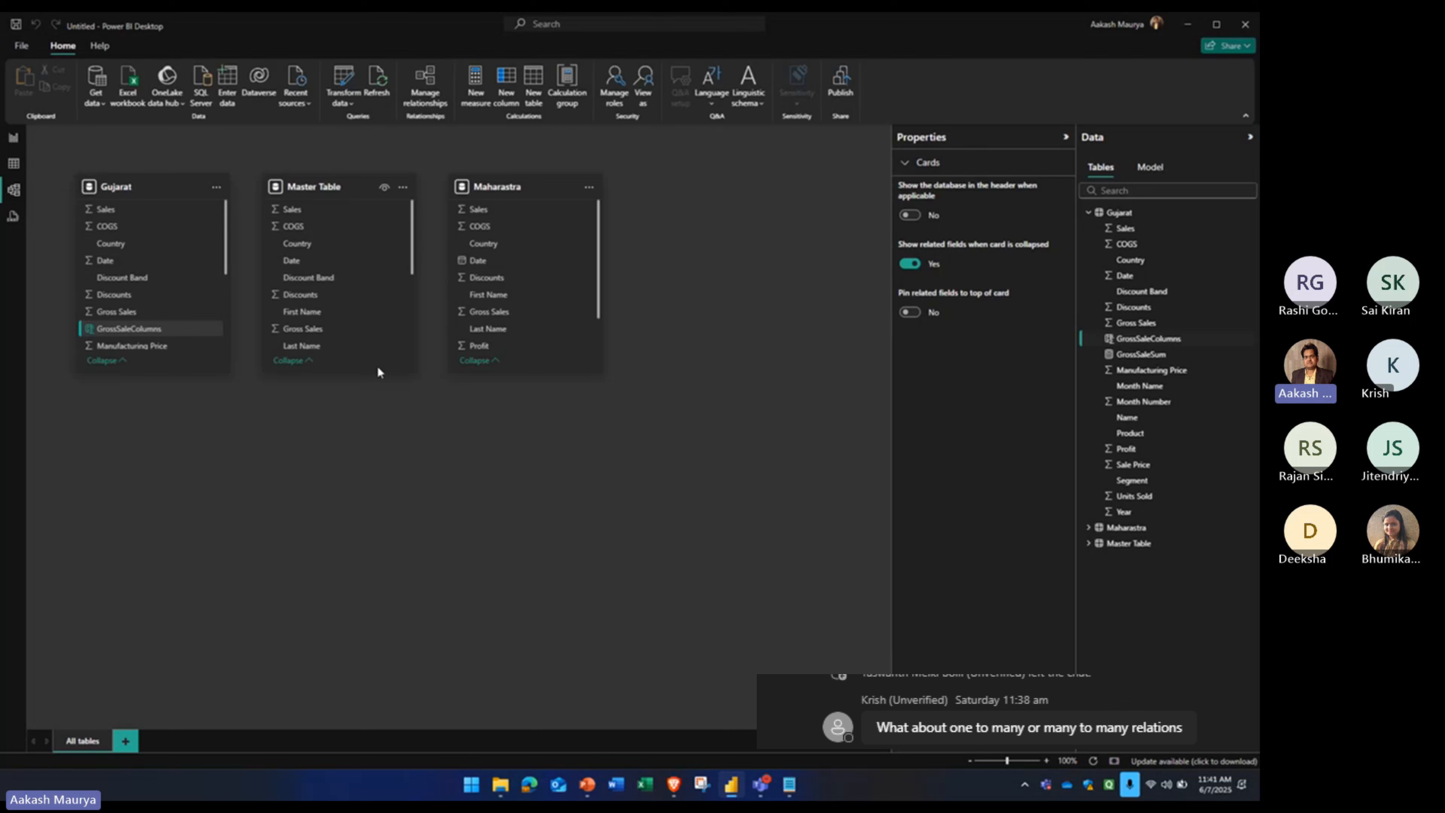
left_click(407, 399)
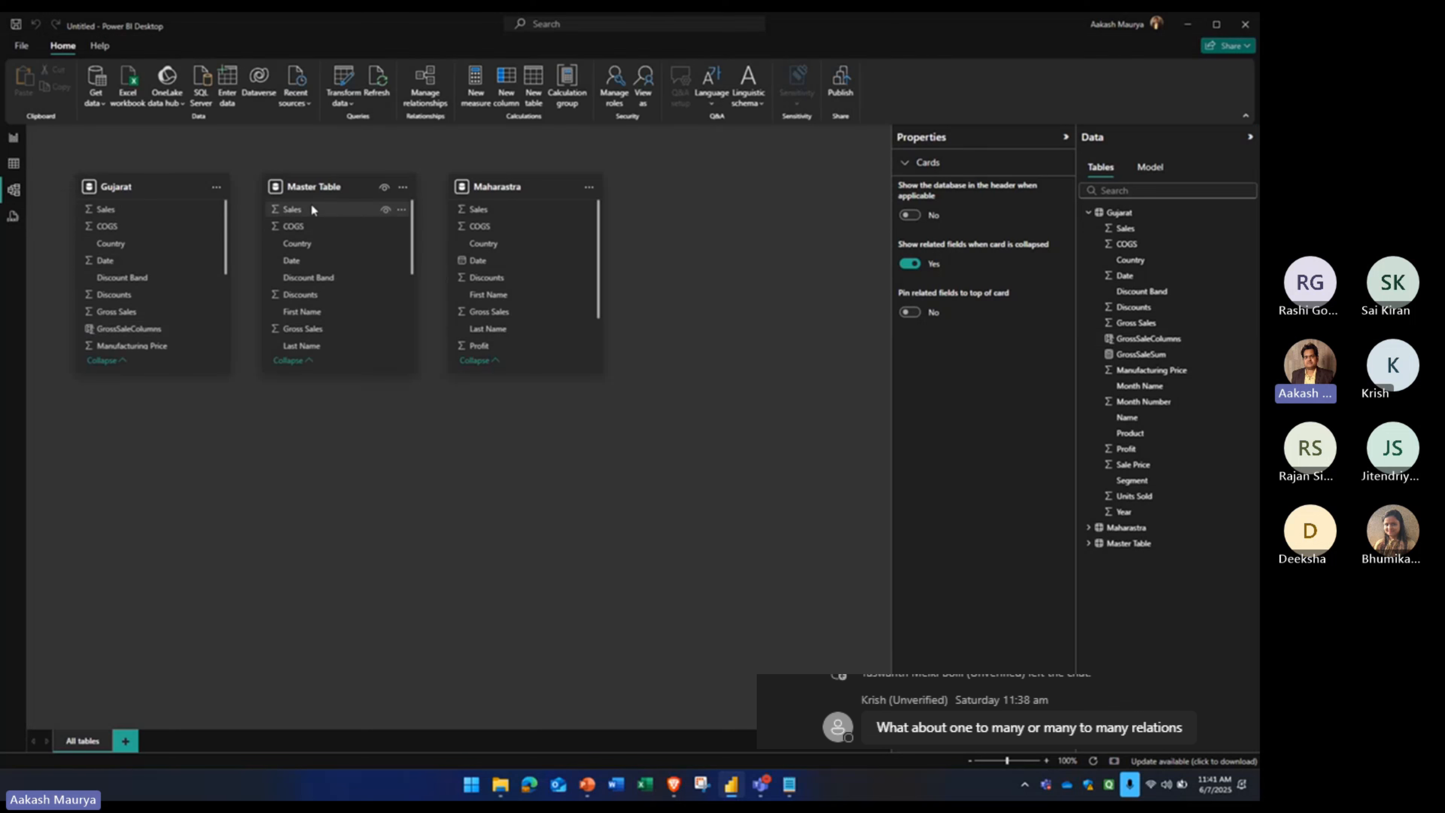
left_click_drag(313, 188, 332, 466)
left_click_drag(538, 192, 723, 207)
left_click_drag(346, 444, 415, 421)
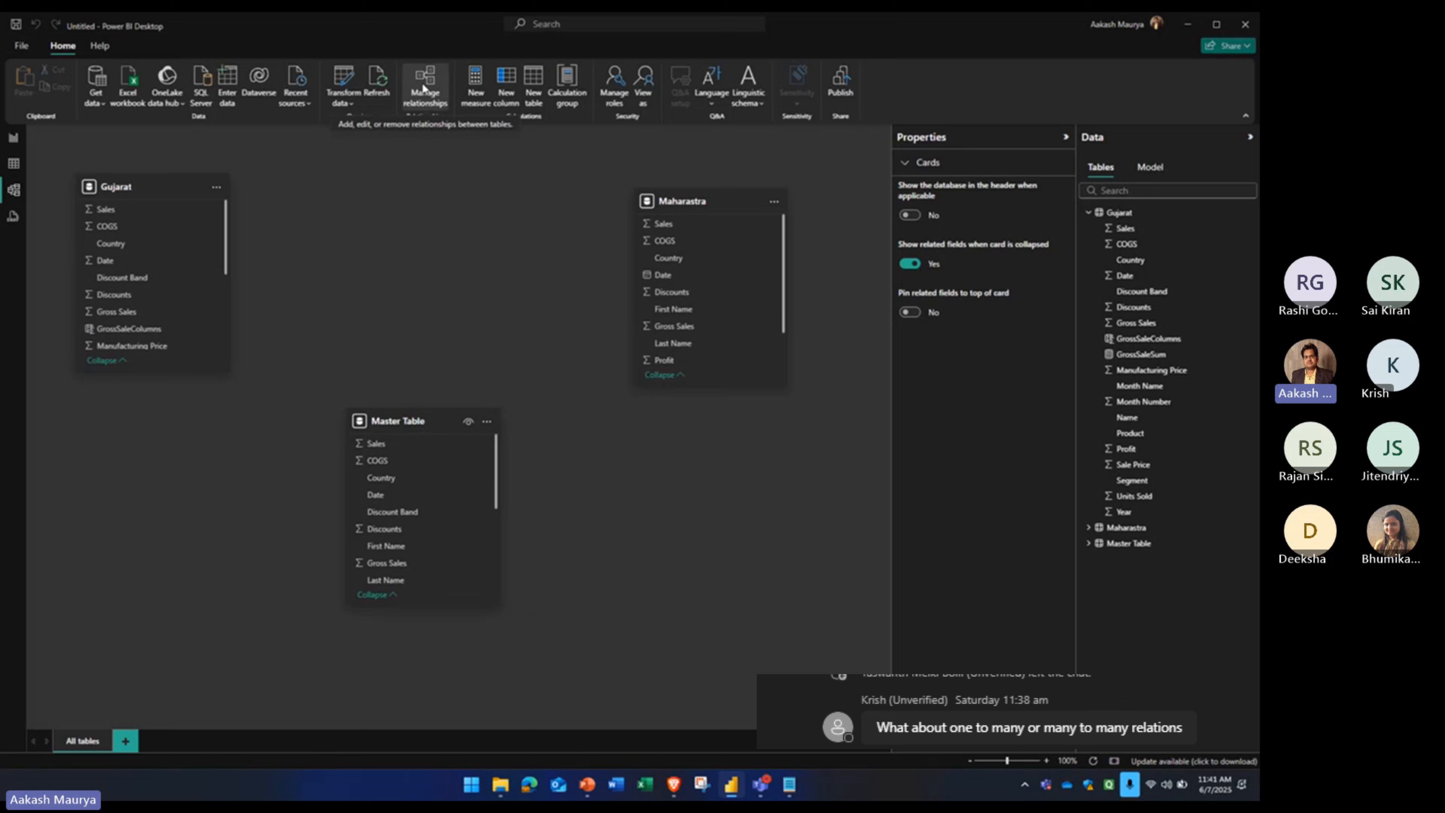
- Look through the Master Table data, the Maharastra query in the Power Query Editor, and the report page
left_click(14, 140)
left_click(14, 164)
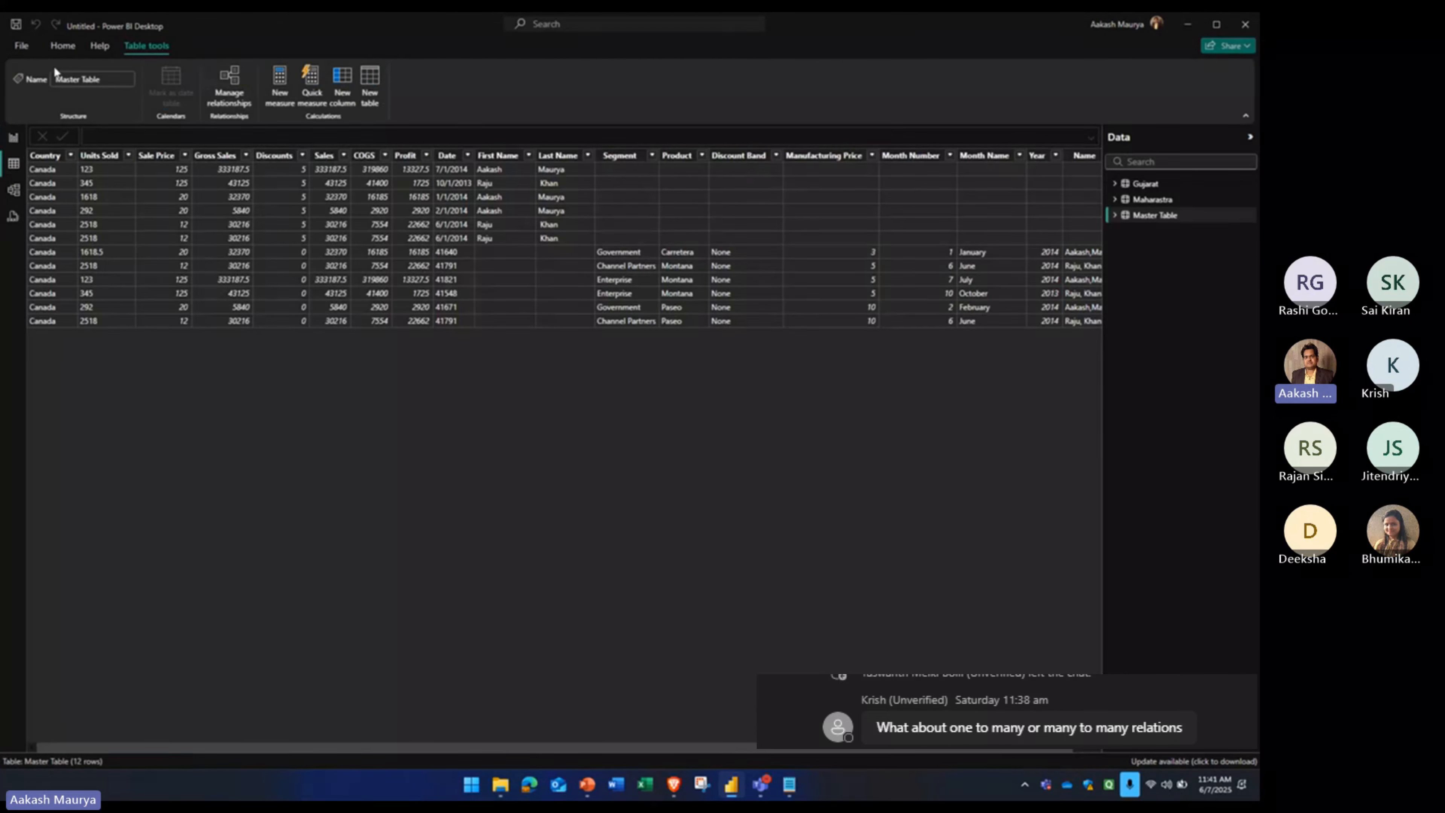
left_click(57, 46)
left_click(341, 81)
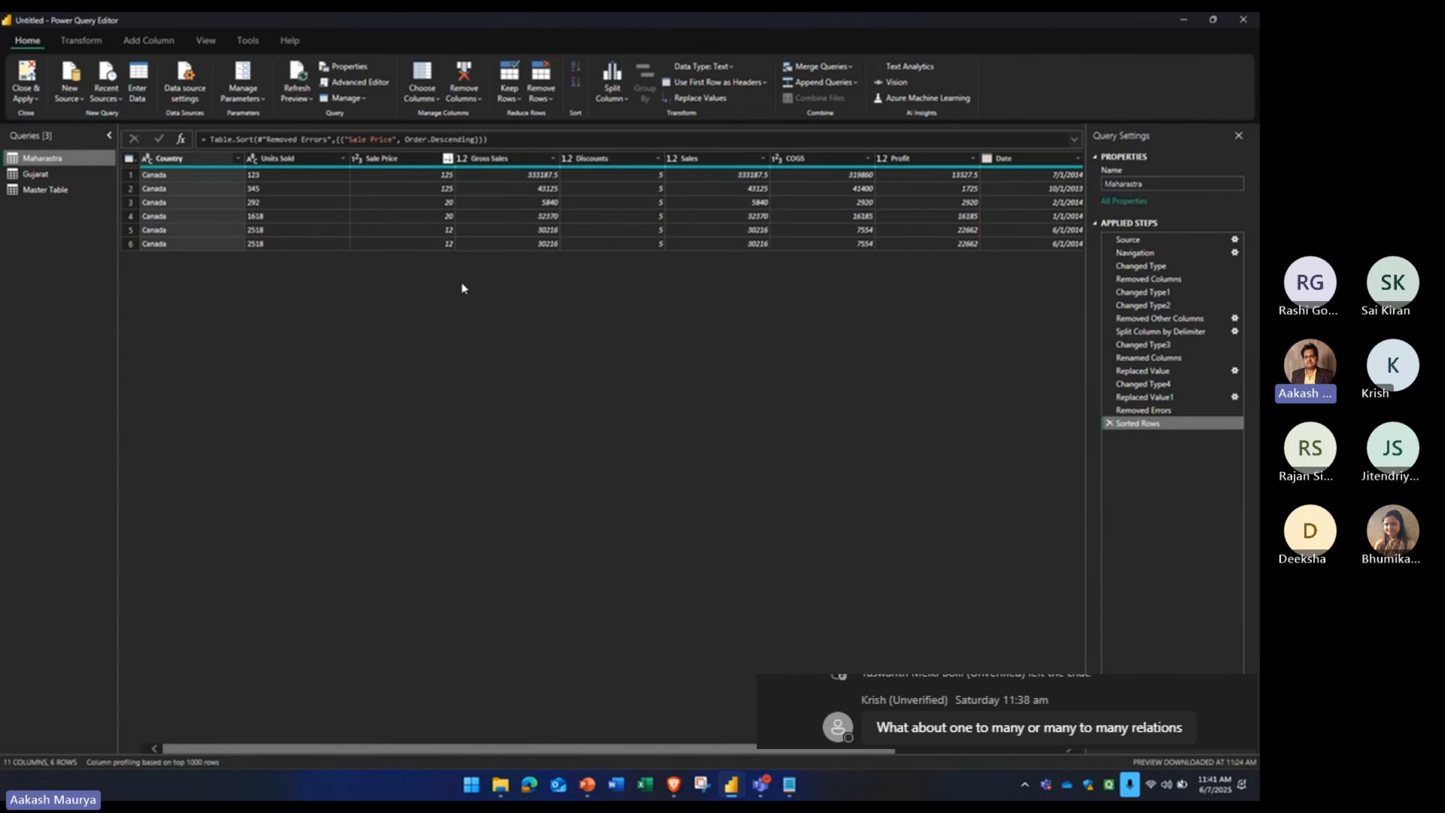
left_click(27, 81)
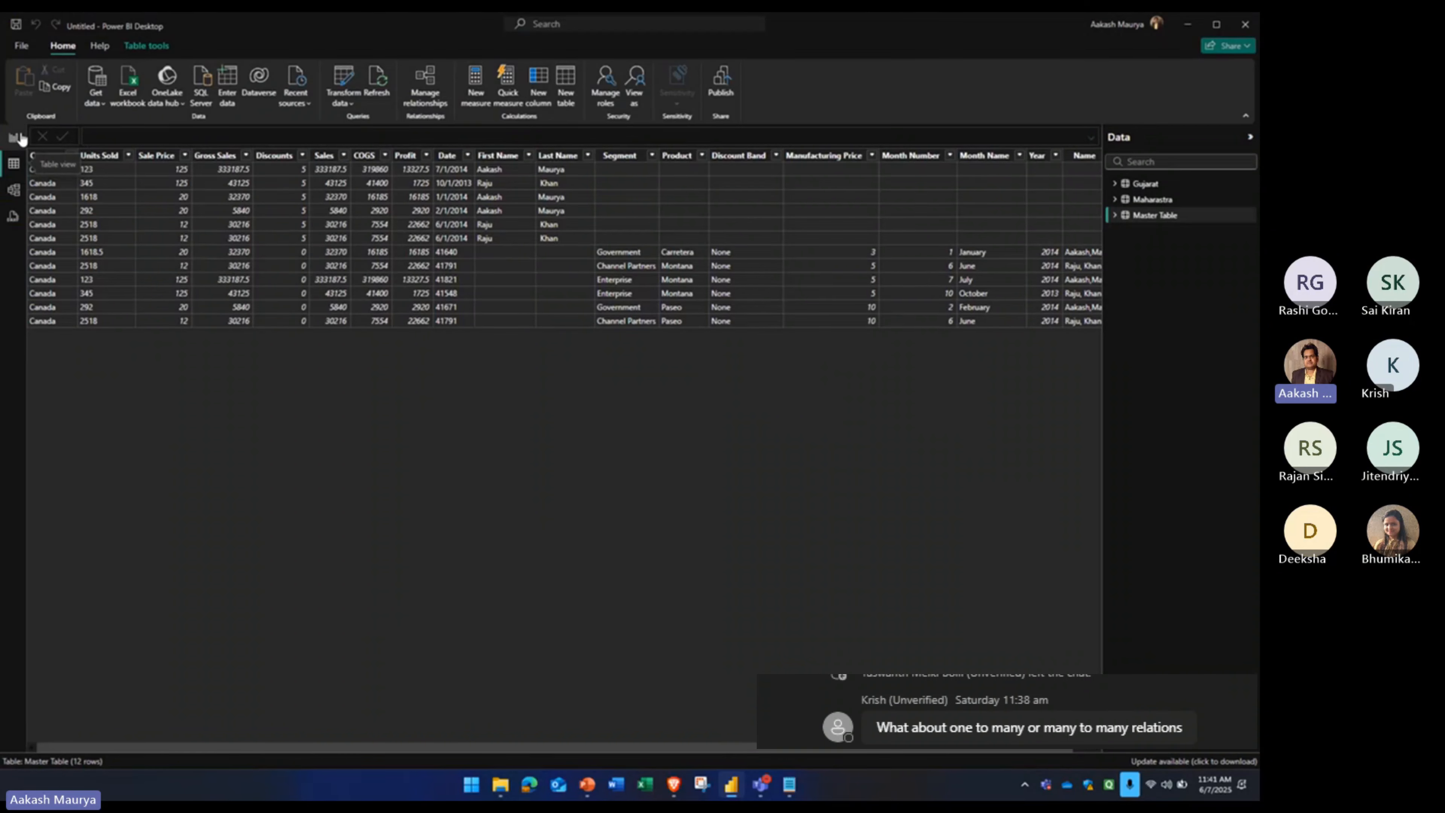
left_click(17, 138)
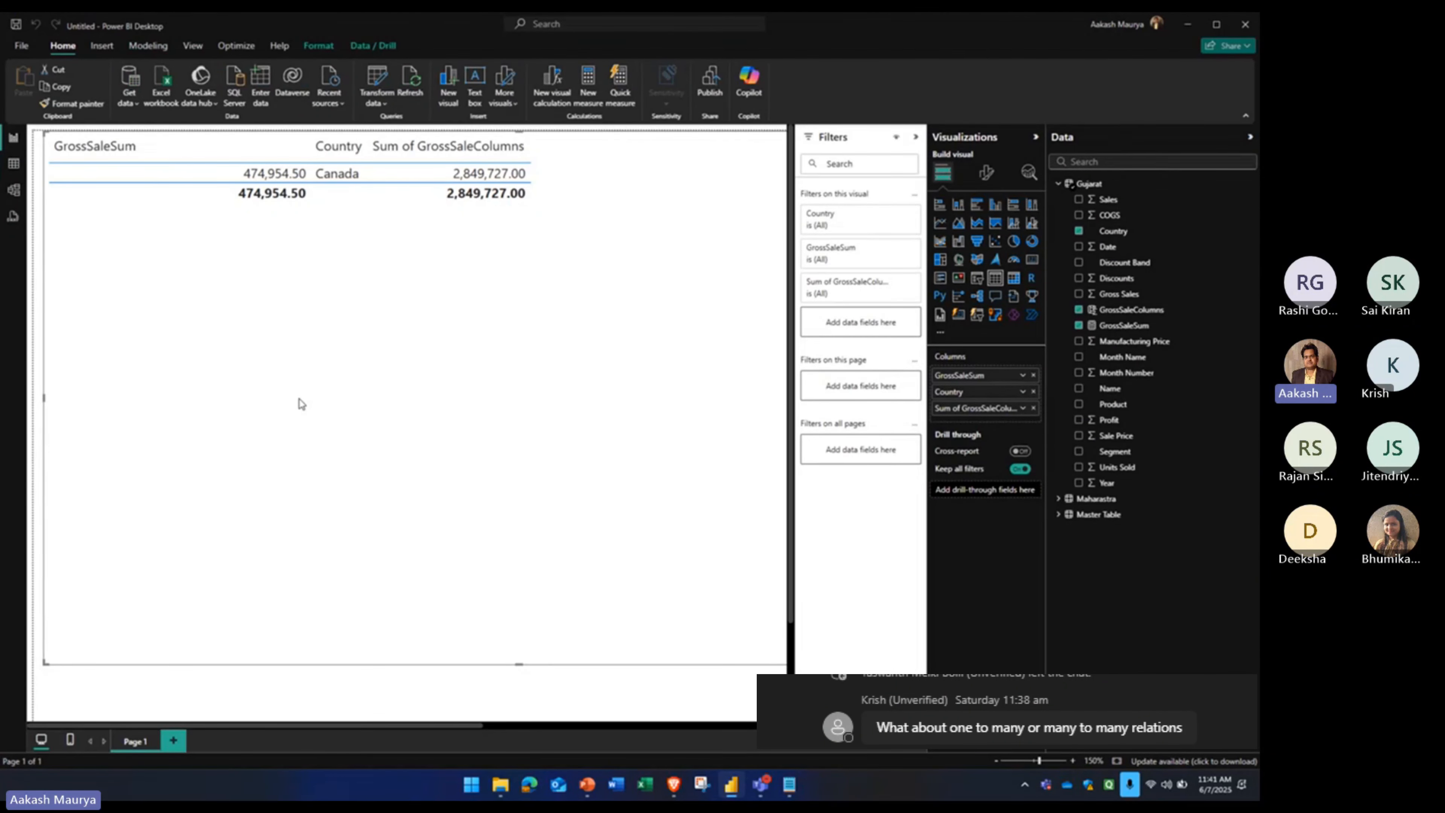
- Start a new model relationship from the Gujarat table to the Maharastra table
left_click(16, 194)
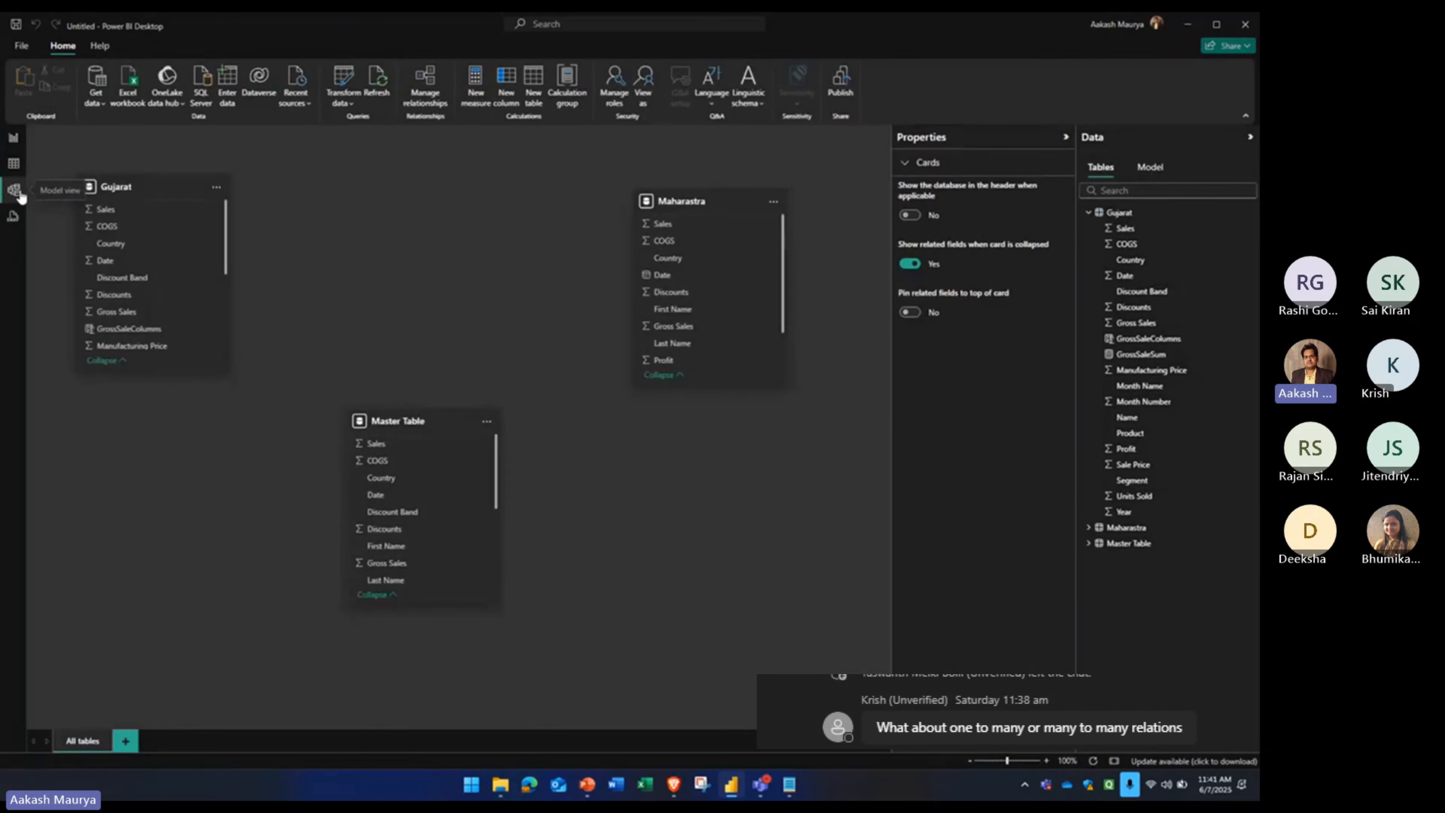
left_click(434, 104)
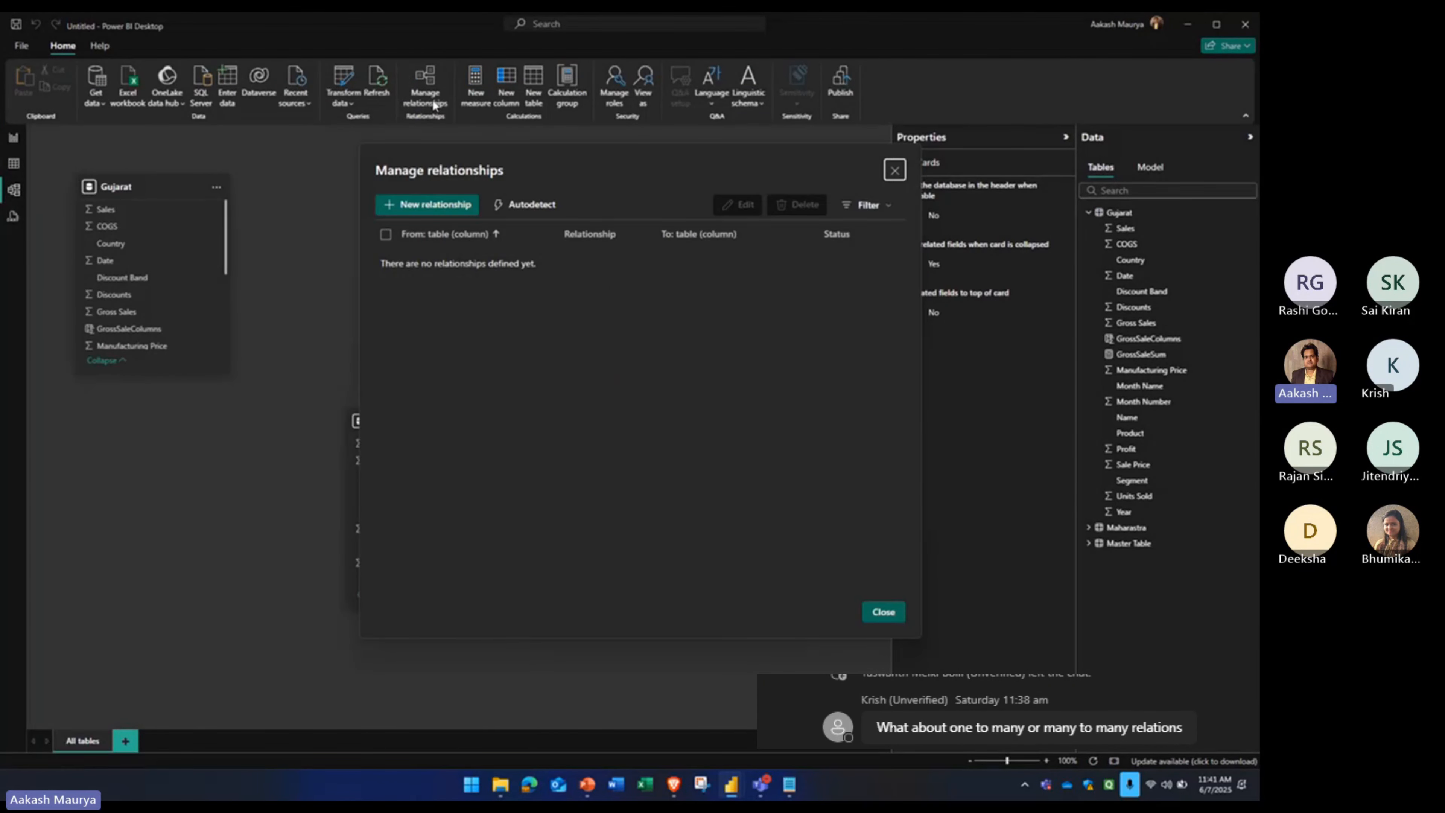
left_click(435, 212)
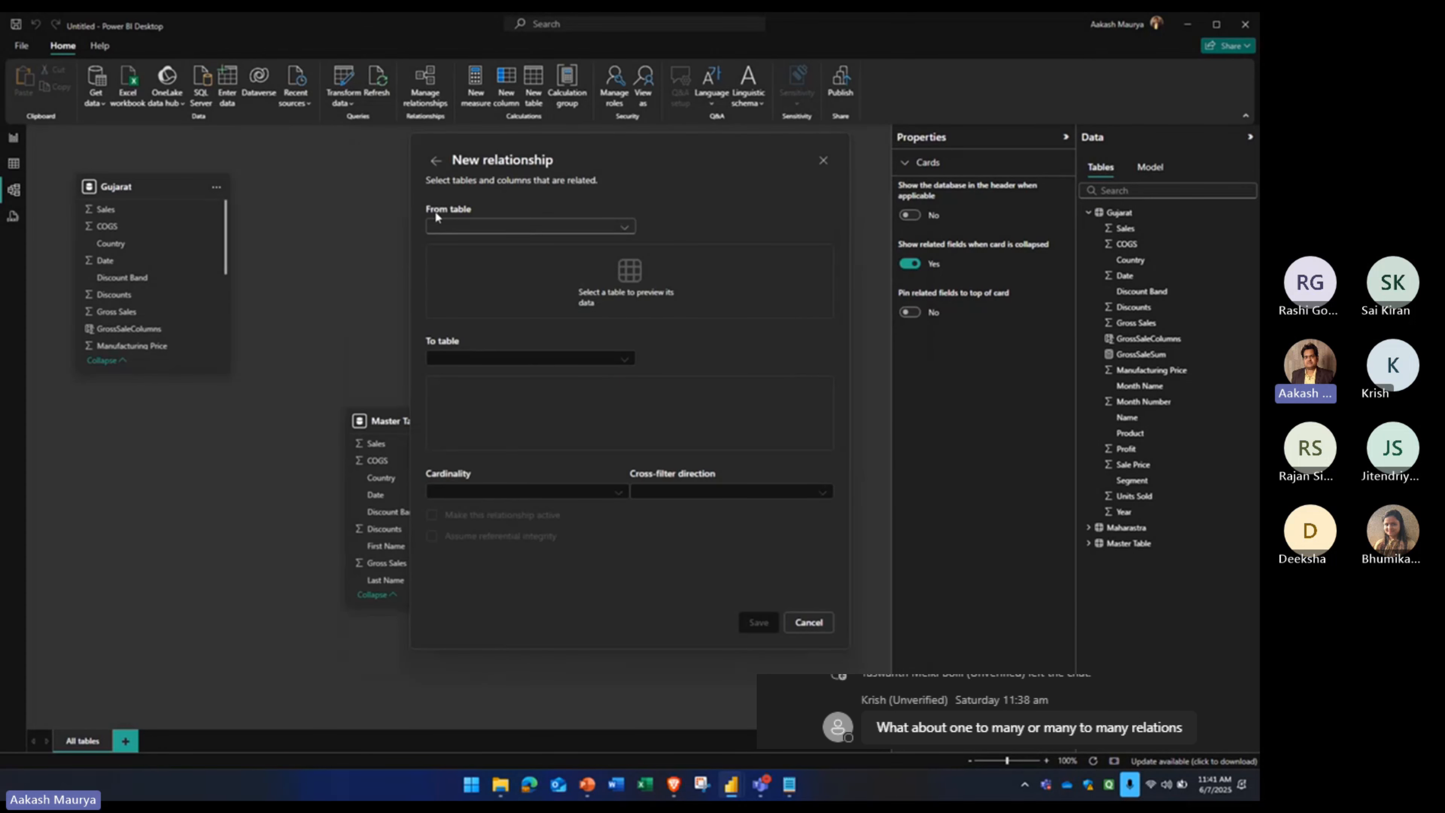
left_click(437, 224)
left_click(466, 244)
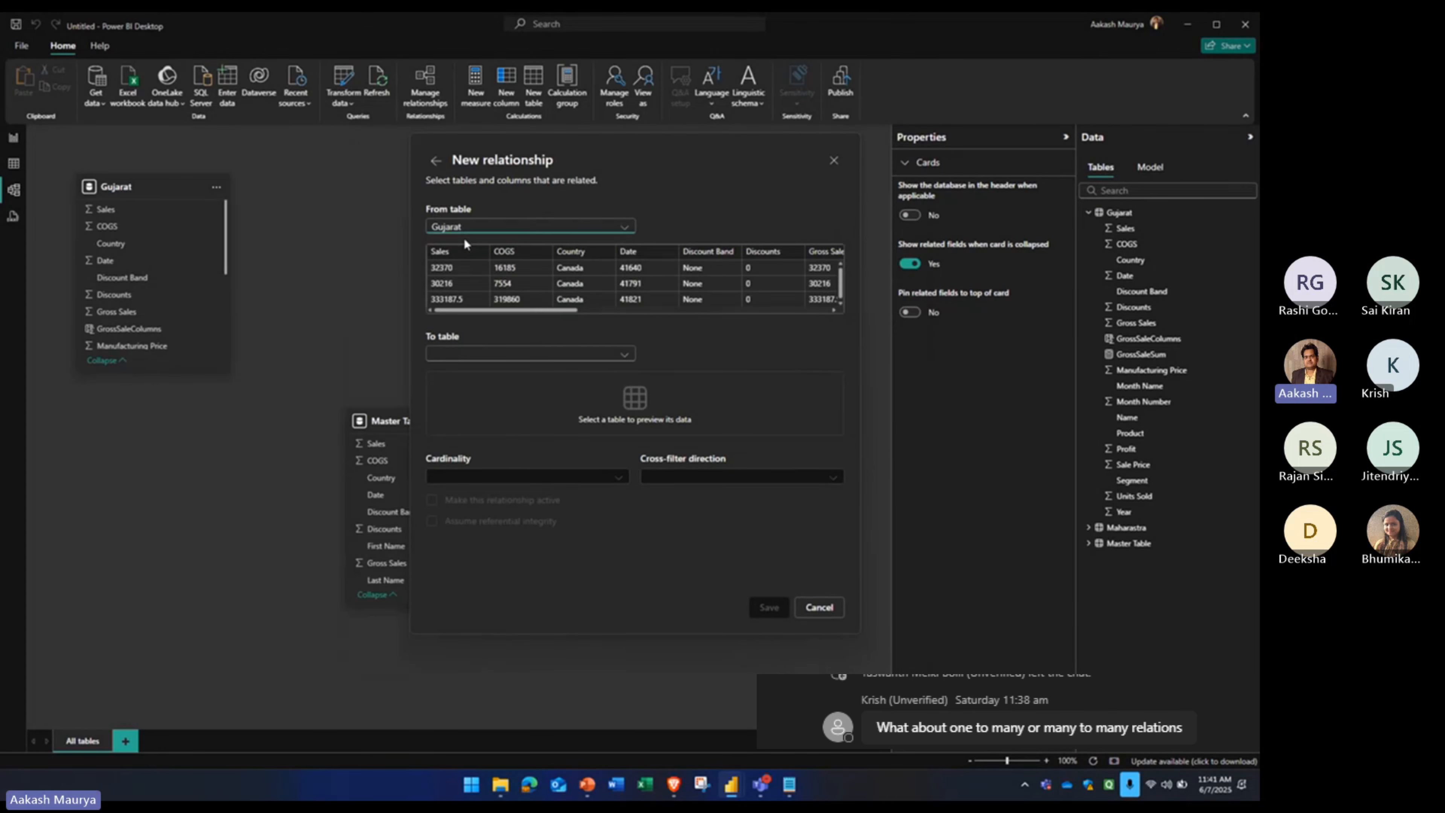
left_click(483, 352)
left_click(483, 371)
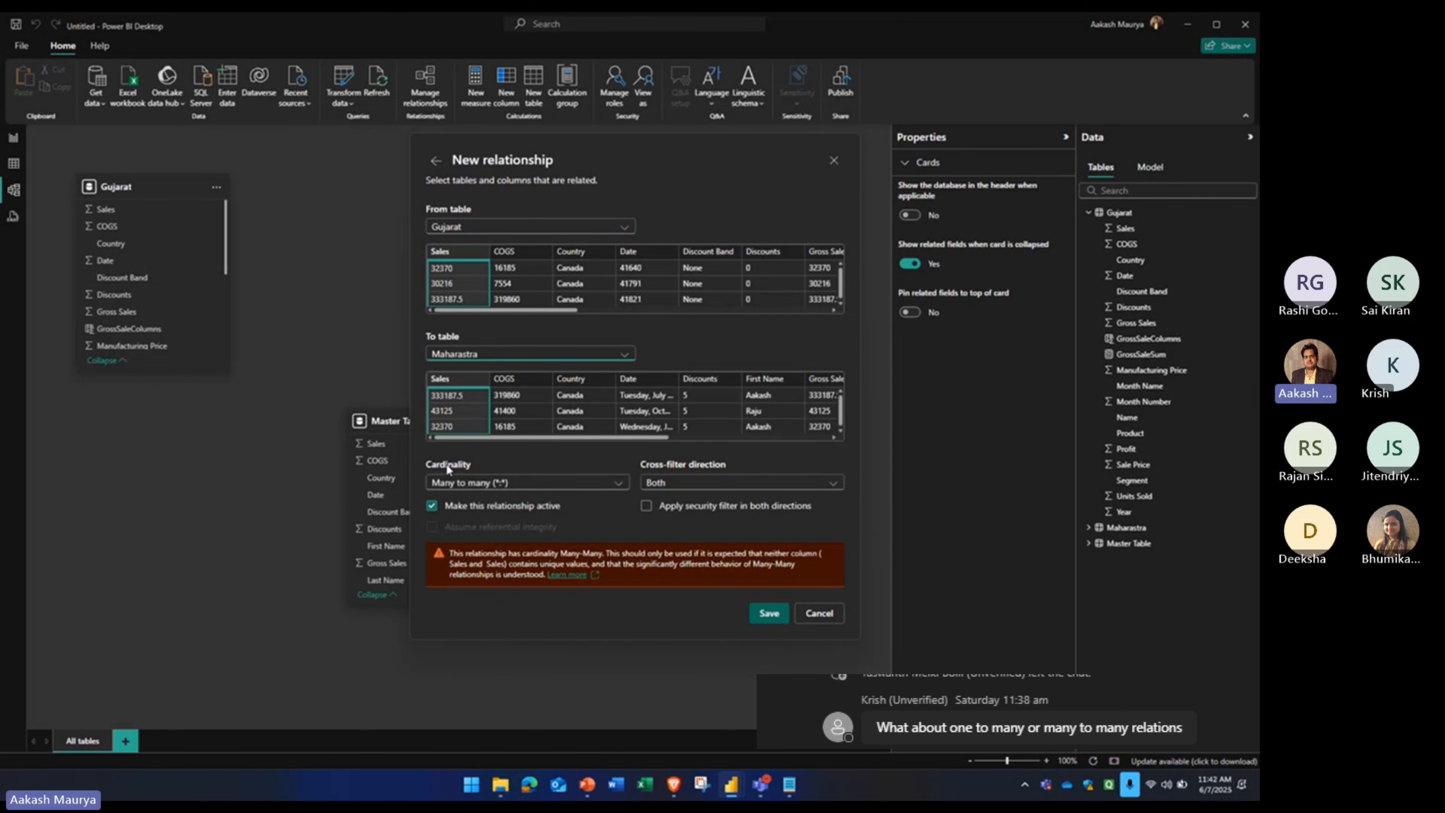
- Set the relationship's cardinality to One to one (1:1), then examine the validation message and the remaining Gujarat columns
left_click(464, 482)
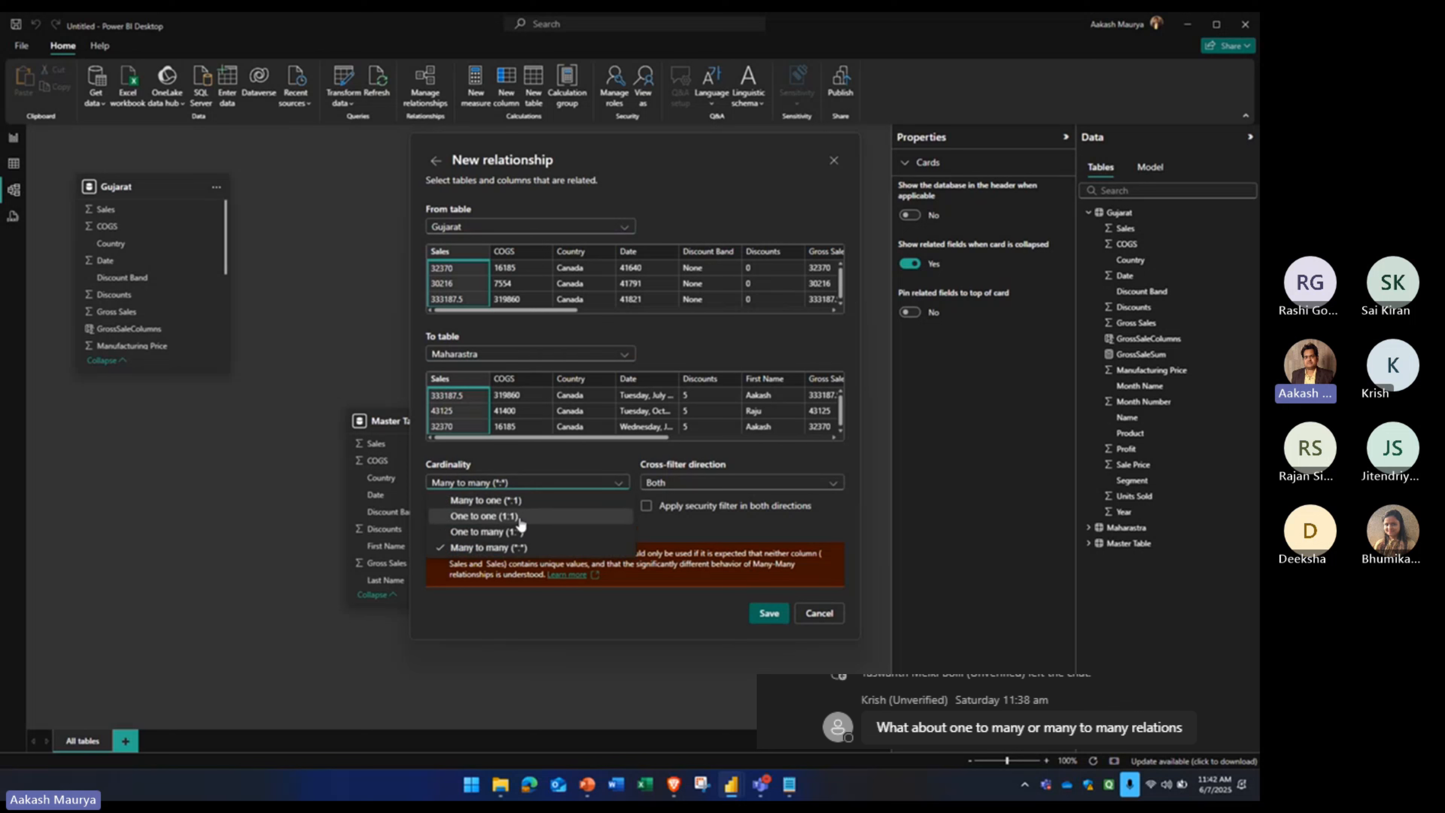
left_click(501, 517)
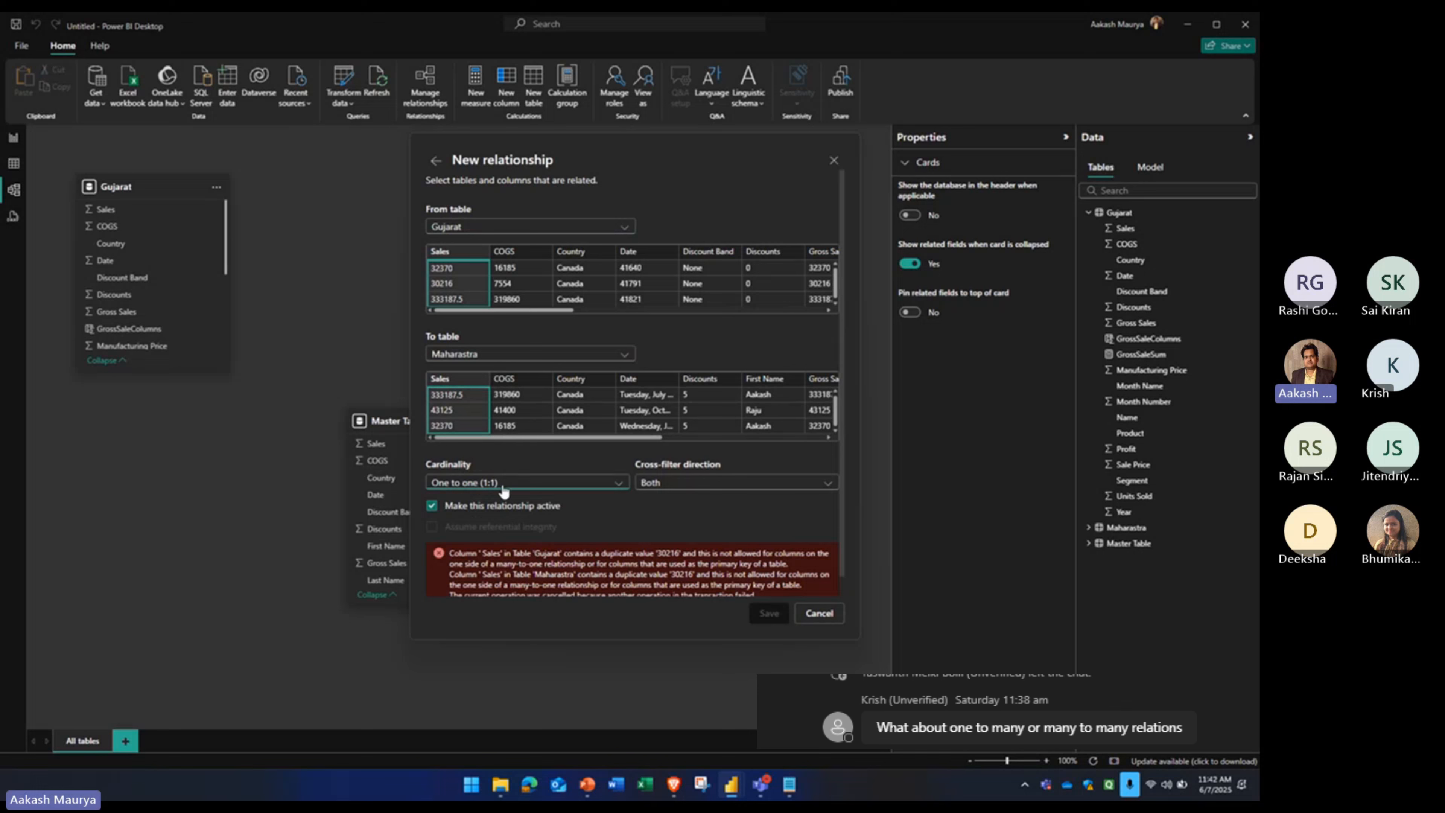
scroll(522, 569, "down", 1)
scroll(523, 570, "up", 1)
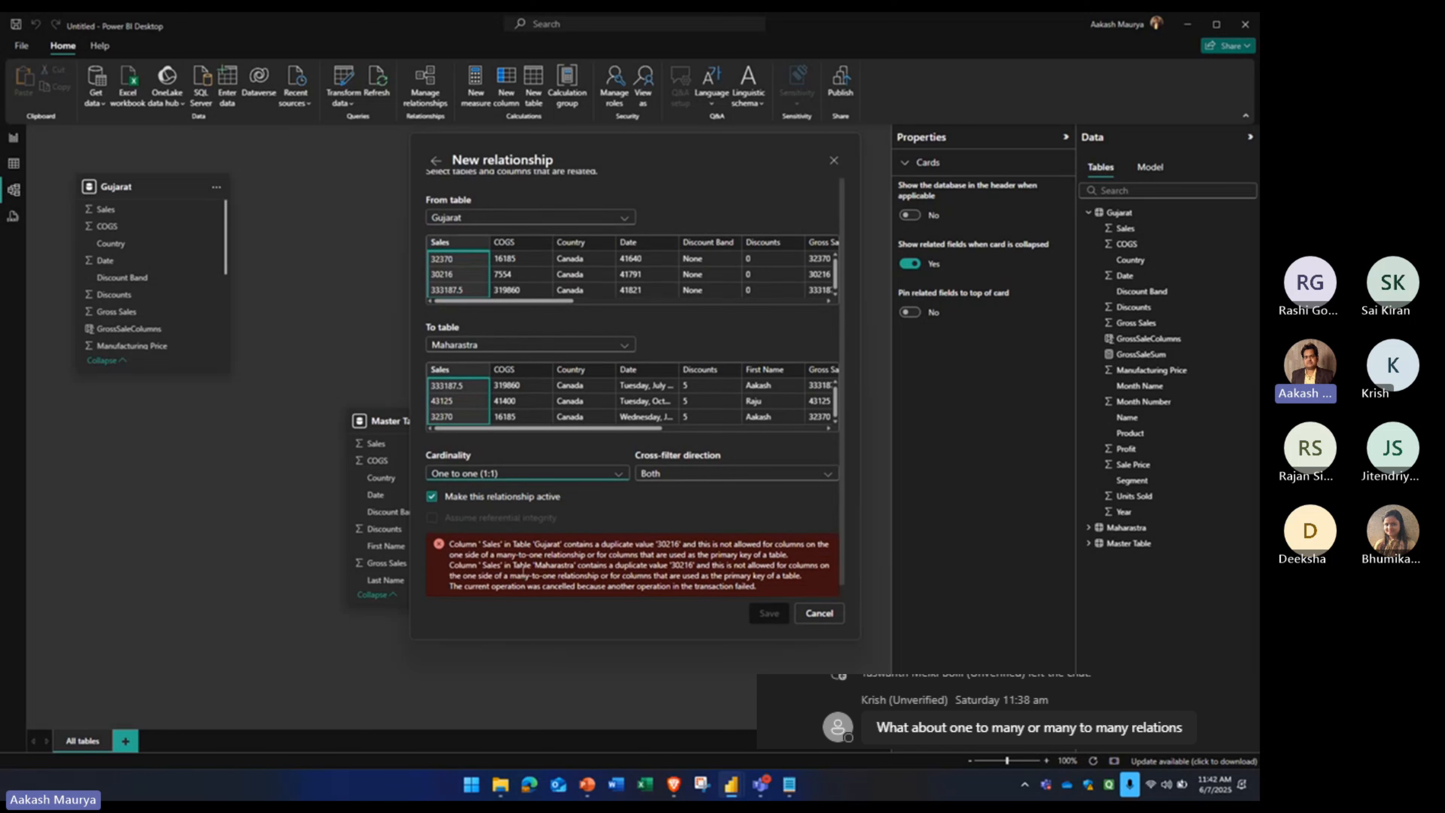
scroll(535, 581, "down", 1)
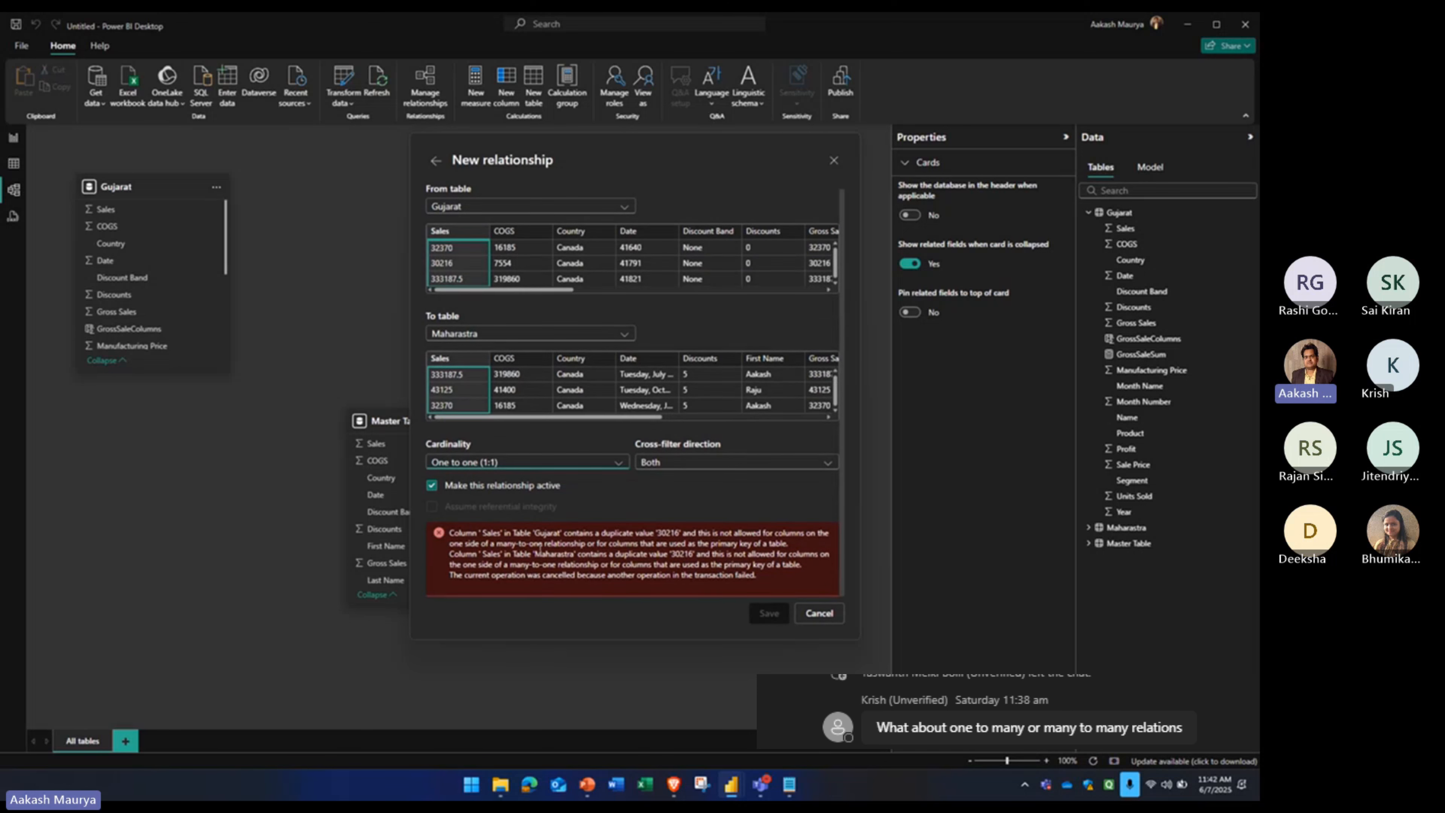
scroll(522, 529, "up", 1)
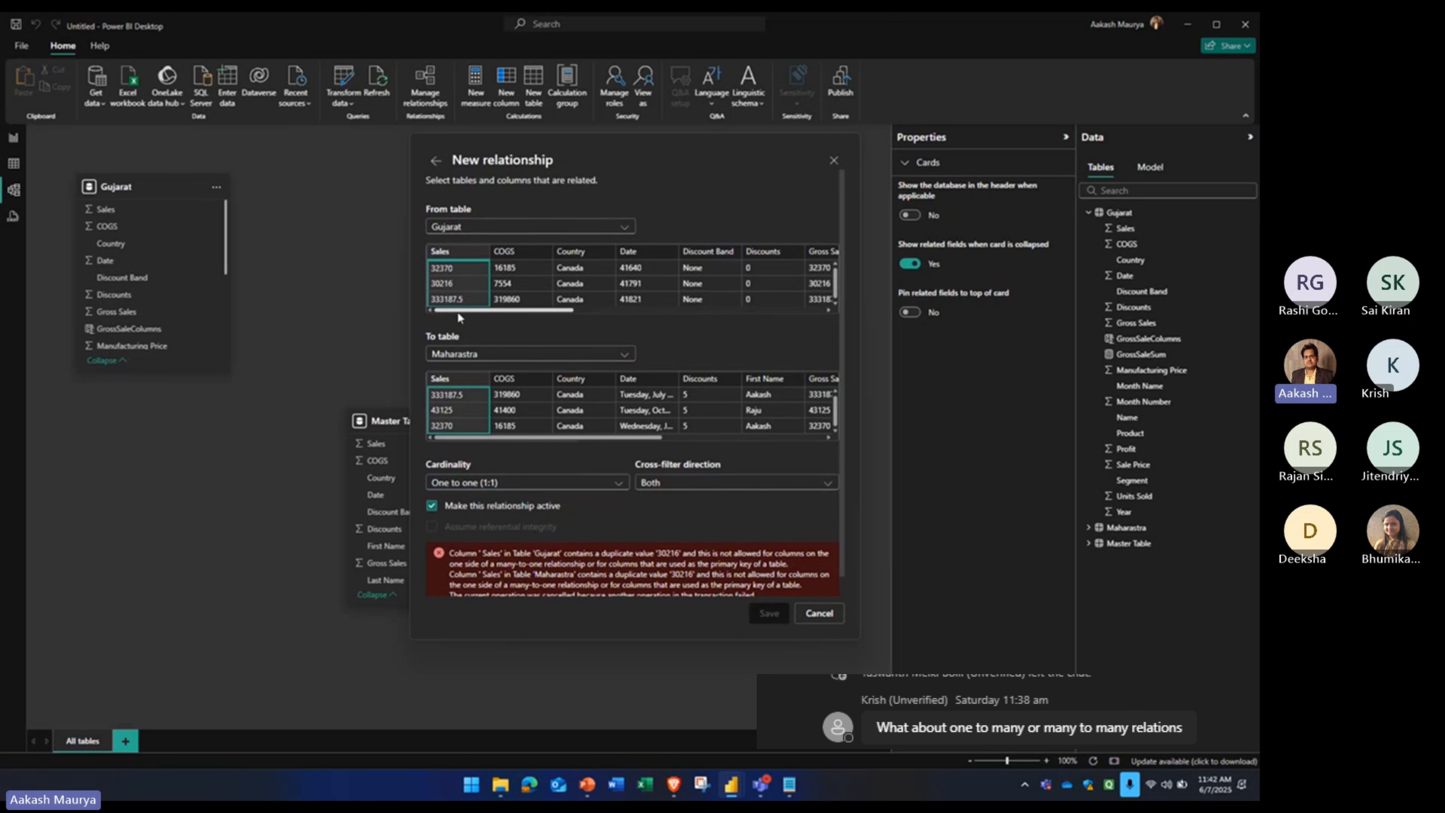
left_click_drag(455, 312, 721, 319)
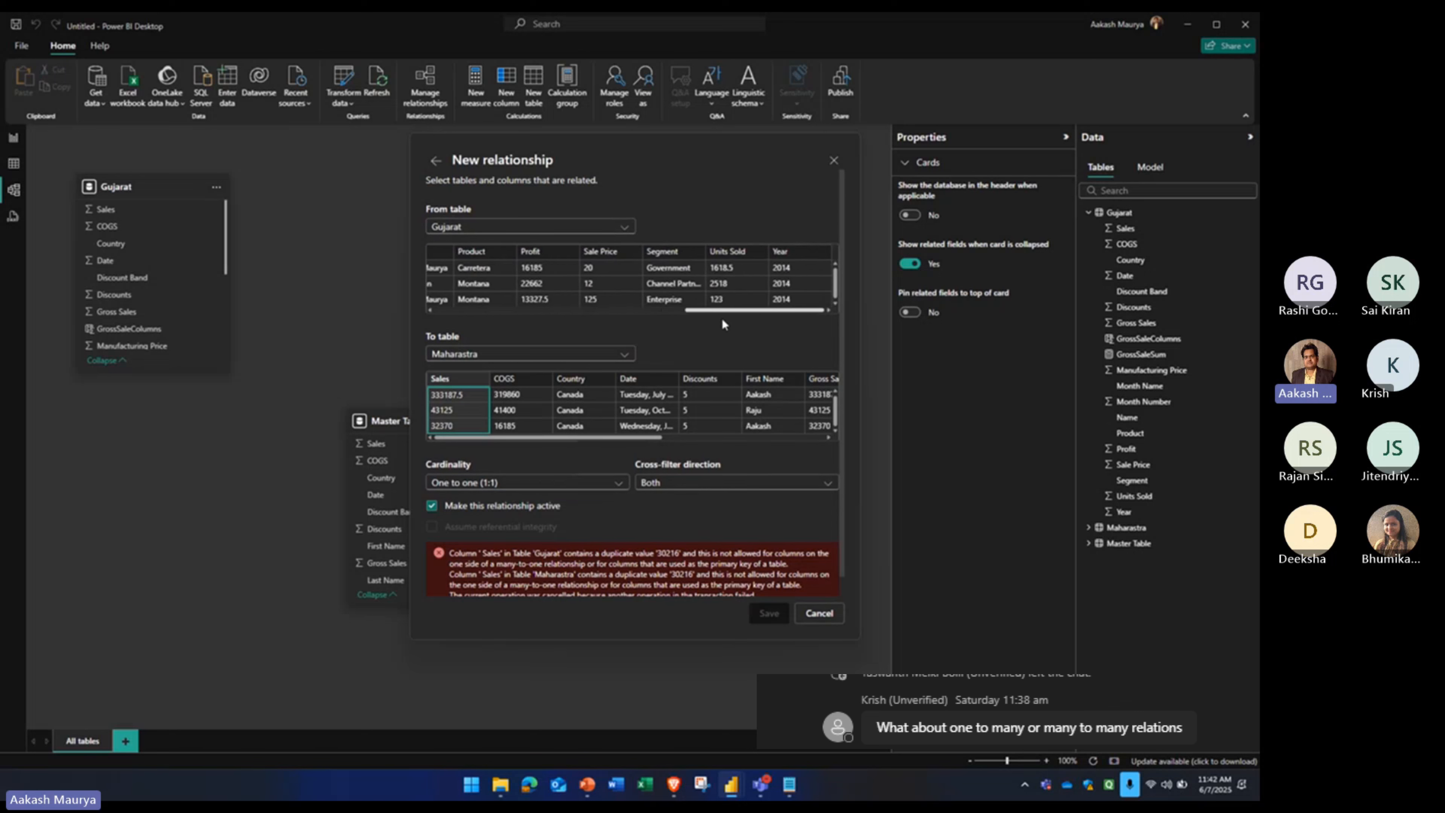
- Switch to Excel and open the Financial Sample workbook
left_click(646, 783)
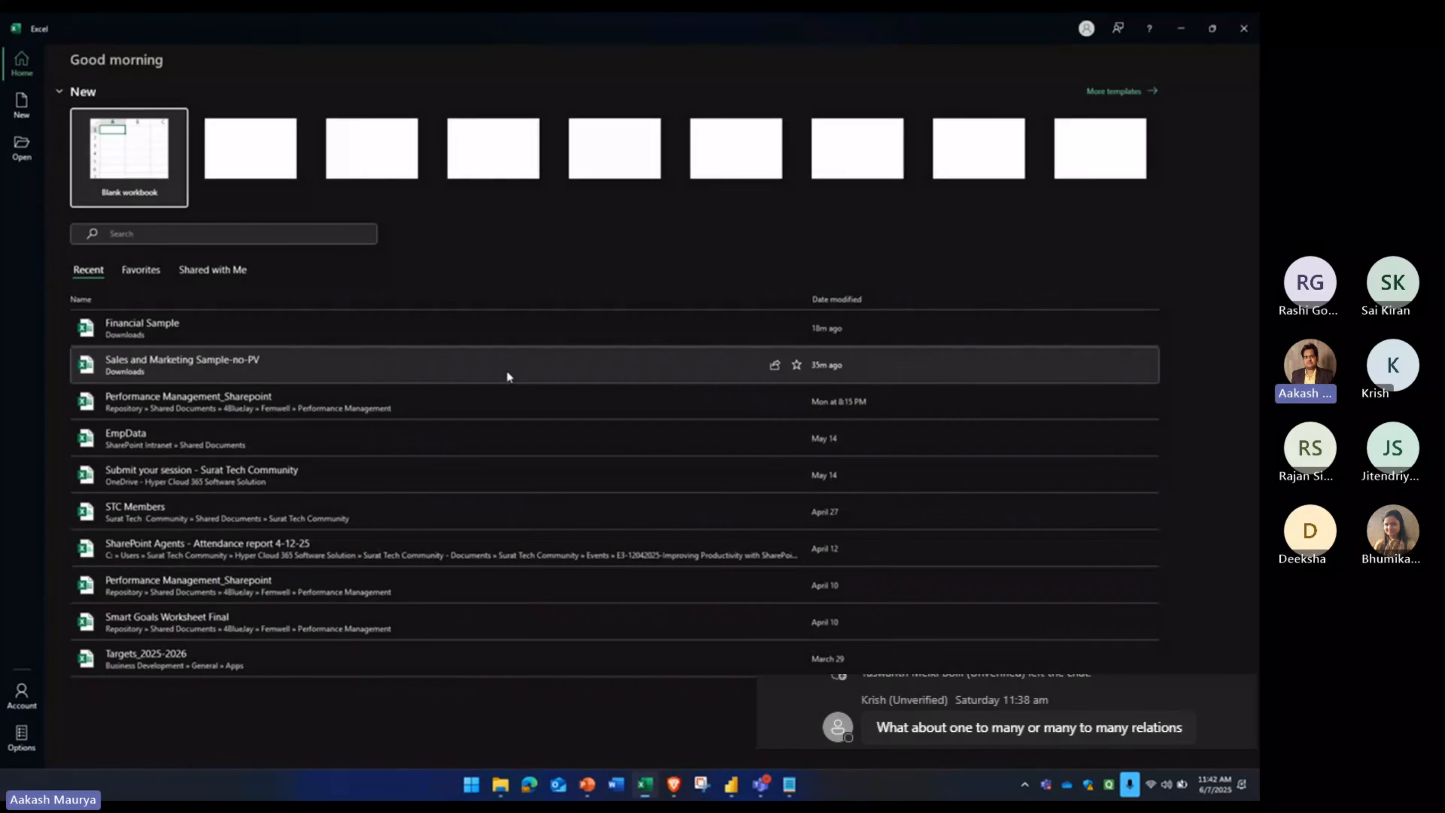
left_click(192, 321)
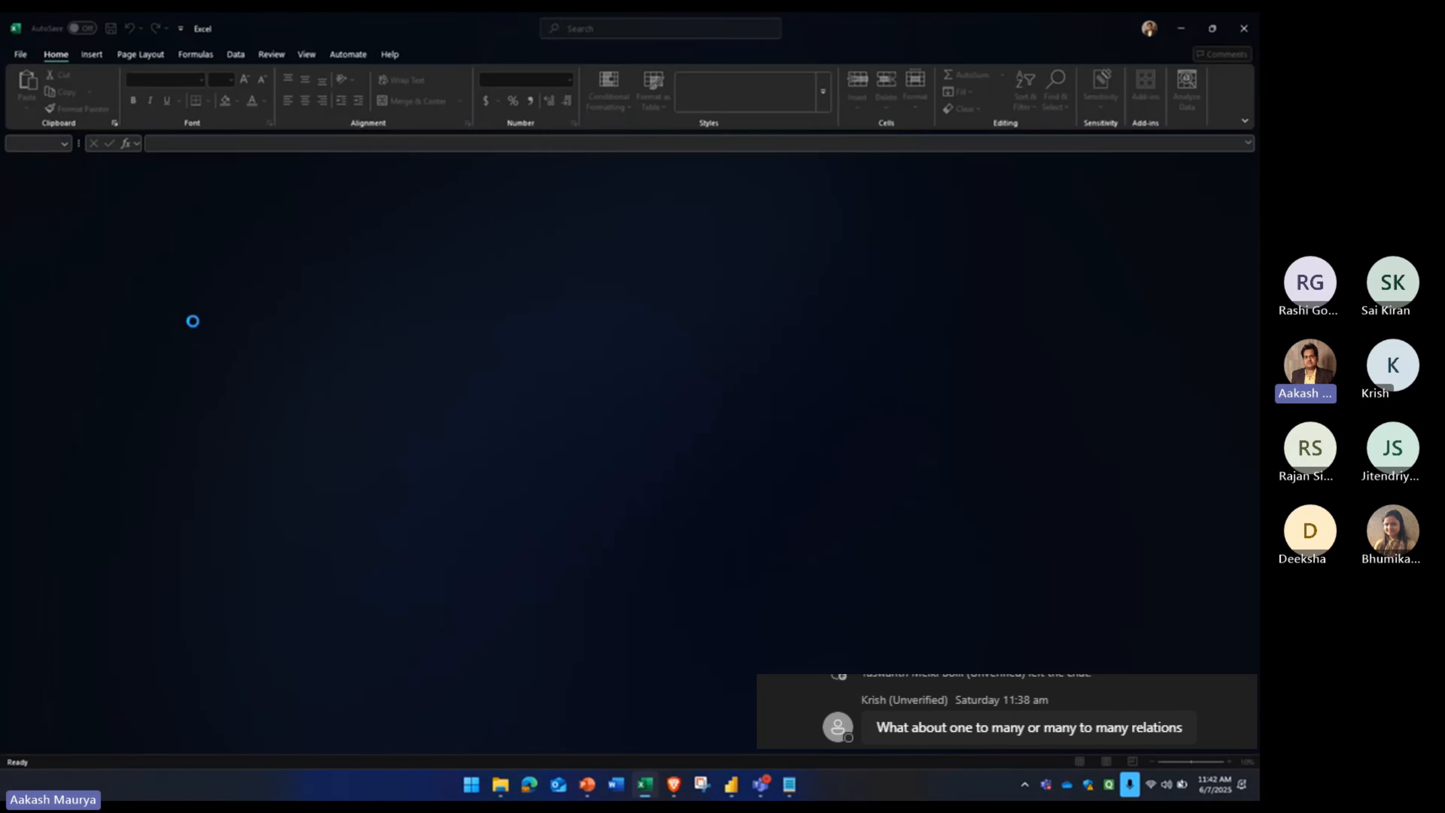
- Try adding an ID column before the Segment column and undo the insertion
right_click(46, 161)
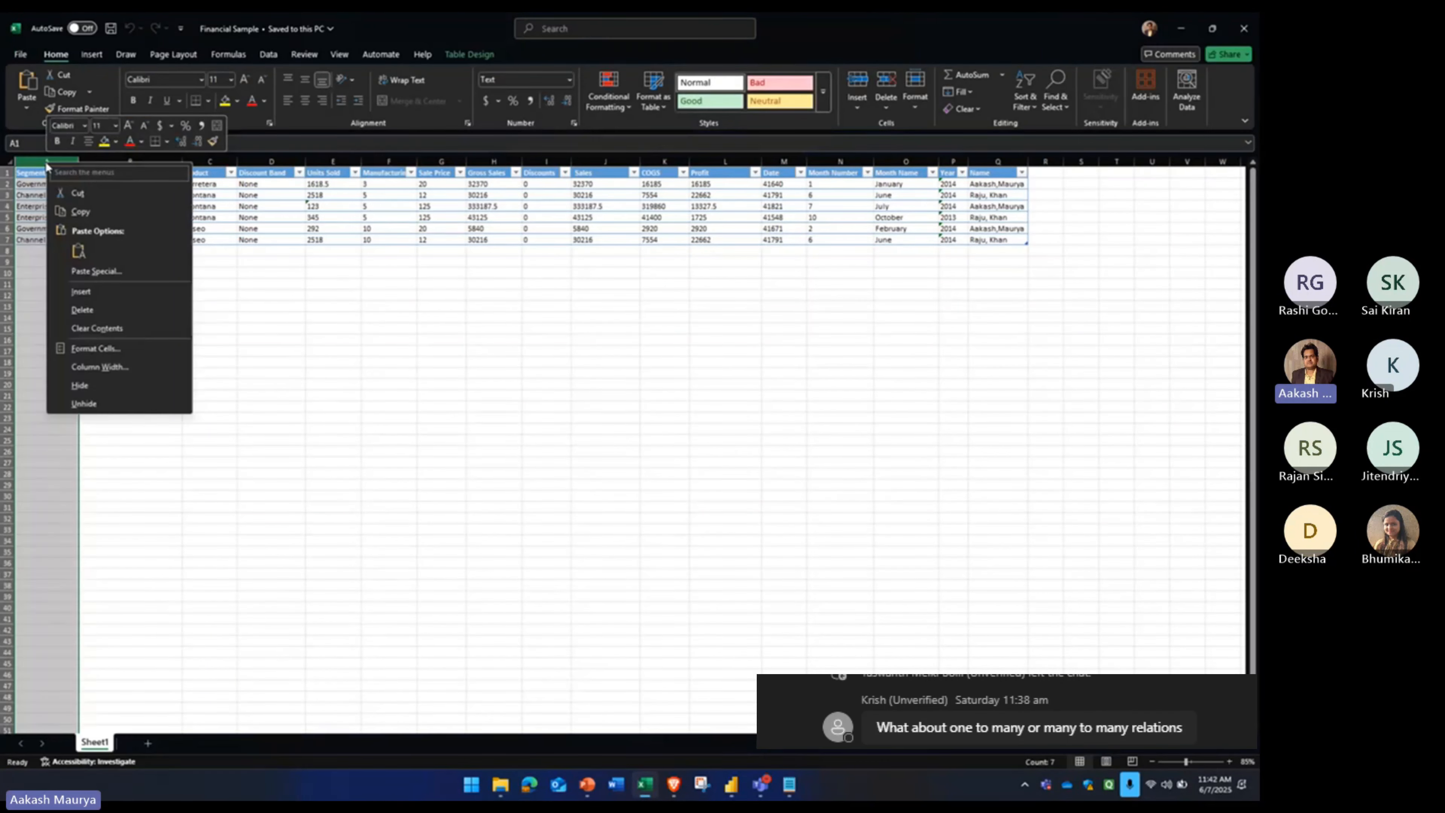
left_click(95, 294)
left_click(35, 172)
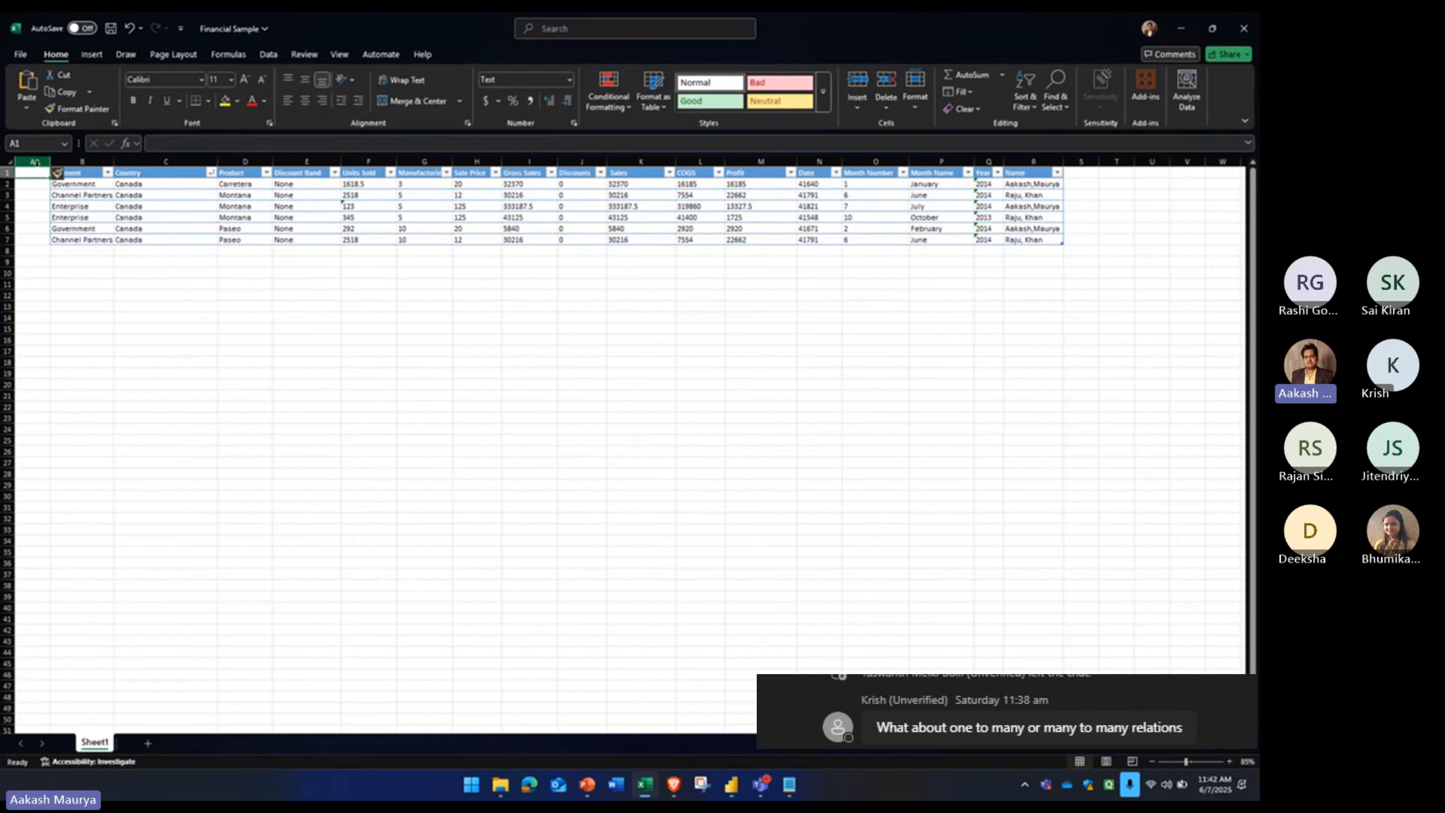
type("ID")
key("Return")
key("ctrl+z")
key("ctrl+z")
- Add an ID column after the Name column and number its six data rows 1 to 6
left_click(1044, 174)
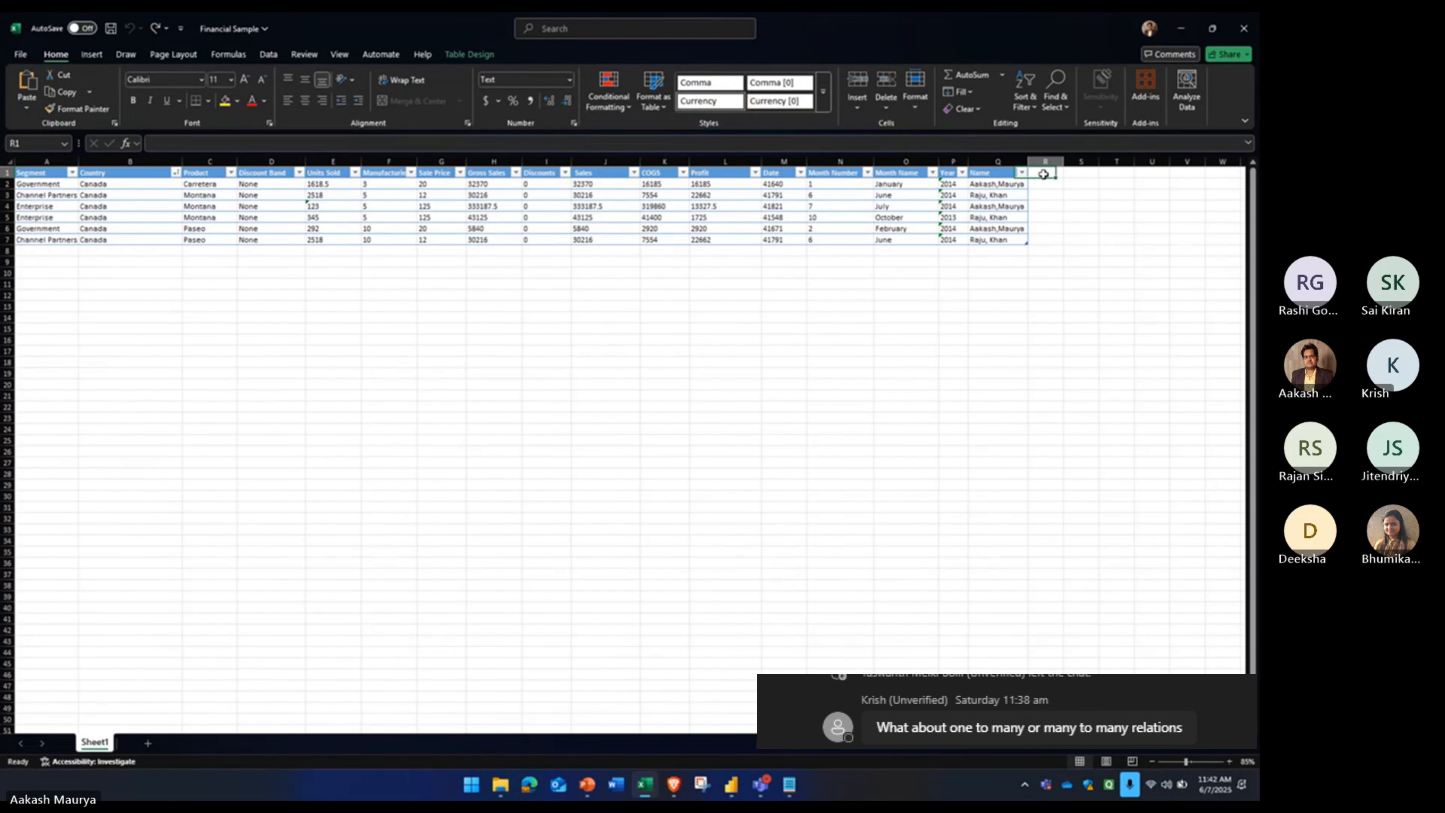
type("ID")
key("Return")
type("1")
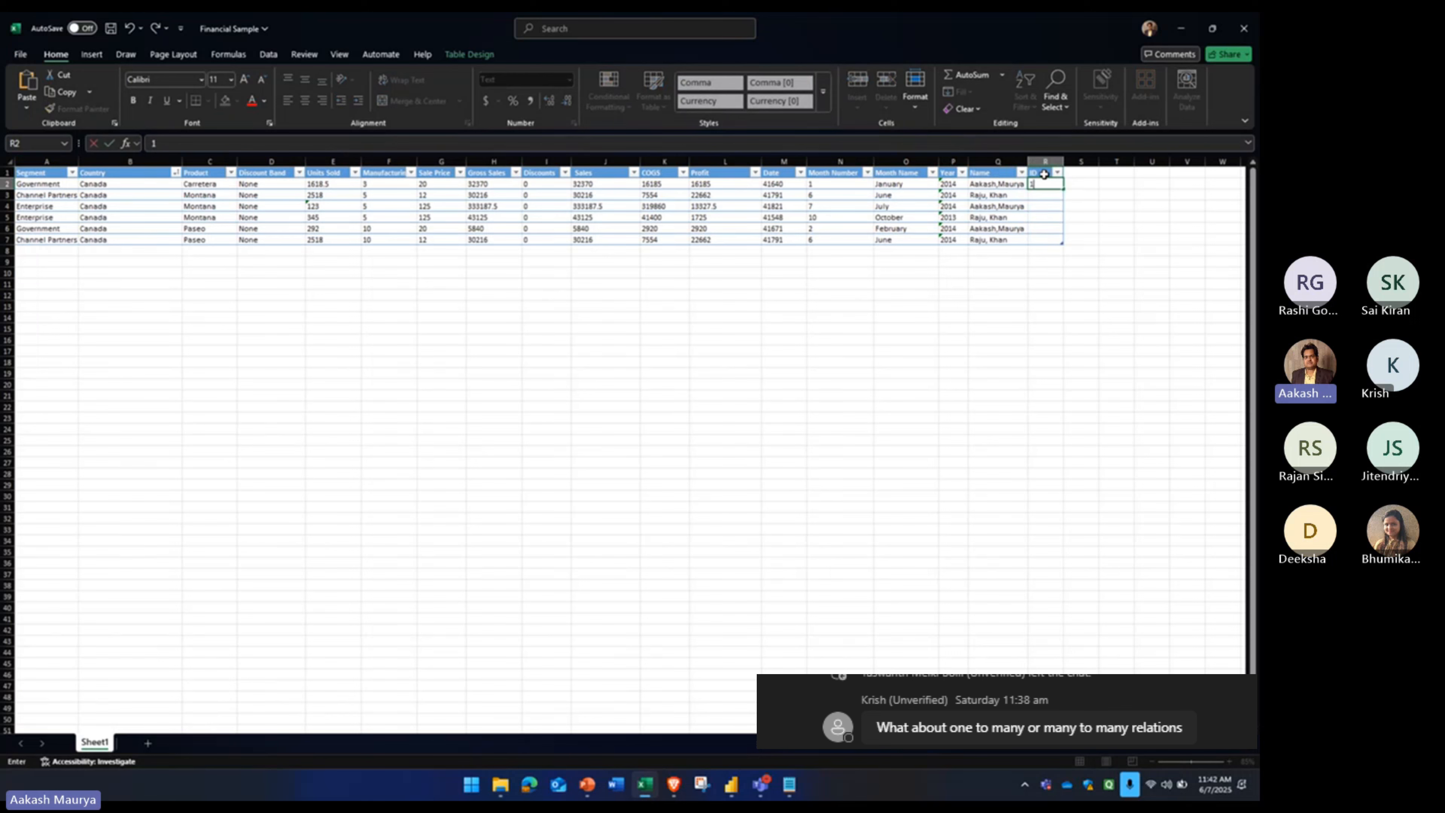
key("Return")
type("2")
key("Return")
type("3")
key("Return")
type("4")
key("Return")
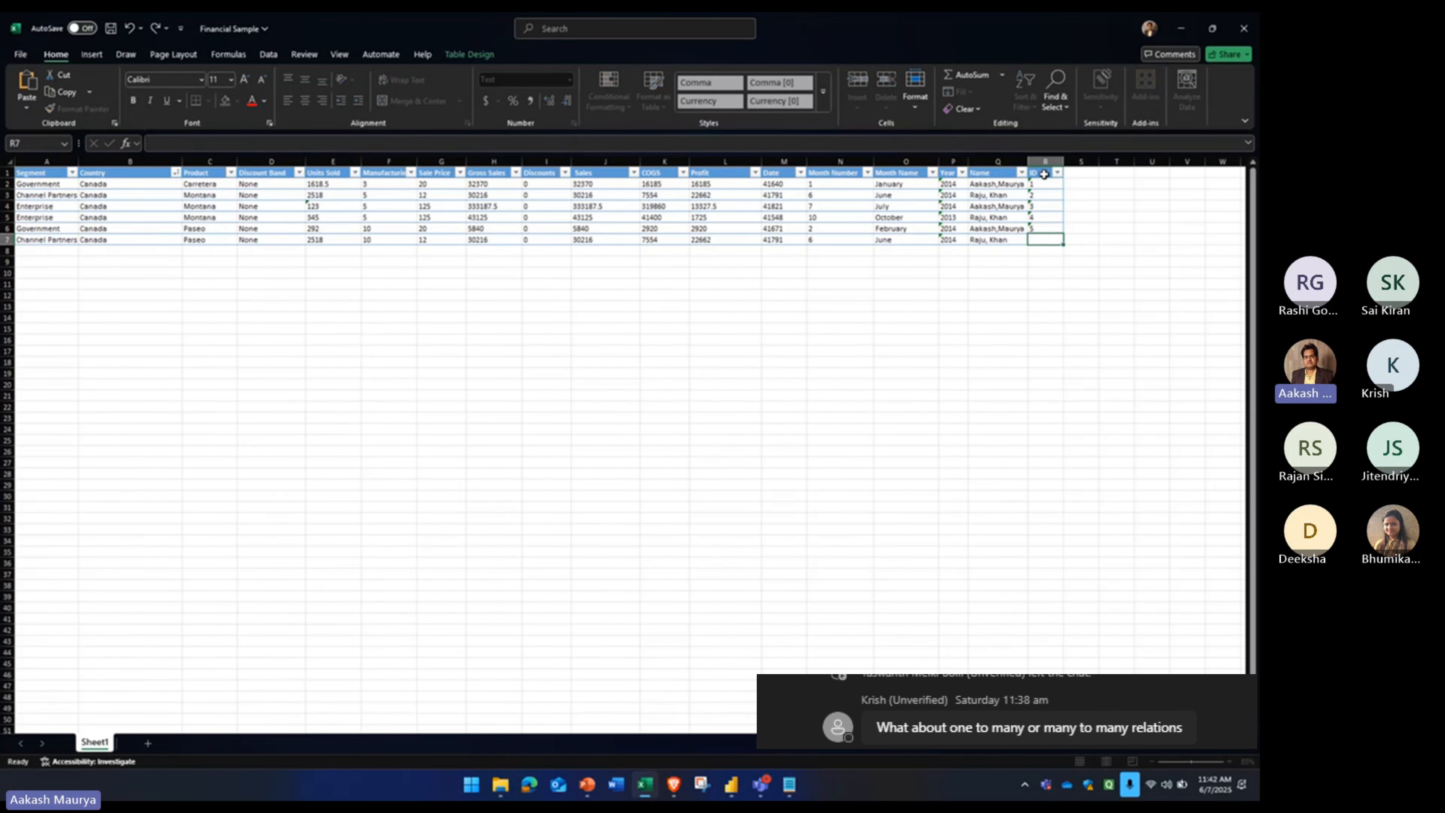
type("5")
key("Return")
type("6")
key("Return")
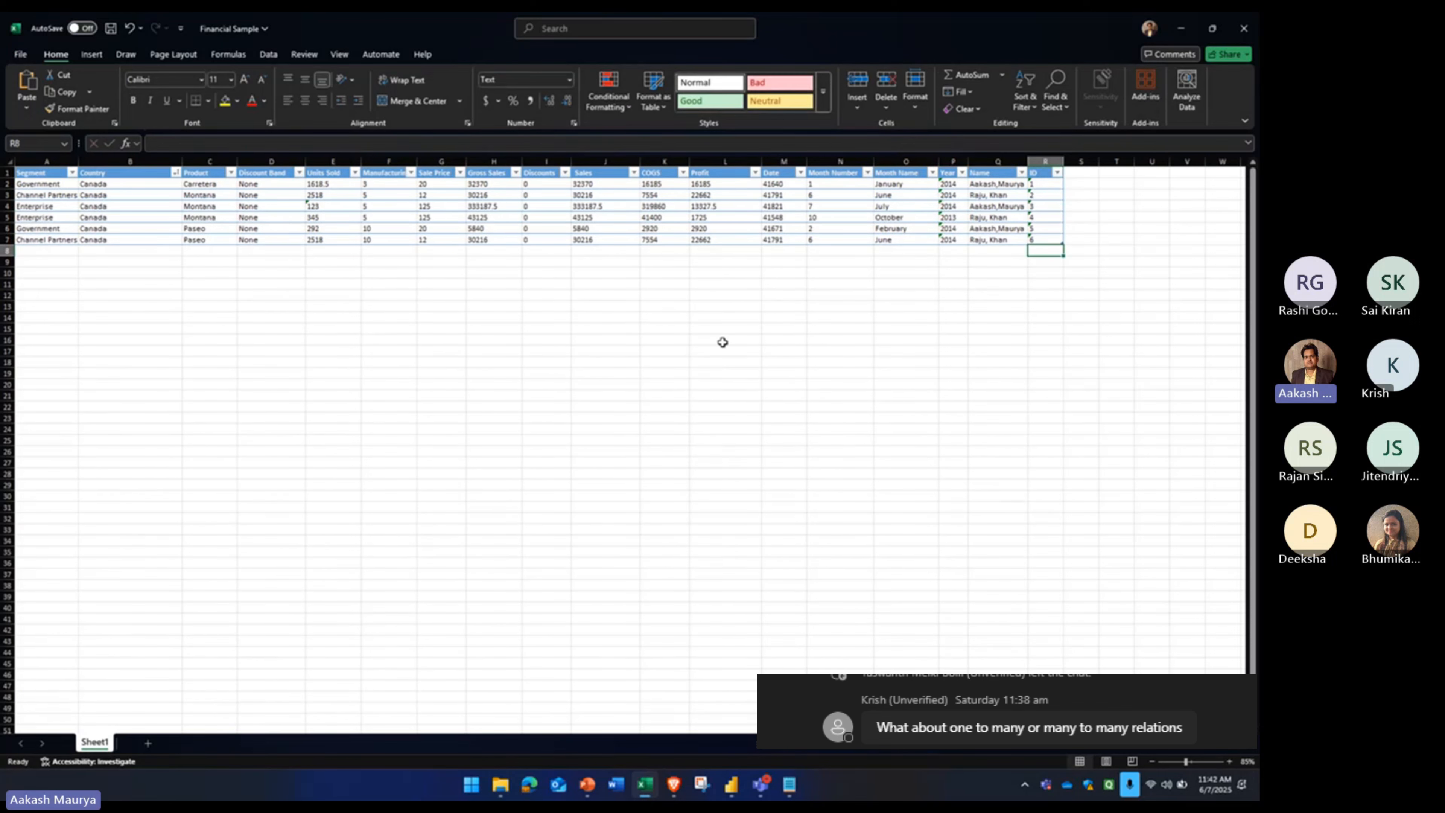
- Add a second worksheet to the workbook and copy the whole Sheet1 data table, including the ID column, into it
left_click(147, 744)
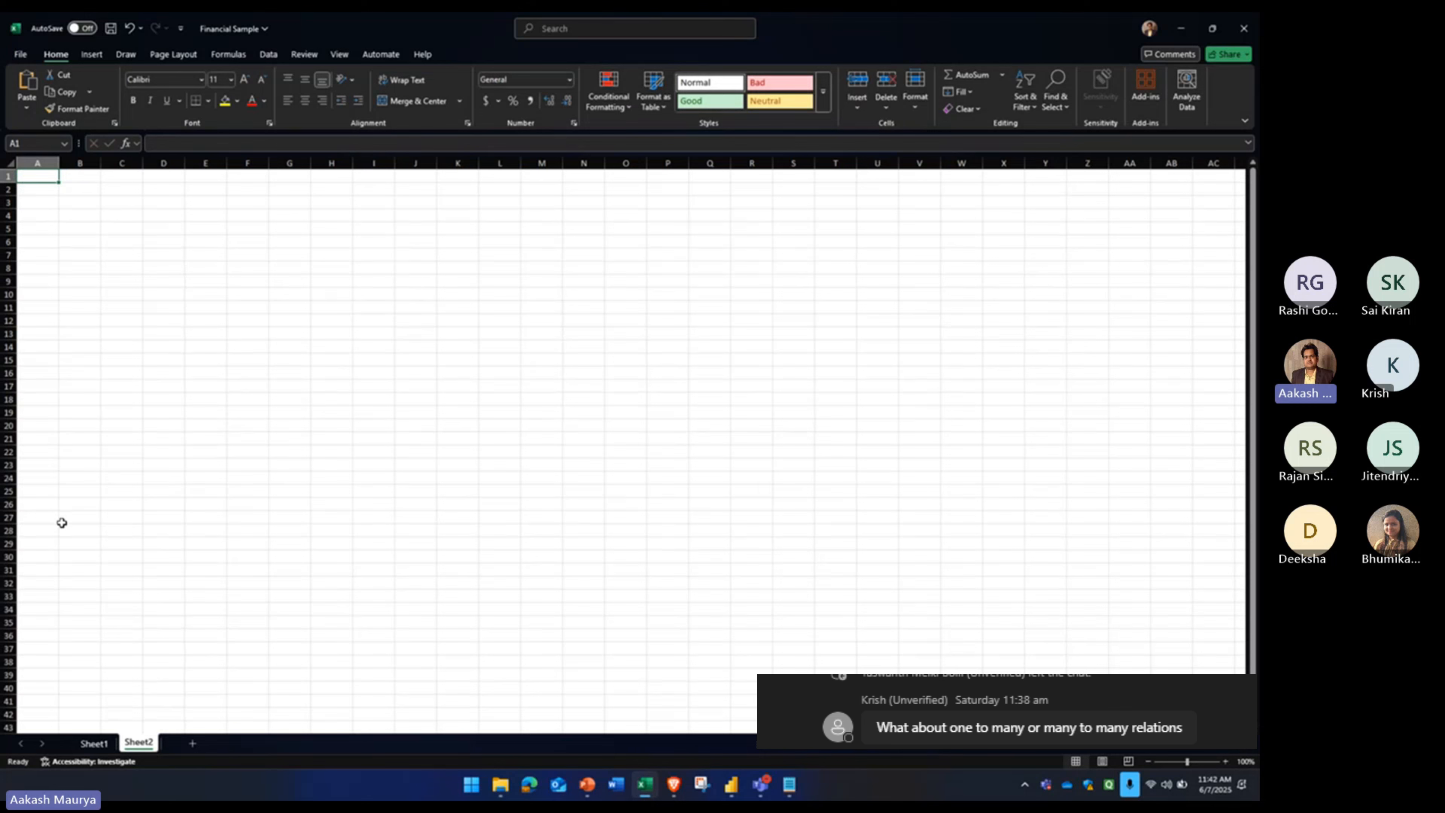
left_click(91, 747)
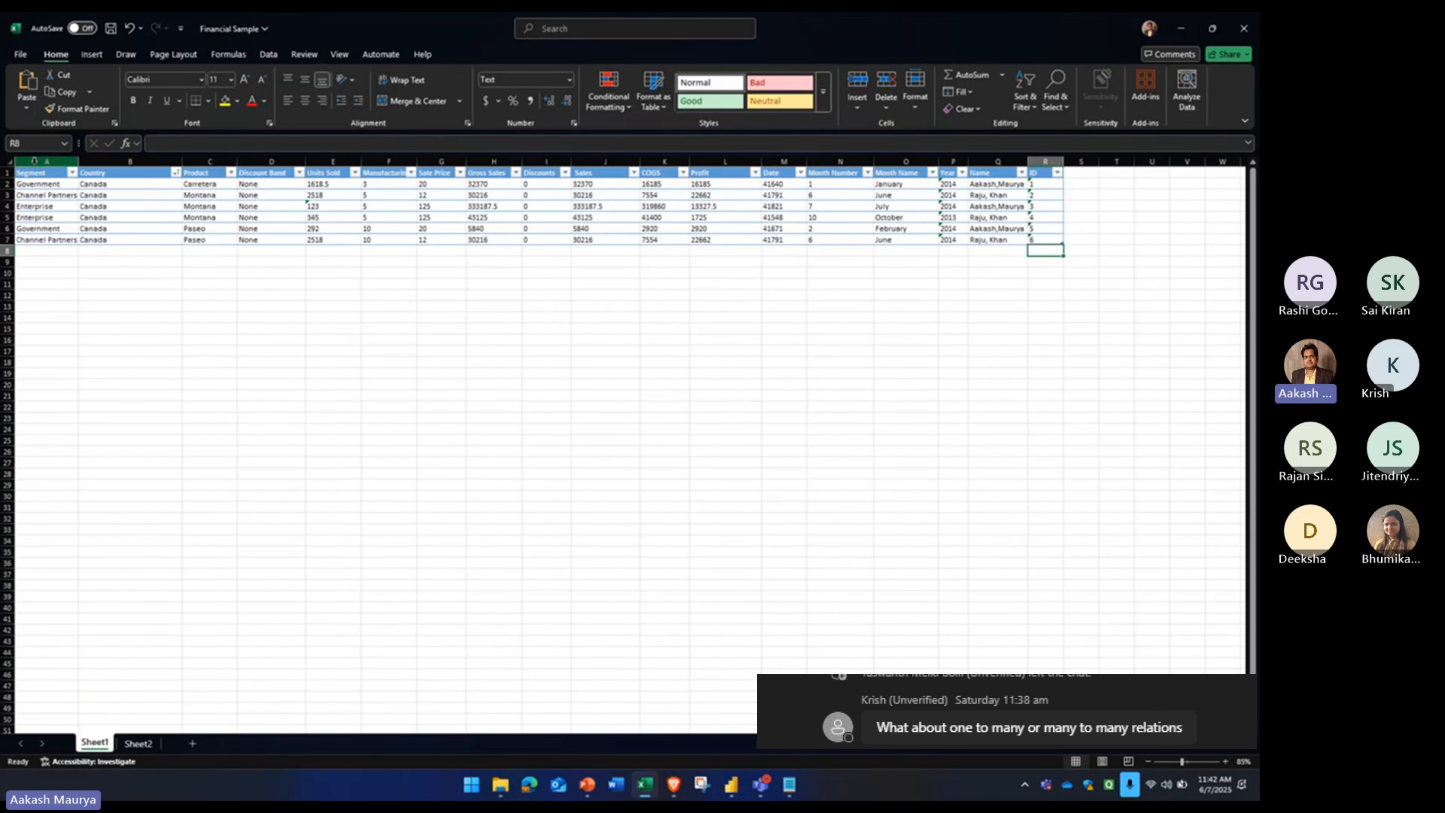
left_click(47, 161)
left_click(46, 206)
left_click(26, 173)
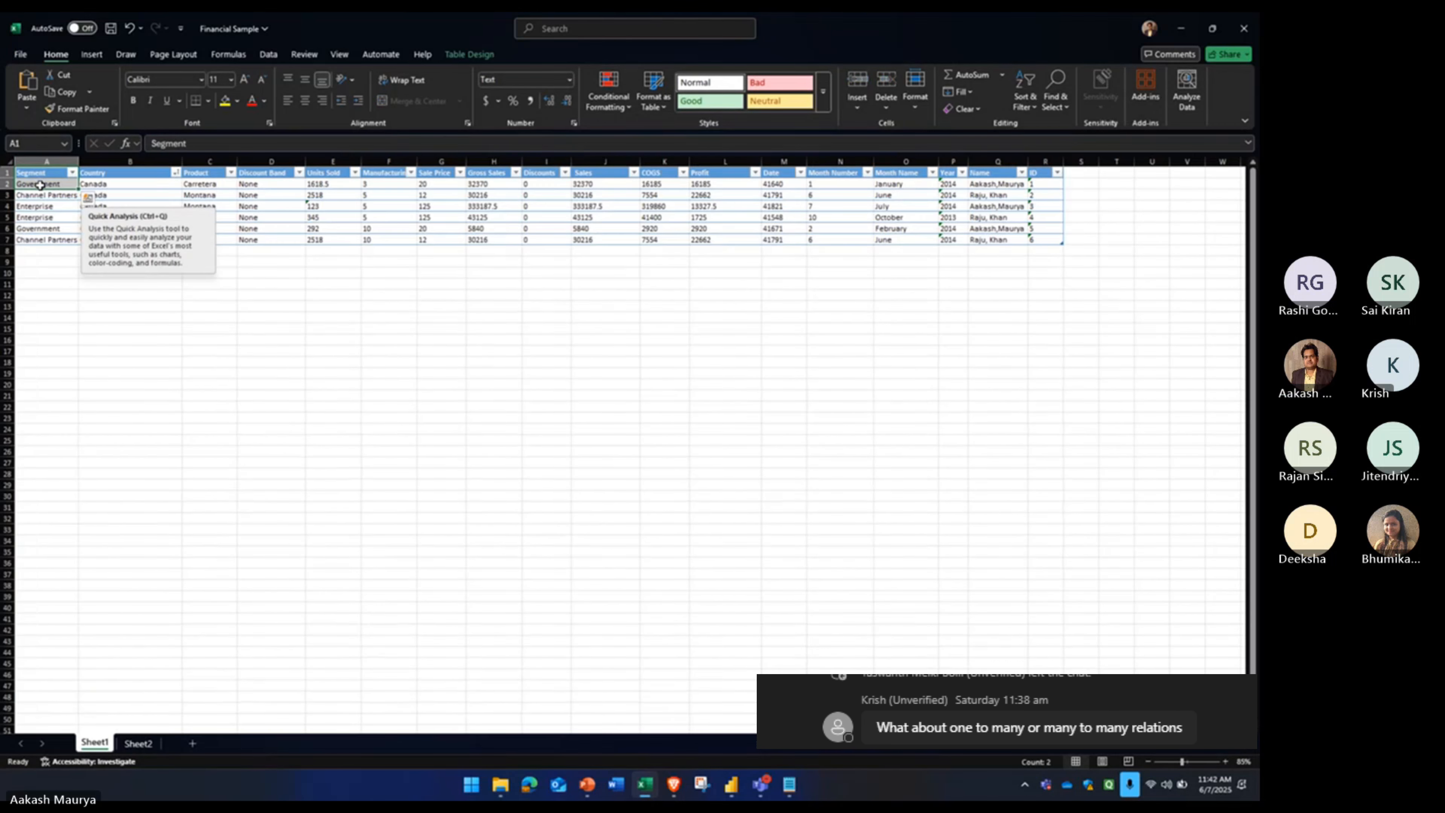
left_click_drag(26, 172, 618, 237)
key("ctrl+c")
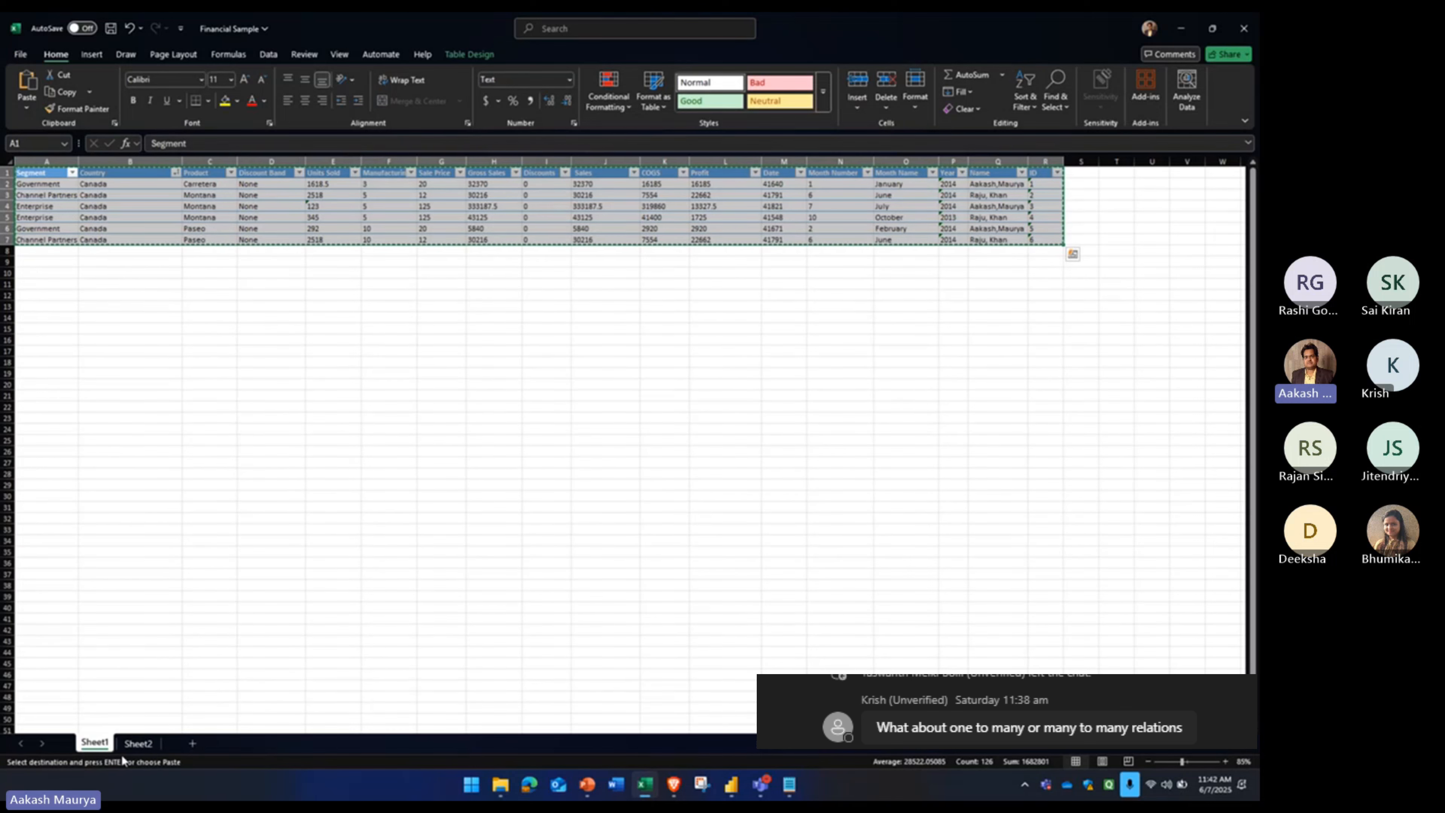
left_click(131, 744)
key("ctrl+v")
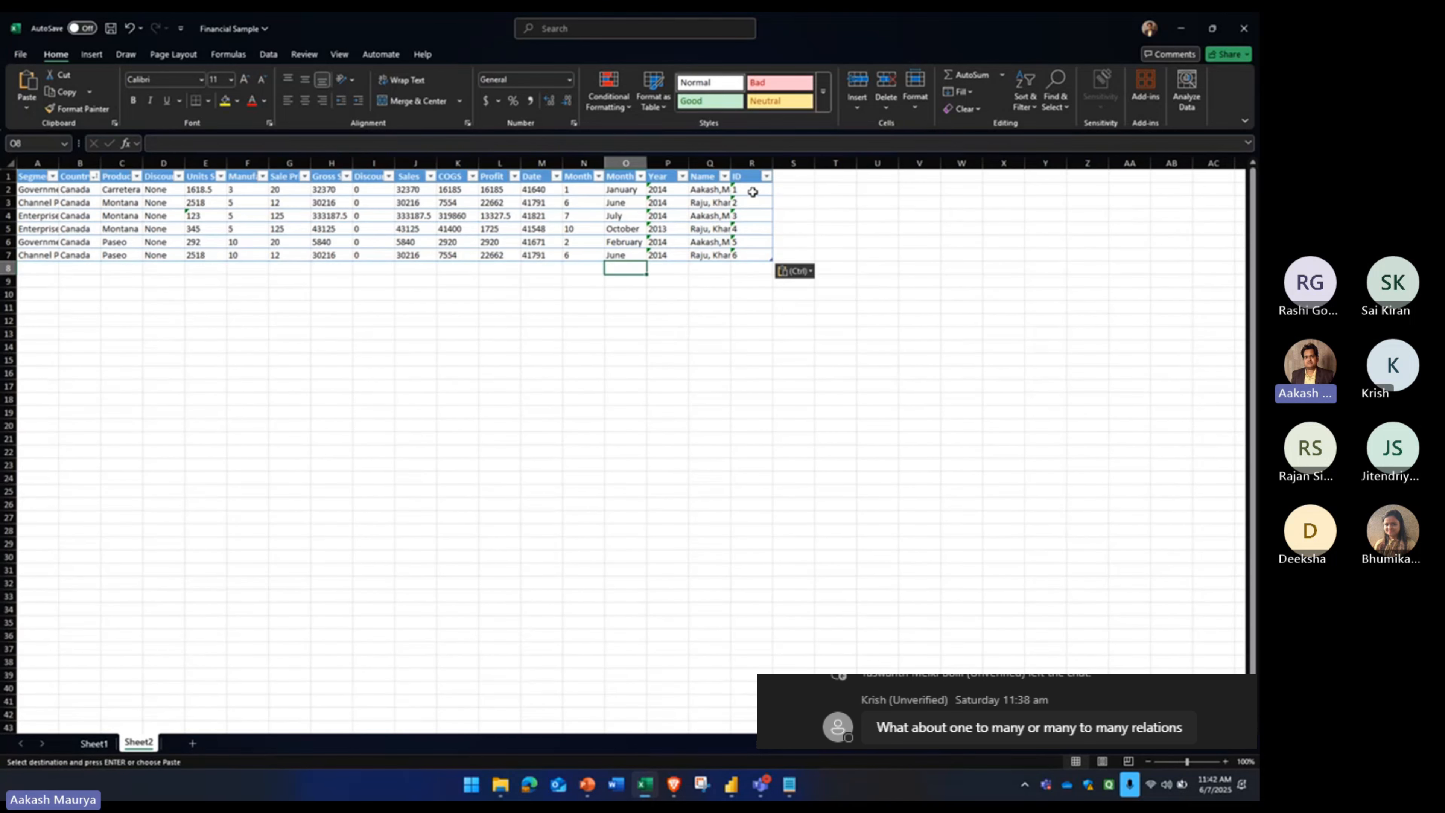
- In Sheet2's ID column, set the first two data rows to 1, the fifth to 2 and the sixth to 5
left_click(752, 190)
type("1")
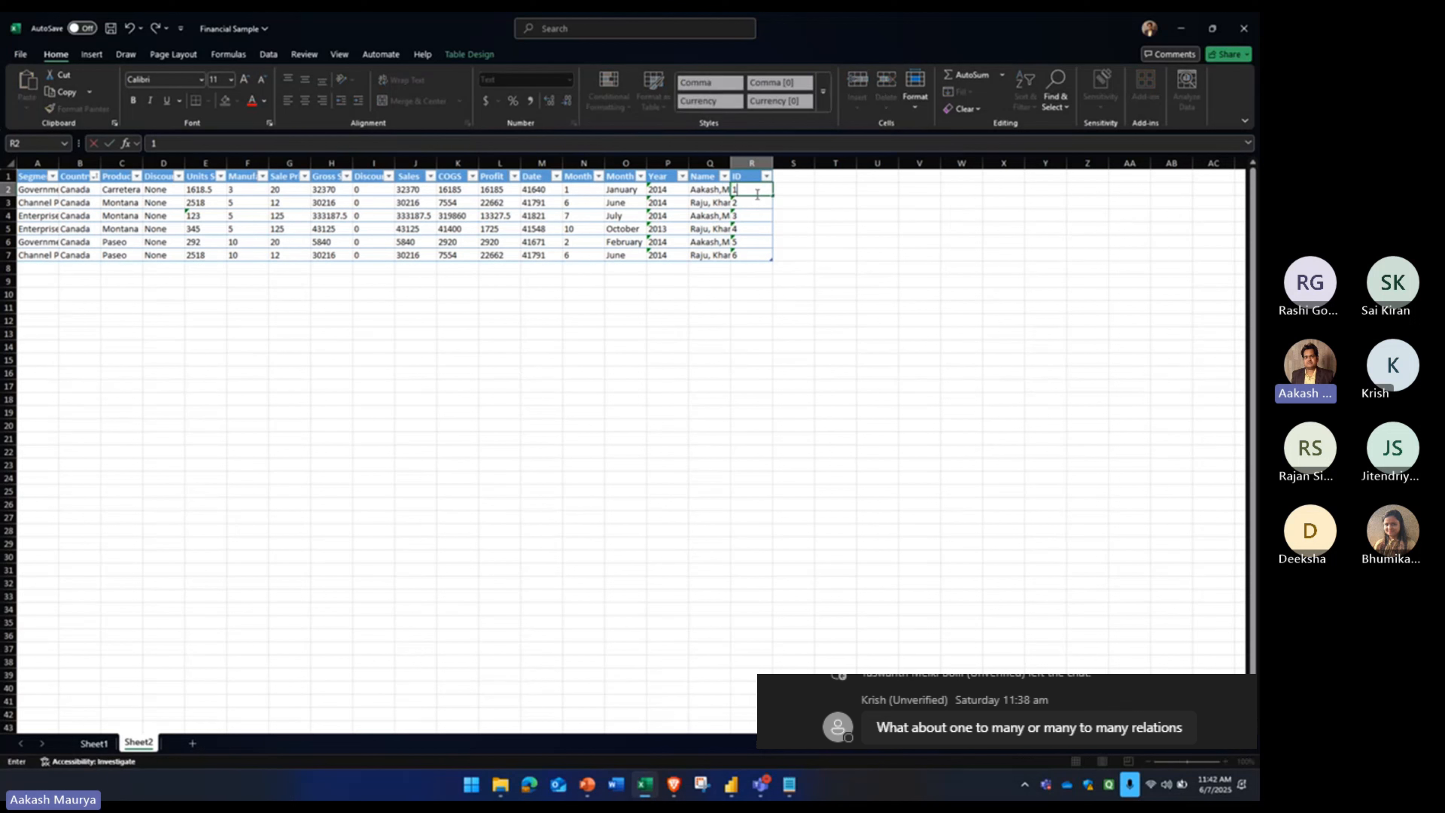
key("Return")
type("1")
key("Return")
key("Down")
key("Down")
type("2")
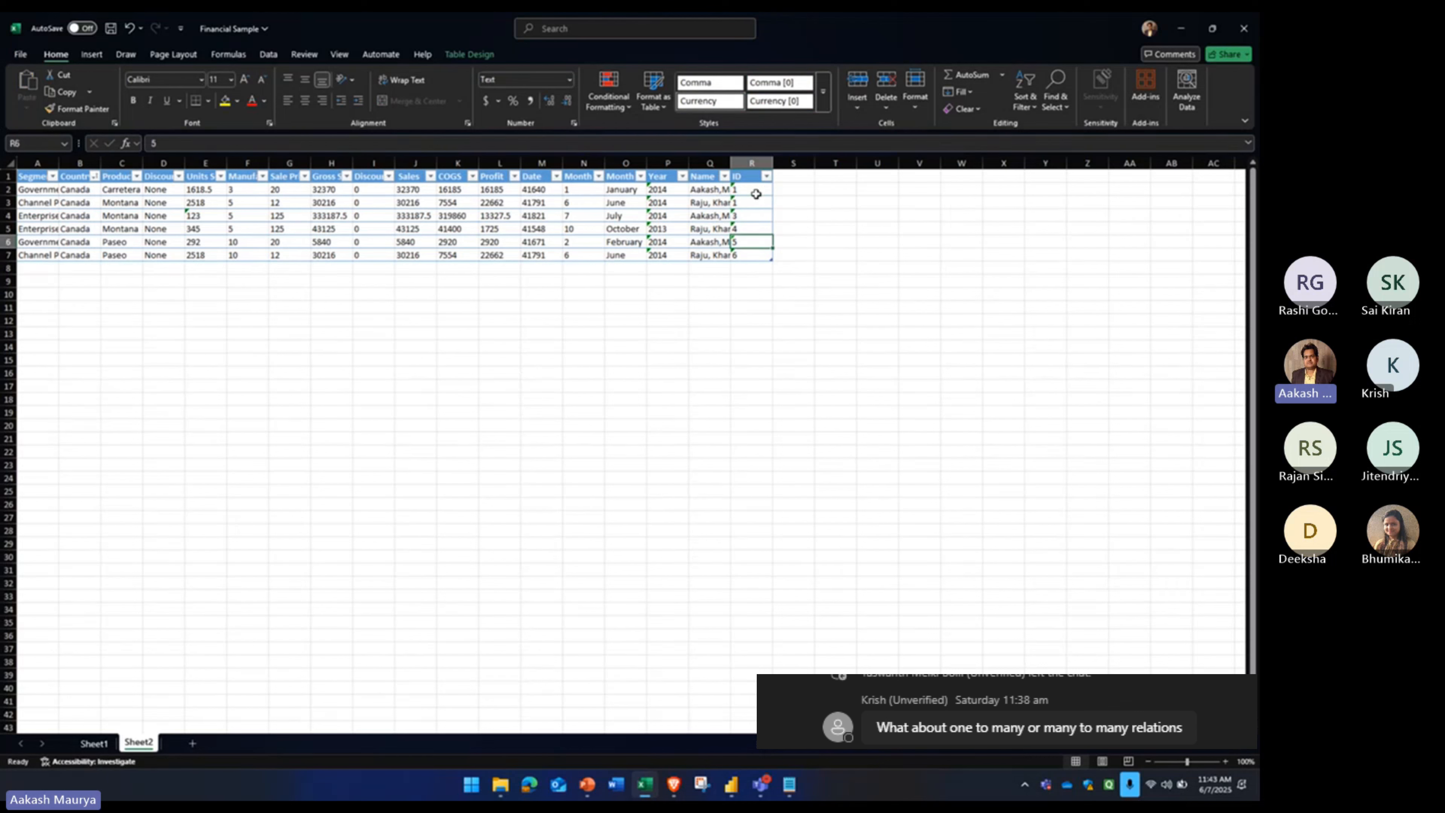
key("Return")
type("5")
key("Return")
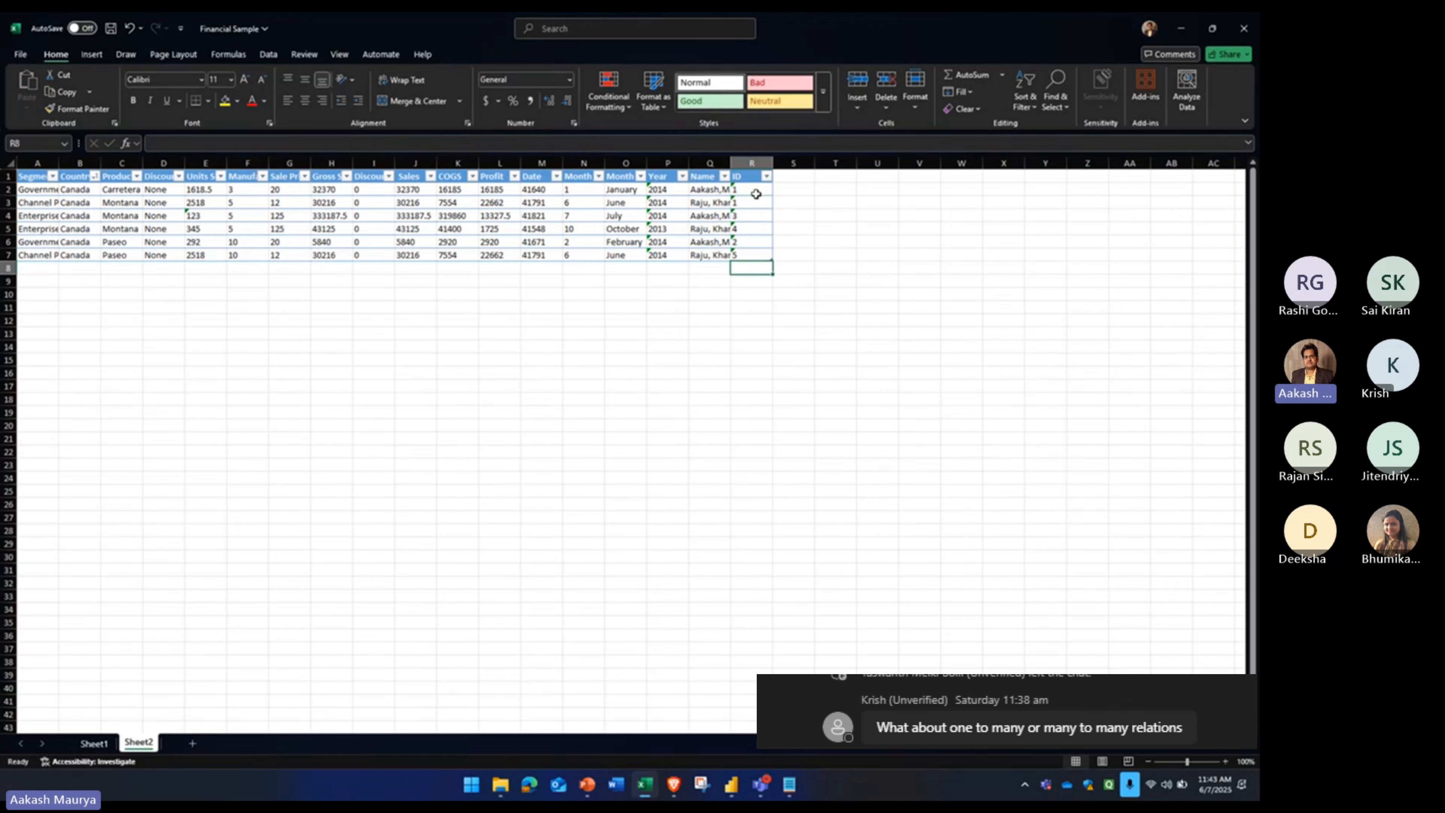
- Save and close the Financial Sample workbook, and dismiss the open relationship dialogs in Power BI
key("ctrl+s")
left_click(416, 242)
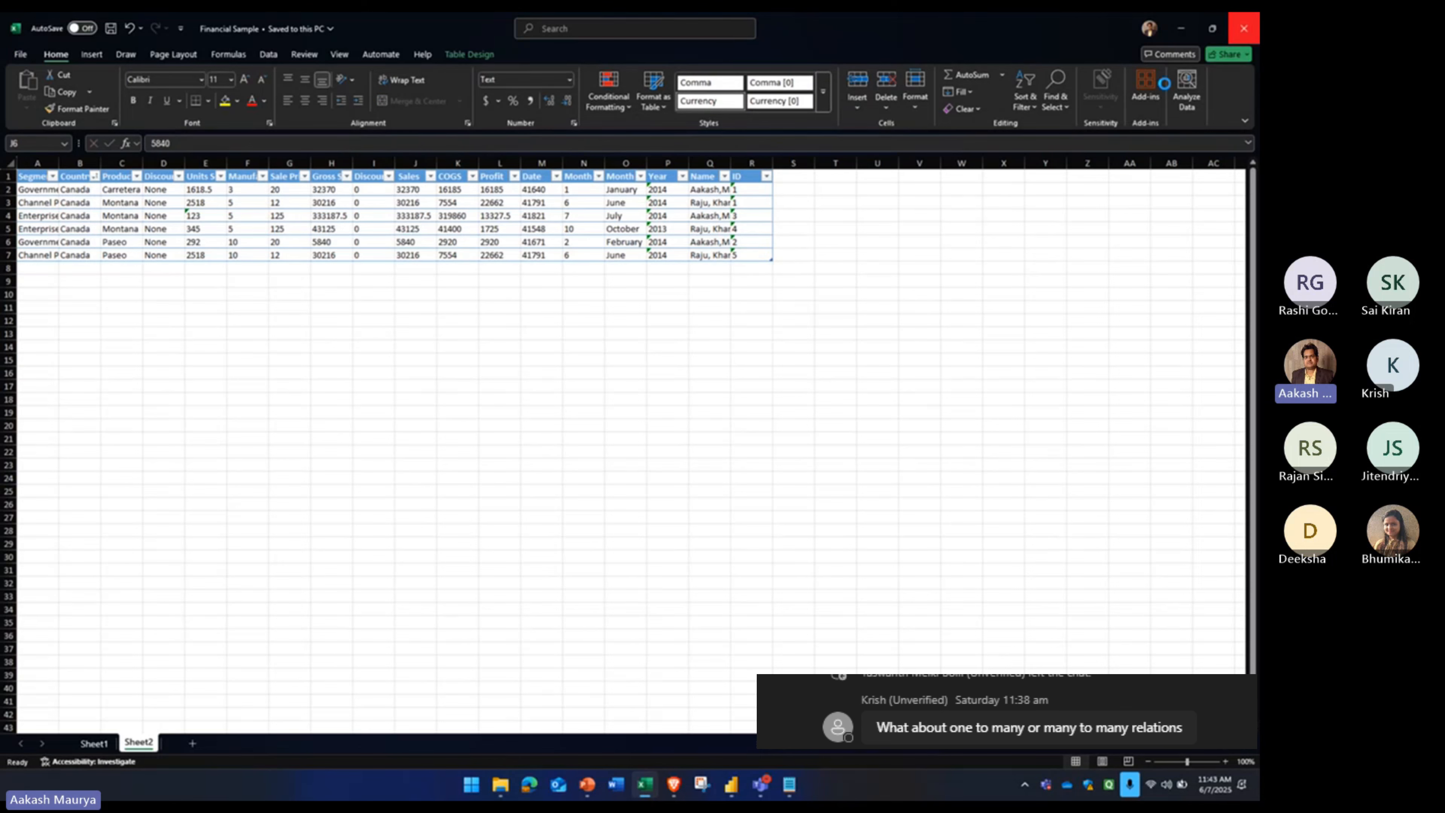
left_click(1244, 27)
left_click(819, 613)
left_click(879, 613)
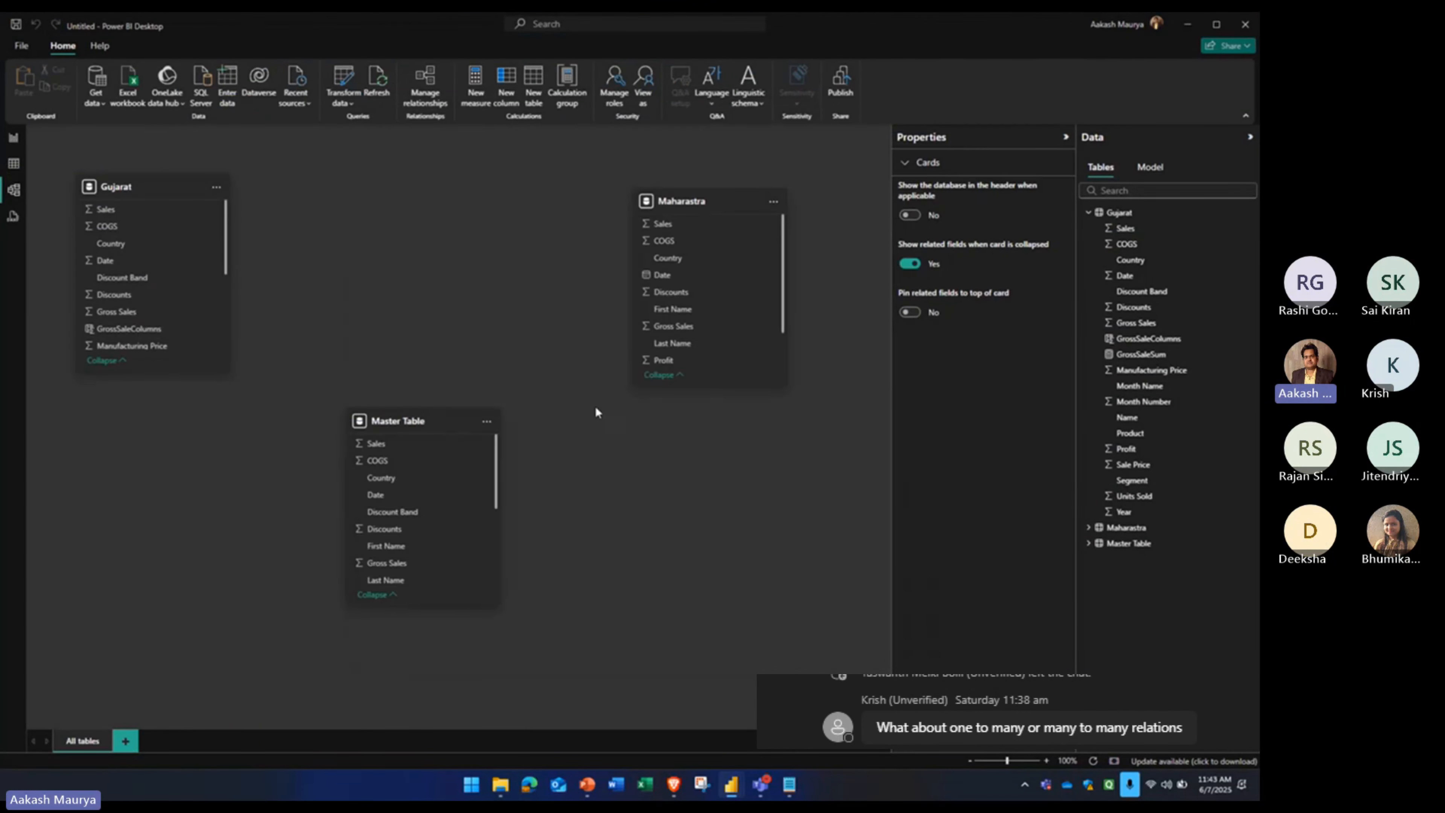
- Import only Sheet2 from the Financial Sample Excel workbook into the model, checking its ID column in the preview
left_click(104, 105)
left_click(112, 146)
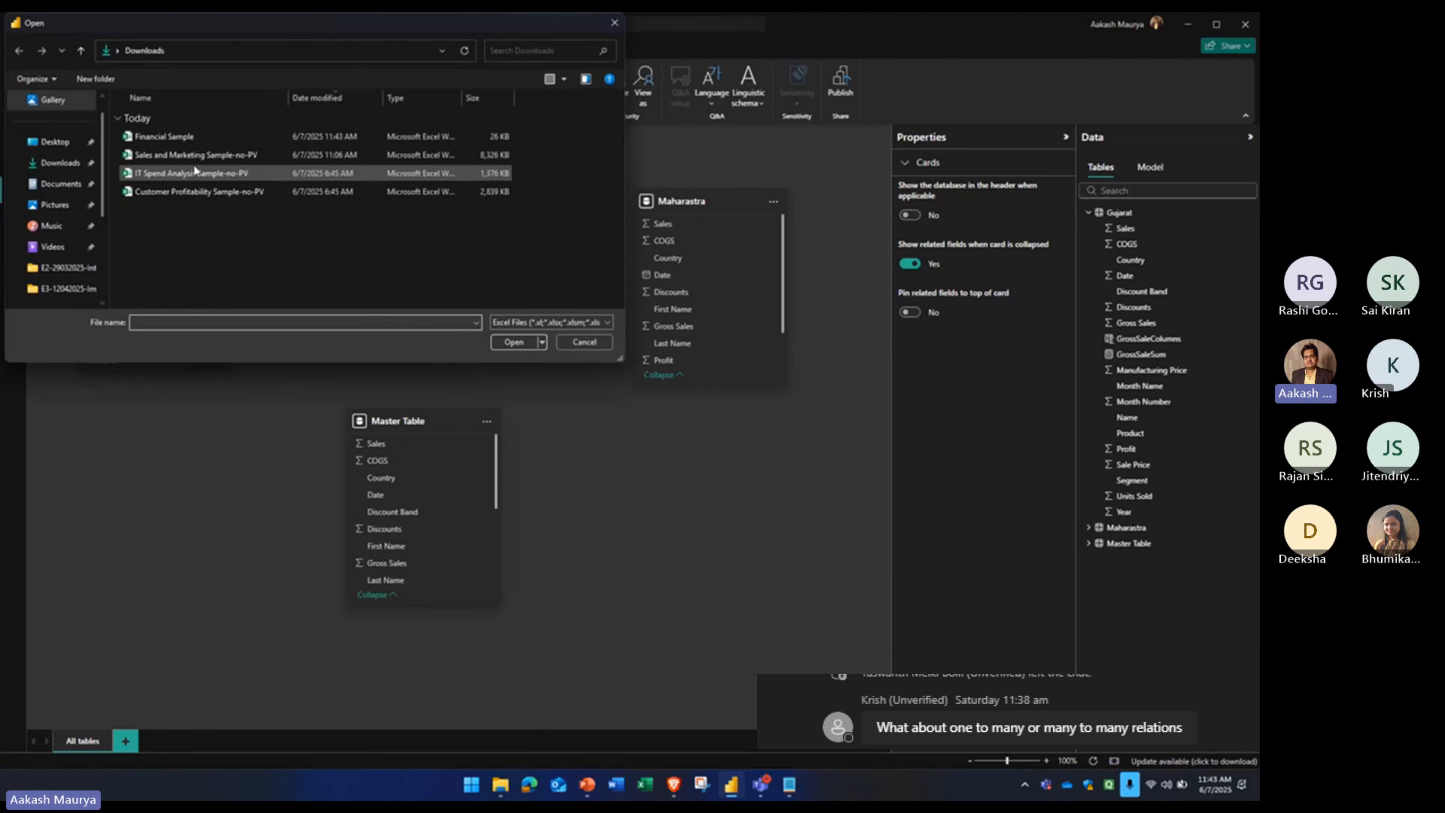
double_click(170, 137)
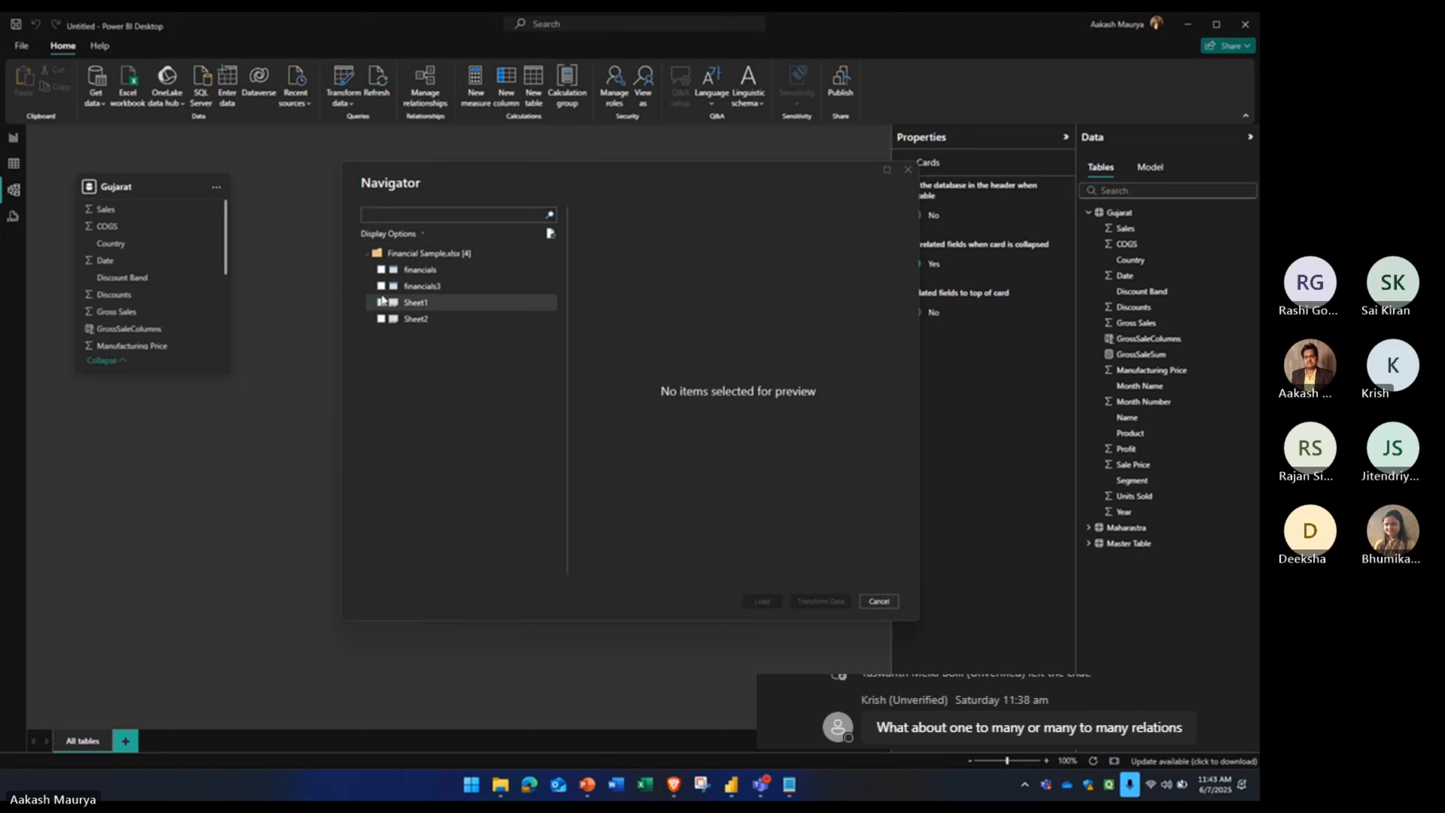
left_click(381, 304)
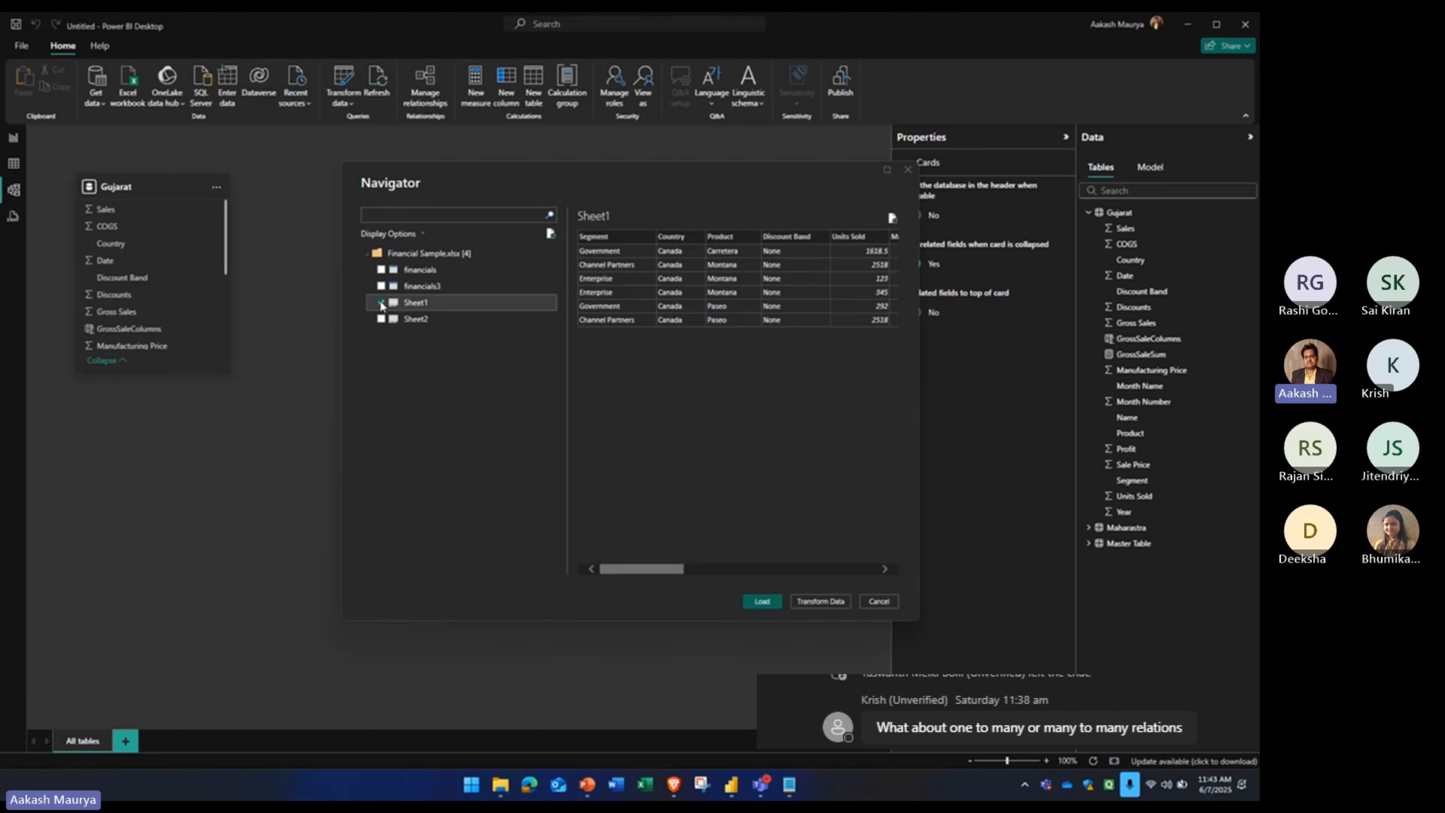
left_click_drag(635, 568, 681, 571)
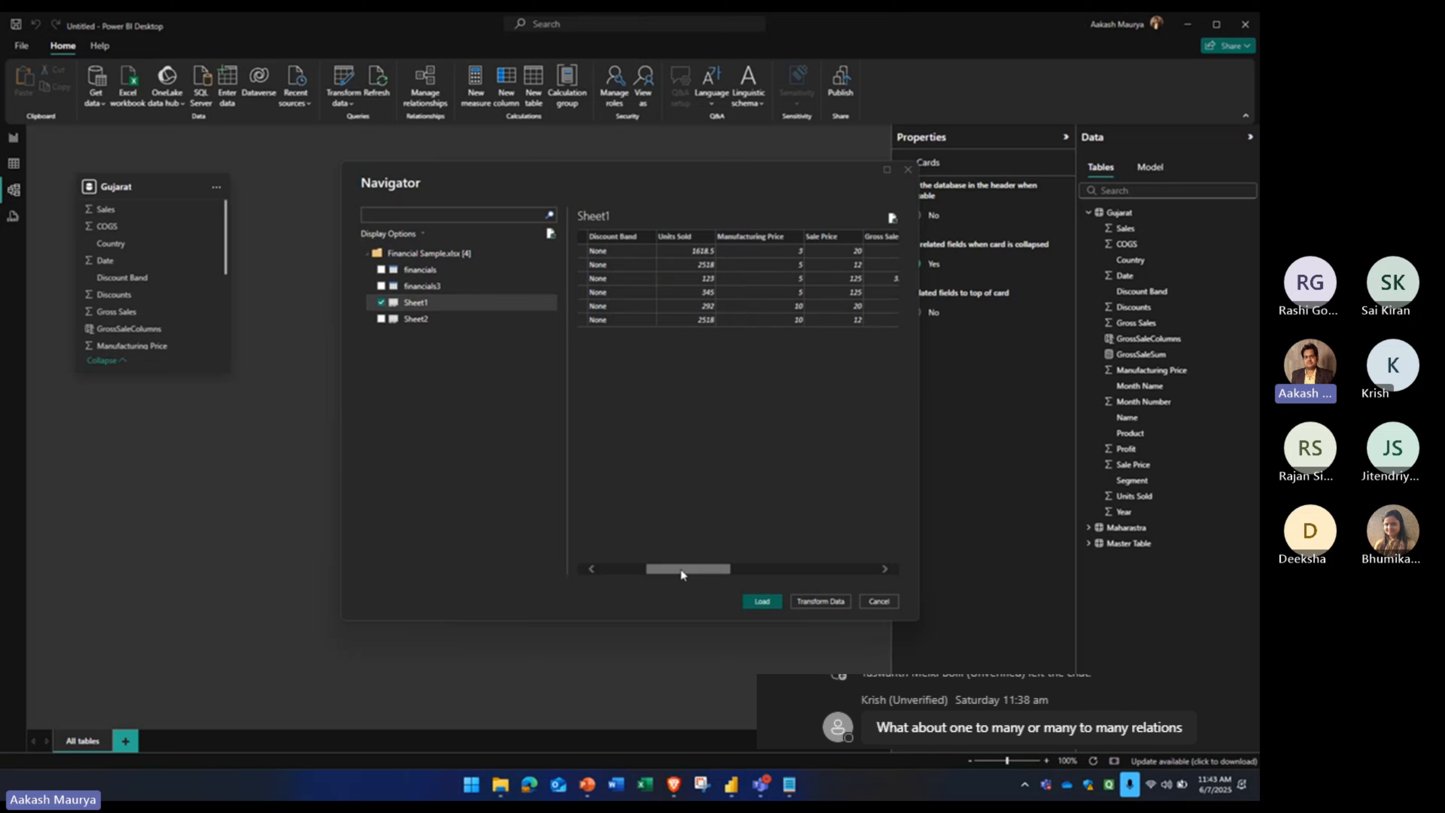
left_click(381, 304)
left_click(382, 319)
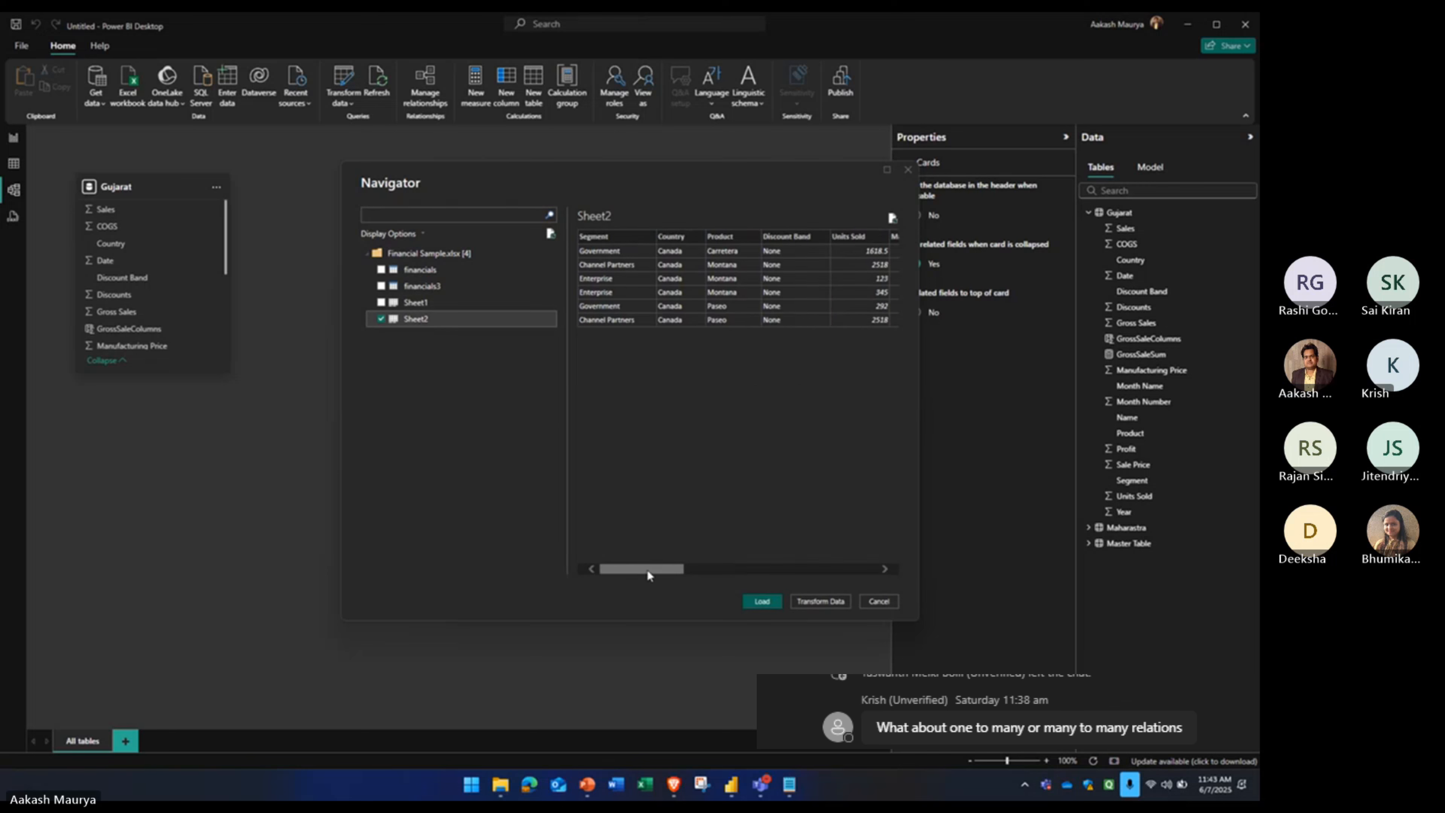
left_click_drag(647, 570, 879, 572)
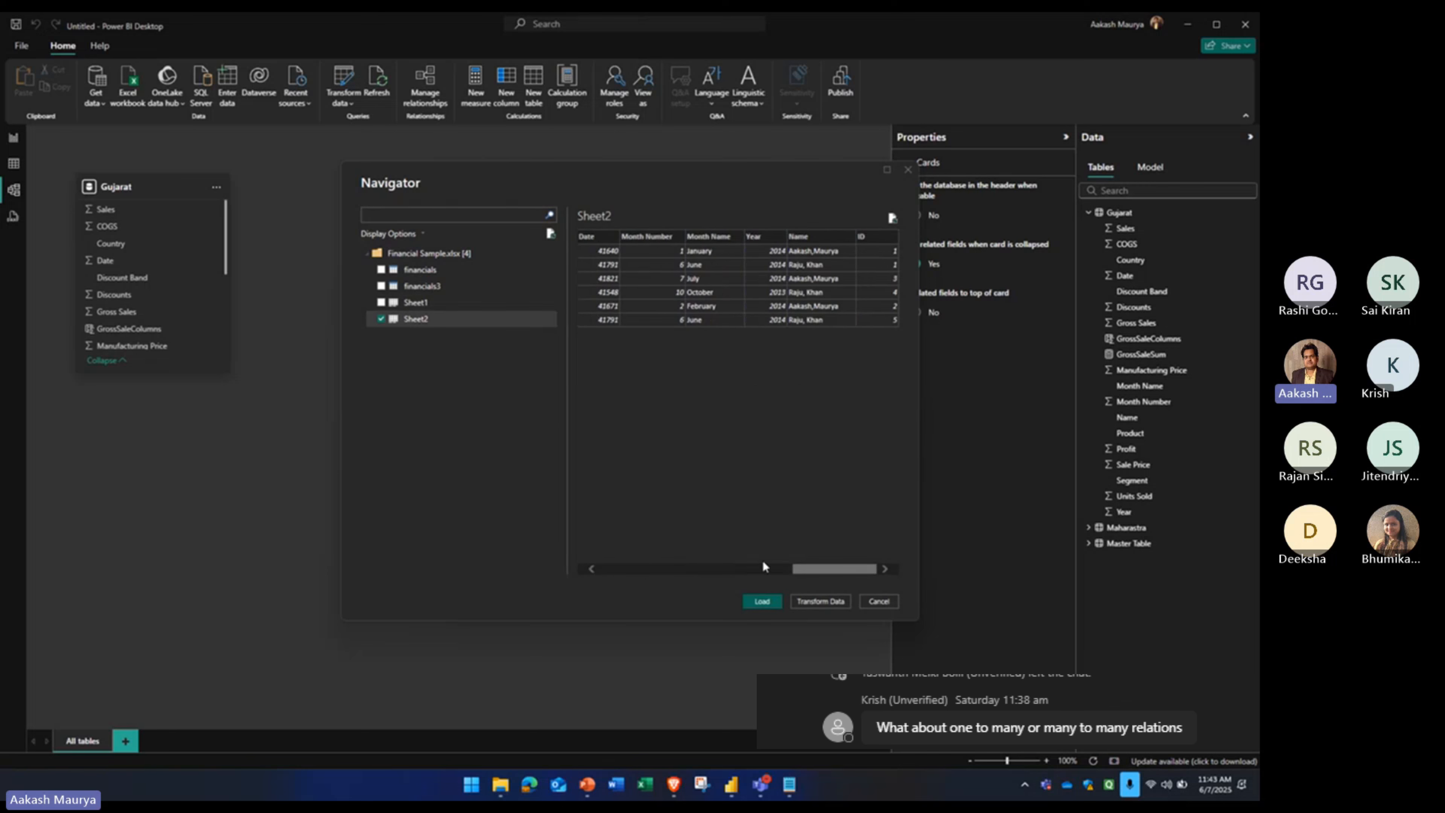
left_click(772, 602)
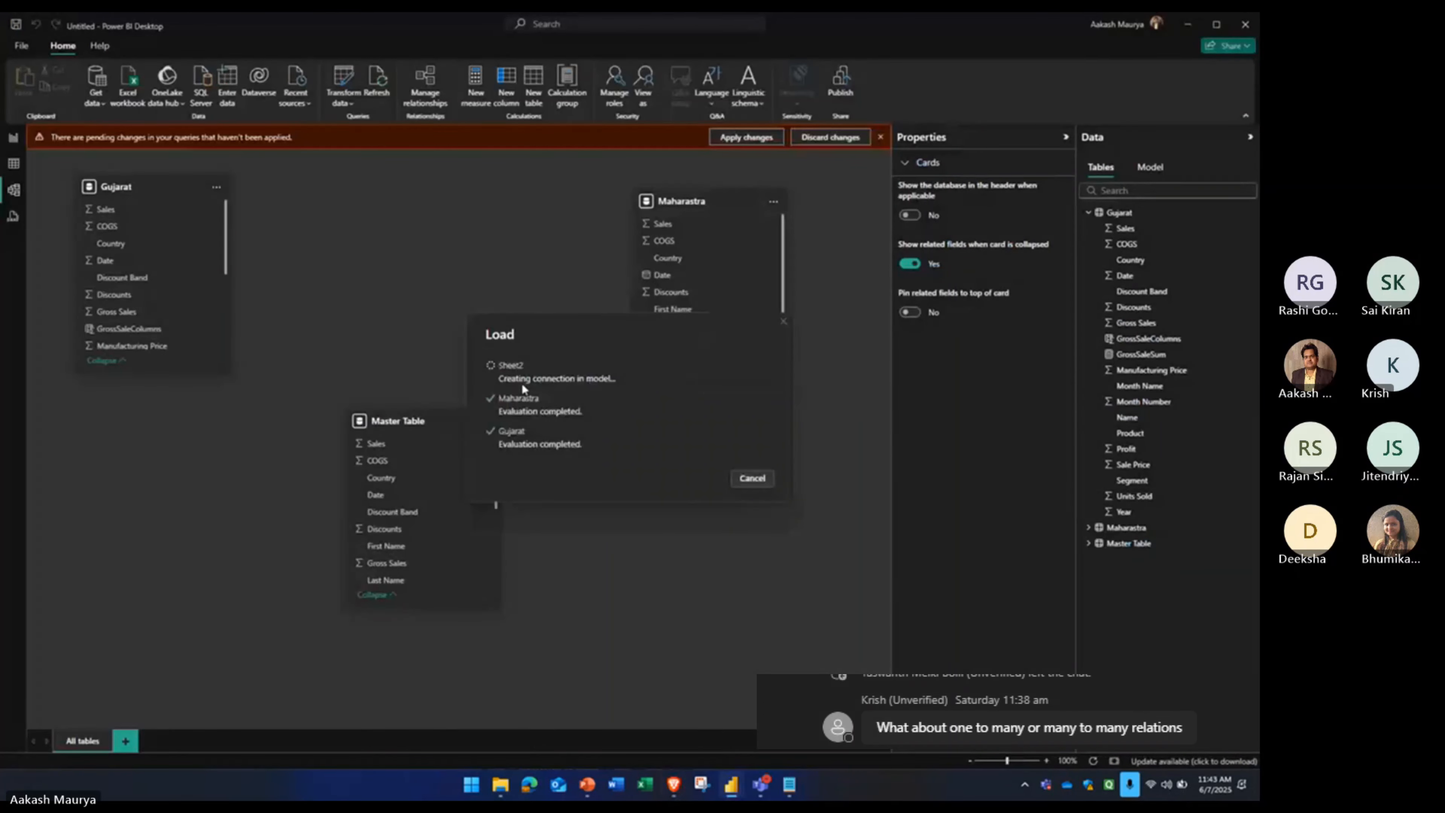
- Arrange the model diagram with the Sheet2 table below Gujarat and the Master Table below Maharastra
left_click_drag(856, 302, 401, 270)
left_click_drag(357, 424, 670, 518)
left_click_drag(415, 265, 327, 416)
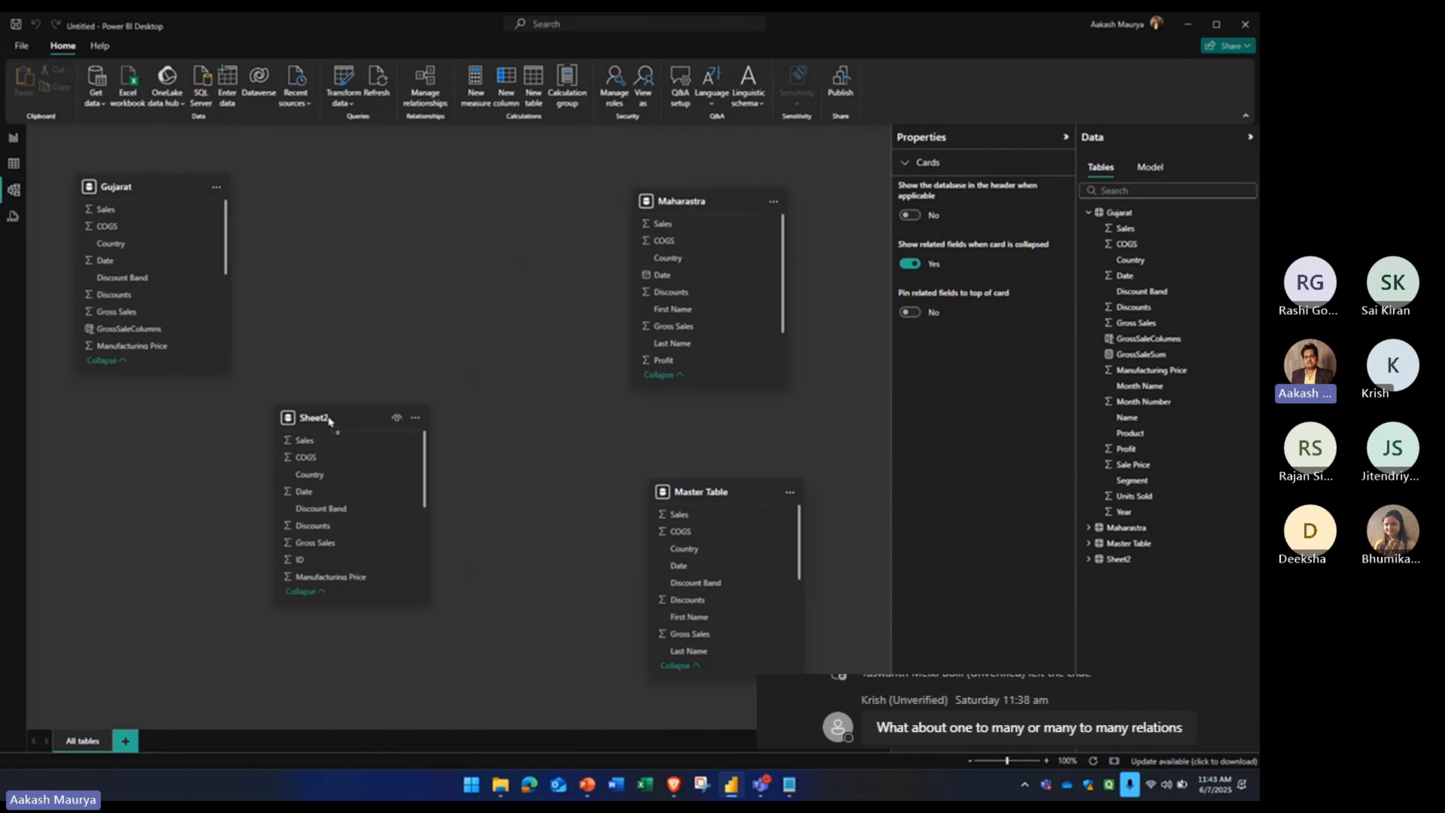
left_click(159, 187)
left_click(425, 85)
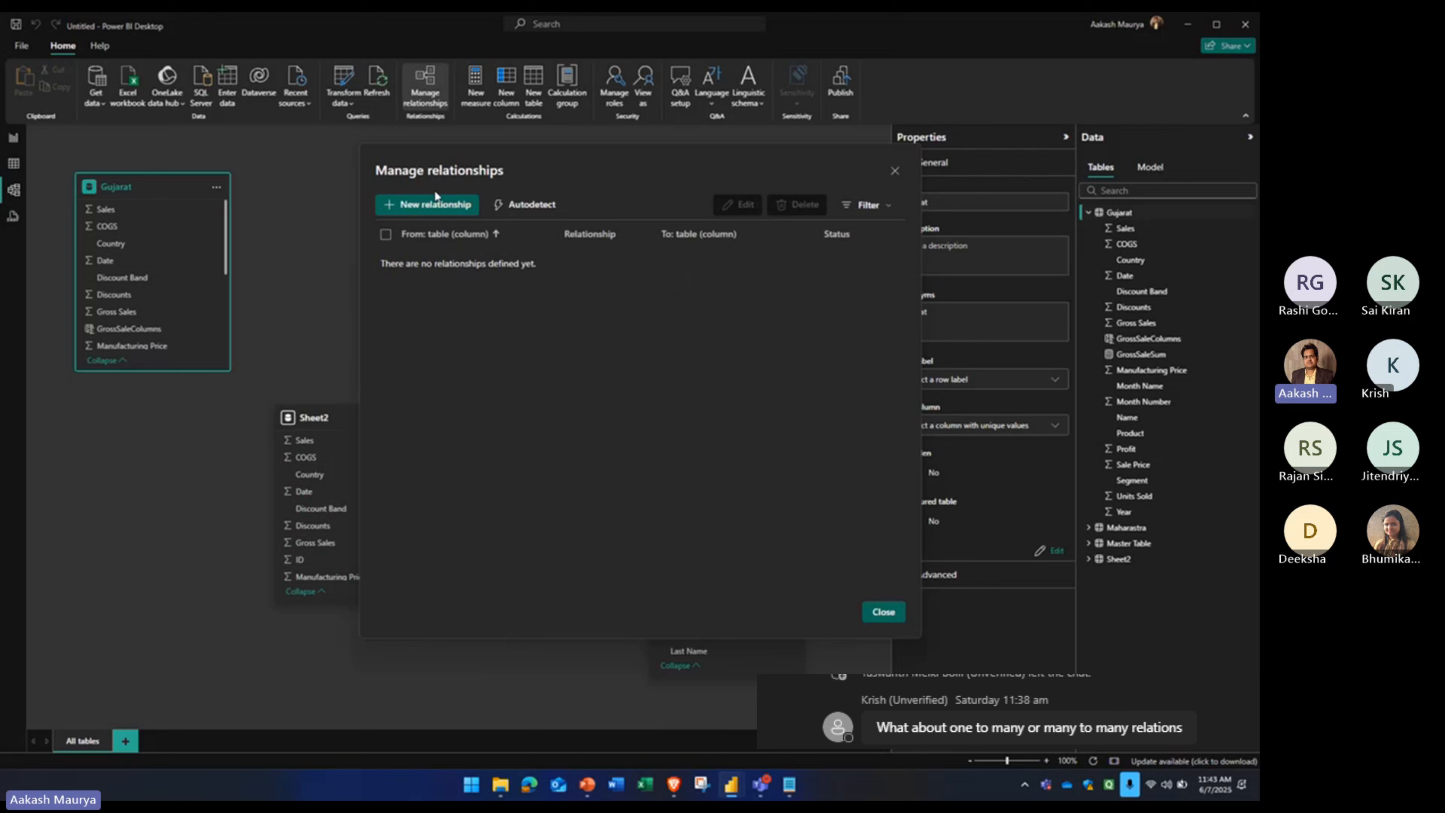
left_click(435, 193)
left_click(450, 226)
left_click(460, 248)
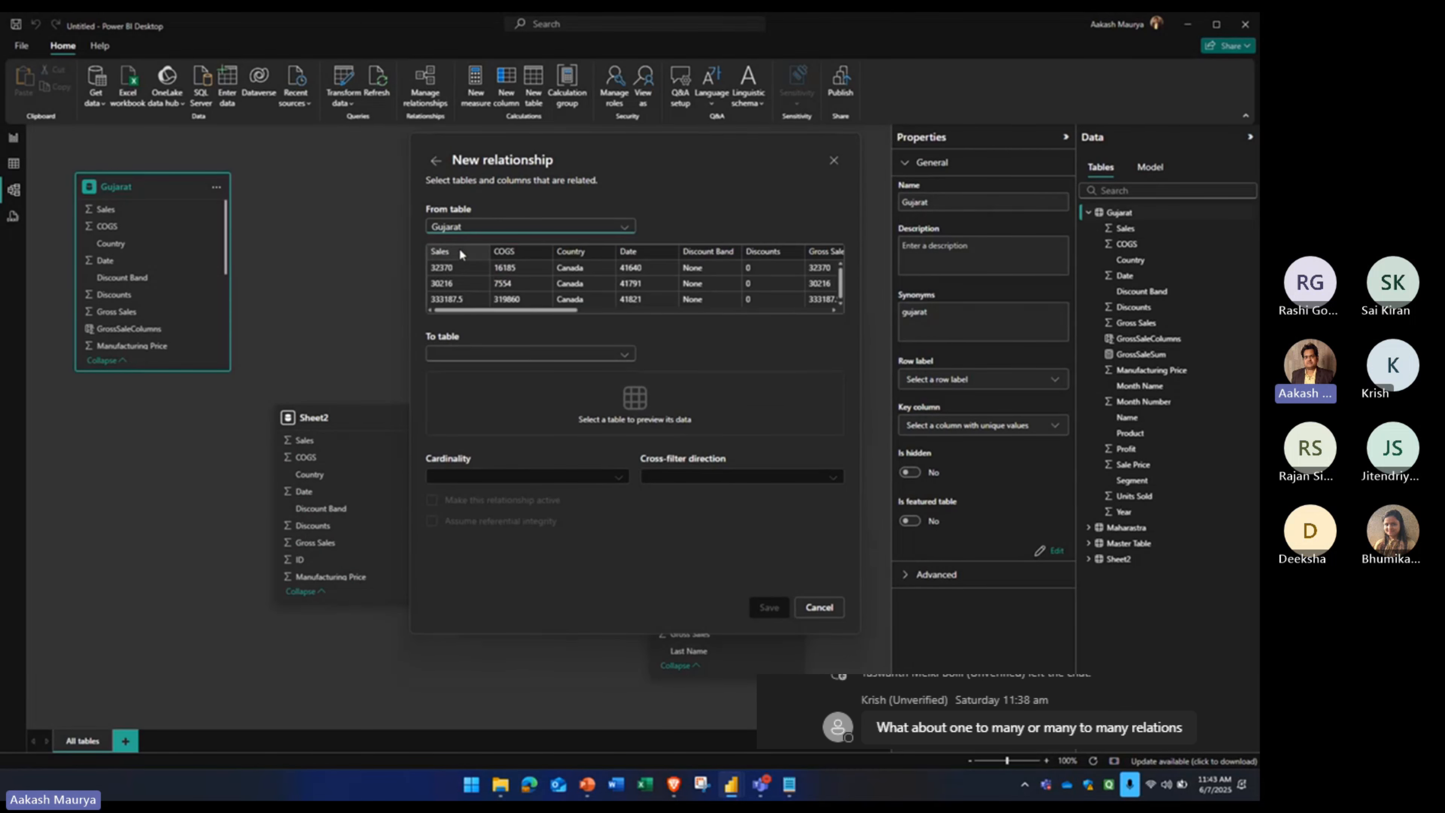
left_click(477, 356)
left_click(483, 401)
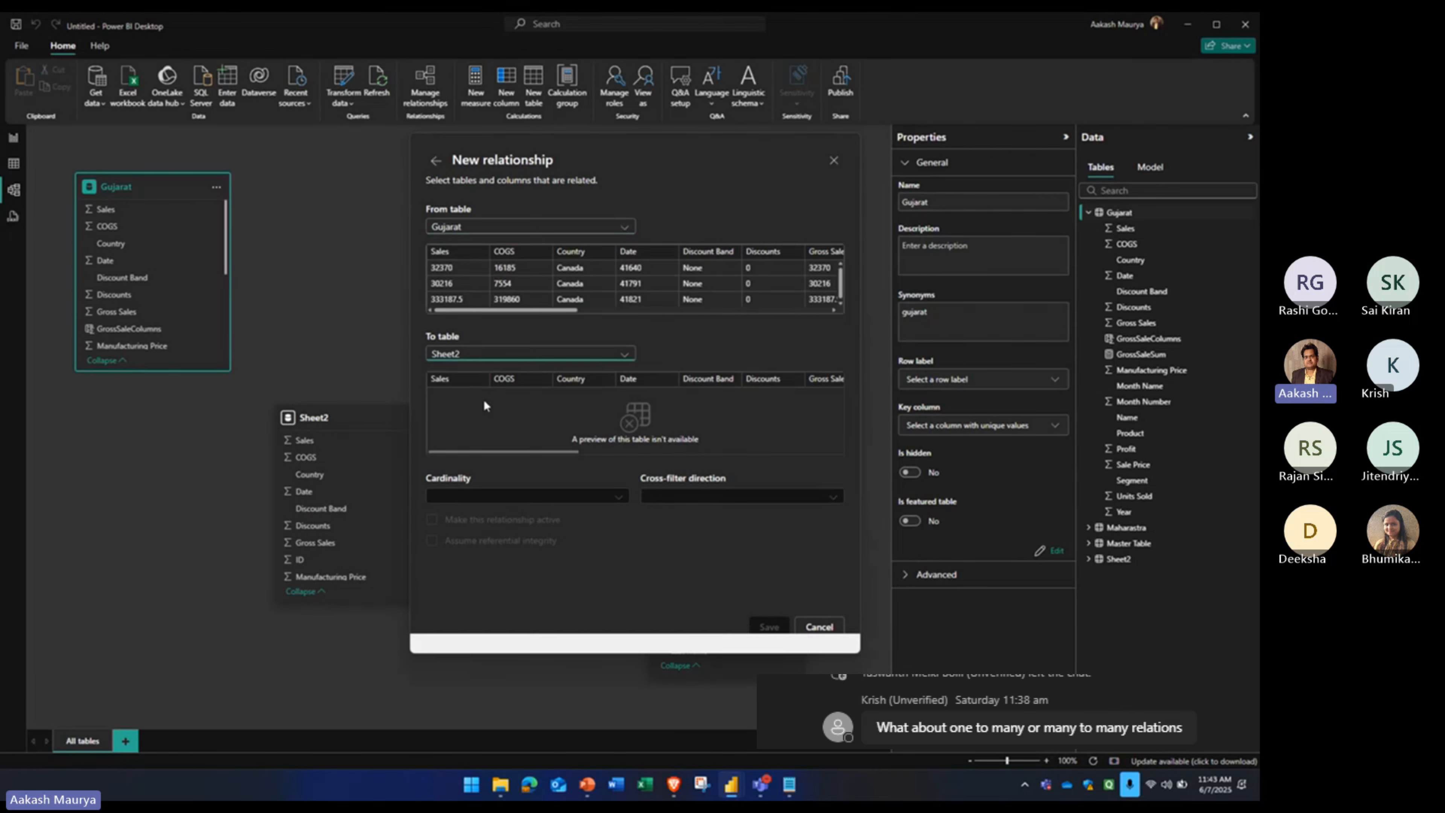
mouse_move(457, 311)
left_mouse_down()
mouse_move(745, 322)
mouse_move(460, 323)
left_mouse_up()
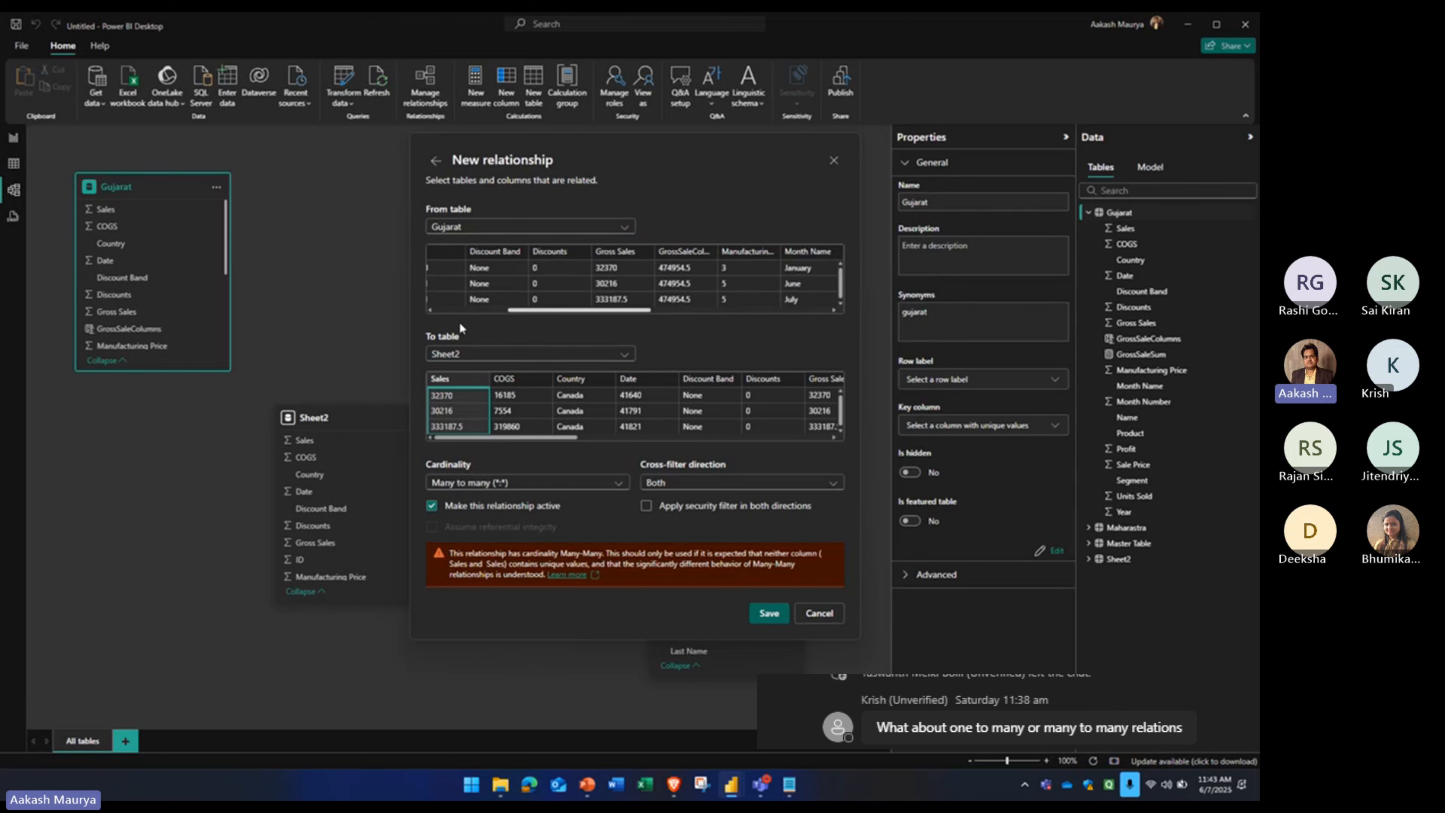
left_click(814, 618)
left_click(882, 612)
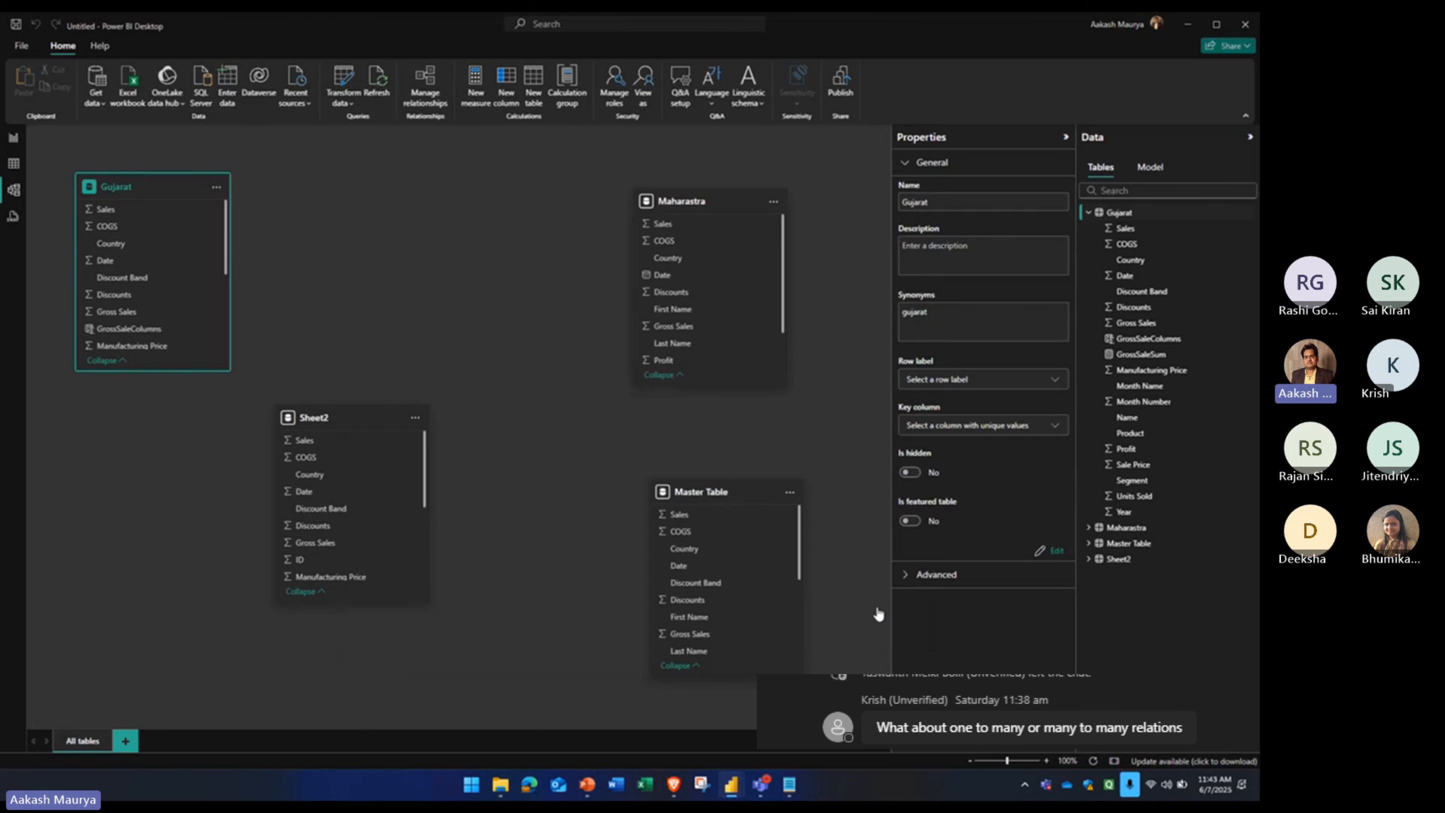
- Refresh the Gujarat query in Power Query and keep all its columns including ID, applying the changes to the model
left_click(345, 85)
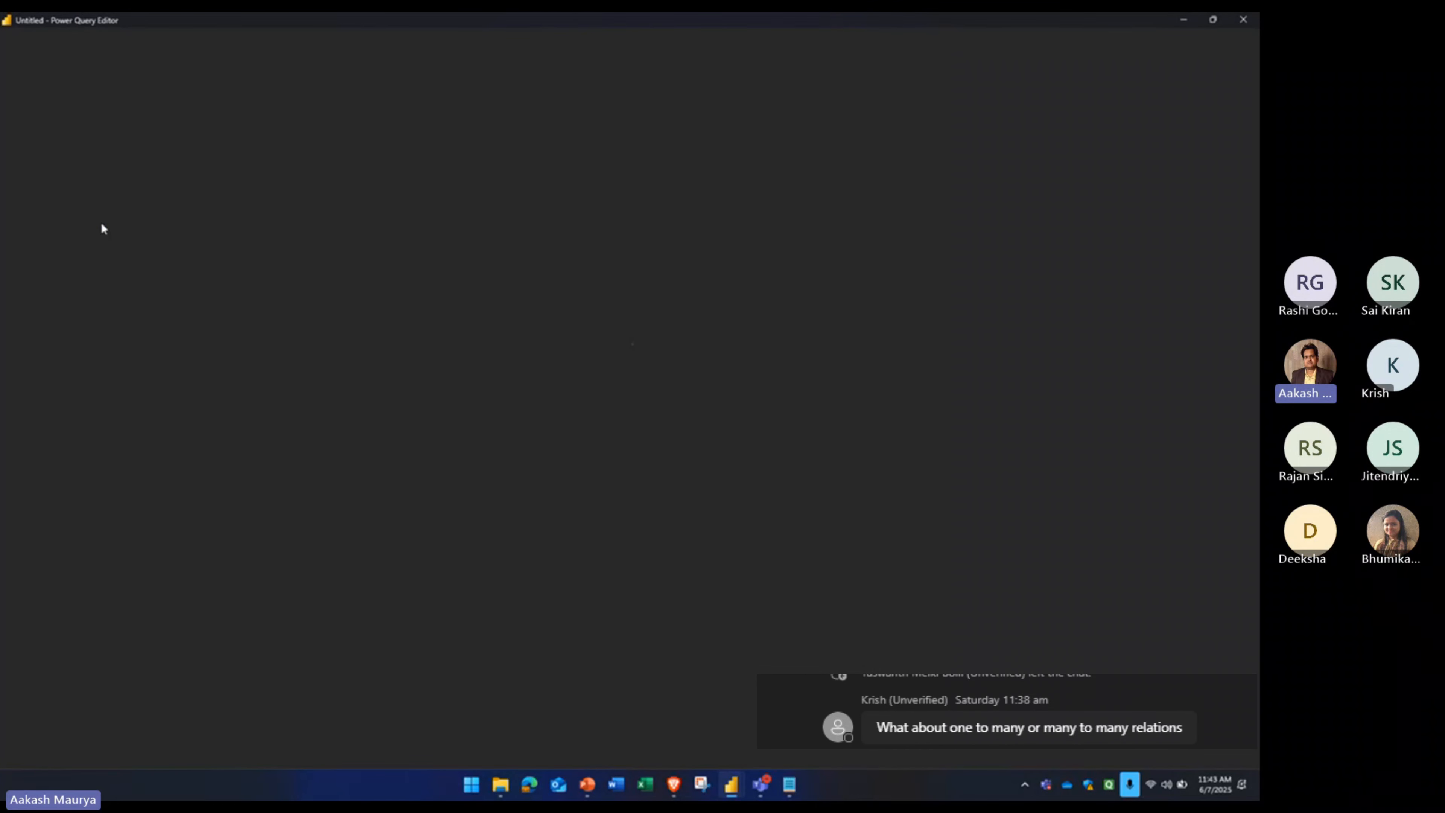
left_click(49, 175)
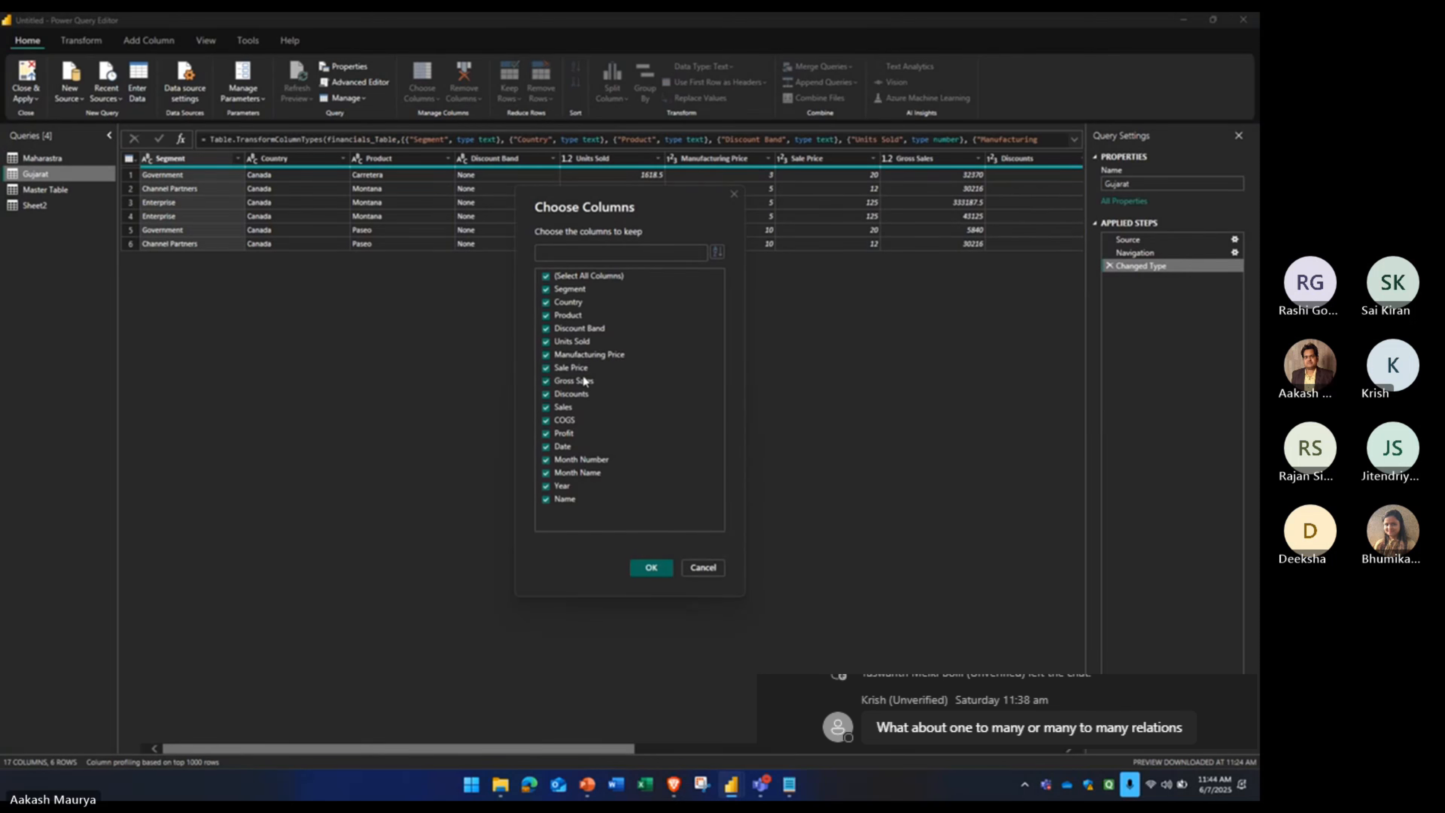
left_click(702, 568)
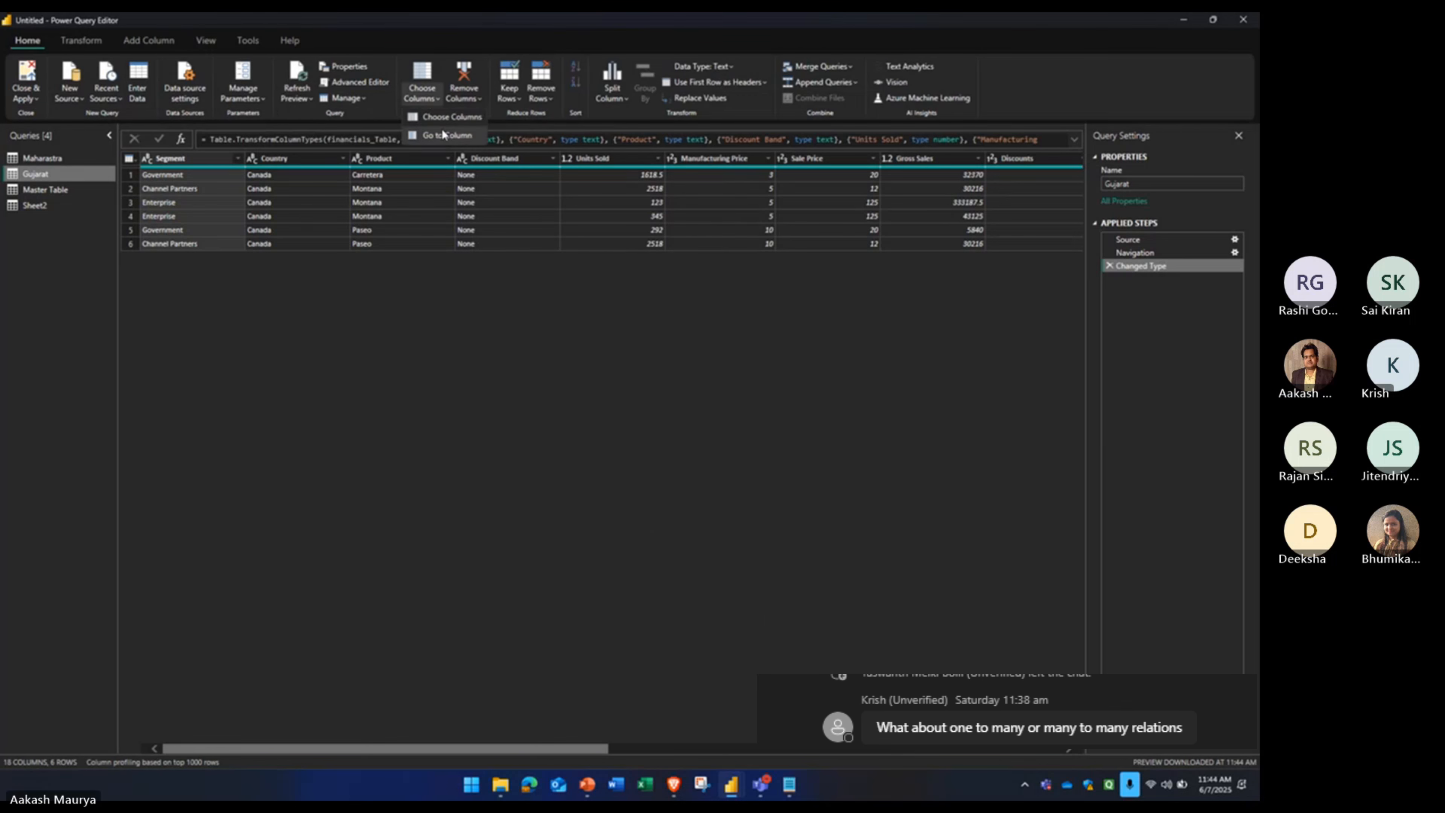
left_click(443, 116)
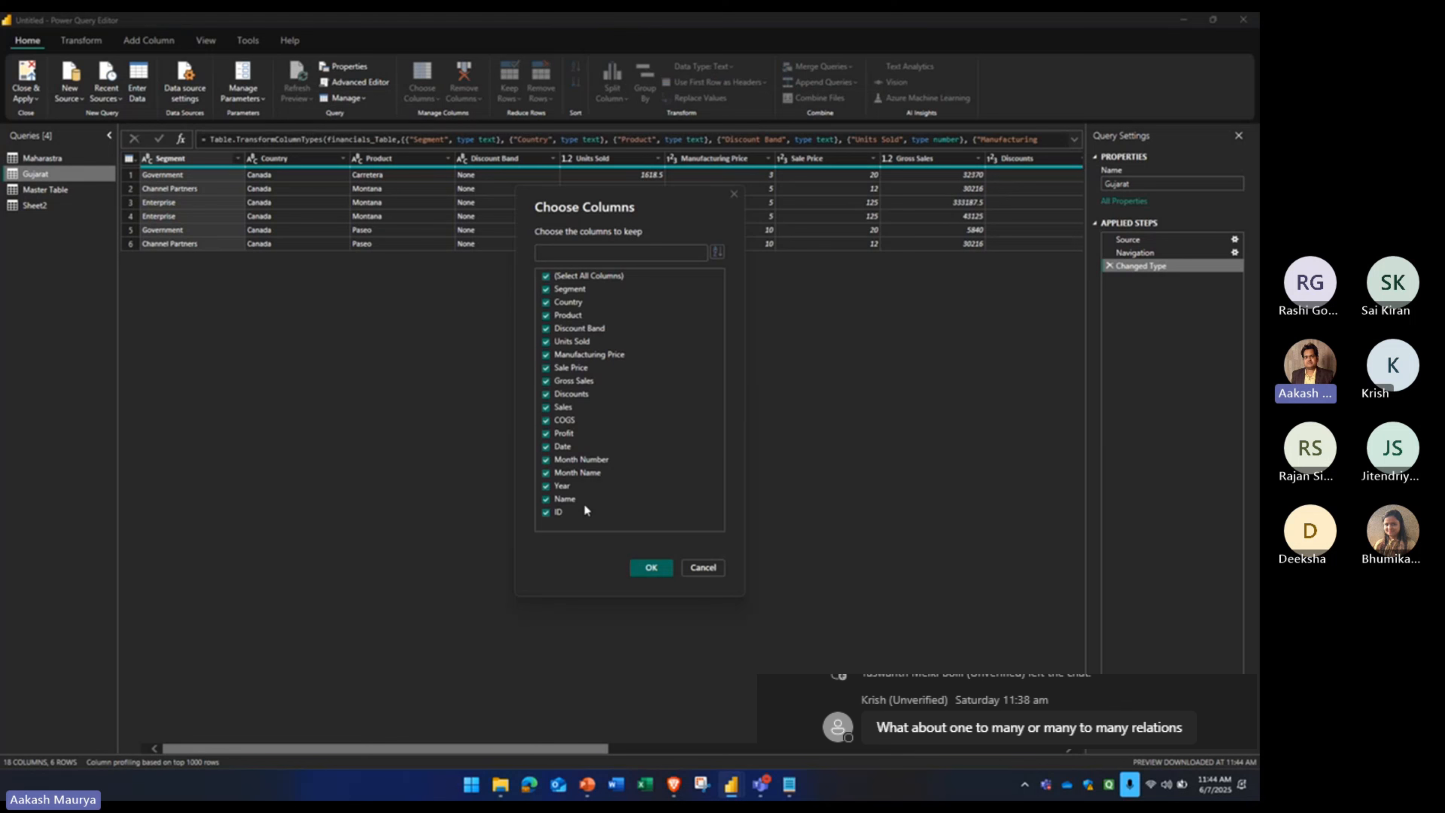
left_click(651, 567)
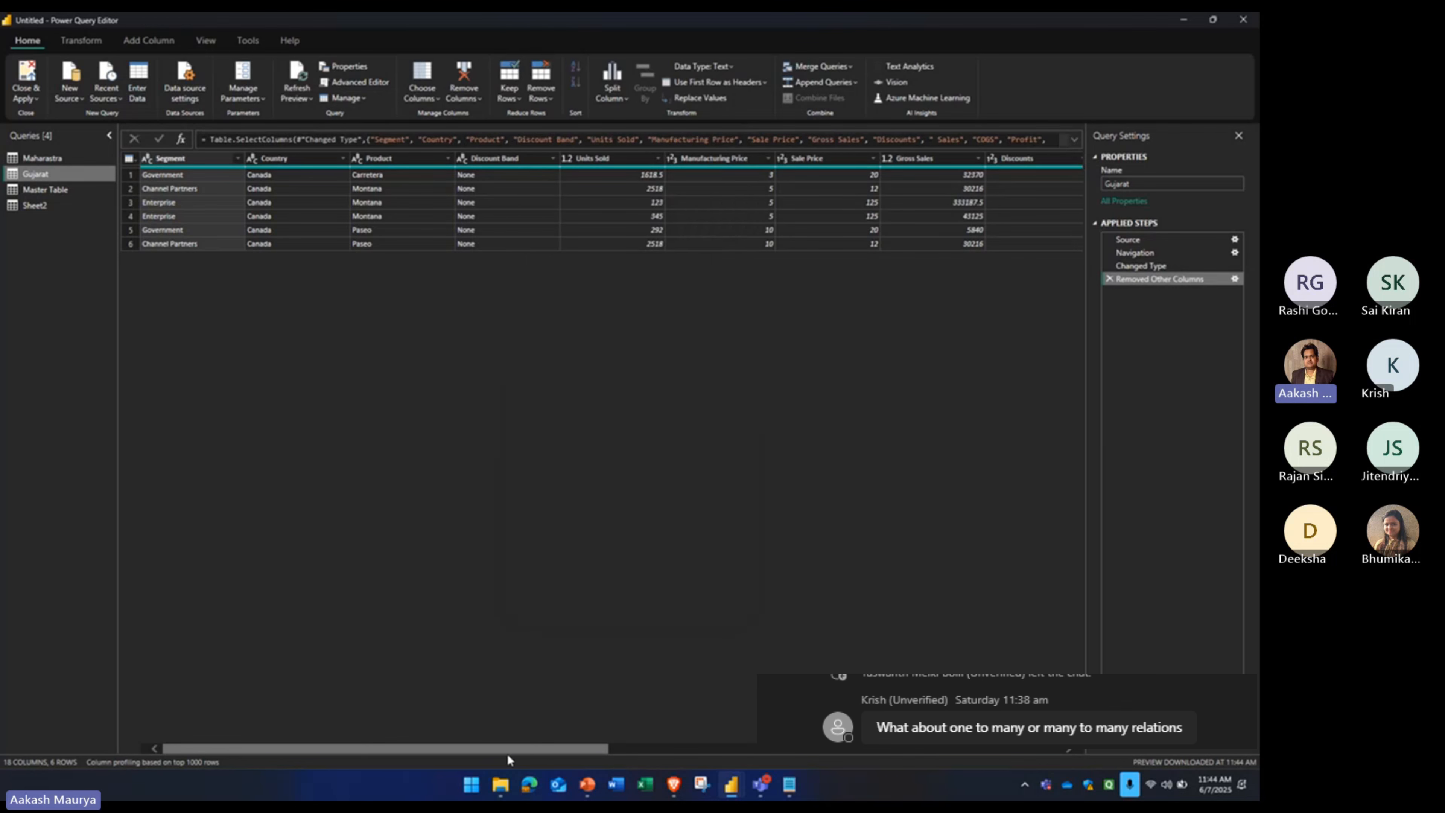
left_click_drag(509, 750, 925, 753)
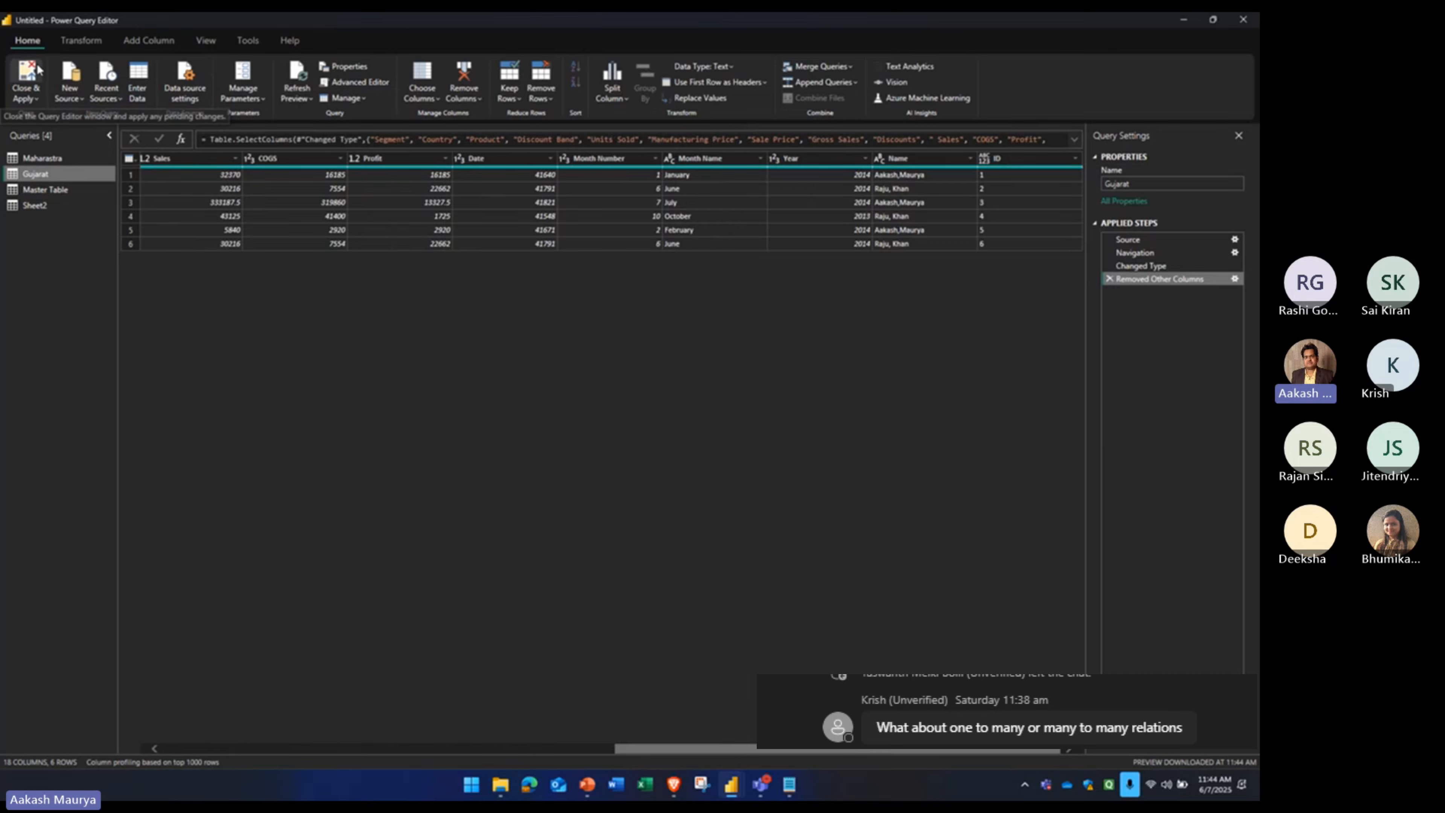
left_click(27, 80)
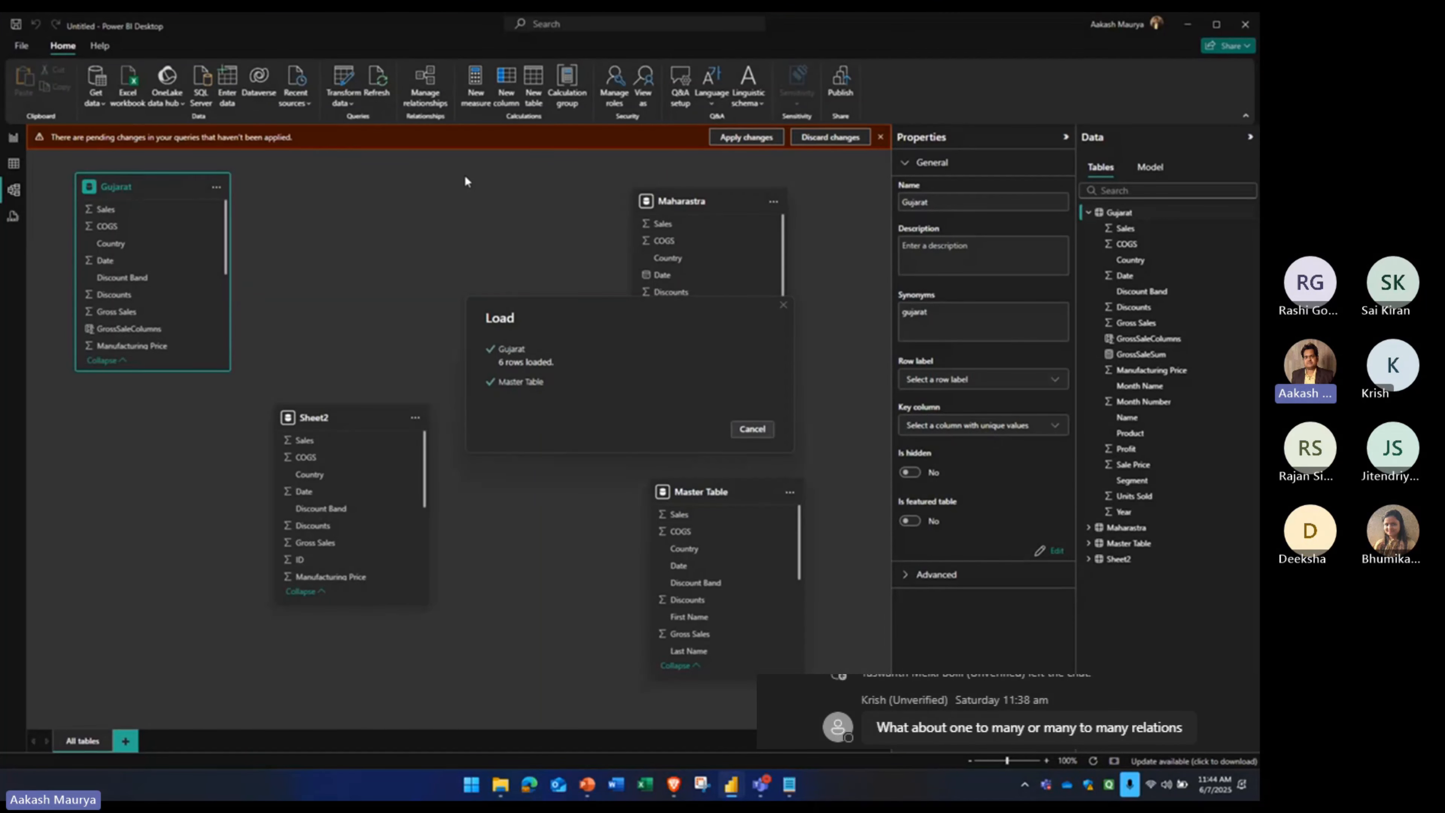
- Set up a new relationship from Gujarat to Sheet2, matching the ID column of both tables
left_click(437, 103)
left_click(438, 217)
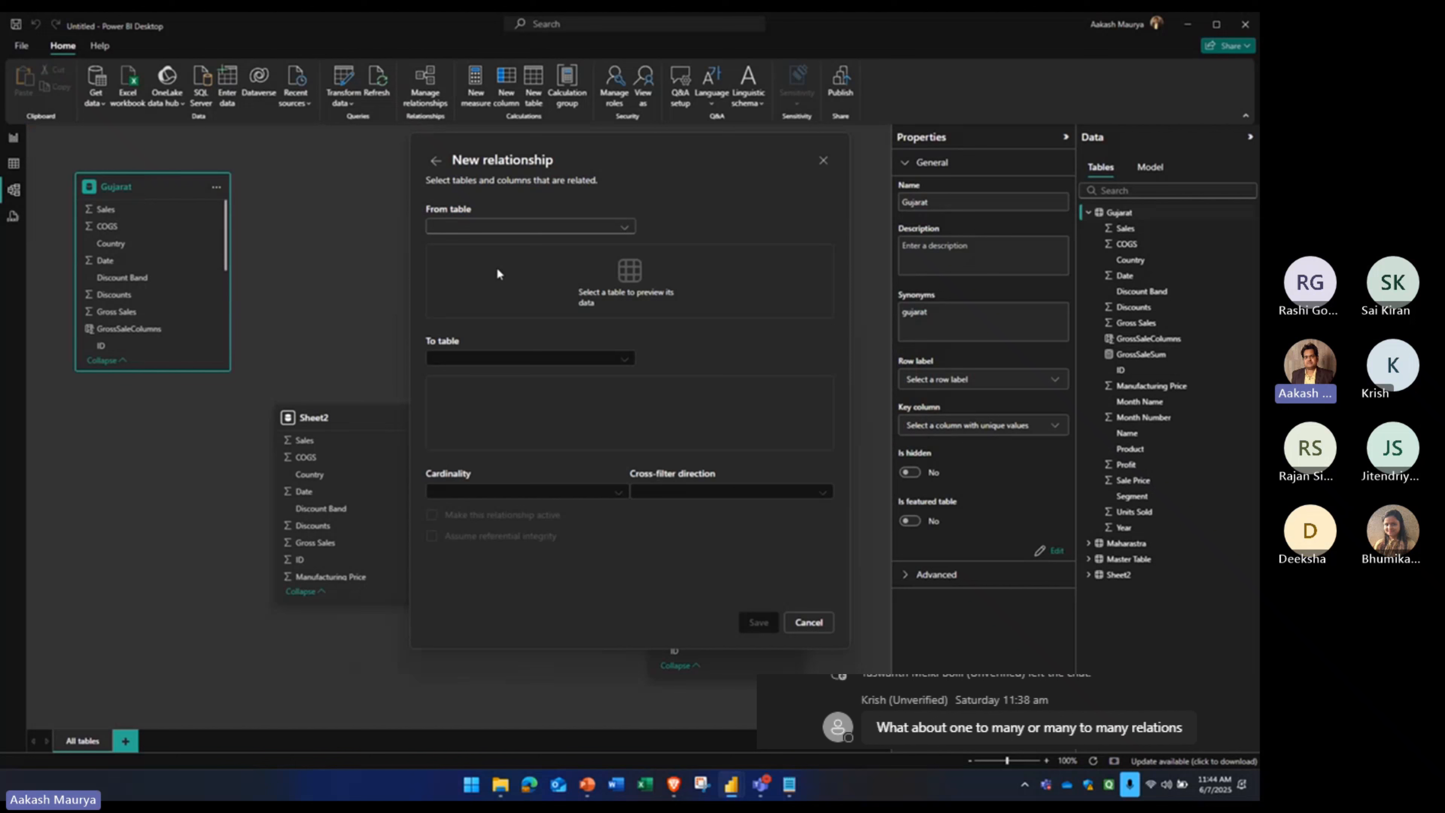
left_click(468, 230)
left_click(472, 243)
left_click(477, 355)
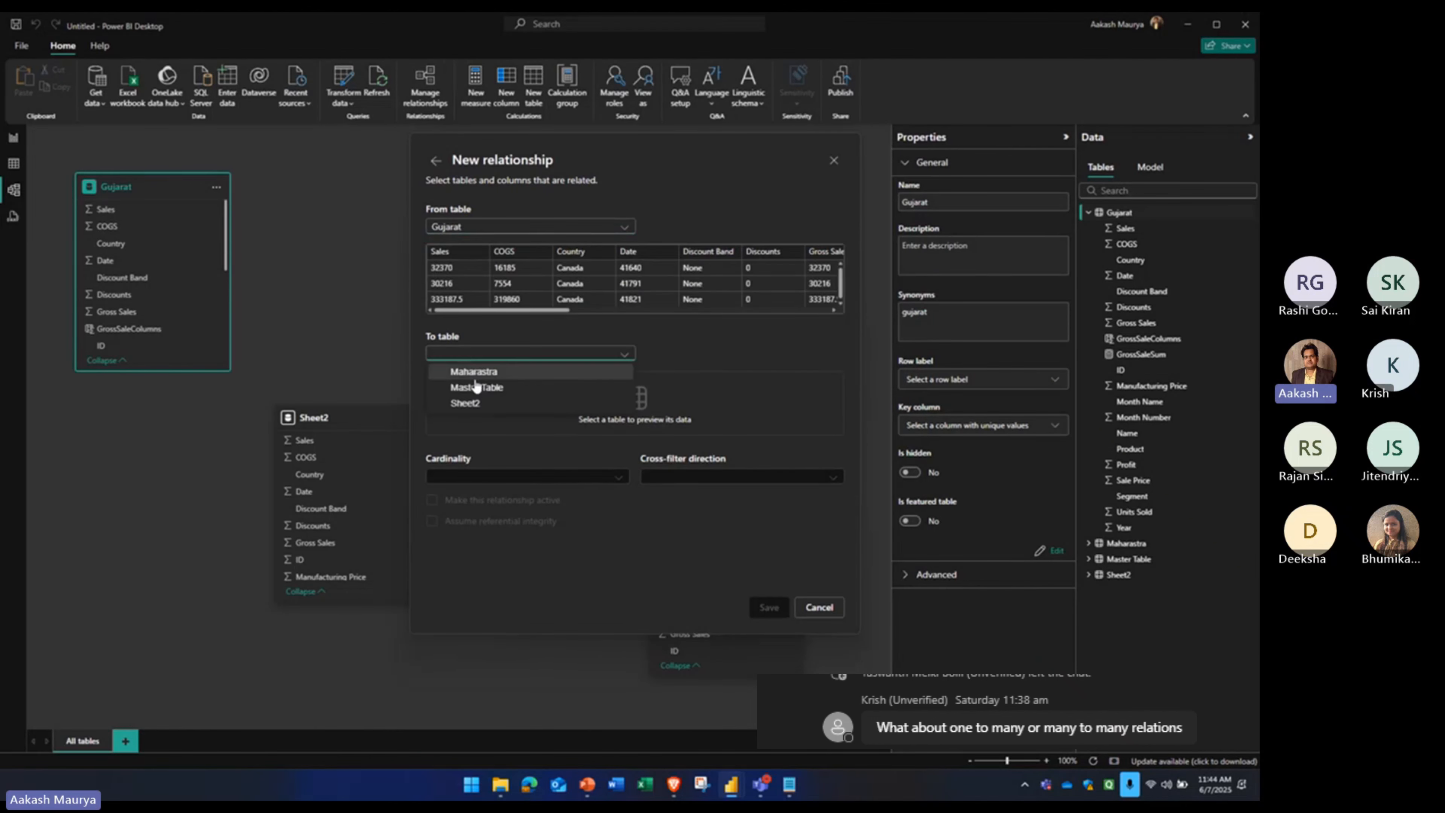
left_click(464, 402)
left_click_drag(500, 310, 616, 319)
left_click(546, 248)
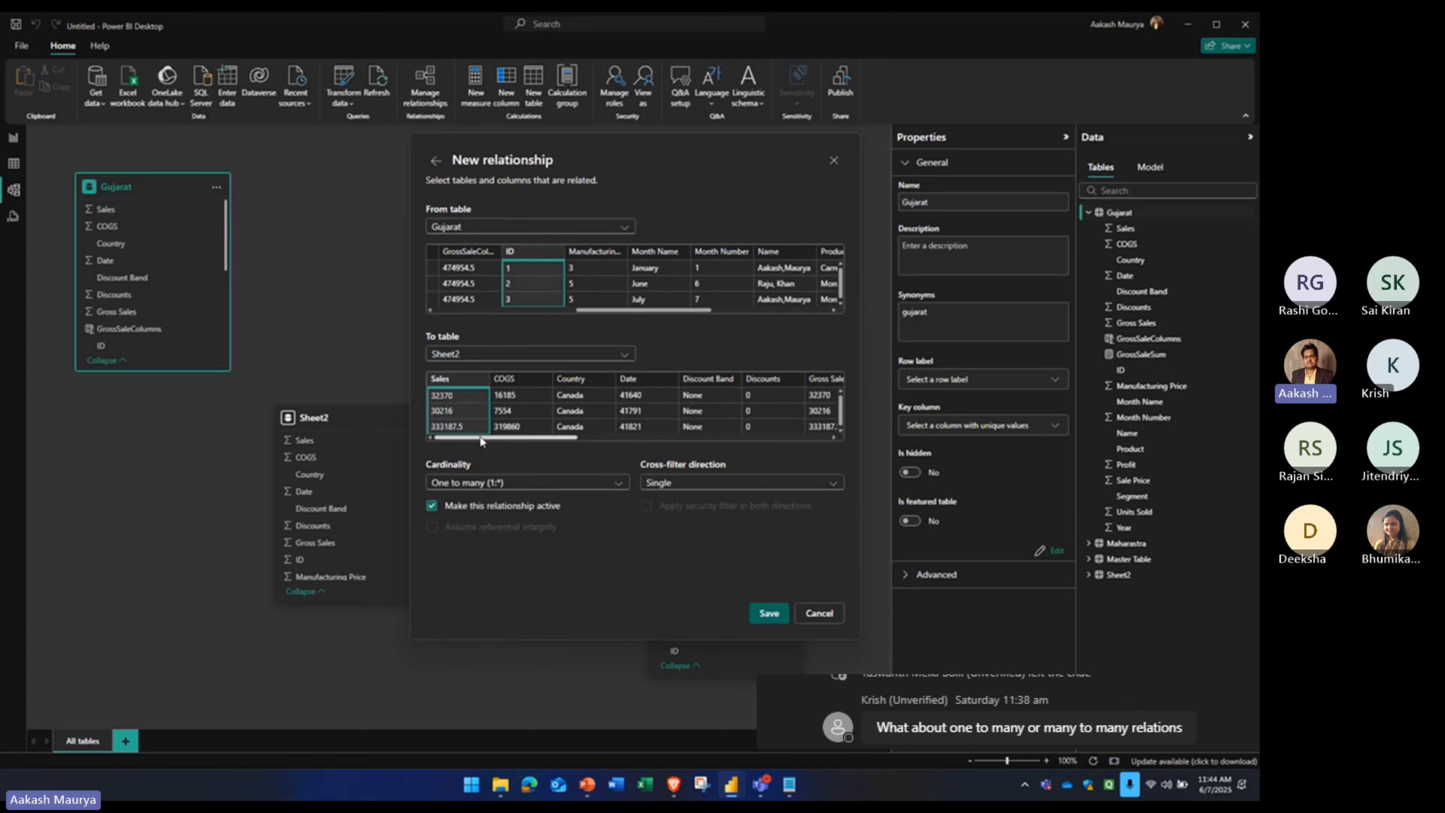
left_click_drag(480, 438, 595, 440)
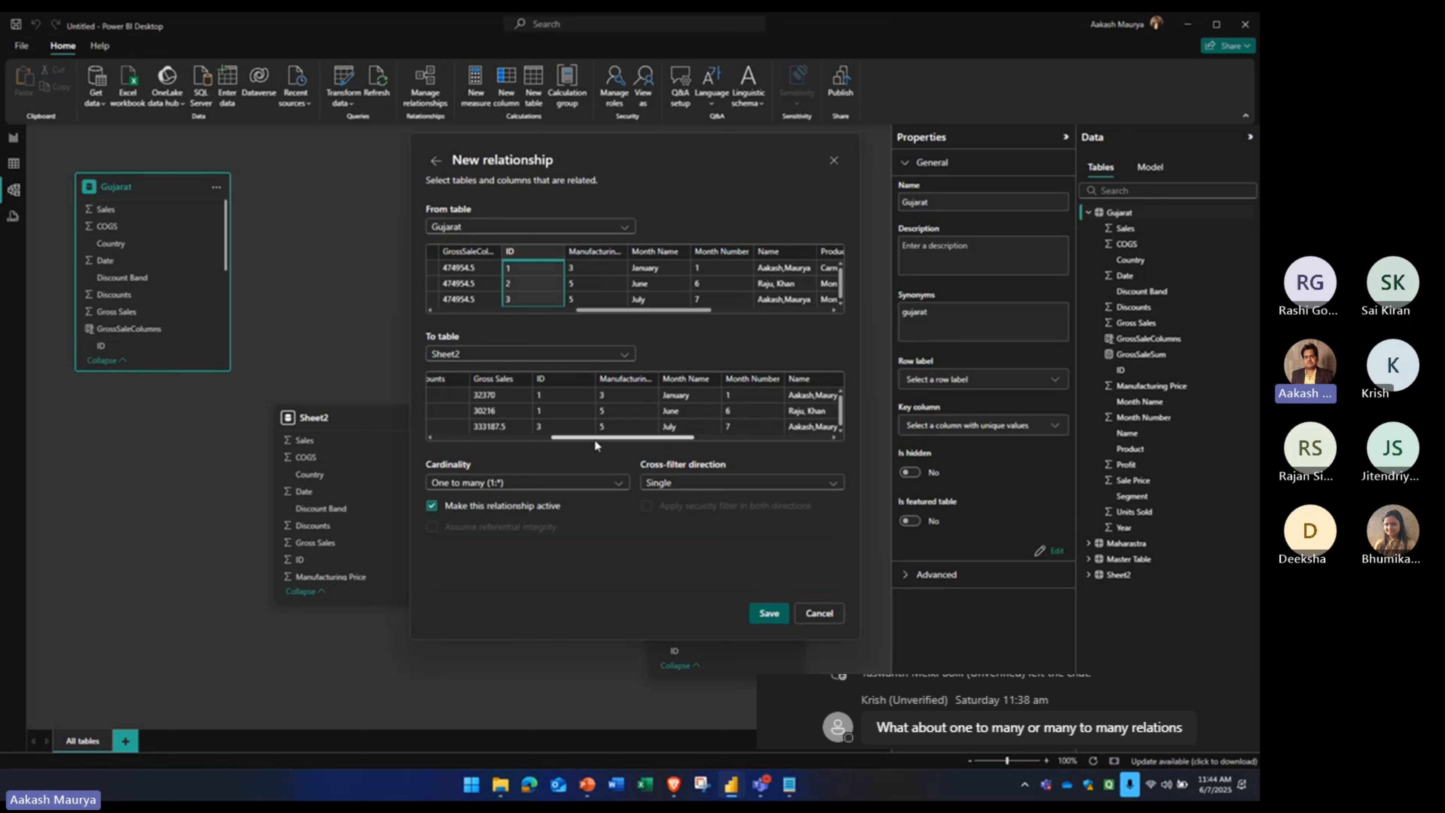
left_click(572, 379)
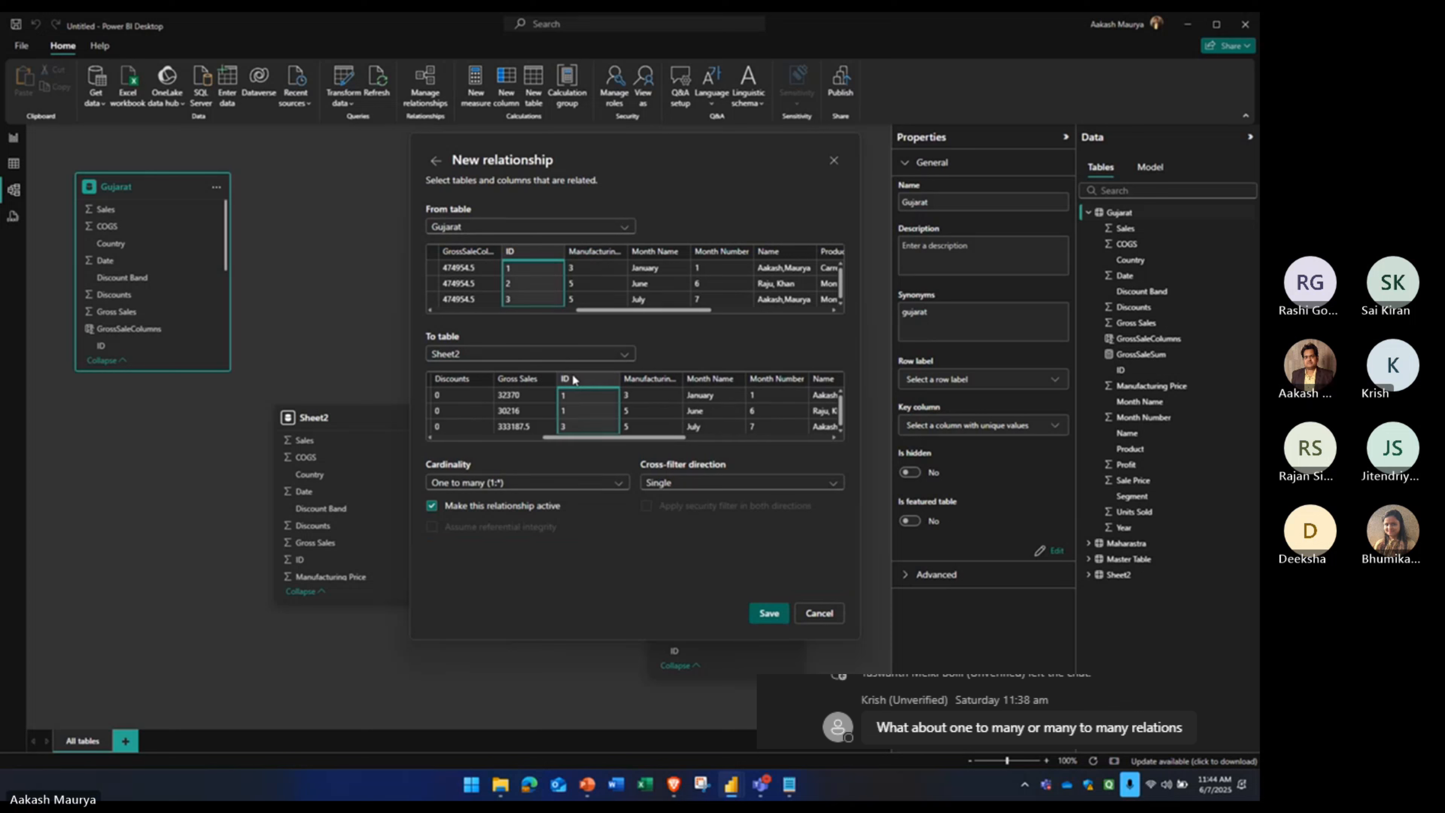
- Try the many-to-one, one-to-one, one-to-many and many-to-many cardinalities in turn for the new relationship between Gujarat and Sheet2
left_click(532, 482)
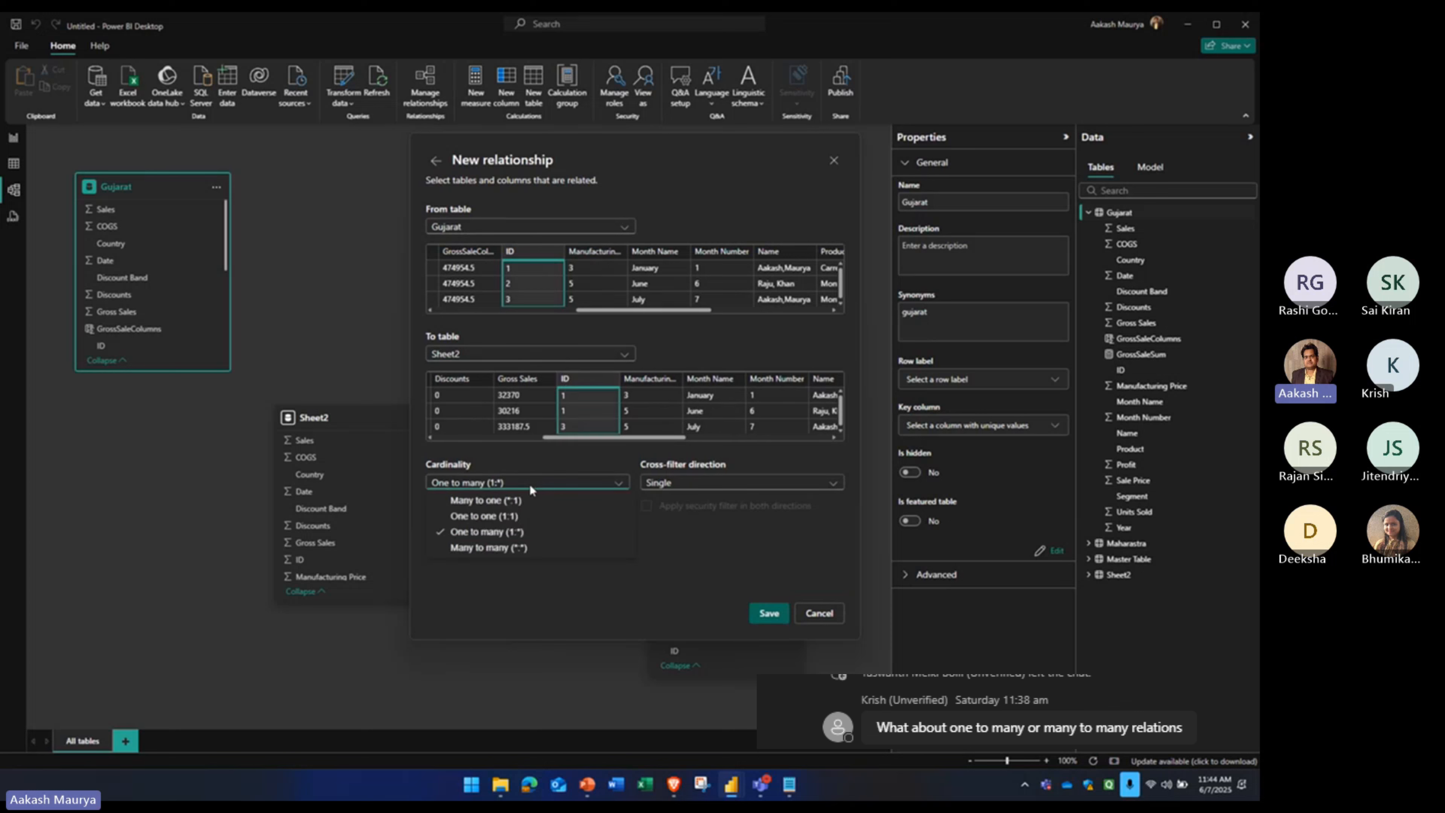
left_click(513, 500)
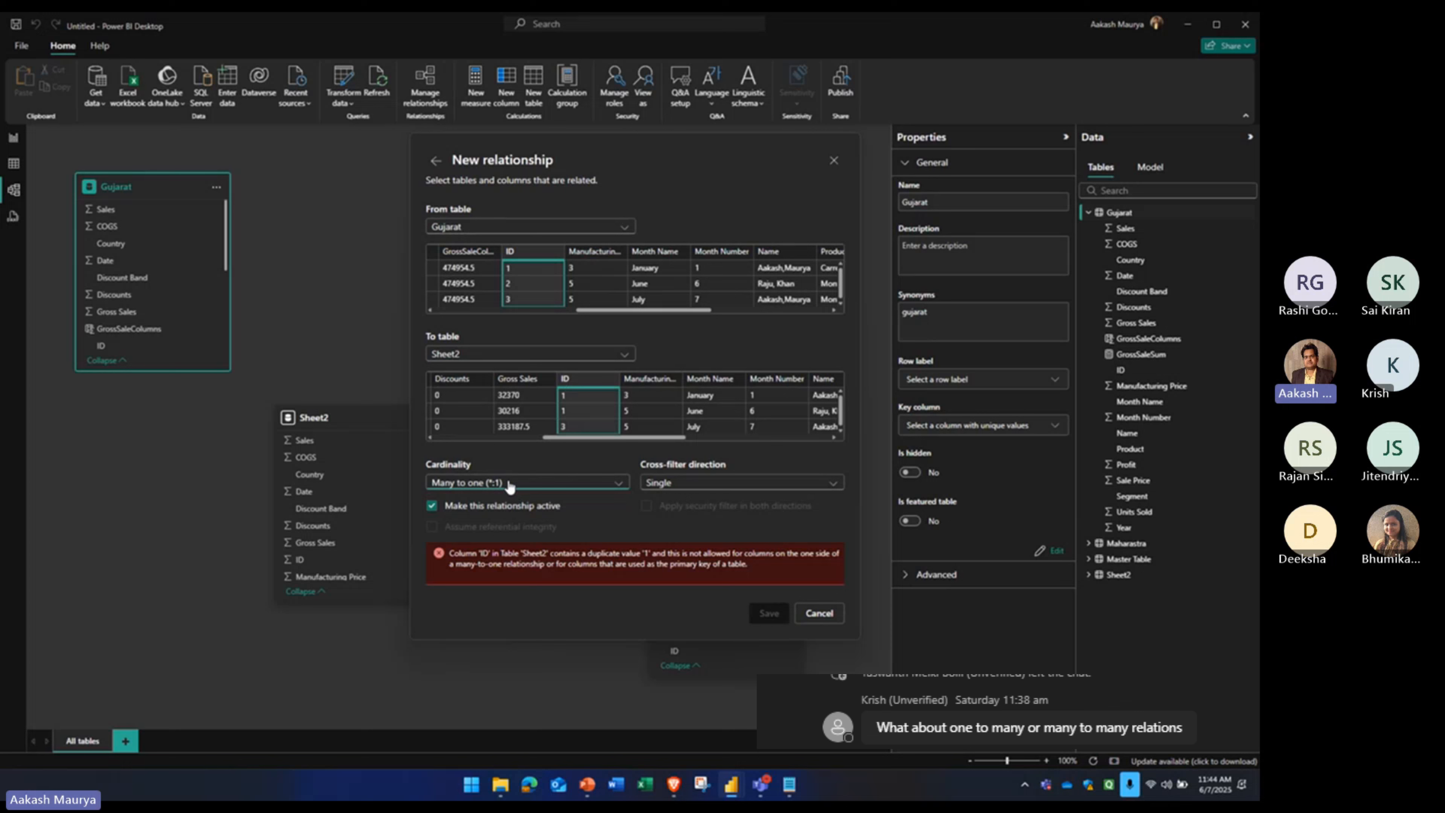
left_click(510, 484)
left_click(488, 516)
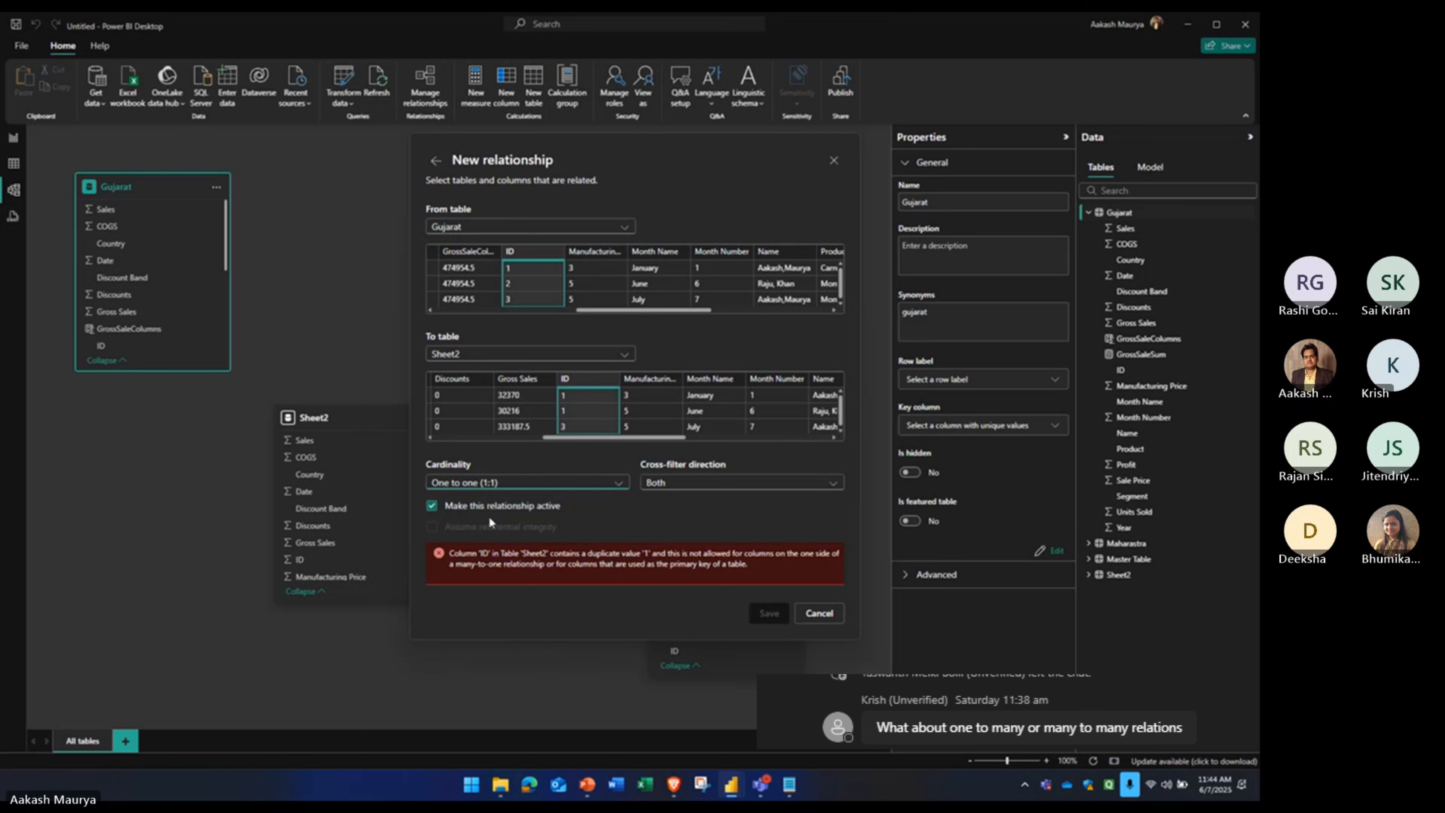
left_click(498, 484)
left_click(532, 532)
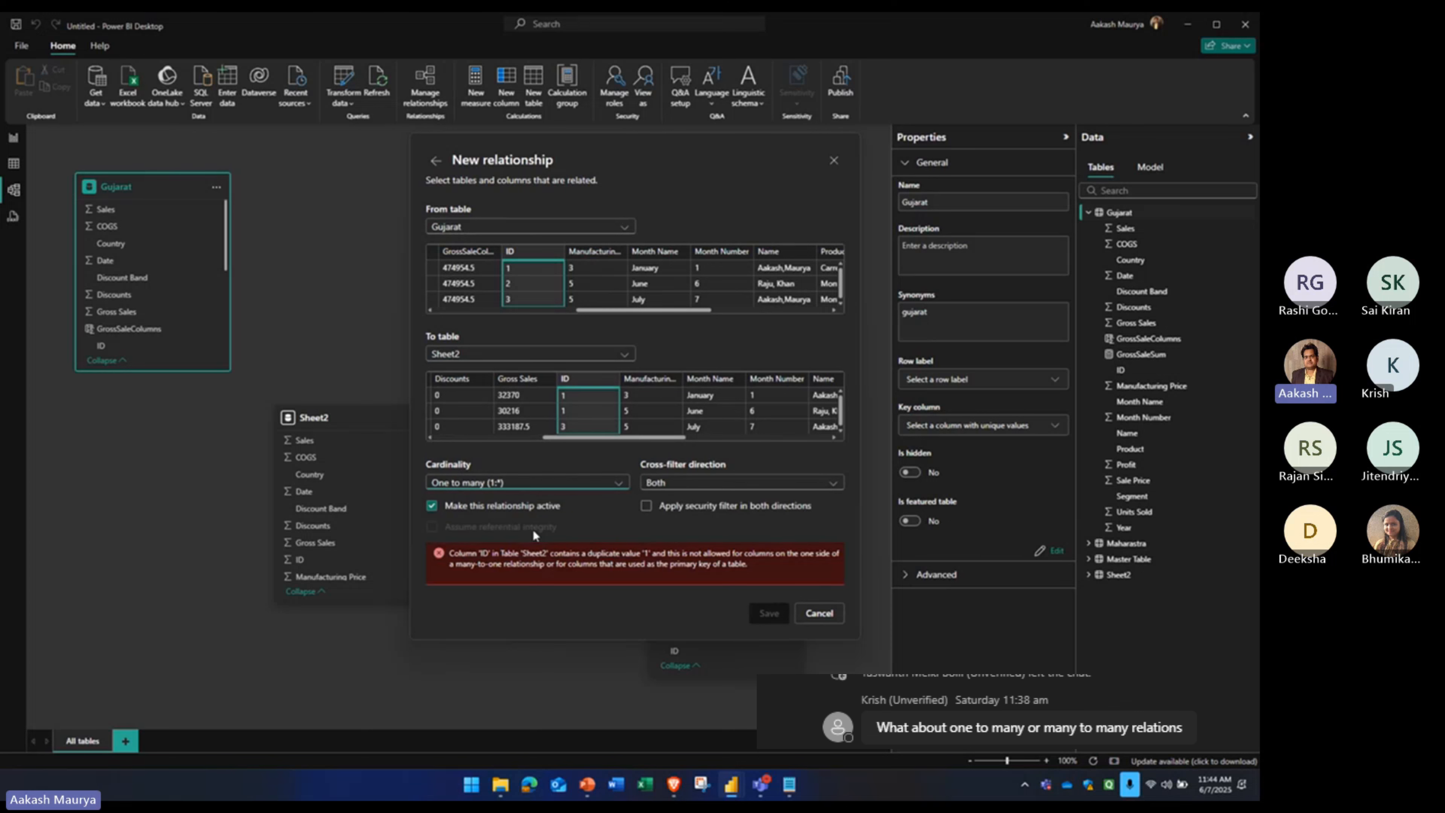
left_click(510, 482)
left_click(498, 547)
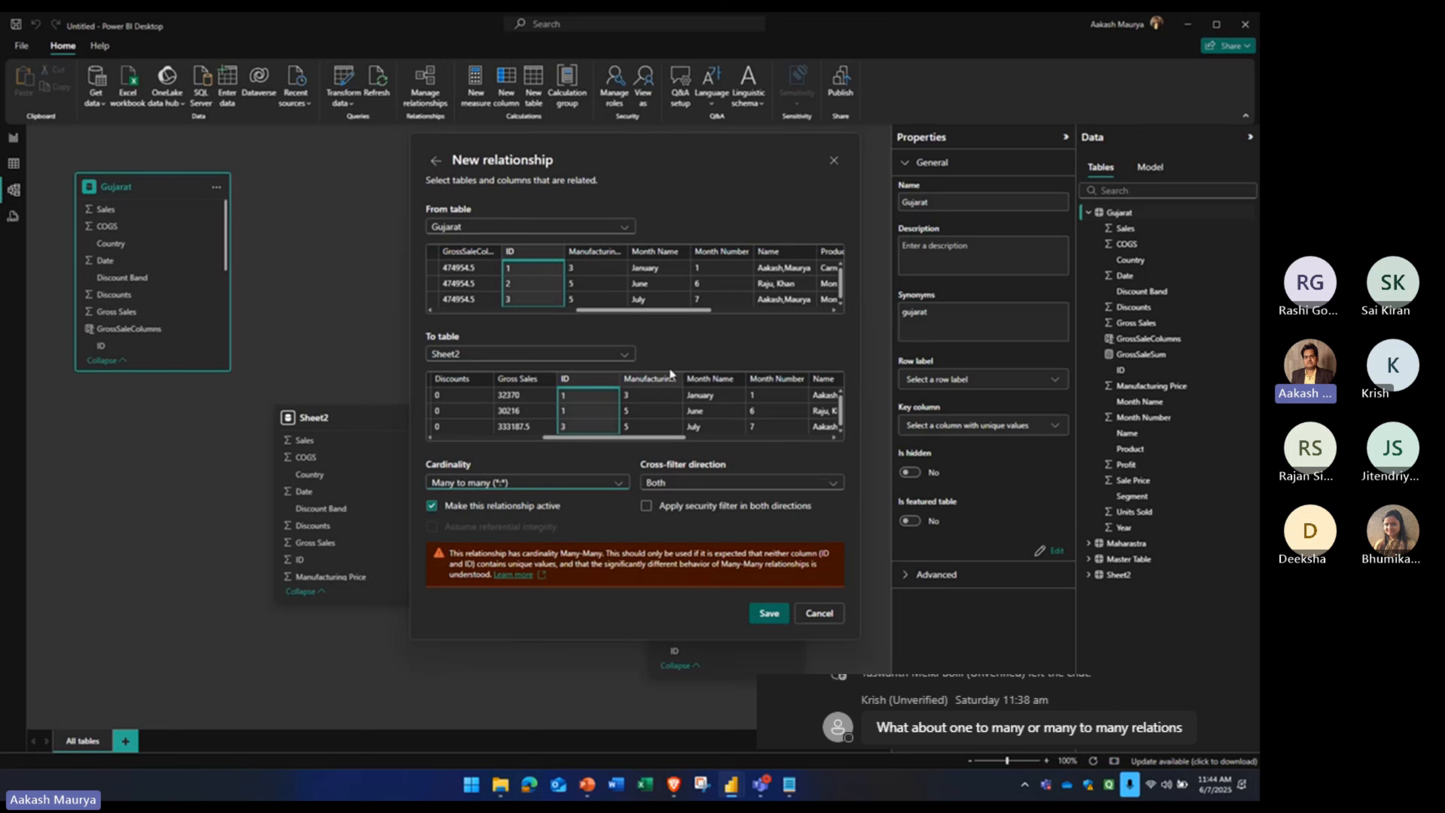
- Set the Gujarat to Sheet2 relationship's cardinality to One to many (1:*) and save the relationship, returning to the model diagram
left_click(497, 483)
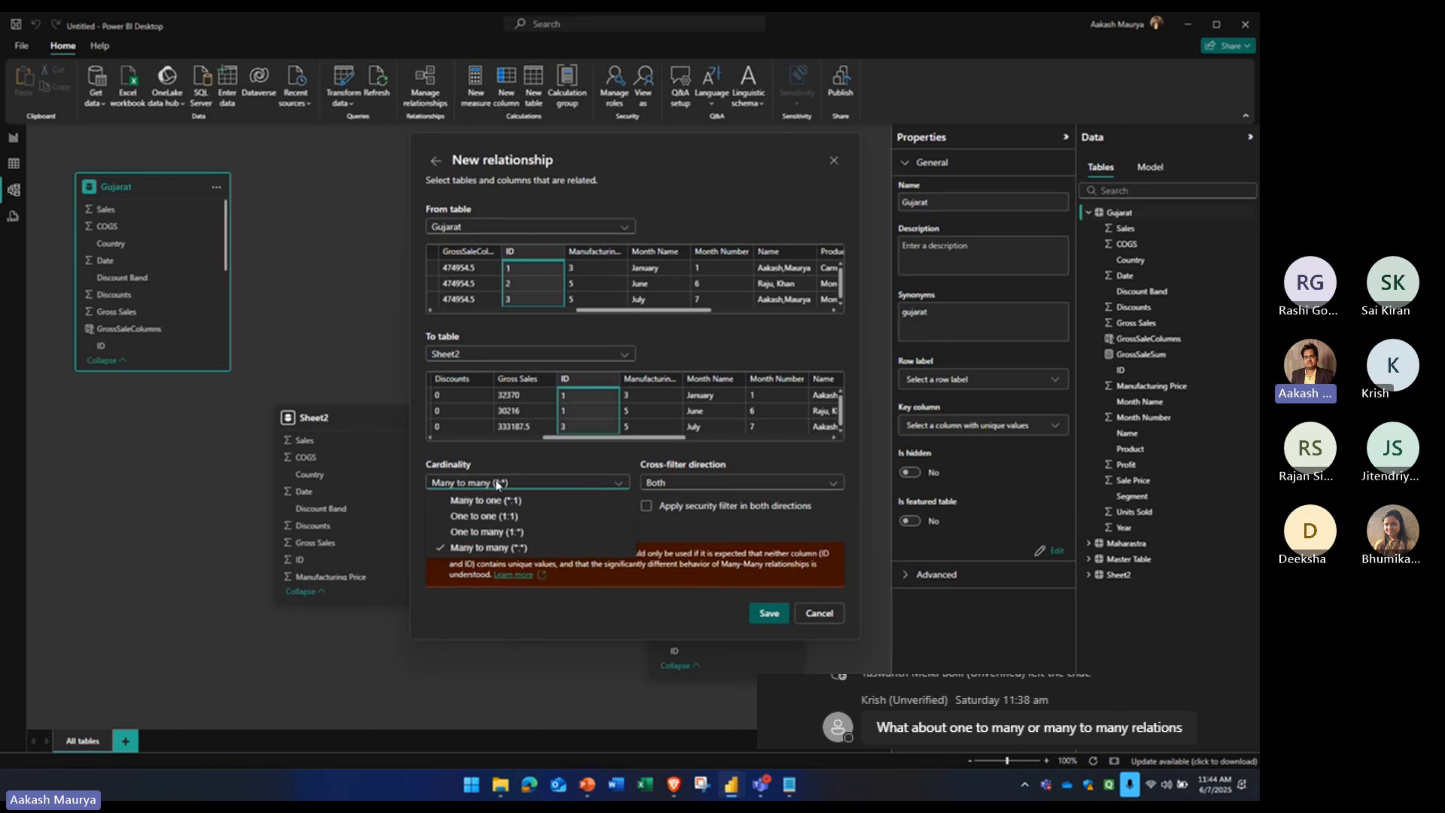
left_click(498, 531)
left_click(768, 614)
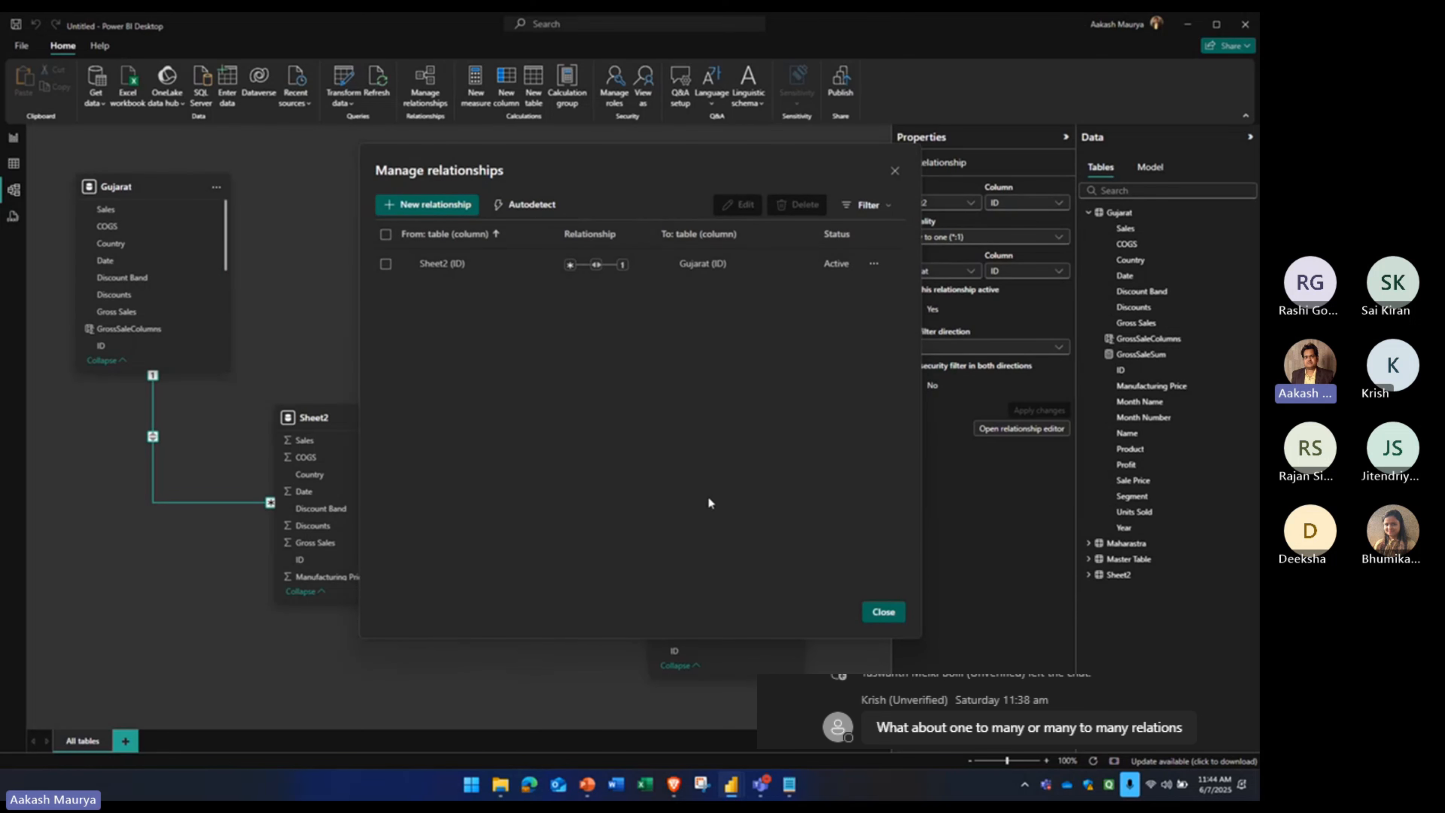
left_click(882, 613)
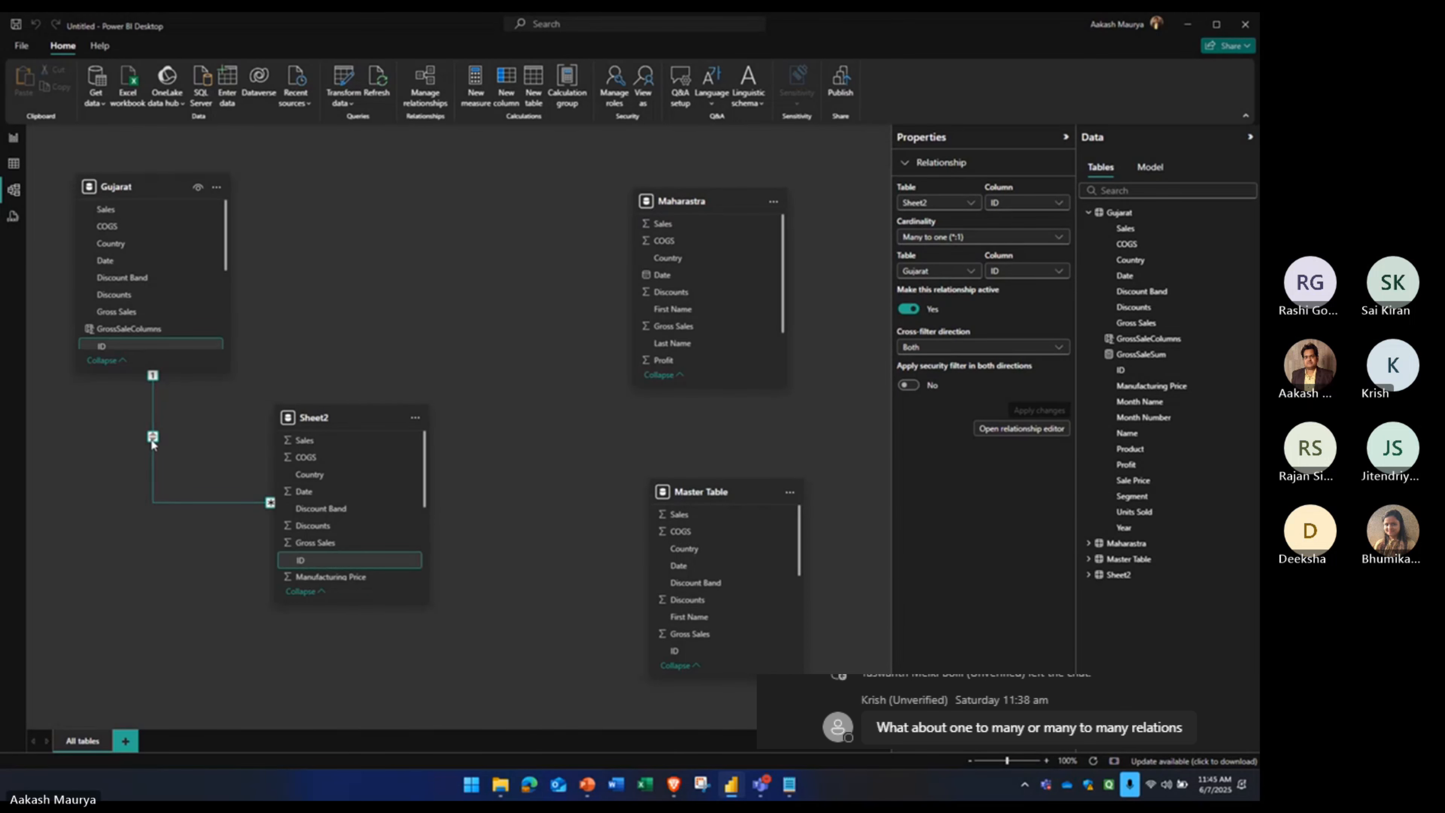
- Rearrange the model diagram with Sheet2 across from Gujarat, Maharastra below Sheet2, and the Master Table between Gujarat and Maharastra
left_click_drag(357, 426, 445, 192)
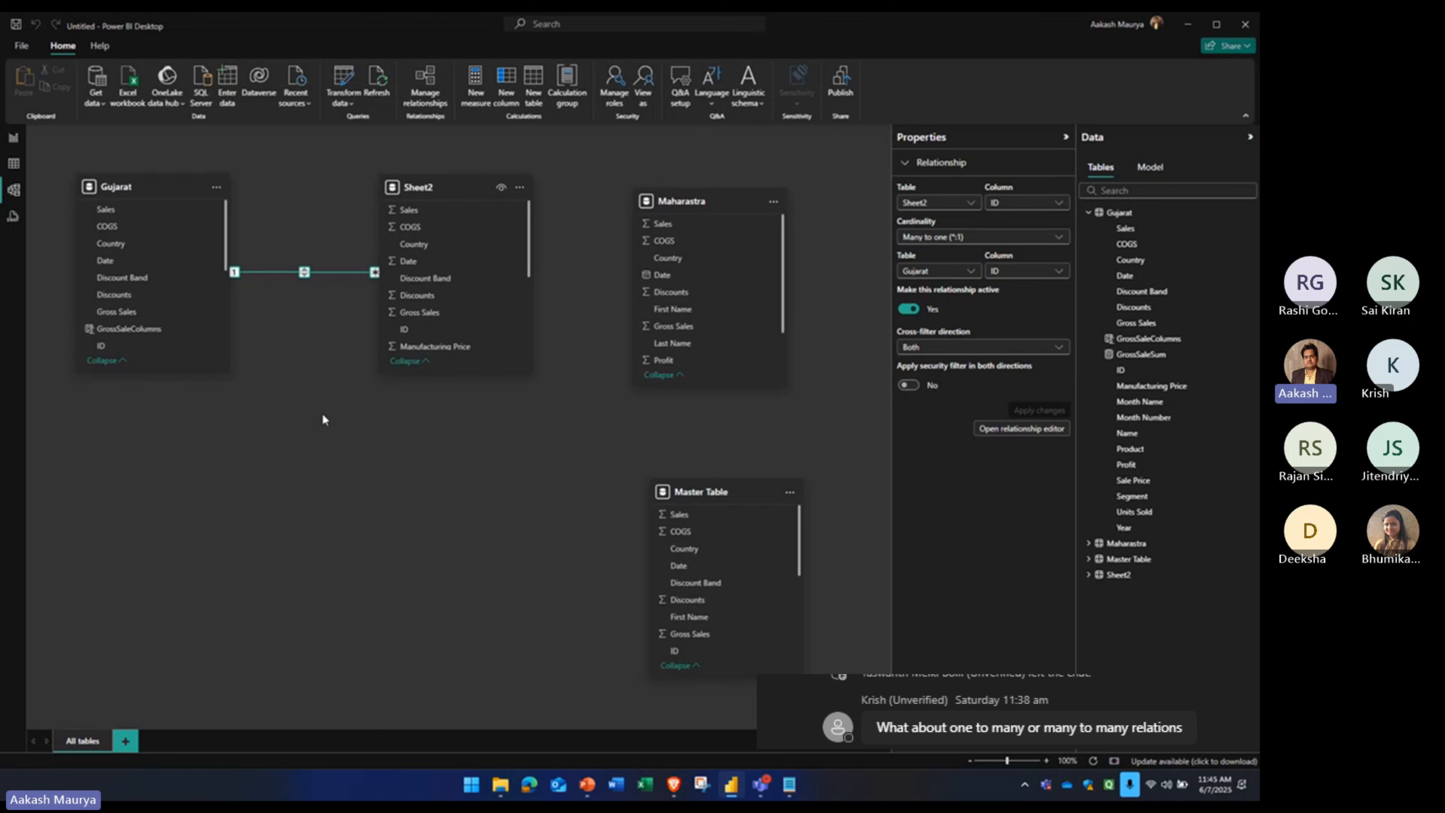
left_click(13, 138)
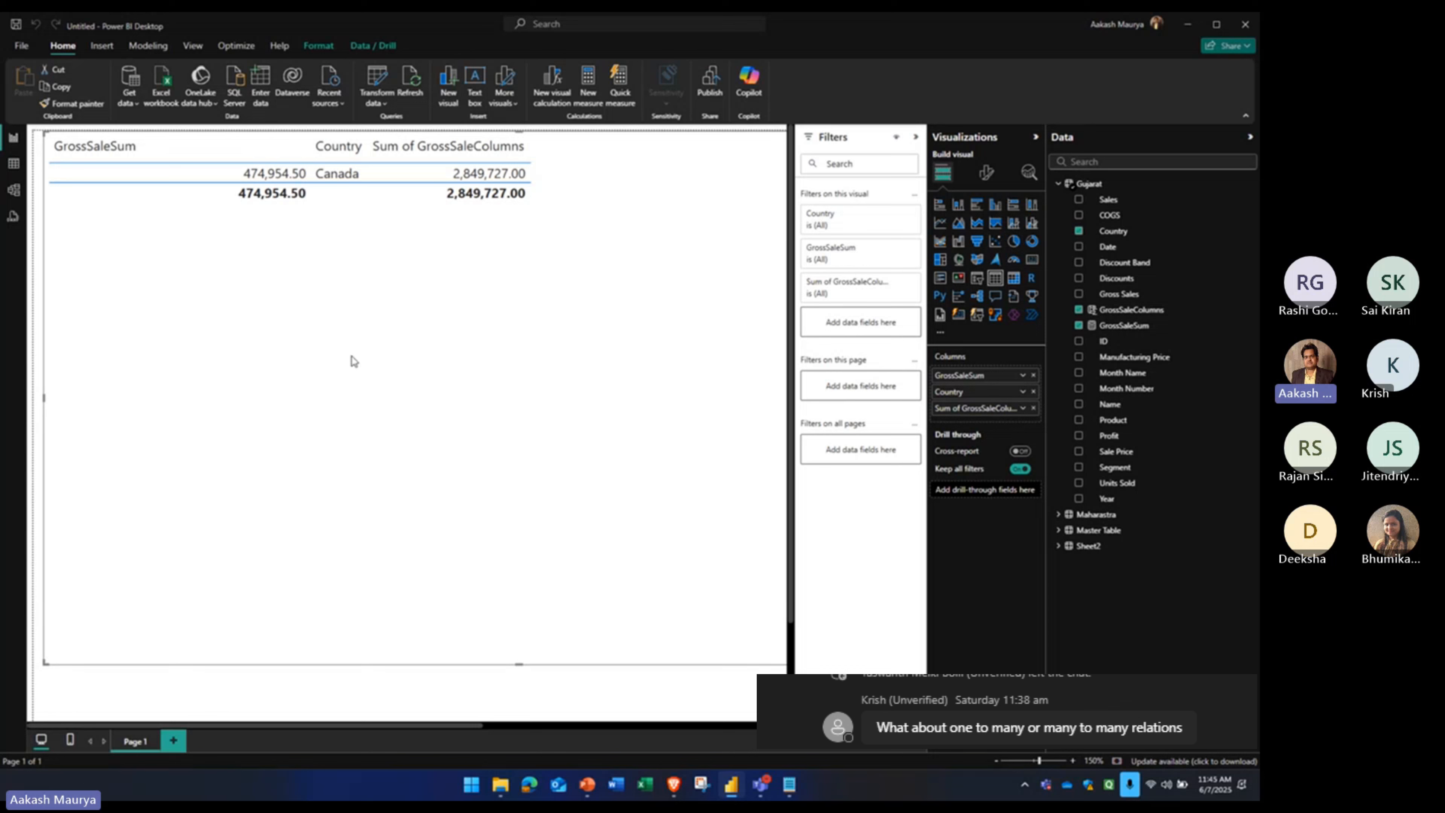
left_click(13, 190)
left_click_drag(711, 490, 274, 490)
left_click_drag(681, 214, 638, 460)
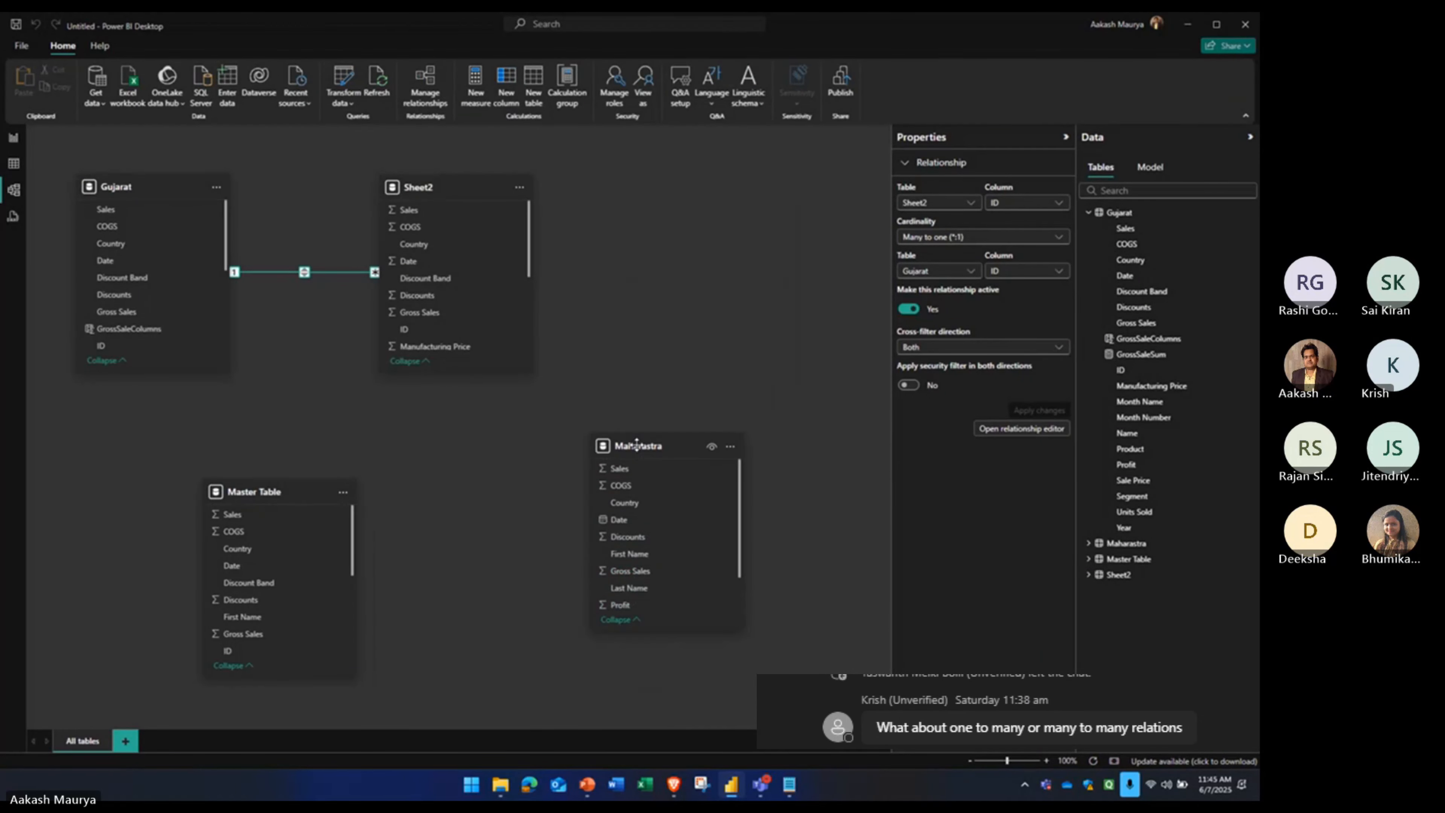
left_click_drag(443, 181, 619, 180)
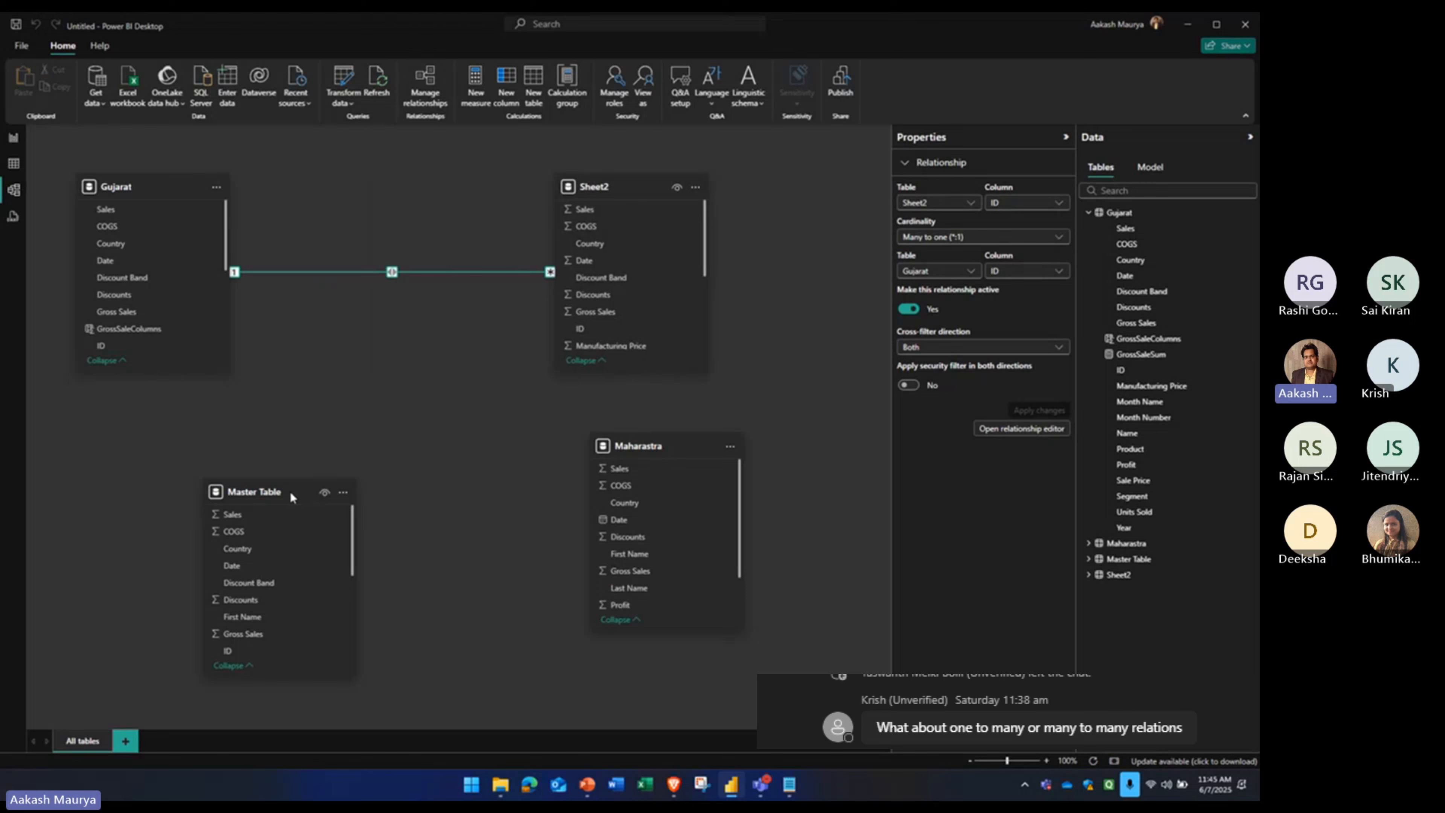
left_click_drag(267, 491, 358, 389)
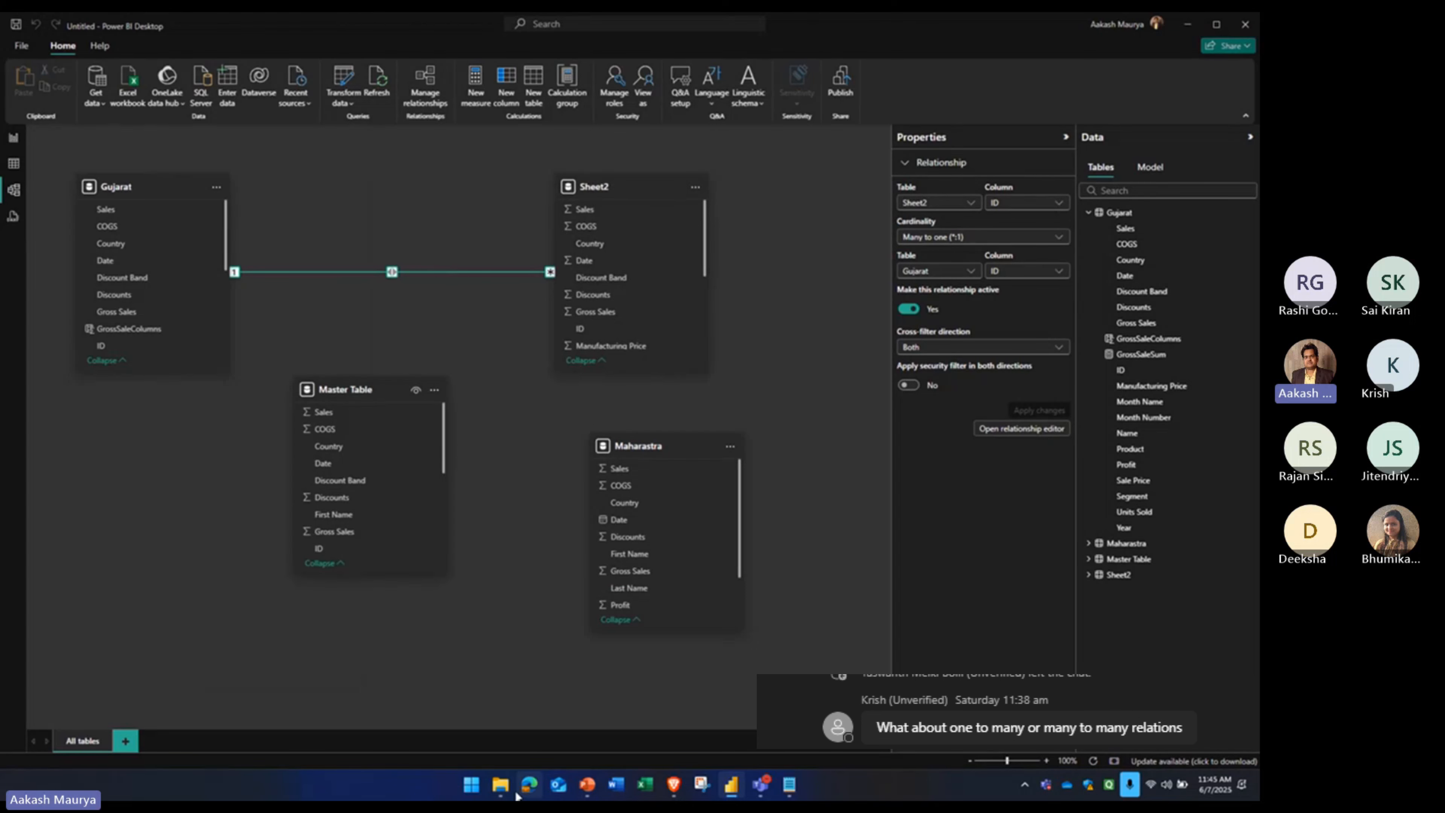
mouse_move(500, 785)
left_click(506, 713)
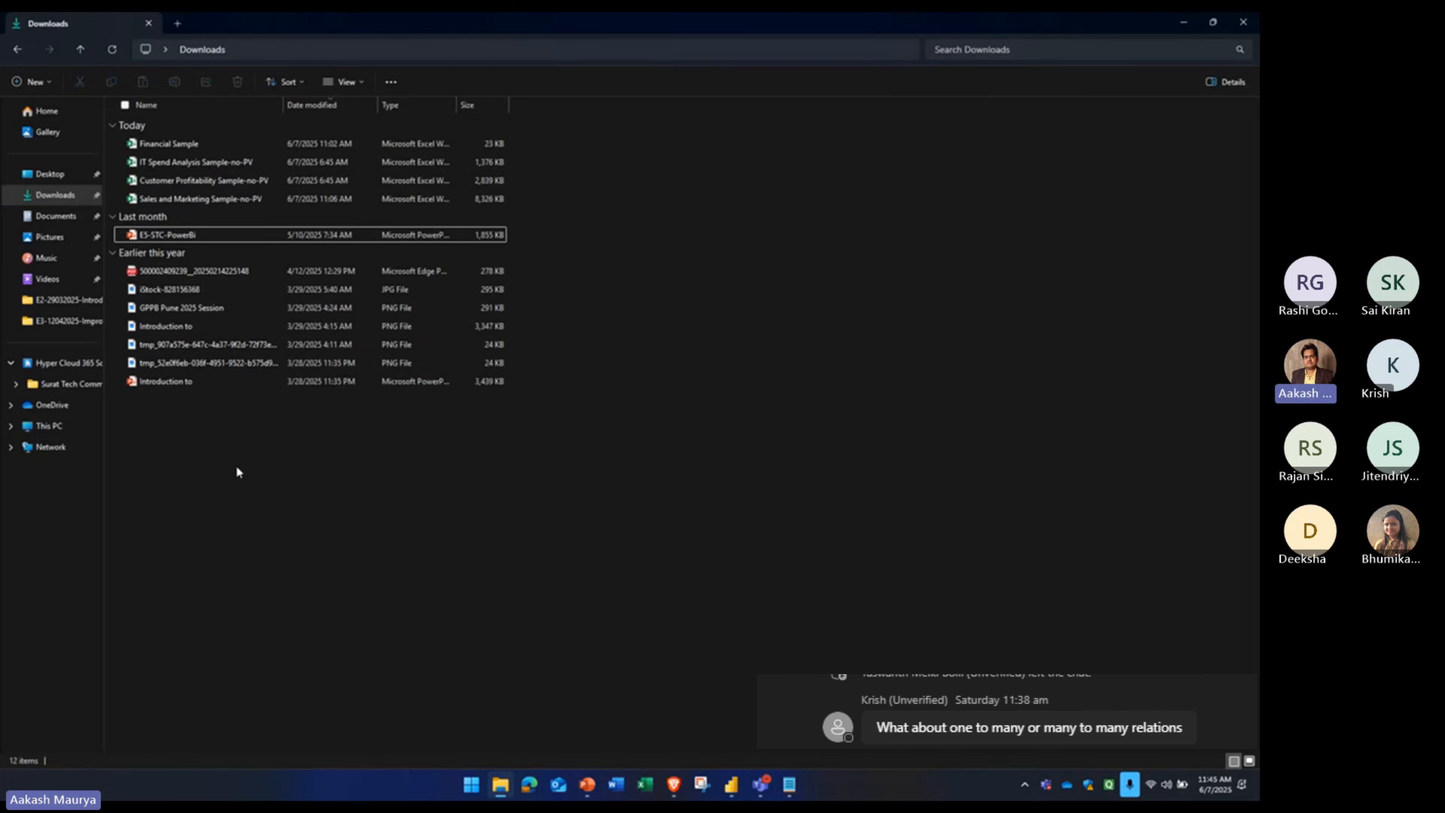
left_click(1183, 21)
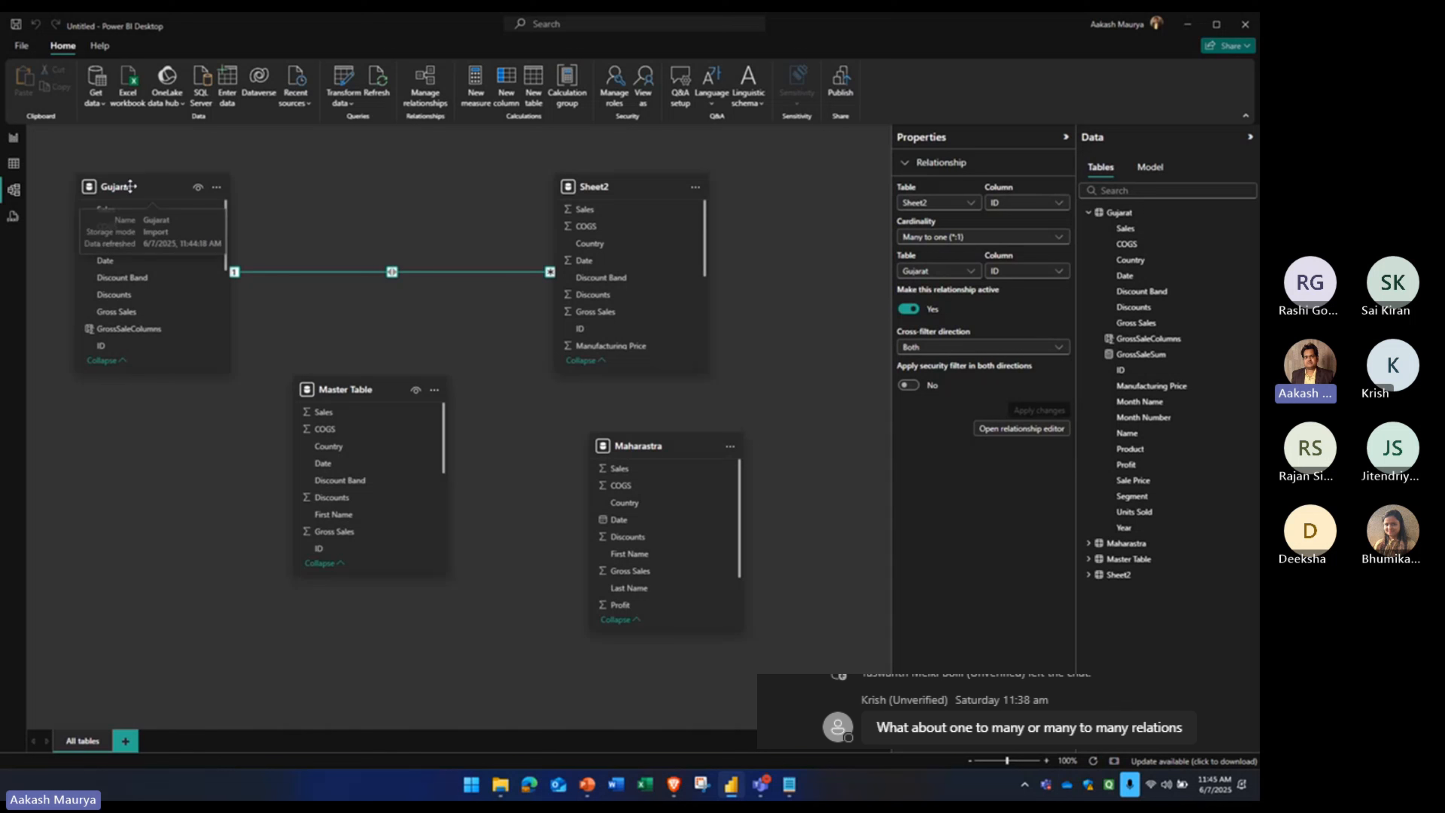
- Move the Master Table lower in the diagram, beside Maharastra, and go back to the report page
left_click_drag(369, 411, 375, 498)
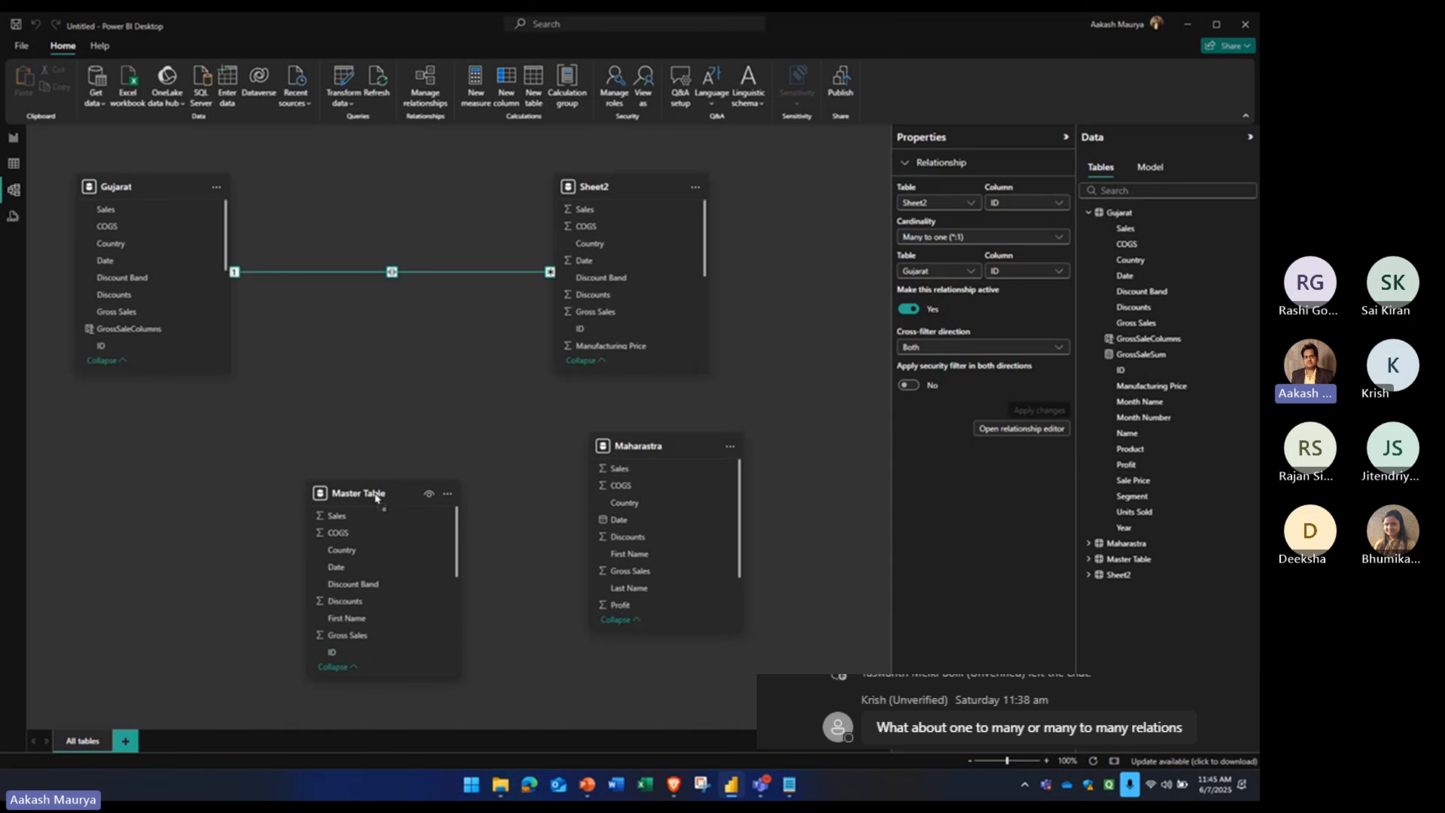
mouse_move(393, 276)
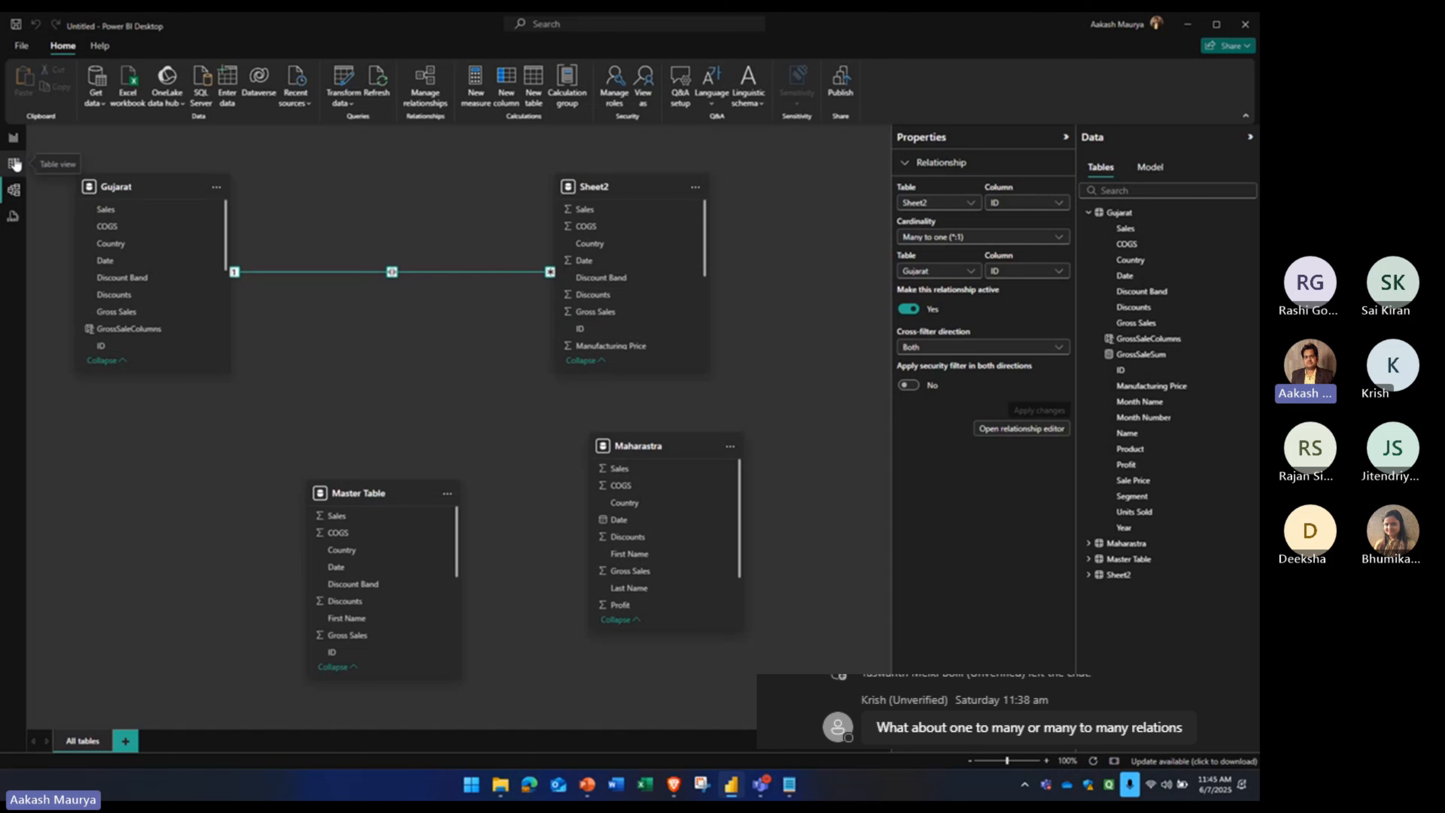
left_click(15, 164)
left_click(15, 139)
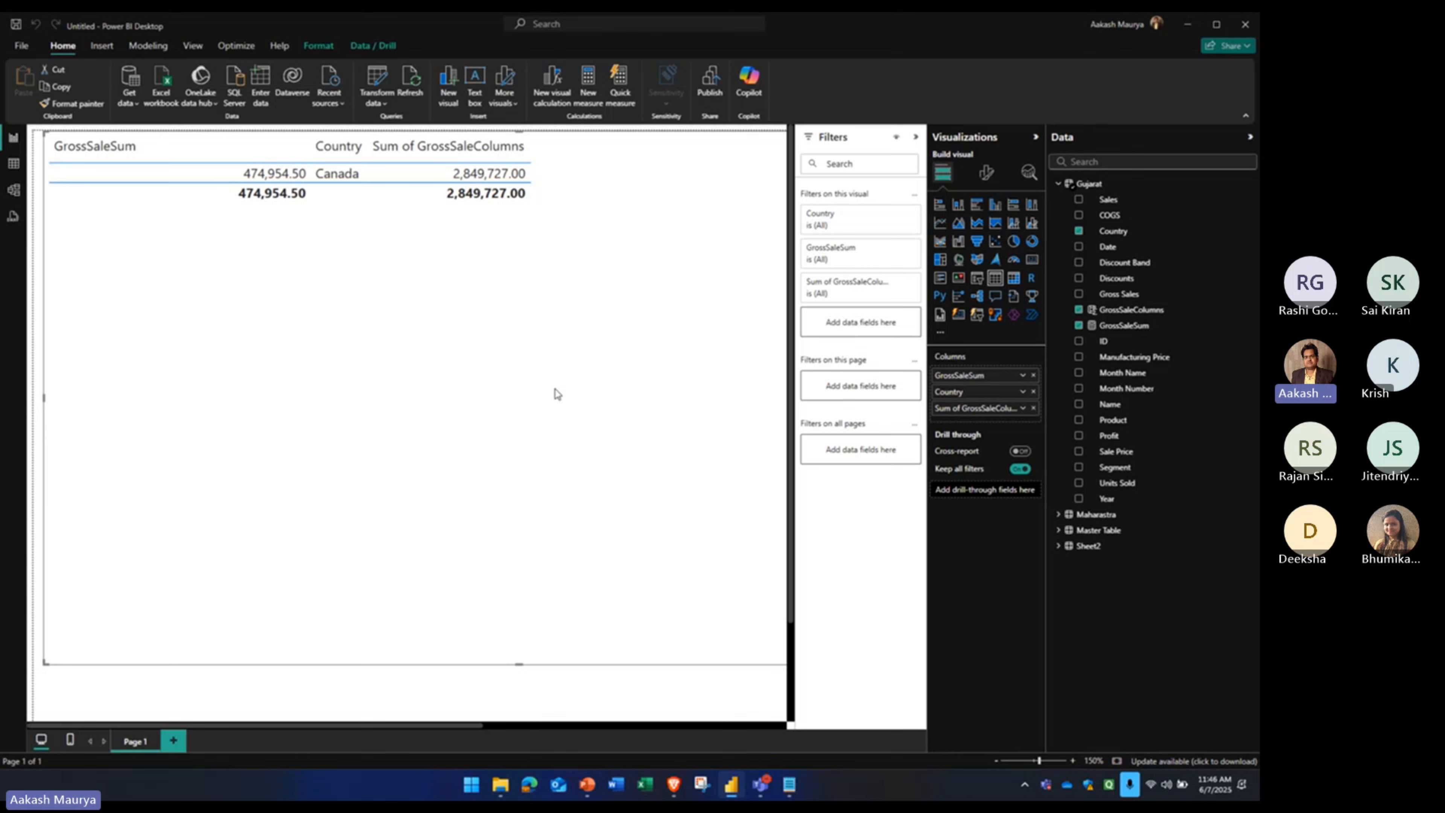
- Switch to the STM-6 presentation in PowerPoint and display slide 4 with the speaker's profile and contact details
mouse_move(588, 784)
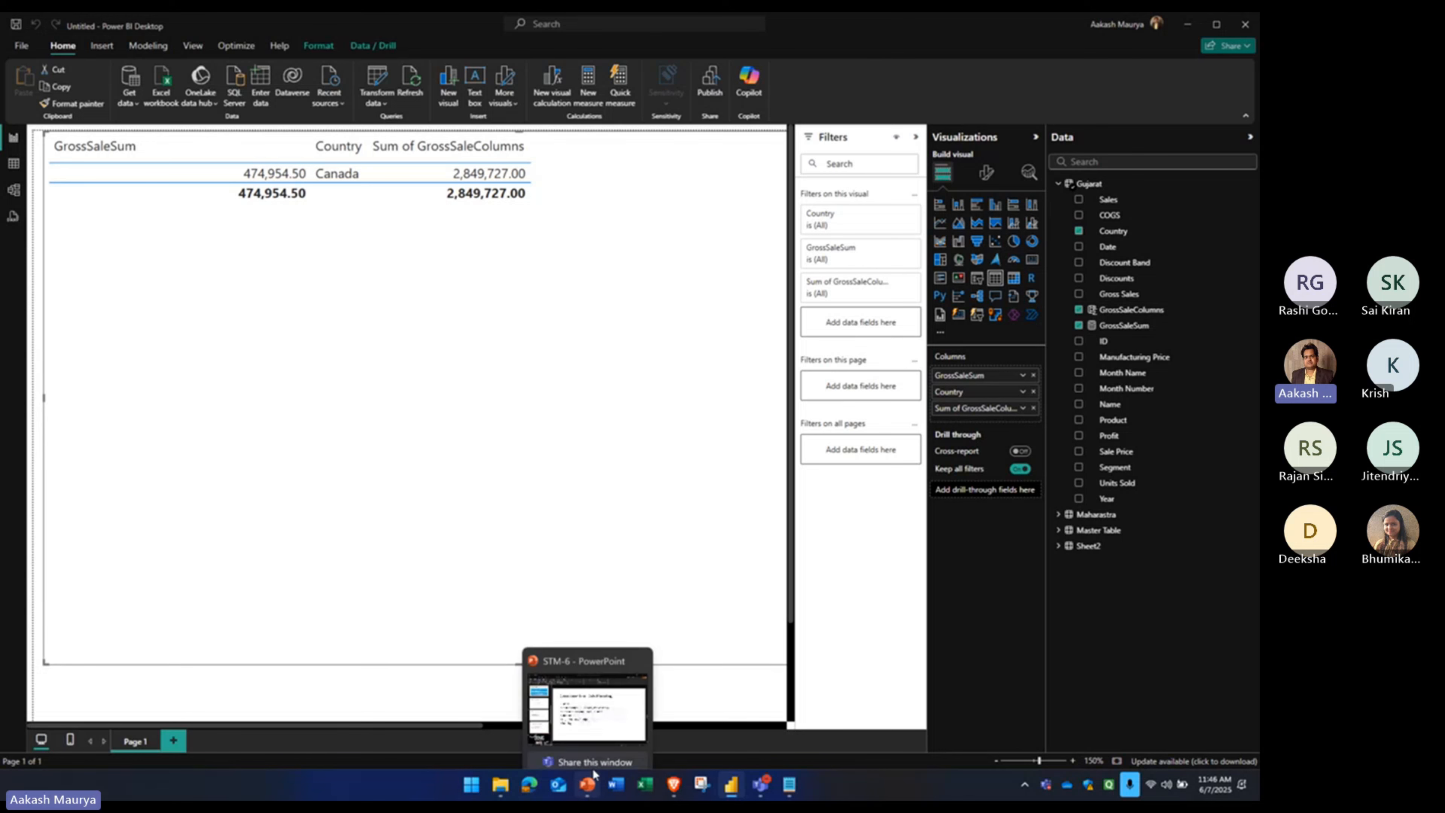
left_click(585, 706)
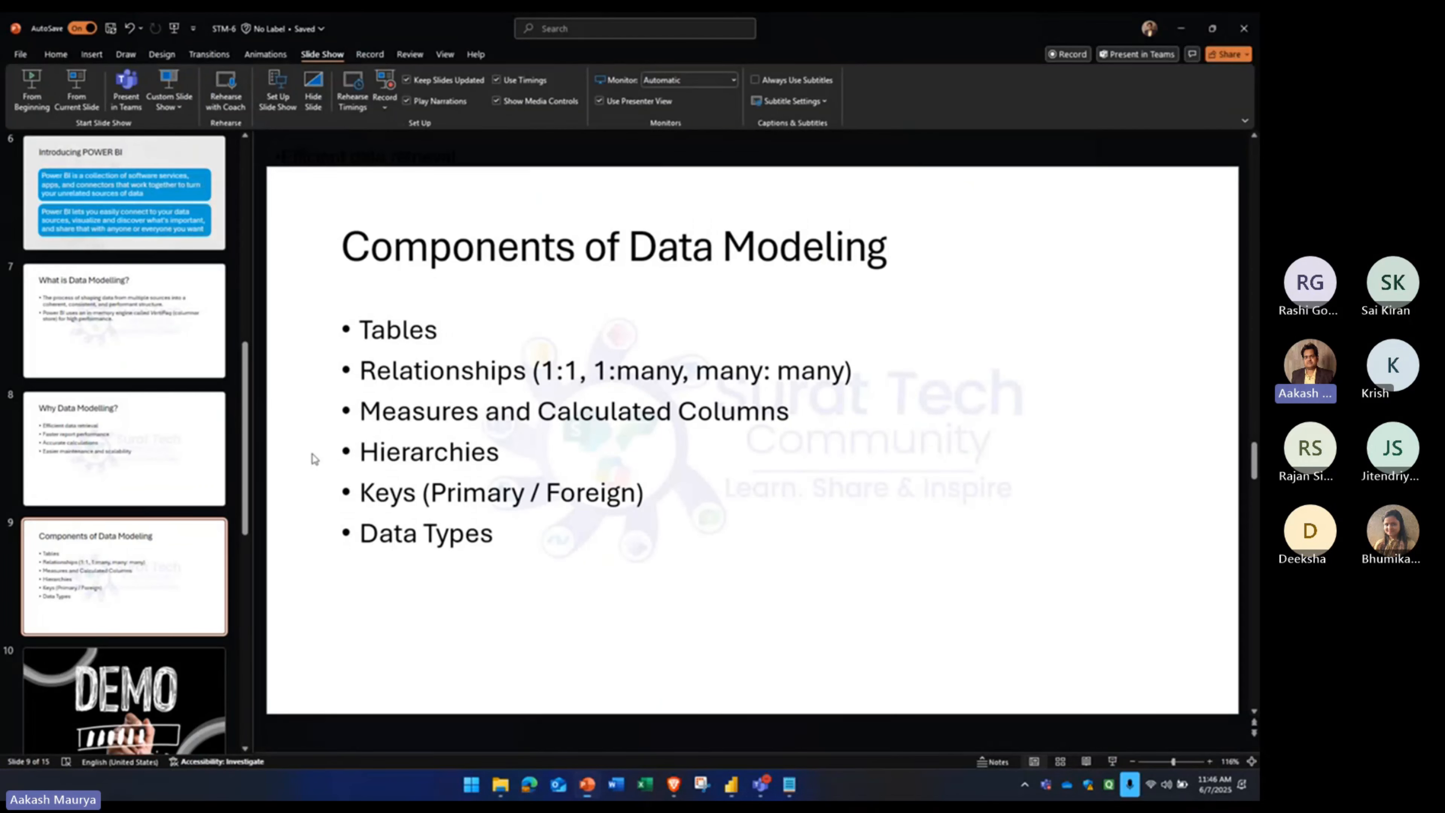
scroll(136, 365, "up", 5)
left_click(133, 336)
left_click(132, 567)
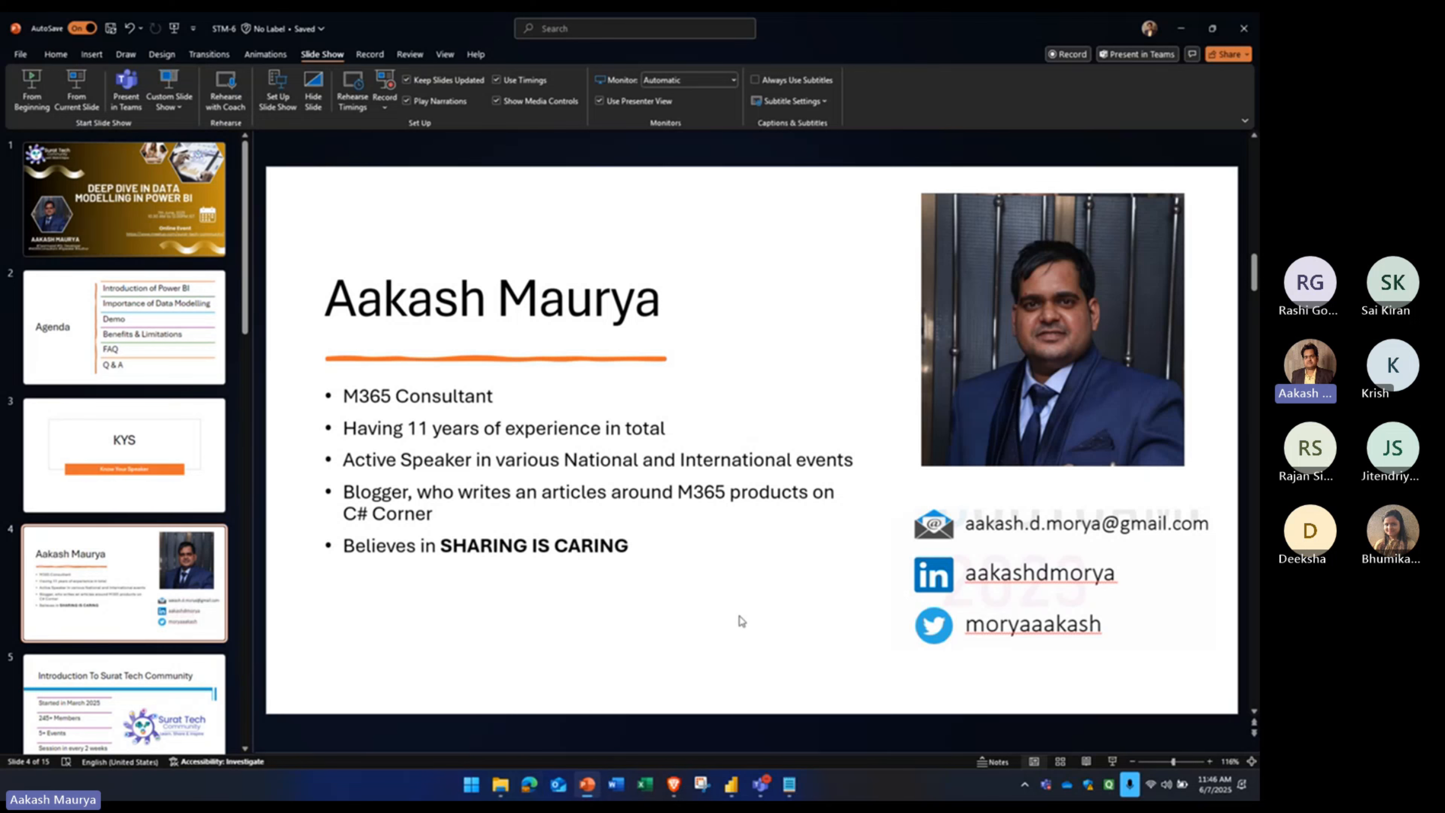
- Switch to the "Submit your session - Surat Tech Community" form in the browser and copy its response link as a shortened URL
key("super")
type("s")
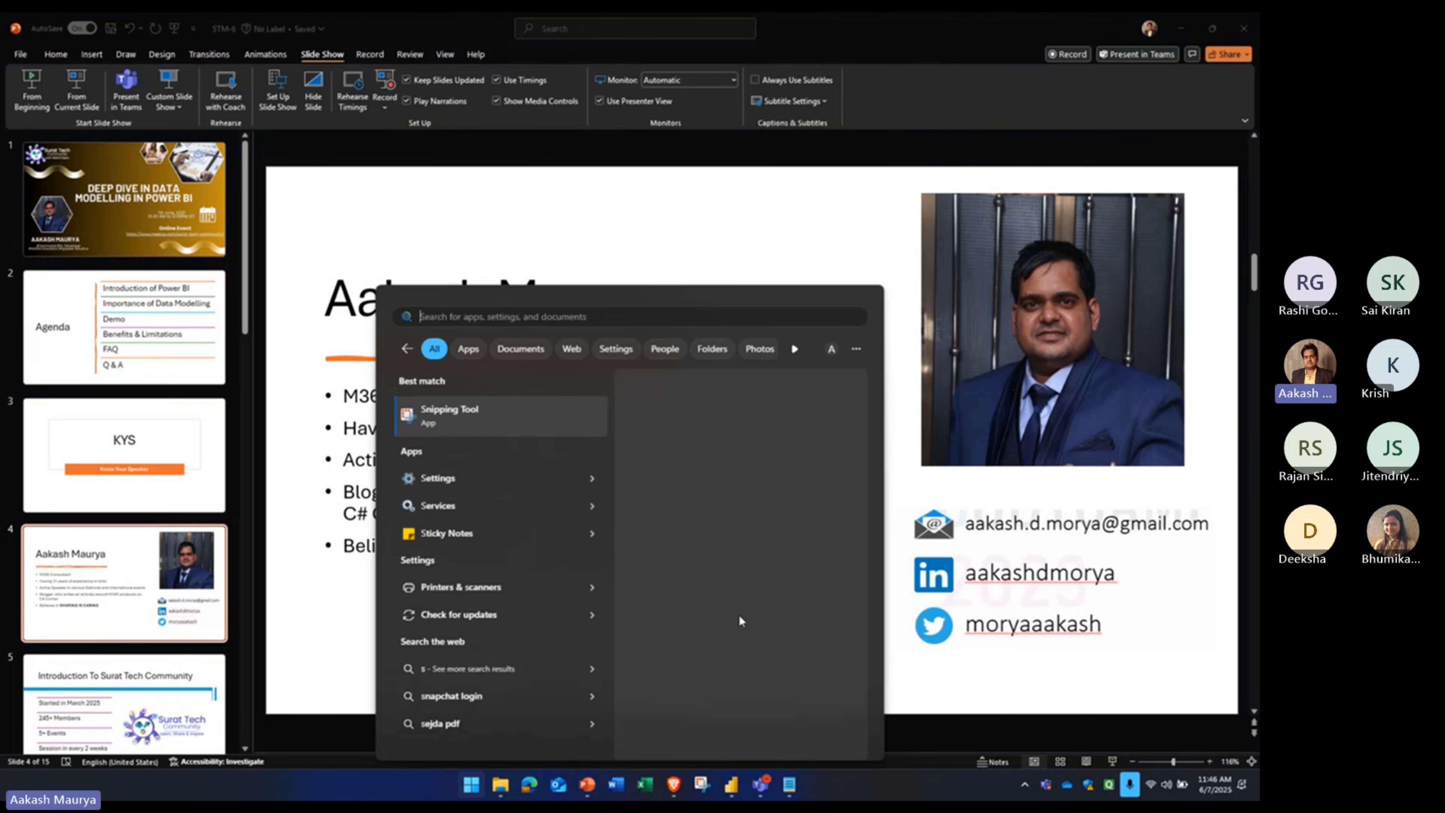
key("BackSpace")
type("gr")
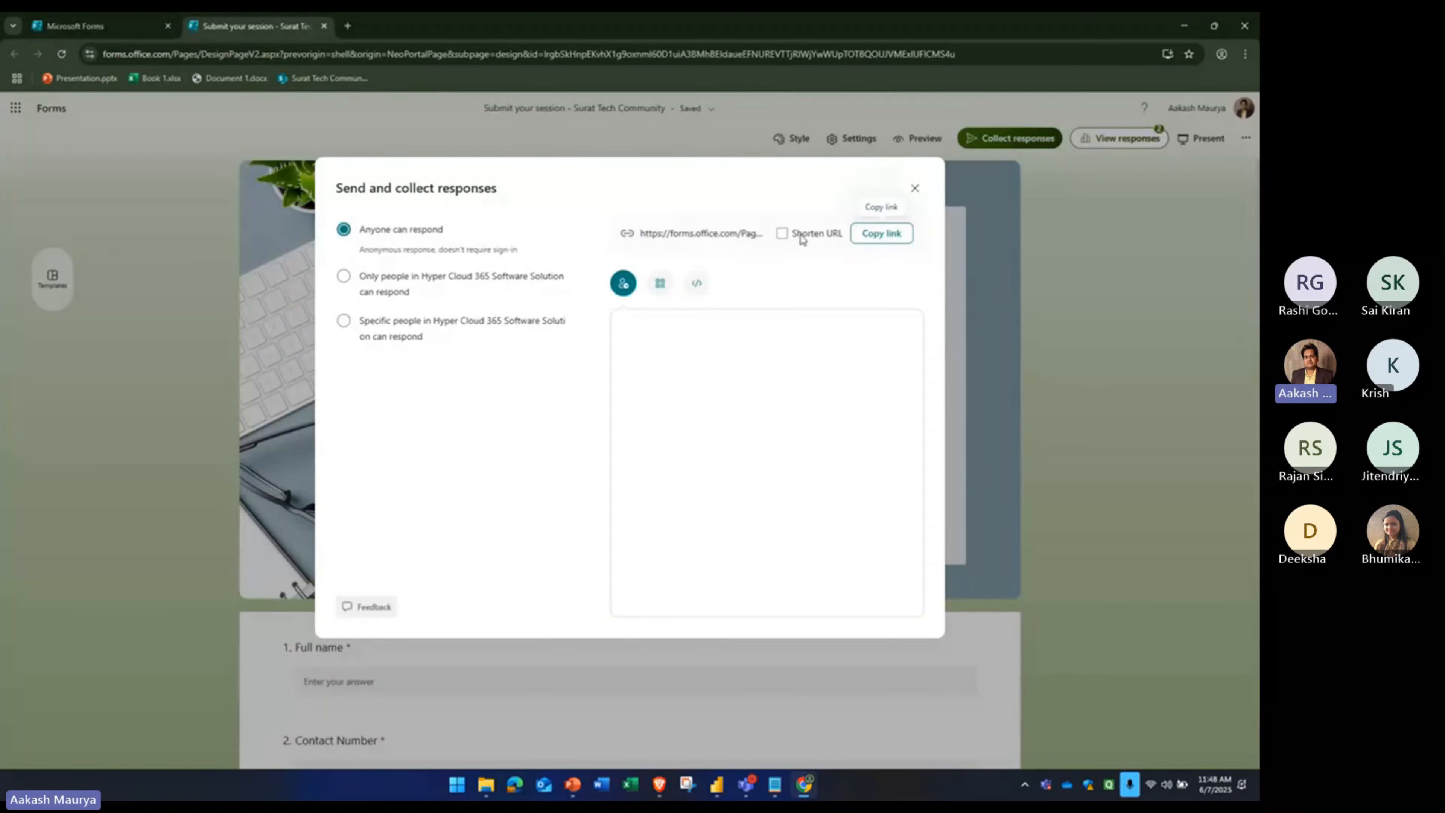
left_click(799, 237)
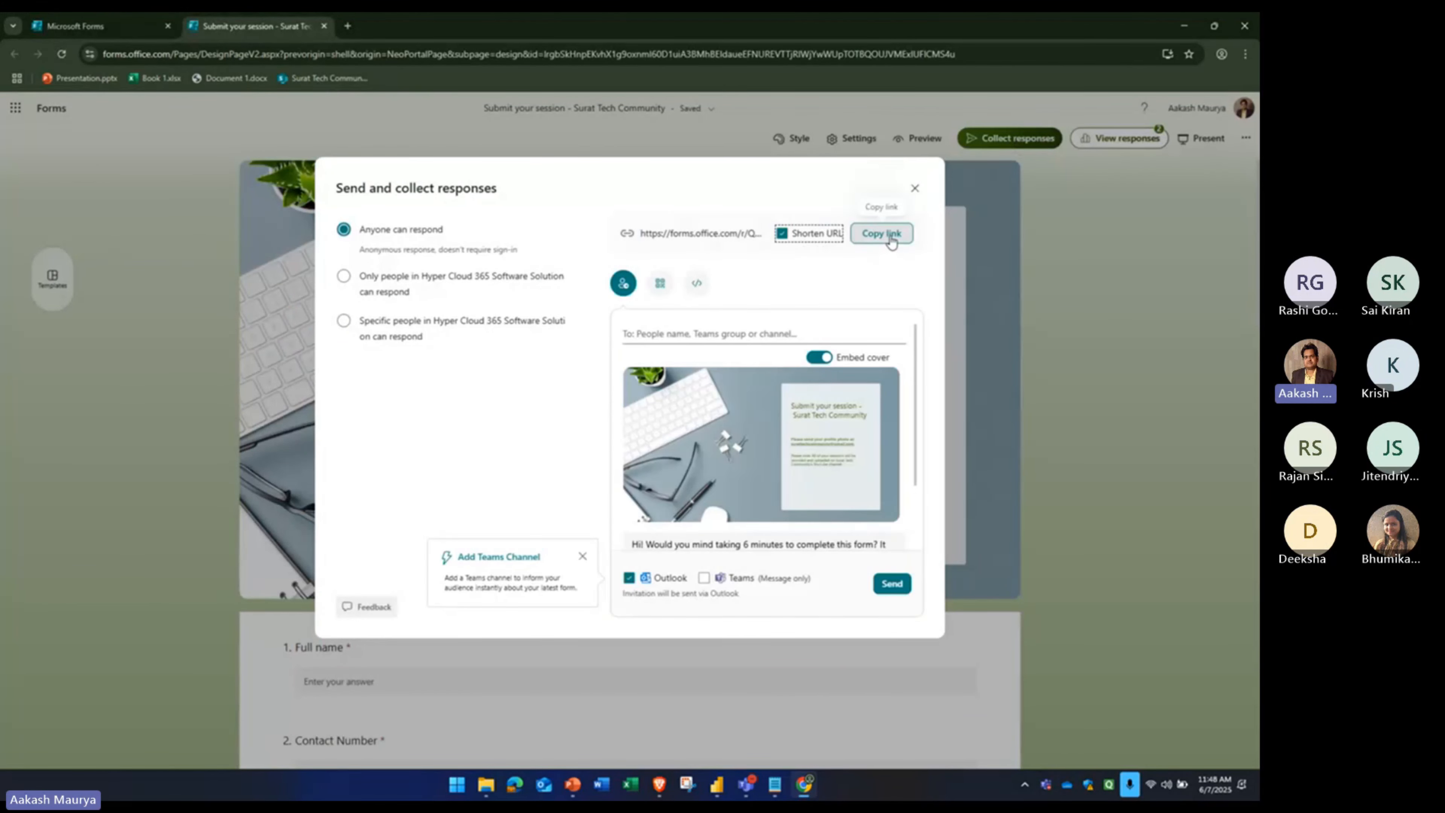
left_click(891, 242)
- Switch to the Teams meeting window and post the copied form link in the meeting chat
left_click(744, 786)
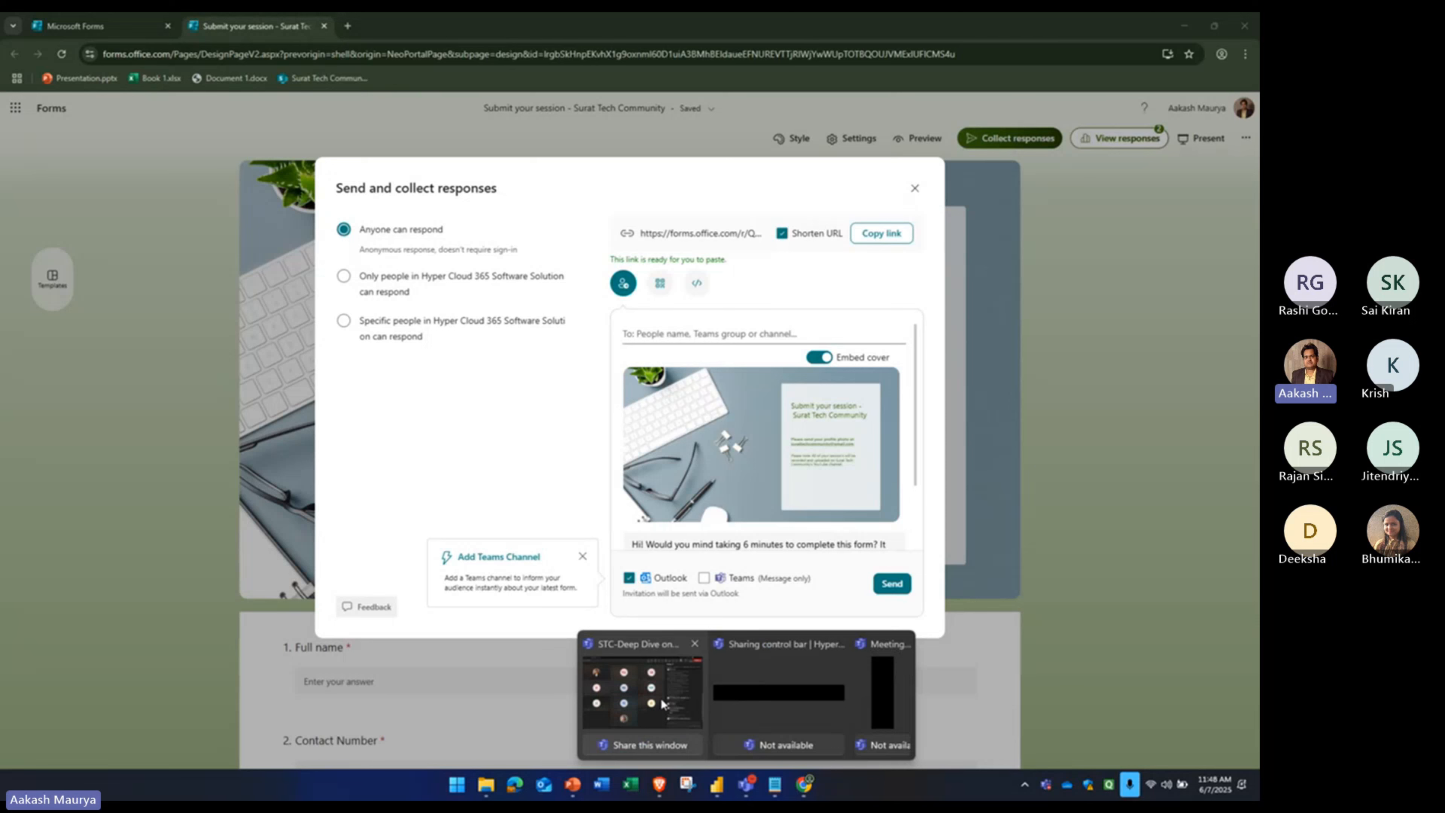
left_click(661, 704)
key("ctrl+v")
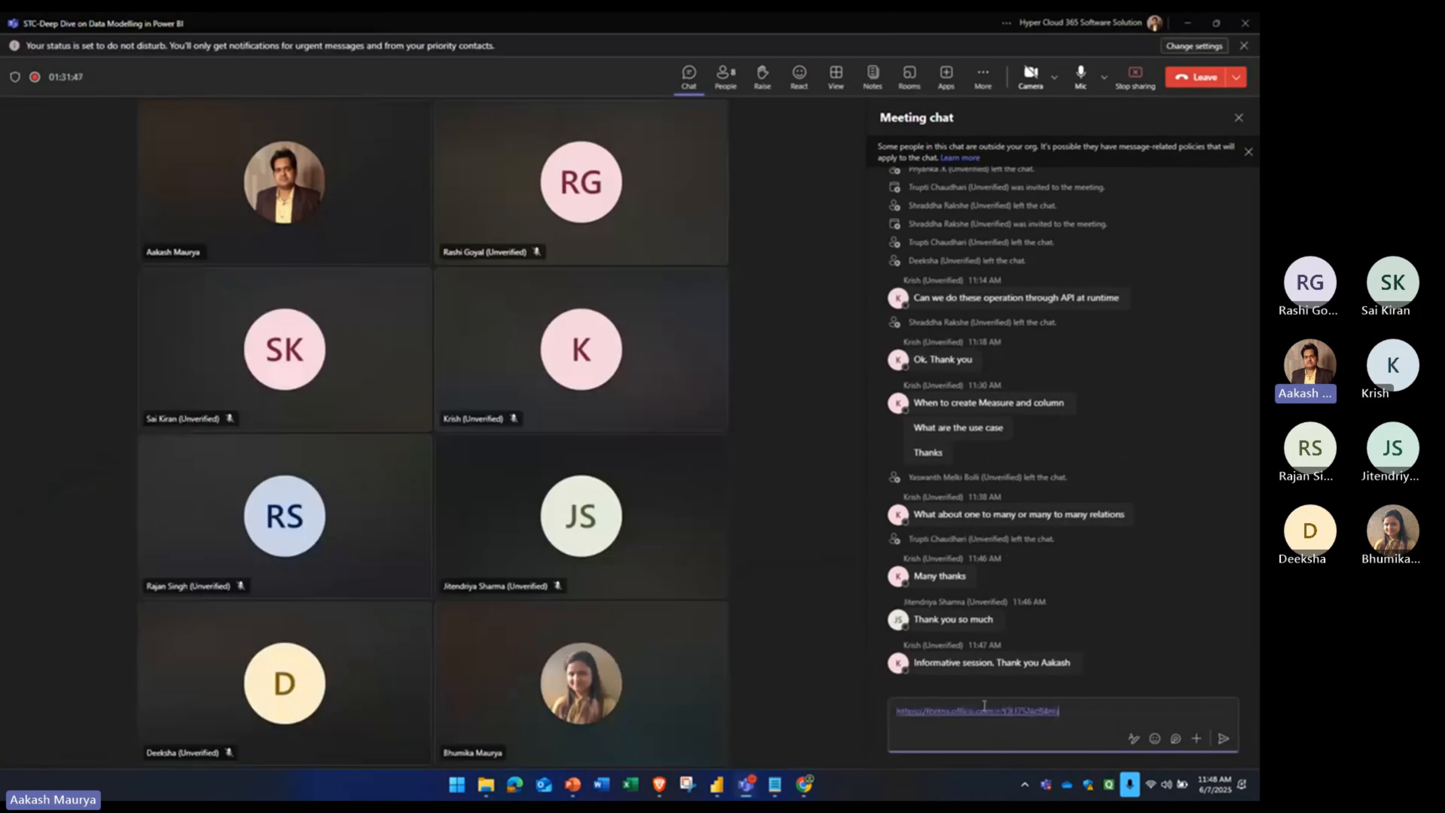
key("Return")
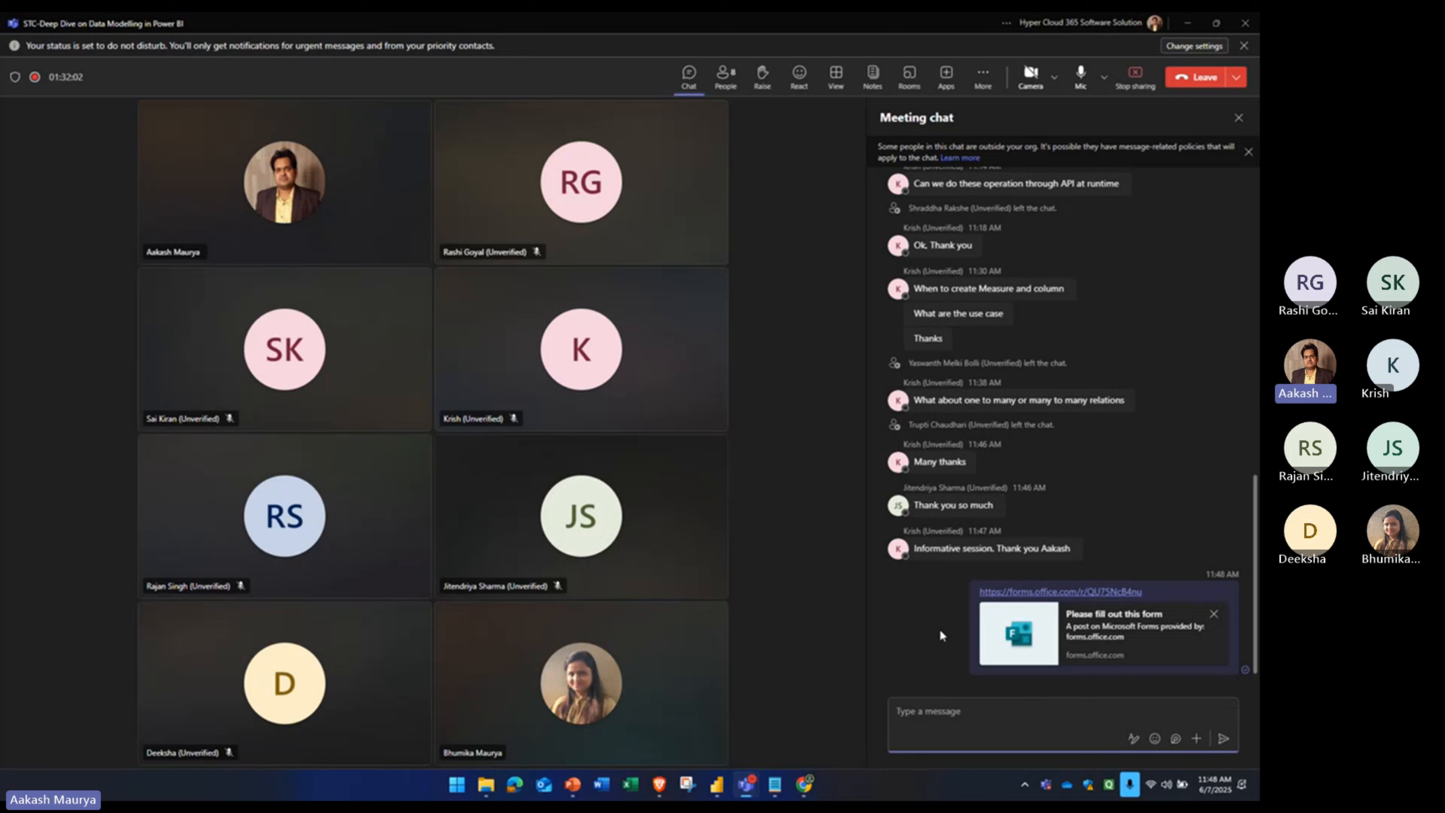
scroll(1132, 449, "up", 3)
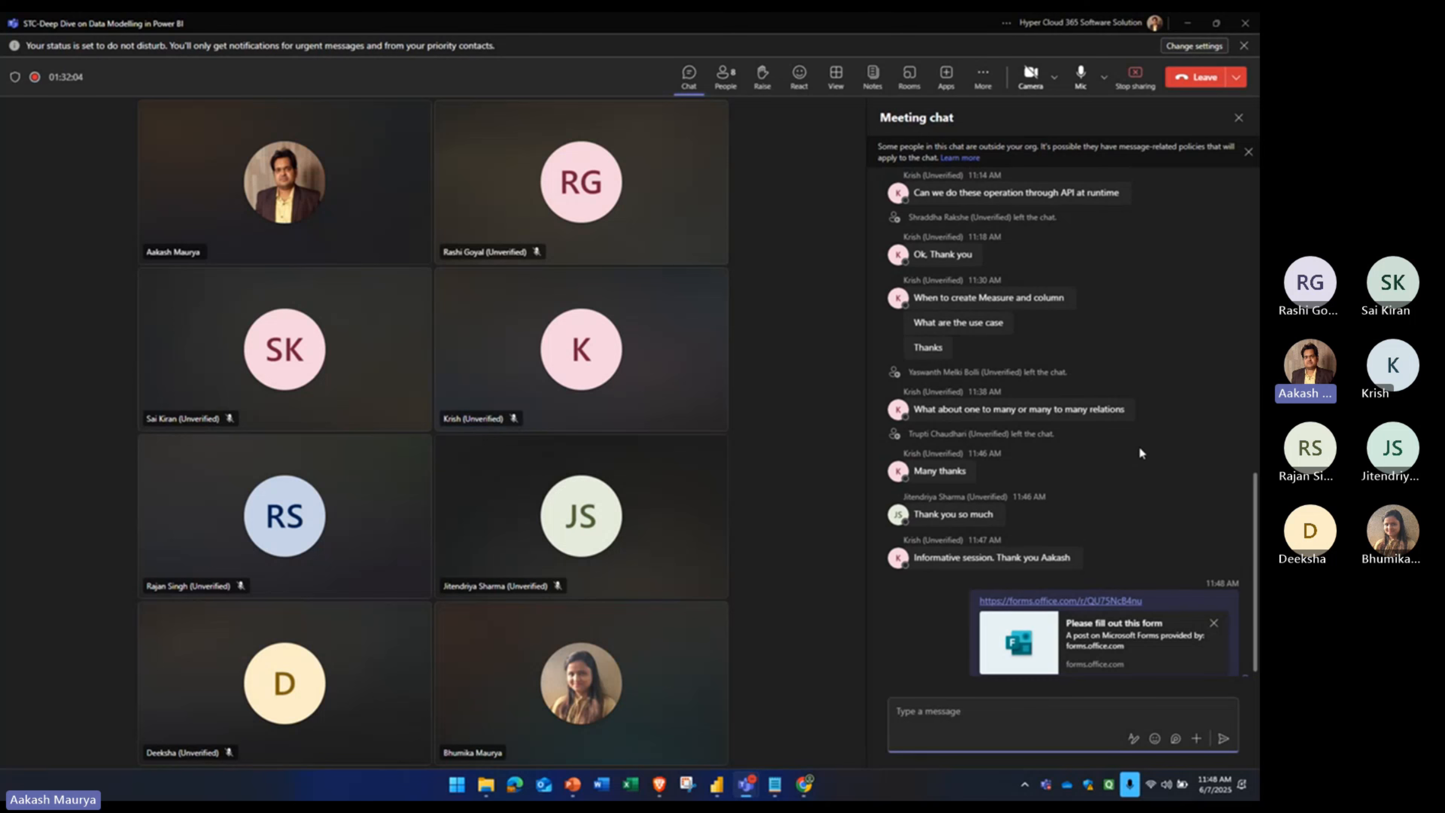
scroll(1140, 449, "up", 9)
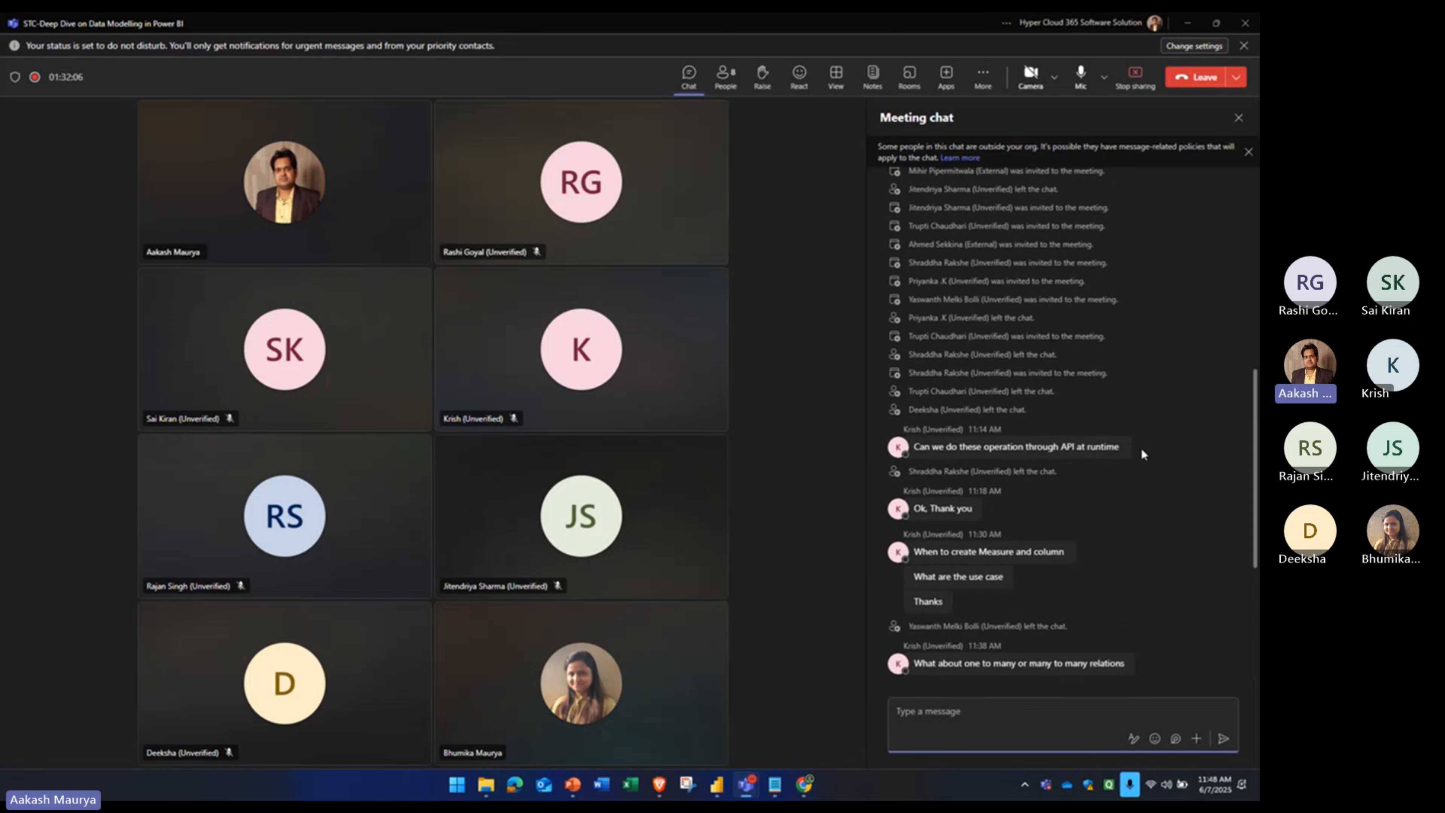
scroll(1143, 452, "down", 12)
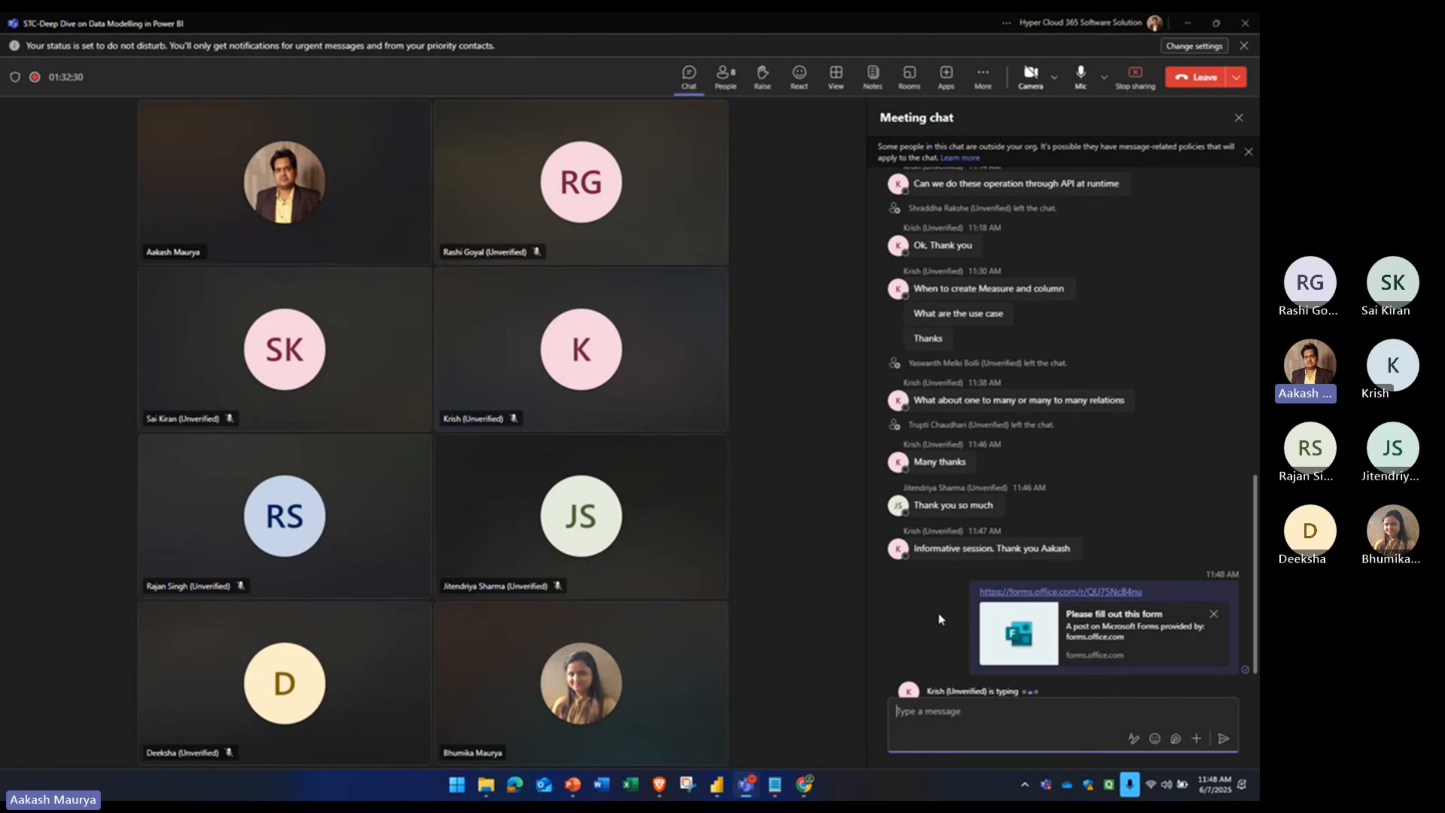
left_click(921, 610)
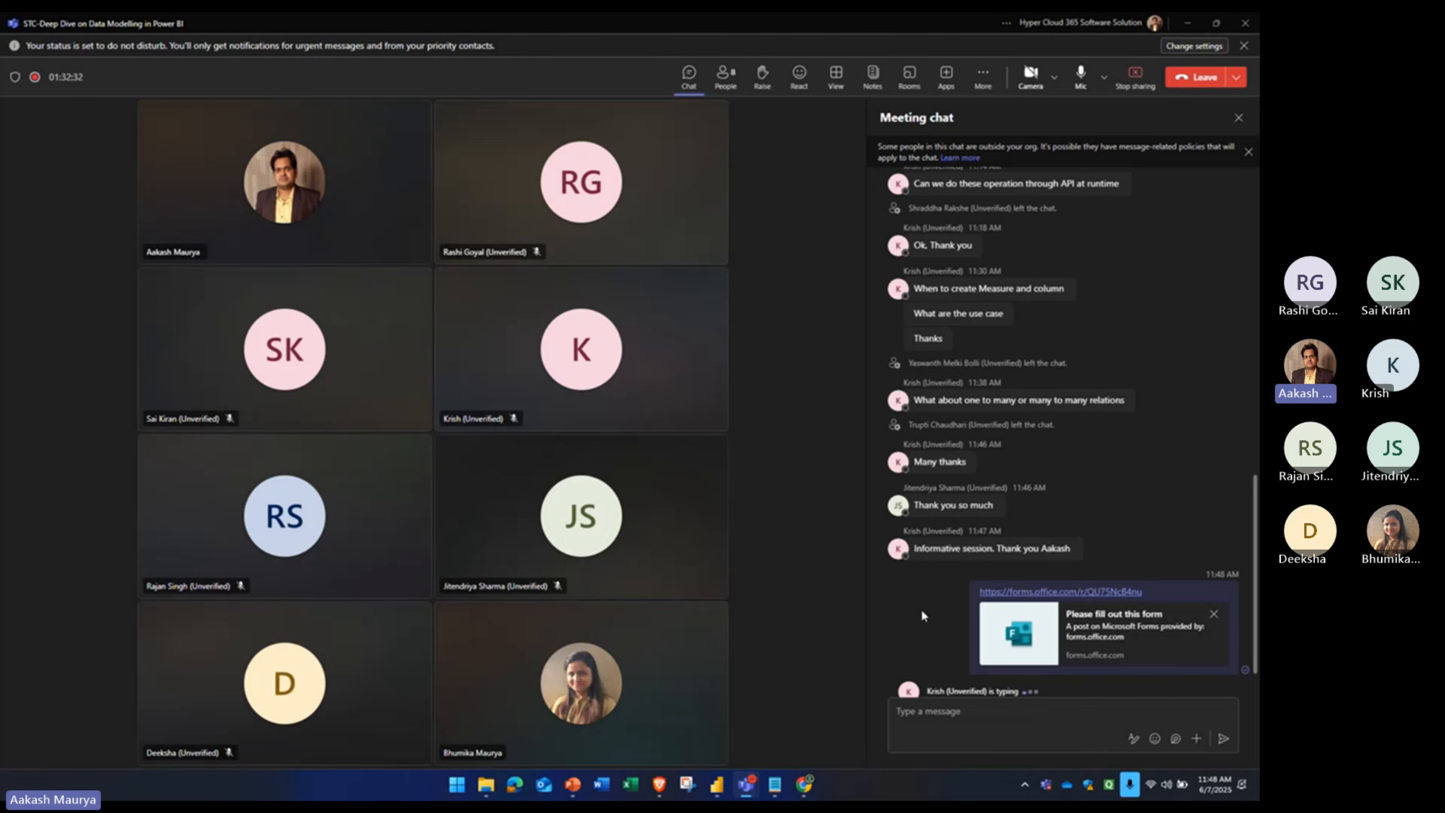